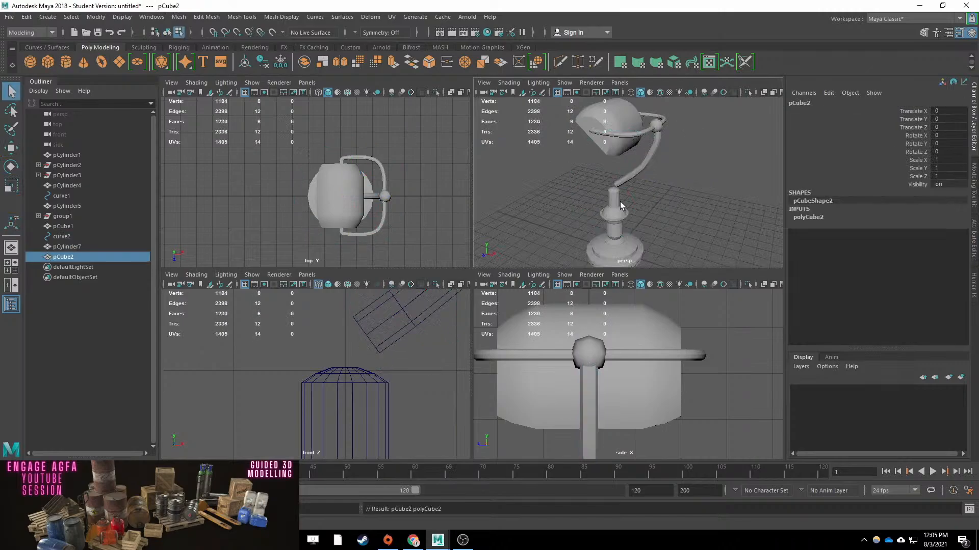
Smooth the new cube into a ball and raise it to the top of the lamp's stem.
{"action": "left_click", "coordinate": [179, 17]}
{"action": "left_click", "coordinate": [196, 148]}
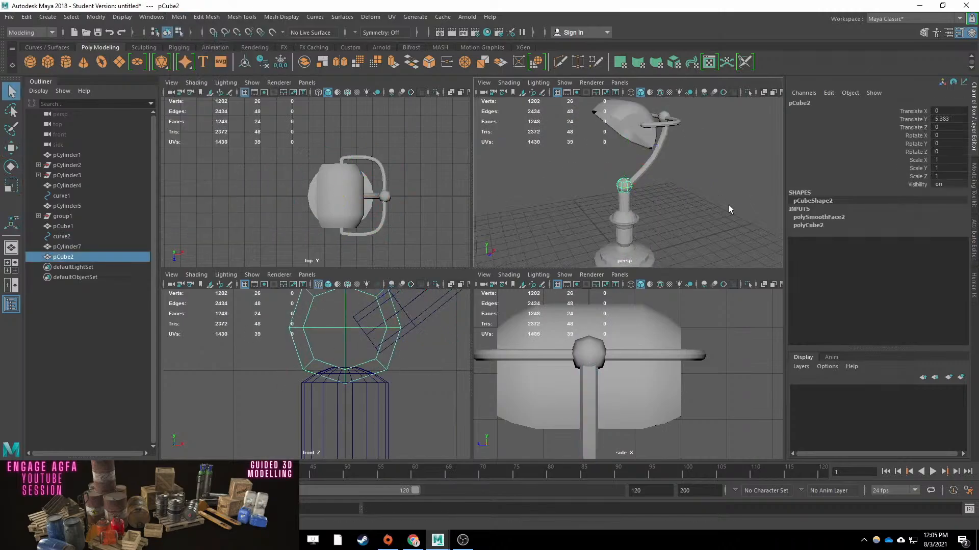
{"action": "left_click_drag", "start_coordinate": [728, 209], "coordinate": [759, 207], "text": "alt"}
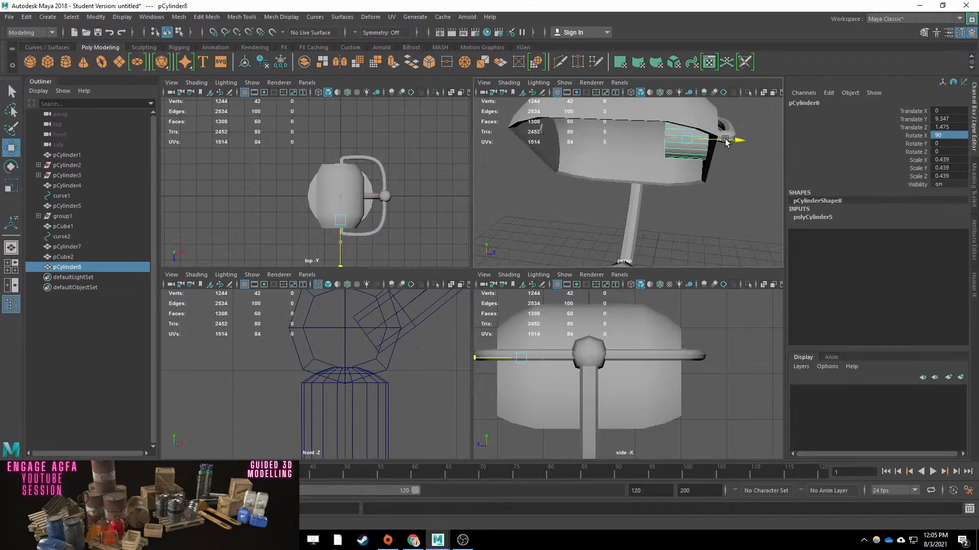
Center the horizontal cylinder on the arm's end inside the lamp shade and set its axis subdivisions to 10.
{"action": "key", "text": "f"}
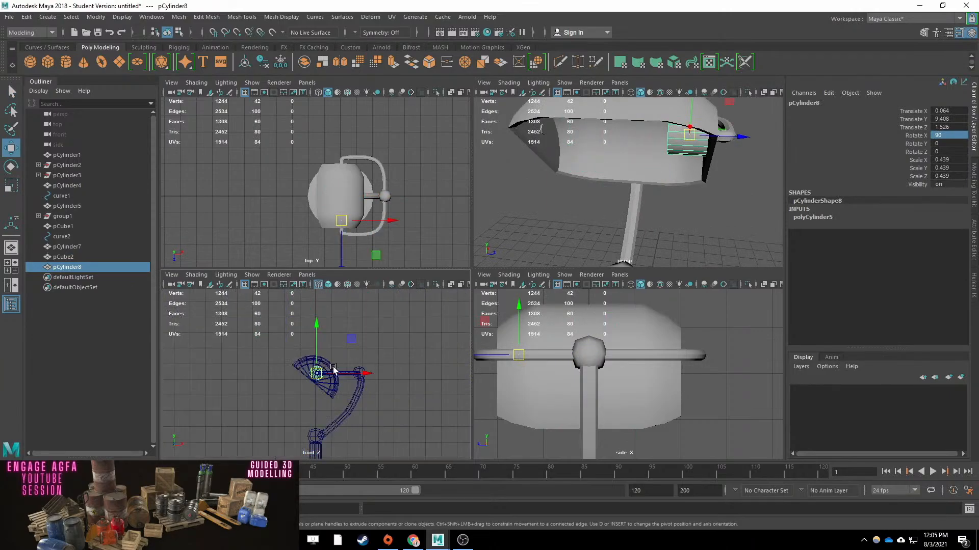
{"action": "scroll", "coordinate": [333, 368], "scroll_direction": "up", "scroll_amount": 5}
{"action": "left_click_drag", "start_coordinate": [321, 369], "coordinate": [321, 371]}
{"action": "left_click_drag", "start_coordinate": [321, 371], "coordinate": [320, 370]}
{"action": "left_click", "coordinate": [812, 217]}
{"action": "left_click", "coordinate": [937, 241]}
{"action": "type", "text": "10"}
{"action": "key", "text": "Return"}
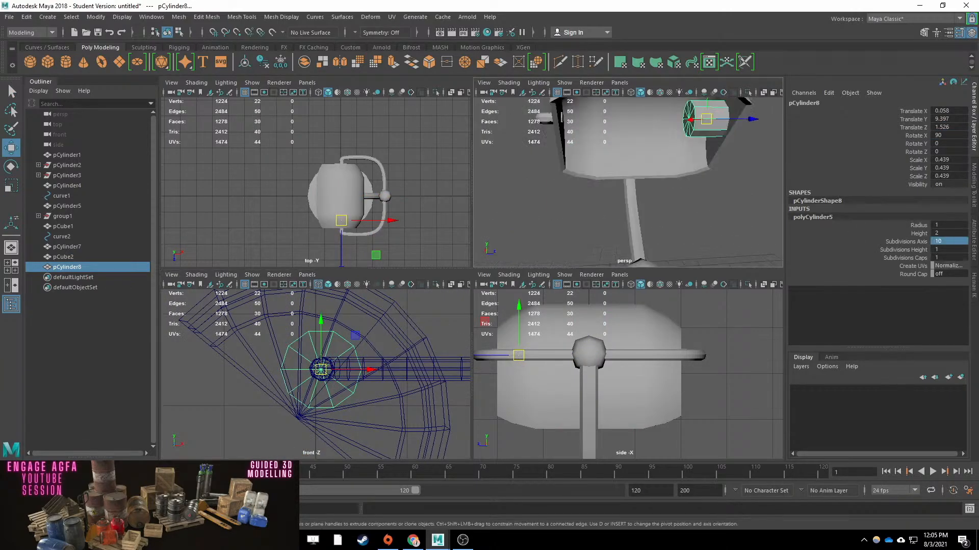
Shorten the cylinder along its axis and slide it into place beside the lamp shade's side wall.
{"action": "key", "text": "r"}
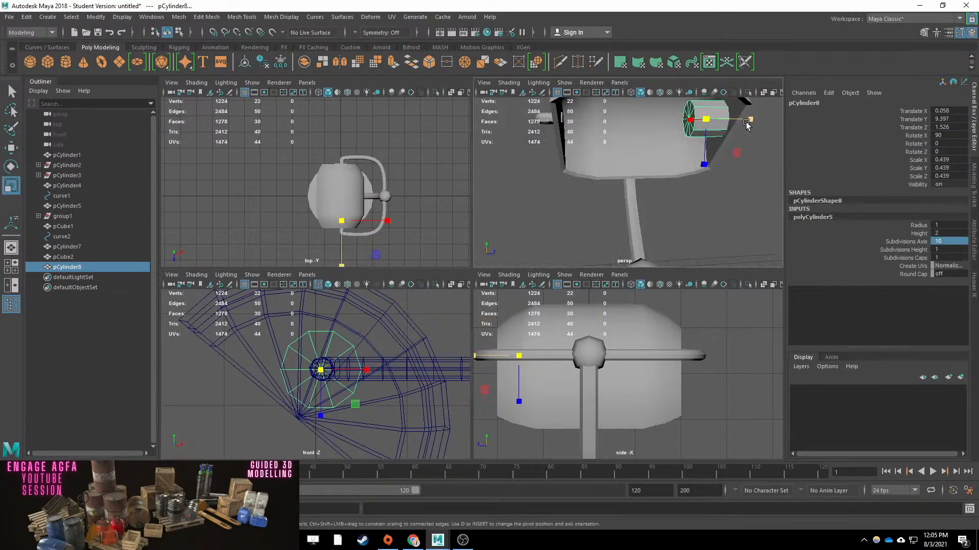
{"action": "left_click_drag", "start_coordinate": [746, 122], "coordinate": [717, 120]}
{"action": "key", "text": "w"}
{"action": "left_click_drag", "start_coordinate": [743, 120], "coordinate": [721, 119]}
{"action": "key", "text": "w"}
Duplicate the cylinder as a narrower socket section, and duplicate that again as the innermost section for the bulb.
{"action": "key", "text": "ctrl+d"}
{"action": "key", "text": "r"}
{"action": "mouse_move", "coordinate": [697, 120]}
{"action": "left_mouse_down"}
{"action": "mouse_move", "coordinate": [685, 119]}
{"action": "mouse_move", "coordinate": [732, 123]}
{"action": "mouse_move", "coordinate": [693, 125]}
{"action": "left_mouse_up"}
{"action": "key", "text": "w"}
{"action": "key", "text": "w"}
{"action": "key", "text": "ctrl+d"}
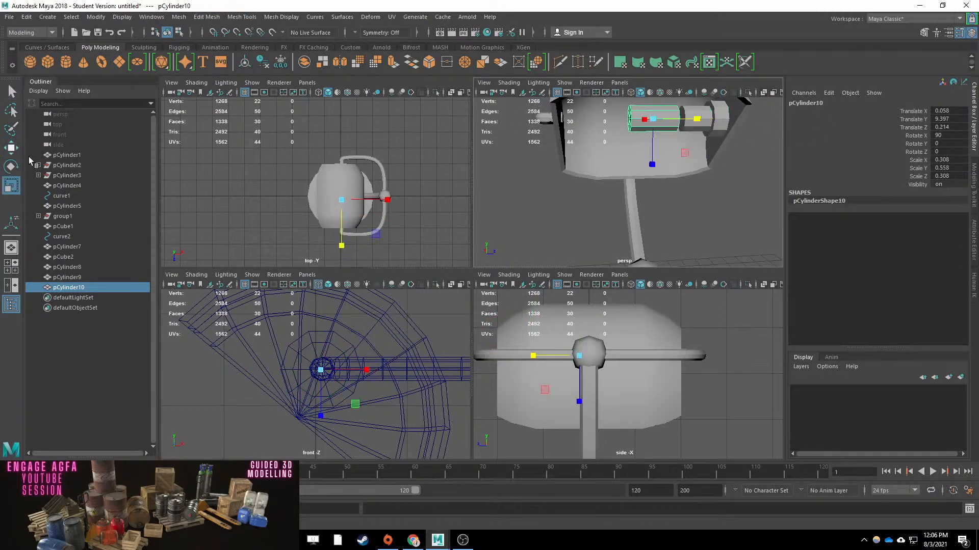
Insert five evenly spaced edge loops along the innermost cylinder.
{"action": "left_click", "coordinate": [11, 223]}
{"action": "left_click", "coordinate": [657, 112]}
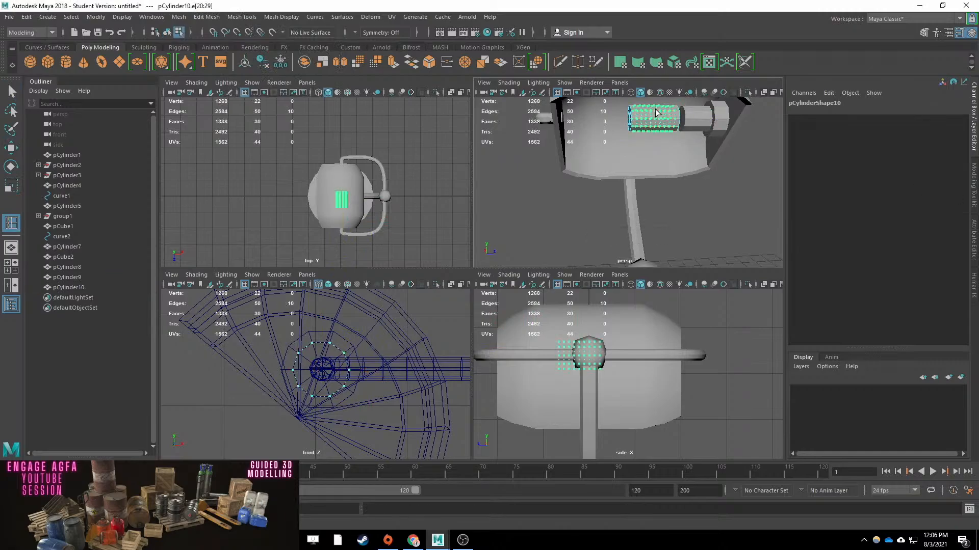
{"action": "key", "text": "q"}
Round the bulb cylinder's inner end by scaling down its end vertices and the neighbouring vertex ring.
{"action": "middle_click_drag", "start_coordinate": [621, 124], "coordinate": [630, 197], "text": "alt"}
{"action": "scroll", "coordinate": [638, 207], "scroll_direction": "up", "scroll_amount": 5}
{"action": "key", "text": "F9"}
{"action": "left_click_drag", "start_coordinate": [619, 158], "coordinate": [650, 260]}
{"action": "key", "text": "r"}
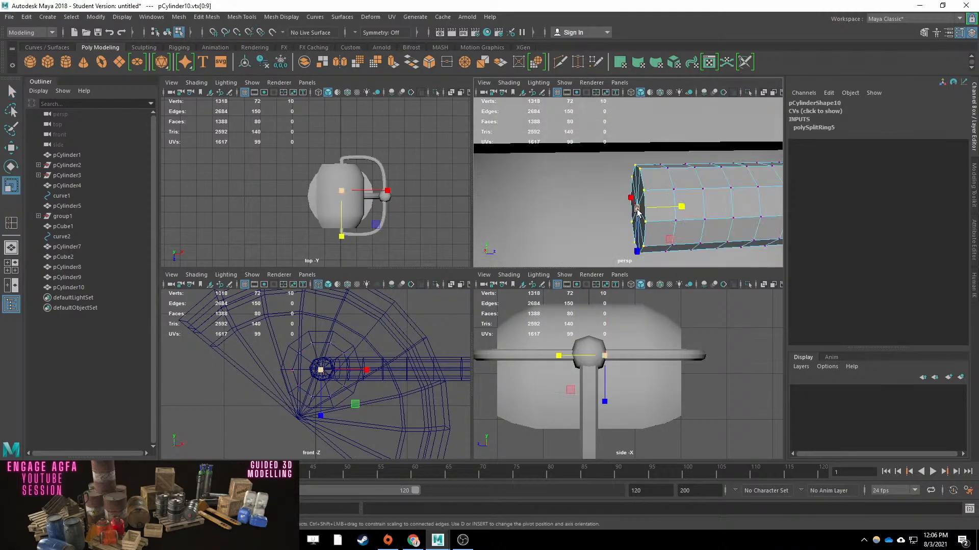
{"action": "left_click_drag", "start_coordinate": [637, 208], "coordinate": [610, 208]}
{"action": "key", "text": "w"}
{"action": "double_click", "coordinate": [673, 190], "text": "shift"}
{"action": "key", "text": "r"}
{"action": "left_click_drag", "start_coordinate": [712, 206], "coordinate": [698, 206], "text": "ctrl"}
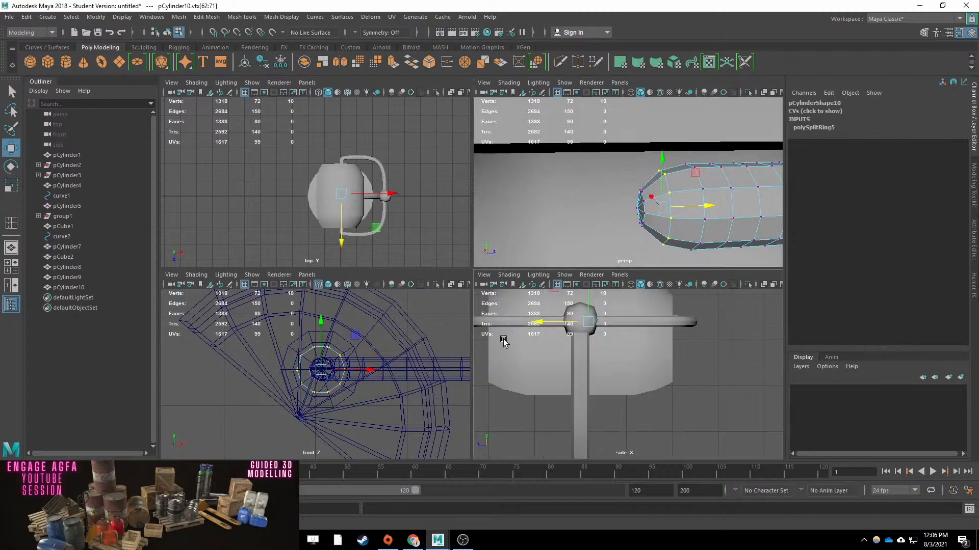
Show the side view in wireframe and isolate the bulb cylinder in both the perspective and side views.
{"action": "left_click", "coordinate": [630, 285]}
{"action": "scroll", "coordinate": [629, 388], "scroll_direction": "up", "scroll_amount": 5}
{"action": "key", "text": "q"}
{"action": "scroll", "coordinate": [671, 191], "scroll_direction": "down", "scroll_amount": 6}
{"action": "right_click_drag", "start_coordinate": [671, 190], "coordinate": [719, 162]}
{"action": "key", "text": "ctrl+1"}
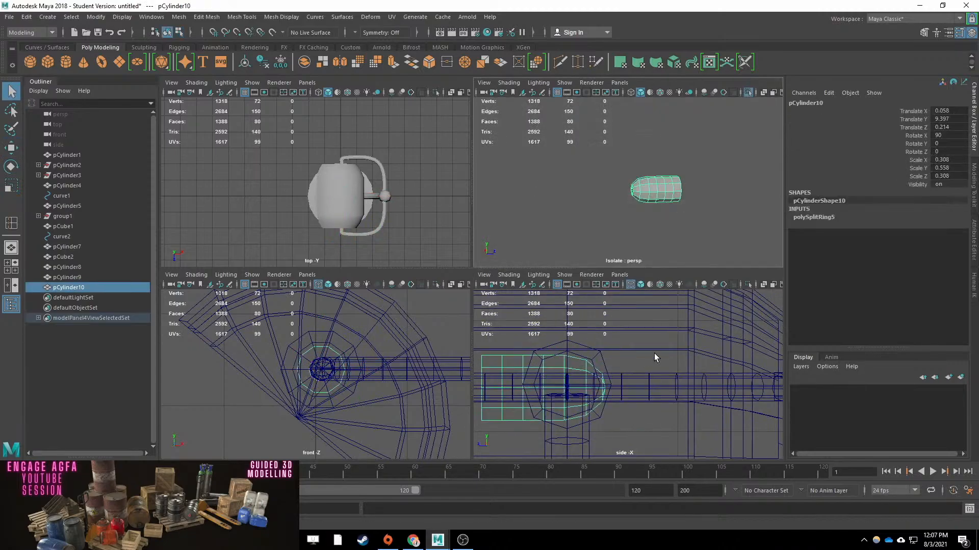
{"action": "key", "text": "ctrl+1"}
Narrow the vertex rings at the bulb's neck and widen the rings around its middle.
{"action": "right_click_drag", "start_coordinate": [654, 353], "coordinate": [576, 357]}
{"action": "left_click", "coordinate": [564, 368]}
{"action": "key", "text": "w"}
{"action": "key", "text": "q"}
{"action": "left_click_drag", "start_coordinate": [471, 349], "coordinate": [492, 427]}
{"action": "key", "text": "r"}
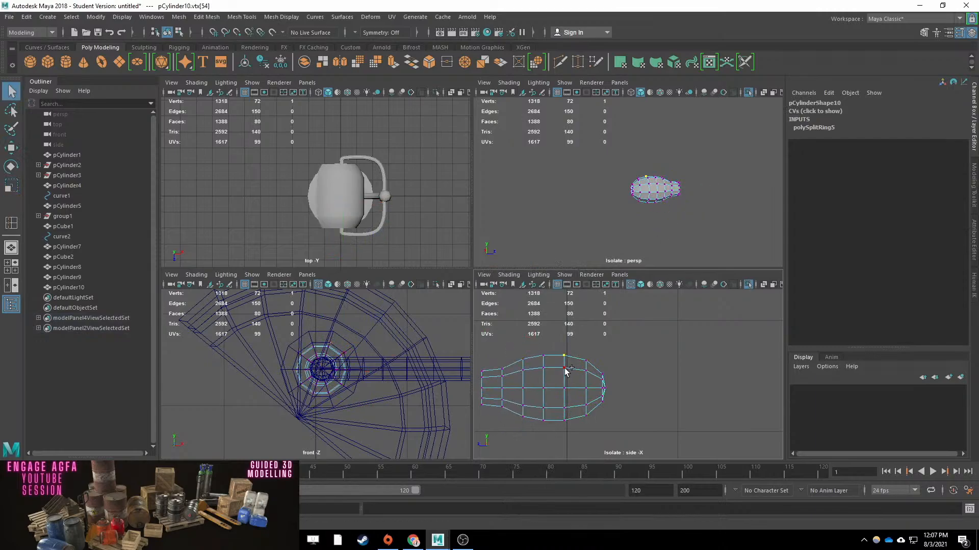
{"action": "left_click_drag", "start_coordinate": [576, 342], "coordinate": [553, 432]}
{"action": "key", "text": "w"}
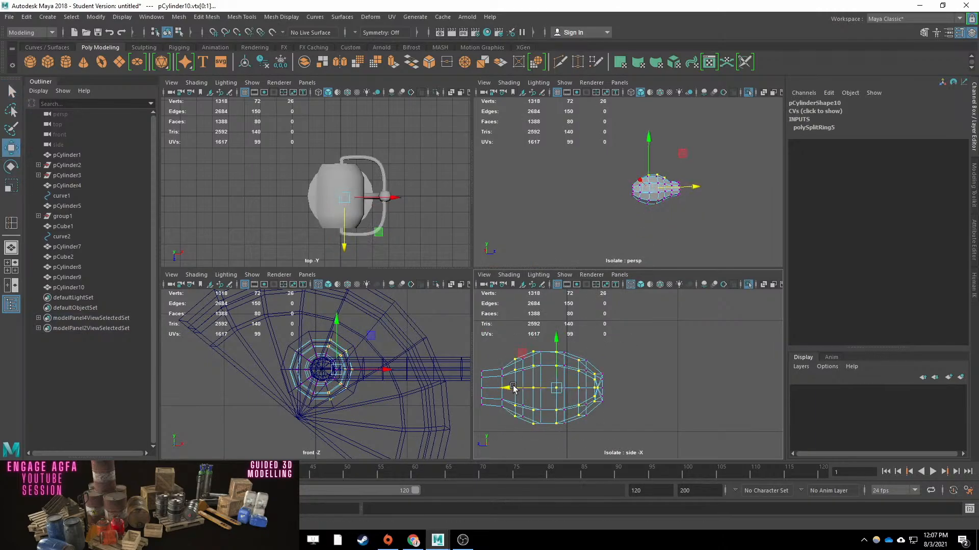
Refine the vertex rings between the bulb's neck and middle, and display the bulb with smooth mesh preview.
{"action": "key", "text": "q"}
{"action": "left_click_drag", "start_coordinate": [532, 346], "coordinate": [512, 428]}
{"action": "key", "text": "w"}
{"action": "left_click_drag", "start_coordinate": [500, 388], "coordinate": [498, 388]}
{"action": "key", "text": "q"}
{"action": "left_click", "coordinate": [572, 367], "text": "shift"}
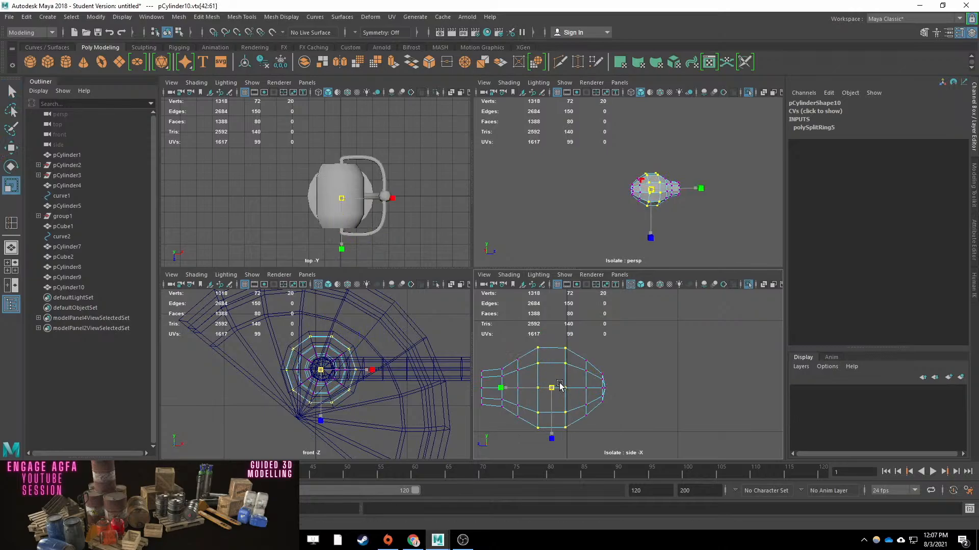
{"action": "key", "text": "q"}
{"action": "key", "text": "3"}
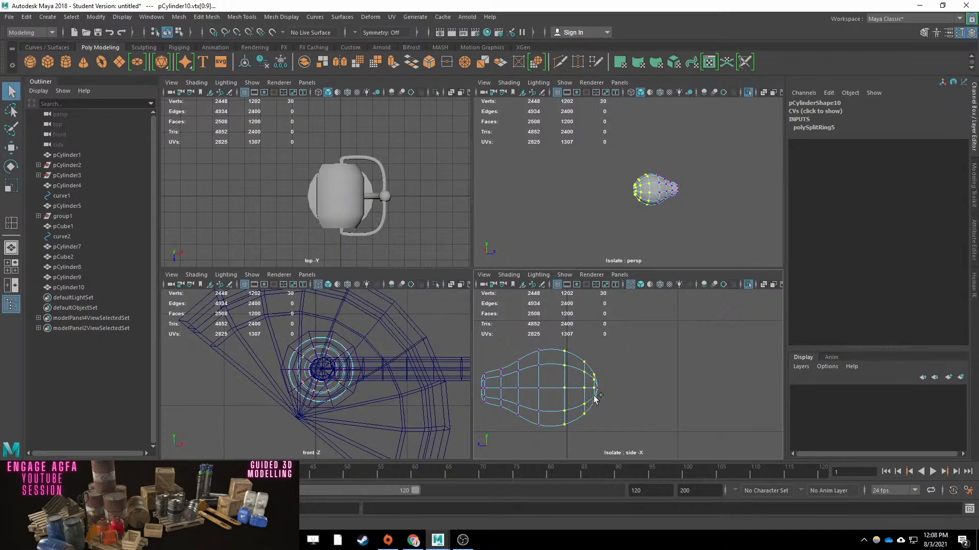
Shift the vertex rings at the bulb's rounded end slightly toward the neck.
{"action": "left_click", "coordinate": [596, 388], "text": "shift"}
{"action": "key", "text": "w"}
{"action": "left_click_drag", "start_coordinate": [550, 388], "coordinate": [545, 387]}
{"action": "left_click", "coordinate": [484, 391]}
{"action": "key", "text": "w"}
{"action": "middle_click_drag", "start_coordinate": [485, 391], "coordinate": [499, 400], "text": "alt"}
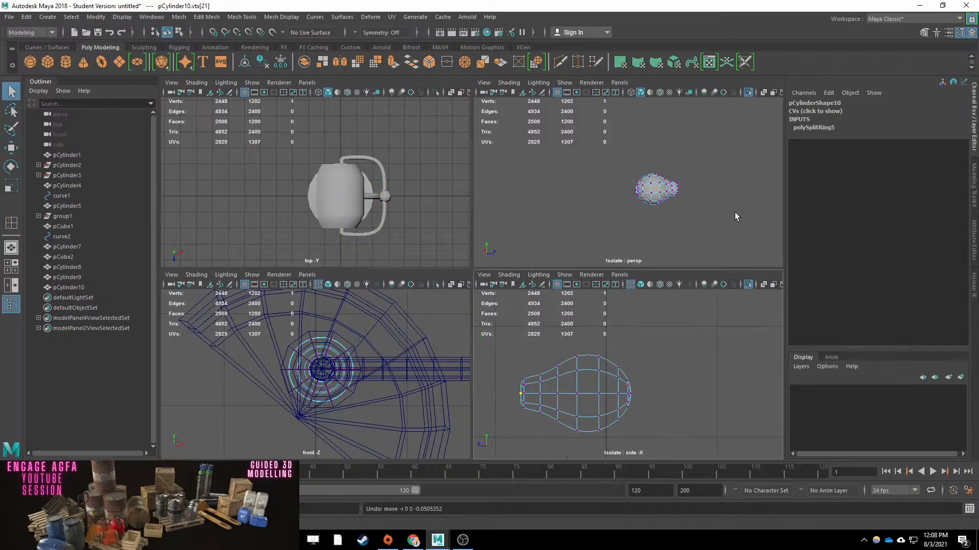
Extrude the faces on the bulb's neck end and pull them outward to lengthen the neck.
{"action": "left_click_drag", "start_coordinate": [734, 216], "coordinate": [658, 216], "text": "alt"}
{"action": "right_click_drag", "start_coordinate": [603, 194], "coordinate": [603, 218]}
{"action": "left_click_drag", "start_coordinate": [603, 219], "coordinate": [614, 210]}
{"action": "key", "text": "ctrl+e"}
{"action": "key", "text": "w"}
{"action": "left_click_drag", "start_coordinate": [502, 394], "coordinate": [491, 394]}
{"action": "key", "text": "r"}
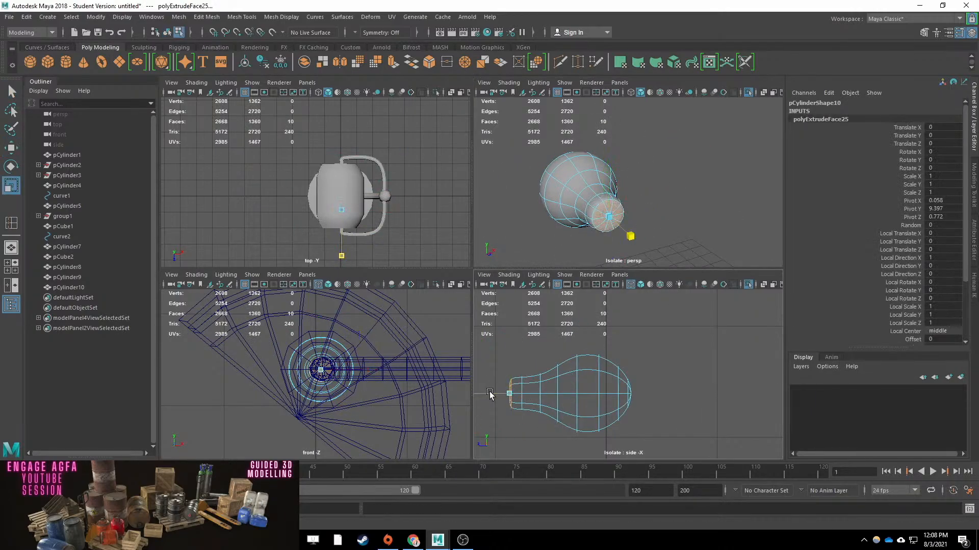
Return the bulb to object mode and show the whole lamp again in the perspective view.
{"action": "key", "text": "q"}
{"action": "right_click_drag", "start_coordinate": [598, 179], "coordinate": [646, 166]}
{"action": "key", "text": "ctrl+1"}
{"action": "left_click_drag", "start_coordinate": [560, 175], "coordinate": [620, 173], "text": "alt"}
{"action": "key", "text": "w"}
{"action": "key", "text": "q"}
{"action": "left_click_drag", "start_coordinate": [706, 157], "coordinate": [727, 191]}
Create a polygon cylinder and move it up beside the socket side of the lamp shade.
{"action": "scroll", "coordinate": [727, 192], "scroll_direction": "down", "scroll_amount": 8}
{"action": "left_click", "coordinate": [66, 62]}
{"action": "key", "text": "w"}
{"action": "left_click_drag", "start_coordinate": [626, 230], "coordinate": [602, 128]}
{"action": "left_click_drag", "start_coordinate": [662, 186], "coordinate": [677, 185]}
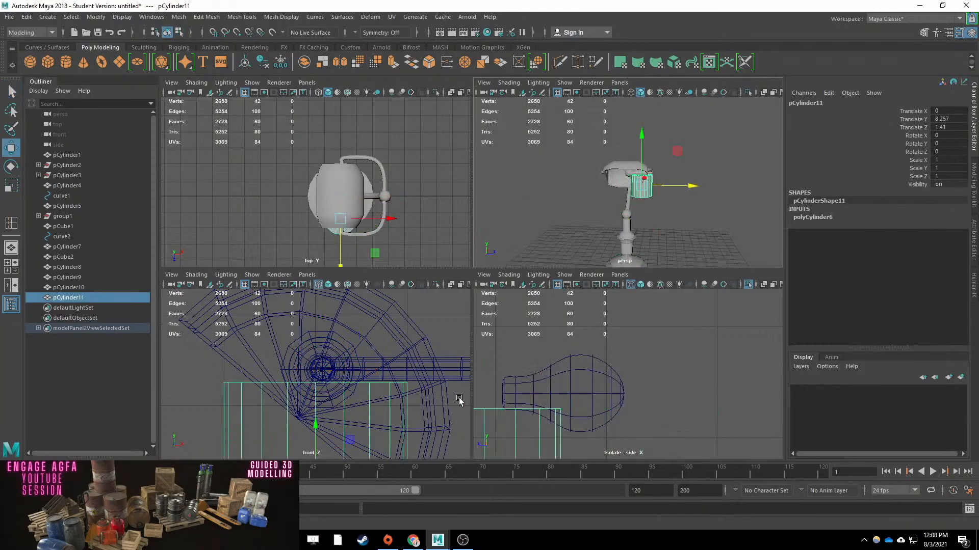
End isolation in the side view and scale the new cylinder down to a thin cord near the shade's edge.
{"action": "middle_click_drag", "start_coordinate": [599, 394], "coordinate": [686, 360], "text": "alt"}
{"action": "key", "text": "ctrl+1"}
{"action": "key", "text": "r"}
{"action": "left_click_drag", "start_coordinate": [656, 397], "coordinate": [594, 357]}
{"action": "key", "text": "w"}
{"action": "left_click_drag", "start_coordinate": [643, 320], "coordinate": [642, 330]}
Stretch the thin cylinder to a Y scale of 1.26 and lower it to hang from the socket as a pull cord.
{"action": "key", "text": "r"}
{"action": "left_click_drag", "start_coordinate": [642, 327], "coordinate": [642, 250]}
{"action": "key", "text": "w"}
{"action": "scroll", "coordinate": [324, 353], "scroll_direction": "down", "scroll_amount": 8}
{"action": "left_click_drag", "start_coordinate": [323, 314], "coordinate": [324, 333]}
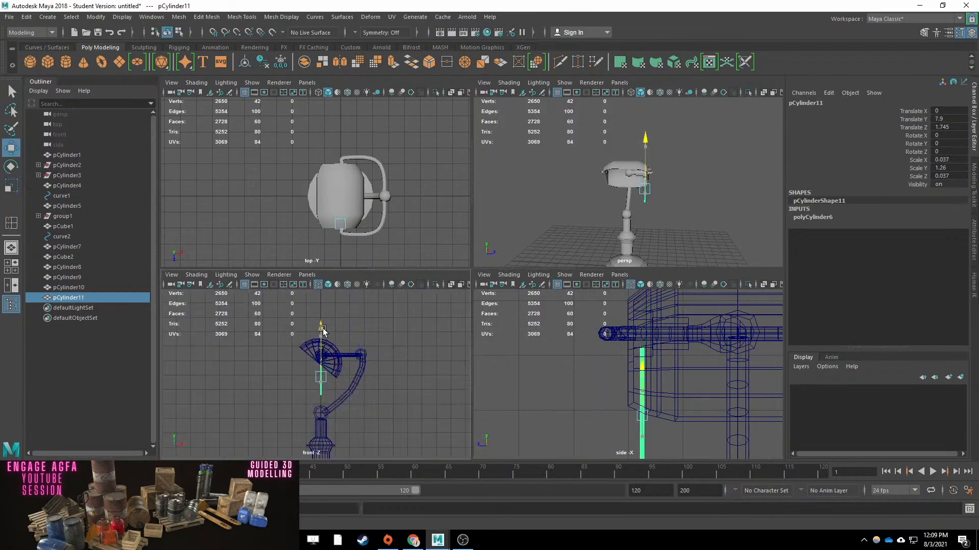
{"action": "key", "text": "q"}
Create a polygon cube, raise it toward the pull cord and smooth it into a ball.
{"action": "left_click_drag", "start_coordinate": [721, 173], "coordinate": [675, 176], "text": "alt"}
{"action": "left_click", "coordinate": [47, 62]}
{"action": "key", "text": "w"}
{"action": "left_click_drag", "start_coordinate": [616, 214], "coordinate": [615, 162]}
{"action": "scroll", "coordinate": [661, 255], "scroll_direction": "up", "scroll_amount": 5}
{"action": "left_click_drag", "start_coordinate": [667, 204], "coordinate": [672, 266], "text": "alt"}
{"action": "right_click_drag", "start_coordinate": [672, 262], "coordinate": [714, 148], "text": "shift"}
Move the smoothed ball into line below the pull cord.
{"action": "left_click_drag", "start_coordinate": [668, 267], "coordinate": [669, 270]}
{"action": "middle_click_drag", "start_coordinate": [668, 269], "coordinate": [665, 228], "text": "alt"}
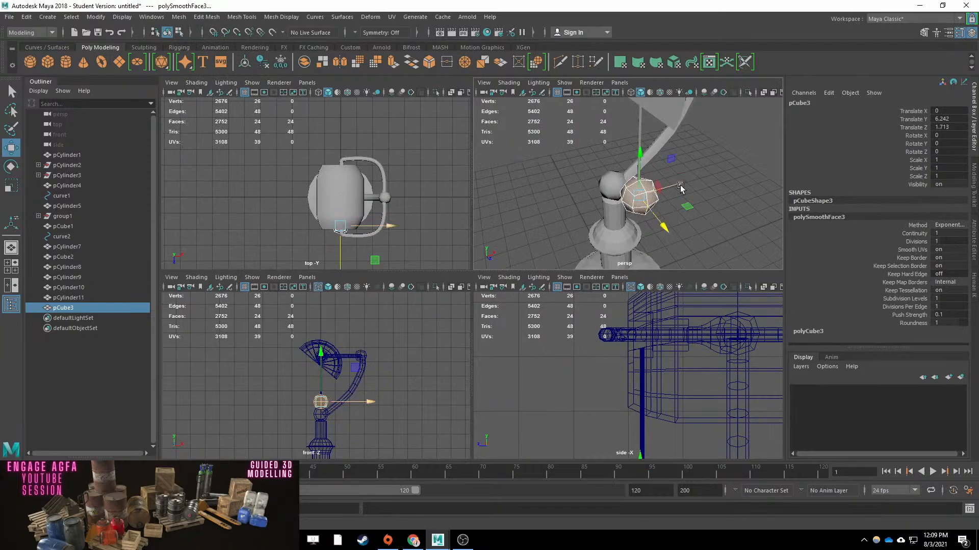
{"action": "left_click_drag", "start_coordinate": [680, 186], "coordinate": [678, 187]}
{"action": "right_click_drag", "start_coordinate": [680, 187], "coordinate": [742, 192], "text": "alt"}
{"action": "key", "text": "q"}
{"action": "left_click", "coordinate": [710, 127]}
{"action": "scroll", "coordinate": [710, 127], "scroll_direction": "down", "scroll_amount": 8}
Scale the ball to 0.409 and position it at the lower end of the pull cord.
{"action": "left_click", "coordinate": [627, 184]}
{"action": "key", "text": "r"}
{"action": "left_click_drag", "start_coordinate": [637, 184], "coordinate": [626, 184]}
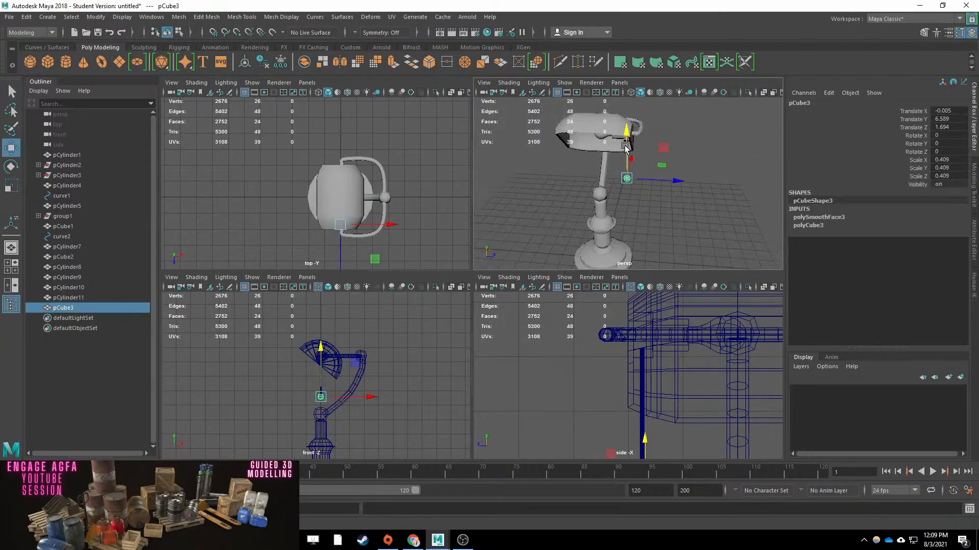
{"action": "left_click_drag", "start_coordinate": [625, 146], "coordinate": [626, 151]}
{"action": "key", "text": "f"}
{"action": "key", "text": "q"}
{"action": "left_click", "coordinate": [655, 204]}
{"action": "scroll", "coordinate": [655, 204], "scroll_direction": "down", "scroll_amount": 6}
In wireframe, raise the vertices at the top of the lamp's stem slightly into the ball joint.
{"action": "left_click", "coordinate": [591, 223]}
{"action": "left_click_drag", "start_coordinate": [708, 203], "coordinate": [604, 198], "text": "alt"}
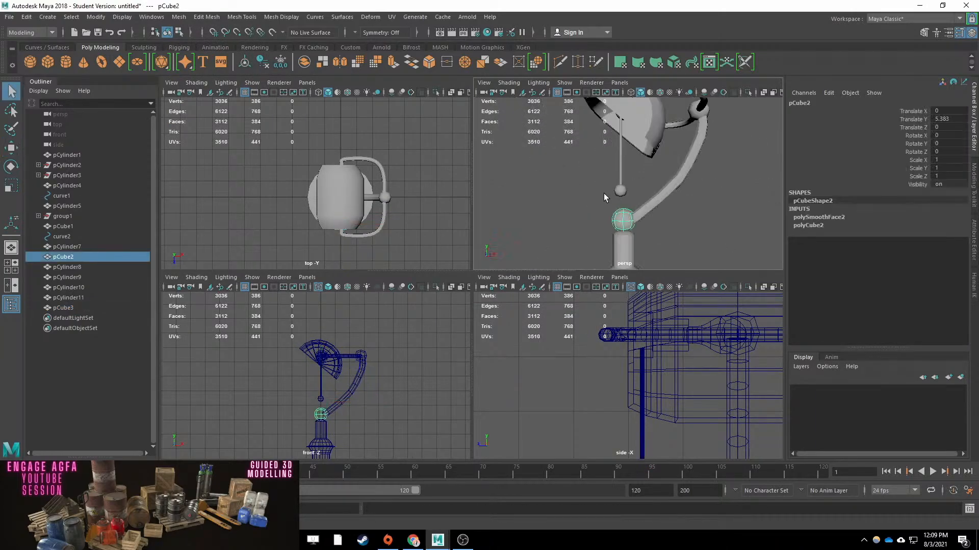
{"action": "left_click", "coordinate": [625, 244]}
{"action": "right_click_drag", "start_coordinate": [624, 244], "coordinate": [591, 243]}
{"action": "scroll", "coordinate": [614, 232], "scroll_direction": "up", "scroll_amount": 6}
{"action": "middle_click_drag", "start_coordinate": [613, 231], "coordinate": [612, 175], "text": "alt"}
{"action": "left_click_drag", "start_coordinate": [578, 207], "coordinate": [632, 199]}
{"action": "left_click", "coordinate": [631, 92]}
{"action": "key", "text": "w"}
{"action": "scroll", "coordinate": [594, 122], "scroll_direction": "up", "scroll_amount": 4}
{"action": "middle_click_drag", "start_coordinate": [594, 113], "coordinate": [594, 245], "text": "alt"}
{"action": "left_click_drag", "start_coordinate": [611, 176], "coordinate": [611, 171]}
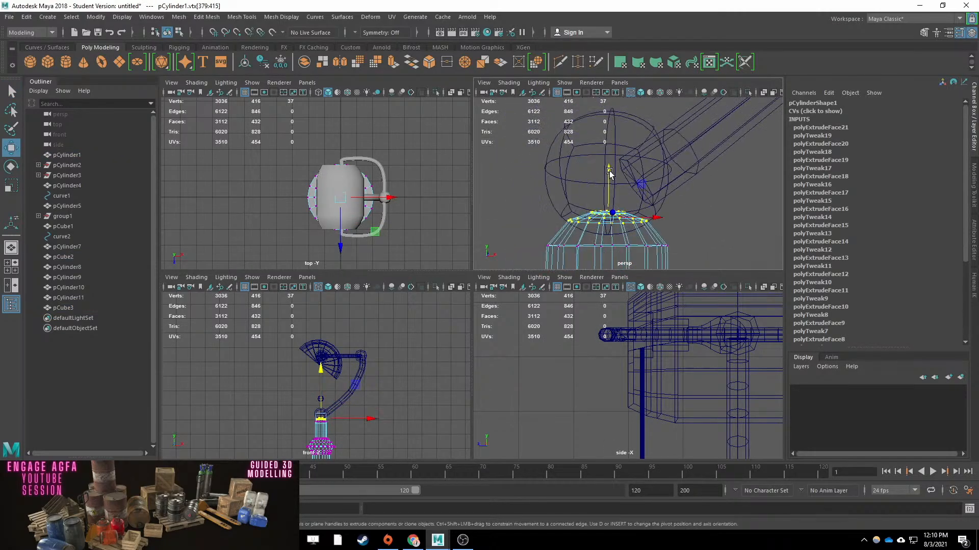
Return the stem to object mode and display the perspective view shaded again.
{"action": "right_click_drag", "start_coordinate": [610, 194], "coordinate": [644, 161]}
{"action": "left_click", "coordinate": [540, 210]}
{"action": "scroll", "coordinate": [540, 210], "scroll_direction": "down", "scroll_amount": 8}
{"action": "left_click_drag", "start_coordinate": [540, 210], "coordinate": [650, 208], "text": "alt"}
{"action": "scroll", "coordinate": [650, 208], "scroll_direction": "up", "scroll_amount": 5}
{"action": "middle_click_drag", "start_coordinate": [650, 208], "coordinate": [630, 102], "text": "alt"}
{"action": "left_click", "coordinate": [678, 199]}
{"action": "scroll", "coordinate": [698, 151], "scroll_direction": "down", "scroll_amount": 6}
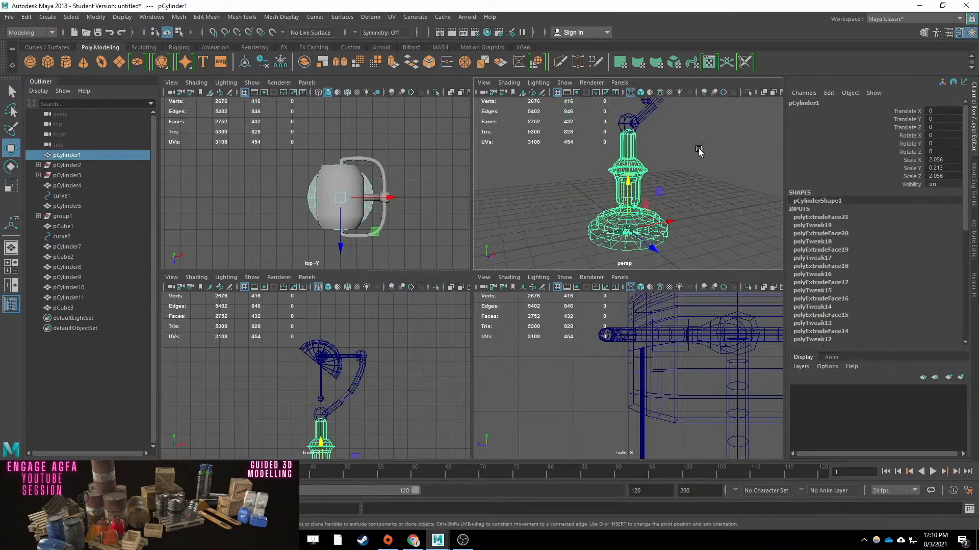
{"action": "key", "text": "q"}
{"action": "middle_click_drag", "start_coordinate": [699, 151], "coordinate": [772, 250], "text": "alt"}
{"action": "key", "text": "5"}
Create another polygon cube and move it to the shade's arm end opposite the pull cord.
{"action": "left_click", "coordinate": [652, 118]}
{"action": "mouse_move", "coordinate": [653, 123]}
{"action": "left_mouse_down", "text": "alt"}
{"action": "mouse_move", "coordinate": [609, 204]}
{"action": "mouse_move", "coordinate": [586, 207]}
{"action": "left_mouse_up", "text": "alt"}
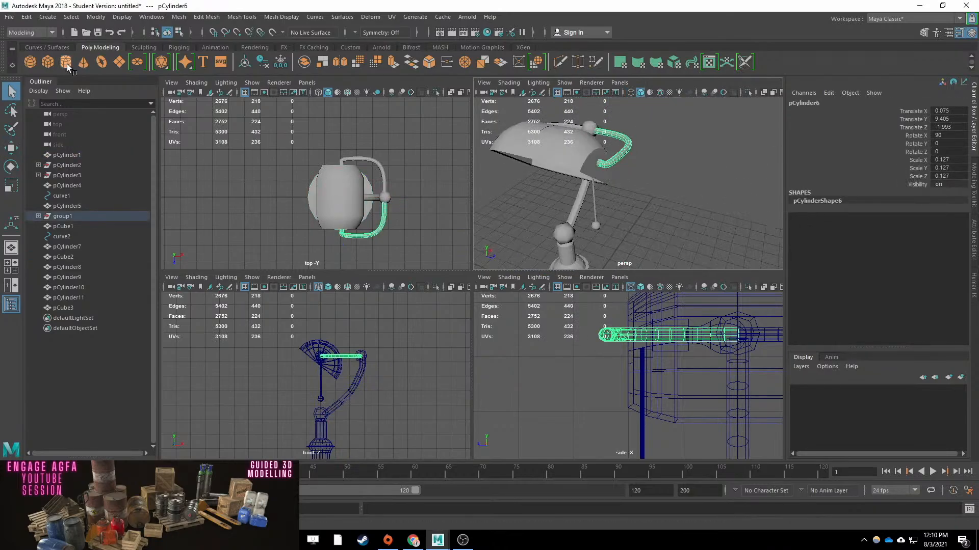
{"action": "left_click", "coordinate": [48, 62]}
{"action": "scroll", "coordinate": [570, 213], "scroll_direction": "down", "scroll_amount": 8}
{"action": "key", "text": "w"}
{"action": "left_click_drag", "start_coordinate": [610, 176], "coordinate": [618, 135]}
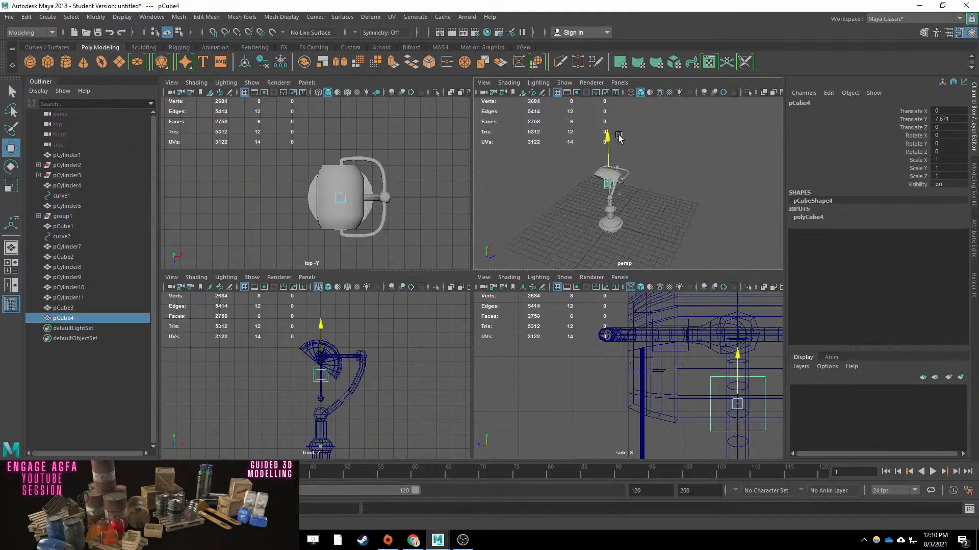
{"action": "key", "text": "f"}
{"action": "left_click_drag", "start_coordinate": [642, 327], "coordinate": [642, 331]}
Scale the cube to 0.661, smooth it into a ball and seat it on the arm's end.
{"action": "key", "text": "r"}
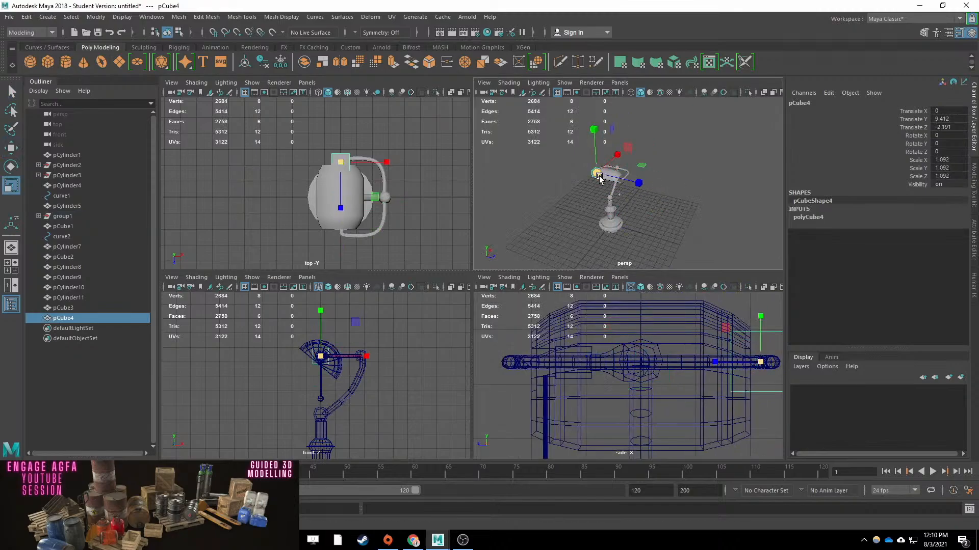
{"action": "key", "text": "f"}
{"action": "left_click_drag", "start_coordinate": [628, 185], "coordinate": [604, 185]}
{"action": "right_click_drag", "start_coordinate": [630, 184], "coordinate": [704, 145], "text": "shift"}
{"action": "key", "text": "w"}
{"action": "left_click_drag", "start_coordinate": [652, 179], "coordinate": [605, 187]}
{"action": "key", "text": "r"}
{"action": "key", "text": "q"}
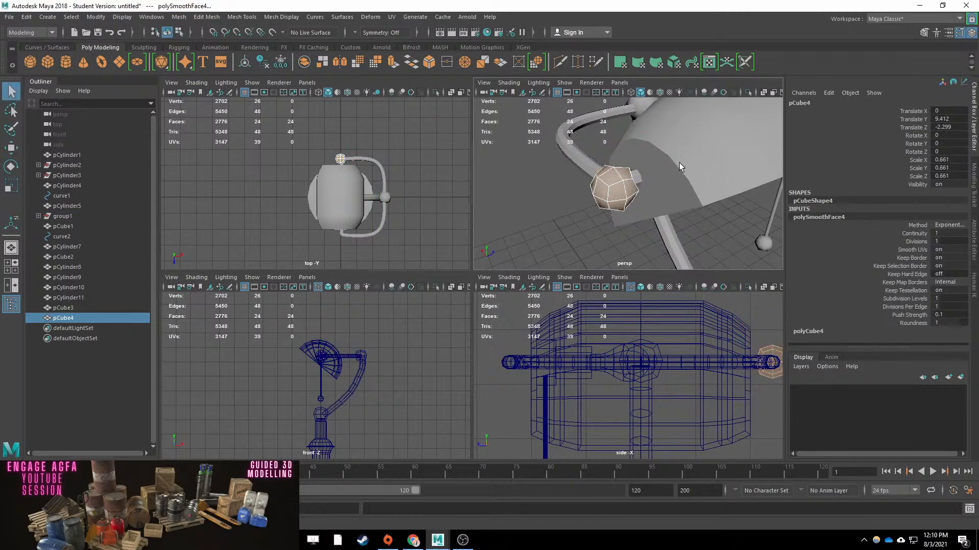
Smooth the ball mesh at the shade's arm end by one more division.
{"action": "left_click_drag", "start_coordinate": [679, 163], "coordinate": [655, 159], "text": "alt"}
{"action": "key", "text": "3"}
{"action": "key", "text": "1"}
{"action": "left_click", "coordinate": [179, 16]}
{"action": "left_click", "coordinate": [200, 112]}
{"action": "scroll", "coordinate": [611, 214], "scroll_direction": "down", "scroll_amount": 3}
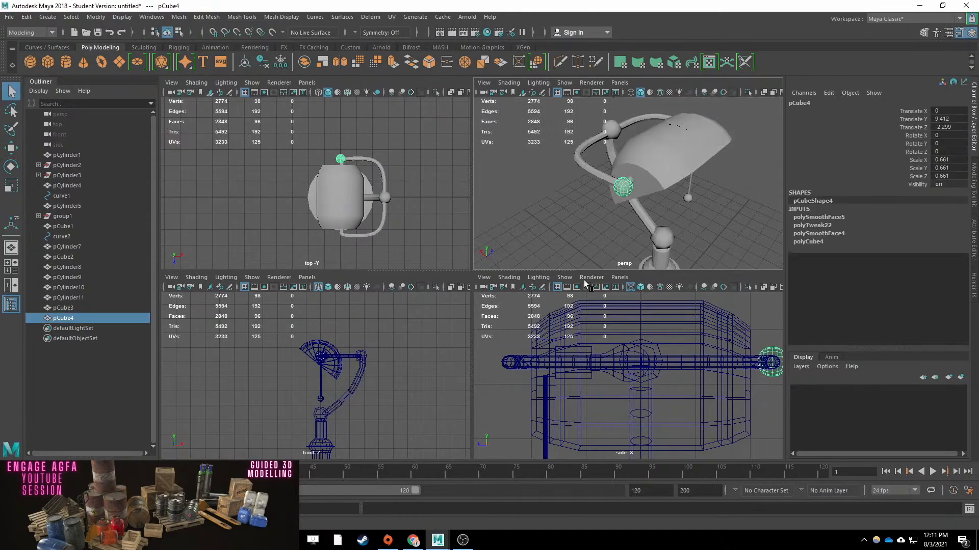
Try to mirror a grouped duplicate of the ball to the opposite arm end by making the group's scale negative.
{"action": "key", "text": "ctrl+d"}
{"action": "key", "text": "ctrl+g"}
{"action": "key", "text": "w"}
{"action": "key", "text": "f"}
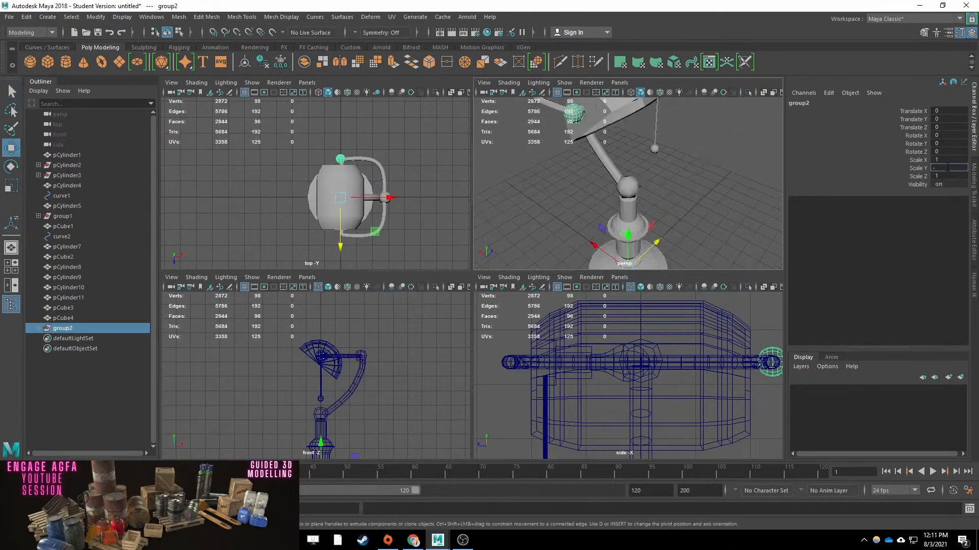
{"action": "left_click", "coordinate": [47, 17]}
{"action": "mouse_move", "coordinate": [131, 92]}
{"action": "left_click", "coordinate": [600, 170]}
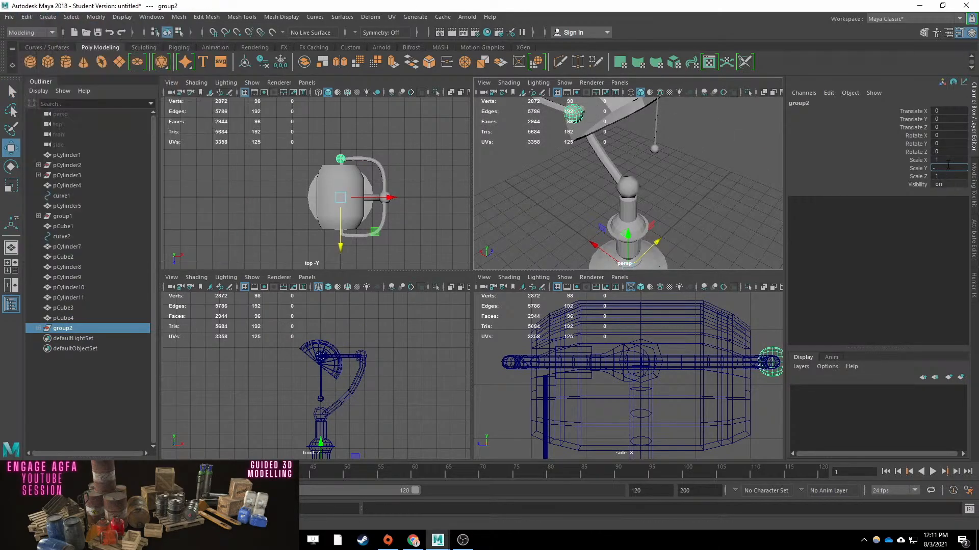
{"action": "left_click", "coordinate": [600, 170]}
{"action": "left_click_drag", "start_coordinate": [599, 170], "coordinate": [662, 171], "text": "alt"}
{"action": "key", "text": "ctrl+z"}
Duplicate the ball, group the copy and mirror it onto the opposite arm end with a scale of -1.
{"action": "scroll", "coordinate": [662, 171], "scroll_direction": "down", "scroll_amount": 3}
{"action": "left_click", "coordinate": [647, 152]}
{"action": "key", "text": "ctrl+g"}
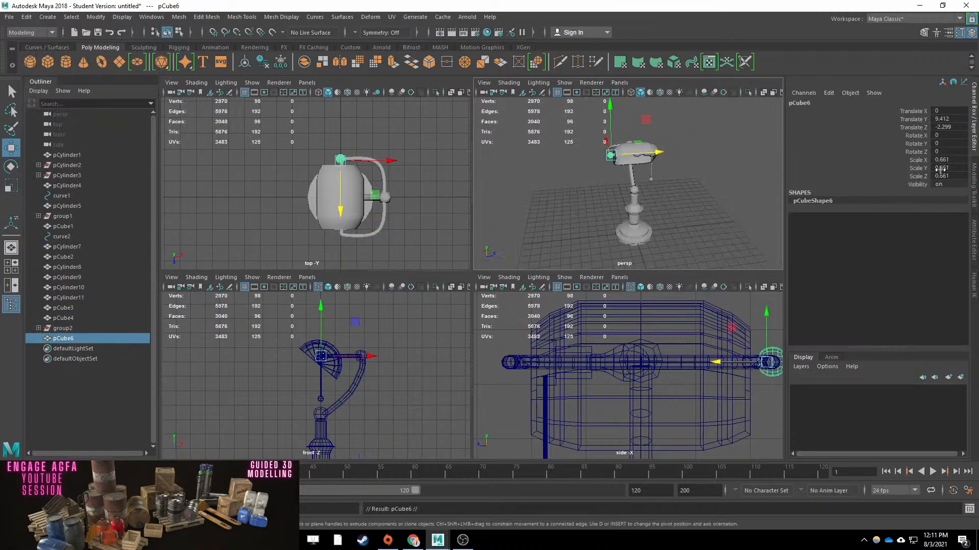
{"action": "type", "text": "-1"}
{"action": "key", "text": "Return"}
{"action": "left_click", "coordinate": [690, 186]}
{"action": "scroll", "coordinate": [621, 170], "scroll_direction": "up", "scroll_amount": 4}
{"action": "left_click_drag", "start_coordinate": [691, 185], "coordinate": [628, 175], "text": "alt"}
{"action": "scroll", "coordinate": [601, 147], "scroll_direction": "down", "scroll_amount": 4}
{"action": "left_click", "coordinate": [627, 201]}
{"action": "key", "text": "q"}
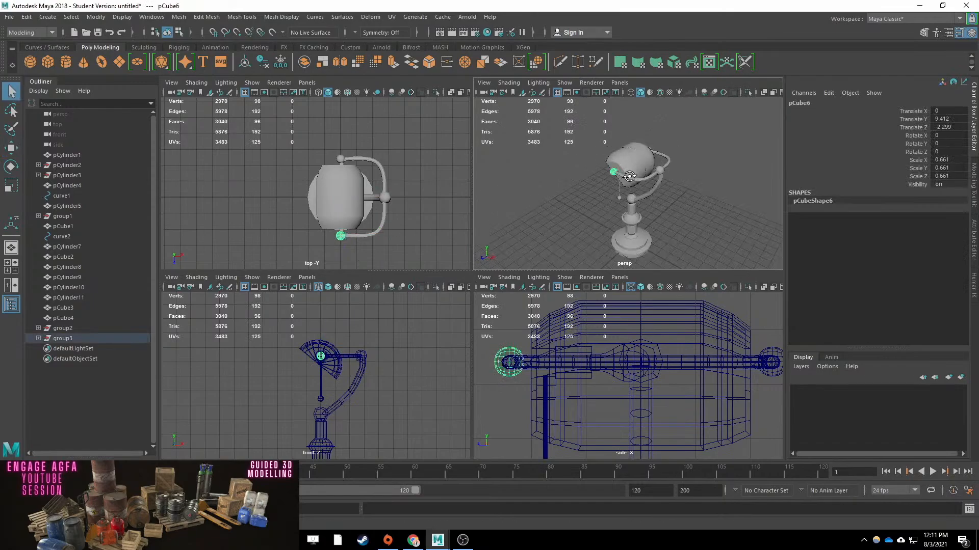
Switch the lampshade to vertex mode and select the line of vertices around its middle.
{"action": "scroll", "coordinate": [634, 372], "scroll_direction": "down", "scroll_amount": 8}
{"action": "middle_click_drag", "start_coordinate": [633, 372], "coordinate": [637, 306], "text": "alt"}
{"action": "left_click_drag", "start_coordinate": [704, 216], "coordinate": [766, 200]}
{"action": "left_click", "coordinate": [632, 162]}
{"action": "scroll", "coordinate": [607, 174], "scroll_direction": "up", "scroll_amount": 5}
{"action": "right_click_drag", "start_coordinate": [607, 174], "coordinate": [558, 174]}
{"action": "double_click", "coordinate": [661, 212], "text": "shift"}
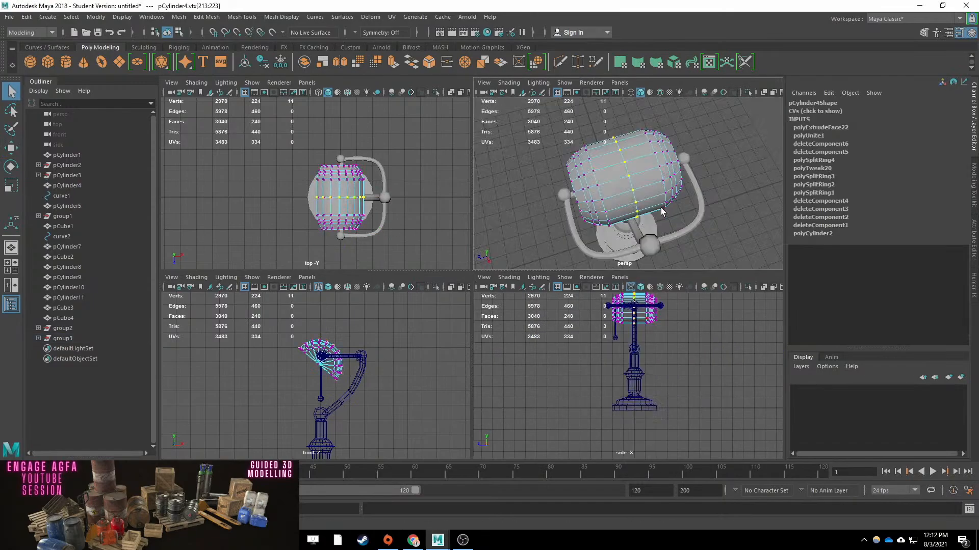
Isolate the lampshade in the perspective view and display it in wireframe.
{"action": "key", "text": "w"}
{"action": "key", "text": "q"}
{"action": "scroll", "coordinate": [644, 197], "scroll_direction": "up", "scroll_amount": 3}
{"action": "key", "text": "ctrl+z"}
{"action": "right_click_drag", "start_coordinate": [673, 186], "coordinate": [710, 169]}
{"action": "key", "text": "ctrl+1"}
{"action": "key", "text": "f"}
{"action": "key", "text": "F8"}
{"action": "left_click_drag", "start_coordinate": [612, 183], "coordinate": [625, 179], "text": "alt"}
{"action": "left_click", "coordinate": [630, 92]}
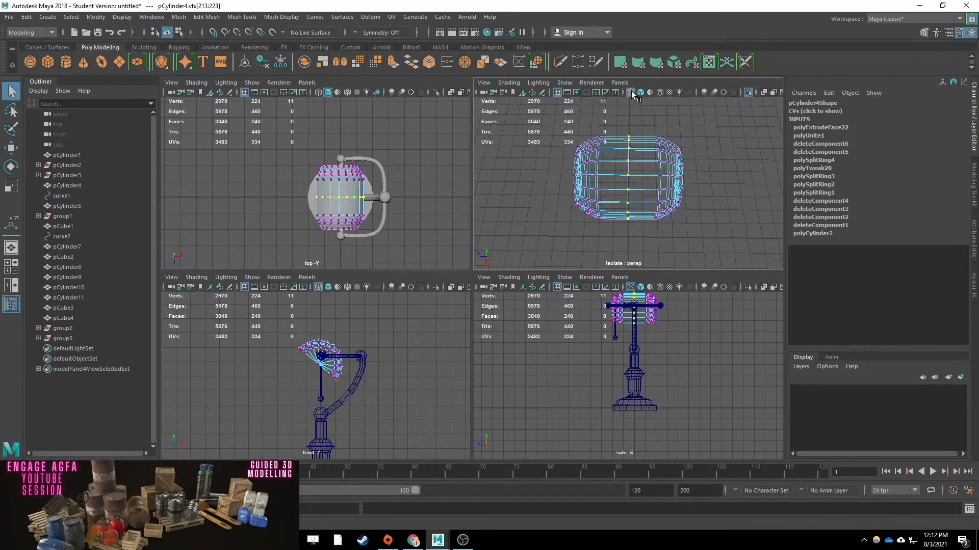
Select all vertices along the lampshade's centre seam and merge them with a distance threshold of 0.01.
{"action": "left_click", "coordinate": [152, 17]}
{"action": "left_click", "coordinate": [279, 94]}
{"action": "left_click", "coordinate": [225, 297]}
{"action": "left_click", "coordinate": [524, 115]}
{"action": "left_click_drag", "start_coordinate": [617, 127], "coordinate": [640, 233]}
{"action": "left_click", "coordinate": [207, 17]}
{"action": "left_click", "coordinate": [219, 124]}
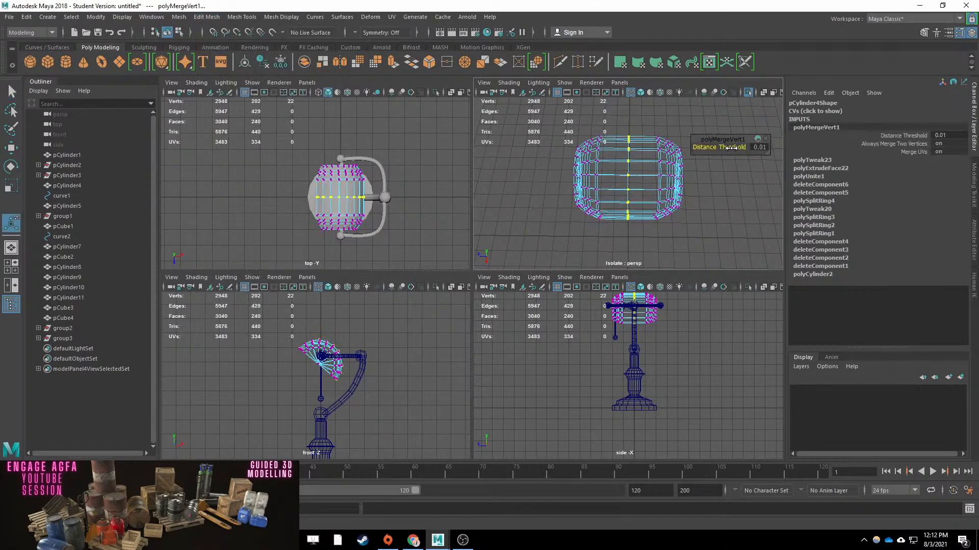
Return the lampshade to object mode with smooth preview and show the whole lamp shaded again.
{"action": "key", "text": "q"}
{"action": "scroll", "coordinate": [607, 161], "scroll_direction": "up", "scroll_amount": 5}
{"action": "right_click_drag", "start_coordinate": [607, 162], "coordinate": [690, 136]}
{"action": "key", "text": "w"}
{"action": "key", "text": "f"}
{"action": "key", "text": "3"}
{"action": "key", "text": "ctrl+1"}
{"action": "key", "text": "5"}
{"action": "mouse_move", "coordinate": [505, 168]}
{"action": "left_mouse_down", "text": "alt"}
{"action": "mouse_move", "coordinate": [573, 173]}
{"action": "mouse_move", "coordinate": [498, 216]}
{"action": "left_mouse_up", "text": "alt"}
Turn on smooth mesh preview for the other lamp parts, including the cylinder between the bulb and the cord mount.
{"action": "scroll", "coordinate": [612, 194], "scroll_direction": "down", "scroll_amount": 5}
{"action": "left_click", "coordinate": [634, 186]}
{"action": "left_click_drag", "start_coordinate": [634, 186], "coordinate": [657, 167], "text": "alt"}
{"action": "left_click", "coordinate": [662, 148]}
{"action": "key", "text": "3"}
{"action": "left_click", "coordinate": [619, 220]}
{"action": "key", "text": "3"}
{"action": "left_click", "coordinate": [623, 246]}
{"action": "key", "text": "3"}
{"action": "left_click", "coordinate": [680, 177]}
{"action": "left_click", "coordinate": [668, 135]}
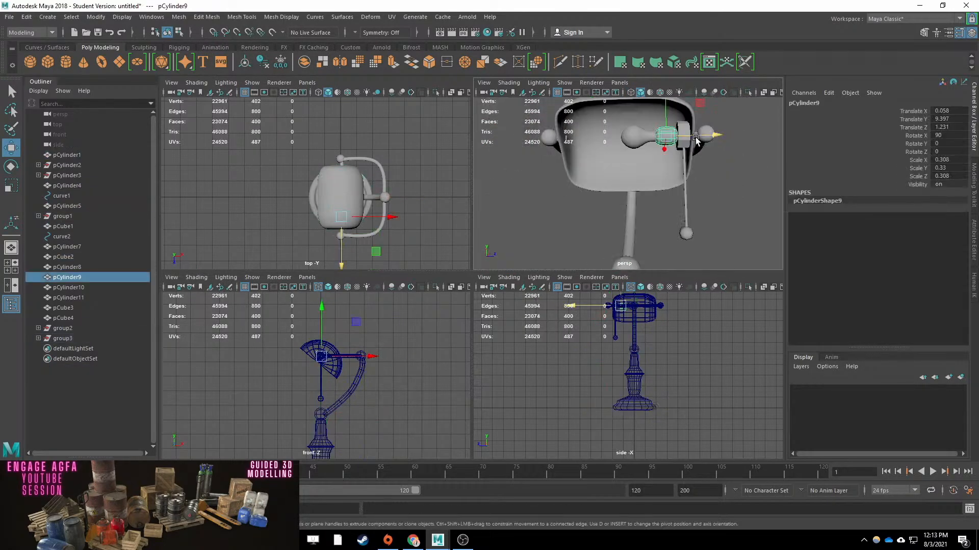
{"action": "key", "text": "3"}
Create a polygon plane at the origin and scale it to 15.194 as a floor under the lamp.
{"action": "left_click", "coordinate": [720, 168]}
{"action": "left_click", "coordinate": [685, 204]}
{"action": "left_click", "coordinate": [703, 214]}
{"action": "left_click", "coordinate": [688, 227]}
{"action": "left_click", "coordinate": [713, 194]}
{"action": "left_click_drag", "start_coordinate": [714, 193], "coordinate": [679, 157], "text": "alt"}
{"action": "scroll", "coordinate": [679, 158], "scroll_direction": "down", "scroll_amount": 5}
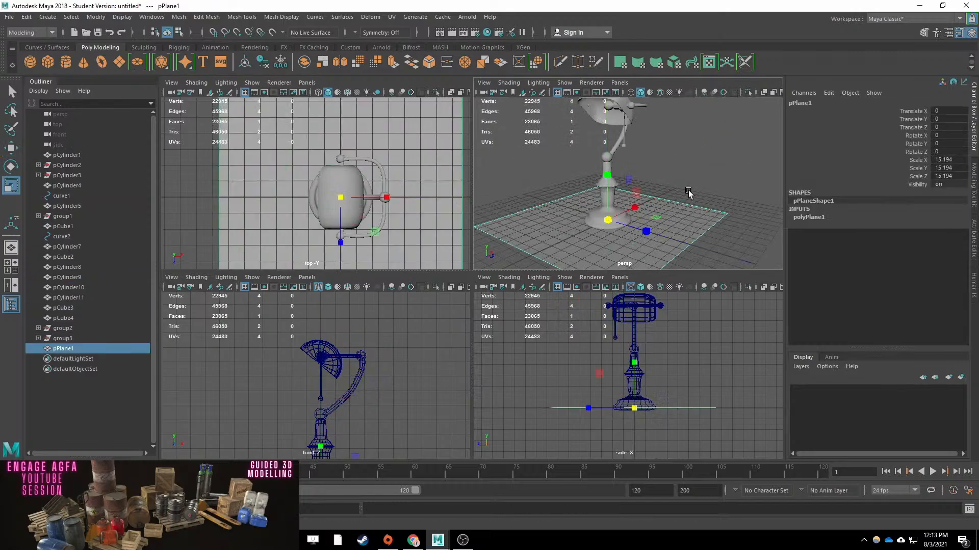
Enlarge the perspective view to full size and display the scene using all lights.
{"action": "key", "text": "q"}
{"action": "key", "text": "ctrl+z"}
{"action": "left_click", "coordinate": [697, 148]}
{"action": "key", "text": "space"}
{"action": "scroll", "coordinate": [627, 236], "scroll_direction": "down", "scroll_amount": 3}
{"action": "left_click_drag", "start_coordinate": [628, 236], "coordinate": [627, 275], "text": "alt"}
{"action": "left_click", "coordinate": [366, 92]}
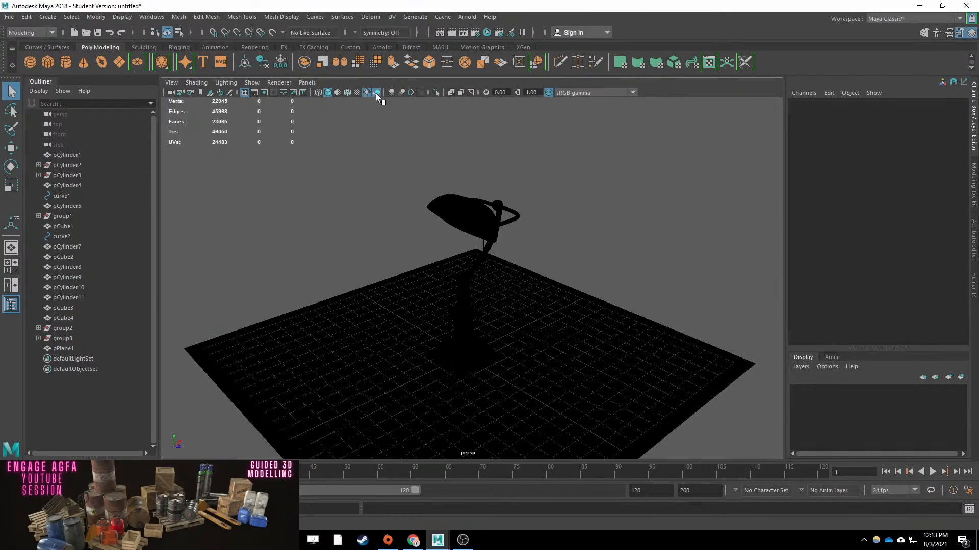
Create an ambient light and turn on screen-space ambient occlusion in the viewport.
{"action": "left_click", "coordinate": [47, 17]}
{"action": "mouse_move", "coordinate": [66, 89]}
{"action": "left_click", "coordinate": [214, 90]}
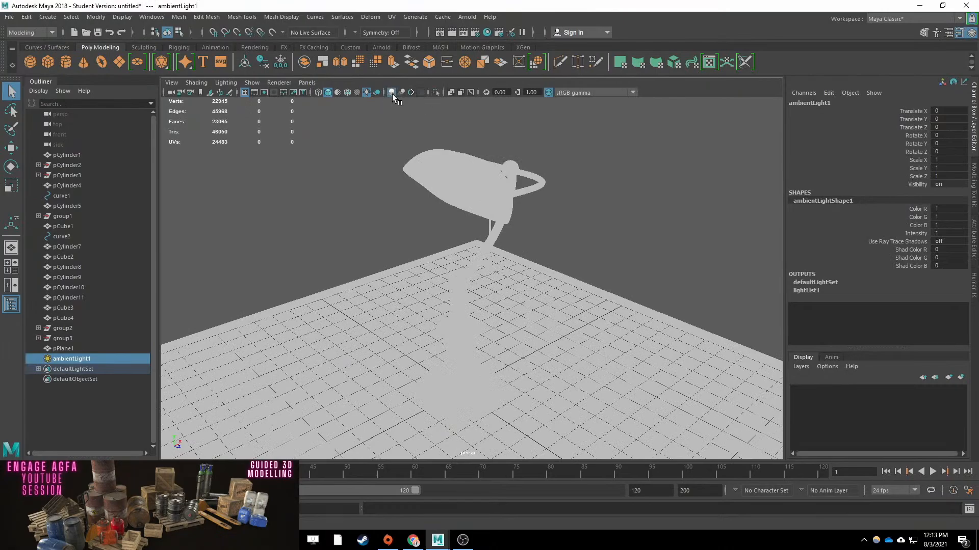
{"action": "left_click", "coordinate": [391, 93]}
{"action": "scroll", "coordinate": [527, 239], "scroll_direction": "up", "scroll_amount": 4}
{"action": "left_click_drag", "start_coordinate": [469, 255], "coordinate": [408, 286], "text": "alt"}
{"action": "scroll", "coordinate": [458, 254], "scroll_direction": "down", "scroll_amount": 6}
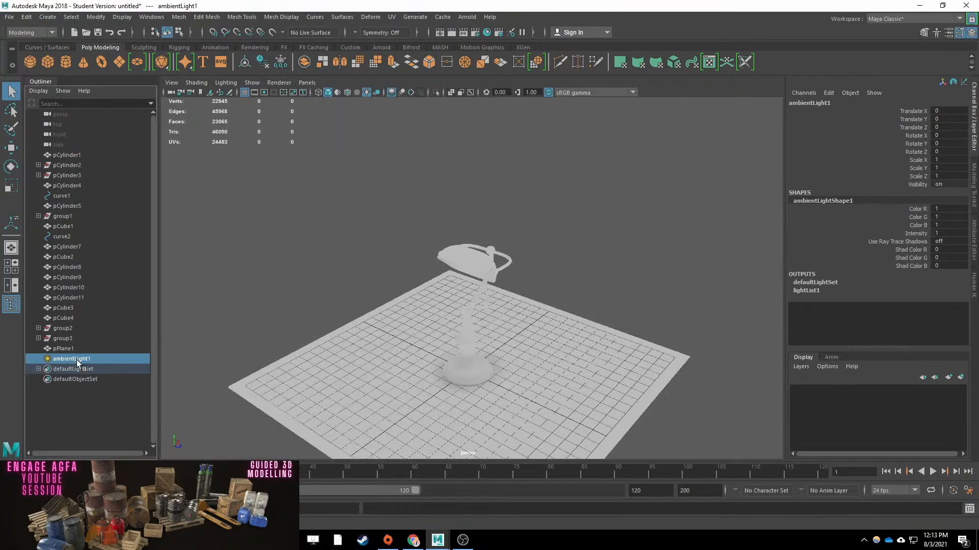
Replace the ambient light with a new one and hide the viewport grid.
{"action": "key", "text": "Delete"}
{"action": "left_click_drag", "start_coordinate": [387, 229], "coordinate": [337, 209], "text": "alt"}
{"action": "left_click", "coordinate": [47, 17]}
{"action": "mouse_move", "coordinate": [109, 74]}
{"action": "left_click", "coordinate": [214, 81]}
{"action": "left_click", "coordinate": [245, 92]}
{"action": "left_click_drag", "start_coordinate": [459, 229], "coordinate": [612, 204], "text": "alt"}
{"action": "left_click", "coordinate": [515, 226]}
{"action": "scroll", "coordinate": [513, 226], "scroll_direction": "up", "scroll_amount": 4}
Open the ambient light's attributes and fine-tune how it lights the lamp.
{"action": "left_click", "coordinate": [48, 17]}
{"action": "left_click", "coordinate": [512, 122]}
{"action": "key", "text": "ctrl+a"}
{"action": "left_click", "coordinate": [71, 359]}
{"action": "left_click_drag", "start_coordinate": [854, 225], "coordinate": [850, 226]}
{"action": "left_click", "coordinate": [586, 194]}
{"action": "left_click_drag", "start_coordinate": [560, 214], "coordinate": [385, 123], "text": "alt"}
Create a point light and move it above and to the side of the lamp.
{"action": "left_click", "coordinate": [47, 17]}
{"action": "left_click", "coordinate": [198, 102]}
{"action": "key", "text": "w"}
{"action": "scroll", "coordinate": [439, 245], "scroll_direction": "down", "scroll_amount": 4}
{"action": "scroll", "coordinate": [378, 183], "scroll_direction": "up", "scroll_amount": 3}
{"action": "left_click_drag", "start_coordinate": [491, 210], "coordinate": [438, 189], "text": "alt"}
{"action": "scroll", "coordinate": [378, 183], "scroll_direction": "down", "scroll_amount": 3}
{"action": "left_click_drag", "start_coordinate": [448, 144], "coordinate": [356, 194]}
Duplicate the point light and place the copy on another side of the lamp.
{"action": "key", "text": "ctrl+d"}
{"action": "left_click_drag", "start_coordinate": [493, 123], "coordinate": [201, 159]}
{"action": "left_click_drag", "start_coordinate": [377, 210], "coordinate": [459, 219], "text": "alt"}
{"action": "scroll", "coordinate": [458, 219], "scroll_direction": "up", "scroll_amount": 5}
{"action": "left_click", "coordinate": [516, 234]}
{"action": "left_click_drag", "start_coordinate": [537, 231], "coordinate": [439, 284]}
{"action": "key", "text": "q"}
{"action": "left_click", "coordinate": [560, 214]}
{"action": "scroll", "coordinate": [560, 214], "scroll_direction": "down", "scroll_amount": 4}
{"action": "scroll", "coordinate": [459, 316], "scroll_direction": "down", "scroll_amount": 3}
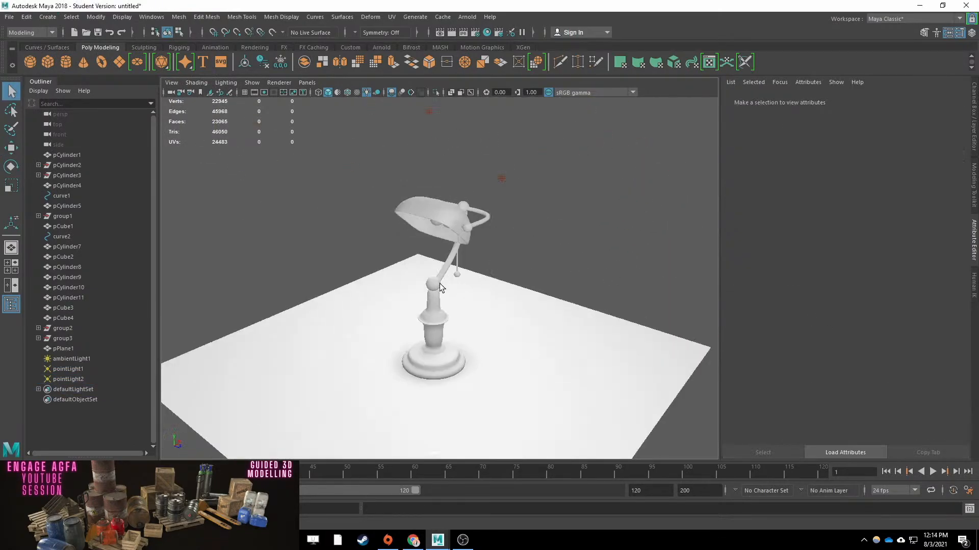
Select the lamp's parts and examine their wireframe and the lit model from all around.
{"action": "left_click_drag", "start_coordinate": [510, 192], "coordinate": [324, 447]}
{"action": "left_click_drag", "start_coordinate": [576, 265], "coordinate": [648, 234], "text": "alt"}
{"action": "scroll", "coordinate": [500, 233], "scroll_direction": "up", "scroll_amount": 5}
{"action": "scroll", "coordinate": [649, 234], "scroll_direction": "down", "scroll_amount": 4}
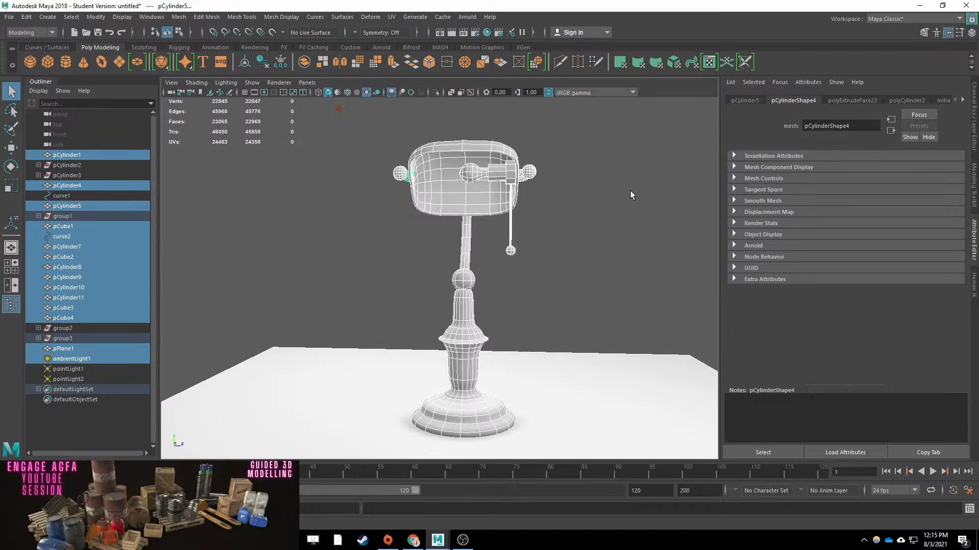
{"action": "left_click_drag", "start_coordinate": [630, 190], "coordinate": [281, 133], "text": "alt"}
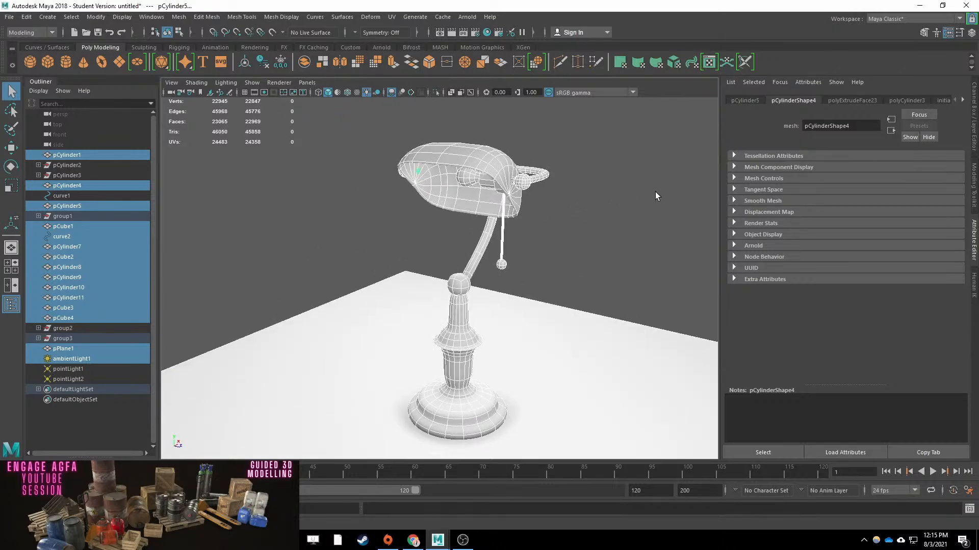
{"action": "left_click", "coordinate": [654, 191]}
{"action": "mouse_move", "coordinate": [675, 198]}
{"action": "left_mouse_down", "text": "alt"}
{"action": "mouse_move", "coordinate": [555, 149]}
{"action": "mouse_move", "coordinate": [357, 428]}
{"action": "left_mouse_up", "text": "alt"}
{"action": "left_click", "coordinate": [326, 357], "text": "shift"}
{"action": "left_click", "coordinate": [283, 214]}
{"action": "left_click_drag", "start_coordinate": [283, 214], "coordinate": [637, 224], "text": "alt"}
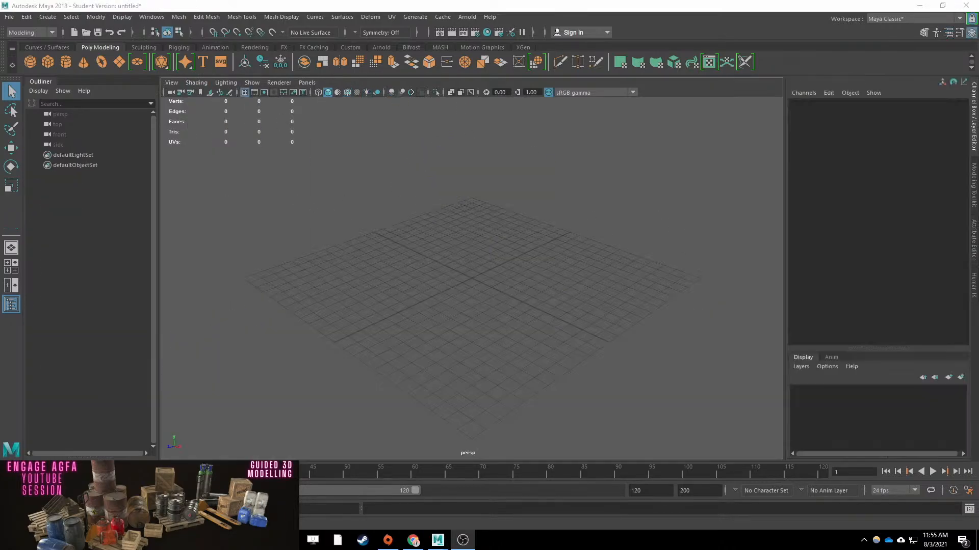
In a new scene, create a polygon cylinder with 18 axis subdivisions, scaled to 2.056 in X and Z and 0.213 in Y.
{"action": "left_click", "coordinate": [465, 265]}
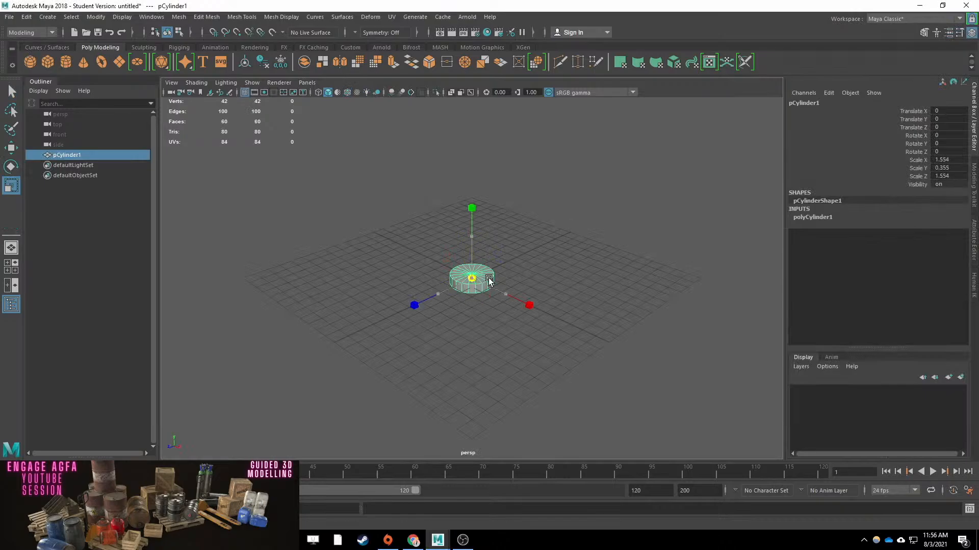
{"action": "left_click_drag", "start_coordinate": [488, 280], "coordinate": [507, 280]}
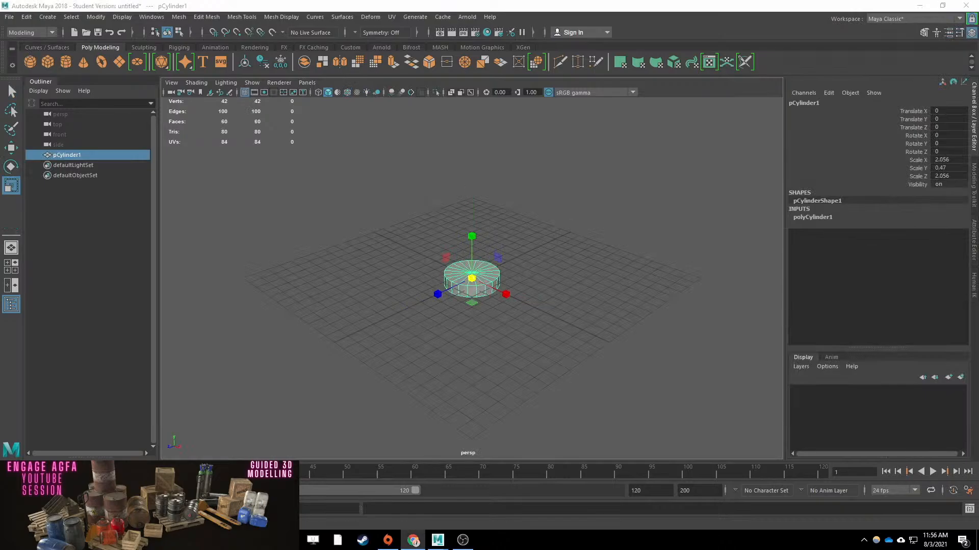
{"action": "left_click", "coordinate": [812, 217]}
{"action": "left_click", "coordinate": [949, 241]}
{"action": "left_click", "coordinate": [465, 237]}
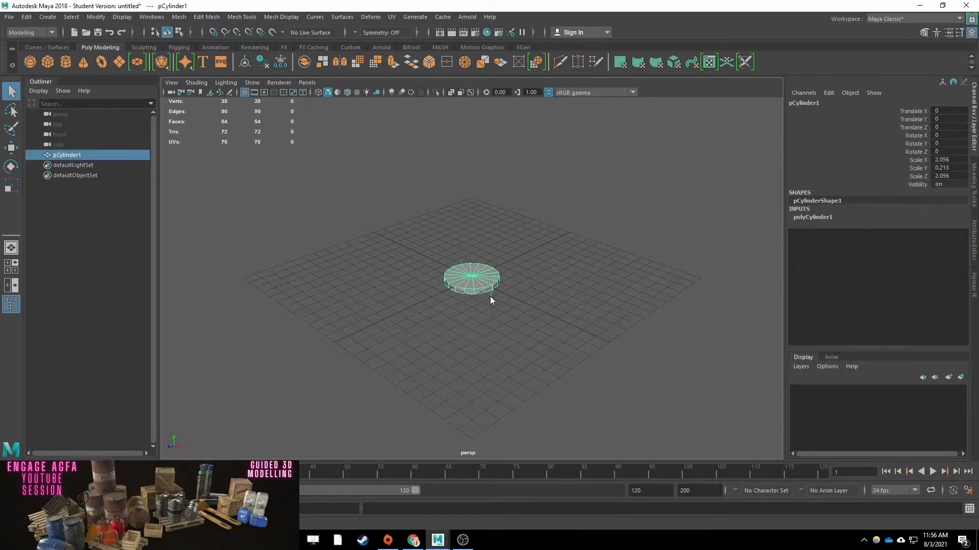
Switch the cylinder to face mode and select its top cap faces.
{"action": "right_click_drag", "start_coordinate": [490, 301], "coordinate": [490, 312]}
{"action": "left_click_drag", "start_coordinate": [484, 271], "coordinate": [461, 281]}
{"action": "scroll", "coordinate": [384, 283], "scroll_direction": "up", "scroll_amount": 6}
{"action": "left_click_drag", "start_coordinate": [408, 336], "coordinate": [474, 357], "text": "alt"}
Open the Selection category of the preferences.
{"action": "left_click", "coordinate": [152, 17]}
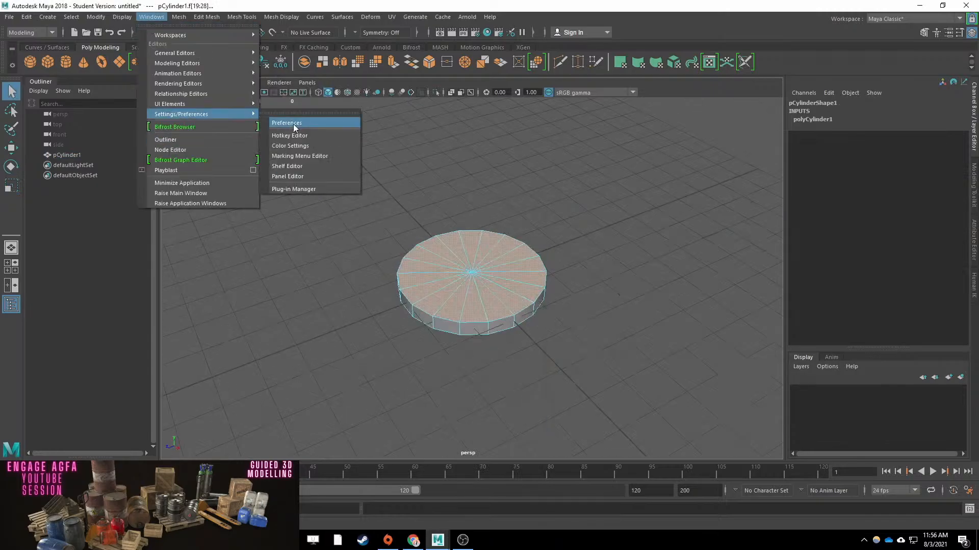
{"action": "left_click", "coordinate": [280, 114]}
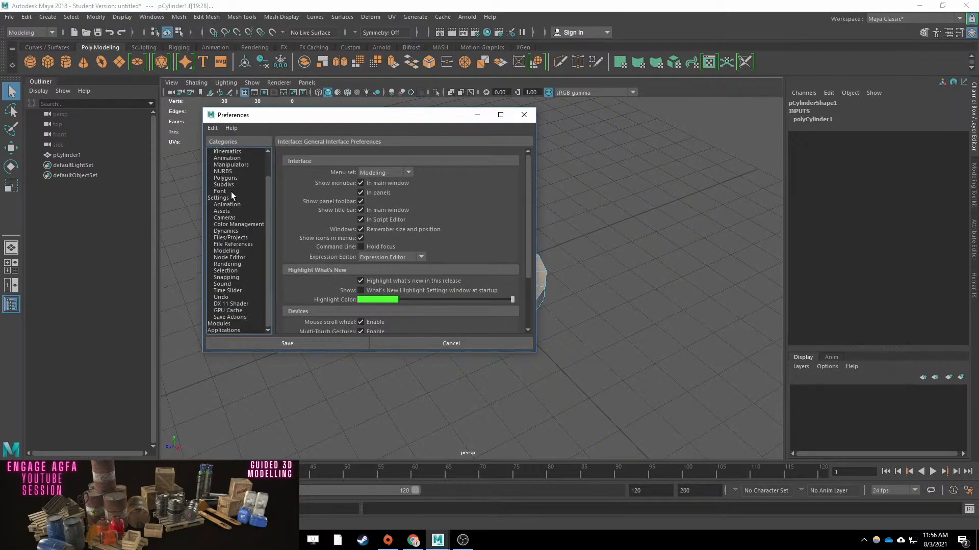
{"action": "left_click", "coordinate": [226, 270]}
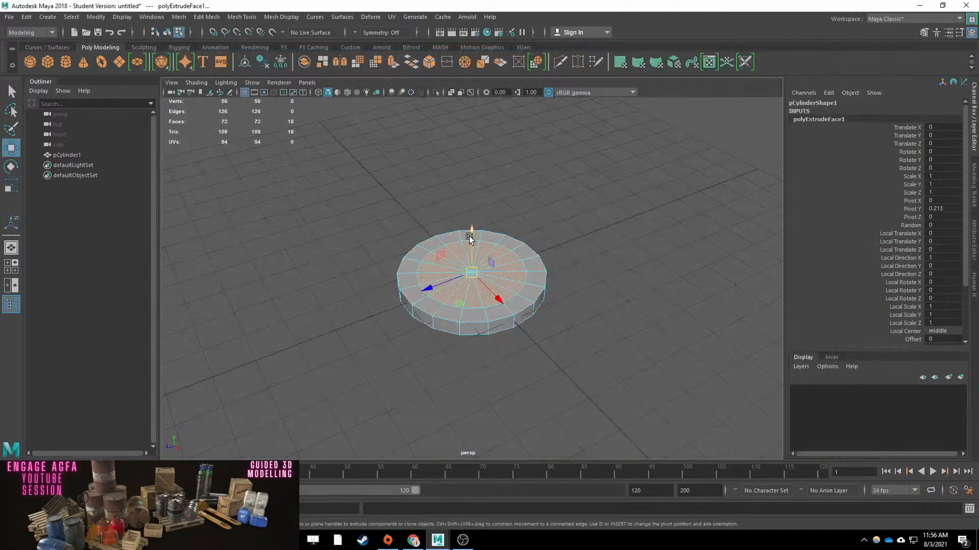
Inset the extruded top cap faces and raise them into a second tier of the lamp base.
{"action": "left_click_drag", "start_coordinate": [472, 231], "coordinate": [471, 226]}
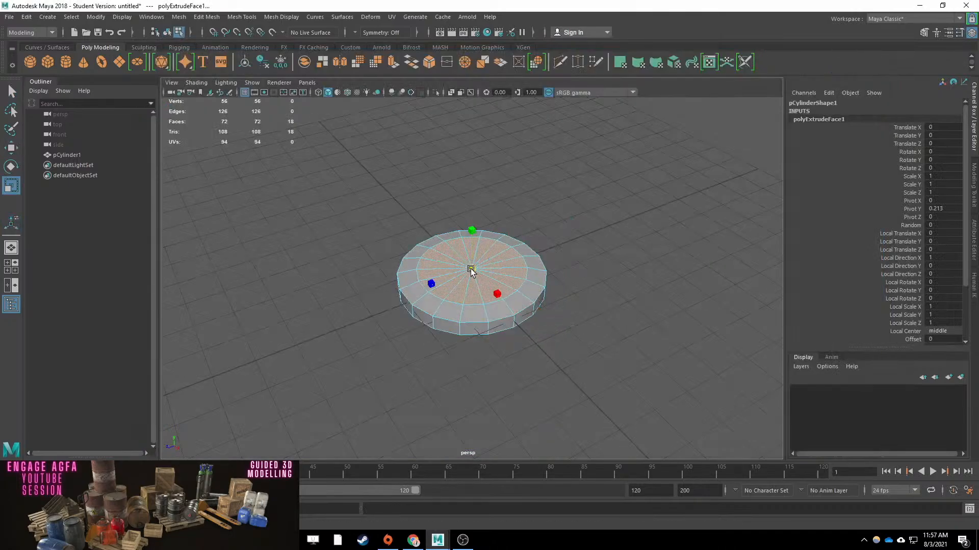
{"action": "left_click_drag", "start_coordinate": [471, 269], "coordinate": [475, 269]}
{"action": "key", "text": "w"}
{"action": "left_click_drag", "start_coordinate": [471, 232], "coordinate": [472, 219], "text": "shift"}
Extrude, raise and shrink the top cap faces repeatedly to build a rounded dome over the lamp base's second tier.
{"action": "key", "text": "ctrl+e"}
{"action": "key", "text": "w"}
{"action": "key", "text": "r"}
{"action": "left_click_drag", "start_coordinate": [472, 260], "coordinate": [447, 260]}
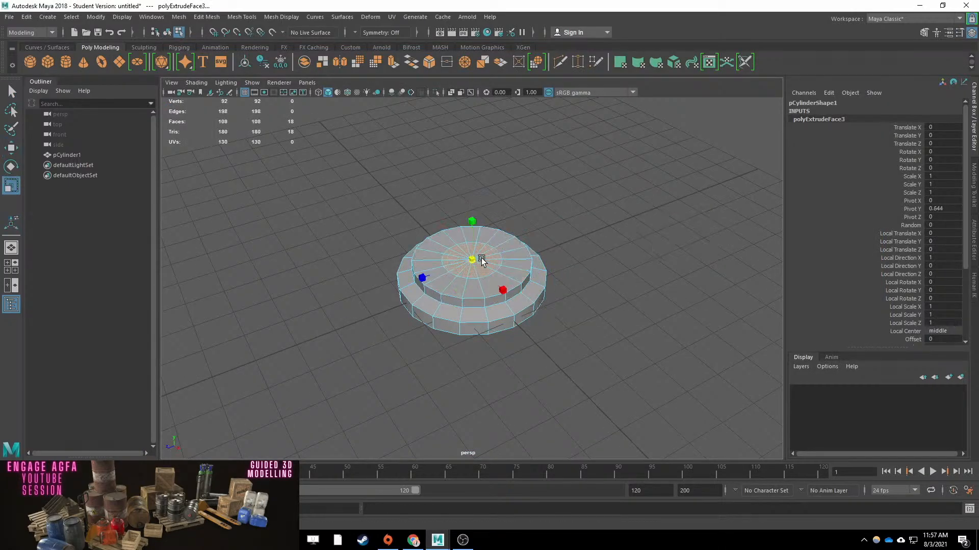
{"action": "key", "text": "ctrl+e"}
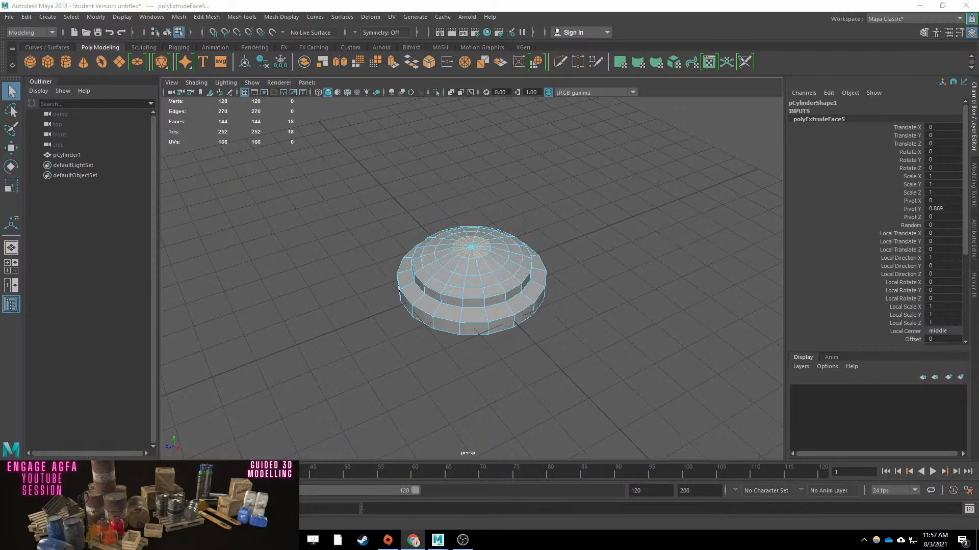
{"action": "key", "text": "ctrl+e"}
{"action": "key", "text": "ctrl+e"}
{"action": "key", "text": "r"}
{"action": "left_click_drag", "start_coordinate": [472, 250], "coordinate": [457, 249]}
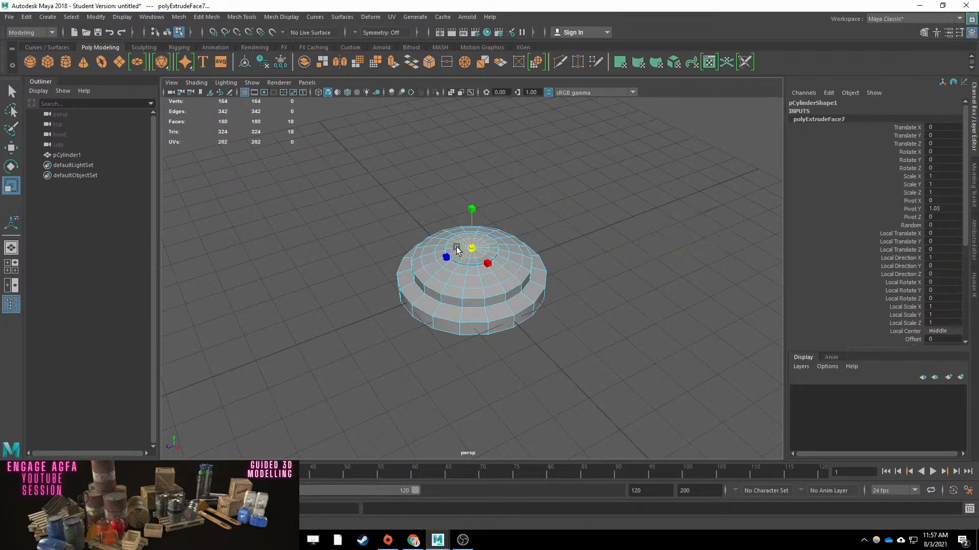
{"action": "key", "text": "w"}
{"action": "left_click_drag", "start_coordinate": [472, 205], "coordinate": [472, 198]}
Extrude the top faces, flare them outward from the narrow neck, and extrude upward to form the lamp's lower stem.
{"action": "key", "text": "ctrl+e"}
{"action": "key", "text": "r"}
{"action": "left_click_drag", "start_coordinate": [472, 241], "coordinate": [497, 242]}
{"action": "key", "text": "ctrl+e"}
{"action": "key", "text": "w"}
{"action": "left_click_drag", "start_coordinate": [472, 196], "coordinate": [472, 161]}
Extrude the stem's top faces further and widen them into a flared collar.
{"action": "key", "text": "ctrl+e"}
{"action": "key", "text": "w"}
{"action": "left_click_drag", "start_coordinate": [472, 161], "coordinate": [488, 178]}
{"action": "key", "text": "ctrl+e"}
{"action": "key", "text": "w"}
{"action": "key", "text": "r"}
{"action": "key", "text": "ctrl+e"}
{"action": "key", "text": "ctrl+e"}
{"action": "key", "text": "w"}
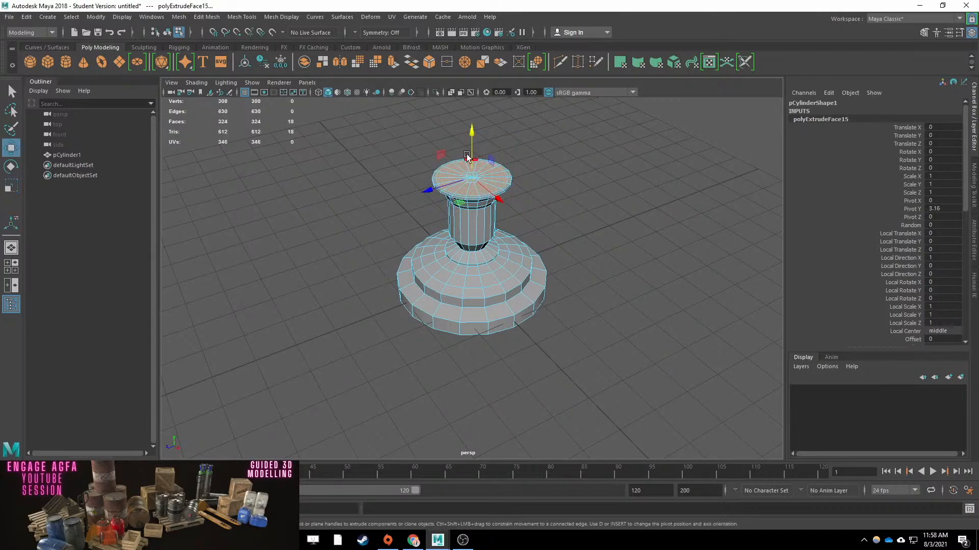
In the front view, extrude the collar into a tapered shoulder and slim upper stem with a small tip, then return to object mode.
{"action": "key", "text": "space"}
{"action": "key", "text": "space"}
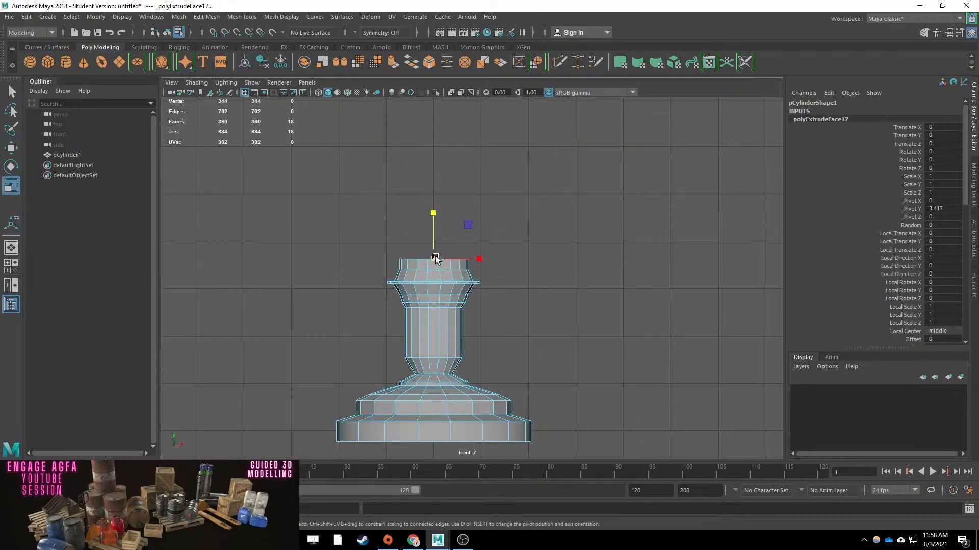
{"action": "key", "text": "ctrl+e"}
{"action": "key", "text": "w"}
{"action": "left_click_drag", "start_coordinate": [432, 219], "coordinate": [433, 175]}
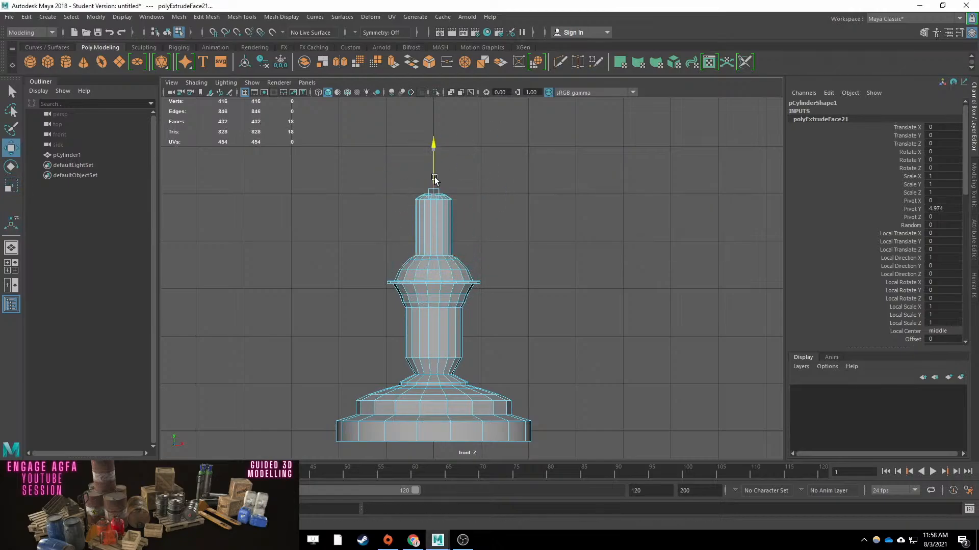
{"action": "key", "text": "q"}
{"action": "left_click", "coordinate": [439, 221], "text": "alt"}
{"action": "key", "text": "F8"}
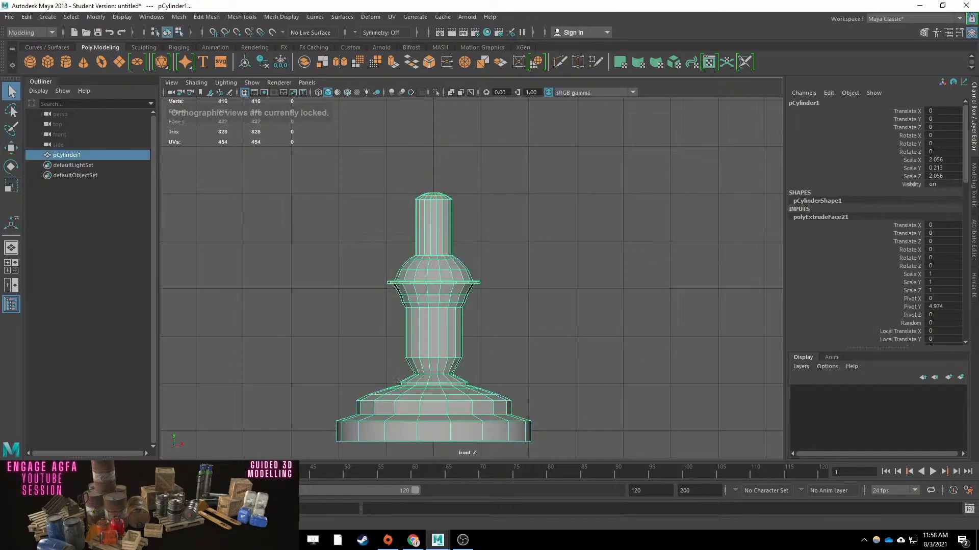
Create a second polygon cylinder and raise it above the stem to Translate Y 9.449.
{"action": "left_click", "coordinate": [65, 62]}
{"action": "scroll", "coordinate": [464, 281], "scroll_direction": "down", "scroll_amount": 4}
{"action": "left_click", "coordinate": [814, 218]}
{"action": "left_click", "coordinate": [815, 218]}
{"action": "key", "text": "w"}
{"action": "left_click_drag", "start_coordinate": [448, 307], "coordinate": [448, 74]}
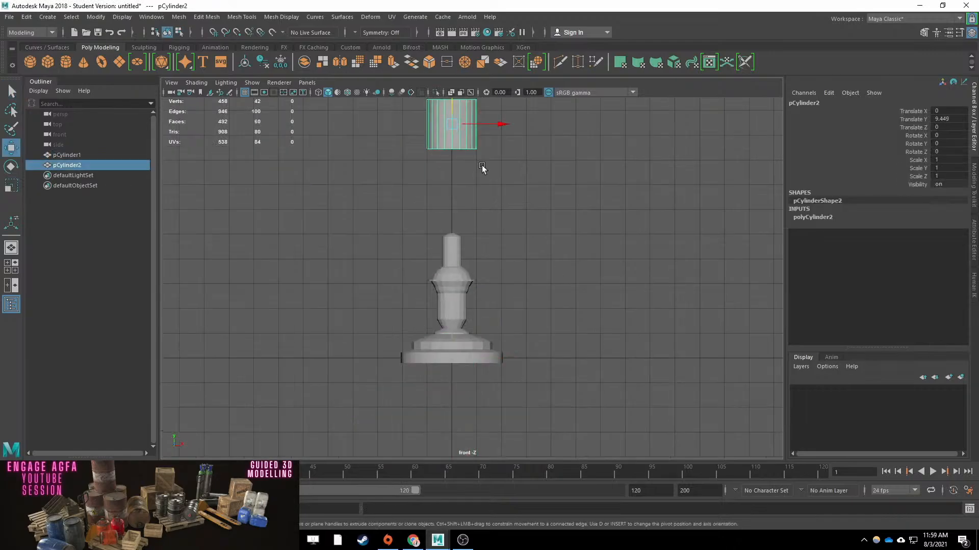
{"action": "middle_click_drag", "start_coordinate": [483, 166], "coordinate": [483, 241], "text": "alt"}
Rotate the new cylinder 90 degrees in X and scale it uniformly to 1.404.
{"action": "left_click", "coordinate": [945, 151]}
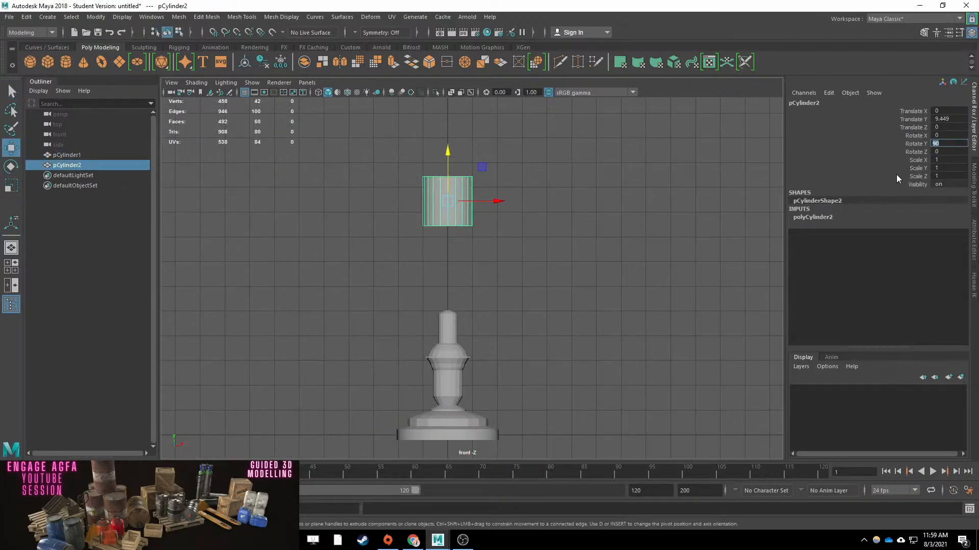
{"action": "type", "text": "90"}
{"action": "key", "text": "Return"}
{"action": "key", "text": "r"}
{"action": "left_click_drag", "start_coordinate": [448, 200], "coordinate": [468, 201]}
Delete the cylinder's lower-half faces, leaving a half-round shell for the lamp shade.
{"action": "right_click_drag", "start_coordinate": [462, 183], "coordinate": [461, 211]}
{"action": "left_click_drag", "start_coordinate": [501, 204], "coordinate": [402, 238]}
{"action": "key", "text": "Delete"}
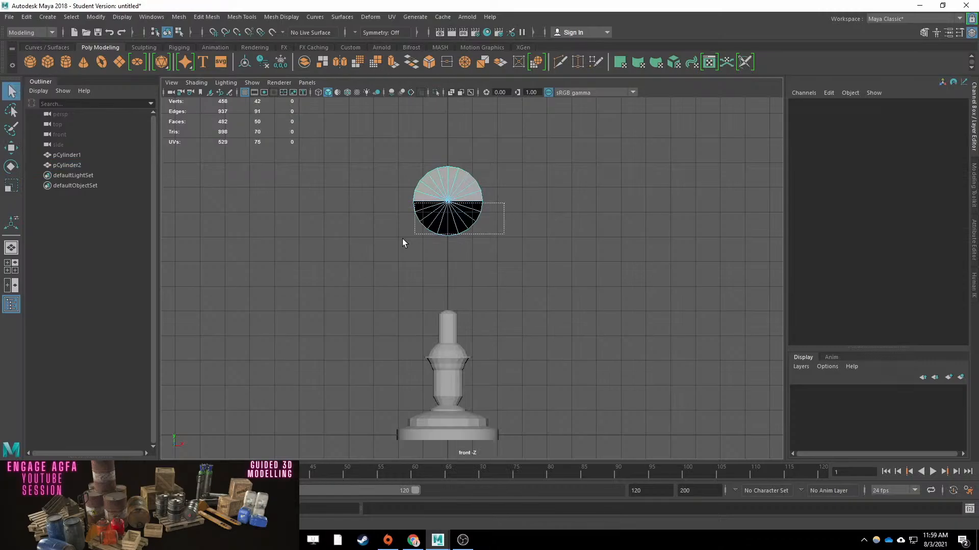
{"action": "right_click", "coordinate": [438, 184]}
{"action": "right_click_drag", "start_coordinate": [438, 184], "coordinate": [487, 170]}
{"action": "key", "text": "space"}
{"action": "left_click_drag", "start_coordinate": [633, 203], "coordinate": [627, 190], "text": "alt"}
{"action": "right_click_drag", "start_coordinate": [628, 190], "coordinate": [627, 217]}
{"action": "left_click_drag", "start_coordinate": [691, 189], "coordinate": [470, 251]}
{"action": "key", "text": "Delete"}
{"action": "right_click_drag", "start_coordinate": [633, 183], "coordinate": [676, 171]}
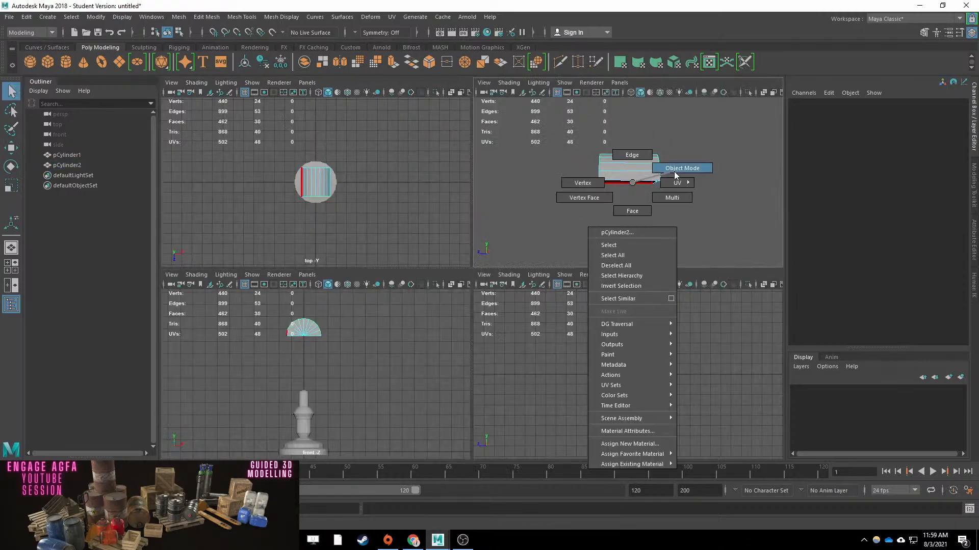
Lower the half-round shade to Translate Y 8.656 and lengthen it to Scale Y 1.732.
{"action": "left_click_drag", "start_coordinate": [676, 171], "coordinate": [688, 199], "text": "alt"}
{"action": "middle_click_drag", "start_coordinate": [628, 319], "coordinate": [635, 380], "text": "alt"}
{"action": "scroll", "coordinate": [635, 357], "scroll_direction": "up", "scroll_amount": 2}
{"action": "key", "text": "w"}
{"action": "left_click_drag", "start_coordinate": [634, 302], "coordinate": [634, 311]}
{"action": "key", "text": "r"}
{"action": "left_click_drag", "start_coordinate": [590, 330], "coordinate": [581, 330]}
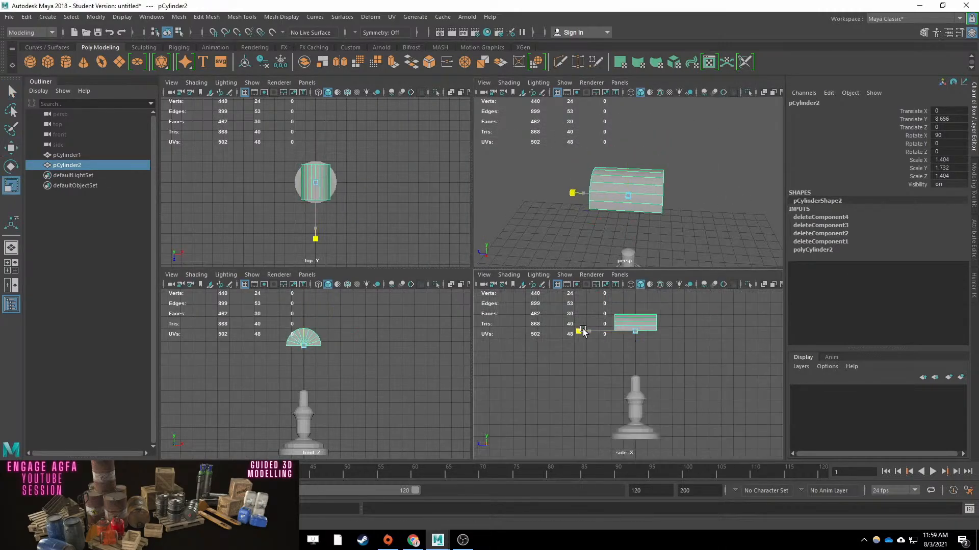
{"action": "key", "text": "e"}
{"action": "key", "text": "w"}
Insert three edge loops across the length of the shade.
{"action": "left_click", "coordinate": [241, 17]}
{"action": "left_click", "coordinate": [255, 96]}
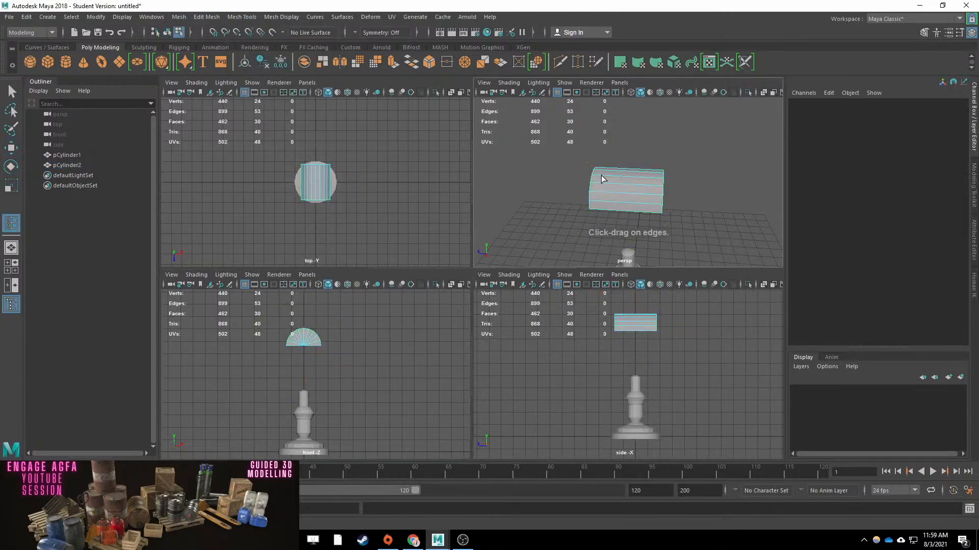
{"action": "left_click", "coordinate": [605, 176]}
{"action": "left_click", "coordinate": [605, 176]}
{"action": "left_click", "coordinate": [651, 178]}
{"action": "key", "text": "q"}
Select face loops around the shade, then scale and move them with soft selection to bulge its middle.
{"action": "right_click_drag", "start_coordinate": [623, 192], "coordinate": [623, 220]}
{"action": "left_click", "coordinate": [626, 191]}
{"action": "double_click", "coordinate": [626, 200], "text": "shift"}
{"action": "key", "text": "r"}
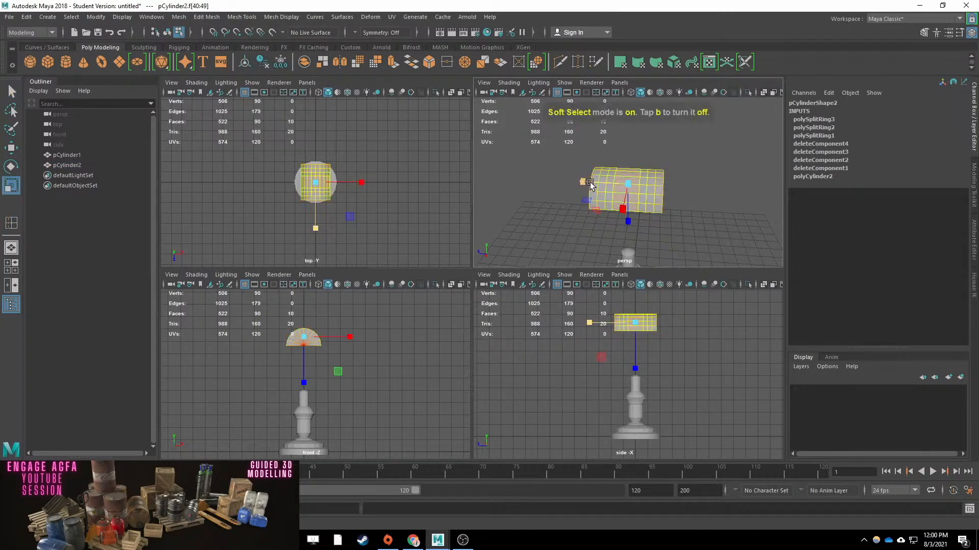
{"action": "left_click_drag", "start_coordinate": [579, 182], "coordinate": [559, 181]}
{"action": "key", "text": "w"}
{"action": "left_click_drag", "start_coordinate": [624, 203], "coordinate": [714, 191], "text": "alt"}
{"action": "key", "text": "r"}
{"action": "mouse_move", "coordinate": [648, 187]}
{"action": "left_mouse_down", "text": "alt"}
{"action": "mouse_move", "coordinate": [576, 188]}
{"action": "mouse_move", "coordinate": [635, 184]}
{"action": "left_mouse_up", "text": "alt"}
{"action": "key", "text": "w"}
{"action": "left_click_drag", "start_coordinate": [625, 159], "coordinate": [624, 157]}
Undo the last shade edits, turn off soft selection, and scale and raise the shade's middle face loops.
{"action": "key", "text": "q"}
{"action": "right_click_drag", "start_coordinate": [624, 157], "coordinate": [647, 175], "text": "alt"}
{"action": "key", "text": "ctrl+z"}
{"action": "key", "text": "F8"}
{"action": "left_click_drag", "start_coordinate": [646, 175], "coordinate": [585, 183], "text": "alt"}
{"action": "key", "text": "ctrl+z"}
{"action": "key", "text": "w"}
{"action": "key", "text": "b"}
{"action": "key", "text": "r"}
{"action": "key", "text": "q"}
{"action": "double_click", "coordinate": [621, 164], "text": "shift"}
{"action": "key", "text": "r"}
{"action": "key", "text": "w"}
{"action": "left_click_drag", "start_coordinate": [629, 162], "coordinate": [629, 160]}
{"action": "key", "text": "q"}
Switch the shade to vertex mode and reshape its end vertices.
{"action": "right_click_drag", "start_coordinate": [570, 179], "coordinate": [537, 179]}
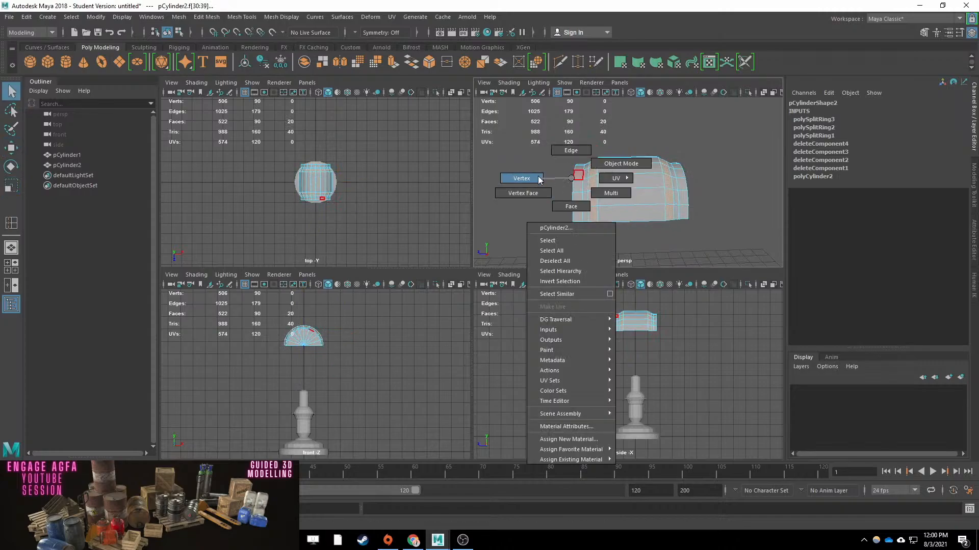
{"action": "key", "text": "r"}
{"action": "left_click_drag", "start_coordinate": [574, 193], "coordinate": [564, 192]}
{"action": "key", "text": "w"}
{"action": "key", "text": "w"}
{"action": "middle_click_drag", "start_coordinate": [704, 319], "coordinate": [695, 360], "text": "alt"}
{"action": "scroll", "coordinate": [695, 360], "scroll_direction": "up", "scroll_amount": 6}
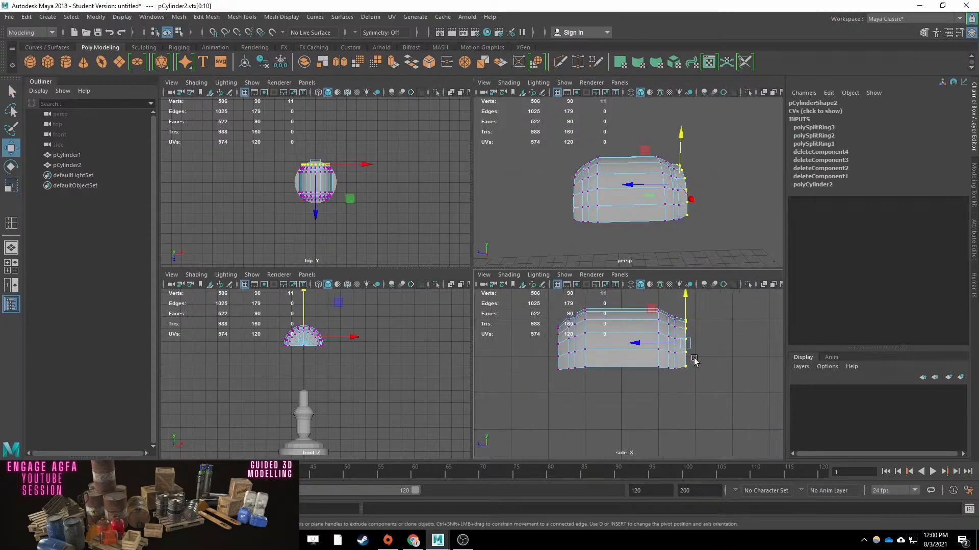
In the side view, flatten the vertices along the shade's bottom rim and select the vertices at its far end.
{"action": "key", "text": "q"}
{"action": "scroll", "coordinate": [683, 364], "scroll_direction": "up", "scroll_amount": 1}
{"action": "double_click", "coordinate": [678, 367], "text": "shift"}
{"action": "key", "text": "r"}
{"action": "left_click_drag", "start_coordinate": [620, 309], "coordinate": [621, 398]}
{"action": "key", "text": "w"}
{"action": "key", "text": "q"}
{"action": "middle_click_drag", "start_coordinate": [652, 326], "coordinate": [621, 348], "text": "alt"}
{"action": "left_click_drag", "start_coordinate": [683, 316], "coordinate": [662, 393]}
{"action": "key", "text": "w"}
{"action": "key", "text": "w"}
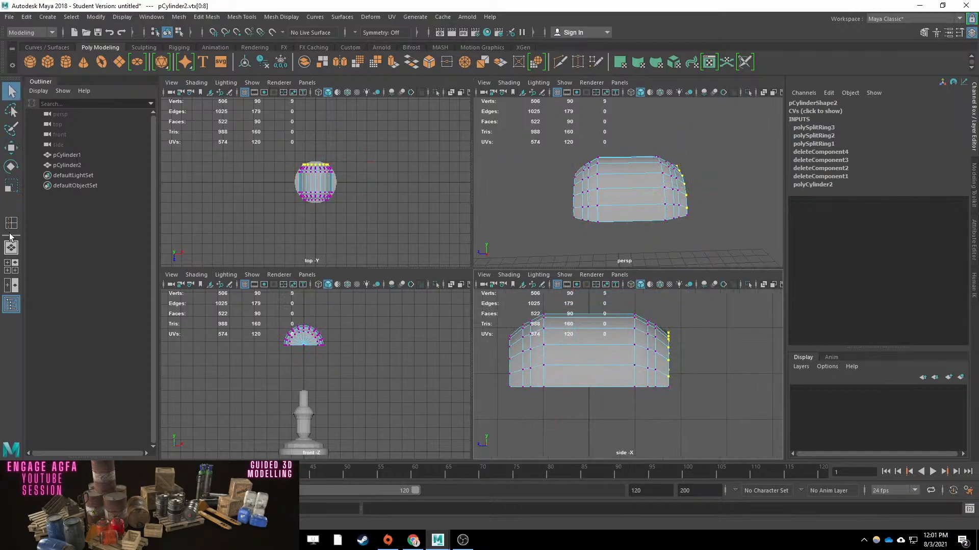
Insert an edge loop around the exact middle of the shade, undoing a misplaced loop first.
{"action": "double_click", "coordinate": [11, 224]}
{"action": "left_click", "coordinate": [570, 317]}
{"action": "key", "text": "ctrl+z"}
{"action": "left_click", "coordinate": [591, 328]}
{"action": "left_click", "coordinate": [610, 422]}
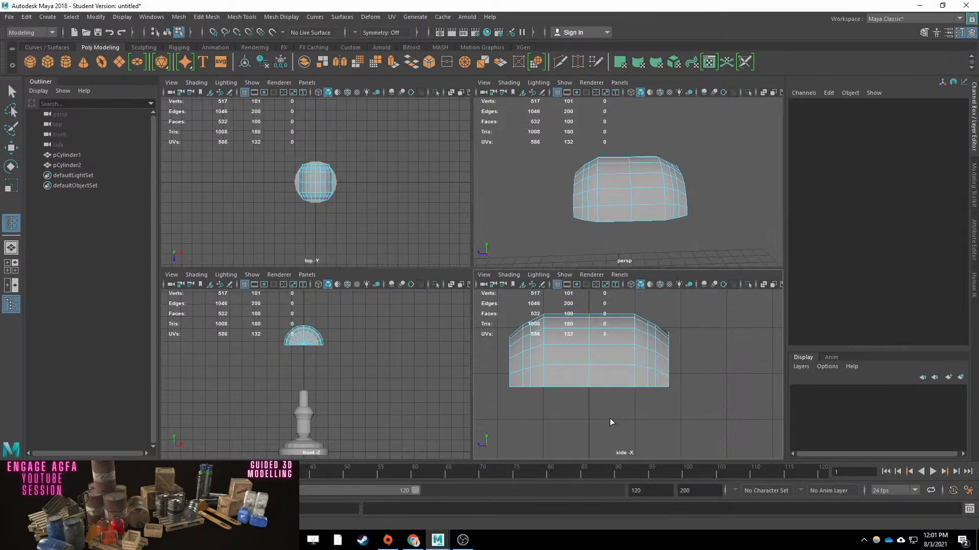
Delete all faces on one side of the shade's middle edge loop, including the end cap, and return to object mode.
{"action": "key", "text": "q"}
{"action": "right_click_drag", "start_coordinate": [629, 357], "coordinate": [644, 290]}
{"action": "left_click", "coordinate": [611, 352]}
{"action": "right_click_drag", "start_coordinate": [596, 350], "coordinate": [595, 286]}
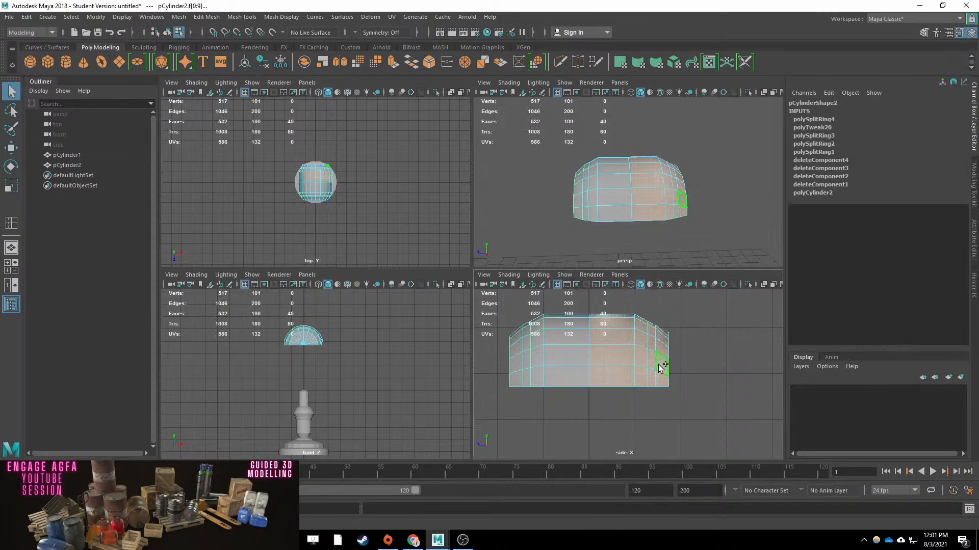
{"action": "key", "text": "Delete"}
{"action": "left_click_drag", "start_coordinate": [709, 156], "coordinate": [665, 246]}
{"action": "key", "text": "Delete"}
{"action": "key", "text": "F8"}
Duplicate the half shade and mirror the copy along its length with a negative scale value.
{"action": "key", "text": "w"}
{"action": "key", "text": "ctrl+d"}
{"action": "left_click", "coordinate": [948, 175]}
{"action": "key", "text": "Left"}
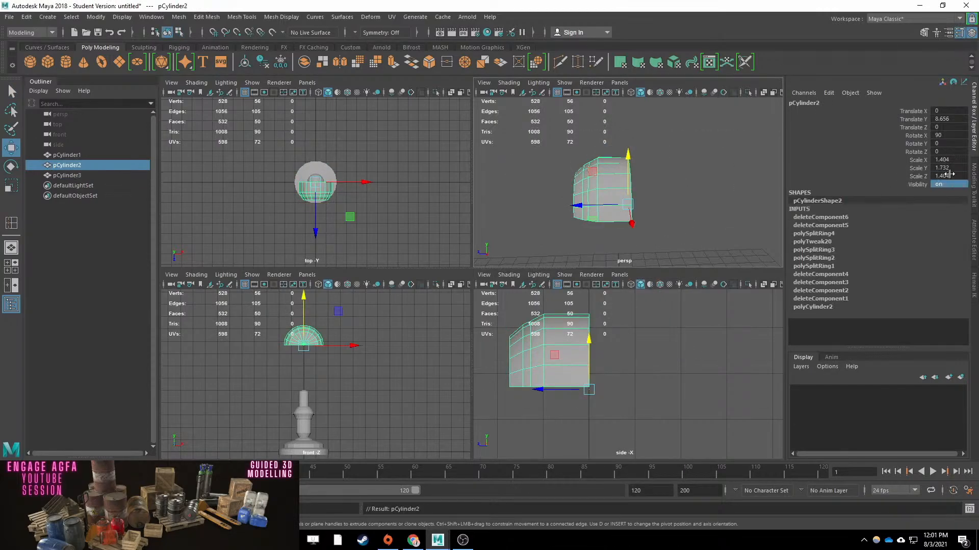
{"action": "type", "text": "-"}
{"action": "key", "text": "Return"}
{"action": "left_click", "coordinate": [939, 160]}
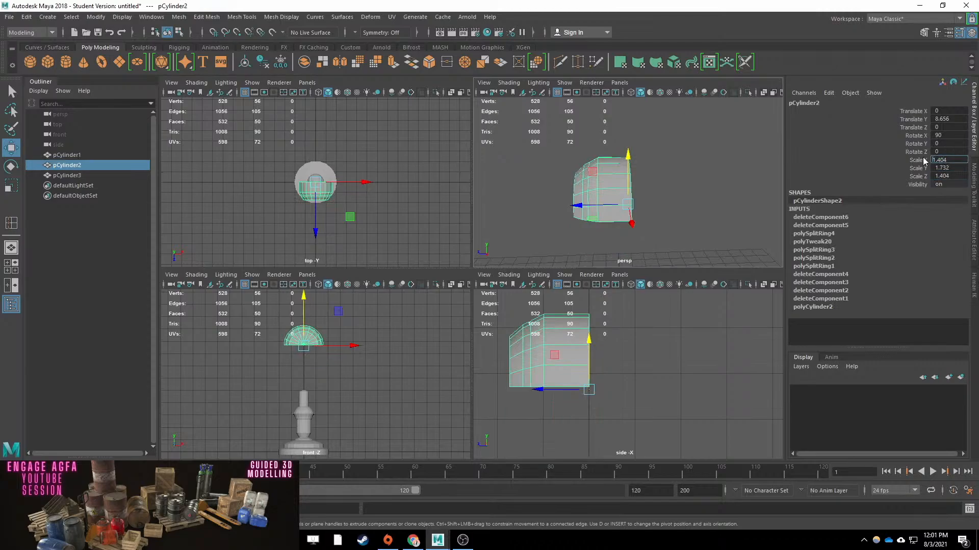
{"action": "key", "text": "Return"}
Select both halves of the shade and combine them into one mesh.
{"action": "left_click", "coordinate": [725, 159]}
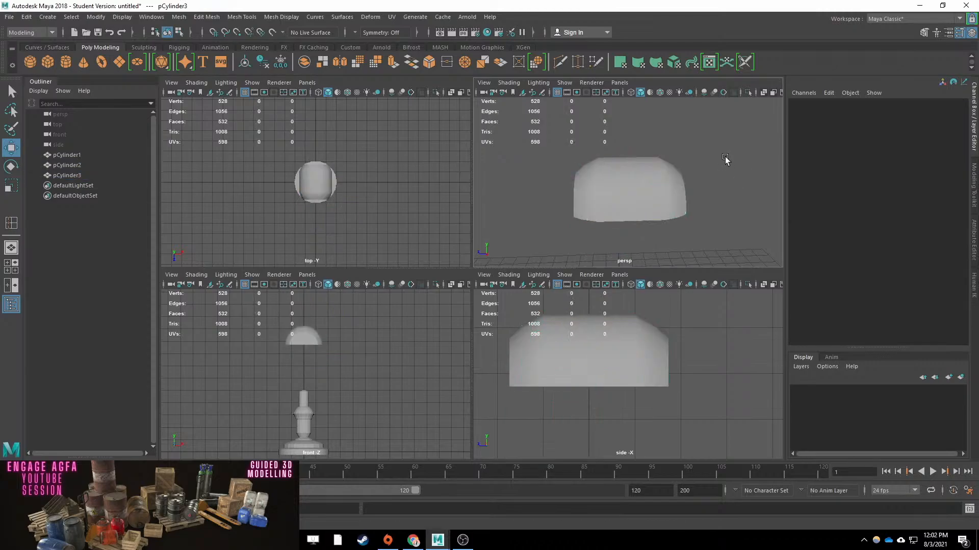
{"action": "left_click", "coordinate": [179, 16]}
{"action": "left_click_drag", "start_coordinate": [726, 159], "coordinate": [576, 181]}
{"action": "left_click", "coordinate": [203, 55]}
Extrude all faces of the combined shade to give it thickness, then preview it smoothed in object mode.
{"action": "key", "text": "r"}
{"action": "key", "text": "q"}
{"action": "left_click_drag", "start_coordinate": [643, 227], "coordinate": [627, 181], "text": "alt"}
{"action": "key", "text": "ctrl+e"}
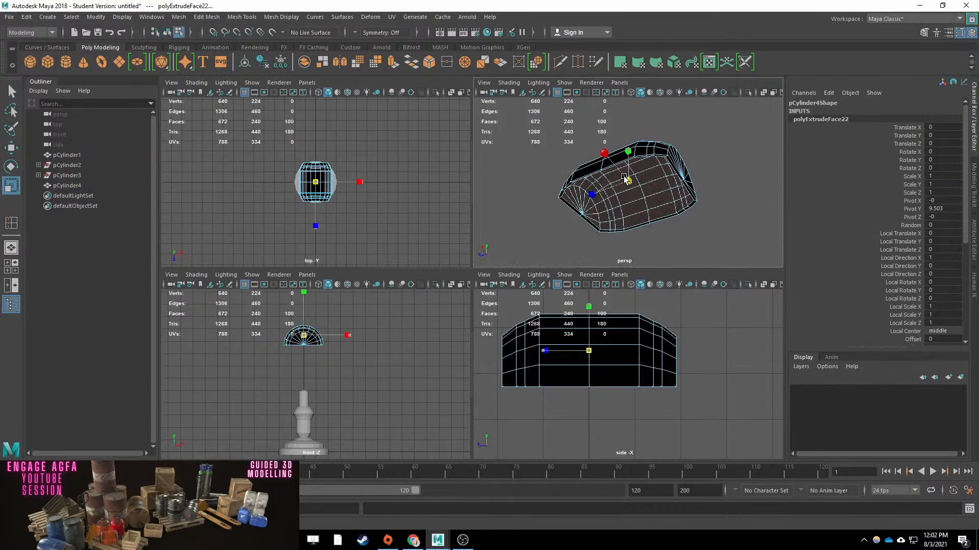
{"action": "middle_click_drag", "start_coordinate": [619, 182], "coordinate": [632, 179]}
{"action": "right_click_drag", "start_coordinate": [637, 170], "coordinate": [680, 140]}
{"action": "key", "text": "3"}
{"action": "key", "text": "1"}
In the front view, tilt the shade and shift it sideways over the lamp stem.
{"action": "key", "text": "e"}
{"action": "left_click_drag", "start_coordinate": [350, 348], "coordinate": [328, 376]}
{"action": "key", "text": "w"}
{"action": "left_click_drag", "start_coordinate": [355, 335], "coordinate": [359, 335]}
In the top view, draw an EP curve from the shade's side, bending around to the middle of its outer side.
{"action": "left_click", "coordinate": [47, 17]}
{"action": "mouse_move", "coordinate": [76, 96]}
{"action": "left_click", "coordinate": [204, 106]}
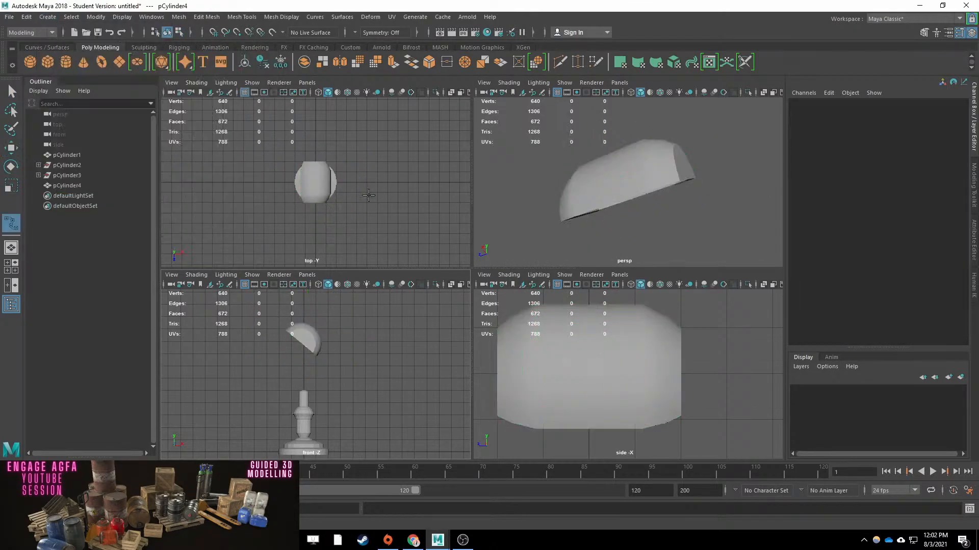
{"action": "scroll", "coordinate": [270, 127], "scroll_direction": "up", "scroll_amount": 3}
{"action": "left_click", "coordinate": [338, 172]}
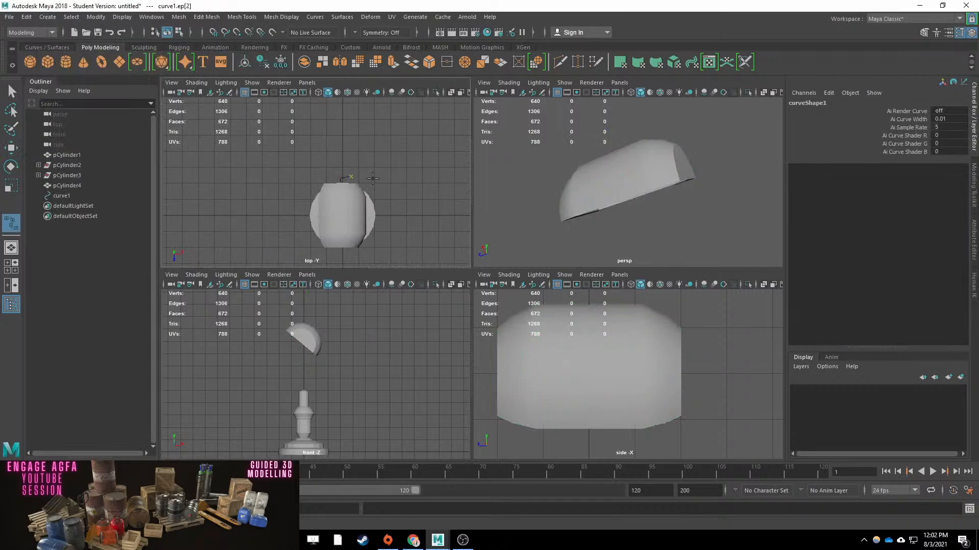
{"action": "key", "text": "Return"}
Raise the curve to the shade's pivot height, about 9.297 in Y, and align its start with the shade in the front view.
{"action": "left_click_drag", "start_coordinate": [678, 214], "coordinate": [727, 255], "text": "alt"}
{"action": "right_click_drag", "start_coordinate": [728, 255], "coordinate": [629, 224], "text": "alt"}
{"action": "key", "text": "w"}
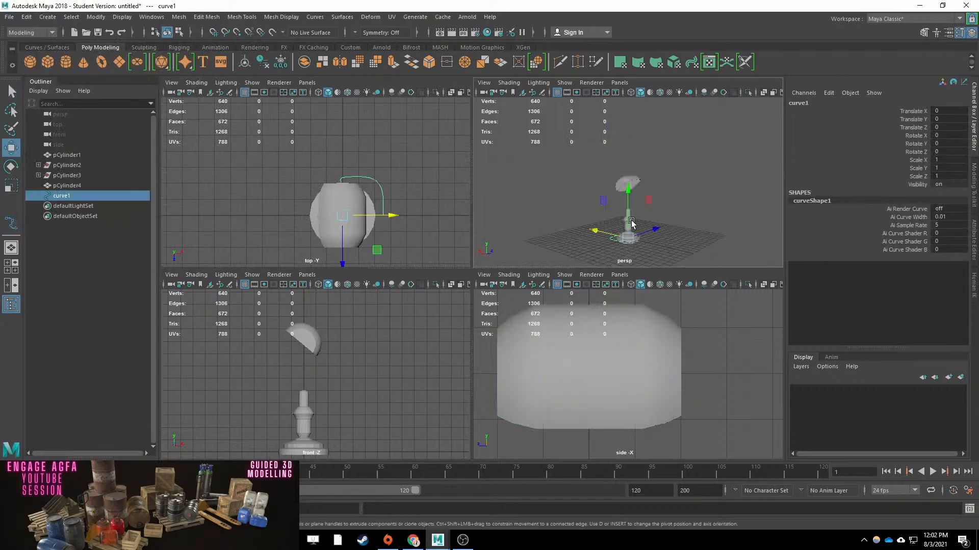
{"action": "left_click_drag", "start_coordinate": [628, 204], "coordinate": [628, 158]}
{"action": "left_click_drag", "start_coordinate": [591, 179], "coordinate": [529, 207], "text": "alt"}
{"action": "right_click_drag", "start_coordinate": [529, 208], "coordinate": [627, 168], "text": "alt"}
{"action": "left_click_drag", "start_coordinate": [631, 154], "coordinate": [631, 142]}
{"action": "left_click", "coordinate": [318, 284]}
{"action": "middle_click_drag", "start_coordinate": [326, 326], "coordinate": [329, 361], "text": "alt"}
{"action": "right_click_drag", "start_coordinate": [328, 361], "coordinate": [351, 372], "text": "alt"}
{"action": "left_click_drag", "start_coordinate": [349, 372], "coordinate": [350, 372]}
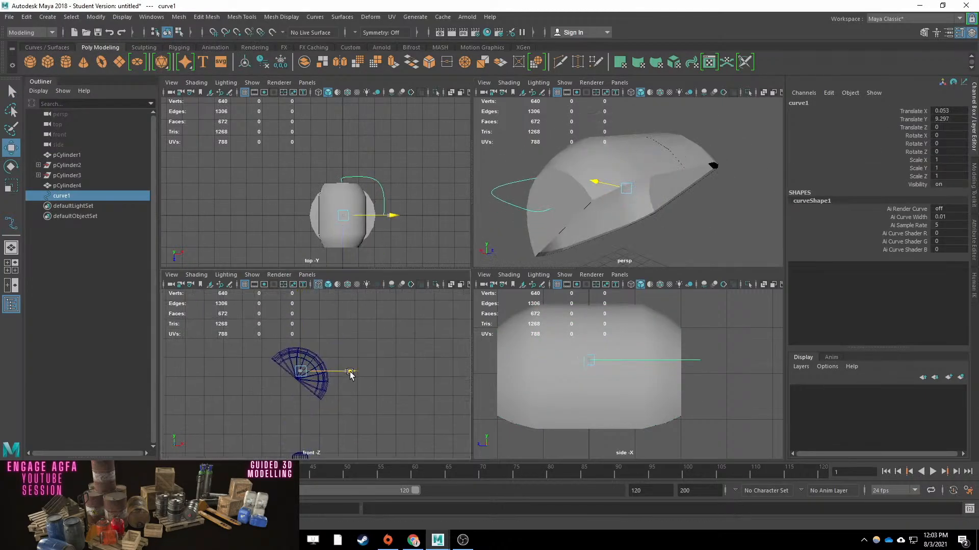
Create a cylinder with 8 axis subdivisions, raise it to shade height and set its X rotation to 90.
{"action": "left_click_drag", "start_coordinate": [612, 204], "coordinate": [643, 179], "text": "alt"}
{"action": "left_click", "coordinate": [65, 63]}
{"action": "right_click_drag", "start_coordinate": [662, 203], "coordinate": [586, 204], "text": "alt"}
{"action": "left_click", "coordinate": [812, 217]}
{"action": "left_click_drag", "start_coordinate": [628, 225], "coordinate": [632, 183]}
{"action": "left_click", "coordinate": [948, 242]}
{"action": "type", "text": "8"}
{"action": "left_click", "coordinate": [939, 135]}
{"action": "type", "text": "90"}
{"action": "key", "text": "Return"}
Move the cylinder to the curve's start on the shade's side and scale it down to about 0.173.
{"action": "middle_click_drag", "start_coordinate": [714, 343], "coordinate": [686, 341]}
{"action": "left_click_drag", "start_coordinate": [680, 337], "coordinate": [699, 321]}
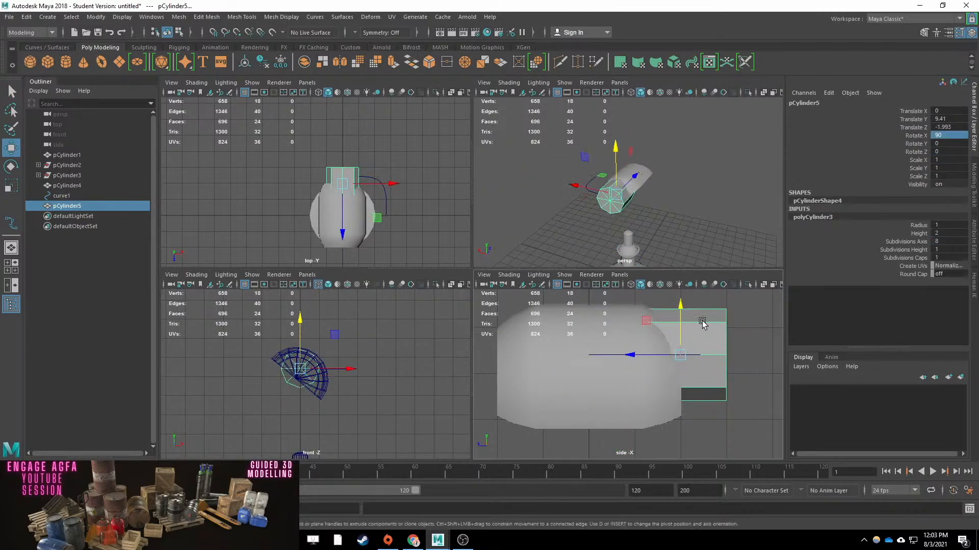
{"action": "key", "text": "r"}
{"action": "left_click_drag", "start_coordinate": [680, 355], "coordinate": [616, 351]}
{"action": "left_click_drag", "start_coordinate": [593, 172], "coordinate": [586, 171]}
{"action": "left_click_drag", "start_coordinate": [614, 139], "coordinate": [614, 141]}
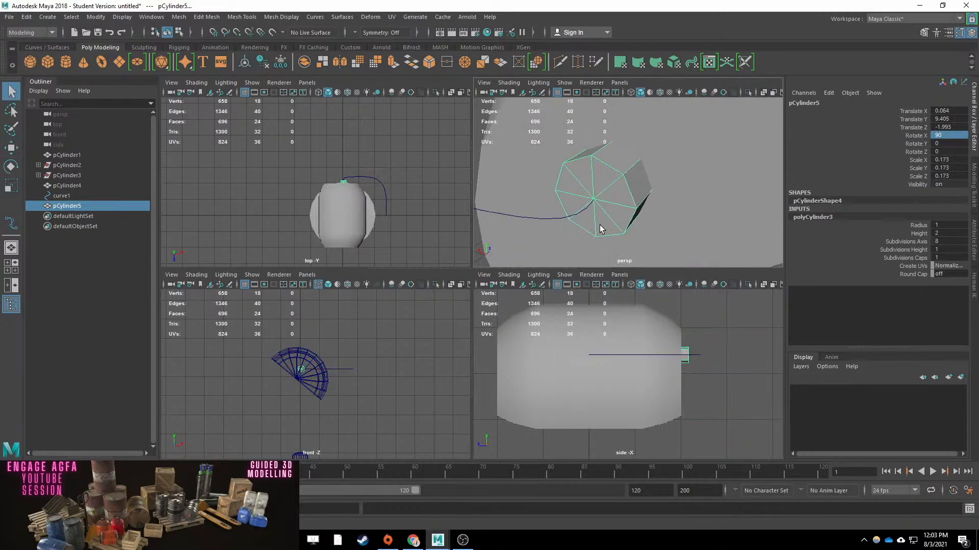
Try to extrude the cylinder's end faces along the arm curve, and undo it.
{"action": "right_click_drag", "start_coordinate": [600, 229], "coordinate": [600, 260]}
{"action": "left_click_drag", "start_coordinate": [612, 186], "coordinate": [582, 217]}
{"action": "left_click", "coordinate": [537, 218], "text": "shift"}
{"action": "scroll", "coordinate": [536, 218], "scroll_direction": "down", "scroll_amount": 8}
{"action": "key", "text": "ctrl+e"}
{"action": "left_click_drag", "start_coordinate": [716, 173], "coordinate": [750, 174]}
{"action": "key", "text": "q"}
{"action": "left_click_drag", "start_coordinate": [568, 204], "coordinate": [637, 183], "text": "alt"}
{"action": "key", "text": "ctrl+z"}
{"action": "key", "text": "ctrl+z"}
Return to object mode and scale the arm cylinder down to about 0.127.
{"action": "scroll", "coordinate": [629, 186], "scroll_direction": "up", "scroll_amount": 4}
{"action": "right_click_drag", "start_coordinate": [622, 185], "coordinate": [655, 169]}
{"action": "key", "text": "r"}
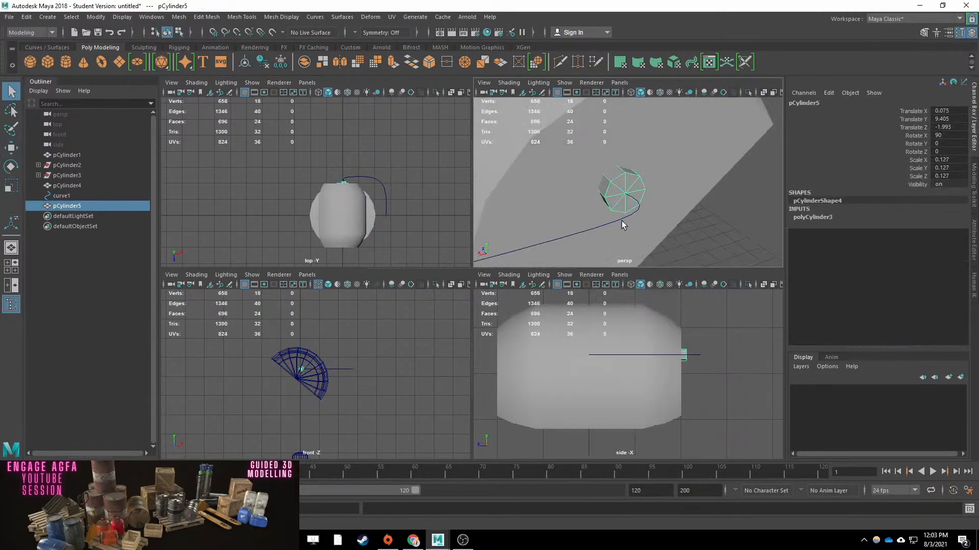
Extrude the thinner cylinder's end faces along the arm curve, with enough divisions to follow the bend.
{"action": "right_click_drag", "start_coordinate": [622, 221], "coordinate": [622, 255]}
{"action": "left_click_drag", "start_coordinate": [612, 178], "coordinate": [640, 206]}
{"action": "left_click", "coordinate": [586, 232], "text": "shift"}
{"action": "key", "text": "ctrl+e"}
{"action": "left_click_drag", "start_coordinate": [712, 173], "coordinate": [741, 172]}
{"action": "right_click_drag", "start_coordinate": [621, 176], "coordinate": [651, 161]}
{"action": "key", "text": "w"}
Duplicate the bent arm, group the copy and mirror it to the shade's opposite side with a Scale Z of -1.
{"action": "middle_click_drag", "start_coordinate": [430, 205], "coordinate": [429, 186], "text": "alt"}
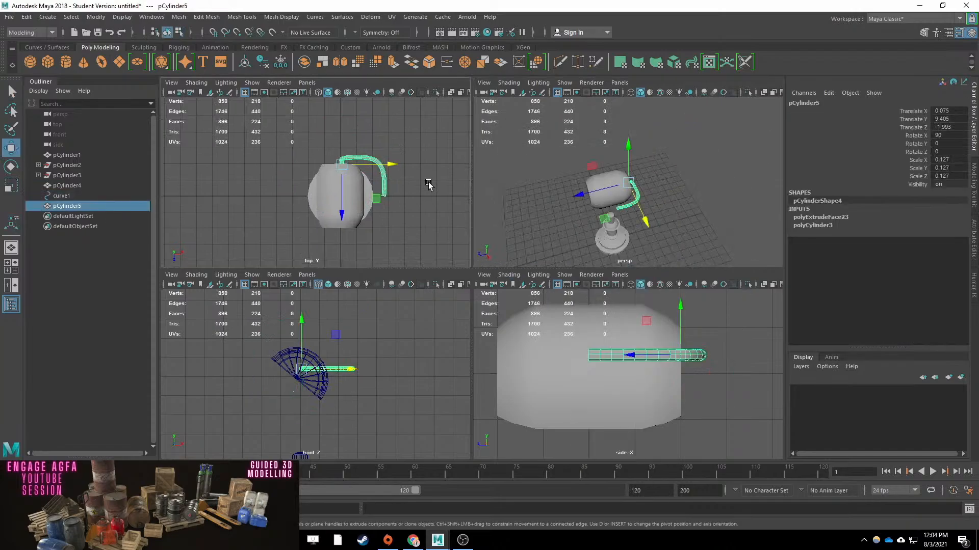
{"action": "key", "text": "ctrl+d"}
{"action": "key", "text": "ctrl+g"}
{"action": "left_click", "coordinate": [935, 176]}
{"action": "type", "text": "-1"}
{"action": "key", "text": "Return"}
{"action": "left_click", "coordinate": [703, 169]}
Create a cube and move it to the middle of the arm's outer bar.
{"action": "left_click", "coordinate": [47, 62]}
{"action": "left_click_drag", "start_coordinate": [611, 206], "coordinate": [606, 153]}
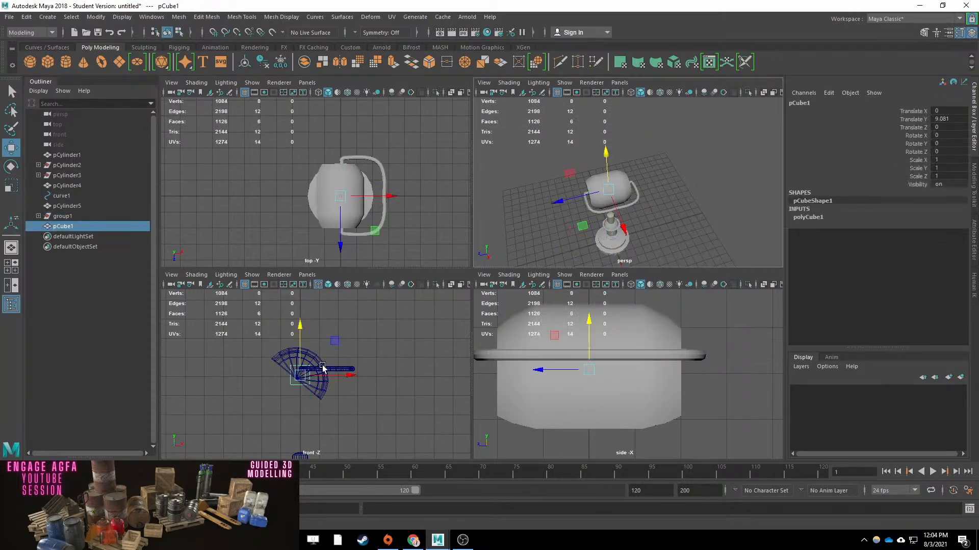
{"action": "left_click_drag", "start_coordinate": [323, 367], "coordinate": [348, 370]}
Smooth the cube on the arm into a ball joint and scale it to about 0.754.
{"action": "left_click", "coordinate": [178, 17]}
{"action": "left_click", "coordinate": [188, 108]}
{"action": "key", "text": "r"}
{"action": "key", "text": "q"}
{"action": "left_click_drag", "start_coordinate": [586, 224], "coordinate": [602, 229], "text": "alt"}
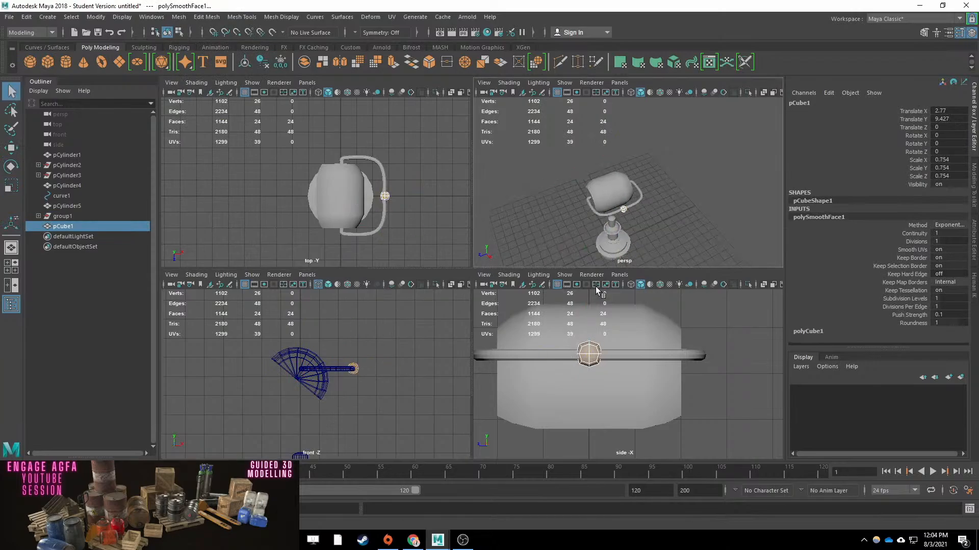
{"action": "left_click", "coordinate": [508, 255]}
In the front view, draw an EP curve from just above the stem up to the ball joint on the arm.
{"action": "middle_click_drag", "start_coordinate": [346, 397], "coordinate": [352, 370], "text": "alt"}
{"action": "left_click", "coordinate": [48, 17]}
{"action": "mouse_move", "coordinate": [69, 93]}
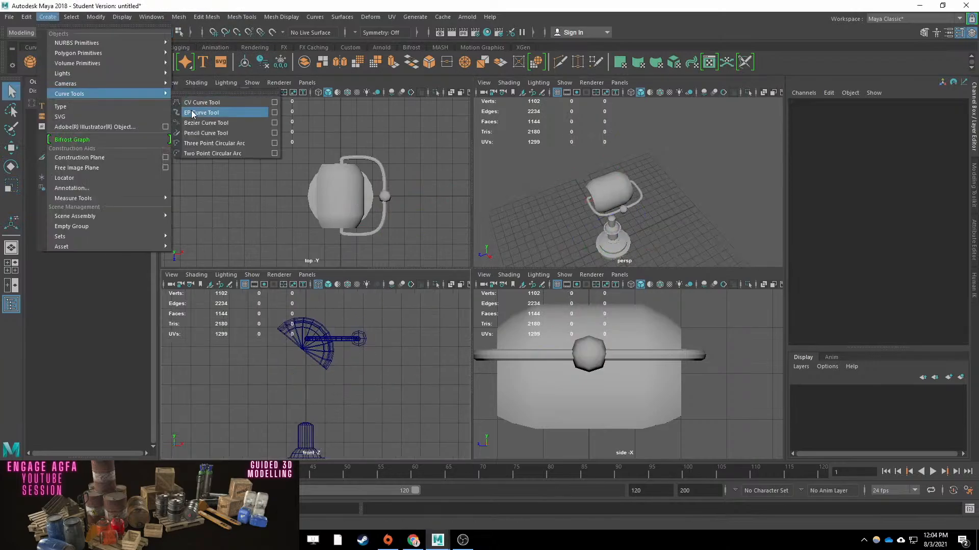
{"action": "left_click", "coordinate": [194, 113]}
{"action": "middle_click_drag", "start_coordinate": [309, 427], "coordinate": [310, 398], "text": "alt"}
{"action": "left_click", "coordinate": [315, 388]}
{"action": "left_click", "coordinate": [362, 314]}
{"action": "key", "text": "Return"}
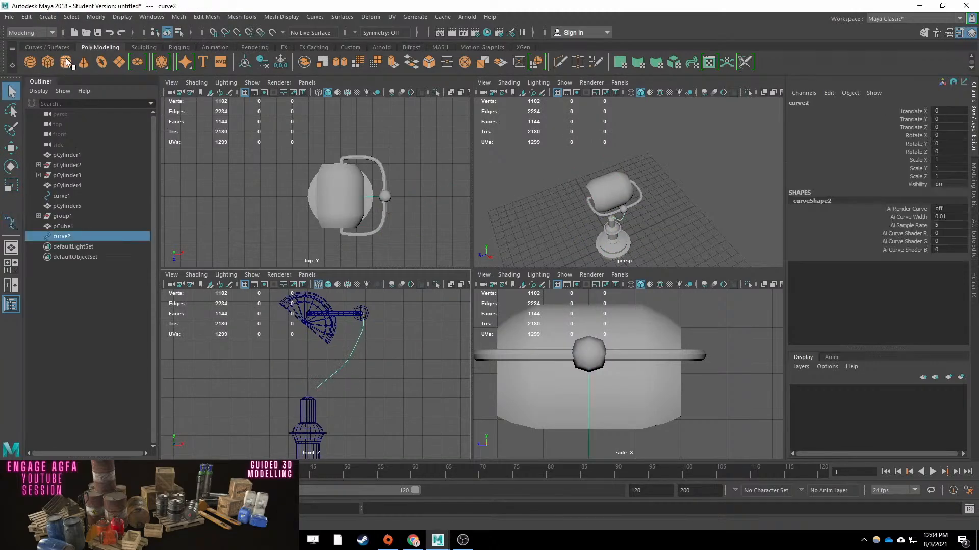
Create a cylinder with 8 axis subdivisions, scale it to about 0.154 and place it at the support curve's lower end.
{"action": "left_click", "coordinate": [65, 62]}
{"action": "key", "text": "w"}
{"action": "left_click_drag", "start_coordinate": [613, 217], "coordinate": [610, 180]}
{"action": "key", "text": "r"}
{"action": "left_click_drag", "start_coordinate": [308, 387], "coordinate": [269, 387]}
{"action": "left_click", "coordinate": [814, 217]}
{"action": "middle_click_drag", "start_coordinate": [432, 394], "coordinate": [446, 370], "text": "alt"}
{"action": "scroll", "coordinate": [388, 375], "scroll_direction": "up", "scroll_amount": 3}
{"action": "key", "text": "w"}
{"action": "left_click_drag", "start_coordinate": [325, 354], "coordinate": [338, 359]}
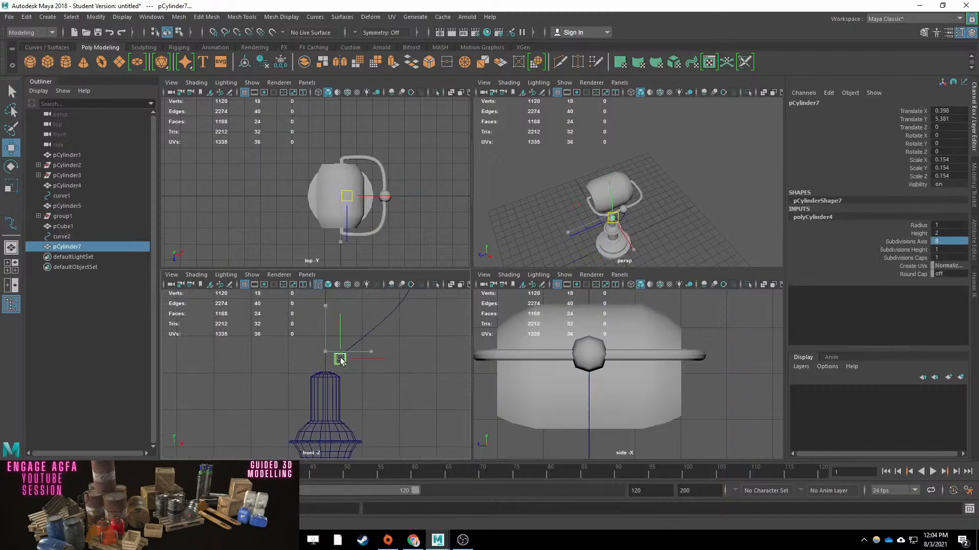
Rotate the cylinder about -53.94 in Z to follow the support curve, center it on the curve's lower end and enlarge it slightly.
{"action": "key", "text": "e"}
{"action": "left_click_drag", "start_coordinate": [354, 401], "coordinate": [301, 415]}
{"action": "key", "text": "w"}
{"action": "scroll", "coordinate": [346, 369], "scroll_direction": "up", "scroll_amount": 6}
{"action": "scroll", "coordinate": [628, 214], "scroll_direction": "up", "scroll_amount": 8}
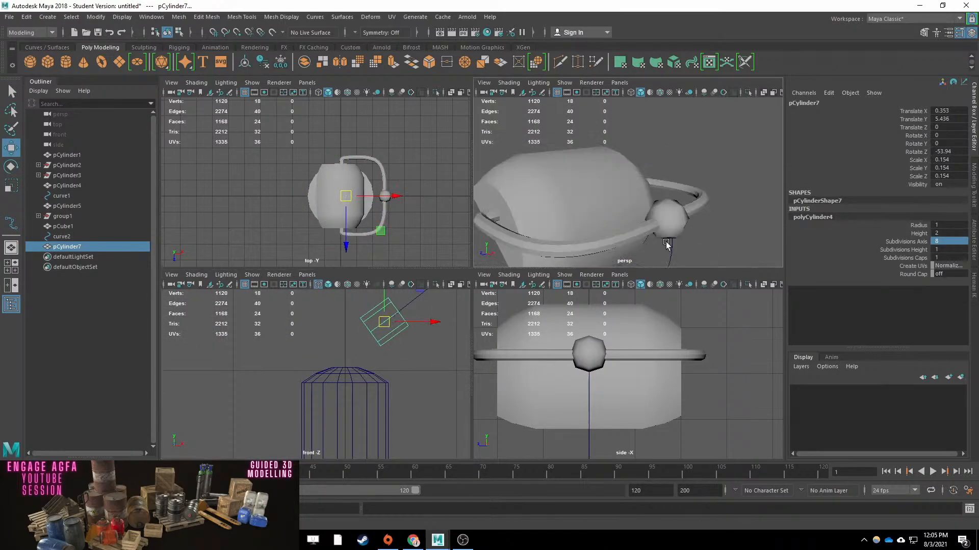
{"action": "left_click_drag", "start_coordinate": [666, 245], "coordinate": [637, 173], "text": "alt"}
{"action": "scroll", "coordinate": [637, 173], "scroll_direction": "down", "scroll_amount": 4}
{"action": "key", "text": "r"}
{"action": "left_click_drag", "start_coordinate": [385, 321], "coordinate": [395, 328]}
{"action": "key", "text": "q"}
Extrude the cylinder's upper end faces along the support curve up to the arm's ball joint.
{"action": "right_click_drag", "start_coordinate": [400, 326], "coordinate": [401, 364]}
{"action": "scroll", "coordinate": [586, 182], "scroll_direction": "up", "scroll_amount": 8}
{"action": "middle_click_drag", "start_coordinate": [586, 181], "coordinate": [626, 216], "text": "alt"}
{"action": "left_click_drag", "start_coordinate": [490, 209], "coordinate": [555, 135]}
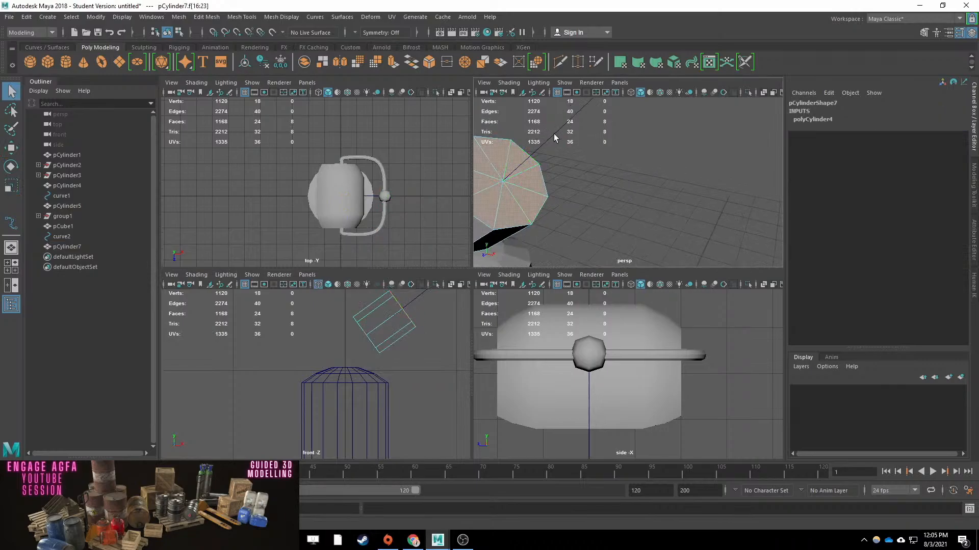
{"action": "scroll", "coordinate": [555, 135], "scroll_direction": "down", "scroll_amount": 10}
{"action": "left_click", "coordinate": [646, 152], "text": "shift"}
{"action": "key", "text": "ctrl+e"}
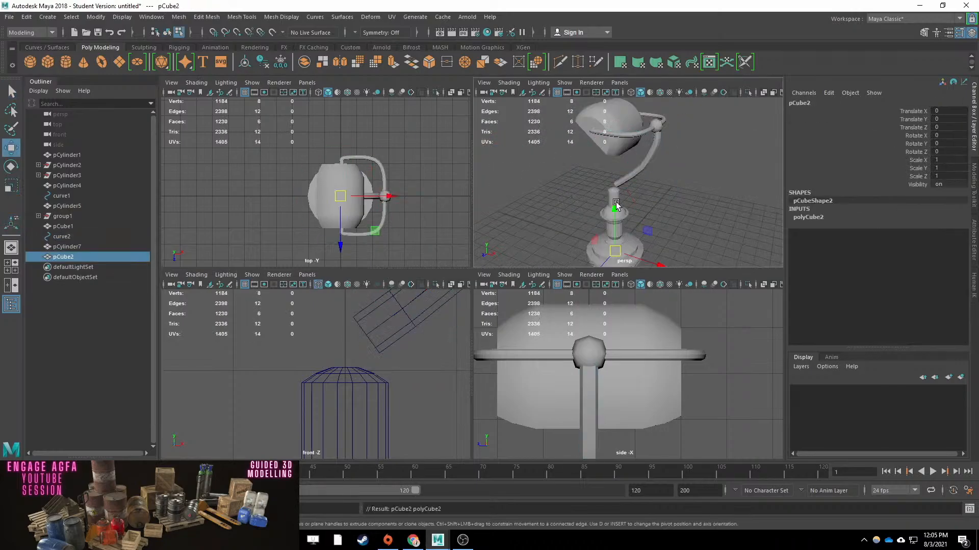
Smooth the cube on top of the stem into a ball joint.
{"action": "left_click", "coordinate": [178, 17]}
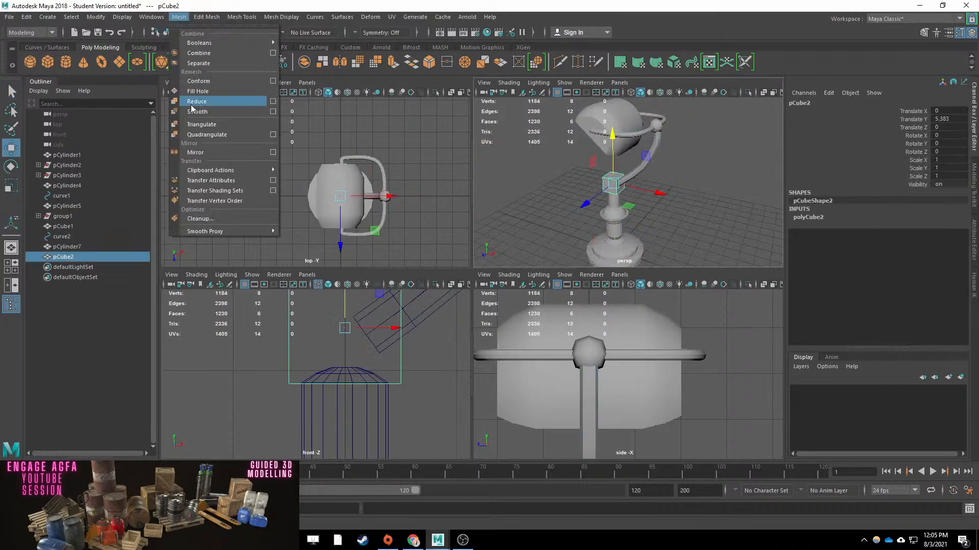
{"action": "left_click", "coordinate": [194, 133]}
{"action": "left_click_drag", "start_coordinate": [637, 224], "coordinate": [708, 236], "text": "alt"}
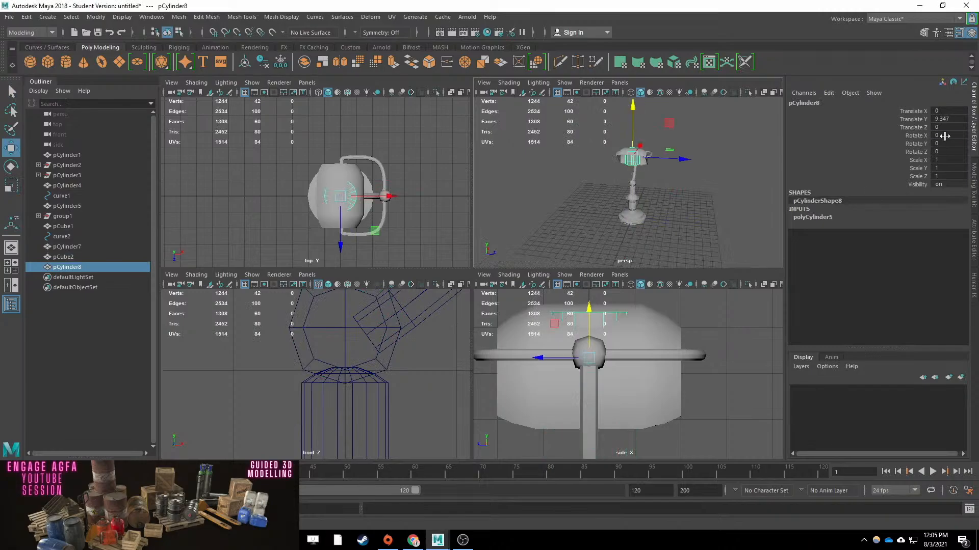
Move the new horizontal cylinder inside the shade near its end wall and center it on the arm's axis.
{"action": "scroll", "coordinate": [637, 153], "scroll_direction": "up", "scroll_amount": 5}
{"action": "left_click_drag", "start_coordinate": [683, 138], "coordinate": [725, 140]}
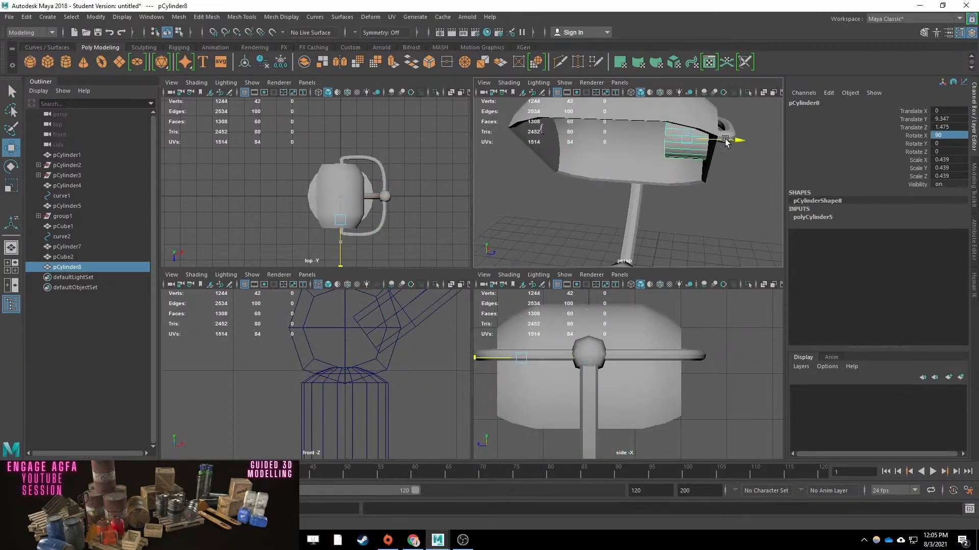
{"action": "key", "text": "f"}
{"action": "scroll", "coordinate": [329, 368], "scroll_direction": "down", "scroll_amount": 5}
{"action": "mouse_move", "coordinate": [315, 375]}
{"action": "left_mouse_down"}
{"action": "mouse_move", "coordinate": [332, 357]}
{"action": "mouse_move", "coordinate": [321, 369]}
{"action": "left_mouse_up"}
{"action": "scroll", "coordinate": [328, 368], "scroll_direction": "up", "scroll_amount": 3}
Set the socket cylinder's axis subdivisions to 10 and shorten it along its length.
{"action": "left_click", "coordinate": [812, 218]}
{"action": "left_click", "coordinate": [938, 241]}
{"action": "type", "text": "1"}
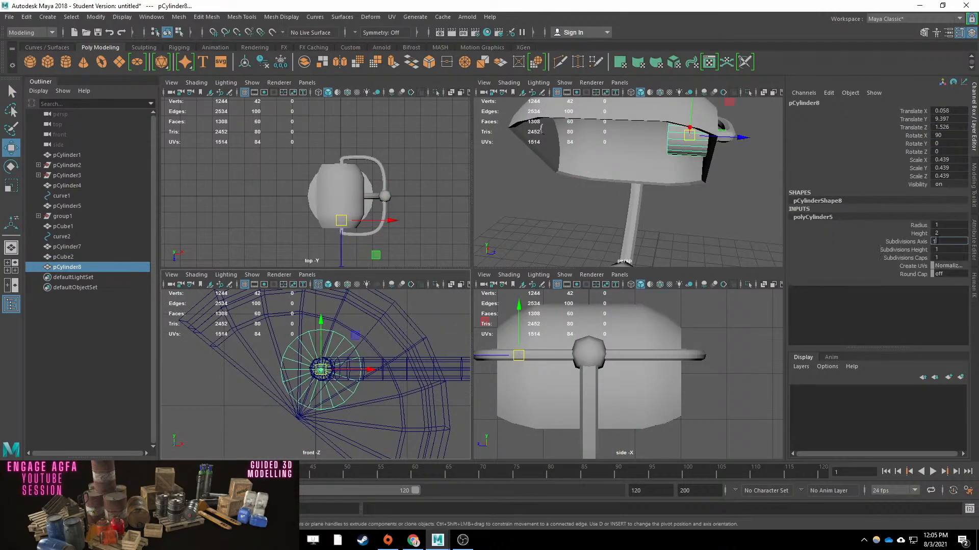
{"action": "type", "text": "0"}
{"action": "key", "text": "Return"}
{"action": "left_click_drag", "start_coordinate": [637, 204], "coordinate": [688, 189], "text": "alt"}
{"action": "left_click_drag", "start_coordinate": [748, 121], "coordinate": [719, 120]}
Duplicate the socket cylinder further into the shade and resize the copy to about 0.308 wide and 0.33 long.
{"action": "key", "text": "w"}
{"action": "left_click_drag", "start_coordinate": [743, 119], "coordinate": [678, 120]}
{"action": "key", "text": "ctrl+d"}
{"action": "key", "text": "r"}
{"action": "left_click_drag", "start_coordinate": [741, 119], "coordinate": [801, 125]}
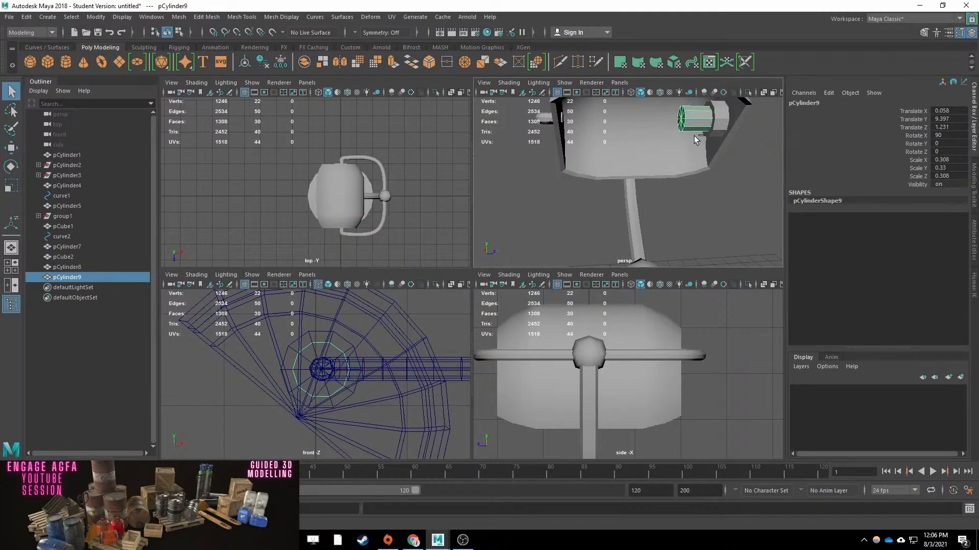
Duplicate the narrower socket section and slide the copy further inward as the bulb's base shape.
{"action": "key", "text": "ctrl+d"}
{"action": "key", "text": "w"}
{"action": "left_click_drag", "start_coordinate": [736, 120], "coordinate": [693, 123]}
{"action": "key", "text": "r"}
Insert five evenly spaced edge loops around the bulb cylinder.
{"action": "left_click", "coordinate": [241, 17]}
{"action": "left_click", "coordinate": [254, 93]}
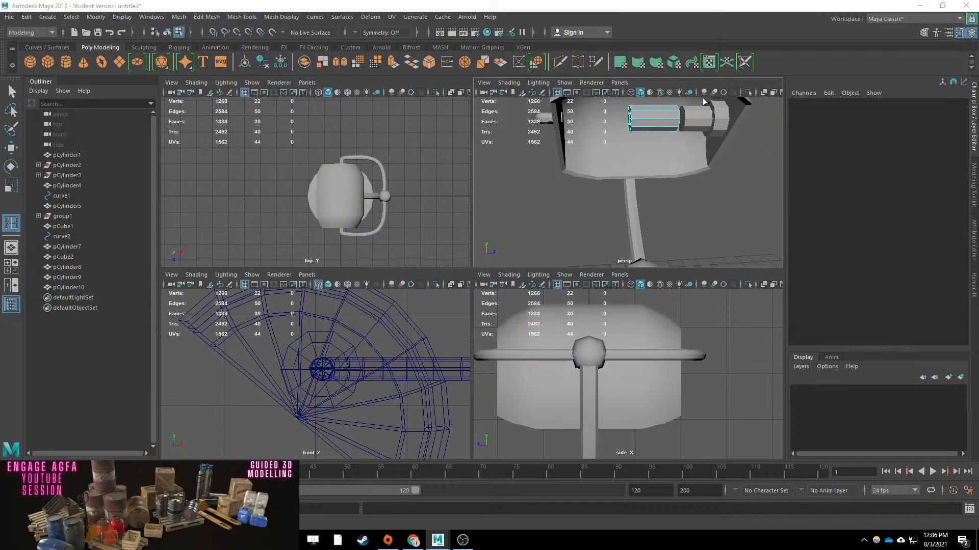
{"action": "left_click", "coordinate": [656, 112]}
{"action": "key", "text": "q"}
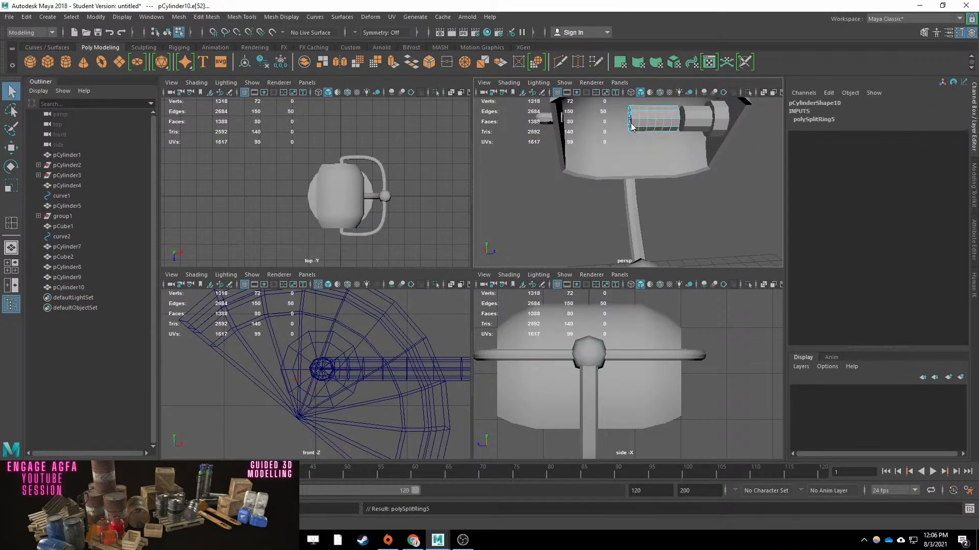
Select the vertices at the bulb cylinder's free end, adjusting their position and scale to round off the tip.
{"action": "key", "text": "F9"}
{"action": "middle_click_drag", "start_coordinate": [632, 124], "coordinate": [633, 192], "text": "alt"}
{"action": "scroll", "coordinate": [633, 191], "scroll_direction": "up", "scroll_amount": 6}
{"action": "left_click", "coordinate": [645, 222]}
{"action": "key", "text": "w"}
{"action": "left_click_drag", "start_coordinate": [637, 212], "coordinate": [660, 208]}
{"action": "double_click", "coordinate": [674, 189], "text": "shift"}
{"action": "key", "text": "r"}
Show the side view in wireframe and isolate the bulb mesh in the perspective and side views.
{"action": "scroll", "coordinate": [579, 319], "scroll_direction": "up", "scroll_amount": 6}
{"action": "key", "text": "4"}
{"action": "scroll", "coordinate": [672, 191], "scroll_direction": "down", "scroll_amount": 8}
{"action": "key", "text": "q"}
{"action": "right_click_drag", "start_coordinate": [671, 191], "coordinate": [690, 186]}
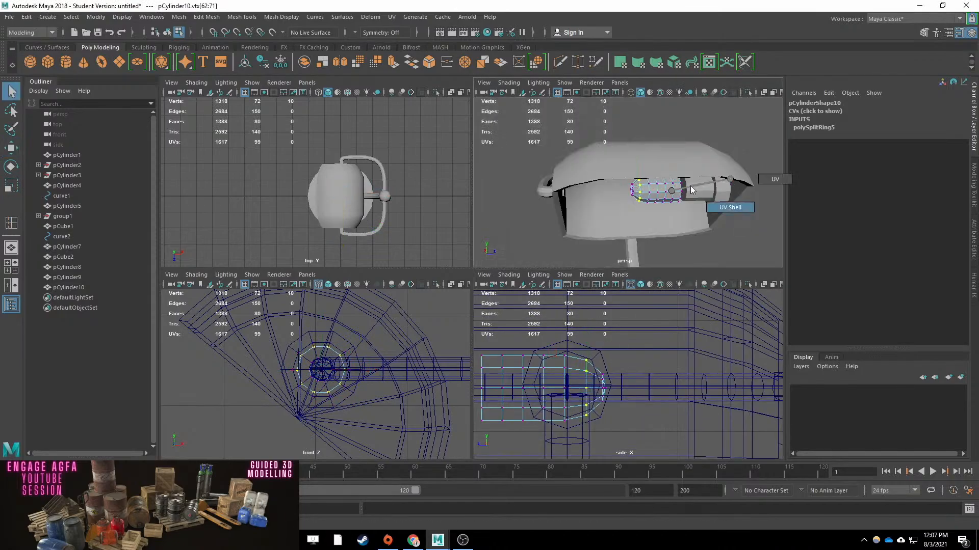
{"action": "key", "text": "ctrl+1"}
{"action": "key", "text": "ctrl+1"}
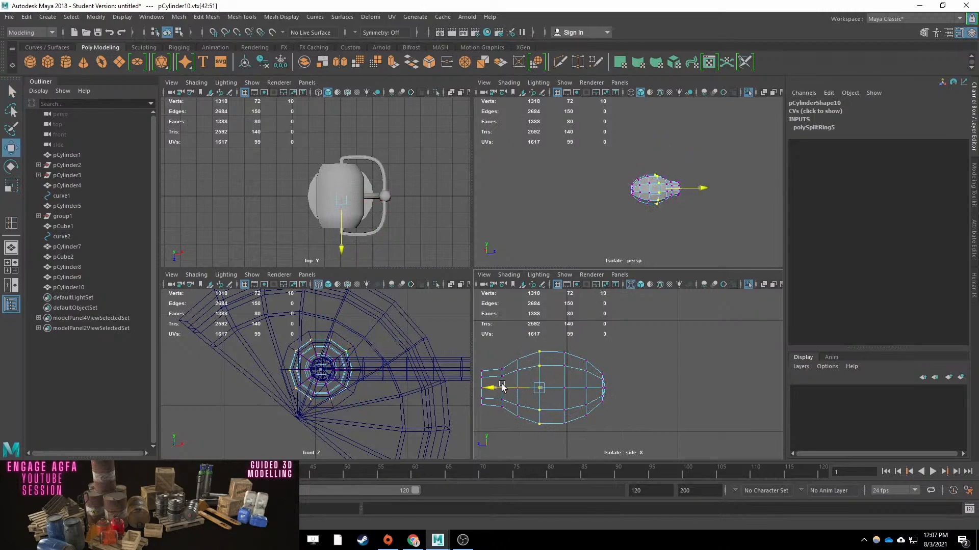
Preview the bulb smoothed and shift the vertices of its rounded end slightly toward the neck.
{"action": "key", "text": "3"}
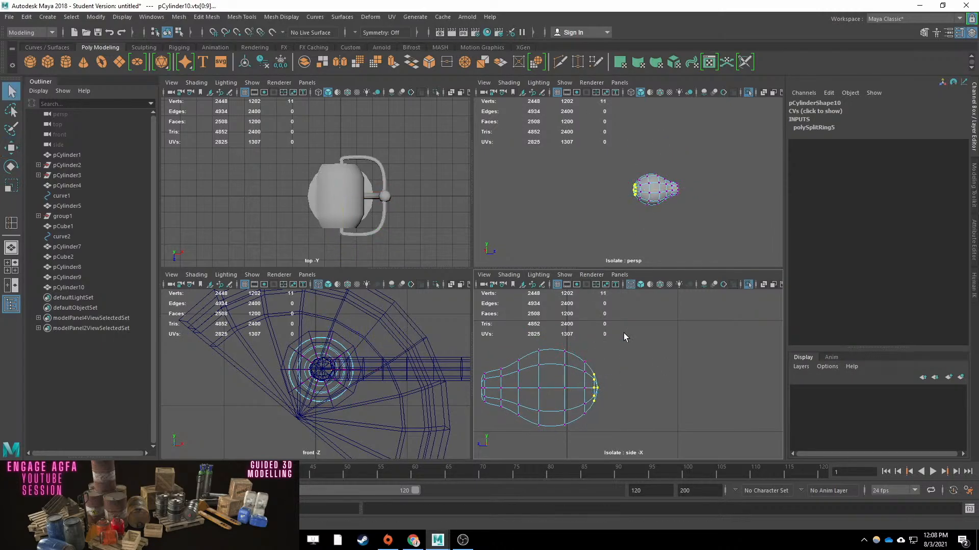
{"action": "left_click", "coordinate": [596, 388], "text": "shift"}
{"action": "key", "text": "w"}
{"action": "left_click_drag", "start_coordinate": [551, 388], "coordinate": [545, 388]}
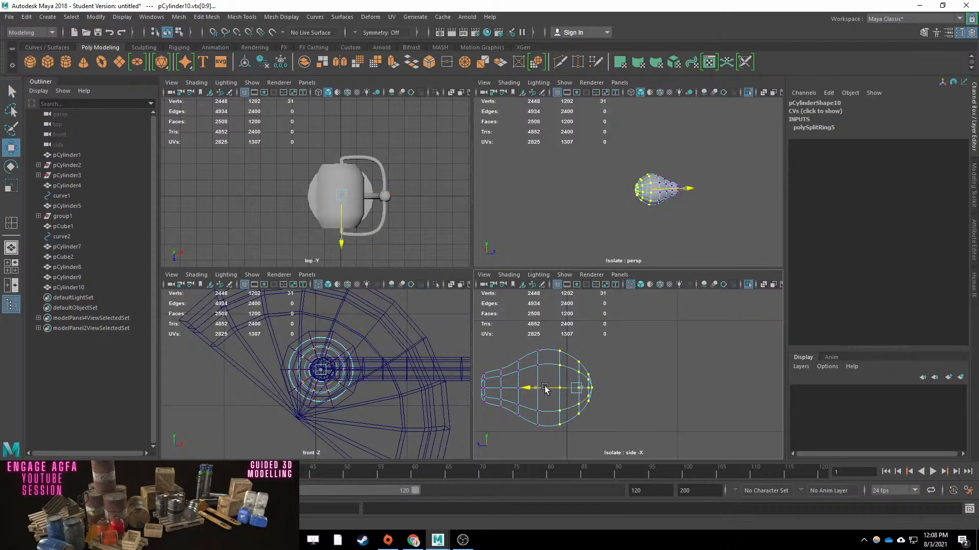
Extrude the end faces of the bulb's neck outward into a short collar and end the perspective view's isolation.
{"action": "left_click", "coordinate": [483, 389]}
{"action": "key", "text": "w"}
{"action": "middle_click_drag", "start_coordinate": [483, 393], "coordinate": [522, 398], "text": "alt"}
{"action": "key", "text": "q"}
{"action": "left_click_drag", "start_coordinate": [723, 198], "coordinate": [688, 212], "text": "alt"}
{"action": "scroll", "coordinate": [662, 214], "scroll_direction": "up", "scroll_amount": 5}
{"action": "right_click_drag", "start_coordinate": [603, 193], "coordinate": [603, 220]}
{"action": "left_click_drag", "start_coordinate": [603, 220], "coordinate": [613, 215], "text": "shift"}
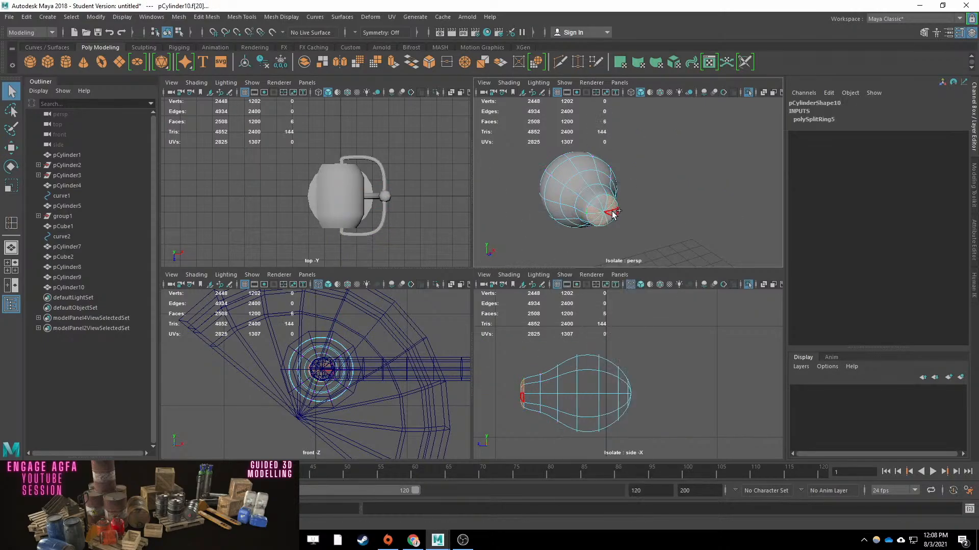
{"action": "key", "text": "ctrl+e"}
{"action": "key", "text": "q"}
{"action": "key", "text": "F8"}
{"action": "key", "text": "ctrl+1"}
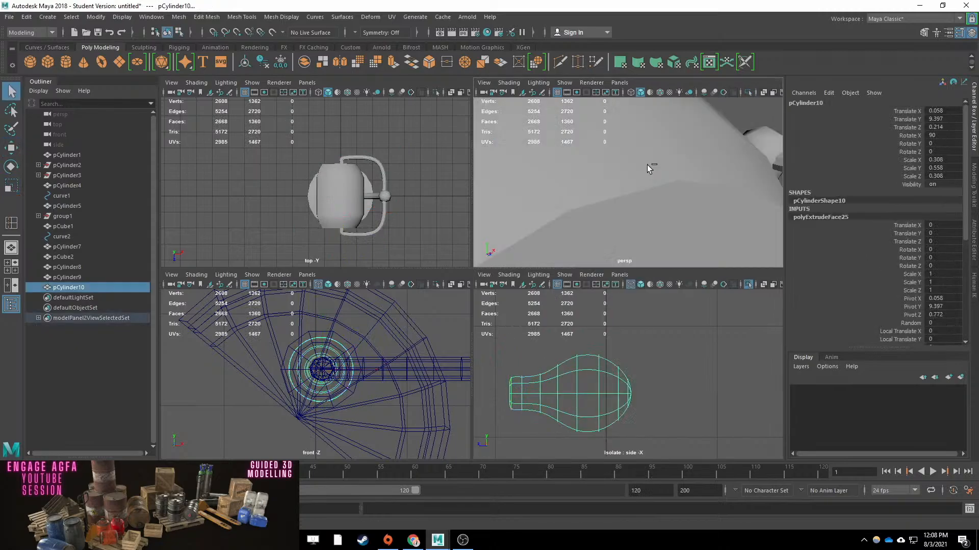
Move the bulb along Z toward its socket, to Translate Z 0.276.
{"action": "scroll", "coordinate": [650, 168], "scroll_direction": "down", "scroll_amount": 5}
{"action": "key", "text": "w"}
{"action": "left_click_drag", "start_coordinate": [683, 170], "coordinate": [691, 171]}
{"action": "key", "text": "q"}
{"action": "scroll", "coordinate": [723, 194], "scroll_direction": "down", "scroll_amount": 3}
{"action": "scroll", "coordinate": [723, 194], "scroll_direction": "down", "scroll_amount": 8}
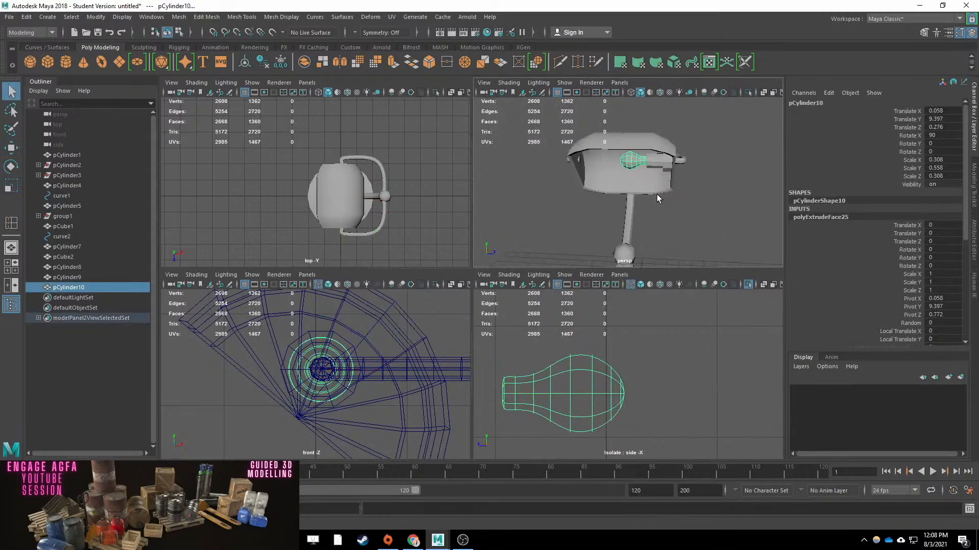
Create a thin vertical cylinder as a pull cord hanging under the shade, scaled about 0.037 × 1.597 × 0.037.
{"action": "left_click", "coordinate": [65, 62]}
{"action": "key", "text": "w"}
{"action": "left_click_drag", "start_coordinate": [626, 218], "coordinate": [602, 133]}
{"action": "key", "text": "ctrl+1"}
{"action": "scroll", "coordinate": [590, 400], "scroll_direction": "down", "scroll_amount": 5}
{"action": "middle_click_drag", "start_coordinate": [586, 418], "coordinate": [683, 378], "text": "alt"}
{"action": "key", "text": "r"}
{"action": "left_click_drag", "start_coordinate": [659, 398], "coordinate": [591, 359]}
{"action": "key", "text": "w"}
{"action": "left_click_drag", "start_coordinate": [642, 320], "coordinate": [641, 331]}
{"action": "scroll", "coordinate": [321, 357], "scroll_direction": "down", "scroll_amount": 5}
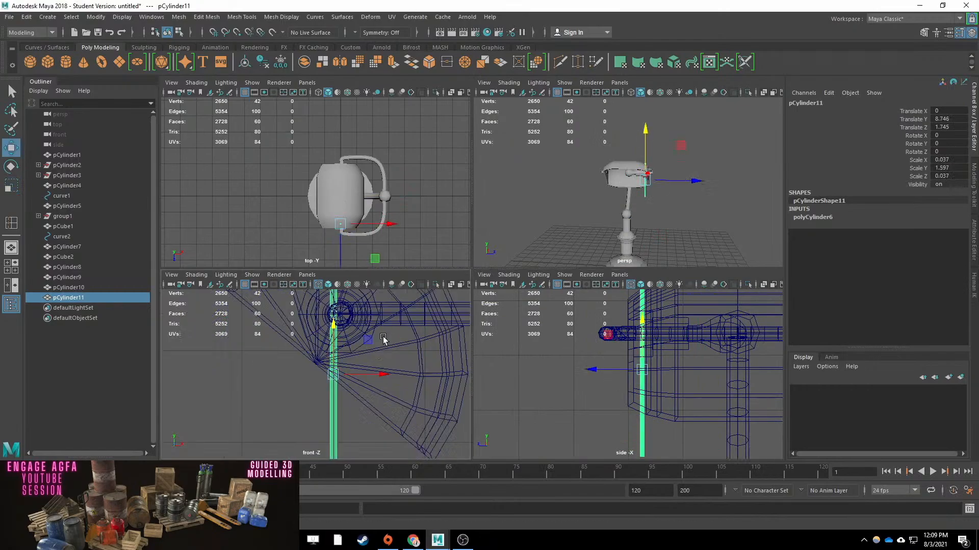
{"action": "left_click_drag", "start_coordinate": [324, 300], "coordinate": [324, 334]}
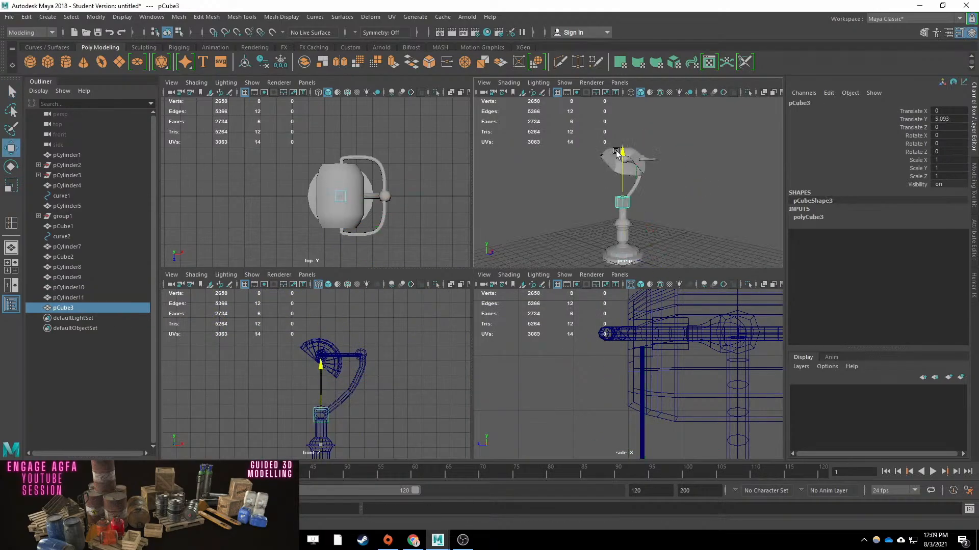
Add a cube for the pull cord's knob, smooth it into a ball and position it at the cord's lower end.
{"action": "left_click_drag", "start_coordinate": [666, 203], "coordinate": [671, 205]}
{"action": "scroll", "coordinate": [644, 260], "scroll_direction": "up", "scroll_amount": 5}
{"action": "left_click_drag", "start_coordinate": [671, 205], "coordinate": [650, 271], "text": "alt"}
{"action": "left_click", "coordinate": [178, 17]}
{"action": "left_click", "coordinate": [182, 112]}
{"action": "middle_click_drag", "start_coordinate": [655, 265], "coordinate": [661, 222], "text": "alt"}
{"action": "left_click_drag", "start_coordinate": [661, 222], "coordinate": [666, 227]}
{"action": "left_click_drag", "start_coordinate": [677, 187], "coordinate": [684, 185]}
{"action": "left_click_drag", "start_coordinate": [663, 204], "coordinate": [703, 200], "text": "alt"}
{"action": "key", "text": "q"}
{"action": "left_click", "coordinate": [686, 202]}
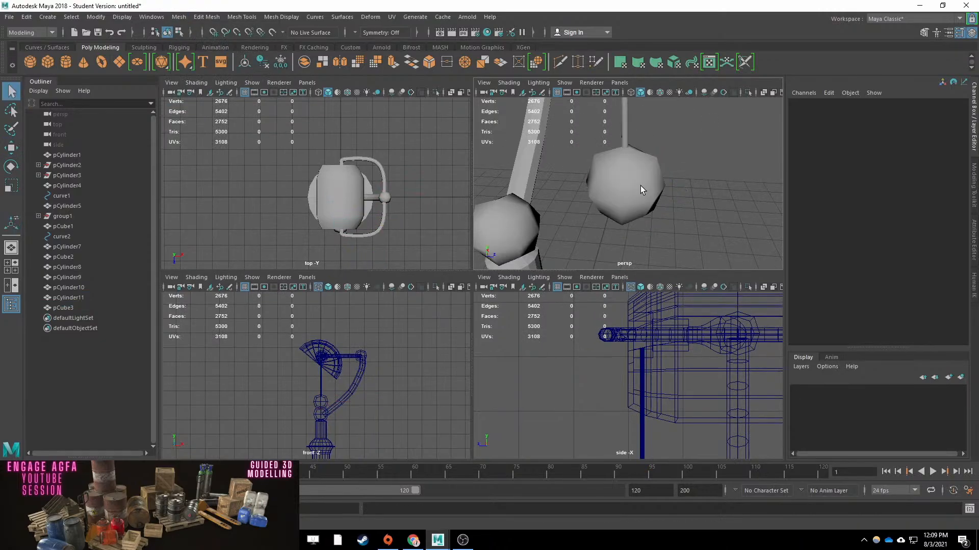
Scale the pull cord's knob uniformly to 0.409 and fit it to the cord's end at about Y 6.456, Z 1.714.
{"action": "left_click", "coordinate": [640, 188]}
{"action": "scroll", "coordinate": [640, 188], "scroll_direction": "down", "scroll_amount": 5}
{"action": "key", "text": "r"}
{"action": "left_click_drag", "start_coordinate": [635, 184], "coordinate": [621, 183]}
{"action": "scroll", "coordinate": [625, 147], "scroll_direction": "up", "scroll_amount": 6}
{"action": "left_click_drag", "start_coordinate": [621, 102], "coordinate": [620, 113]}
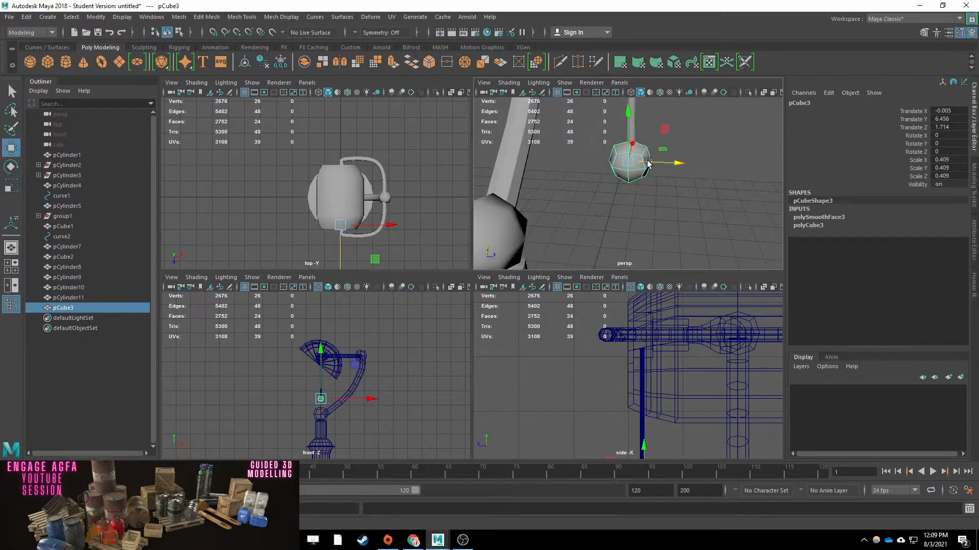
Try to smooth the ball joint on top of the stem with two further smoothing passes.
{"action": "key", "text": "q"}
{"action": "scroll", "coordinate": [646, 183], "scroll_direction": "down", "scroll_amount": 5}
{"action": "left_click", "coordinate": [590, 223]}
{"action": "key", "text": "g"}
{"action": "key", "text": "g"}
Try to raise the vertices of the stem's upper rim toward the ball joint, working in wireframe.
{"action": "left_click_drag", "start_coordinate": [699, 204], "coordinate": [619, 196], "text": "alt"}
{"action": "middle_click_drag", "start_coordinate": [662, 241], "coordinate": [660, 221], "text": "alt"}
{"action": "left_click", "coordinate": [623, 255]}
{"action": "right_click_drag", "start_coordinate": [623, 255], "coordinate": [581, 255]}
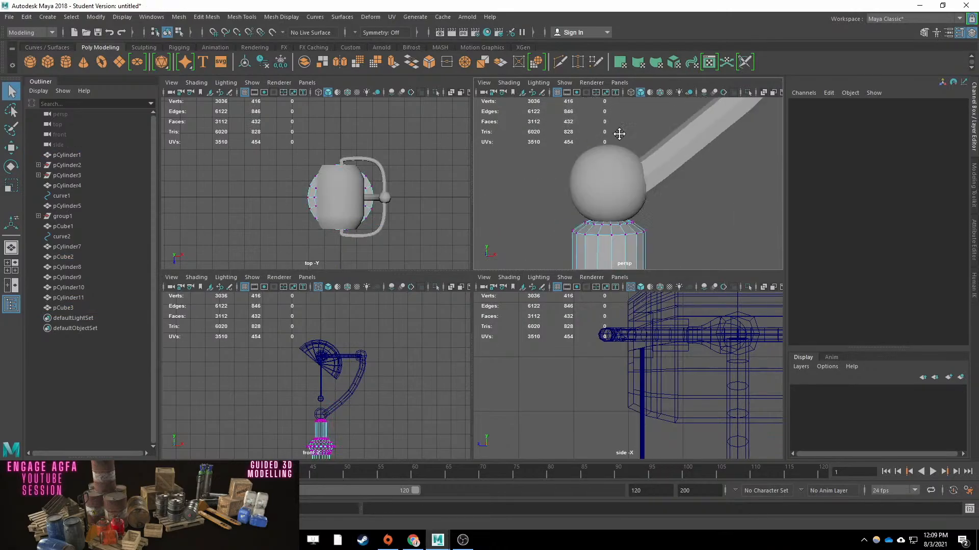
{"action": "left_click_drag", "start_coordinate": [619, 134], "coordinate": [571, 228]}
{"action": "left_click", "coordinate": [631, 93]}
{"action": "left_click_drag", "start_coordinate": [619, 158], "coordinate": [629, 190], "text": "alt"}
{"action": "scroll", "coordinate": [629, 190], "scroll_direction": "up", "scroll_amount": 3}
{"action": "key", "text": "w"}
{"action": "left_click_drag", "start_coordinate": [592, 113], "coordinate": [591, 103]}
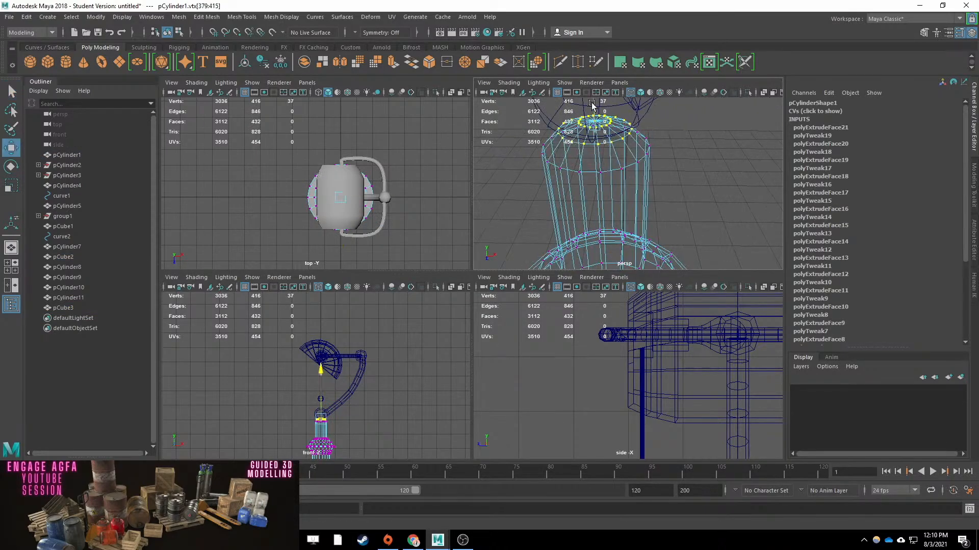
{"action": "middle_click_drag", "start_coordinate": [591, 104], "coordinate": [612, 197], "text": "alt"}
{"action": "right_click_drag", "start_coordinate": [618, 170], "coordinate": [643, 146]}
{"action": "left_click", "coordinate": [678, 163]}
Examine the stepped base in wireframe and the curved shade arms in shaded display.
{"action": "scroll", "coordinate": [642, 194], "scroll_direction": "down", "scroll_amount": 5}
{"action": "middle_click_drag", "start_coordinate": [616, 255], "coordinate": [604, 188], "text": "alt"}
{"action": "scroll", "coordinate": [604, 188], "scroll_direction": "up", "scroll_amount": 5}
{"action": "left_click_drag", "start_coordinate": [604, 188], "coordinate": [619, 186], "text": "alt"}
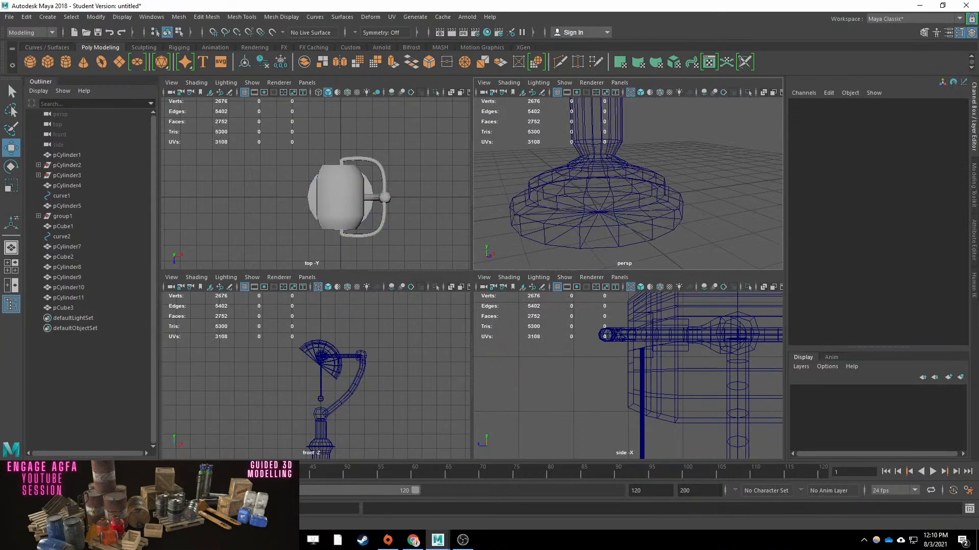
{"action": "left_click", "coordinate": [604, 163]}
{"action": "scroll", "coordinate": [705, 179], "scroll_direction": "down", "scroll_amount": 5}
{"action": "key", "text": "q"}
{"action": "middle_click_drag", "start_coordinate": [705, 179], "coordinate": [742, 244], "text": "alt"}
{"action": "key", "text": "5"}
{"action": "left_click", "coordinate": [727, 169]}
{"action": "mouse_move", "coordinate": [739, 226]}
{"action": "left_mouse_down", "text": "alt"}
{"action": "mouse_move", "coordinate": [601, 203]}
{"action": "mouse_move", "coordinate": [620, 225]}
{"action": "left_mouse_up", "text": "alt"}
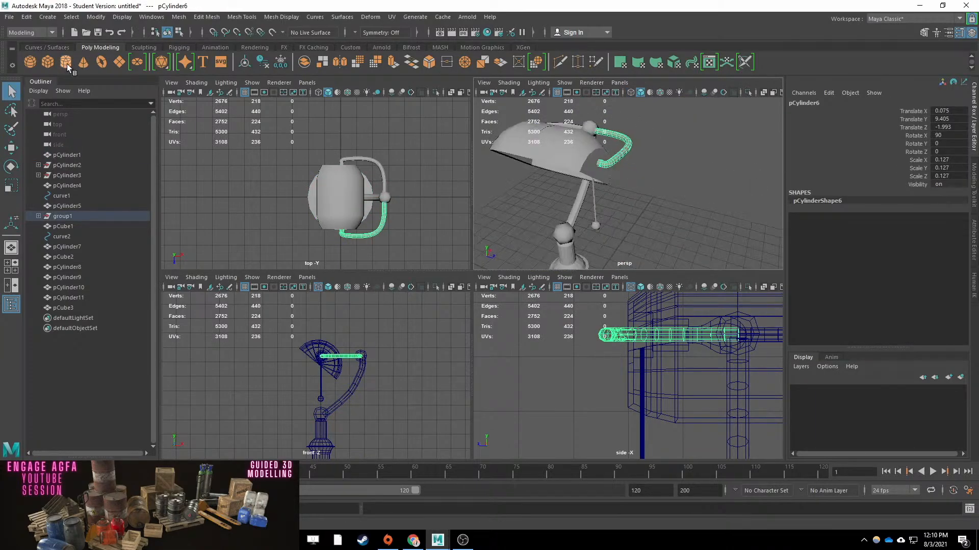
Create a cube at the free end of the curved arm beside the shade, scaled uniformly to about 0.661.
{"action": "left_click", "coordinate": [66, 62]}
{"action": "scroll", "coordinate": [598, 204], "scroll_direction": "down", "scroll_amount": 5}
{"action": "middle_click_drag", "start_coordinate": [739, 298], "coordinate": [641, 325], "text": "alt"}
{"action": "left_click_drag", "start_coordinate": [641, 325], "coordinate": [642, 331]}
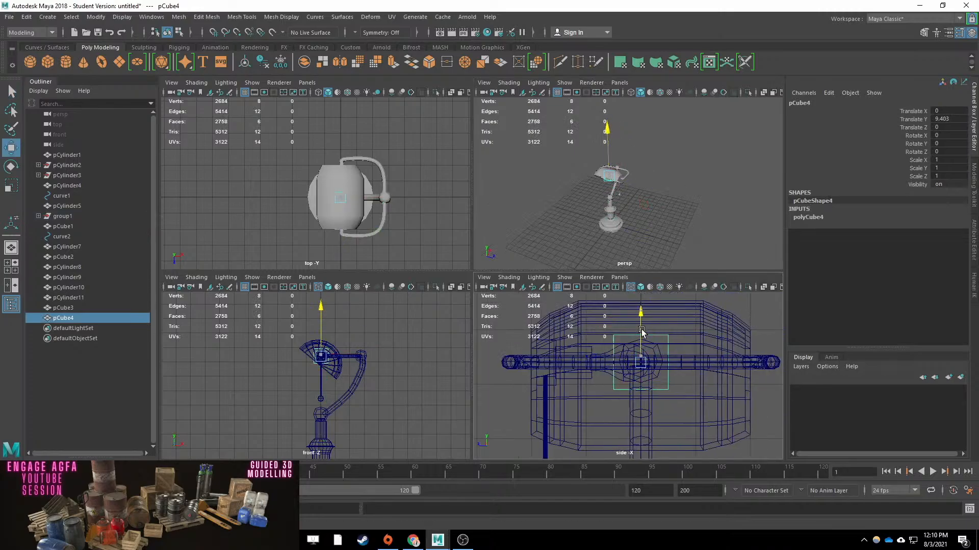
{"action": "key", "text": "f"}
{"action": "key", "text": "r"}
{"action": "left_click_drag", "start_coordinate": [599, 180], "coordinate": [629, 191], "text": "alt"}
{"action": "left_click_drag", "start_coordinate": [629, 185], "coordinate": [605, 187]}
Smooth the cube at the arm's end twice into a round ball, checking its smooth preview in between.
{"action": "left_click", "coordinate": [178, 16]}
{"action": "left_click", "coordinate": [189, 115]}
{"action": "key", "text": "w"}
{"action": "key", "text": "q"}
{"action": "left_click_drag", "start_coordinate": [624, 169], "coordinate": [664, 155], "text": "alt"}
{"action": "key", "text": "3"}
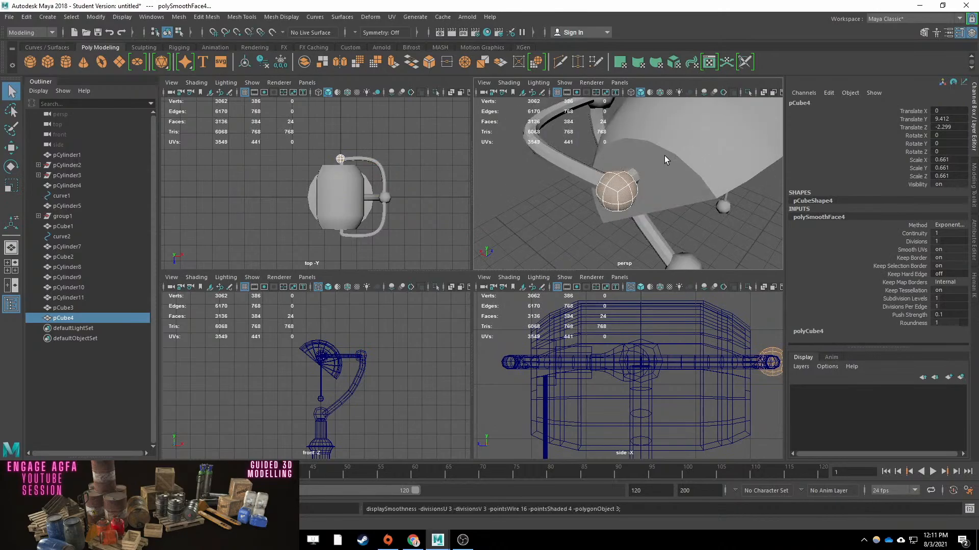
{"action": "key", "text": "1"}
{"action": "left_click", "coordinate": [178, 17]}
{"action": "left_click", "coordinate": [206, 113]}
Duplicate and group the arm-end ball, and try to mirror the group with Scale Y set to -1.
{"action": "scroll", "coordinate": [624, 186], "scroll_direction": "down", "scroll_amount": 5}
{"action": "left_click", "coordinate": [621, 188]}
{"action": "key", "text": "w"}
{"action": "key", "text": "ctrl+d"}
{"action": "key", "text": "ctrl+g"}
{"action": "middle_click_drag", "start_coordinate": [673, 214], "coordinate": [623, 139], "text": "alt"}
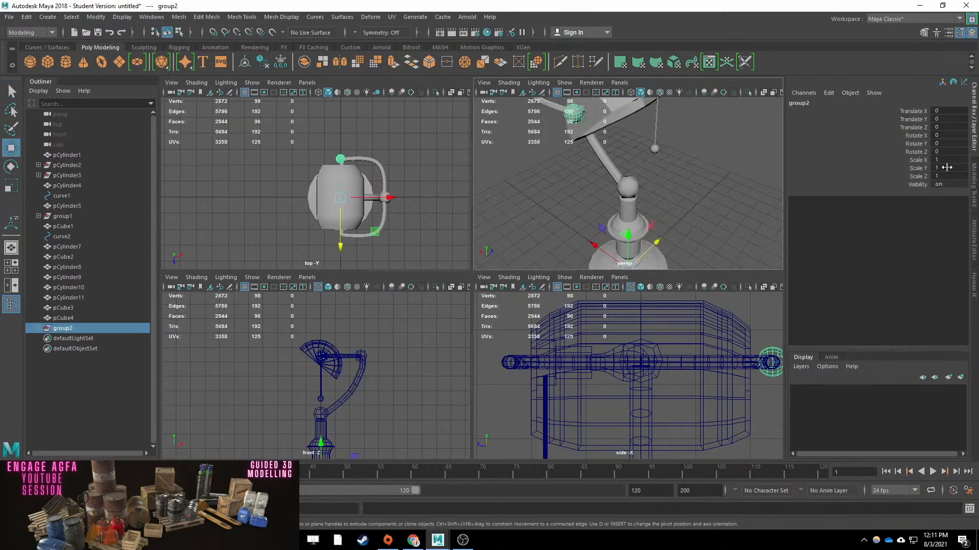
{"action": "left_click", "coordinate": [53, 17]}
{"action": "mouse_move", "coordinate": [102, 94]}
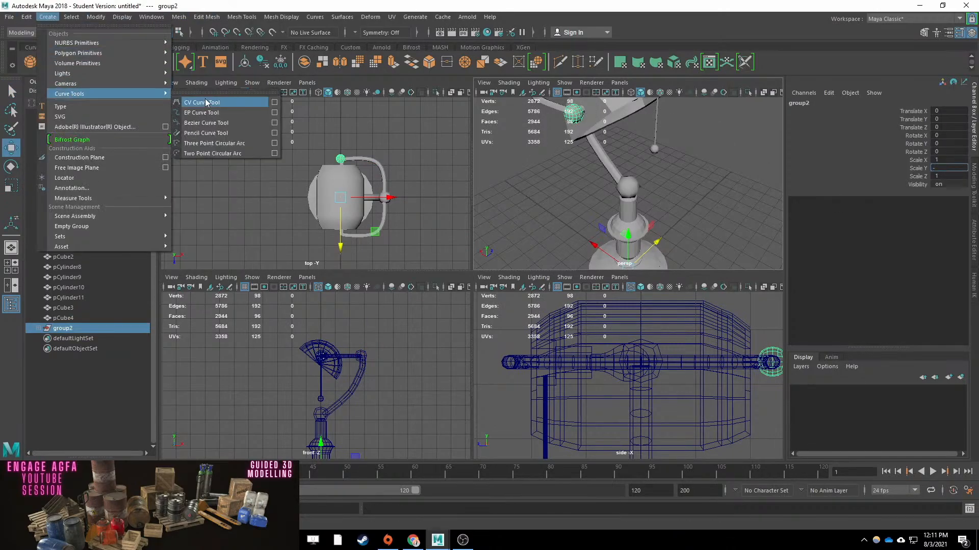
{"action": "left_click", "coordinate": [630, 169]}
{"action": "left_click", "coordinate": [665, 164]}
{"action": "left_click_drag", "start_coordinate": [630, 169], "coordinate": [673, 167], "text": "alt"}
{"action": "key", "text": "z"}
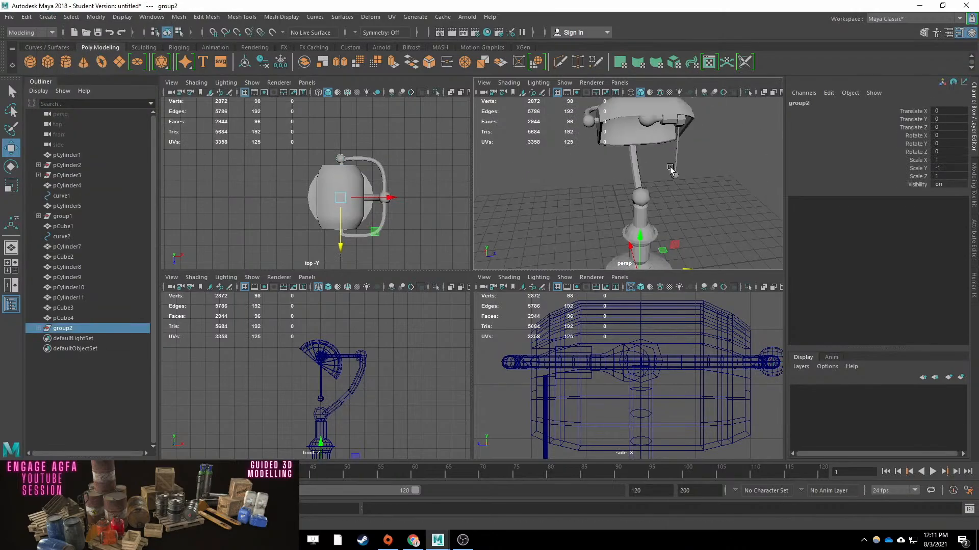
Duplicate the arm-end ball, group the copy and set Scale Z to -1 to mirror it onto the other arm.
{"action": "scroll", "coordinate": [673, 167], "scroll_direction": "down", "scroll_amount": 4}
{"action": "left_click", "coordinate": [649, 153]}
{"action": "key", "text": "ctrl+d"}
{"action": "key", "text": "ctrl+g"}
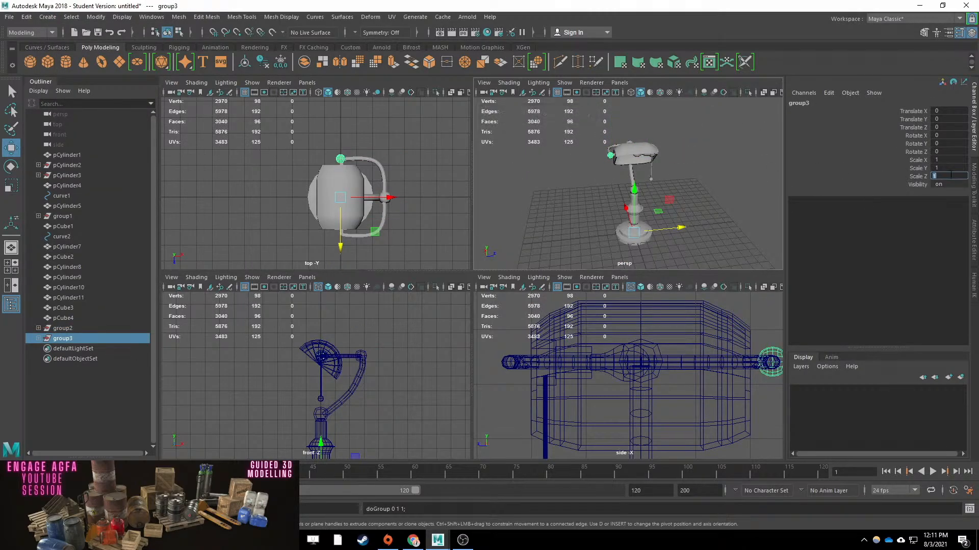
{"action": "type", "text": "-1"}
{"action": "key", "text": "Return"}
Check the balls on both arm ends and the whole lamp in the perspective and side views.
{"action": "left_click_drag", "start_coordinate": [724, 189], "coordinate": [495, 209], "text": "alt"}
{"action": "left_click", "coordinate": [690, 193]}
{"action": "scroll", "coordinate": [622, 164], "scroll_direction": "up", "scroll_amount": 4}
{"action": "scroll", "coordinate": [643, 170], "scroll_direction": "down", "scroll_amount": 4}
{"action": "left_click", "coordinate": [598, 199]}
{"action": "key", "text": "q"}
{"action": "left_click_drag", "start_coordinate": [596, 214], "coordinate": [571, 202], "text": "alt"}
{"action": "scroll", "coordinate": [668, 405], "scroll_direction": "down", "scroll_amount": 7}
{"action": "middle_click_drag", "start_coordinate": [668, 405], "coordinate": [670, 338], "text": "alt"}
{"action": "left_click", "coordinate": [686, 161]}
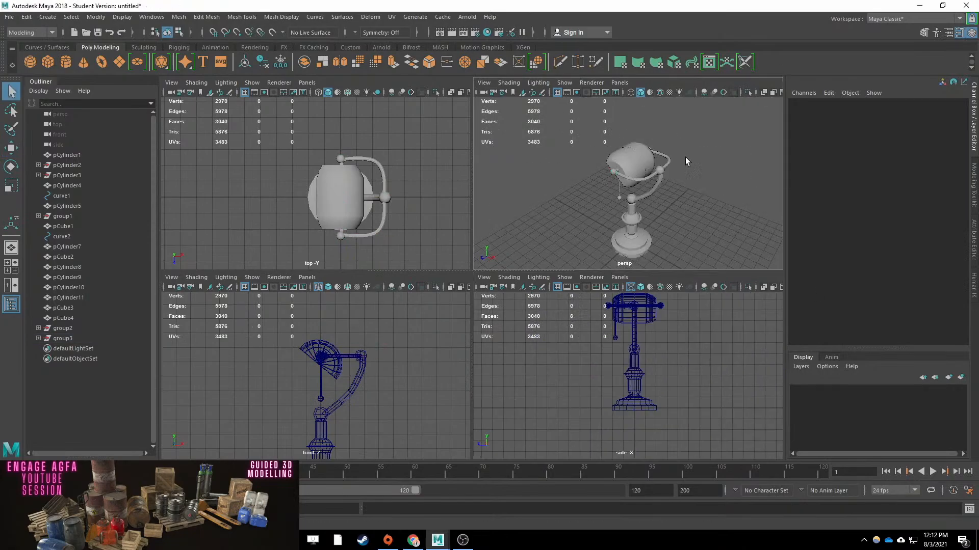
Isolate the lamp shade in the perspective view and show its vertices in wireframe.
{"action": "left_click", "coordinate": [640, 163]}
{"action": "left_click_drag", "start_coordinate": [639, 162], "coordinate": [583, 170], "text": "alt"}
{"action": "right_click_drag", "start_coordinate": [583, 170], "coordinate": [550, 171]}
{"action": "key", "text": "w"}
{"action": "key", "text": "q"}
{"action": "scroll", "coordinate": [645, 199], "scroll_direction": "up", "scroll_amount": 3}
{"action": "key", "text": "ctrl+z"}
{"action": "right_click_drag", "start_coordinate": [644, 199], "coordinate": [627, 179]}
{"action": "key", "text": "ctrl+1"}
{"action": "scroll", "coordinate": [673, 180], "scroll_direction": "down", "scroll_amount": 6}
{"action": "left_click_drag", "start_coordinate": [643, 179], "coordinate": [614, 183], "text": "alt"}
{"action": "key", "text": "4"}
Open the Preferences, look at the Selection category and close the window.
{"action": "left_click", "coordinate": [178, 17]}
{"action": "mouse_move", "coordinate": [151, 17]}
{"action": "left_click", "coordinate": [286, 116]}
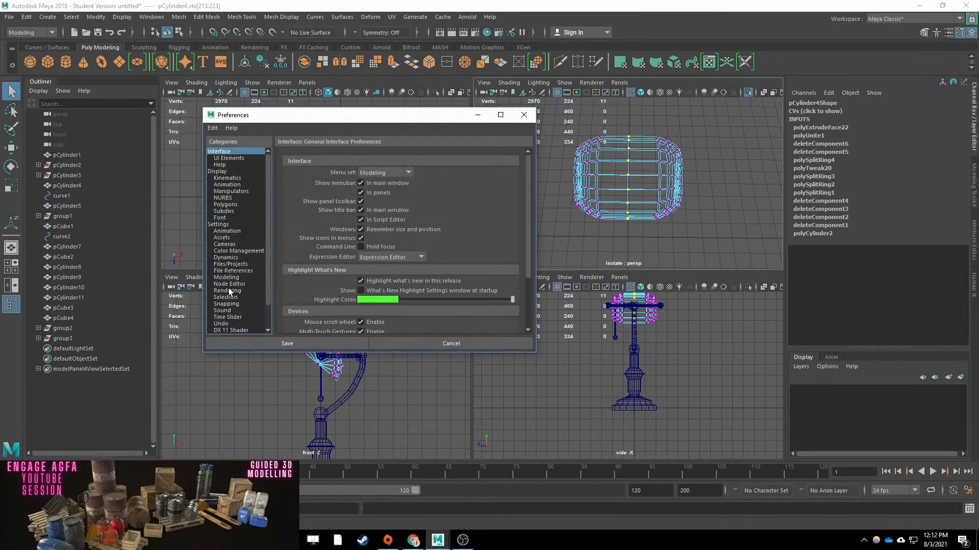
{"action": "left_click", "coordinate": [225, 297]}
{"action": "left_click", "coordinate": [524, 115]}
Merge the vertices along the shade's central seam and return to object selection.
{"action": "left_click_drag", "start_coordinate": [641, 124], "coordinate": [615, 261]}
{"action": "left_click", "coordinate": [207, 17]}
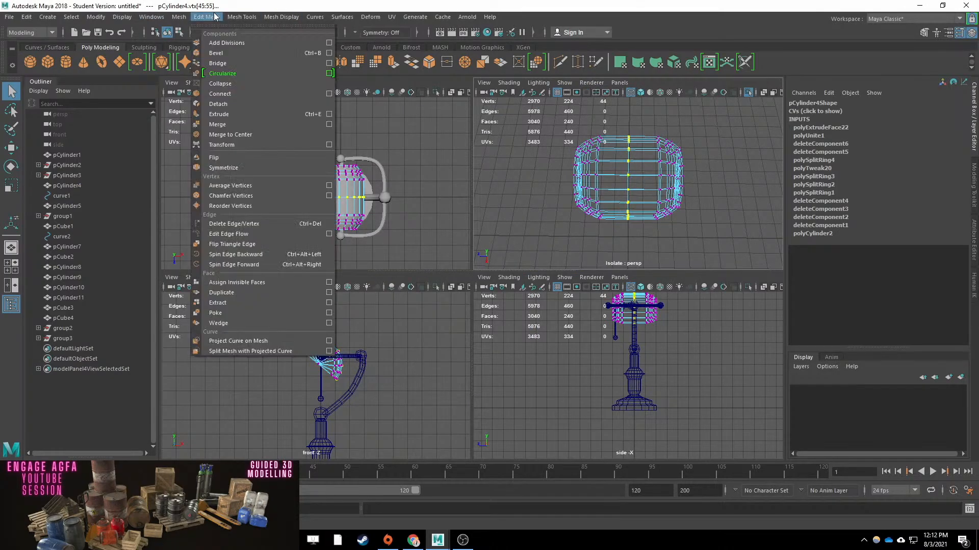
{"action": "left_click", "coordinate": [214, 127]}
{"action": "left_click_drag", "start_coordinate": [663, 174], "coordinate": [616, 181], "text": "alt"}
{"action": "scroll", "coordinate": [616, 181], "scroll_direction": "down", "scroll_amount": 4}
{"action": "right_click_drag", "start_coordinate": [653, 168], "coordinate": [690, 135]}
{"action": "key", "text": "w"}
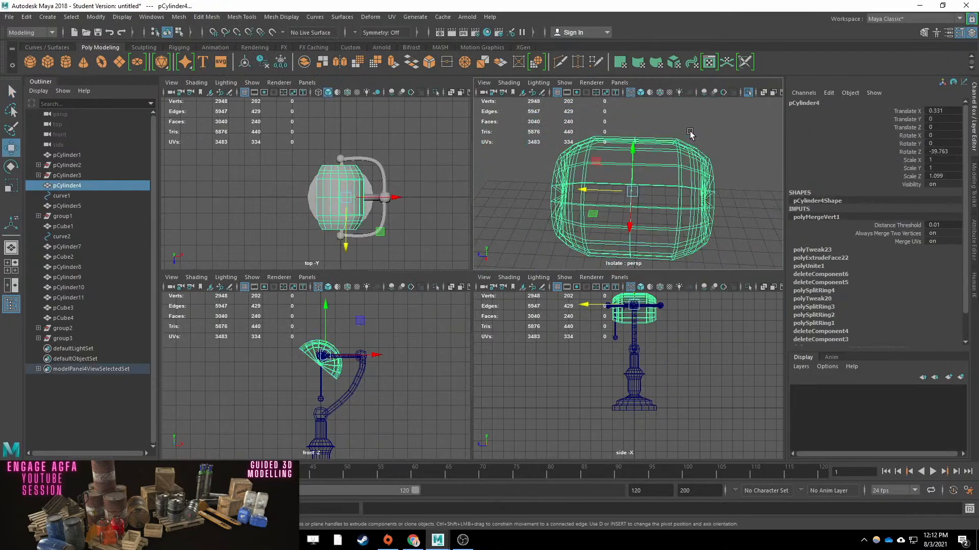
Preview the shade smoothed, end its isolation and return the perspective view to shaded display.
{"action": "key", "text": "3"}
{"action": "key", "text": "ctrl+1"}
{"action": "key", "text": "5"}
{"action": "mouse_move", "coordinate": [615, 94]}
{"action": "left_mouse_down", "text": "alt"}
{"action": "mouse_move", "coordinate": [631, 149]}
{"action": "mouse_move", "coordinate": [714, 163]}
{"action": "mouse_move", "coordinate": [650, 156]}
{"action": "left_mouse_up", "text": "alt"}
{"action": "left_click", "coordinate": [508, 213]}
{"action": "scroll", "coordinate": [507, 213], "scroll_direction": "down", "scroll_amount": 5}
Turn on the smooth preview for the remaining lamp parts and clear the selection.
{"action": "left_click", "coordinate": [694, 188]}
{"action": "left_click", "coordinate": [650, 154]}
{"action": "left_click", "coordinate": [659, 149]}
{"action": "key", "text": "3"}
{"action": "left_click", "coordinate": [617, 220]}
{"action": "left_click", "coordinate": [675, 239]}
{"action": "middle_click_drag", "start_coordinate": [675, 240], "coordinate": [675, 199], "text": "alt"}
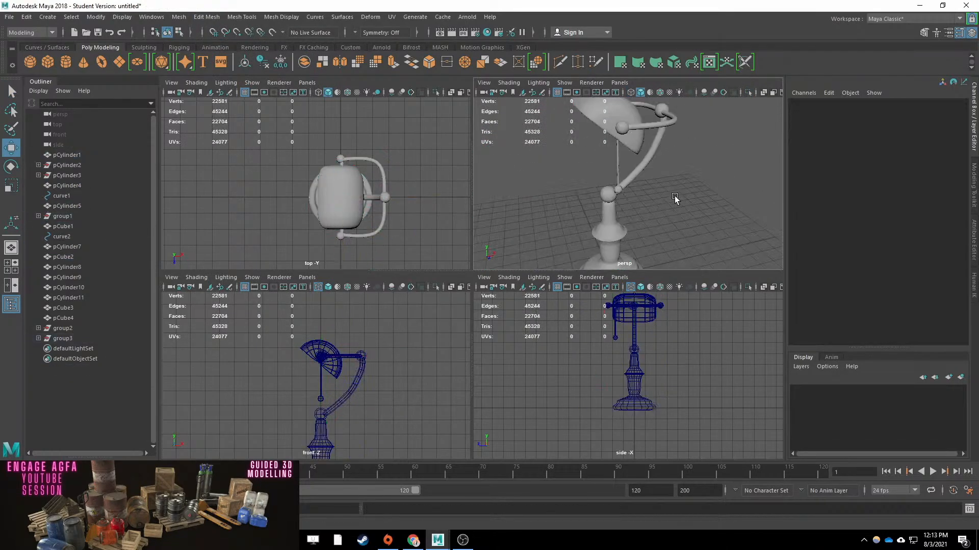
Examine the lamp's shade, bulb socket and pull cord from the front.
{"action": "left_click_drag", "start_coordinate": [675, 198], "coordinate": [668, 148], "text": "alt"}
{"action": "scroll", "coordinate": [668, 148], "scroll_direction": "up", "scroll_amount": 5}
{"action": "left_click", "coordinate": [691, 110]}
{"action": "scroll", "coordinate": [687, 136], "scroll_direction": "down", "scroll_amount": 3}
{"action": "left_click", "coordinate": [716, 160]}
{"action": "left_click", "coordinate": [692, 220]}
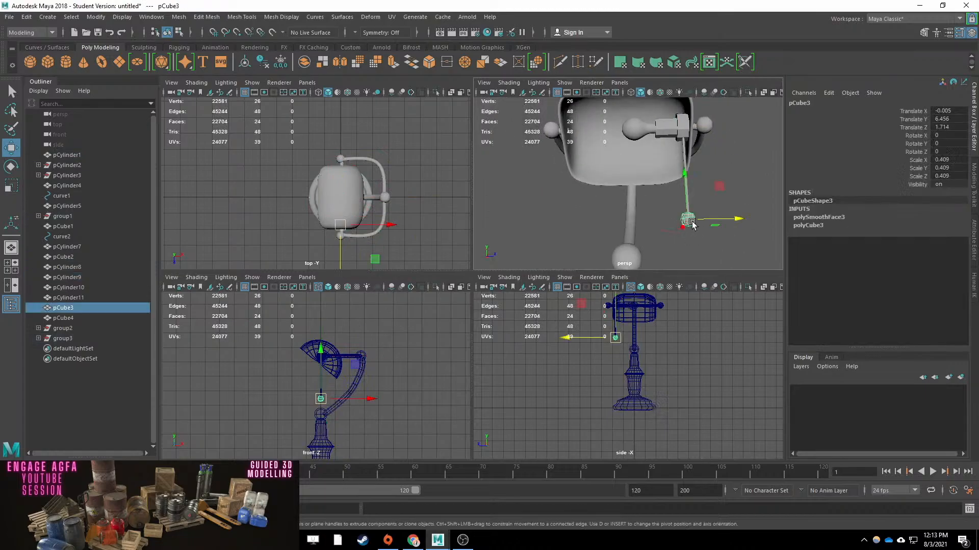
{"action": "left_click", "coordinate": [735, 191]}
Create a polygon plane beneath the lamp as a floor and scale it uniformly to about 15.
{"action": "left_click_drag", "start_coordinate": [736, 192], "coordinate": [713, 168], "text": "alt"}
{"action": "scroll", "coordinate": [713, 168], "scroll_direction": "down", "scroll_amount": 6}
{"action": "key", "text": "r"}
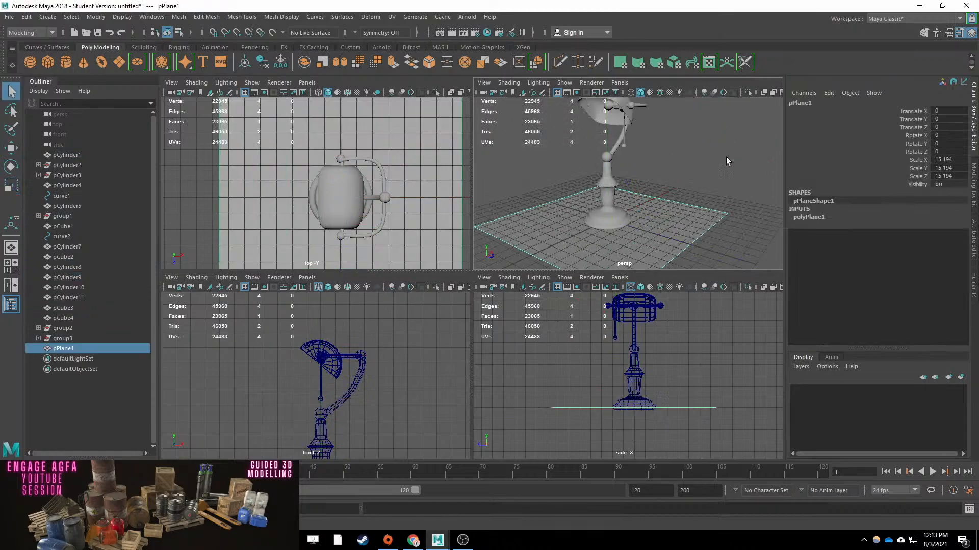
{"action": "key", "text": "r"}
{"action": "left_click_drag", "start_coordinate": [618, 208], "coordinate": [662, 208]}
{"action": "left_click", "coordinate": [714, 161]}
Enlarge the perspective view and turn on scene lighting and shadows in it.
{"action": "key", "text": "space"}
{"action": "mouse_move", "coordinate": [535, 262]}
{"action": "left_mouse_down", "text": "alt"}
{"action": "mouse_move", "coordinate": [620, 262]}
{"action": "mouse_move", "coordinate": [535, 255]}
{"action": "left_mouse_up", "text": "alt"}
{"action": "left_click", "coordinate": [367, 93]}
{"action": "left_click", "coordinate": [376, 92]}
Add an ambient light to the scene and turn on ambient occlusion in the perspective view.
{"action": "left_click", "coordinate": [47, 17]}
{"action": "mouse_move", "coordinate": [102, 72]}
{"action": "left_click", "coordinate": [204, 76]}
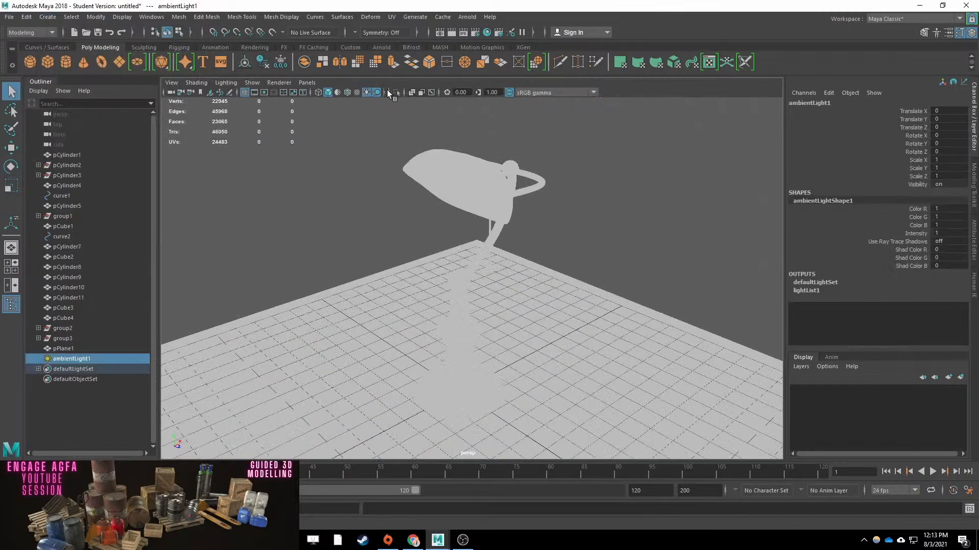
{"action": "left_click", "coordinate": [390, 92]}
Inspect the lit lamp from several angles and delete the ambient light.
{"action": "scroll", "coordinate": [484, 214], "scroll_direction": "up", "scroll_amount": 5}
{"action": "left_click_drag", "start_coordinate": [484, 214], "coordinate": [565, 168], "text": "alt"}
{"action": "left_click_drag", "start_coordinate": [459, 255], "coordinate": [356, 285], "text": "alt"}
{"action": "scroll", "coordinate": [357, 285], "scroll_direction": "down", "scroll_amount": 8}
{"action": "key", "text": "Delete"}
Create a new ambient light, hide the grid and clear the selection.
{"action": "left_click_drag", "start_coordinate": [336, 166], "coordinate": [326, 134], "text": "alt"}
{"action": "left_click", "coordinate": [47, 17]}
{"action": "mouse_move", "coordinate": [102, 72]}
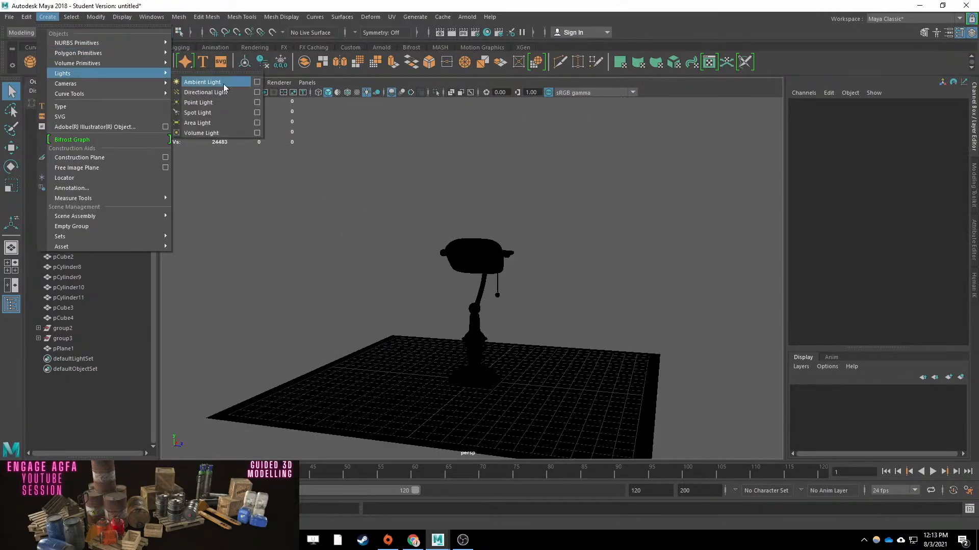
{"action": "left_click", "coordinate": [222, 86]}
{"action": "left_click", "coordinate": [244, 92]}
{"action": "left_click_drag", "start_coordinate": [697, 218], "coordinate": [509, 219], "text": "alt"}
{"action": "left_click", "coordinate": [643, 246]}
Lower the ambient light's intensity in its attributes and clear the selection.
{"action": "scroll", "coordinate": [510, 219], "scroll_direction": "up", "scroll_amount": 5}
{"action": "left_click", "coordinate": [48, 17]}
{"action": "left_click", "coordinate": [463, 121]}
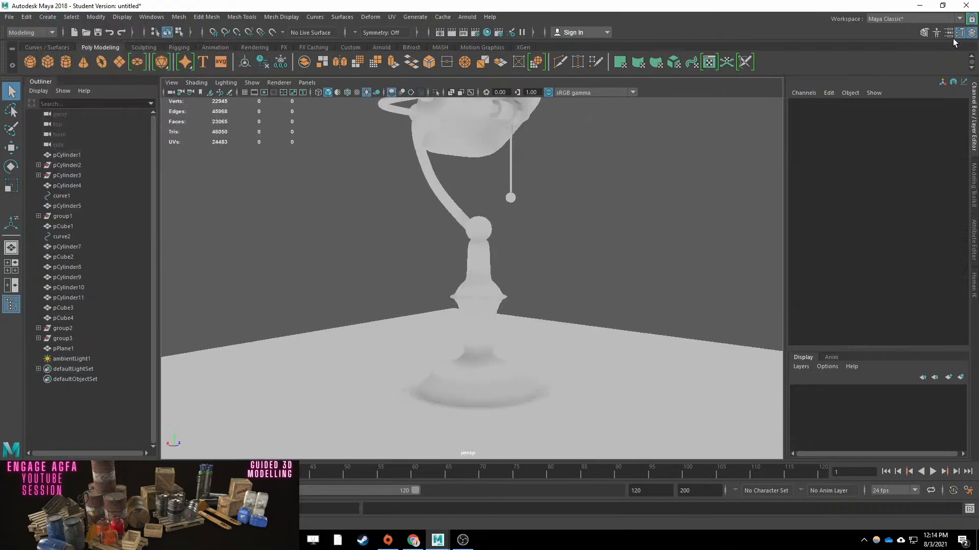
{"action": "key", "text": "ctrl+a"}
{"action": "left_click", "coordinate": [94, 359]}
{"action": "left_click_drag", "start_coordinate": [854, 226], "coordinate": [850, 226]}
{"action": "left_click", "coordinate": [601, 173]}
{"action": "left_click_drag", "start_coordinate": [601, 173], "coordinate": [558, 208], "text": "alt"}
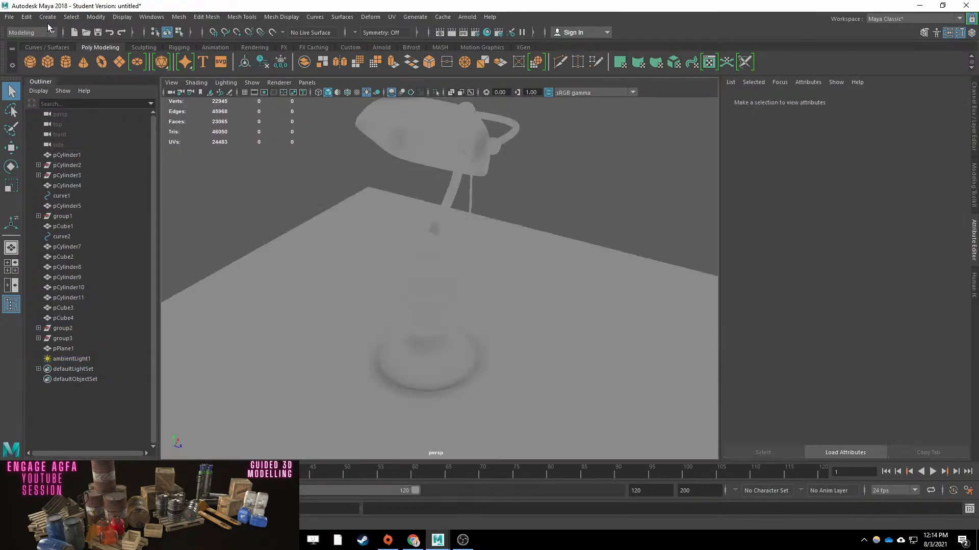
Create a point light and raise it well above the floor plane.
{"action": "left_click", "coordinate": [47, 17]}
{"action": "left_click", "coordinate": [199, 102]}
{"action": "scroll", "coordinate": [459, 255], "scroll_direction": "down", "scroll_amount": 5}
{"action": "key", "text": "w"}
{"action": "left_click_drag", "start_coordinate": [437, 285], "coordinate": [449, 107]}
{"action": "scroll", "coordinate": [593, 188], "scroll_direction": "up", "scroll_amount": 5}
{"action": "left_click_drag", "start_coordinate": [594, 188], "coordinate": [688, 143], "text": "alt"}
{"action": "left_click_drag", "start_coordinate": [688, 143], "coordinate": [677, 204], "text": "alt"}
Duplicate the point light, move the copy to the opposite side of the lamp and clear the selection.
{"action": "key", "text": "ctrl+d"}
{"action": "left_click_drag", "start_coordinate": [672, 203], "coordinate": [448, 169]}
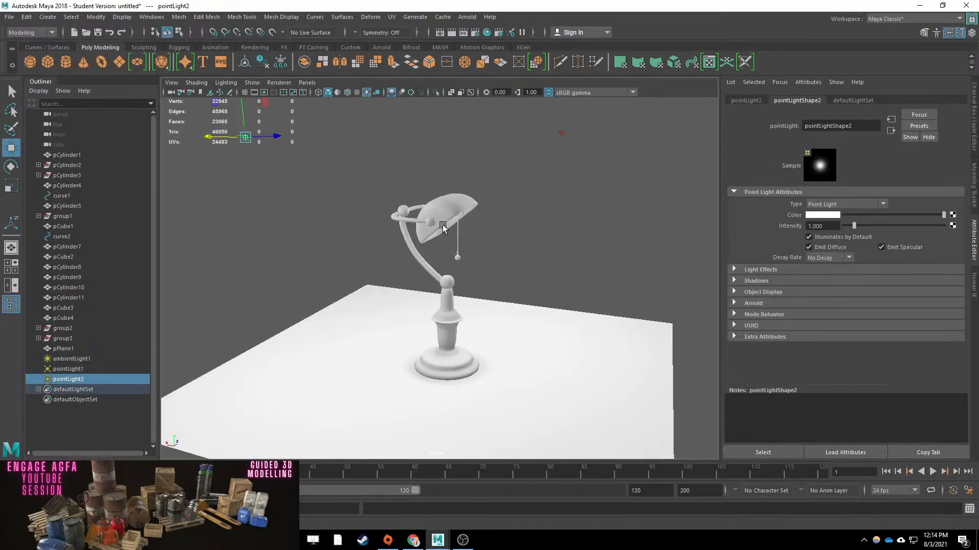
{"action": "scroll", "coordinate": [458, 245], "scroll_direction": "up", "scroll_amount": 5}
{"action": "left_click_drag", "start_coordinate": [560, 244], "coordinate": [518, 232], "text": "alt"}
{"action": "left_click", "coordinate": [517, 235]}
{"action": "left_click", "coordinate": [571, 250]}
{"action": "key", "text": "q"}
{"action": "scroll", "coordinate": [530, 240], "scroll_direction": "down", "scroll_amount": 5}
{"action": "left_click_drag", "start_coordinate": [571, 250], "coordinate": [527, 278], "text": "alt"}
Select the lamp's parts, examine their wireframe from the front and the side, and clear the selection.
{"action": "scroll", "coordinate": [527, 278], "scroll_direction": "down", "scroll_amount": 4}
{"action": "left_click", "coordinate": [438, 285]}
{"action": "left_click_drag", "start_coordinate": [372, 178], "coordinate": [450, 349]}
{"action": "left_click", "coordinate": [469, 204], "text": "shift"}
{"action": "left_click_drag", "start_coordinate": [471, 204], "coordinate": [382, 240], "text": "alt"}
{"action": "left_click", "coordinate": [382, 237], "text": "shift"}
{"action": "scroll", "coordinate": [459, 230], "scroll_direction": "up", "scroll_amount": 5}
{"action": "left_click", "coordinate": [502, 131], "text": "shift"}
{"action": "left_click_drag", "start_coordinate": [500, 236], "coordinate": [648, 241], "text": "alt"}
{"action": "scroll", "coordinate": [649, 241], "scroll_direction": "down", "scroll_amount": 4}
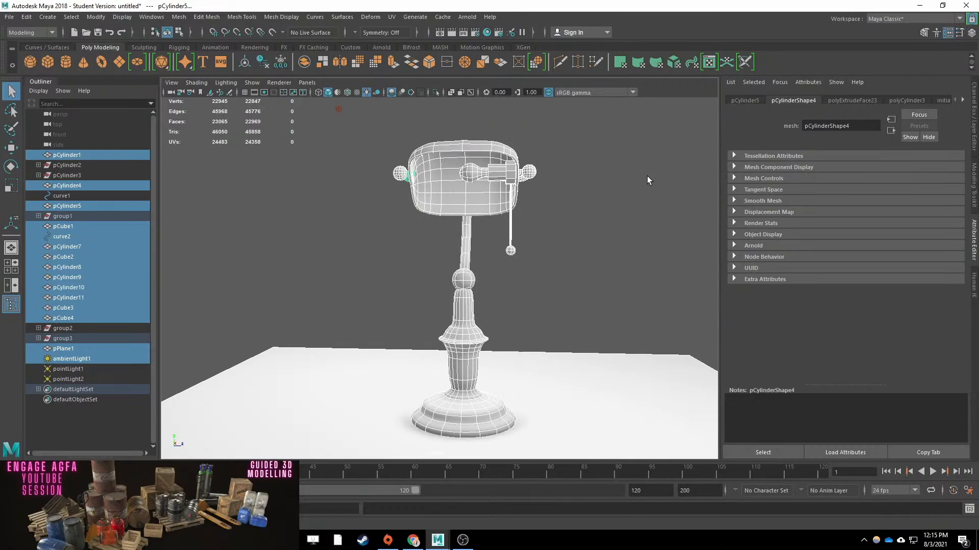
{"action": "left_click_drag", "start_coordinate": [623, 201], "coordinate": [284, 132], "text": "alt"}
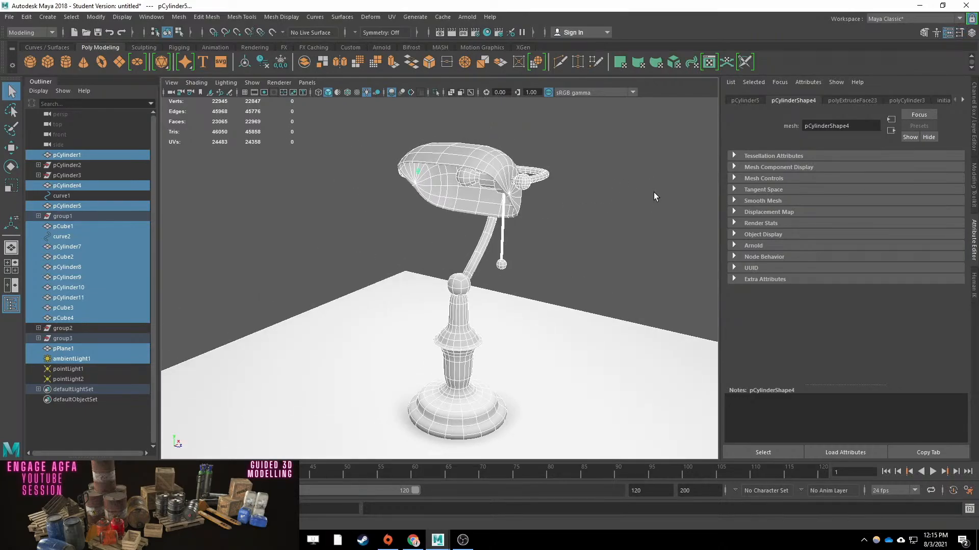
{"action": "left_click", "coordinate": [648, 214]}
{"action": "left_click_drag", "start_coordinate": [640, 229], "coordinate": [521, 227], "text": "alt"}
Select the lamp, turn on wireframe-on-shaded display and examine the model from another angle.
{"action": "left_click_drag", "start_coordinate": [557, 147], "coordinate": [305, 342]}
{"action": "left_click", "coordinate": [193, 85]}
{"action": "left_click", "coordinate": [225, 175]}
{"action": "left_click", "coordinate": [285, 209]}
{"action": "mouse_move", "coordinate": [286, 209]}
{"action": "left_mouse_down", "text": "alt"}
{"action": "mouse_move", "coordinate": [601, 231]}
{"action": "mouse_move", "coordinate": [636, 224]}
{"action": "left_mouse_up", "text": "alt"}
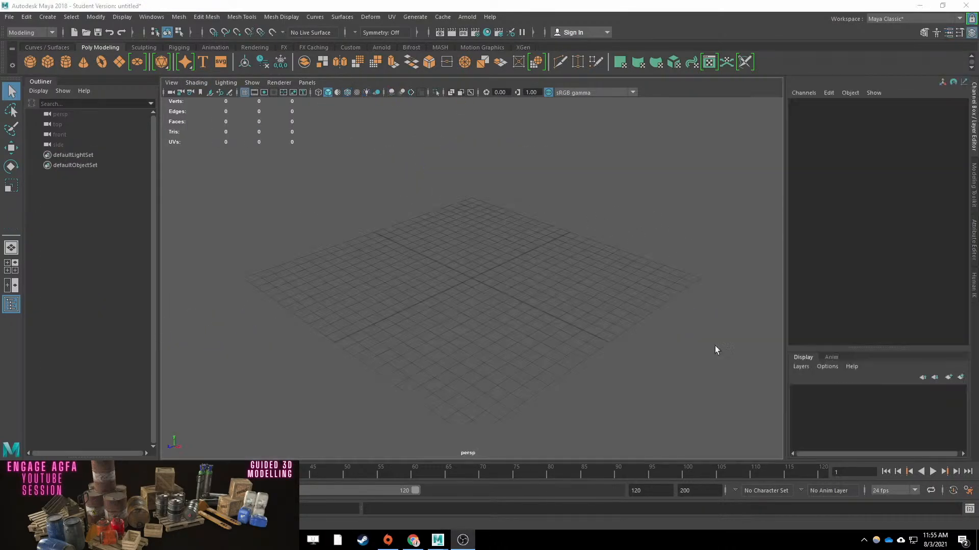
Create a cylinder scaled to 2.056 by 0.47 by 2.056 at the origin, with 18 axis subdivisions.
{"action": "left_click", "coordinate": [65, 61]}
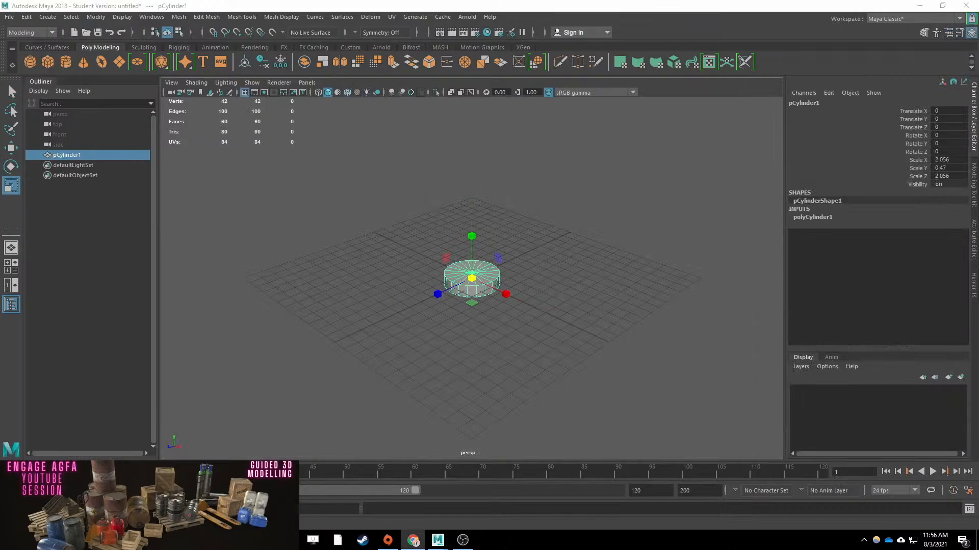
{"action": "left_click", "coordinate": [954, 217]}
{"action": "left_click", "coordinate": [949, 241]}
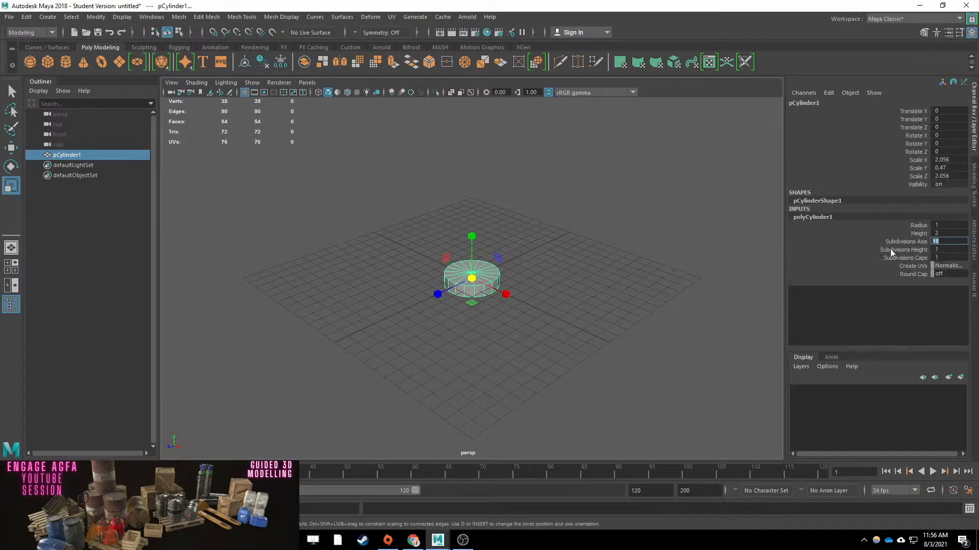
{"action": "left_click", "coordinate": [490, 273]}
{"action": "key", "text": "q"}
Switch the cylinder to face selection and select its top faces.
{"action": "right_click_drag", "start_coordinate": [496, 259], "coordinate": [493, 301]}
{"action": "left_click_drag", "start_coordinate": [461, 269], "coordinate": [502, 351]}
{"action": "scroll", "coordinate": [483, 280], "scroll_direction": "up", "scroll_amount": 6}
{"action": "left_click", "coordinate": [152, 16]}
{"action": "mouse_move", "coordinate": [199, 115]}
{"action": "left_click", "coordinate": [290, 191]}
{"action": "left_click", "coordinate": [769, 216]}
{"action": "left_click", "coordinate": [151, 17]}
{"action": "left_click", "coordinate": [329, 159]}
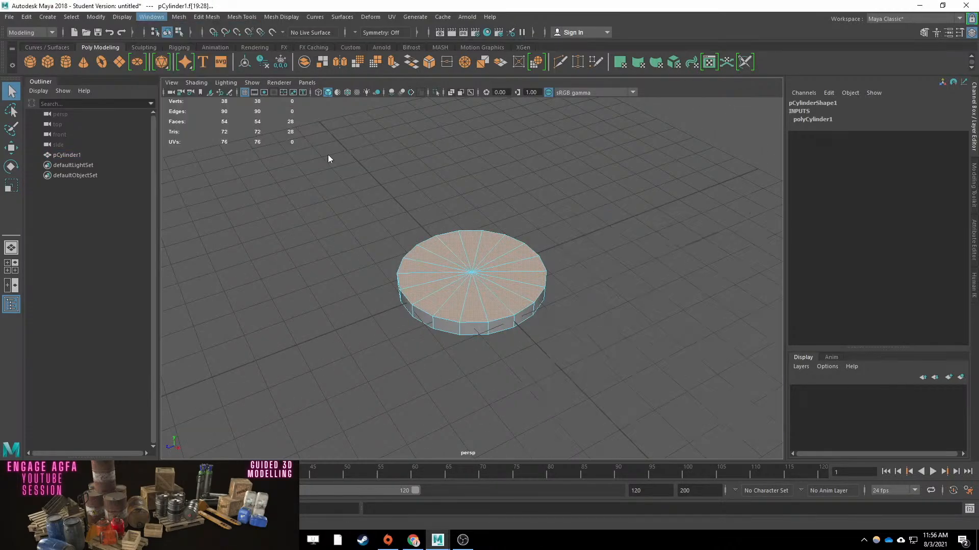
{"action": "left_click", "coordinate": [226, 270]}
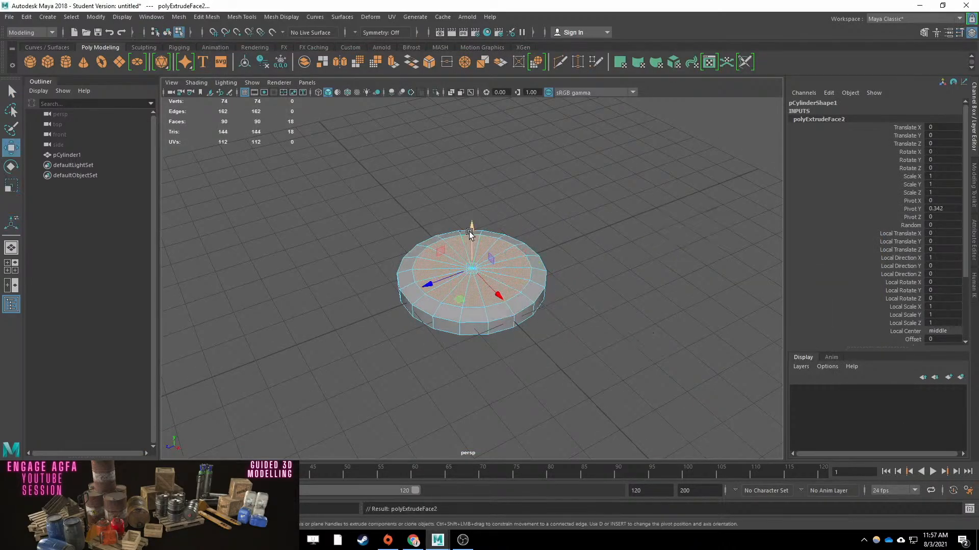
Extrude the top faces of the base, scale them inward and raise them into another tier.
{"action": "key", "text": "ctrl+e"}
{"action": "key", "text": "r"}
{"action": "left_click_drag", "start_coordinate": [469, 232], "coordinate": [456, 252]}
{"action": "key", "text": "w"}
{"action": "left_click_drag", "start_coordinate": [471, 220], "coordinate": [471, 213]}
Extrude the top faces repeatedly, scaling them inward and raising them into a narrow neck above the base.
{"action": "key", "text": "ctrl+e"}
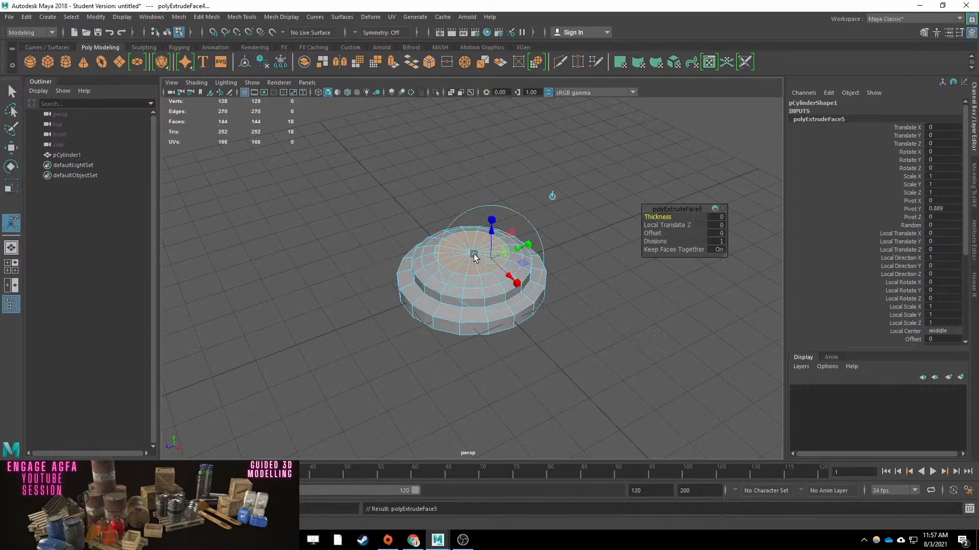
{"action": "key", "text": "r"}
{"action": "key", "text": "w"}
{"action": "left_click_drag", "start_coordinate": [472, 249], "coordinate": [452, 247]}
{"action": "key", "text": "w"}
{"action": "key", "text": "ctrl+e"}
{"action": "key", "text": "ctrl+e"}
{"action": "key", "text": "r"}
{"action": "key", "text": "w"}
{"action": "left_click_drag", "start_coordinate": [471, 209], "coordinate": [472, 199]}
Extrude the neck's top faces, widen them into a flare and raise them to start the stem.
{"action": "key", "text": "ctrl+e"}
{"action": "key", "text": "r"}
{"action": "left_click_drag", "start_coordinate": [471, 239], "coordinate": [505, 239]}
{"action": "key", "text": "w"}
{"action": "left_click_drag", "start_coordinate": [469, 195], "coordinate": [468, 176]}
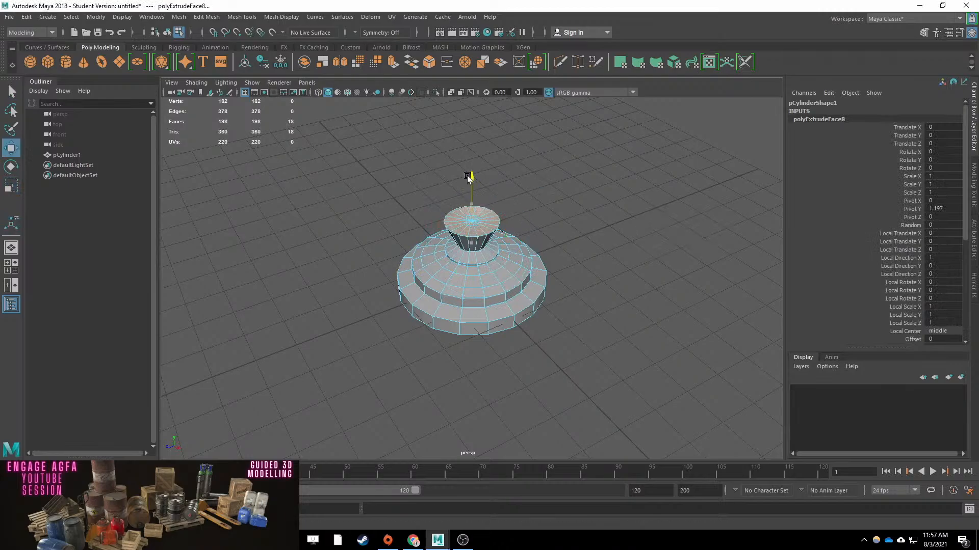
Extrude and widen the stem's top faces into a flared rim, and switch to the front view.
{"action": "key", "text": "ctrl+e"}
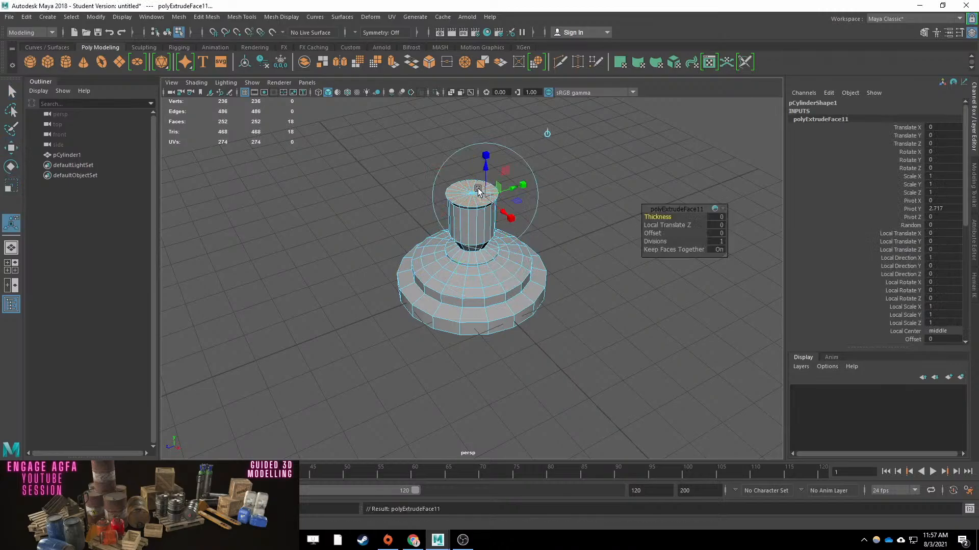
{"action": "key", "text": "r"}
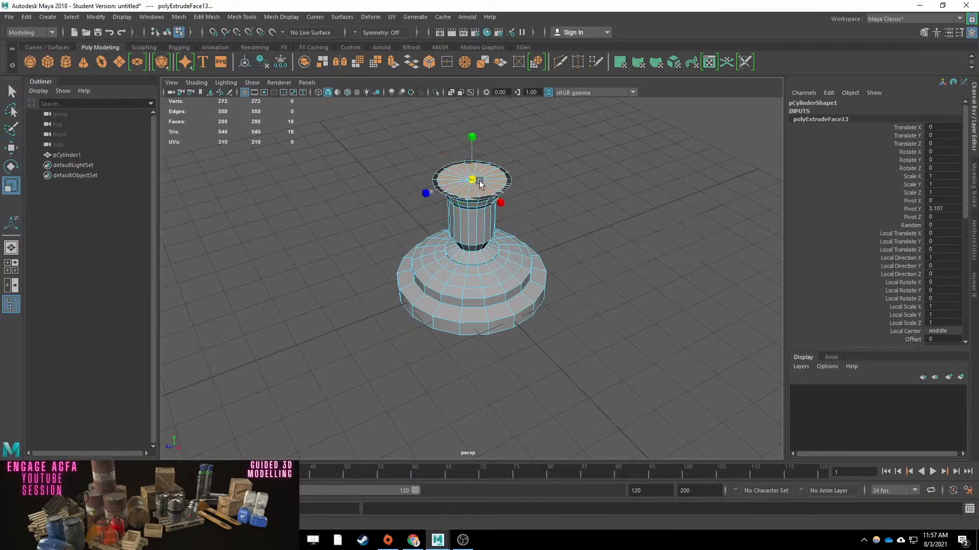
{"action": "key", "text": "space"}
{"action": "key", "text": "space"}
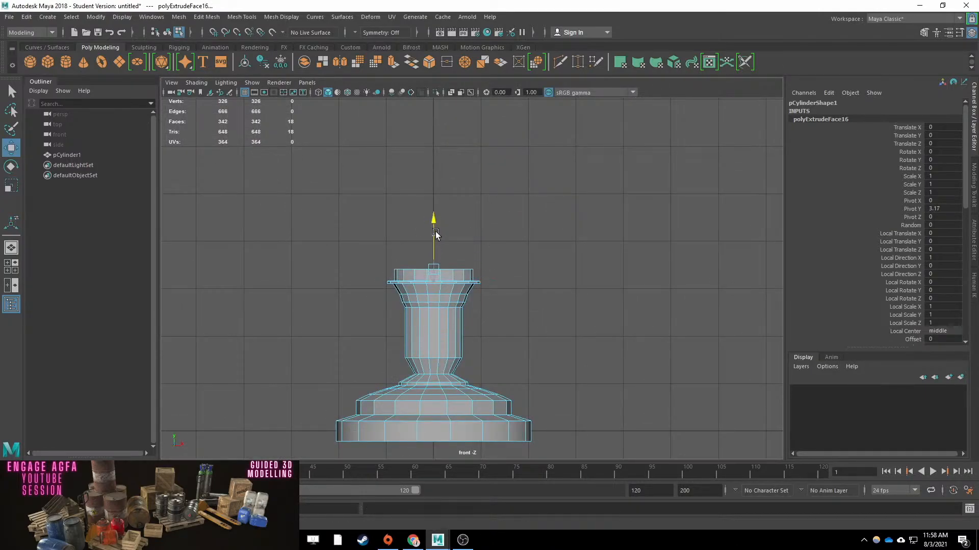
Extrude the faces above the rim and scale them inward into a rounded shoulder.
{"action": "key", "text": "ctrl+e"}
{"action": "key", "text": "r"}
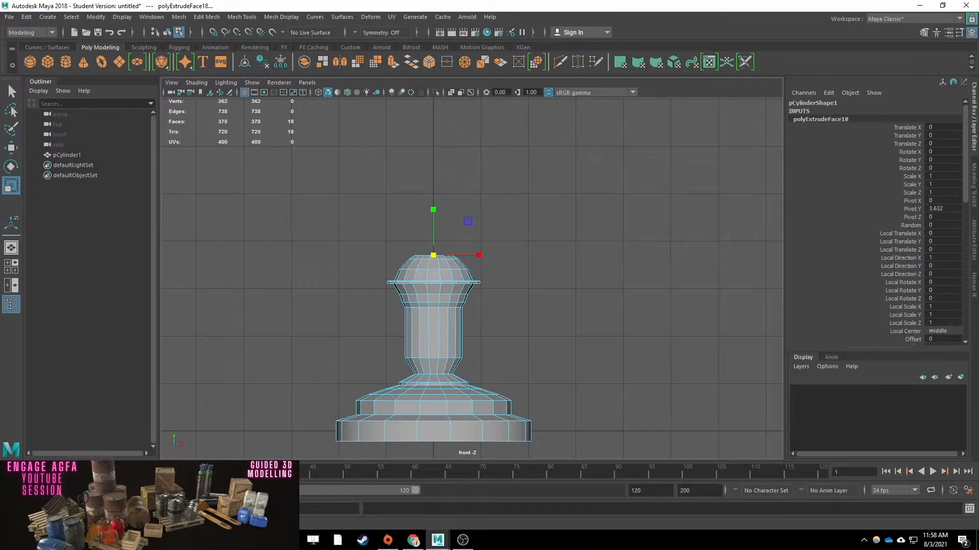
{"action": "left_click_drag", "start_coordinate": [433, 168], "coordinate": [433, 214]}
Extrude a narrow upper stem from the shoulder, taper its tip and return to object selection.
{"action": "key", "text": "ctrl+e"}
{"action": "key", "text": "w"}
{"action": "left_click_drag", "start_coordinate": [434, 235], "coordinate": [435, 180]}
{"action": "key", "text": "ctrl+e"}
{"action": "key", "text": "r"}
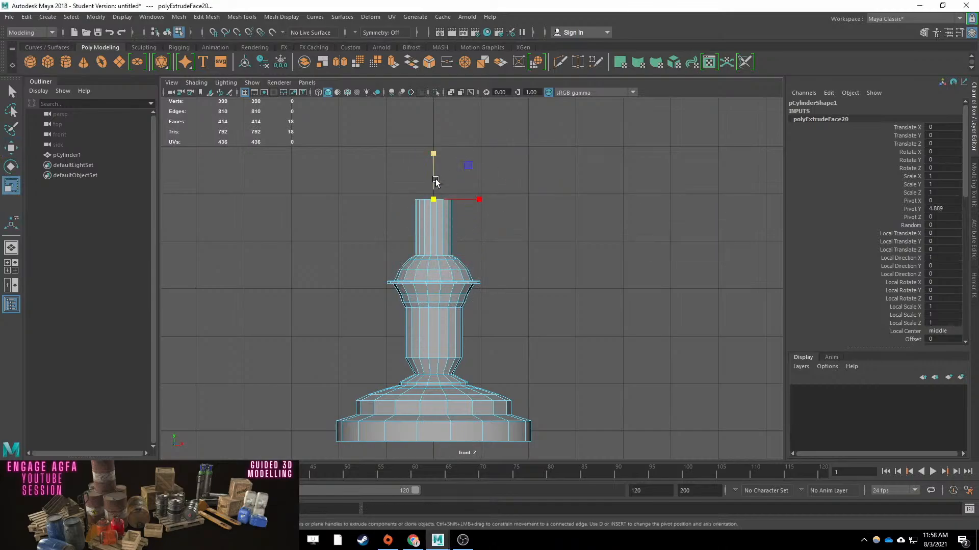
{"action": "key", "text": "q"}
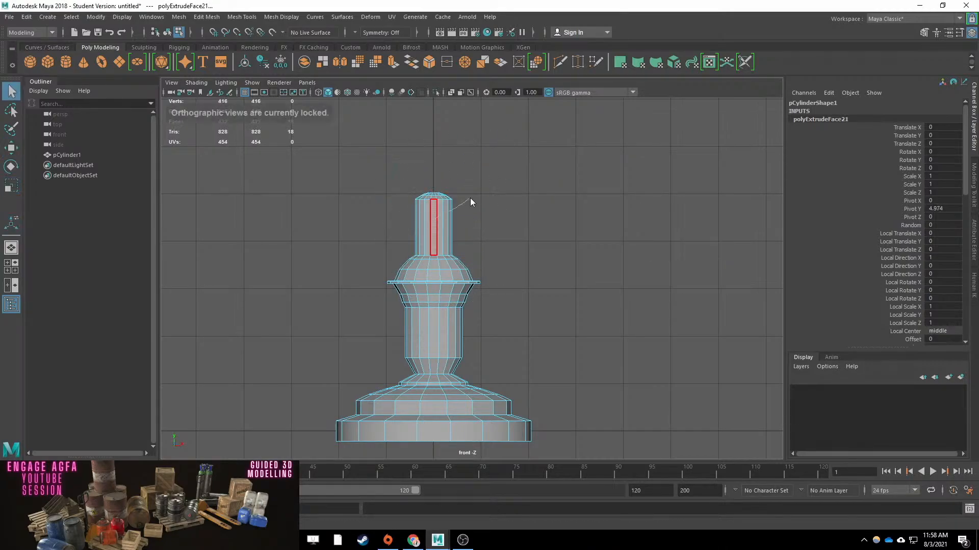
{"action": "key", "text": "F8"}
Create a second cylinder and raise it above the stem to about 9.449 in Y.
{"action": "left_click", "coordinate": [65, 62]}
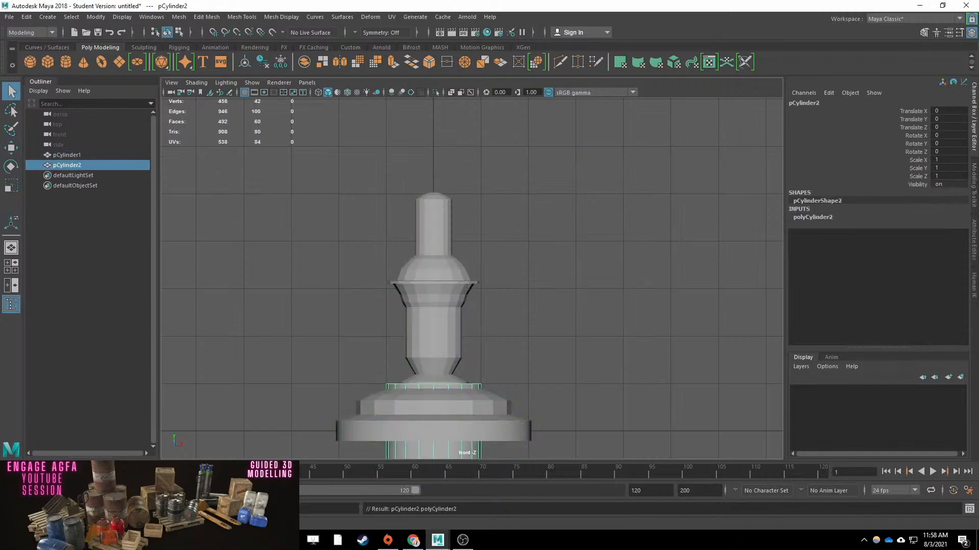
{"action": "scroll", "coordinate": [472, 278], "scroll_direction": "down", "scroll_amount": 3}
{"action": "left_click", "coordinate": [812, 217]}
{"action": "key", "text": "w"}
{"action": "left_click_drag", "start_coordinate": [452, 331], "coordinate": [451, 98]}
{"action": "middle_click_drag", "start_coordinate": [481, 194], "coordinate": [476, 272], "text": "alt"}
Rotate the second cylinder 90 degrees about the X axis.
{"action": "left_click", "coordinate": [945, 151]}
{"action": "type", "text": "9+"}
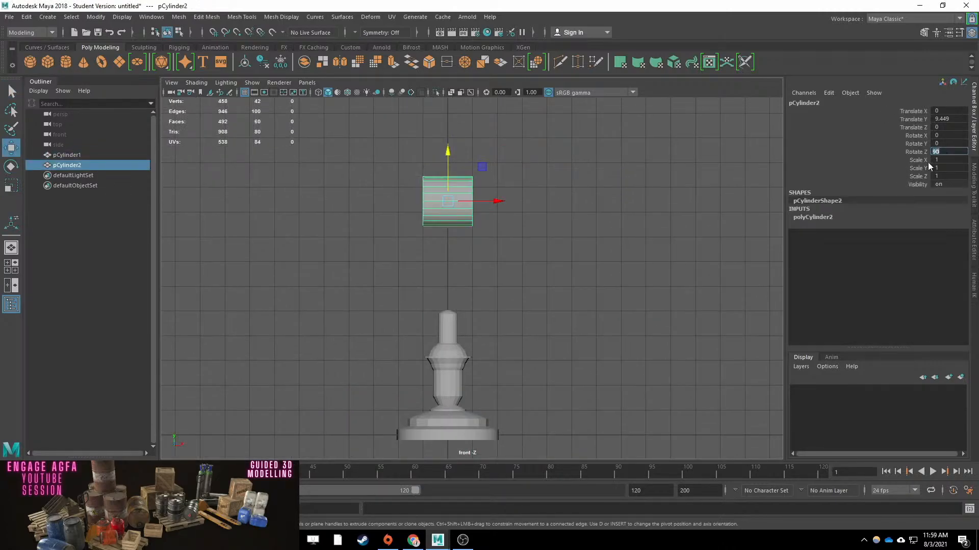
{"action": "type", "text": "90"}
{"action": "key", "text": "Return"}
{"action": "key", "text": "q"}
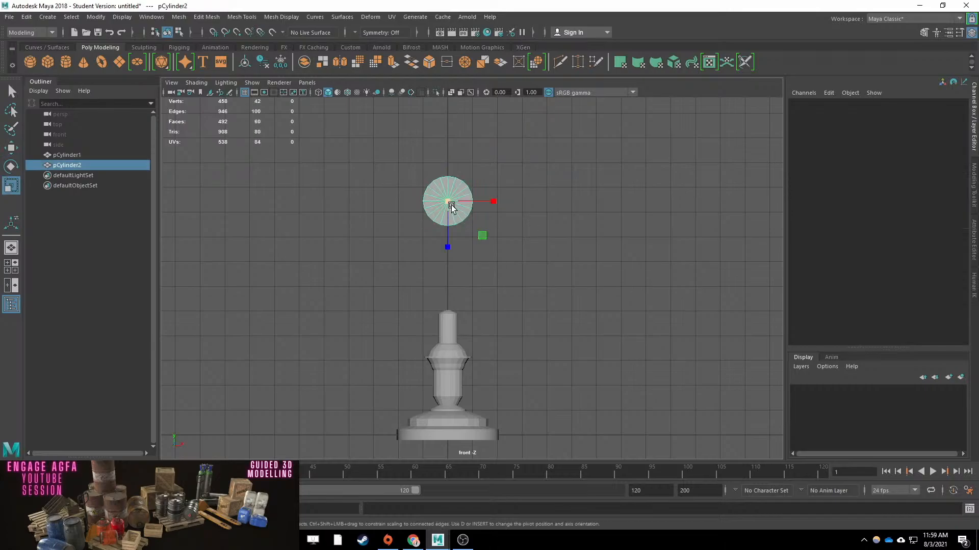
Scale the upper cylinder uniformly to about 1.404 and delete the lower half of its end caps.
{"action": "left_click", "coordinate": [502, 211]}
{"action": "key", "text": "Delete"}
{"action": "right_click_drag", "start_coordinate": [437, 185], "coordinate": [479, 172]}
{"action": "key", "text": "space"}
{"action": "left_click_drag", "start_coordinate": [660, 218], "coordinate": [632, 190], "text": "alt"}
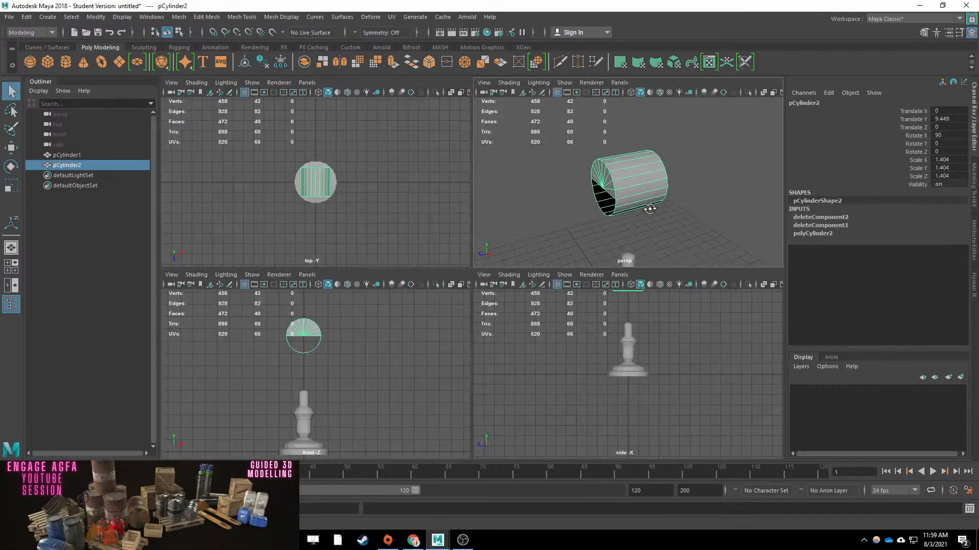
Delete the lower half of the cylinder's side faces and return to object selection.
{"action": "right_click_drag", "start_coordinate": [628, 189], "coordinate": [628, 219]}
{"action": "left_click_drag", "start_coordinate": [680, 187], "coordinate": [476, 250]}
{"action": "key", "text": "Delete"}
{"action": "right_click_drag", "start_coordinate": [630, 189], "coordinate": [670, 176]}
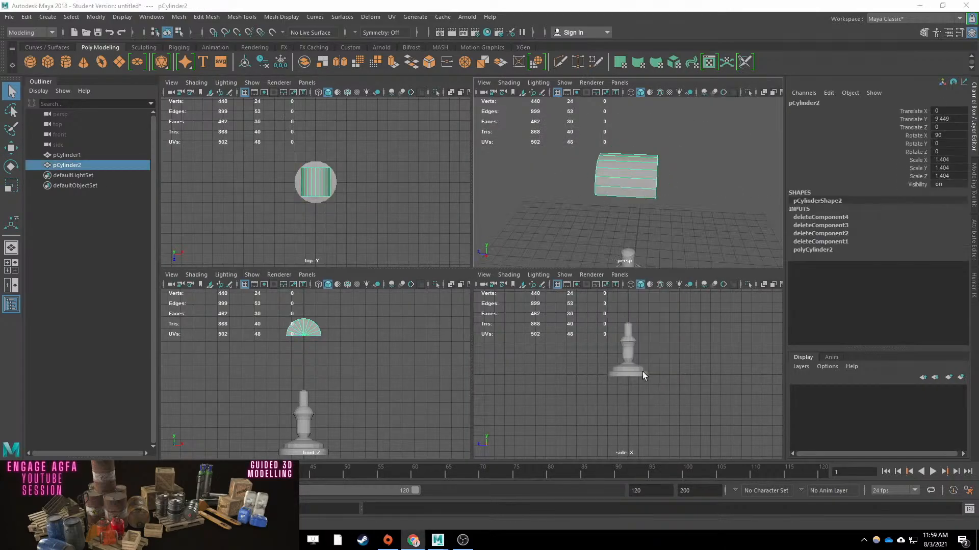
Lower the half-cylinder shade to about 8.656 in Y and lengthen it to a Y scale of about 1.732.
{"action": "middle_click_drag", "start_coordinate": [642, 372], "coordinate": [649, 425], "text": "alt"}
{"action": "scroll", "coordinate": [649, 425], "scroll_direction": "up", "scroll_amount": 1}
{"action": "key", "text": "w"}
{"action": "left_click_drag", "start_coordinate": [635, 301], "coordinate": [634, 311]}
{"action": "key", "text": "r"}
{"action": "left_click_drag", "start_coordinate": [594, 330], "coordinate": [583, 329]}
{"action": "key", "text": "e"}
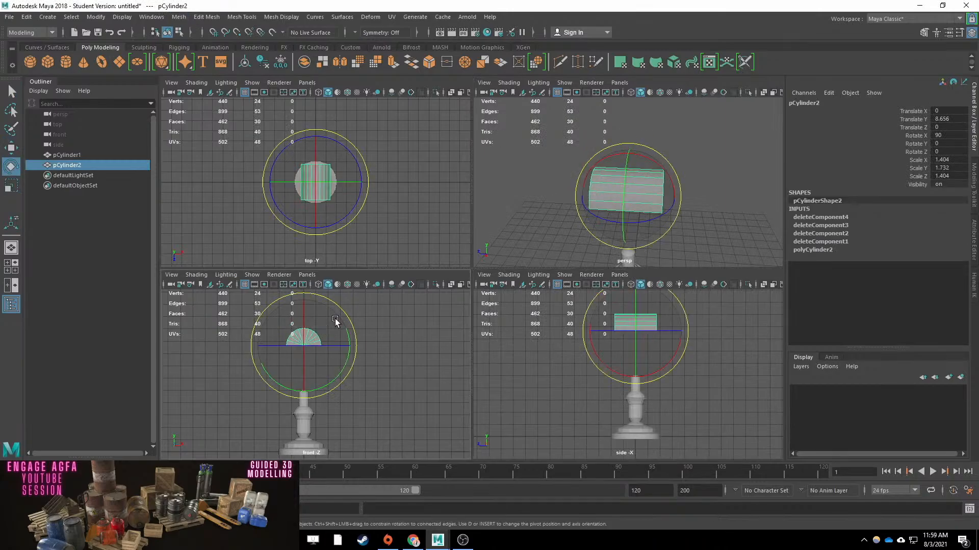
Insert three edge loops around the half-cylinder shade near its two ends.
{"action": "key", "text": "w"}
{"action": "left_click", "coordinate": [241, 17]}
{"action": "left_click", "coordinate": [263, 96]}
{"action": "left_click", "coordinate": [601, 176]}
{"action": "left_click", "coordinate": [605, 174]}
{"action": "left_click", "coordinate": [649, 185]}
{"action": "key", "text": "q"}
Try to scale up the middle band of faces on the shade.
{"action": "right_click_drag", "start_coordinate": [625, 192], "coordinate": [624, 220]}
{"action": "key", "text": "r"}
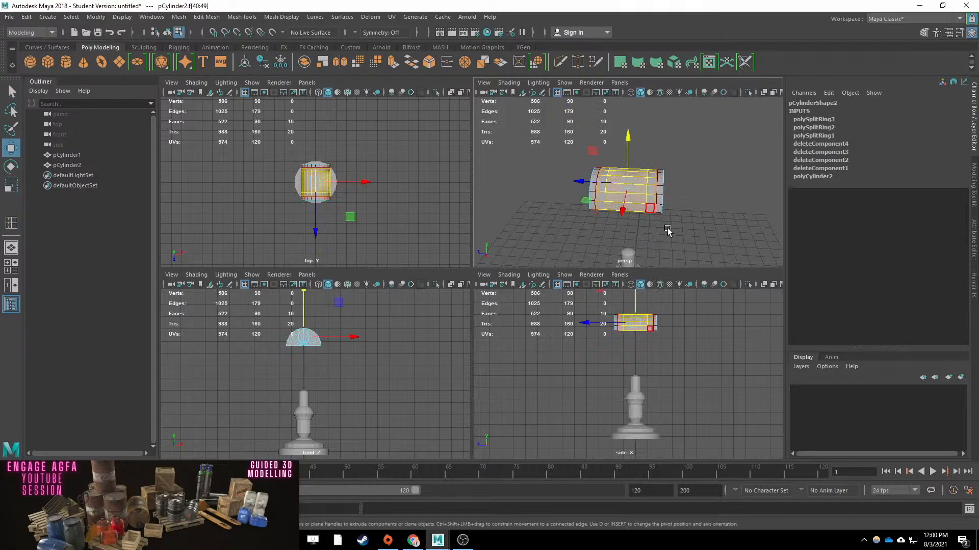
{"action": "left_click_drag", "start_coordinate": [668, 230], "coordinate": [634, 199], "text": "alt"}
{"action": "left_click_drag", "start_coordinate": [624, 157], "coordinate": [670, 184], "text": "alt"}
{"action": "scroll", "coordinate": [671, 183], "scroll_direction": "up", "scroll_amount": 5}
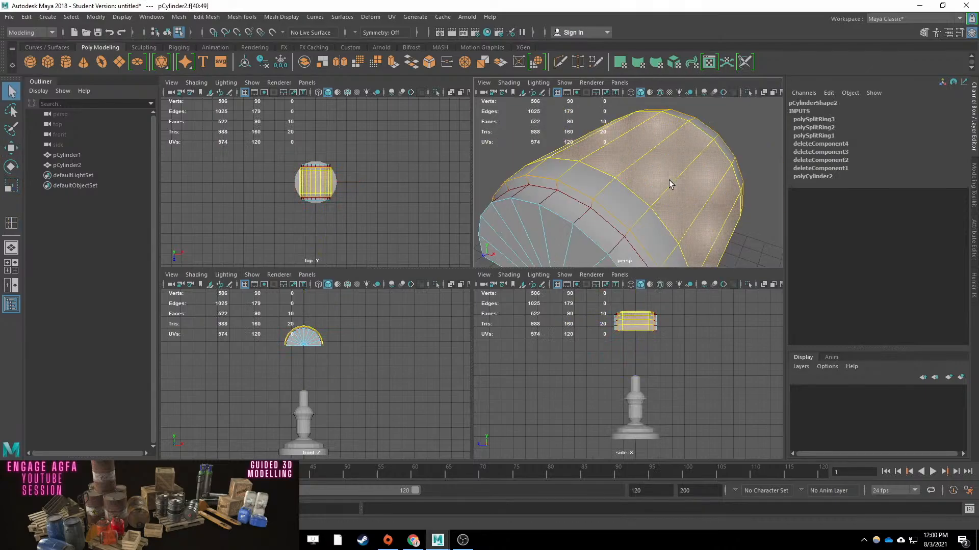
{"action": "scroll", "coordinate": [657, 178], "scroll_direction": "down", "scroll_amount": 4}
{"action": "key", "text": "ctrl+z"}
Enlarge the shade's middle band of faces and squeeze the adjoining bands slightly along its length.
{"action": "right_click_drag", "start_coordinate": [646, 175], "coordinate": [688, 160]}
{"action": "left_click_drag", "start_coordinate": [689, 160], "coordinate": [623, 183], "text": "alt"}
{"action": "right_click_drag", "start_coordinate": [623, 183], "coordinate": [628, 197]}
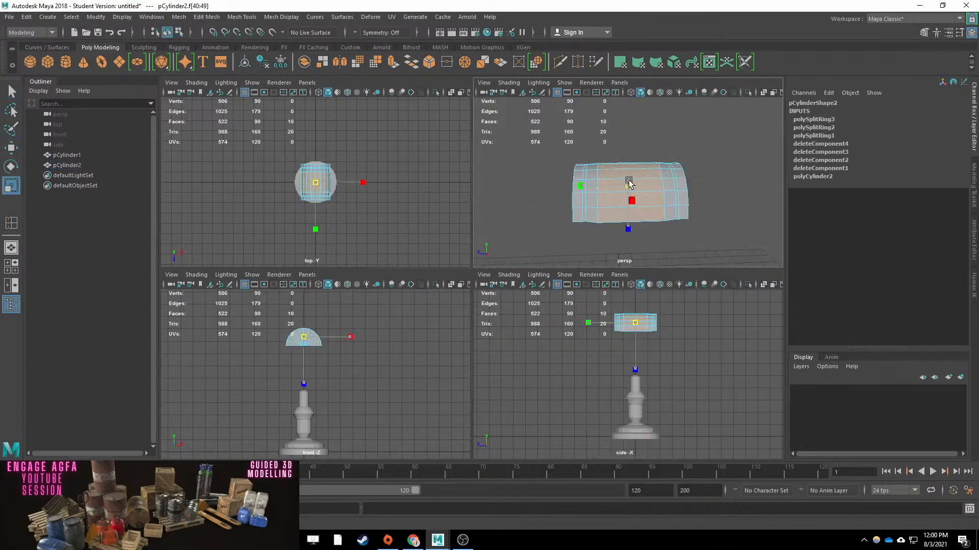
{"action": "key", "text": "q"}
{"action": "left_click", "coordinate": [590, 212]}
{"action": "left_click_drag", "start_coordinate": [627, 181], "coordinate": [631, 181]}
{"action": "left_click_drag", "start_coordinate": [582, 183], "coordinate": [585, 182]}
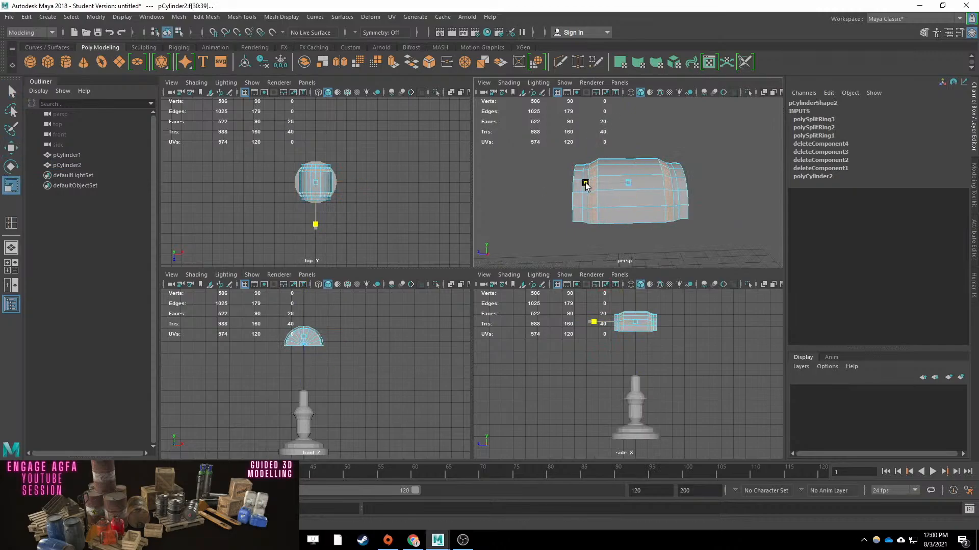
Scale the vertices at the shade's ends inward to round off its profile.
{"action": "key", "text": "q"}
{"action": "right_click_drag", "start_coordinate": [622, 161], "coordinate": [576, 161]}
{"action": "left_click_drag", "start_coordinate": [555, 229], "coordinate": [579, 164]}
{"action": "key", "text": "r"}
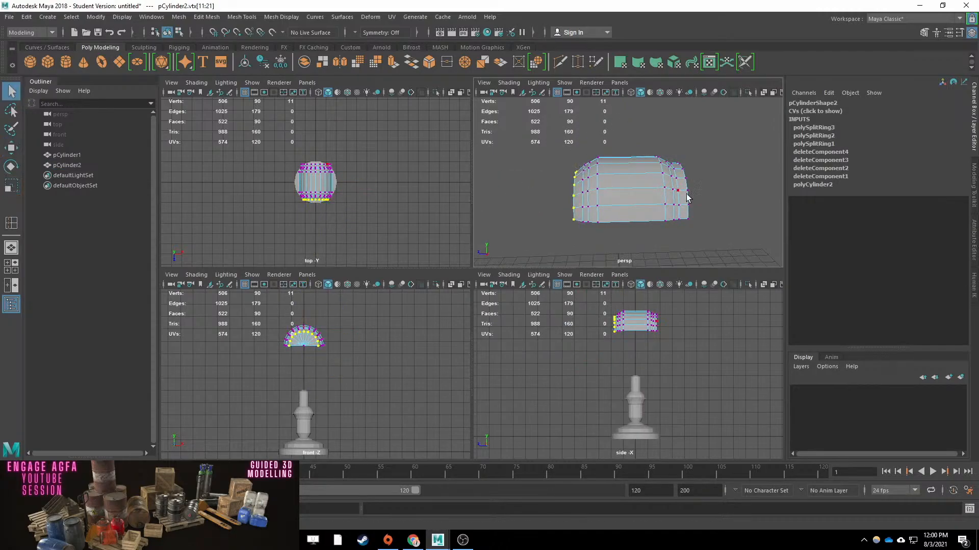
Flatten the vertices along the shade's lower edge to one level and select the vertices at both ends.
{"action": "scroll", "coordinate": [662, 327], "scroll_direction": "up", "scroll_amount": 5}
{"action": "key", "text": "w"}
{"action": "key", "text": "q"}
{"action": "double_click", "coordinate": [686, 367]}
{"action": "scroll", "coordinate": [681, 368], "scroll_direction": "up", "scroll_amount": 1}
{"action": "left_click", "coordinate": [678, 368], "text": "alt"}
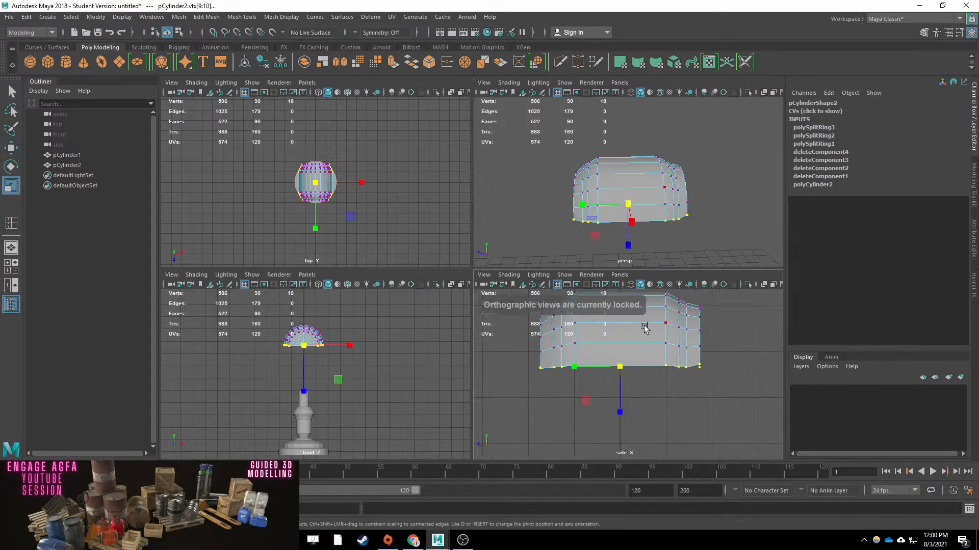
{"action": "left_click_drag", "start_coordinate": [619, 412], "coordinate": [621, 326]}
{"action": "key", "text": "w"}
{"action": "key", "text": "q"}
{"action": "middle_click_drag", "start_coordinate": [621, 330], "coordinate": [590, 353], "text": "alt"}
{"action": "left_click_drag", "start_coordinate": [682, 316], "coordinate": [665, 385]}
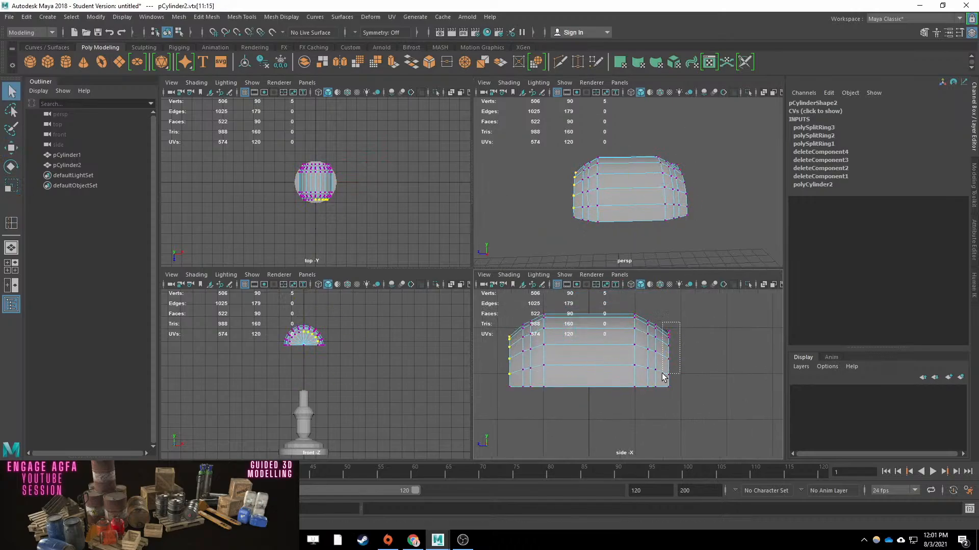
Undo the two-division edge loop split and insert a single edge loop around the middle of the shade.
{"action": "key", "text": "ctrl+z"}
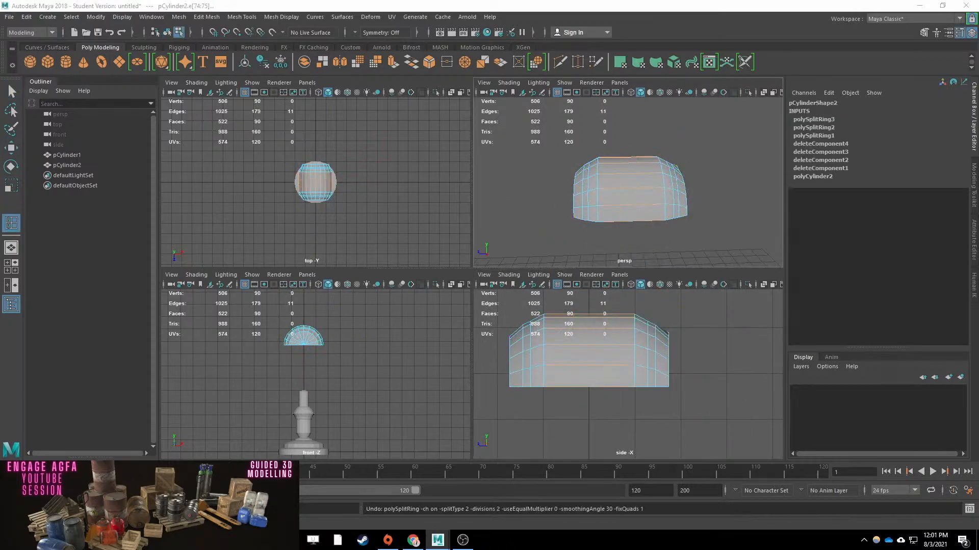
{"action": "left_click", "coordinate": [622, 338]}
{"action": "key", "text": "q"}
{"action": "key", "text": "g"}
{"action": "key", "text": "q"}
Delete the faces on one side of the shade's middle loop and duplicate the remaining half as an object.
{"action": "right_click", "coordinate": [597, 328]}
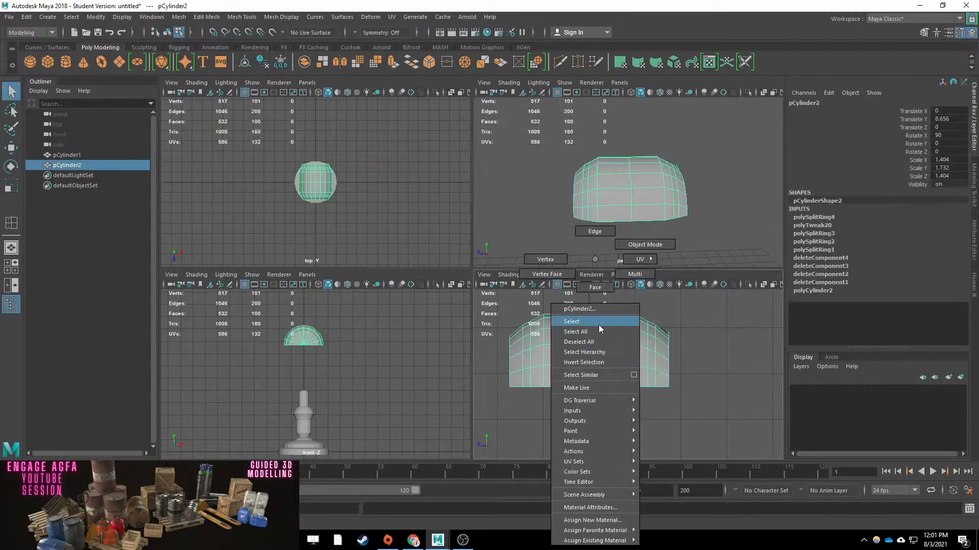
{"action": "right_click_drag", "start_coordinate": [599, 329], "coordinate": [595, 287]}
{"action": "key", "text": "Delete"}
{"action": "key", "text": "F8"}
{"action": "key", "text": "ctrl+d"}
{"action": "key", "text": "w"}
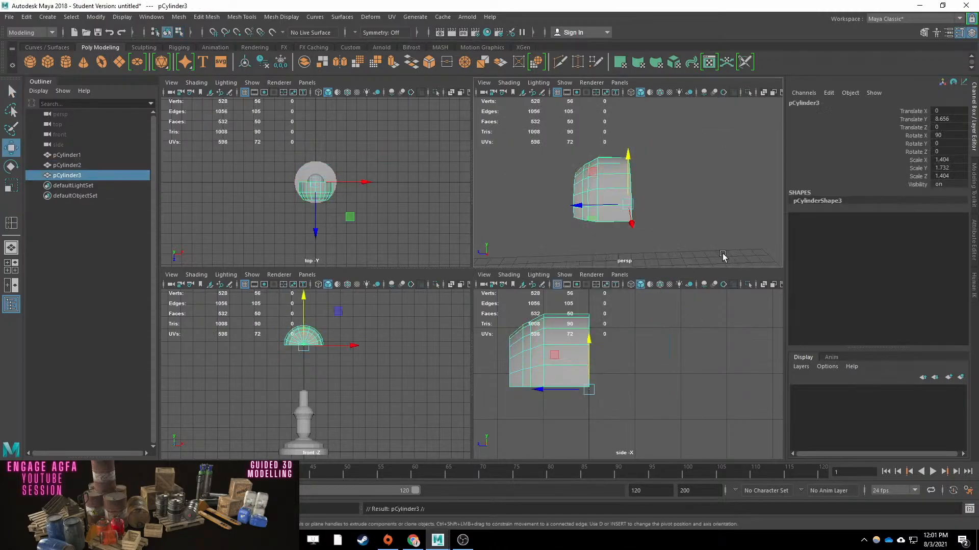
Try to mirror a shade half by setting its Z scale to -1.404.
{"action": "left_click", "coordinate": [946, 175]}
{"action": "key", "text": "Left"}
{"action": "left_click", "coordinate": [942, 176]}
{"action": "type", "text": "-"}
{"action": "key", "text": "Return"}
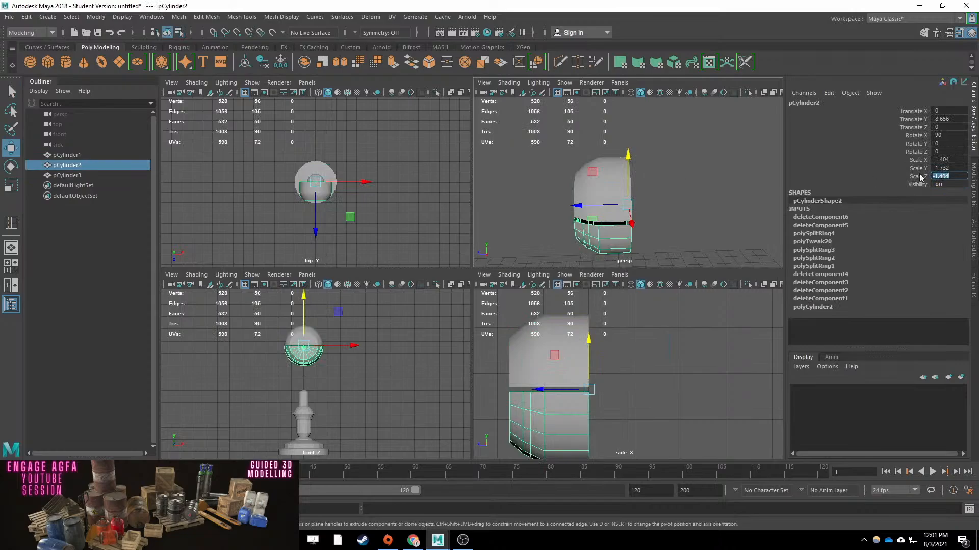
{"action": "left_click", "coordinate": [936, 177]}
{"action": "key", "text": "BackSpace"}
Mirror the shade half across its cut edge along the length and combine both halves into one mesh.
{"action": "left_click", "coordinate": [937, 160]}
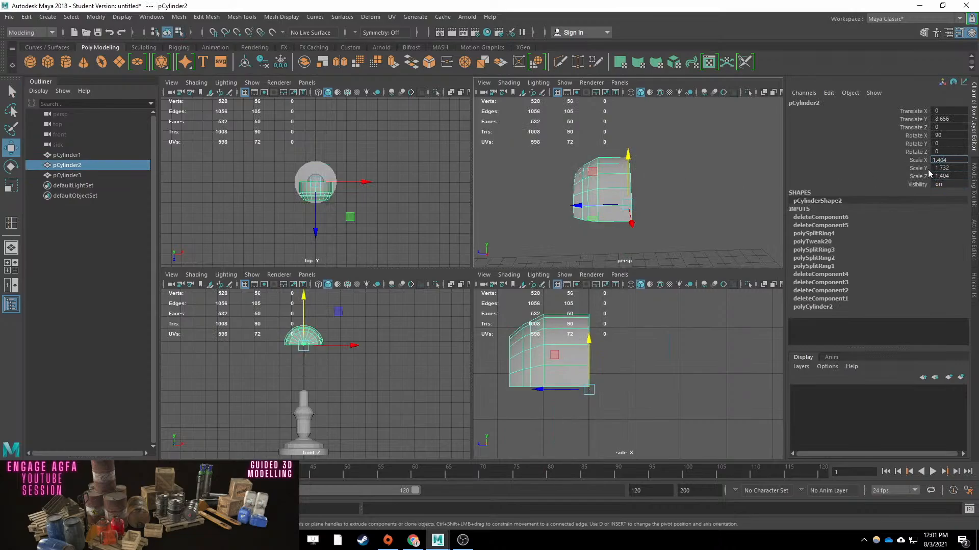
{"action": "key", "text": "Return"}
{"action": "left_click", "coordinate": [690, 183]}
{"action": "left_click_drag", "start_coordinate": [690, 184], "coordinate": [586, 214]}
{"action": "left_click", "coordinate": [178, 16]}
{"action": "left_click", "coordinate": [203, 56]}
Lengthen the combined shade to a Z scale of about 1.099.
{"action": "key", "text": "r"}
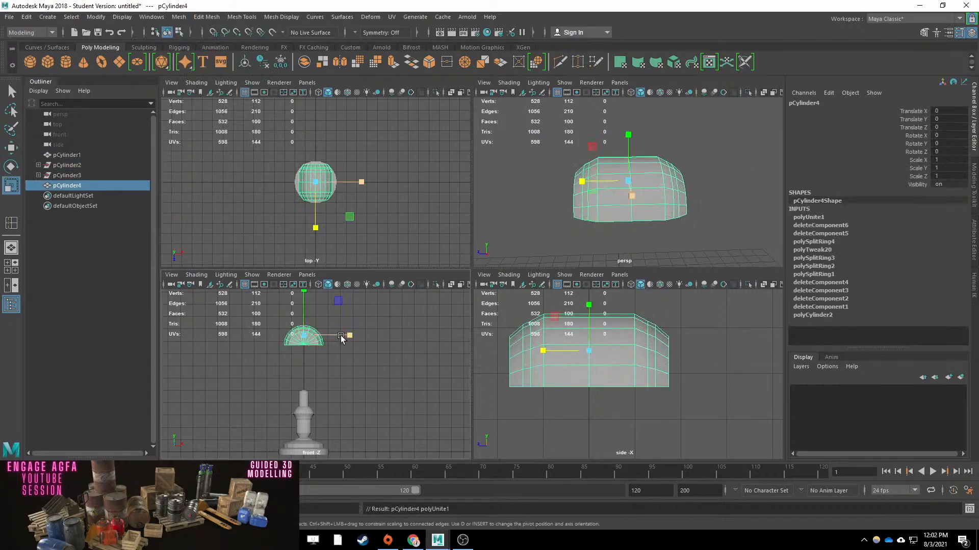
{"action": "left_click_drag", "start_coordinate": [528, 350], "coordinate": [521, 350]}
{"action": "key", "text": "q"}
Extrude the shade's faces to give it wall thickness and check it briefly in smooth preview.
{"action": "key", "text": "ctrl+e"}
{"action": "key", "text": "r"}
{"action": "left_click_drag", "start_coordinate": [641, 197], "coordinate": [632, 179], "text": "alt"}
{"action": "right_click_drag", "start_coordinate": [632, 179], "coordinate": [661, 160]}
{"action": "key", "text": "q"}
{"action": "key", "text": "3"}
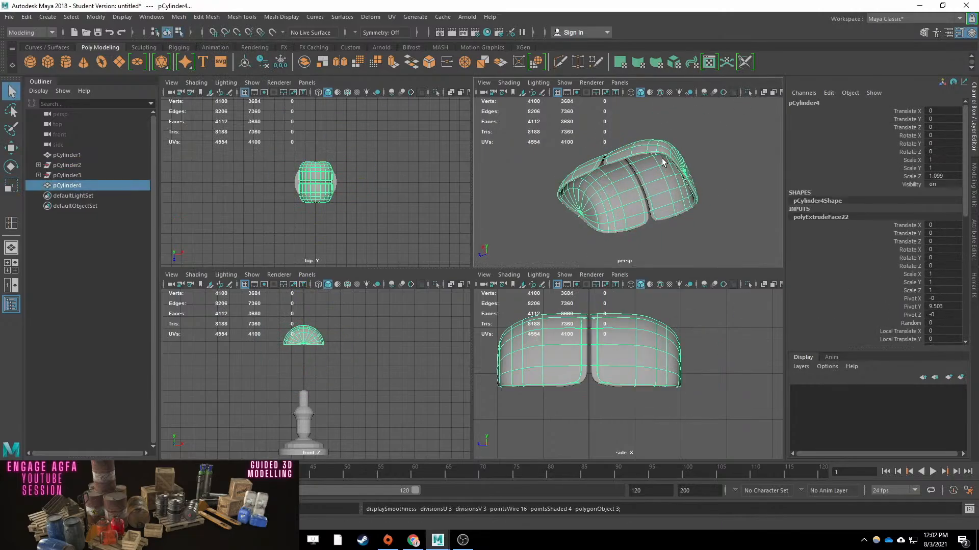
{"action": "key", "text": "1"}
Tilt the shade to about -39.763 degrees about Z and shift it to about 0.331 in X.
{"action": "key", "text": "e"}
{"action": "left_click_drag", "start_coordinate": [344, 362], "coordinate": [317, 382]}
{"action": "key", "text": "w"}
{"action": "left_click_drag", "start_coordinate": [353, 335], "coordinate": [356, 335]}
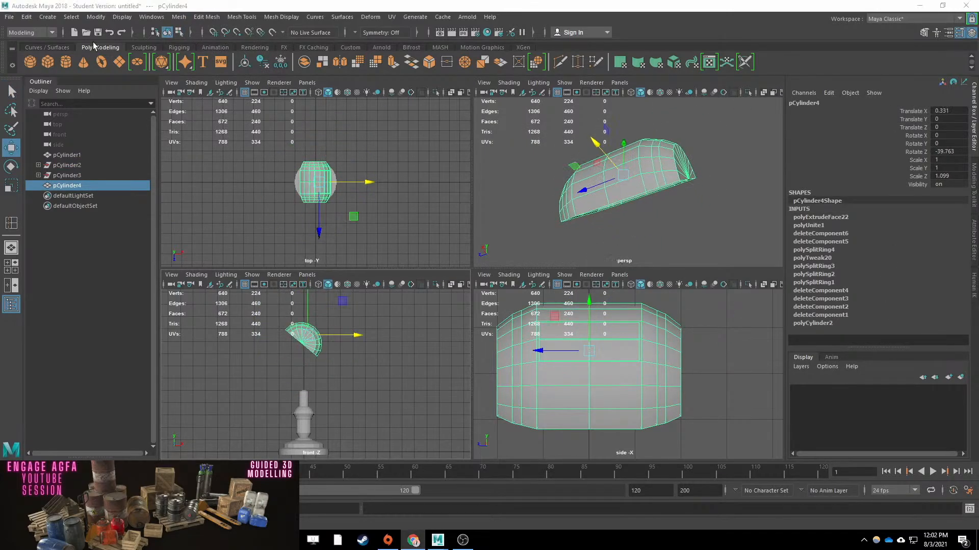
Draw an EP curve in the top view from the shade's end, bending around to the middle of its side.
{"action": "left_click", "coordinate": [47, 16]}
{"action": "mouse_move", "coordinate": [77, 96]}
{"action": "left_click", "coordinate": [204, 101]}
{"action": "scroll", "coordinate": [267, 123], "scroll_direction": "up", "scroll_amount": 3}
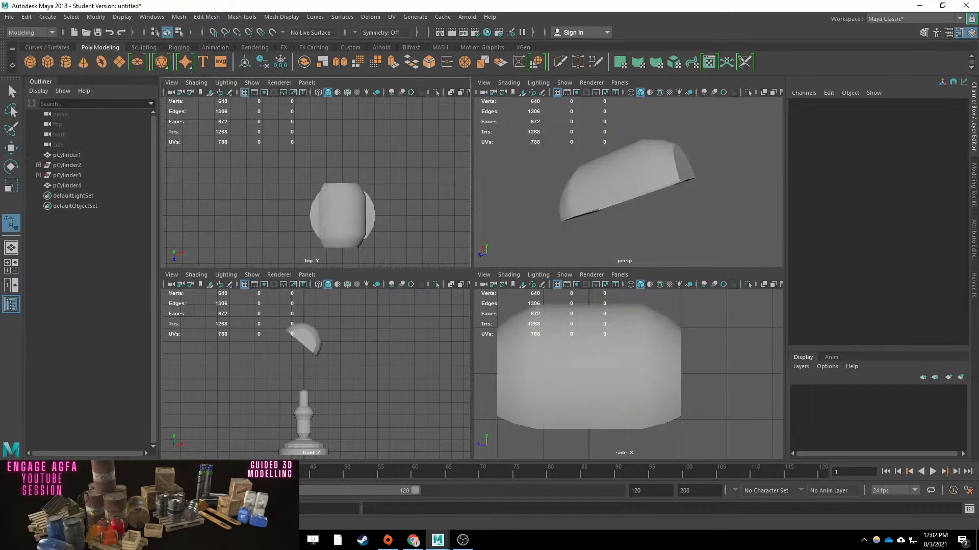
{"action": "left_click", "coordinate": [338, 176]}
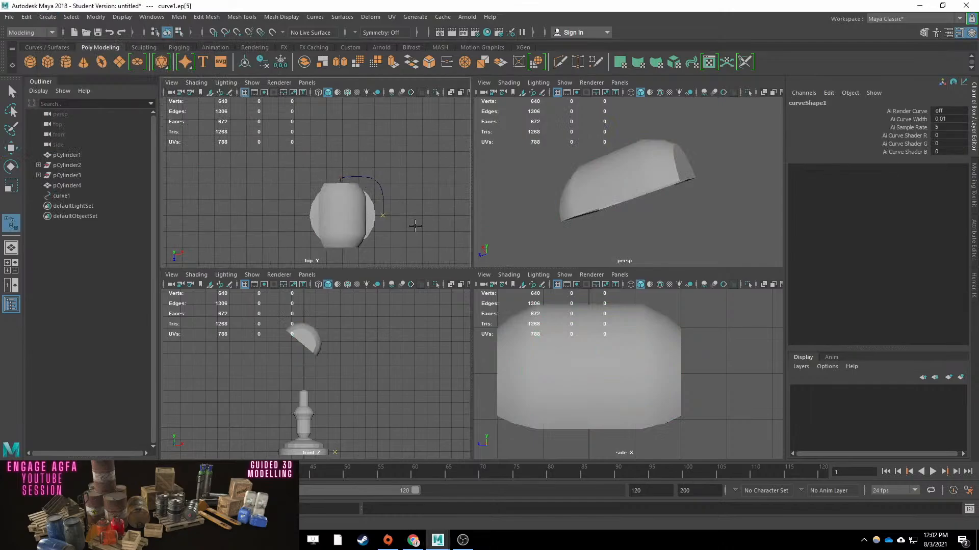
{"action": "key", "text": "Return"}
Raise the curve to about 9.403 in Y at the shade's height and shift it to about 0.186 in X.
{"action": "left_click_drag", "start_coordinate": [663, 224], "coordinate": [763, 227], "text": "alt"}
{"action": "scroll", "coordinate": [762, 228], "scroll_direction": "down", "scroll_amount": 5}
{"action": "key", "text": "w"}
{"action": "left_click_drag", "start_coordinate": [628, 206], "coordinate": [627, 163]}
{"action": "scroll", "coordinate": [528, 199], "scroll_direction": "up", "scroll_amount": 5}
{"action": "left_click_drag", "start_coordinate": [529, 199], "coordinate": [601, 178], "text": "alt"}
{"action": "left_click_drag", "start_coordinate": [631, 153], "coordinate": [631, 140]}
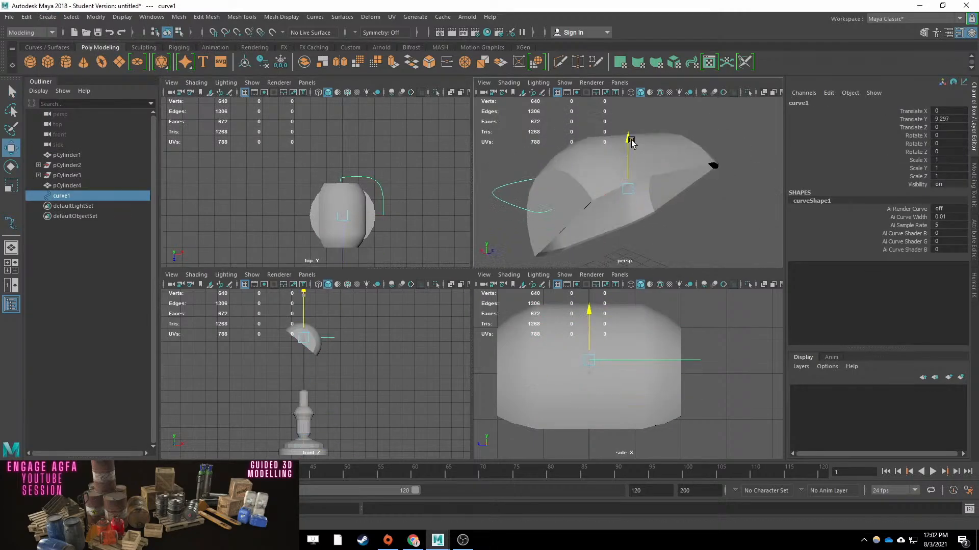
{"action": "left_click", "coordinate": [318, 285]}
{"action": "scroll", "coordinate": [305, 347], "scroll_direction": "up", "scroll_amount": 3}
{"action": "left_click_drag", "start_coordinate": [347, 372], "coordinate": [350, 371]}
Create a polygon cylinder with 8 axis subdivisions and lift it to the shade's height.
{"action": "left_click", "coordinate": [65, 62]}
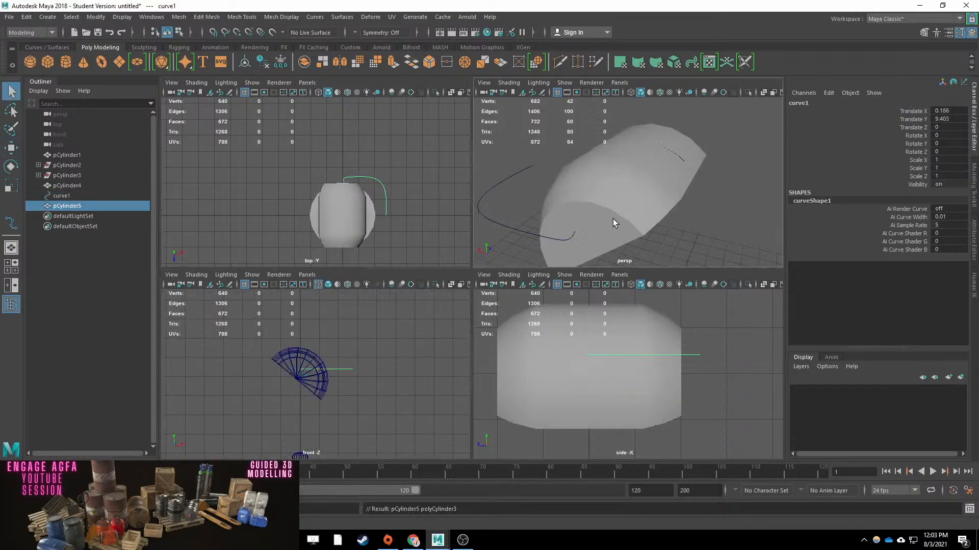
{"action": "scroll", "coordinate": [614, 223], "scroll_direction": "down", "scroll_amount": 5}
{"action": "left_click", "coordinate": [813, 217]}
{"action": "left_click", "coordinate": [949, 241]}
{"action": "left_click_drag", "start_coordinate": [628, 240], "coordinate": [632, 182]}
{"action": "type", "text": "8"}
{"action": "key", "text": "Return"}
Rotate the small cylinder 90 degrees about X and shrink it to a scale of about 0.173 at the curve's start.
{"action": "left_click", "coordinate": [940, 136]}
{"action": "type", "text": "9"}
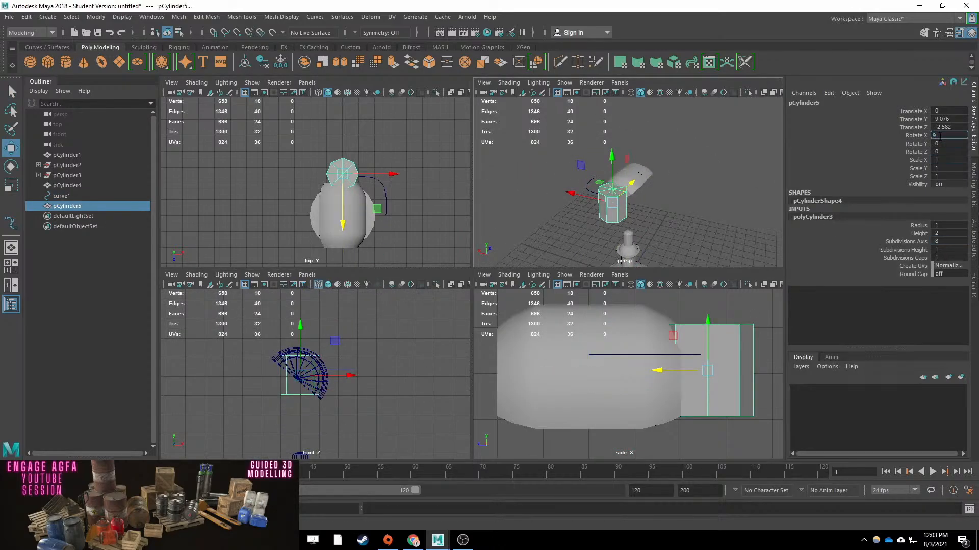
{"action": "type", "text": "0"}
{"action": "key", "text": "Return"}
{"action": "left_click_drag", "start_coordinate": [665, 370], "coordinate": [637, 370]}
{"action": "left_click_drag", "start_coordinate": [679, 331], "coordinate": [680, 316]}
{"action": "key", "text": "r"}
{"action": "left_click_drag", "start_coordinate": [680, 355], "coordinate": [614, 349]}
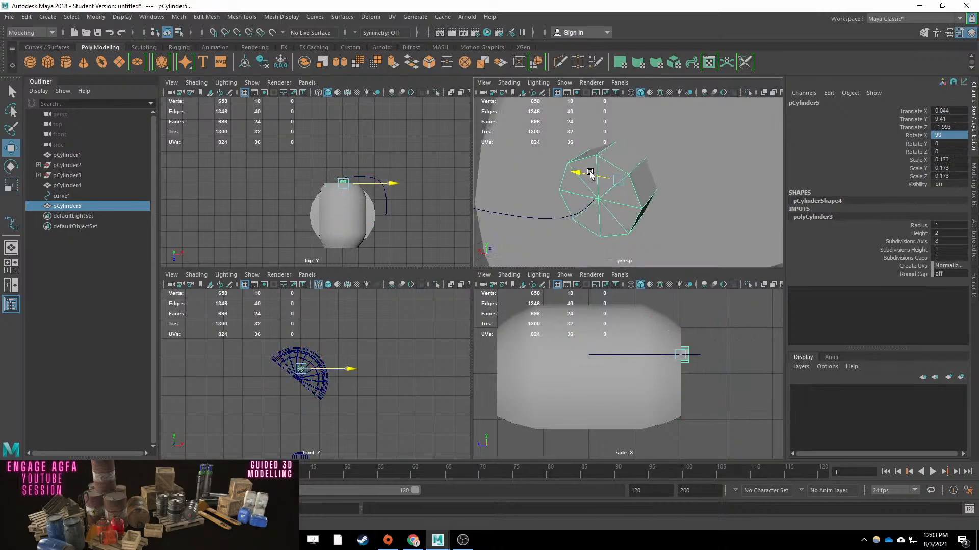
Try to extrude the small cylinder's cap faces along the curve.
{"action": "key", "text": "q"}
{"action": "right_click_drag", "start_coordinate": [631, 202], "coordinate": [631, 227]}
{"action": "left_click_drag", "start_coordinate": [607, 224], "coordinate": [571, 212]}
{"action": "left_click", "coordinate": [536, 218], "text": "shift"}
{"action": "scroll", "coordinate": [536, 218], "scroll_direction": "down", "scroll_amount": 6}
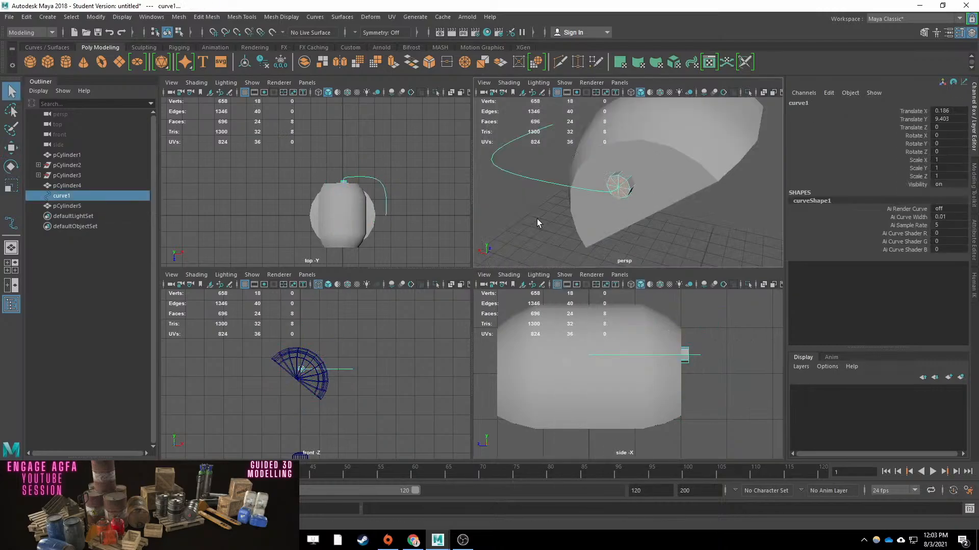
{"action": "key", "text": "ctrl+e"}
{"action": "left_click_drag", "start_coordinate": [704, 170], "coordinate": [780, 164]}
{"action": "key", "text": "q"}
{"action": "left_click_drag", "start_coordinate": [548, 204], "coordinate": [653, 164], "text": "alt"}
{"action": "key", "text": "ctrl+z"}
{"action": "key", "text": "ctrl+z"}
{"action": "key", "text": "ctrl+z"}
{"action": "key", "text": "ctrl+z"}
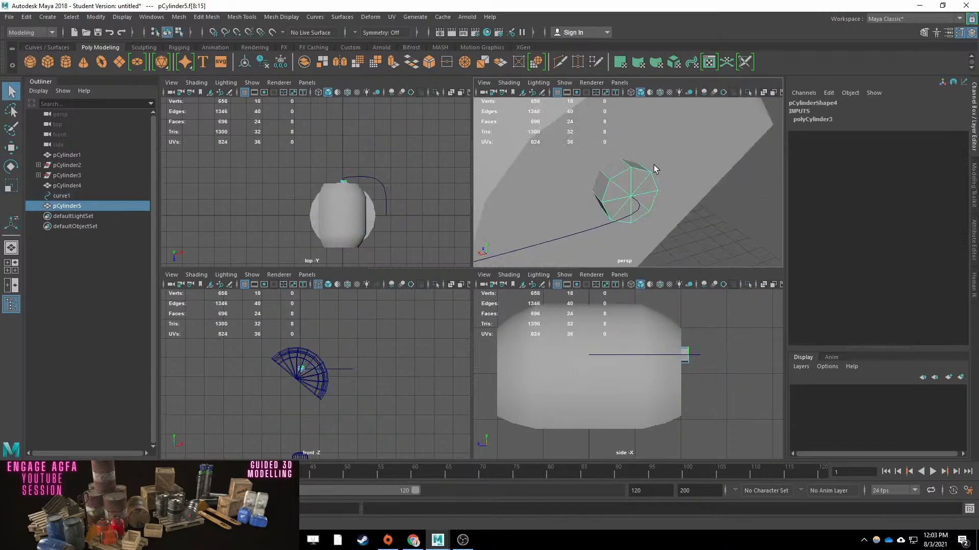
{"action": "key", "text": "ctrl+z"}
{"action": "key", "text": "ctrl+z"}
{"action": "key", "text": "ctrl+z"}
Nudge the cylinder onto the curve's start and extrude its cap faces along the curve with enough divisions for a smooth arm.
{"action": "left_click_drag", "start_coordinate": [589, 195], "coordinate": [586, 195]}
{"action": "right_click_drag", "start_coordinate": [631, 202], "coordinate": [635, 224]}
{"action": "left_click_drag", "start_coordinate": [653, 220], "coordinate": [600, 164]}
{"action": "left_click", "coordinate": [565, 236], "text": "shift"}
{"action": "key", "text": "ctrl+e"}
{"action": "left_click_drag", "start_coordinate": [706, 172], "coordinate": [770, 169]}
{"action": "key", "text": "q"}
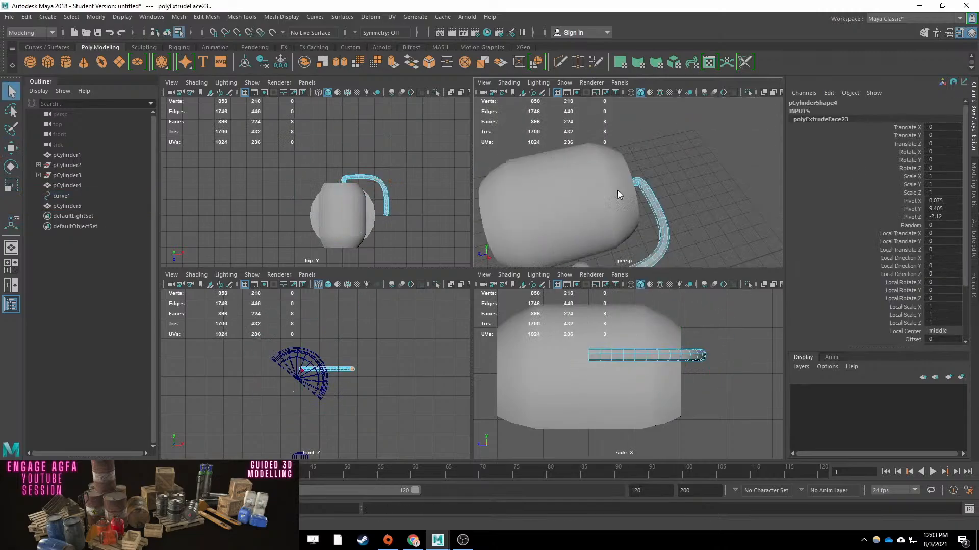
Duplicate the support arm inside a group and mirror it to the shade's other side with a Z scale of -1.
{"action": "key", "text": "w"}
{"action": "key", "text": "ctrl+shift+d"}
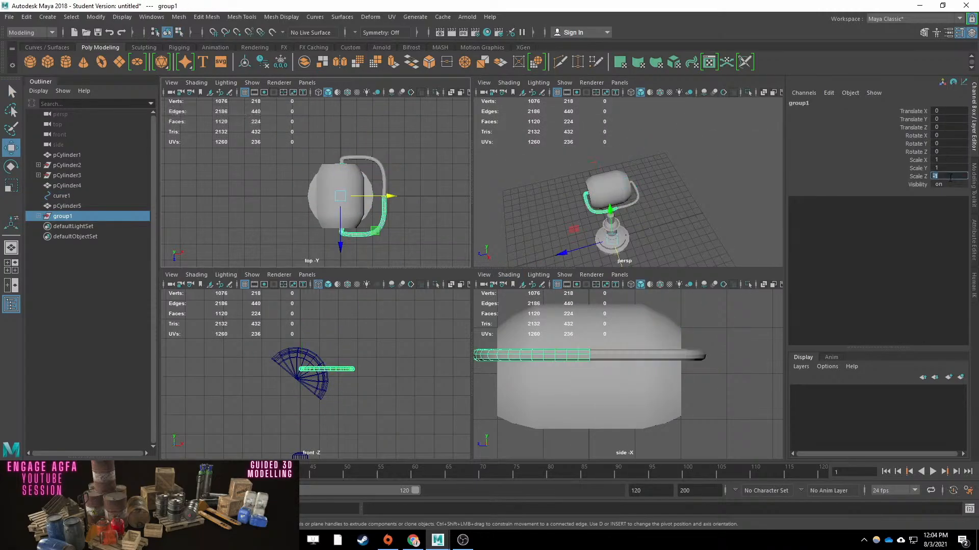
{"action": "left_click", "coordinate": [504, 218]}
Create a cube where the two arms meet, at about 2.77 in X and 9.427 in Y, and smooth it into a ball scaled to about 0.894.
{"action": "left_click", "coordinate": [47, 62]}
{"action": "left_click_drag", "start_coordinate": [610, 199], "coordinate": [606, 158]}
{"action": "mouse_move", "coordinate": [343, 369]}
{"action": "left_mouse_down"}
{"action": "mouse_move", "coordinate": [396, 369]}
{"action": "mouse_move", "coordinate": [347, 368]}
{"action": "left_mouse_up"}
{"action": "left_click", "coordinate": [179, 16]}
{"action": "left_click", "coordinate": [190, 112]}
{"action": "key", "text": "r"}
{"action": "key", "text": "q"}
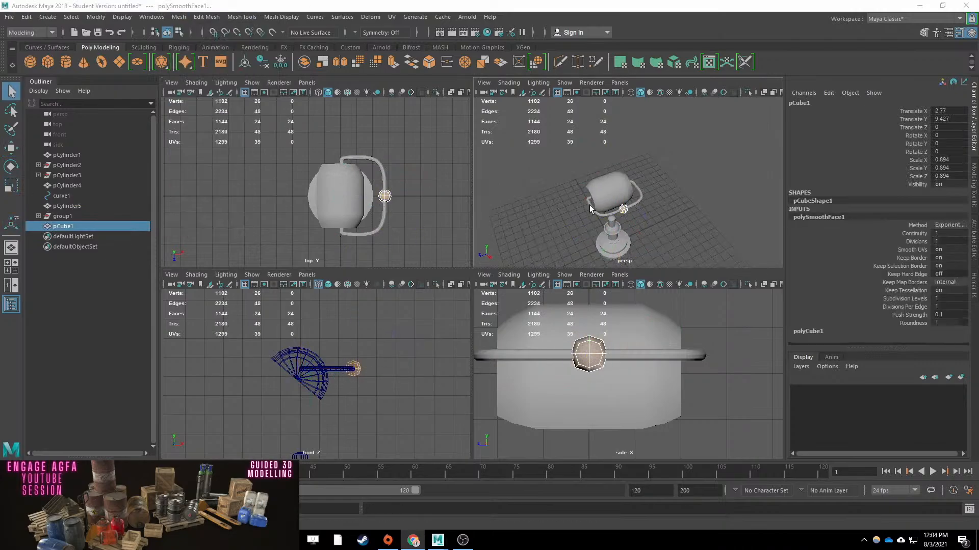
Draw an EP curve in the front view from just above the stem up to the ball joint.
{"action": "middle_click_drag", "start_coordinate": [352, 398], "coordinate": [357, 367], "text": "alt"}
{"action": "left_click", "coordinate": [357, 367]}
{"action": "left_click", "coordinate": [47, 17]}
{"action": "mouse_move", "coordinate": [66, 93]}
{"action": "left_click", "coordinate": [192, 112]}
{"action": "middle_click_drag", "start_coordinate": [311, 423], "coordinate": [313, 398], "text": "alt"}
{"action": "left_click", "coordinate": [316, 388]}
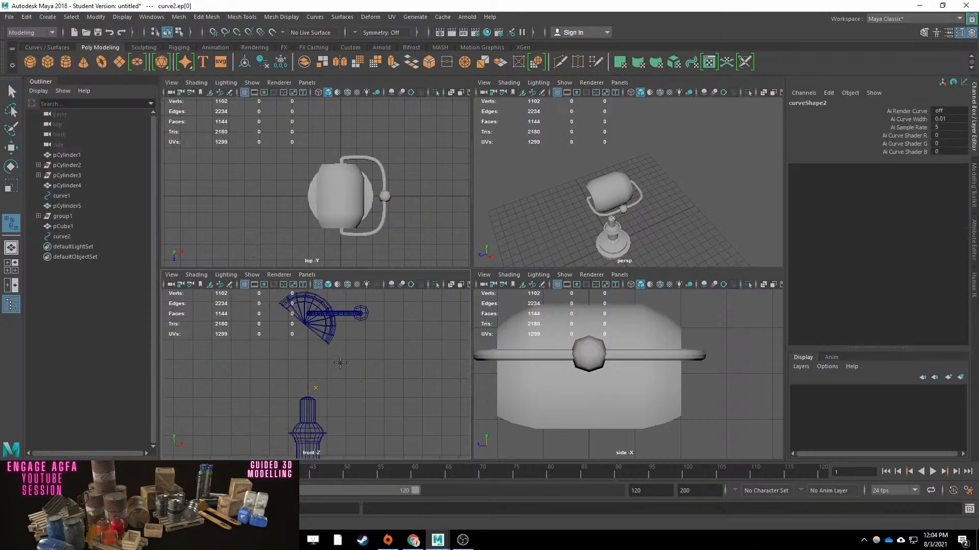
{"action": "left_click", "coordinate": [362, 314]}
{"action": "key", "text": "Return"}
Create an 8-sided polygon cylinder above the stem at about 5.573 in Y, scaled to about 0.154.
{"action": "left_click", "coordinate": [65, 62]}
{"action": "key", "text": "w"}
{"action": "left_click_drag", "start_coordinate": [611, 217], "coordinate": [608, 180]}
{"action": "key", "text": "r"}
{"action": "left_click_drag", "start_coordinate": [308, 387], "coordinate": [271, 386]}
{"action": "left_click", "coordinate": [821, 218]}
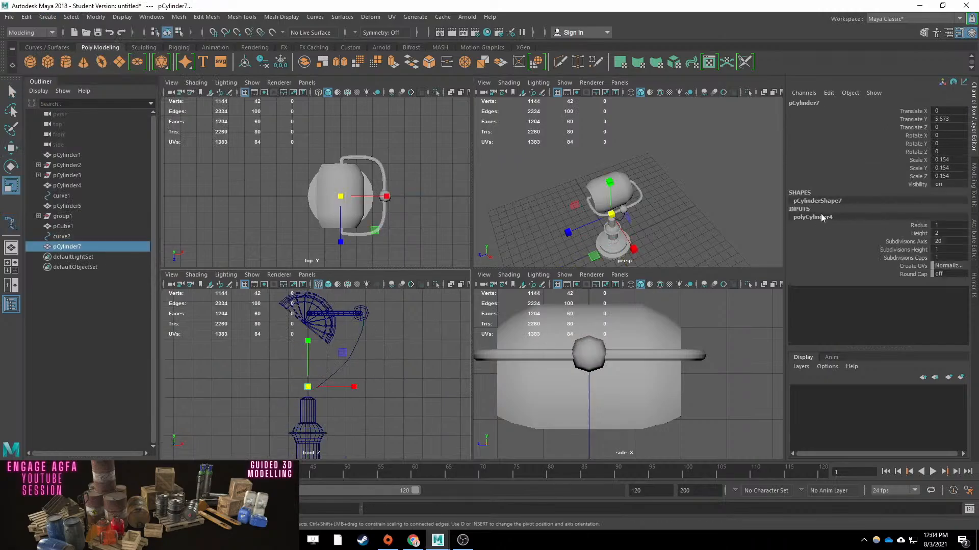
Move the small cylinder to the curve's lower end at about 0.357 in X and 5.449 in Y, rotated about -53.94 degrees about Z.
{"action": "middle_click_drag", "start_coordinate": [380, 406], "coordinate": [393, 382], "text": "alt"}
{"action": "scroll", "coordinate": [393, 382], "scroll_direction": "up", "scroll_amount": 3}
{"action": "key", "text": "w"}
{"action": "left_click_drag", "start_coordinate": [326, 354], "coordinate": [340, 358]}
{"action": "key", "text": "e"}
{"action": "left_click_drag", "start_coordinate": [359, 410], "coordinate": [306, 411]}
{"action": "key", "text": "w"}
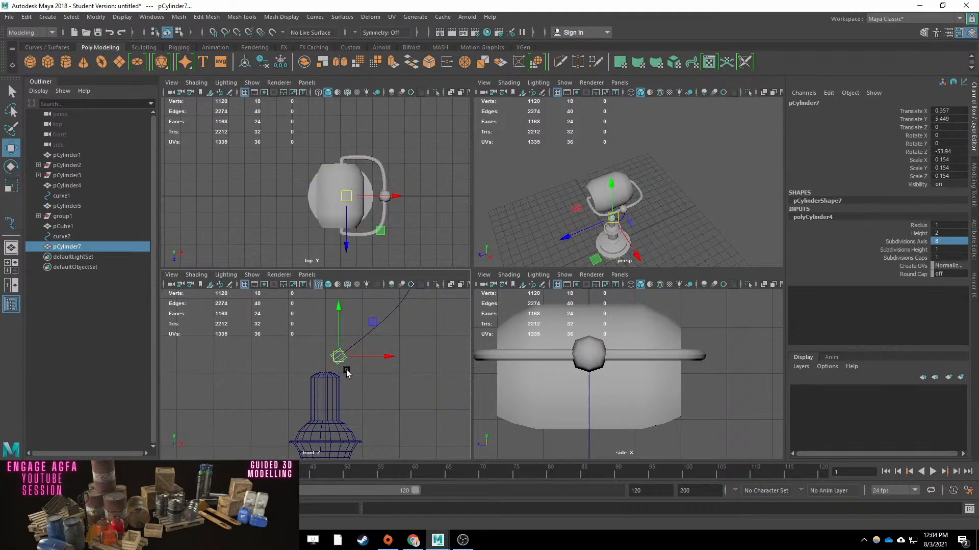
Rescale the small cylinder at the lower end of the neck curve.
{"action": "scroll", "coordinate": [346, 369], "scroll_direction": "up", "scroll_amount": 5}
{"action": "scroll", "coordinate": [663, 214], "scroll_direction": "up", "scroll_amount": 5}
{"action": "left_click_drag", "start_coordinate": [677, 229], "coordinate": [637, 193], "text": "alt"}
{"action": "key", "text": "r"}
{"action": "left_click_drag", "start_coordinate": [384, 321], "coordinate": [395, 326]}
Extrude the small cylinder's upper end cap along the neck curve up to the ball joint, using 7 divisions.
{"action": "right_click_drag", "start_coordinate": [407, 301], "coordinate": [407, 336]}
{"action": "key", "text": "q"}
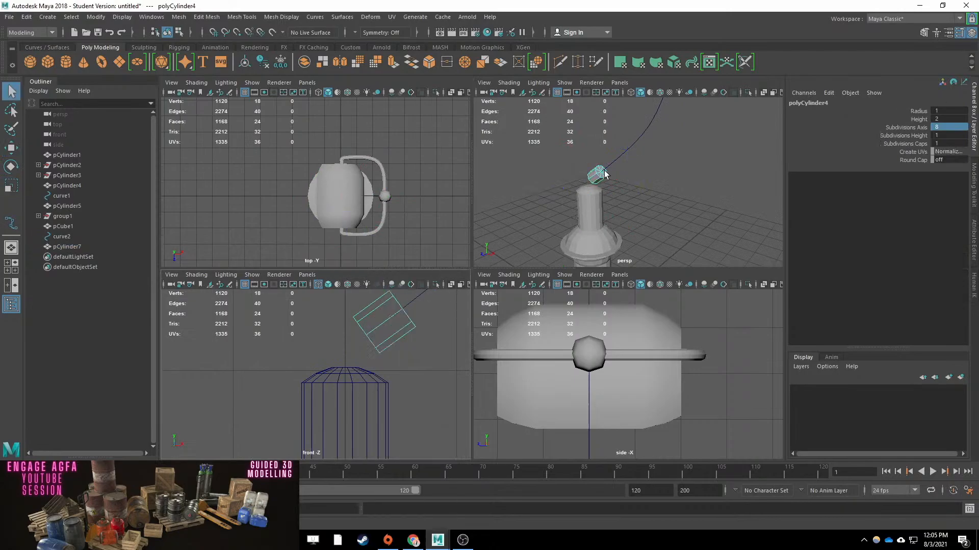
{"action": "scroll", "coordinate": [570, 178], "scroll_direction": "up", "scroll_amount": 6}
{"action": "right_click_drag", "start_coordinate": [549, 179], "coordinate": [549, 214]}
{"action": "middle_click_drag", "start_coordinate": [548, 180], "coordinate": [591, 204], "text": "alt"}
{"action": "left_click_drag", "start_coordinate": [533, 153], "coordinate": [490, 199]}
{"action": "left_click", "coordinate": [525, 128], "text": "shift"}
{"action": "key", "text": "ctrl+e"}
{"action": "scroll", "coordinate": [586, 169], "scroll_direction": "down", "scroll_amount": 6}
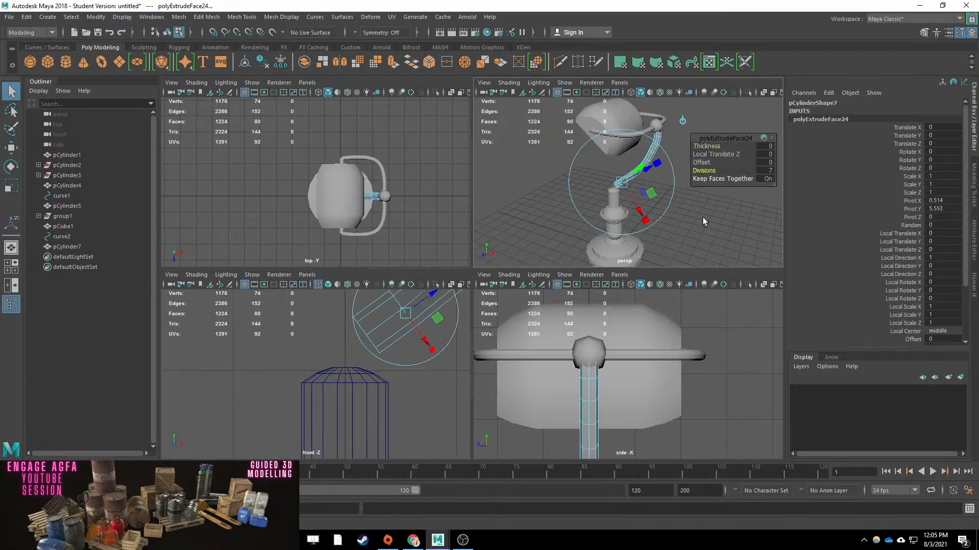
Create a cube on top of the stem at about 5.383 in Y and smooth it into a ball.
{"action": "key", "text": "w"}
{"action": "left_click", "coordinate": [47, 62]}
{"action": "left_click_drag", "start_coordinate": [612, 203], "coordinate": [613, 134]}
{"action": "left_click", "coordinate": [178, 17]}
{"action": "left_click", "coordinate": [197, 112]}
{"action": "key", "text": "r"}
{"action": "left_click_drag", "start_coordinate": [669, 209], "coordinate": [724, 214], "text": "alt"}
{"action": "key", "text": "q"}
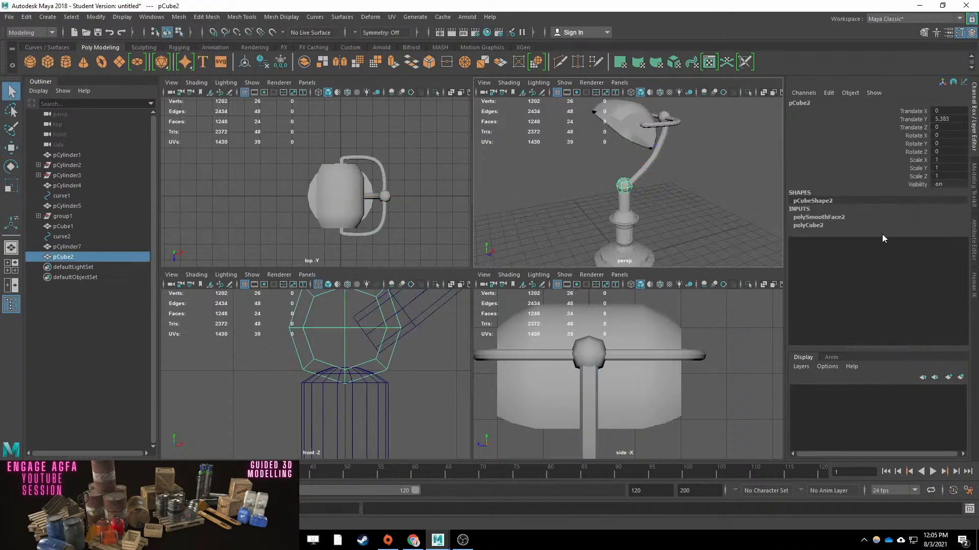
Create a polygon cylinder, raise it towards the shade and rotate it 90 degrees about X.
{"action": "left_click_drag", "start_coordinate": [641, 143], "coordinate": [754, 145], "text": "alt"}
{"action": "left_click", "coordinate": [65, 62]}
{"action": "scroll", "coordinate": [632, 173], "scroll_direction": "down", "scroll_amount": 6}
{"action": "key", "text": "w"}
{"action": "left_click_drag", "start_coordinate": [632, 171], "coordinate": [599, 142]}
{"action": "type", "text": "90"}
{"action": "key", "text": "Return"}
Shrink the cylinder and place it inside the shade's side at about 0.058 in X, 9.397 in Y and 1.526 in Z.
{"action": "key", "text": "r"}
{"action": "scroll", "coordinate": [634, 159], "scroll_direction": "up", "scroll_amount": 8}
{"action": "key", "text": "w"}
{"action": "left_click_drag", "start_coordinate": [686, 139], "coordinate": [743, 140]}
{"action": "key", "text": "f"}
{"action": "left_click_drag", "start_coordinate": [316, 374], "coordinate": [323, 371]}
{"action": "scroll", "coordinate": [334, 369], "scroll_direction": "up", "scroll_amount": 3}
Set the cylinder's axis subdivisions to 10 and shorten it to about 0.374 in scale Y.
{"action": "left_click", "coordinate": [857, 218]}
{"action": "left_click", "coordinate": [947, 241]}
{"action": "type", "text": "10"}
{"action": "key", "text": "Return"}
{"action": "left_click_drag", "start_coordinate": [652, 169], "coordinate": [683, 151], "text": "alt"}
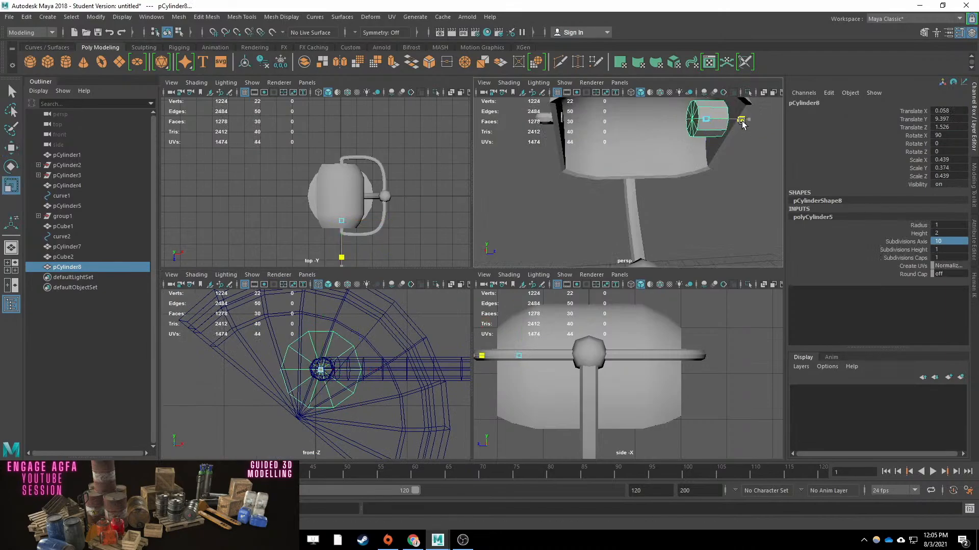
Duplicate the cylinder twice inward as narrower copies, the last at about 0.214 in Z with scale 0.308, 0.559, 0.308.
{"action": "key", "text": "ctrl+d"}
{"action": "left_click_drag", "start_coordinate": [754, 119], "coordinate": [735, 119]}
{"action": "key", "text": "r"}
{"action": "left_click_drag", "start_coordinate": [697, 119], "coordinate": [685, 120]}
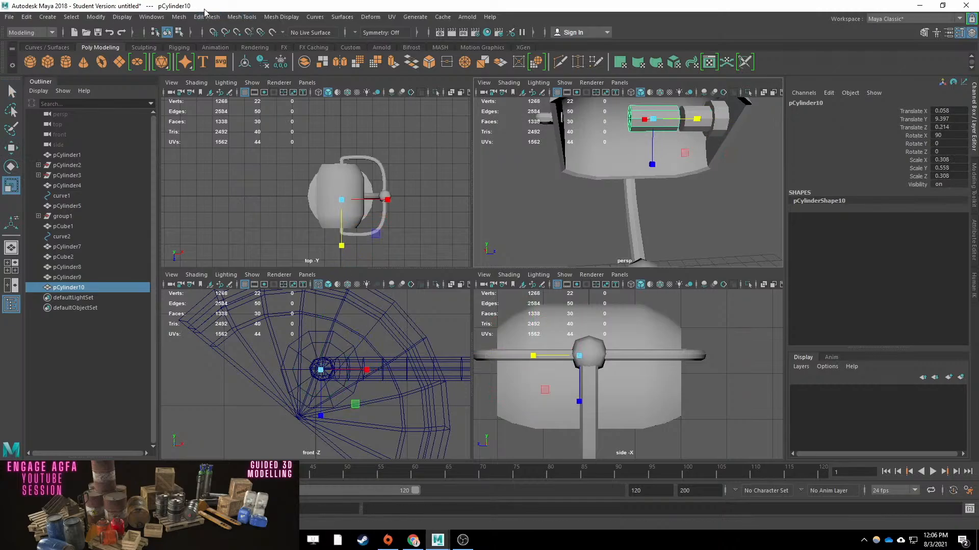
Insert five evenly spaced edge loops along the innermost cylinder.
{"action": "left_click", "coordinate": [242, 17]}
{"action": "left_click", "coordinate": [257, 95]}
{"action": "left_click", "coordinate": [645, 114]}
{"action": "key", "text": "ctrl+z"}
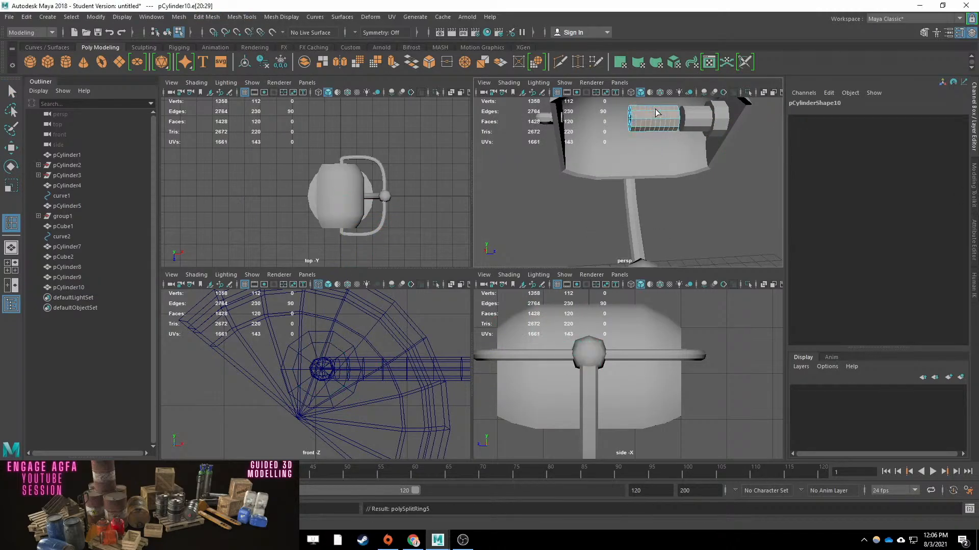
{"action": "left_click", "coordinate": [644, 119]}
{"action": "key", "text": "q"}
Scale down the vertex rings at the innermost cylinder's free end to taper it into a rounded tip.
{"action": "right_click_drag", "start_coordinate": [630, 123], "coordinate": [583, 123]}
{"action": "middle_click_drag", "start_coordinate": [614, 122], "coordinate": [616, 193], "text": "alt"}
{"action": "scroll", "coordinate": [627, 194], "scroll_direction": "up", "scroll_amount": 5}
{"action": "left_click", "coordinate": [646, 221]}
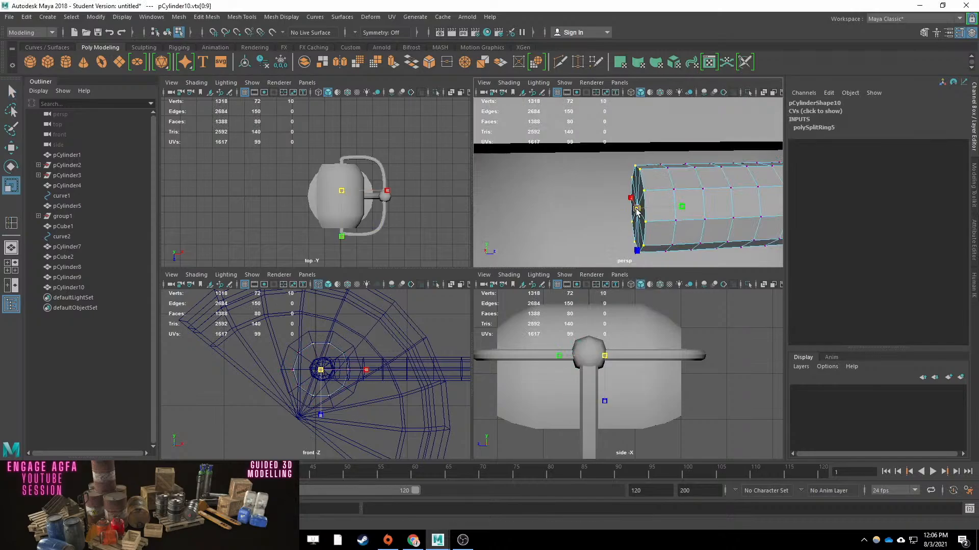
{"action": "middle_click_drag", "start_coordinate": [614, 376], "coordinate": [631, 399], "text": "alt"}
{"action": "key", "text": "4"}
{"action": "scroll", "coordinate": [632, 400], "scroll_direction": "up", "scroll_amount": 5}
{"action": "scroll", "coordinate": [663, 214], "scroll_direction": "down", "scroll_amount": 5}
{"action": "key", "text": "q"}
Isolate the tapered cylinder, scale its vertex rings into a light bulb profile and turn on its smooth preview.
{"action": "right_click_drag", "start_coordinate": [658, 224], "coordinate": [686, 201]}
{"action": "key", "text": "ctrl+1"}
{"action": "key", "text": "ctrl+1"}
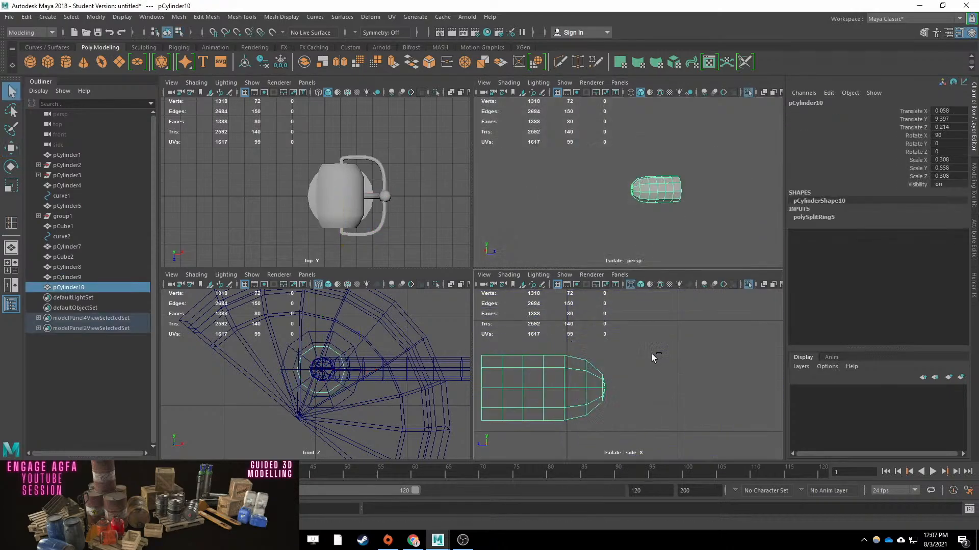
{"action": "right_click_drag", "start_coordinate": [591, 368], "coordinate": [563, 368]}
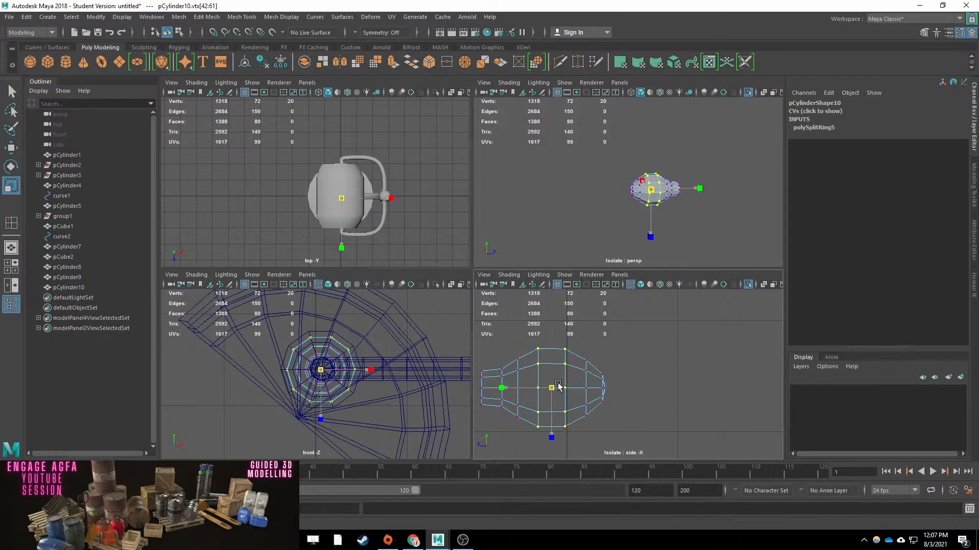
{"action": "key", "text": "q"}
{"action": "key", "text": "3"}
{"action": "left_click_drag", "start_coordinate": [621, 346], "coordinate": [573, 415]}
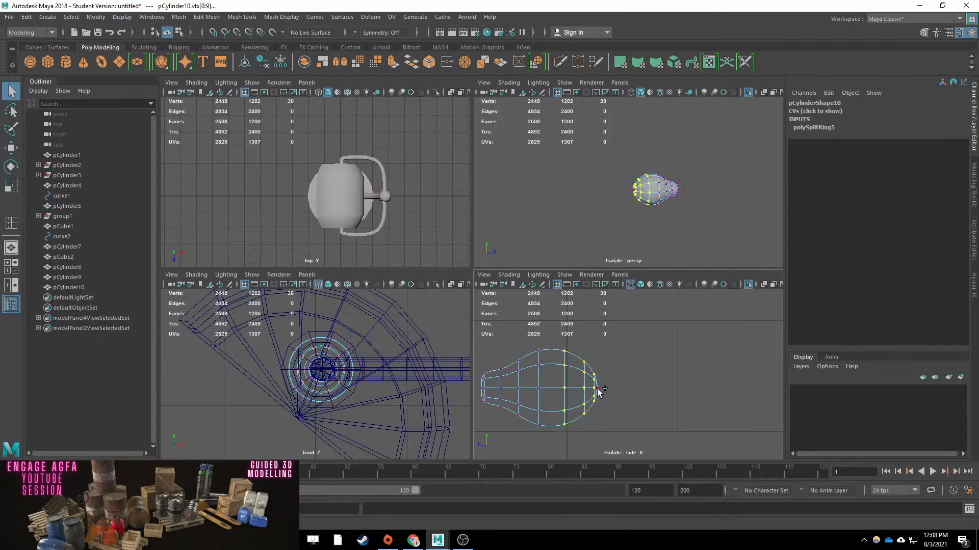
Extrude the end cap faces of the bulb's neck outward to form its base.
{"action": "left_click", "coordinate": [481, 389]}
{"action": "key", "text": "w"}
{"action": "middle_click_drag", "start_coordinate": [481, 394], "coordinate": [519, 398], "text": "alt"}
{"action": "key", "text": "q"}
{"action": "left_click_drag", "start_coordinate": [714, 209], "coordinate": [638, 214], "text": "alt"}
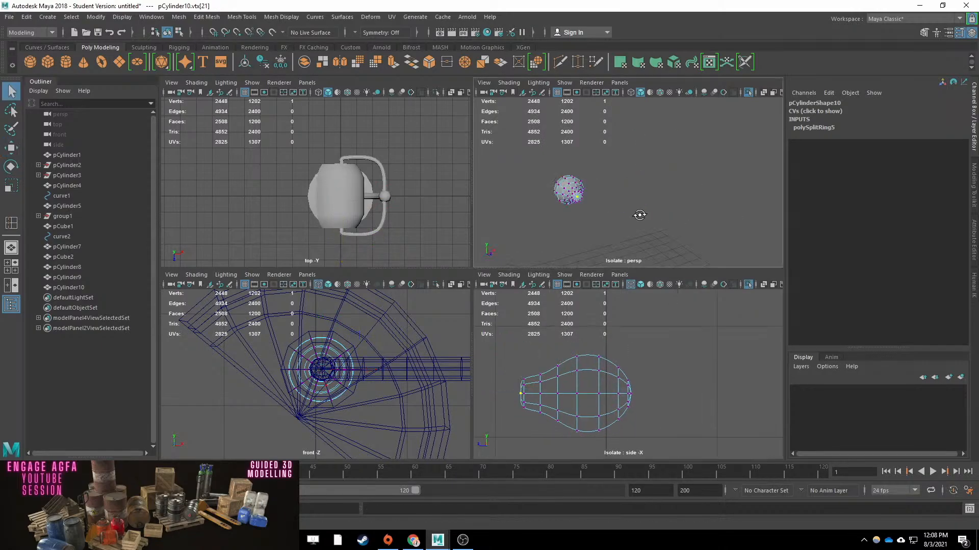
{"action": "scroll", "coordinate": [638, 214], "scroll_direction": "up", "scroll_amount": 4}
{"action": "key", "text": "F11"}
{"action": "left_click", "coordinate": [597, 223], "text": "shift"}
{"action": "key", "text": "ctrl+e"}
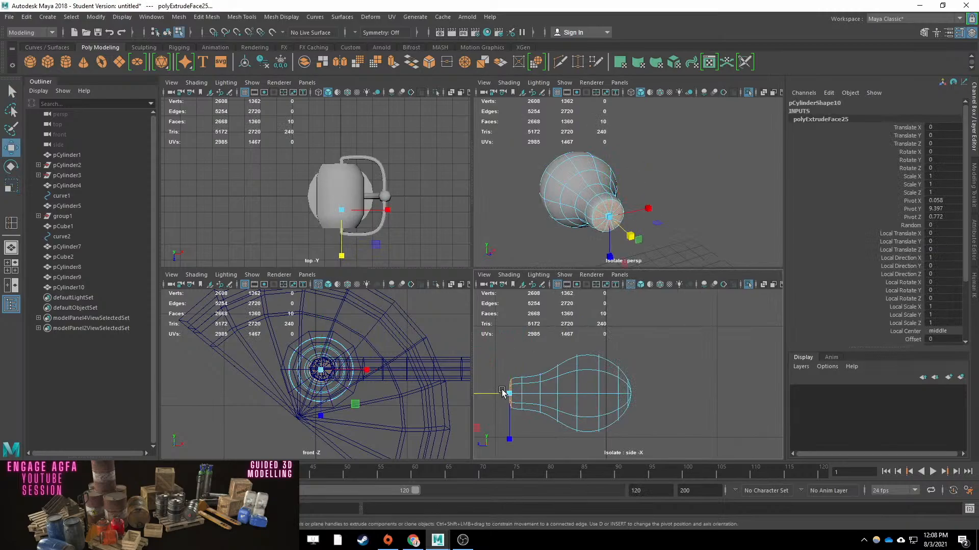
End the isolated perspective display and move the bulb into its socket at about 0.268 in Z.
{"action": "key", "text": "F8"}
{"action": "key", "text": "q"}
{"action": "key", "text": "ctrl+1"}
{"action": "key", "text": "w"}
{"action": "left_click_drag", "start_coordinate": [712, 221], "coordinate": [714, 155], "text": "alt"}
{"action": "key", "text": "q"}
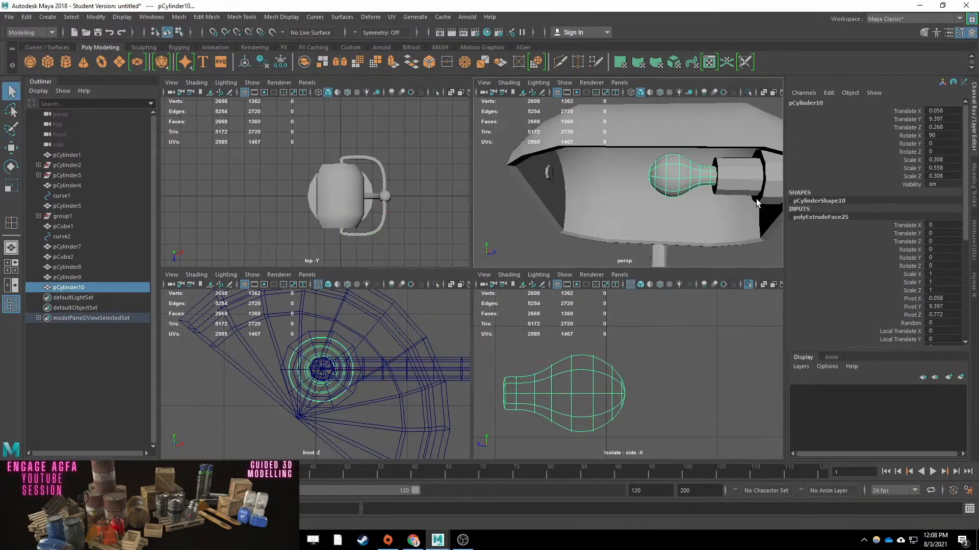
Create a polygon cylinder and move it under the shade's side, to about 8.257 in Y and 1.41 in Z.
{"action": "scroll", "coordinate": [720, 216], "scroll_direction": "down", "scroll_amount": 3}
{"action": "scroll", "coordinate": [720, 215], "scroll_direction": "down", "scroll_amount": 8}
{"action": "left_click", "coordinate": [65, 62]}
{"action": "key", "text": "w"}
{"action": "left_click_drag", "start_coordinate": [627, 245], "coordinate": [597, 179]}
{"action": "left_click_drag", "start_coordinate": [676, 180], "coordinate": [690, 184]}
Scale the new cylinder to 0.037 across and 1.26 in Y, hanging below the shade at about 7.9 in Y and 1.745 in Z.
{"action": "middle_click_drag", "start_coordinate": [597, 400], "coordinate": [677, 323], "text": "alt"}
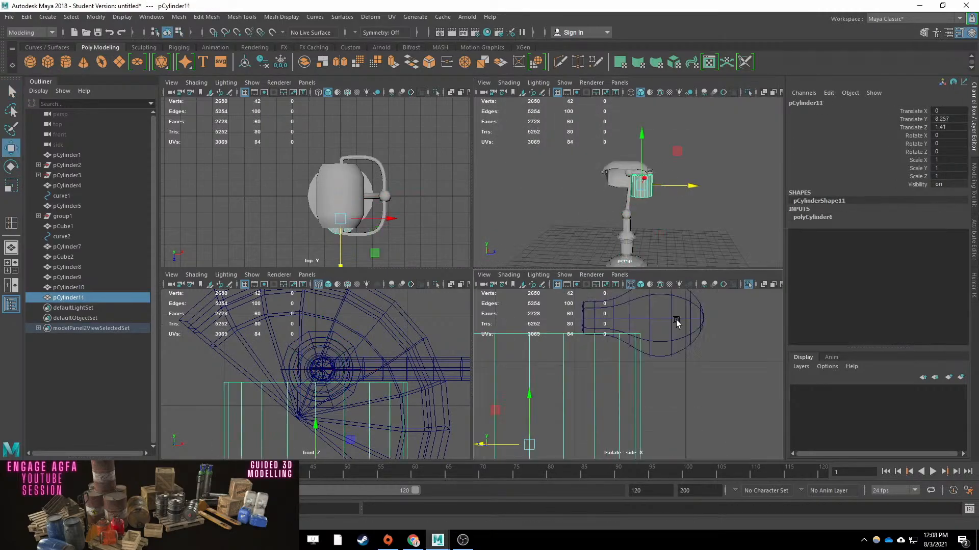
{"action": "key", "text": "ctrl+1"}
{"action": "scroll", "coordinate": [674, 379], "scroll_direction": "down", "scroll_amount": 4}
{"action": "left_click_drag", "start_coordinate": [660, 396], "coordinate": [642, 357]}
{"action": "key", "text": "r"}
{"action": "left_click_drag", "start_coordinate": [643, 357], "coordinate": [601, 356]}
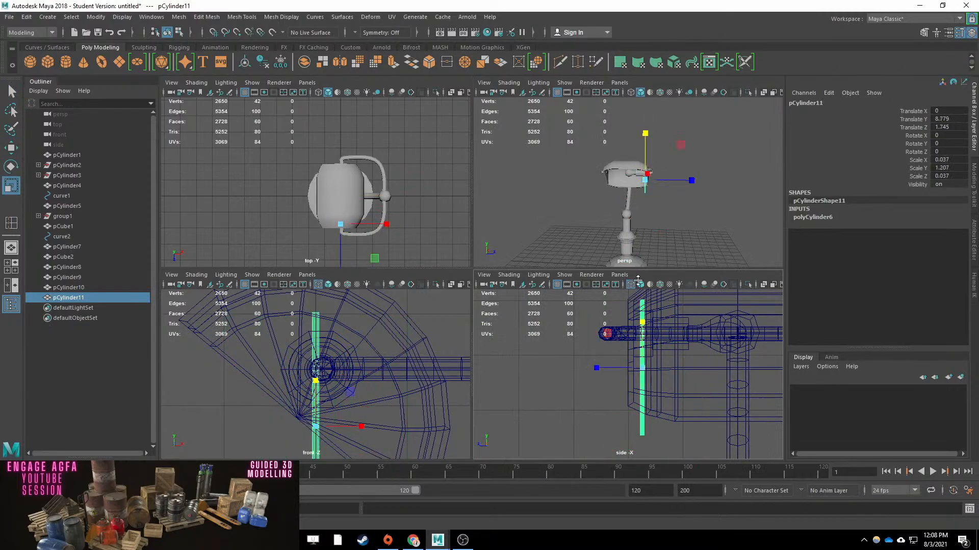
{"action": "middle_click_drag", "start_coordinate": [358, 411], "coordinate": [393, 291], "text": "alt"}
{"action": "scroll", "coordinate": [393, 292], "scroll_direction": "down", "scroll_amount": 10}
{"action": "left_click_drag", "start_coordinate": [326, 316], "coordinate": [325, 335]}
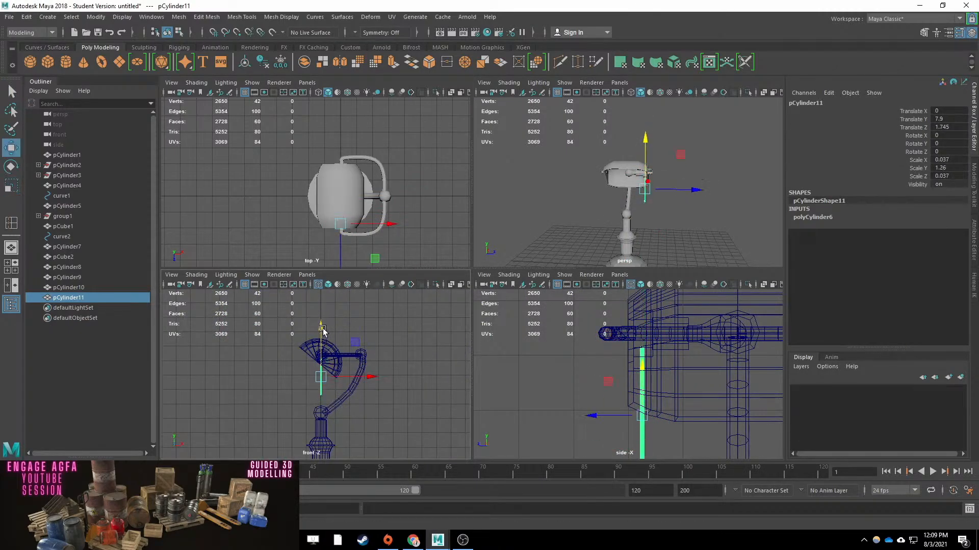
Create a cube near the thin rod's lower end at about 6.242 in Y and smooth it into a ball.
{"action": "left_click_drag", "start_coordinate": [657, 194], "coordinate": [618, 143], "text": "alt"}
{"action": "left_click", "coordinate": [47, 61]}
{"action": "left_click_drag", "start_coordinate": [667, 204], "coordinate": [670, 205]}
{"action": "left_click_drag", "start_coordinate": [670, 205], "coordinate": [636, 214], "text": "alt"}
{"action": "scroll", "coordinate": [636, 214], "scroll_direction": "up", "scroll_amount": 5}
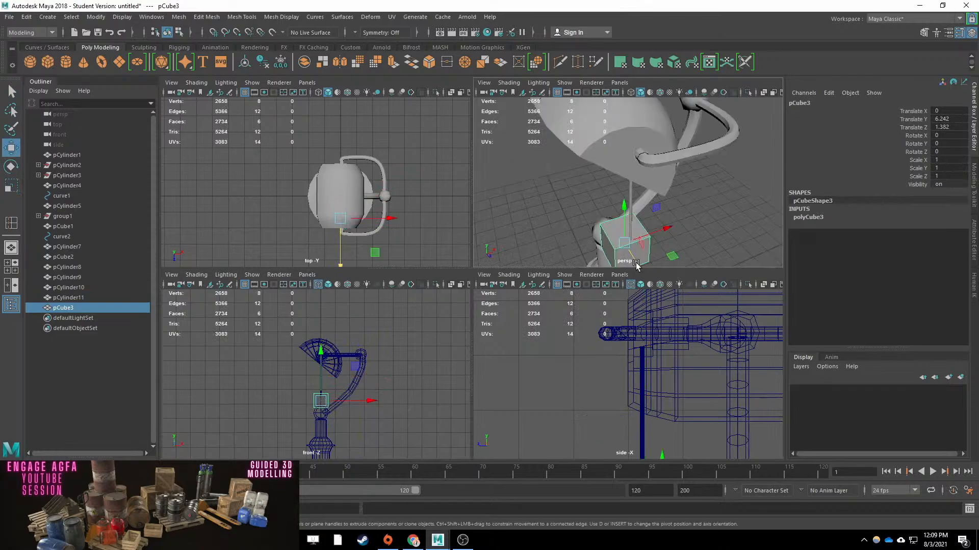
{"action": "left_click", "coordinate": [178, 17]}
{"action": "left_click", "coordinate": [192, 110]}
Line the ball up with the thin rod, at about 1.713 in Z.
{"action": "left_click_drag", "start_coordinate": [637, 268], "coordinate": [638, 270]}
{"action": "middle_click_drag", "start_coordinate": [643, 260], "coordinate": [652, 204], "text": "alt"}
{"action": "left_click_drag", "start_coordinate": [661, 222], "coordinate": [664, 224]}
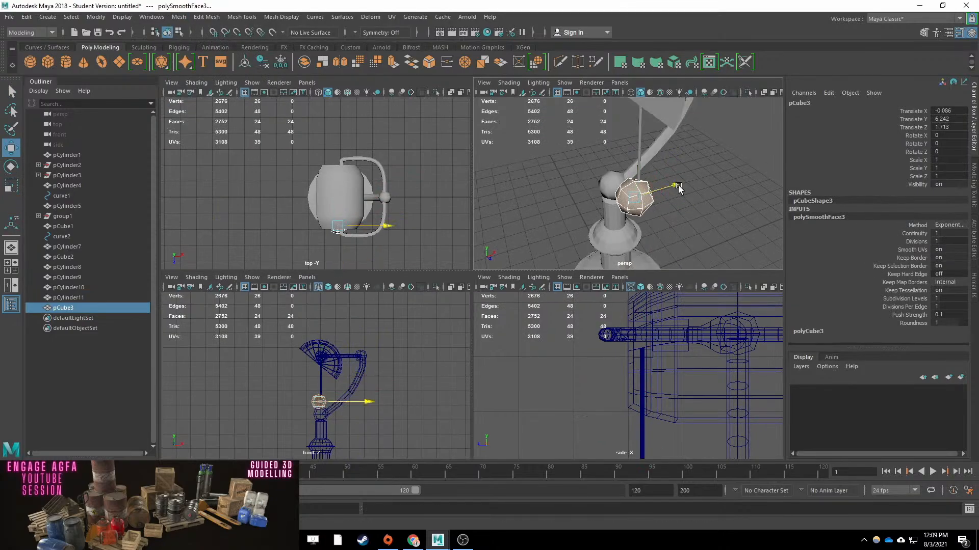
{"action": "left_click_drag", "start_coordinate": [679, 186], "coordinate": [681, 186]}
{"action": "left_click_drag", "start_coordinate": [642, 194], "coordinate": [691, 188], "text": "alt"}
Shrink the ball into a small pull knob at the rod's lower end.
{"action": "key", "text": "q"}
{"action": "left_click", "coordinate": [688, 188]}
{"action": "left_click", "coordinate": [640, 187]}
{"action": "scroll", "coordinate": [632, 187], "scroll_direction": "down", "scroll_amount": 8}
{"action": "key", "text": "r"}
{"action": "left_click_drag", "start_coordinate": [628, 184], "coordinate": [627, 149]}
{"action": "scroll", "coordinate": [627, 149], "scroll_direction": "up", "scroll_amount": 8}
Try smooth preview on the ball between the stem and the curved neck.
{"action": "left_click", "coordinate": [669, 131]}
{"action": "scroll", "coordinate": [647, 204], "scroll_direction": "down", "scroll_amount": 6}
{"action": "left_click", "coordinate": [588, 223]}
{"action": "key", "text": "3"}
{"action": "left_click_drag", "start_coordinate": [714, 217], "coordinate": [629, 209], "text": "alt"}
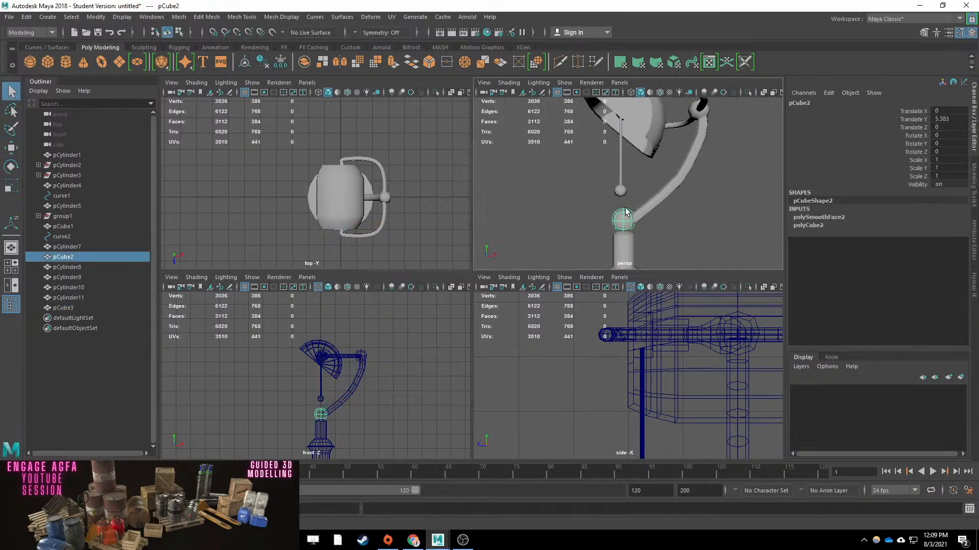
Raise the stem's top vertex rings so that they sit inside the ball above it.
{"action": "middle_click_drag", "start_coordinate": [629, 209], "coordinate": [626, 189], "text": "alt"}
{"action": "right_click_drag", "start_coordinate": [629, 236], "coordinate": [597, 232]}
{"action": "scroll", "coordinate": [620, 208], "scroll_direction": "up", "scroll_amount": 6}
{"action": "key", "text": "ctrl+z"}
{"action": "key", "text": "4"}
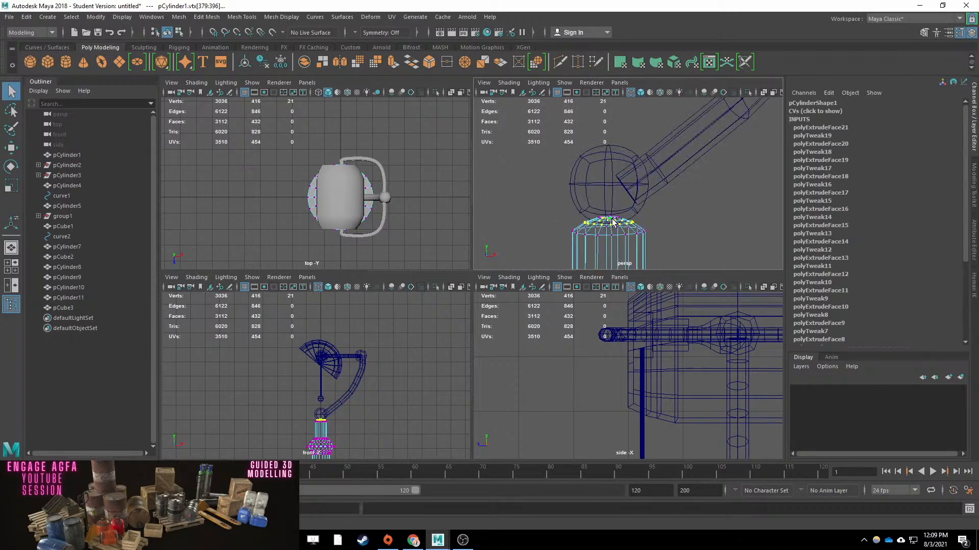
{"action": "double_click", "coordinate": [612, 220], "text": "shift"}
{"action": "left_click_drag", "start_coordinate": [612, 220], "coordinate": [625, 172], "text": "alt"}
{"action": "left_click_drag", "start_coordinate": [581, 214], "coordinate": [568, 156], "text": "alt"}
{"action": "middle_click_drag", "start_coordinate": [567, 156], "coordinate": [616, 115], "text": "alt"}
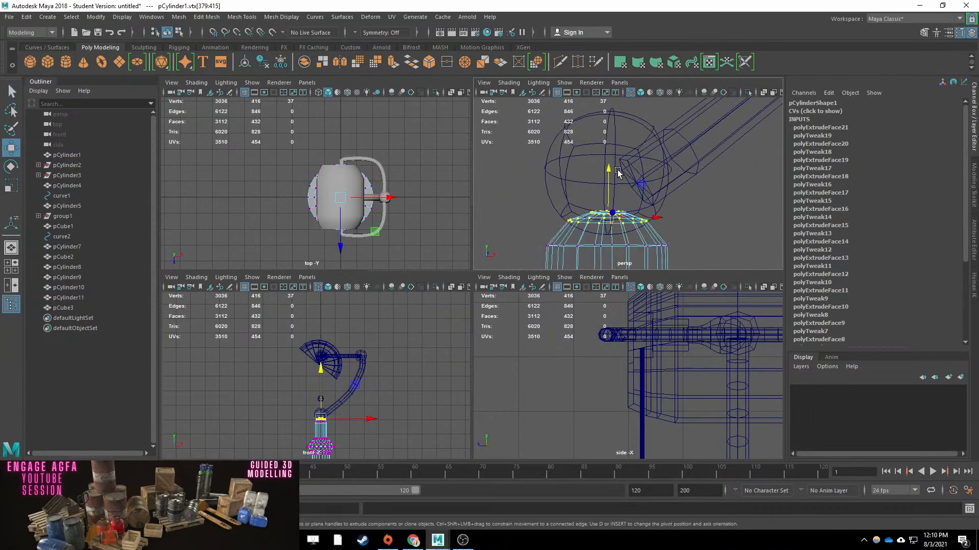
{"action": "right_click_drag", "start_coordinate": [618, 173], "coordinate": [652, 143]}
{"action": "left_click", "coordinate": [678, 178]}
Examine the lamp from the base up to the shade and arms, returning to shaded display.
{"action": "scroll", "coordinate": [643, 216], "scroll_direction": "down", "scroll_amount": 6}
{"action": "left_click_drag", "start_coordinate": [642, 217], "coordinate": [619, 209], "text": "alt"}
{"action": "middle_click_drag", "start_coordinate": [619, 209], "coordinate": [610, 117], "text": "alt"}
{"action": "left_click", "coordinate": [571, 168]}
{"action": "key", "text": "f"}
{"action": "left_click_drag", "start_coordinate": [632, 178], "coordinate": [682, 155], "text": "alt"}
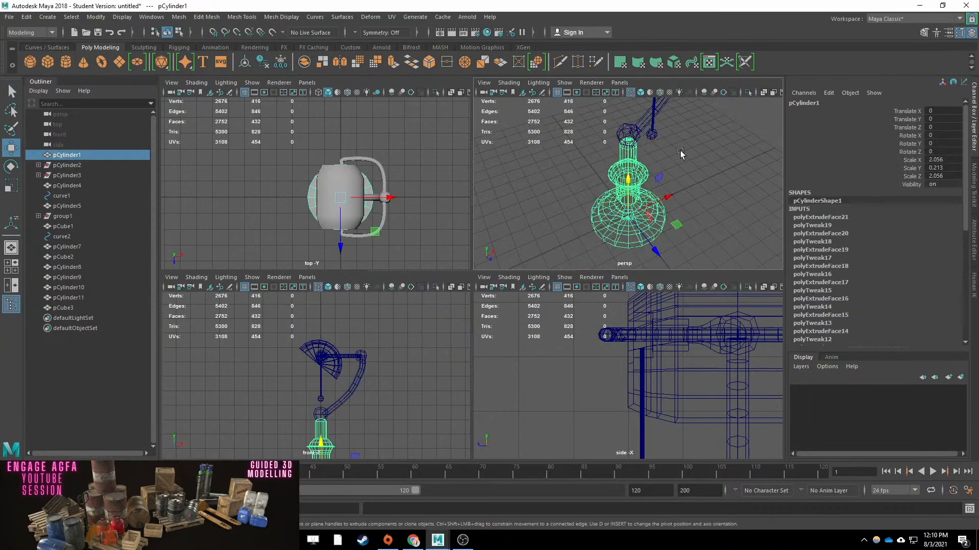
{"action": "middle_click_drag", "start_coordinate": [681, 155], "coordinate": [714, 234], "text": "alt"}
{"action": "left_click", "coordinate": [741, 247]}
{"action": "key", "text": "q"}
{"action": "key", "text": "5"}
{"action": "left_click", "coordinate": [711, 173]}
{"action": "left_click_drag", "start_coordinate": [711, 203], "coordinate": [657, 204], "text": "alt"}
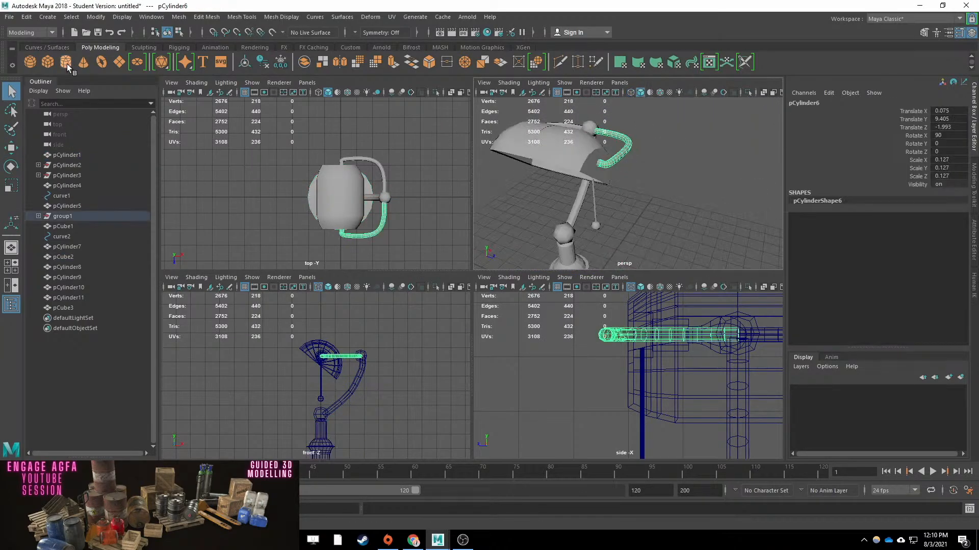
Add a polygon cube and move it to the end of the shade's side arm, at Translate Y 9.412 and Z -2.191.
{"action": "left_click", "coordinate": [48, 62]}
{"action": "scroll", "coordinate": [600, 203], "scroll_direction": "down", "scroll_amount": 8}
{"action": "key", "text": "w"}
{"action": "left_click_drag", "start_coordinate": [609, 175], "coordinate": [617, 129]}
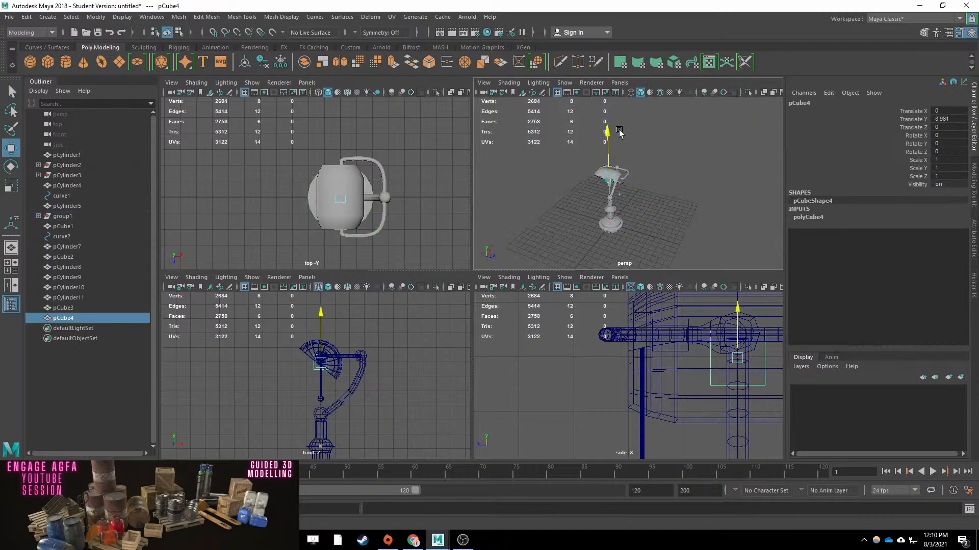
{"action": "key", "text": "f"}
{"action": "left_click_drag", "start_coordinate": [641, 326], "coordinate": [642, 331]}
{"action": "key", "text": "f"}
Smooth the cube twice into a ball, scale it to 0.661 and seat it on the arm end at Translate Z -2.299.
{"action": "key", "text": "r"}
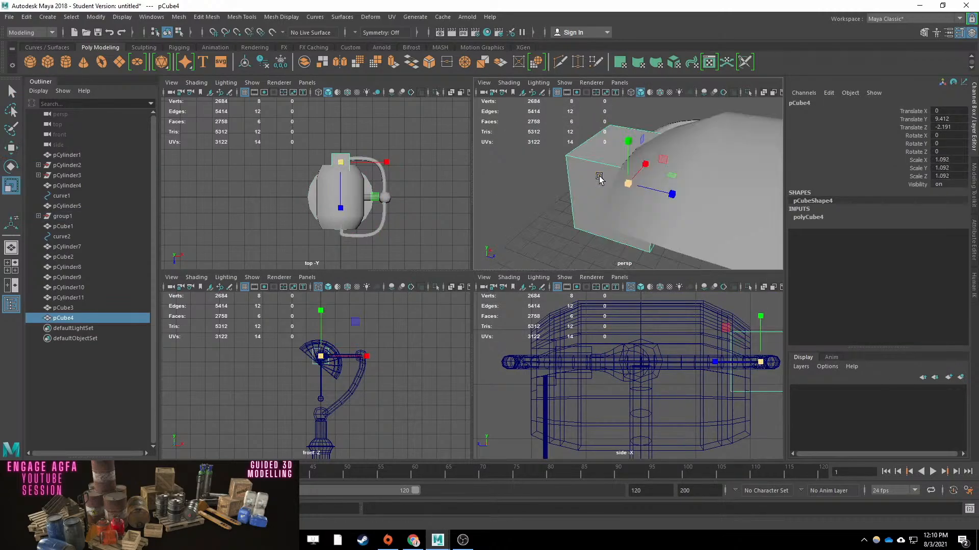
{"action": "left_click_drag", "start_coordinate": [600, 179], "coordinate": [658, 179], "text": "alt"}
{"action": "left_click", "coordinate": [178, 17]}
{"action": "left_click_drag", "start_coordinate": [624, 185], "coordinate": [604, 189]}
{"action": "left_click", "coordinate": [189, 109]}
{"action": "key", "text": "w"}
{"action": "key", "text": "q"}
{"action": "left_click_drag", "start_coordinate": [605, 189], "coordinate": [697, 167], "text": "alt"}
{"action": "key", "text": "1"}
{"action": "left_click", "coordinate": [178, 17]}
{"action": "left_click", "coordinate": [188, 108]}
{"action": "scroll", "coordinate": [669, 168], "scroll_direction": "down", "scroll_amount": 5}
{"action": "right_click_drag", "start_coordinate": [624, 185], "coordinate": [657, 158]}
{"action": "key", "text": "w"}
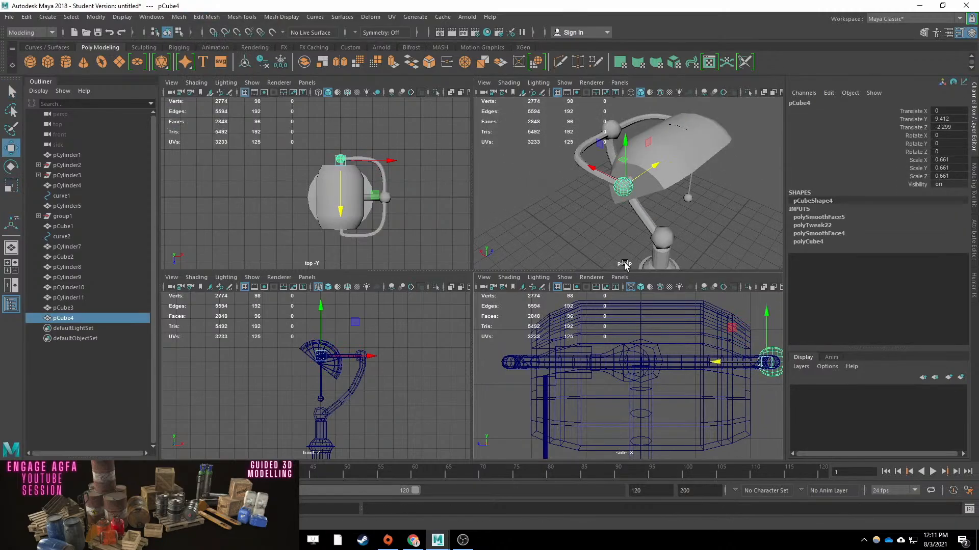
Duplicate the pivot ball, group the copy and set the group's Scale Y to -1.
{"action": "key", "text": "ctrl+d"}
{"action": "key", "text": "ctrl+g"}
{"action": "middle_click_drag", "start_coordinate": [657, 215], "coordinate": [612, 145], "text": "alt"}
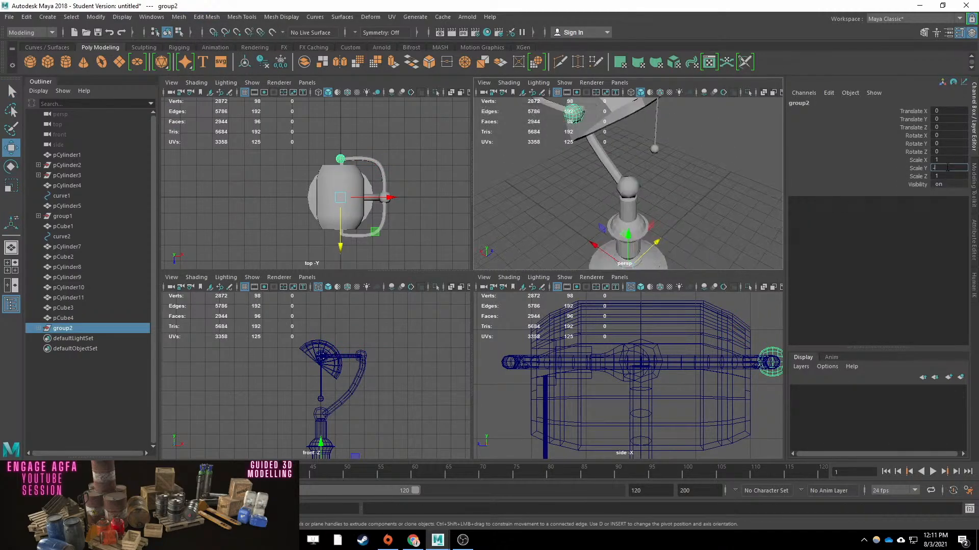
{"action": "type", "text": "-"}
{"action": "left_click", "coordinate": [57, 15]}
{"action": "left_click", "coordinate": [946, 171]}
{"action": "type", "text": "1"}
{"action": "key", "text": "Return"}
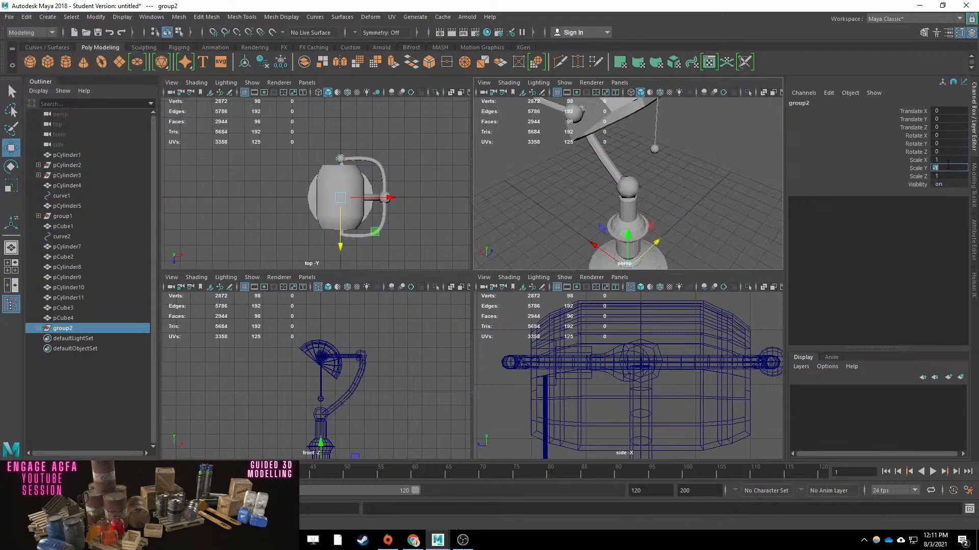
Duplicate the pivot ball again, group the copy and mirror it to the opposite arm end with Scale Z -1.
{"action": "left_click", "coordinate": [542, 196]}
{"action": "left_click_drag", "start_coordinate": [541, 196], "coordinate": [698, 211], "text": "alt"}
{"action": "left_click", "coordinate": [698, 210]}
{"action": "scroll", "coordinate": [698, 214], "scroll_direction": "down", "scroll_amount": 3}
{"action": "key", "text": "ctrl+g"}
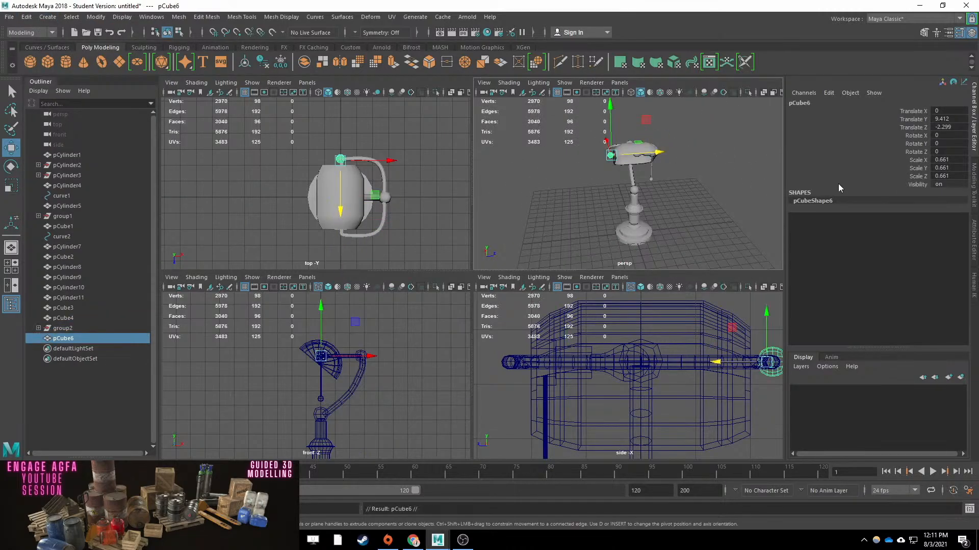
{"action": "left_click", "coordinate": [950, 175]}
{"action": "type", "text": "-1"}
{"action": "key", "text": "Return"}
Examine the lamp from several angles to check the pivot balls on both ends of the shade arm.
{"action": "left_click", "coordinate": [714, 199]}
{"action": "left_click_drag", "start_coordinate": [714, 199], "coordinate": [627, 161], "text": "alt"}
{"action": "scroll", "coordinate": [627, 162], "scroll_direction": "up", "scroll_amount": 5}
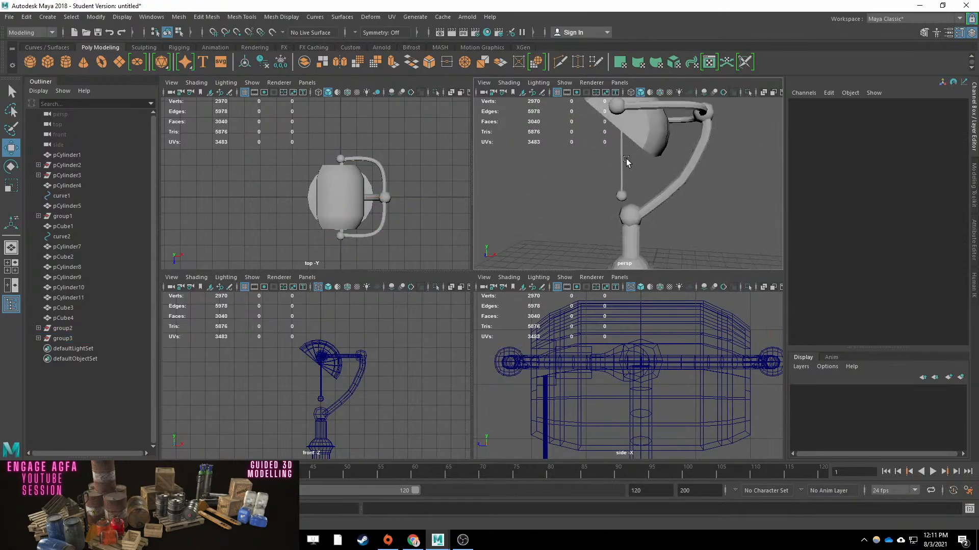
{"action": "scroll", "coordinate": [632, 168], "scroll_direction": "down", "scroll_amount": 6}
{"action": "left_click_drag", "start_coordinate": [623, 195], "coordinate": [509, 205], "text": "alt"}
{"action": "left_click", "coordinate": [606, 193]}
{"action": "key", "text": "q"}
{"action": "left_click_drag", "start_coordinate": [673, 195], "coordinate": [662, 168], "text": "alt"}
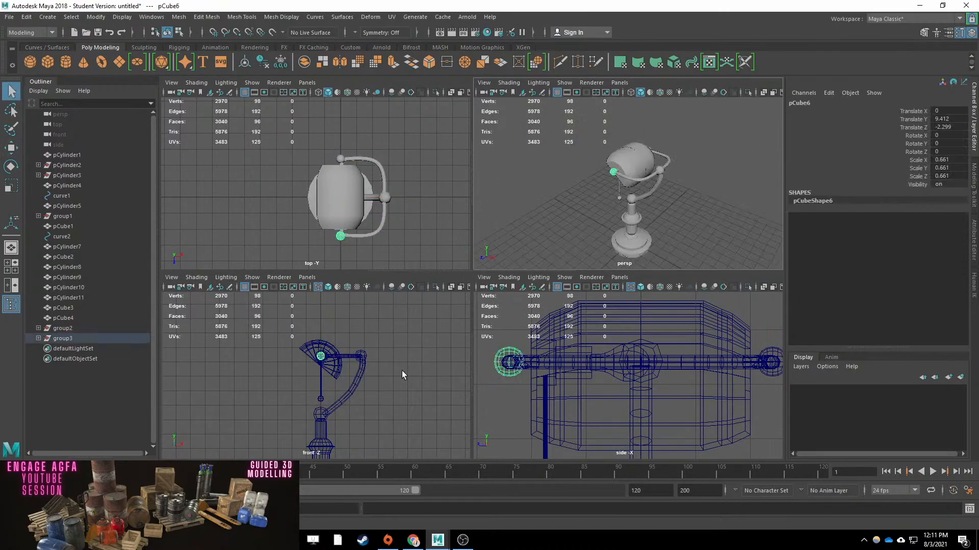
{"action": "scroll", "coordinate": [632, 372], "scroll_direction": "down", "scroll_amount": 8}
{"action": "middle_click_drag", "start_coordinate": [632, 372], "coordinate": [635, 306], "text": "alt"}
Isolate the lamp shade in the perspective view and show its vertices in wireframe.
{"action": "left_click", "coordinate": [714, 204]}
{"action": "left_click", "coordinate": [636, 153]}
{"action": "key", "text": "f"}
{"action": "right_click_drag", "start_coordinate": [622, 177], "coordinate": [581, 171]}
{"action": "key", "text": "w"}
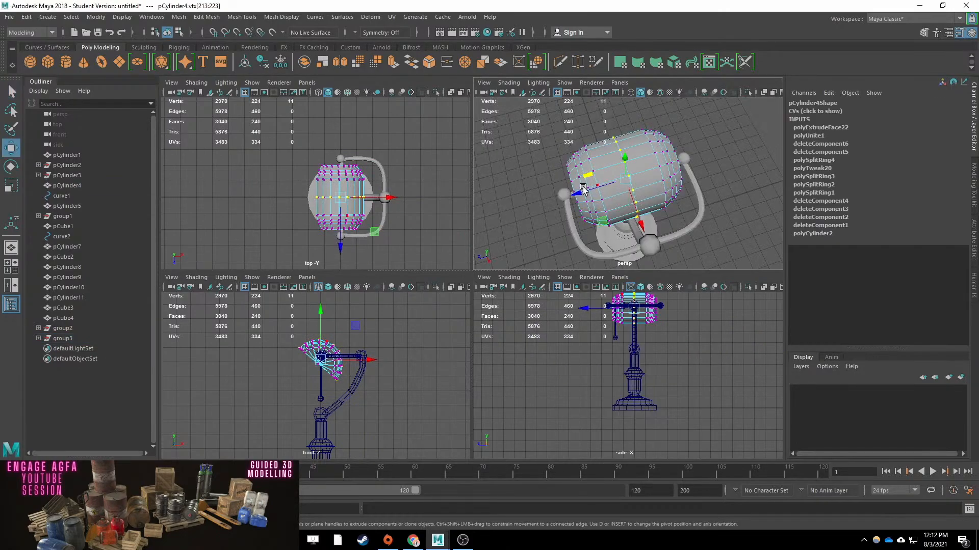
{"action": "key", "text": "q"}
{"action": "scroll", "coordinate": [644, 197], "scroll_direction": "up", "scroll_amount": 3}
{"action": "key", "text": "ctrl+z"}
{"action": "right_click_drag", "start_coordinate": [644, 197], "coordinate": [671, 179]}
{"action": "key", "text": "ctrl+1"}
{"action": "left_click_drag", "start_coordinate": [671, 180], "coordinate": [616, 184], "text": "alt"}
{"action": "right_click_drag", "start_coordinate": [616, 184], "coordinate": [581, 182]}
{"action": "key", "text": "4"}
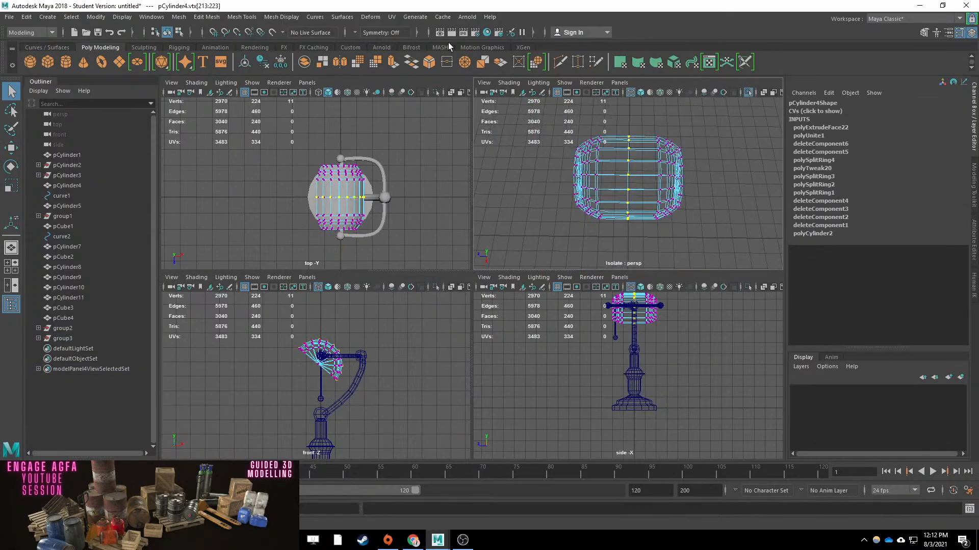
Merge the vertices along the shade's centre seam with a distance threshold of 0.01.
{"action": "left_click", "coordinate": [178, 17]}
{"action": "mouse_move", "coordinate": [152, 17]}
{"action": "mouse_move", "coordinate": [188, 115]}
{"action": "left_click", "coordinate": [283, 123]}
{"action": "left_click", "coordinate": [228, 298]}
{"action": "left_click", "coordinate": [527, 115]}
{"action": "left_click_drag", "start_coordinate": [642, 123], "coordinate": [614, 262]}
{"action": "left_click", "coordinate": [206, 17]}
{"action": "left_click", "coordinate": [224, 127]}
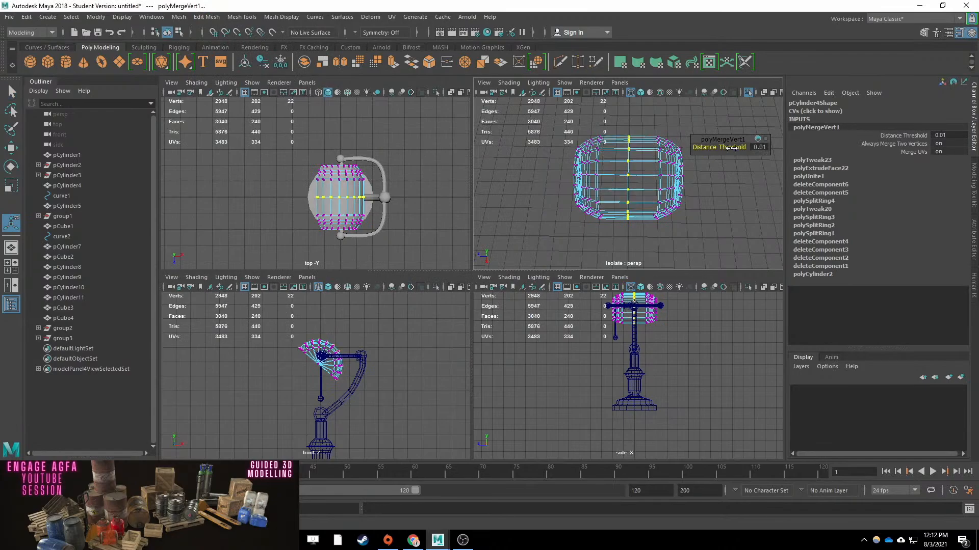
Turn on smooth preview for the shade, return to shaded display and end its isolation.
{"action": "scroll", "coordinate": [682, 180], "scroll_direction": "up", "scroll_amount": 5}
{"action": "left_click_drag", "start_coordinate": [682, 180], "coordinate": [663, 165], "text": "alt"}
{"action": "right_click_drag", "start_coordinate": [663, 164], "coordinate": [690, 136]}
{"action": "key", "text": "w"}
{"action": "key", "text": "3"}
{"action": "left_click", "coordinate": [640, 93]}
{"action": "key", "text": "ctrl+1"}
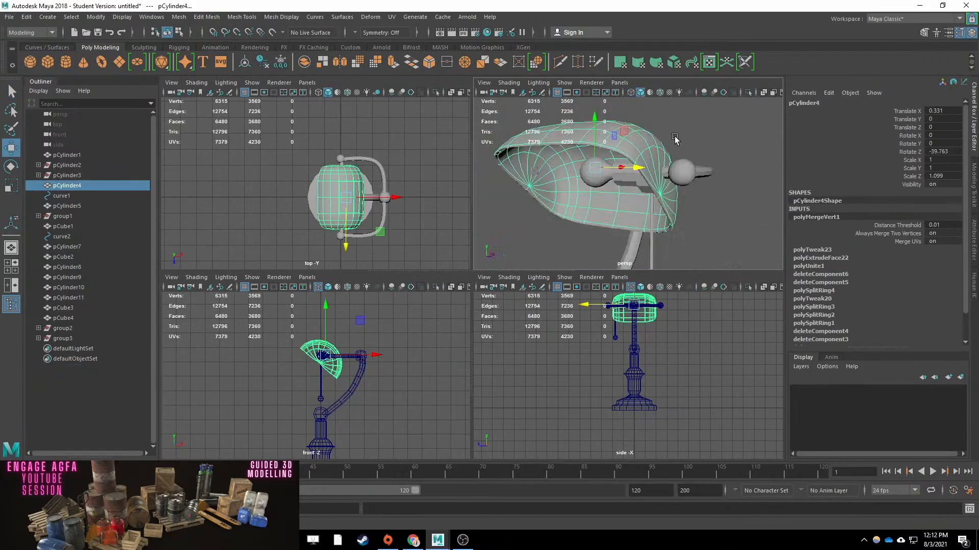
Turn on smooth preview for the curved neck, the joint ball behind the shade and the stem.
{"action": "left_click", "coordinate": [516, 226]}
{"action": "mouse_move", "coordinate": [675, 140]}
{"action": "left_mouse_down", "text": "alt"}
{"action": "mouse_move", "coordinate": [561, 194]}
{"action": "mouse_move", "coordinate": [632, 196]}
{"action": "mouse_move", "coordinate": [655, 183]}
{"action": "left_mouse_up", "text": "alt"}
{"action": "scroll", "coordinate": [548, 214], "scroll_direction": "down", "scroll_amount": 4}
{"action": "left_click", "coordinate": [639, 193]}
{"action": "left_click", "coordinate": [649, 155]}
{"action": "left_click", "coordinate": [659, 148]}
{"action": "key", "text": "3"}
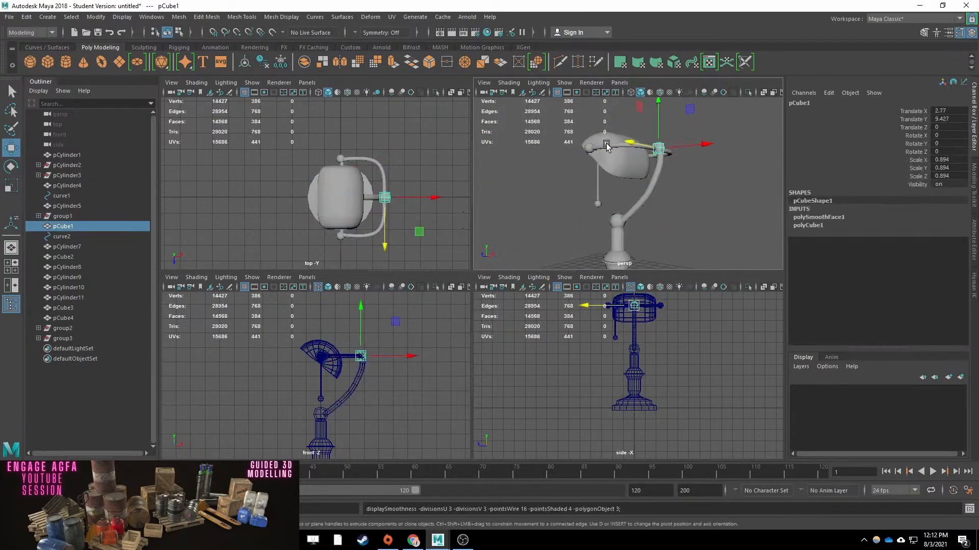
{"action": "left_click", "coordinate": [626, 253]}
{"action": "key", "text": "3"}
{"action": "left_click", "coordinate": [641, 255]}
{"action": "left_click_drag", "start_coordinate": [642, 255], "coordinate": [678, 117], "text": "alt"}
Examine the bulb, socket and pull rod pieces beneath the shade.
{"action": "left_click", "coordinate": [678, 117]}
{"action": "scroll", "coordinate": [683, 133], "scroll_direction": "down", "scroll_amount": 2}
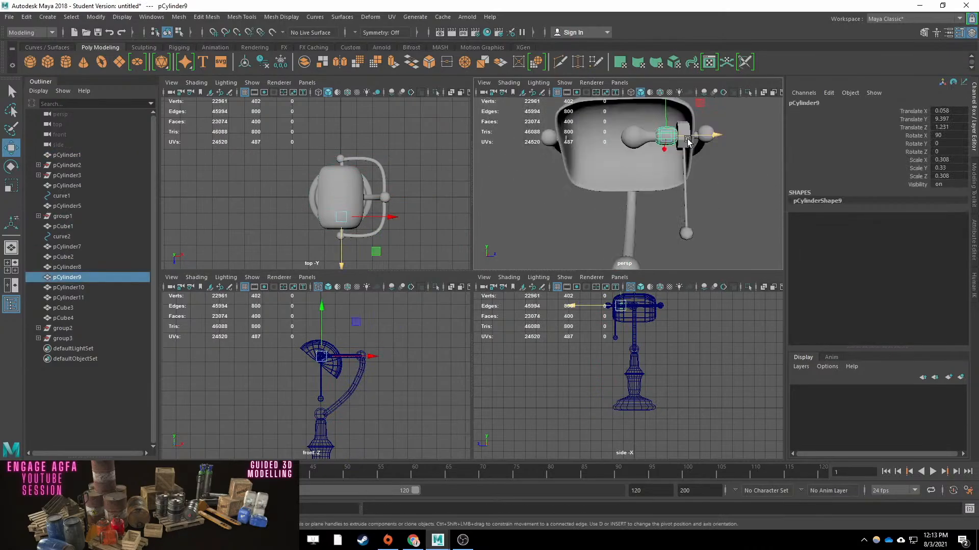
{"action": "left_click", "coordinate": [724, 153]}
{"action": "left_click_drag", "start_coordinate": [724, 153], "coordinate": [672, 124], "text": "alt"}
{"action": "left_click", "coordinate": [691, 216]}
{"action": "left_click", "coordinate": [734, 189]}
{"action": "left_click_drag", "start_coordinate": [734, 188], "coordinate": [662, 168], "text": "alt"}
{"action": "scroll", "coordinate": [662, 169], "scroll_direction": "down", "scroll_amount": 5}
Create a large square ground plane beneath the lamp.
{"action": "left_click", "coordinate": [118, 62]}
{"action": "left_click_drag", "start_coordinate": [608, 222], "coordinate": [713, 222]}
{"action": "left_click", "coordinate": [723, 154]}
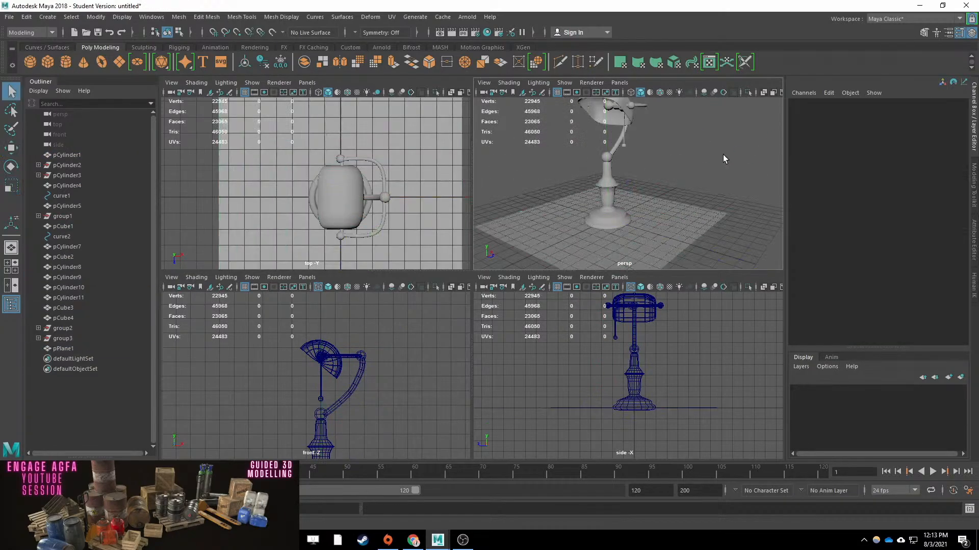
Show the perspective view alone and display it with scene lights and shadows.
{"action": "left_click", "coordinate": [635, 128]}
{"action": "key", "text": "space"}
{"action": "left_click", "coordinate": [376, 93]}
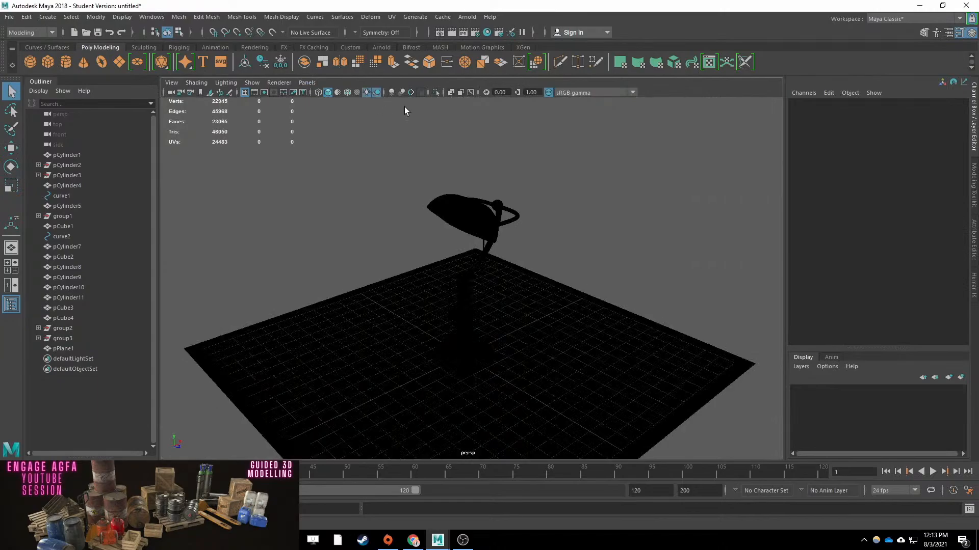
Add an ambient light and switch the viewport from shadows to screen-space ambient occlusion.
{"action": "left_click", "coordinate": [48, 17]}
{"action": "mouse_move", "coordinate": [77, 74]}
{"action": "left_click", "coordinate": [202, 82]}
{"action": "left_click", "coordinate": [376, 92]}
{"action": "left_click", "coordinate": [388, 93]}
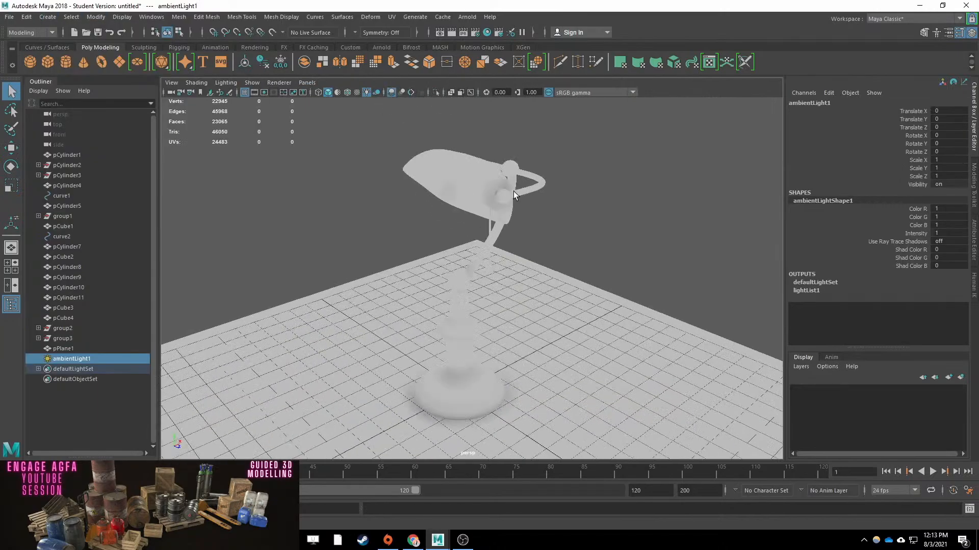
{"action": "scroll", "coordinate": [513, 191], "scroll_direction": "up", "scroll_amount": 5}
{"action": "left_click_drag", "start_coordinate": [512, 191], "coordinate": [343, 204], "text": "alt"}
{"action": "scroll", "coordinate": [207, 330], "scroll_direction": "down", "scroll_amount": 5}
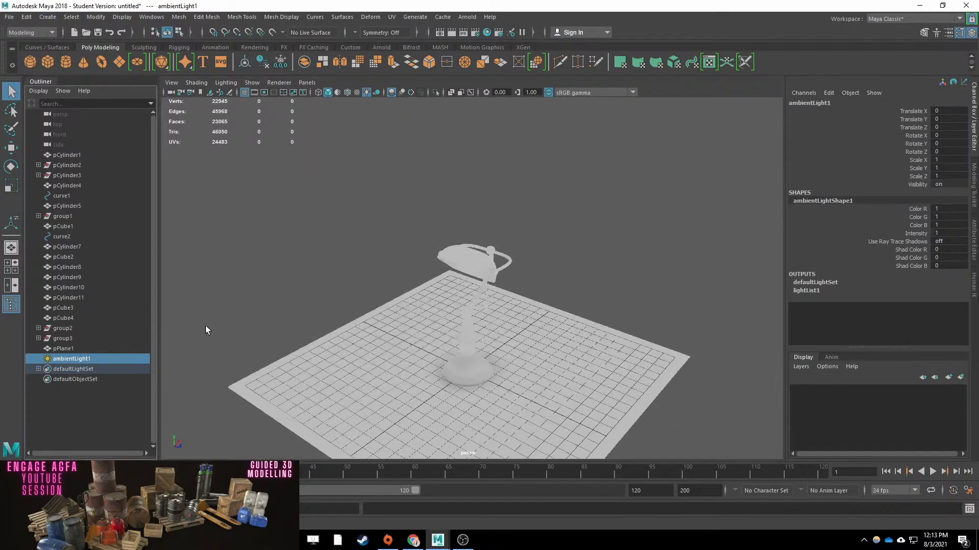
Replace the ambient light with a new one and hide the viewport grid.
{"action": "key", "text": "Delete"}
{"action": "left_click_drag", "start_coordinate": [350, 159], "coordinate": [387, 161], "text": "alt"}
{"action": "left_click", "coordinate": [48, 17]}
{"action": "left_click", "coordinate": [209, 82]}
{"action": "left_click_drag", "start_coordinate": [619, 207], "coordinate": [576, 219], "text": "alt"}
{"action": "left_click", "coordinate": [244, 92]}
{"action": "left_click", "coordinate": [616, 300]}
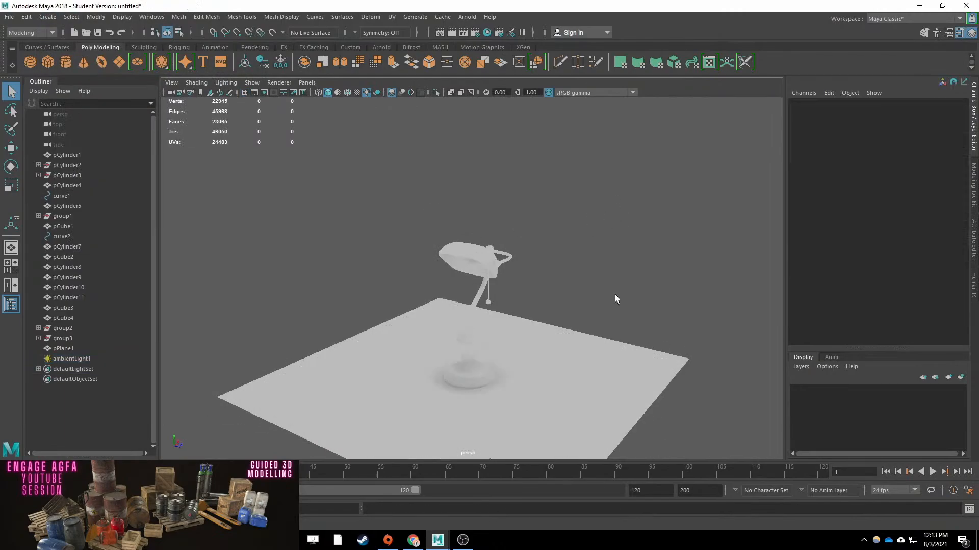
Lower the ambient light's intensity to about 0.622.
{"action": "scroll", "coordinate": [616, 299], "scroll_direction": "up", "scroll_amount": 5}
{"action": "left_click_drag", "start_coordinate": [616, 299], "coordinate": [724, 270], "text": "alt"}
{"action": "left_click", "coordinate": [47, 17]}
{"action": "left_click", "coordinate": [948, 33]}
{"action": "left_click", "coordinate": [89, 360]}
{"action": "left_click_drag", "start_coordinate": [854, 226], "coordinate": [850, 226]}
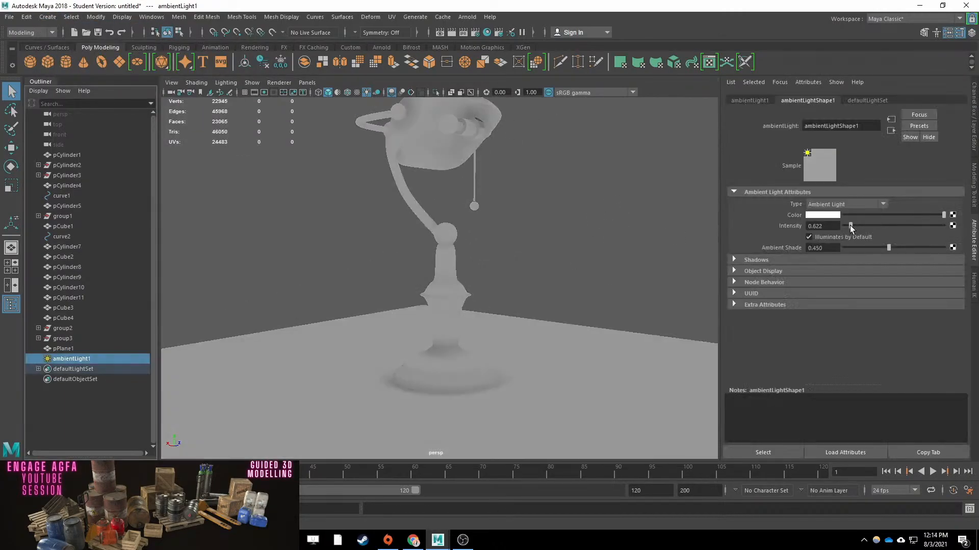
Add a point light and raise it from the origin to the height of the lamp's shade.
{"action": "left_click", "coordinate": [661, 201]}
{"action": "left_click_drag", "start_coordinate": [662, 201], "coordinate": [387, 234], "text": "alt"}
{"action": "left_click", "coordinate": [48, 17]}
{"action": "left_click", "coordinate": [209, 104]}
{"action": "scroll", "coordinate": [338, 166], "scroll_direction": "down", "scroll_amount": 5}
{"action": "key", "text": "w"}
{"action": "left_click_drag", "start_coordinate": [437, 285], "coordinate": [433, 187]}
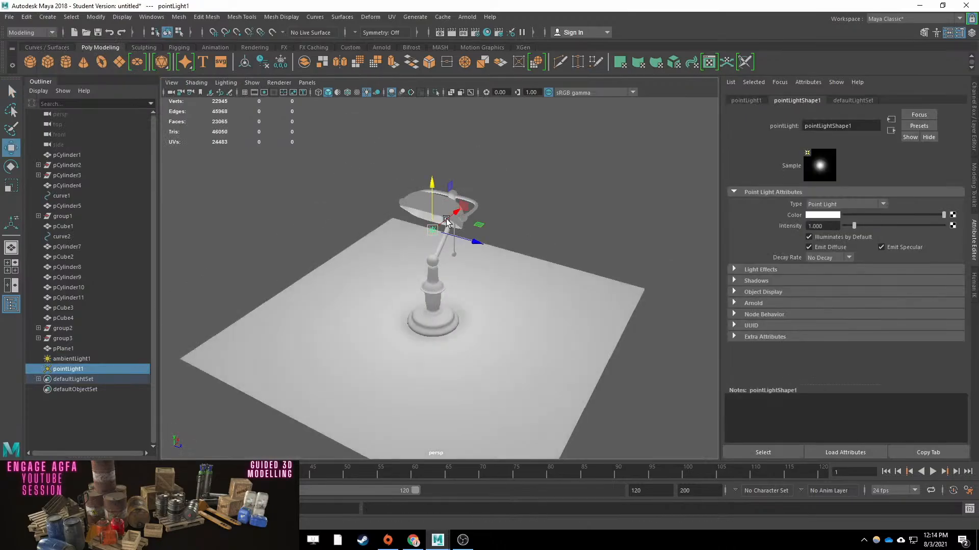
Reposition the point light around the lamp and duplicate it as a second light.
{"action": "left_click_drag", "start_coordinate": [509, 188], "coordinate": [484, 224], "text": "alt"}
{"action": "scroll", "coordinate": [375, 238], "scroll_direction": "up", "scroll_amount": 3}
{"action": "scroll", "coordinate": [484, 225], "scroll_direction": "down", "scroll_amount": 3}
{"action": "left_click_drag", "start_coordinate": [468, 143], "coordinate": [343, 214]}
{"action": "key", "text": "ctrl+d"}
Examine the lit lamp, checking the pull knob, the neck and the ball joint on the stem.
{"action": "scroll", "coordinate": [343, 214], "scroll_direction": "up", "scroll_amount": 5}
{"action": "left_click", "coordinate": [518, 202]}
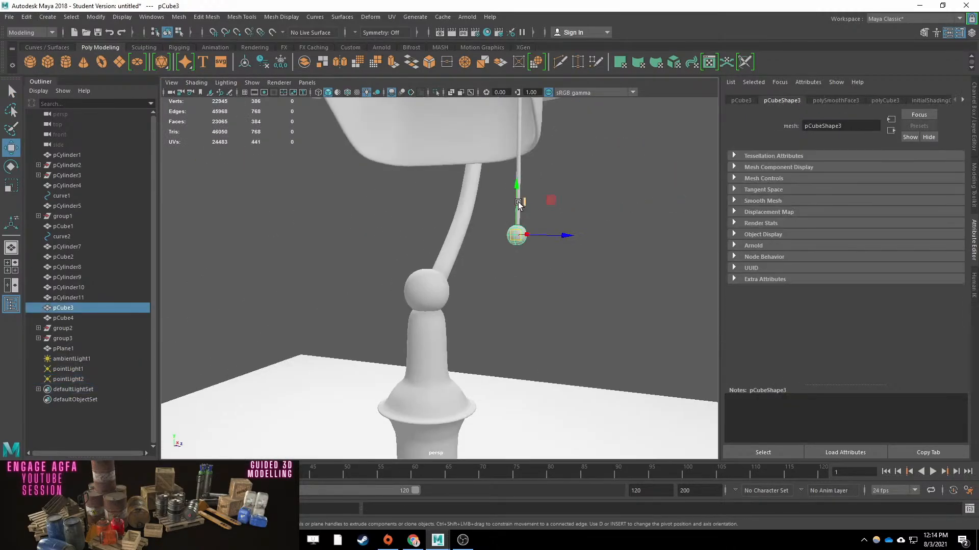
{"action": "key", "text": "q"}
{"action": "left_click", "coordinate": [540, 229]}
{"action": "scroll", "coordinate": [540, 230], "scroll_direction": "down", "scroll_amount": 5}
{"action": "left_click_drag", "start_coordinate": [540, 230], "coordinate": [586, 306], "text": "alt"}
{"action": "left_click_drag", "start_coordinate": [663, 306], "coordinate": [459, 285], "text": "alt"}
{"action": "left_click", "coordinate": [440, 282]}
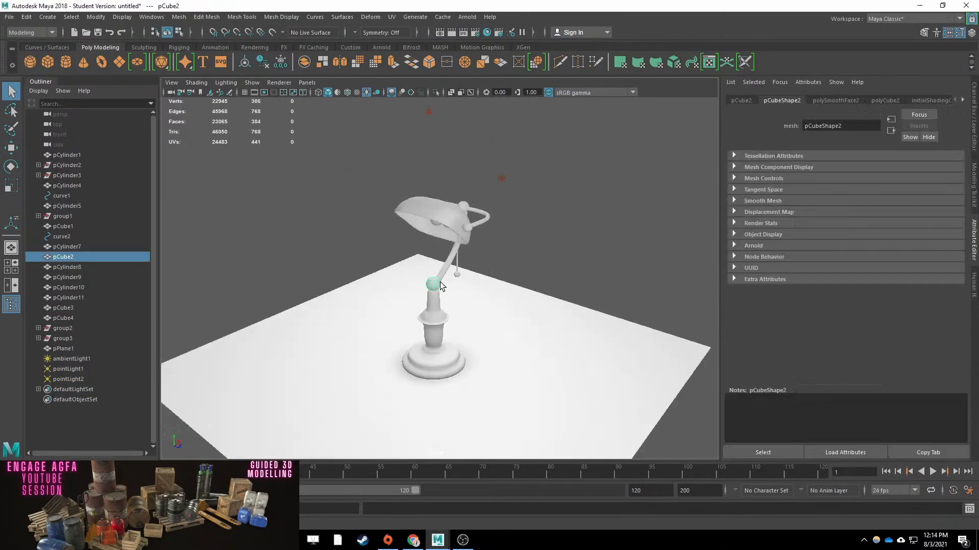
Select all the lamp parts and examine their wireframe over the shaded model from several angles.
{"action": "left_click_drag", "start_coordinate": [548, 194], "coordinate": [387, 367]}
{"action": "left_click_drag", "start_coordinate": [466, 204], "coordinate": [367, 249], "text": "alt"}
{"action": "scroll", "coordinate": [500, 230], "scroll_direction": "up", "scroll_amount": 5}
{"action": "left_click_drag", "start_coordinate": [501, 230], "coordinate": [685, 250], "text": "alt"}
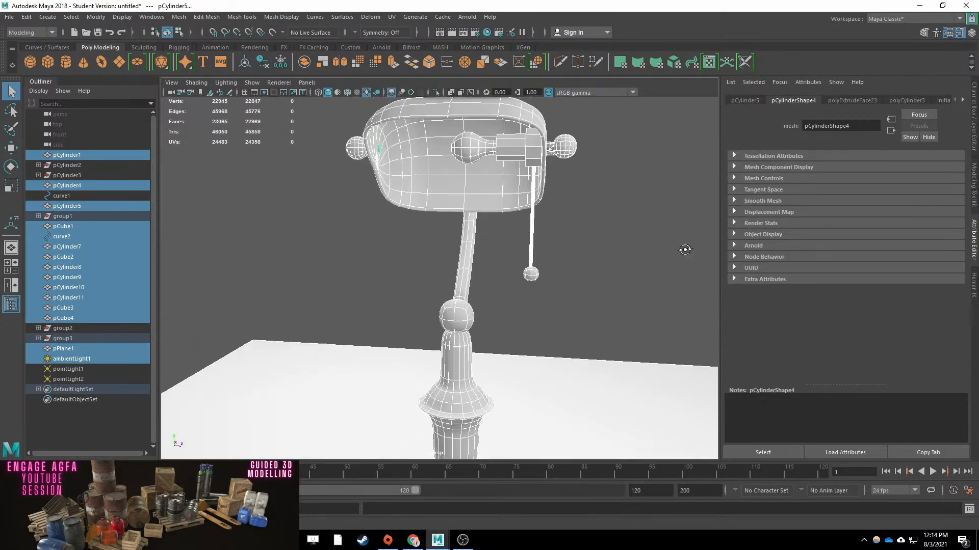
{"action": "scroll", "coordinate": [663, 244], "scroll_direction": "down", "scroll_amount": 5}
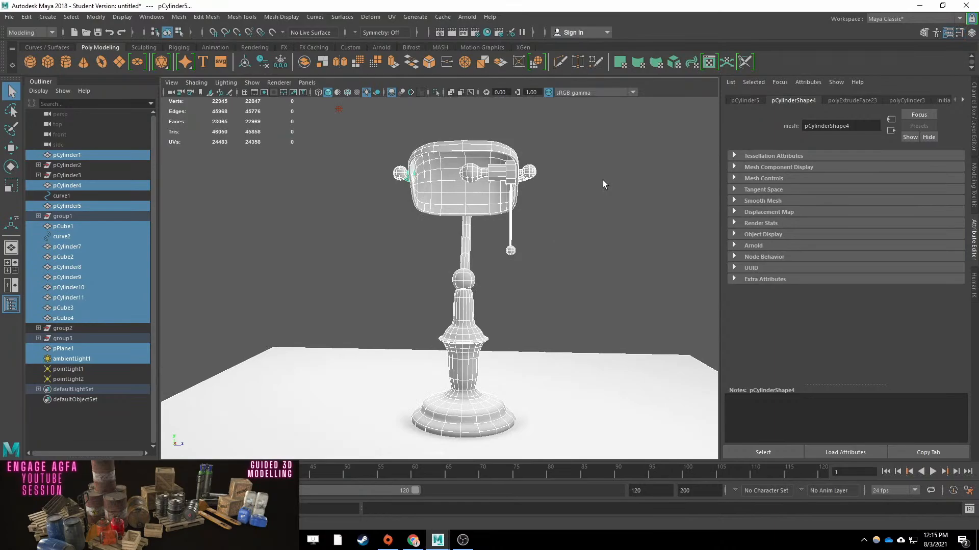
{"action": "left_click_drag", "start_coordinate": [647, 180], "coordinate": [315, 98], "text": "alt"}
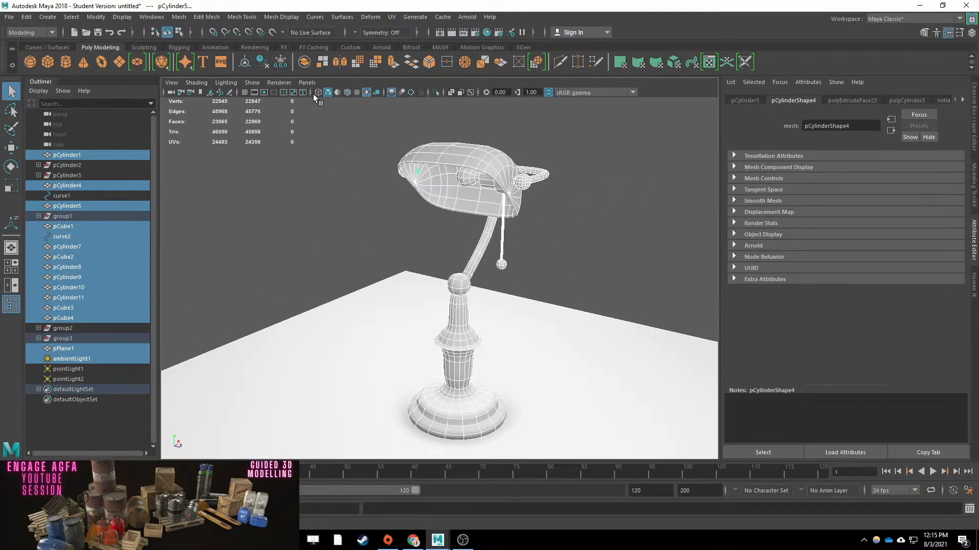
Reselect the upper lamp parts, change the viewport's shading option and examine the finished lamp.
{"action": "left_click", "coordinate": [654, 192]}
{"action": "left_click_drag", "start_coordinate": [647, 221], "coordinate": [561, 153], "text": "alt"}
{"action": "mouse_move", "coordinate": [557, 148]}
{"action": "left_mouse_down"}
{"action": "mouse_move", "coordinate": [435, 247]}
{"action": "mouse_move", "coordinate": [418, 298]}
{"action": "left_mouse_up"}
{"action": "left_click", "coordinate": [195, 82]}
{"action": "left_click", "coordinate": [200, 131]}
{"action": "left_click", "coordinate": [338, 214]}
{"action": "mouse_move", "coordinate": [339, 214]}
{"action": "left_mouse_down", "text": "alt"}
{"action": "mouse_move", "coordinate": [636, 225]}
{"action": "mouse_move", "coordinate": [626, 225]}
{"action": "left_mouse_up", "text": "alt"}
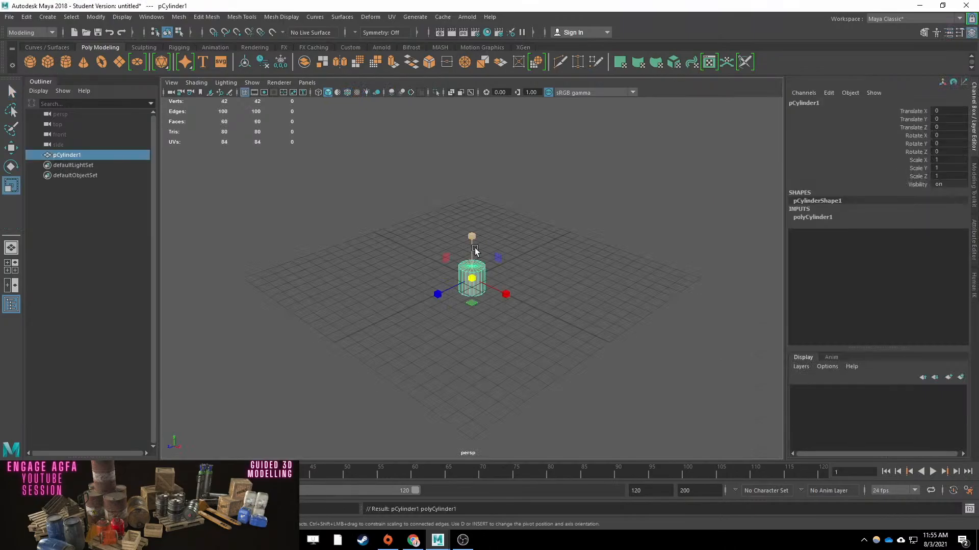
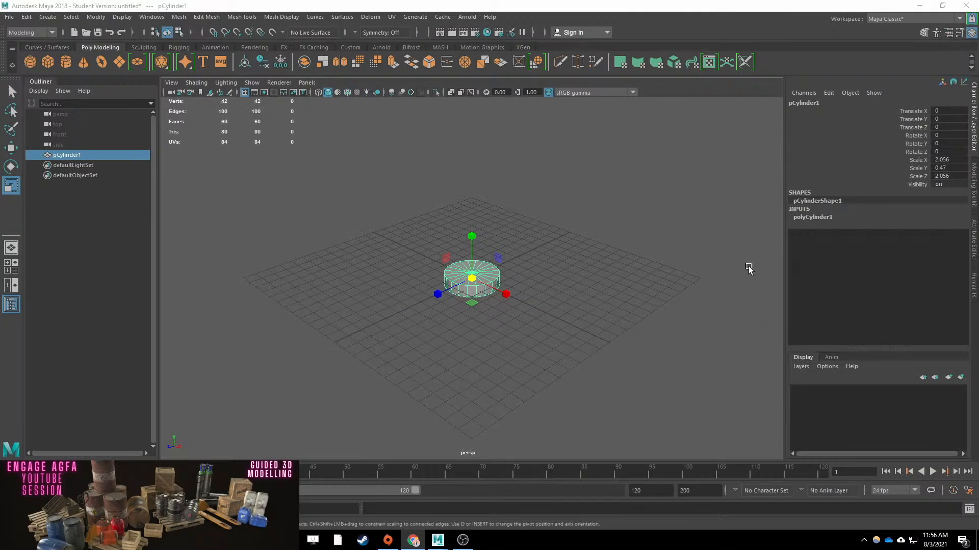
Set the cylinder's axis subdivisions to 18 and flatten the cylinder to a Scale Y of about 0.213.
{"action": "left_click", "coordinate": [813, 217]}
{"action": "left_click", "coordinate": [952, 241]}
{"action": "type", "text": "1"}
{"action": "left_click_drag", "start_coordinate": [472, 236], "coordinate": [472, 257]}
Select all the faces of the flattened cylinder's top cap.
{"action": "key", "text": "q"}
{"action": "right_click_drag", "start_coordinate": [495, 260], "coordinate": [494, 292]}
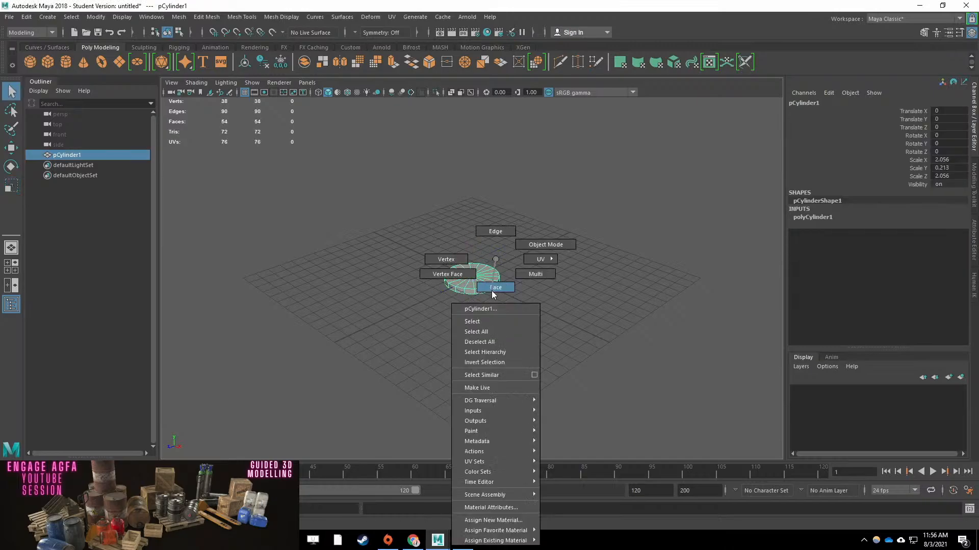
{"action": "left_click_drag", "start_coordinate": [479, 280], "coordinate": [465, 273]}
{"action": "left_click_drag", "start_coordinate": [510, 301], "coordinate": [572, 268], "text": "alt"}
{"action": "scroll", "coordinate": [572, 269], "scroll_direction": "up", "scroll_amount": 5}
{"action": "left_click_drag", "start_coordinate": [443, 301], "coordinate": [448, 331], "text": "alt"}
Open the Selection settings in the Preferences and save them.
{"action": "left_click", "coordinate": [151, 17]}
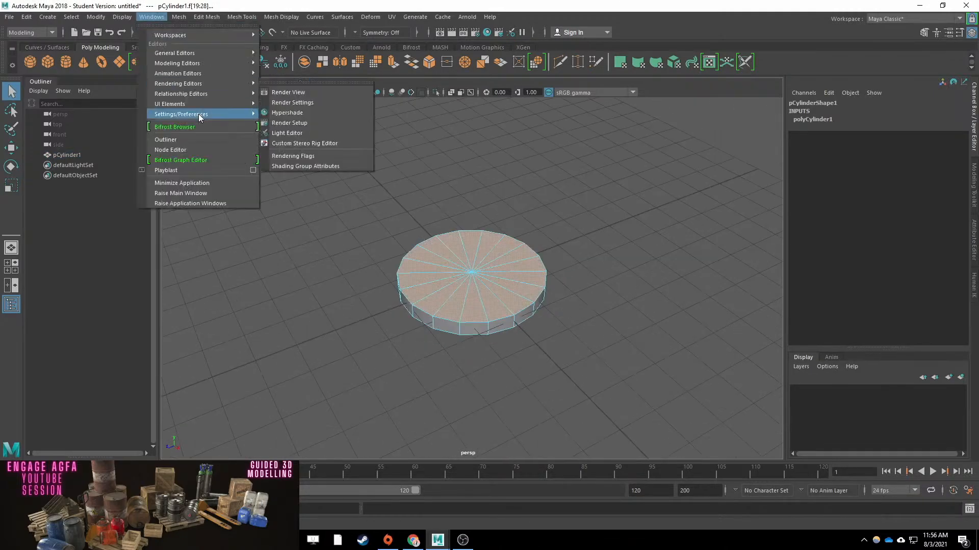
{"action": "mouse_move", "coordinate": [199, 113]}
{"action": "left_click", "coordinate": [309, 187]}
{"action": "left_click", "coordinate": [768, 219]}
{"action": "left_click", "coordinate": [151, 17]}
{"action": "left_click", "coordinate": [456, 299]}
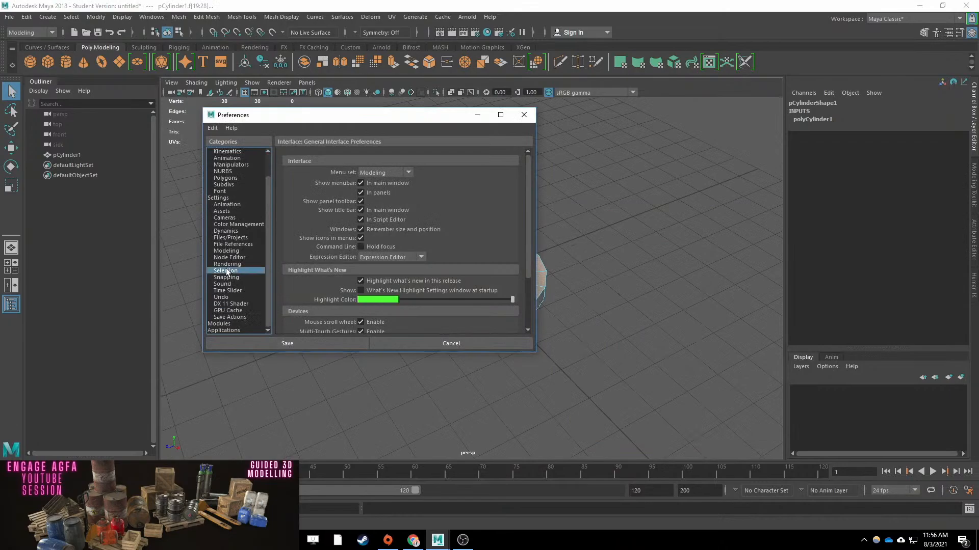
{"action": "left_click", "coordinate": [227, 271]}
{"action": "left_click", "coordinate": [341, 344]}
Extrude the cylinder's top faces and scale them inward to leave an outer rim around the base.
{"action": "key", "text": "ctrl+e"}
{"action": "key", "text": "ctrl+r"}
{"action": "left_click", "coordinate": [869, 58]}
{"action": "key", "text": "r"}
{"action": "left_click_drag", "start_coordinate": [472, 273], "coordinate": [448, 273]}
{"action": "key", "text": "w"}
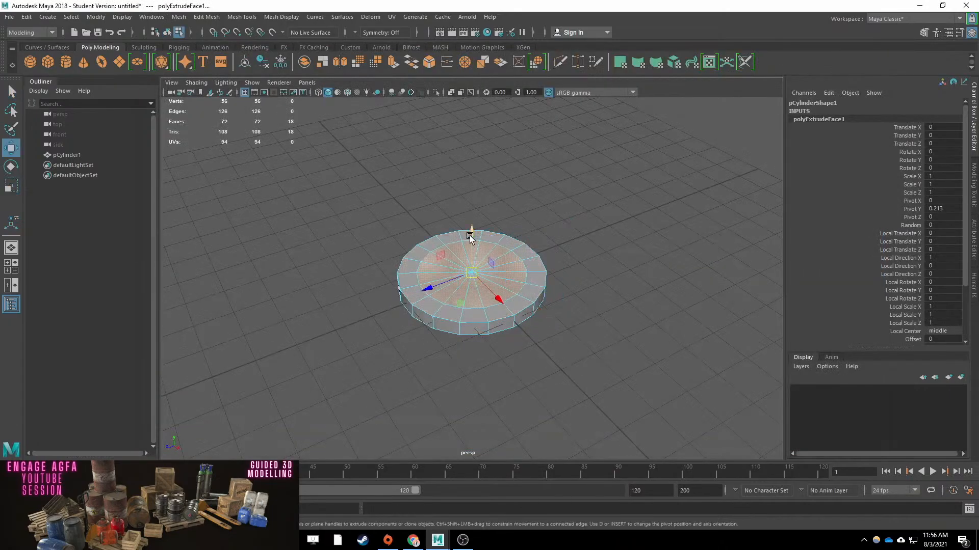
Extrude the top faces repeatedly, raising and narrowing them into a second tier with a domed top.
{"action": "key", "text": "ctrl+e"}
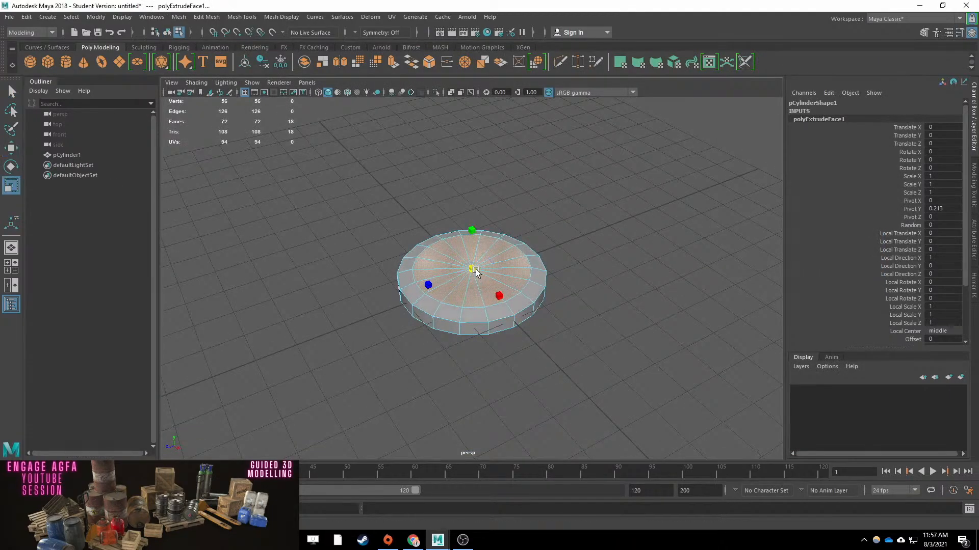
{"action": "key", "text": "w"}
{"action": "left_click_drag", "start_coordinate": [471, 259], "coordinate": [444, 259]}
{"action": "key", "text": "w"}
{"action": "left_click_drag", "start_coordinate": [471, 218], "coordinate": [471, 201]}
{"action": "key", "text": "ctrl+z"}
{"action": "key", "text": "r"}
{"action": "left_click_drag", "start_coordinate": [471, 260], "coordinate": [506, 259]}
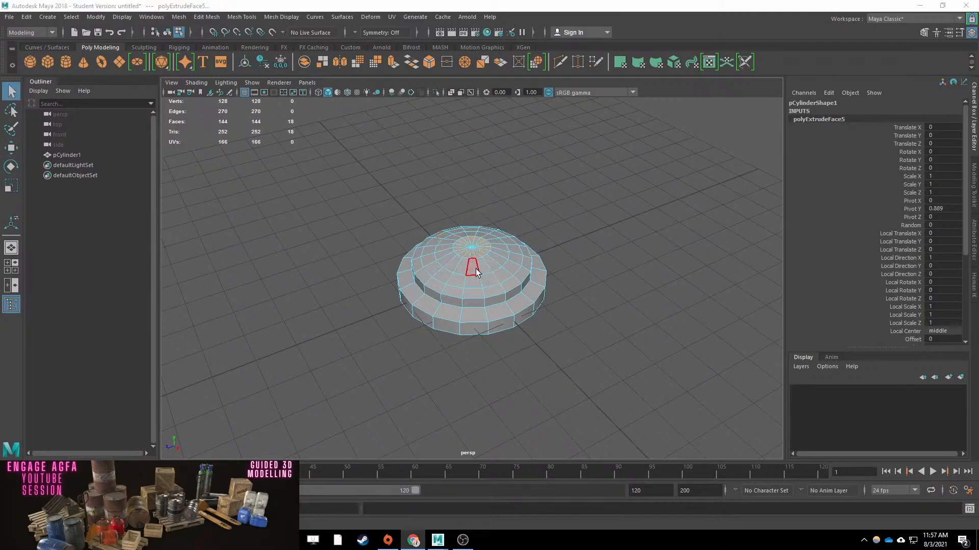
Inset the faces on top of the dome with further extrusions and raise them to begin the stem.
{"action": "key", "text": "w"}
{"action": "key", "text": "ctrl+e"}
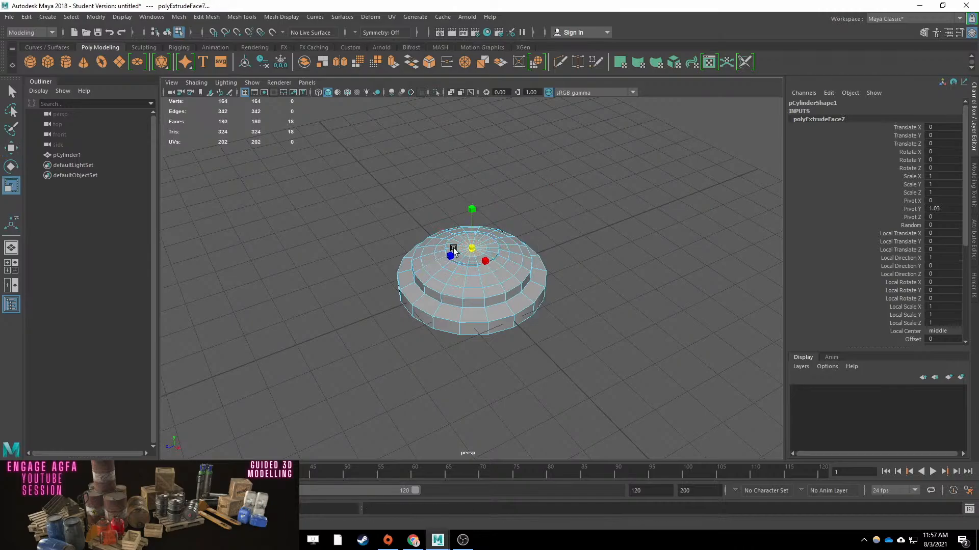
{"action": "key", "text": "ctrl+e"}
{"action": "key", "text": "w"}
{"action": "left_click_drag", "start_coordinate": [472, 188], "coordinate": [472, 148]}
Continue extruding and scaling the stem's top faces to form a straight column ending in a flared collar.
{"action": "key", "text": "ctrl+e"}
{"action": "key", "text": "w"}
{"action": "key", "text": "r"}
{"action": "key", "text": "ctrl+e"}
{"action": "key", "text": "w"}
{"action": "key", "text": "r"}
{"action": "left_click_drag", "start_coordinate": [471, 179], "coordinate": [473, 153]}
{"action": "key", "text": "ctrl+e"}
{"action": "key", "text": "r"}
{"action": "key", "text": "ctrl+e"}
{"action": "key", "text": "w"}
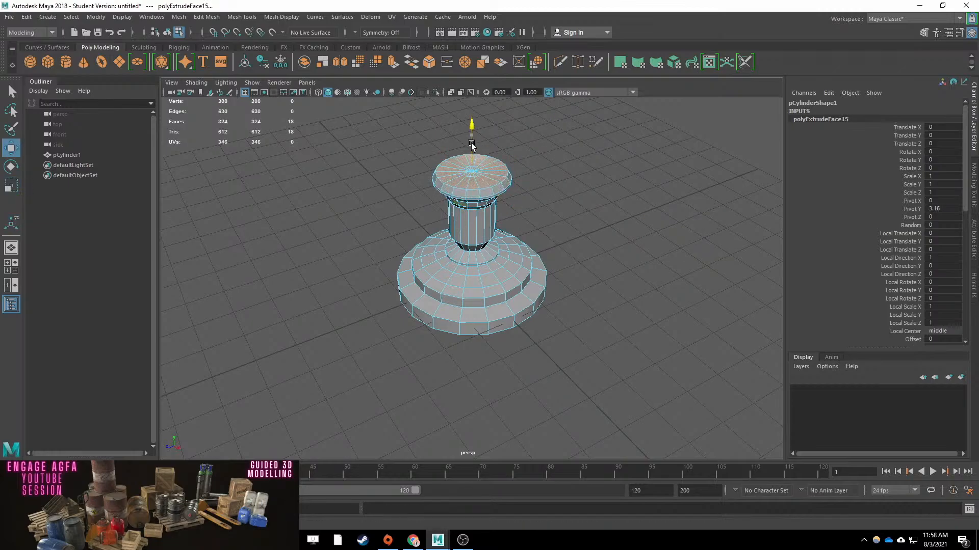
In the front view, extrude the collar's top faces upward and narrow them into a rounded bulge.
{"action": "key", "text": "space"}
{"action": "key", "text": "space"}
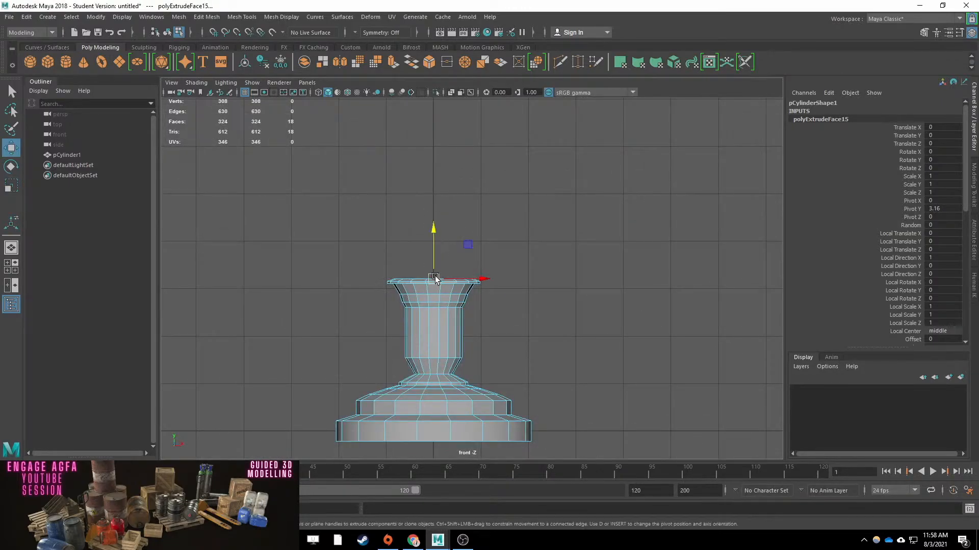
{"action": "key", "text": "r"}
{"action": "key", "text": "ctrl+e"}
{"action": "key", "text": "w"}
{"action": "left_click_drag", "start_coordinate": [434, 268], "coordinate": [434, 231]}
{"action": "key", "text": "r"}
Extrude a narrower column above the bulge and finish it with a tapered tip.
{"action": "left_click_drag", "start_coordinate": [434, 259], "coordinate": [433, 167]}
{"action": "key", "text": "ctrl+e"}
{"action": "key", "text": "w"}
{"action": "key", "text": "ctrl+e"}
{"action": "key", "text": "w"}
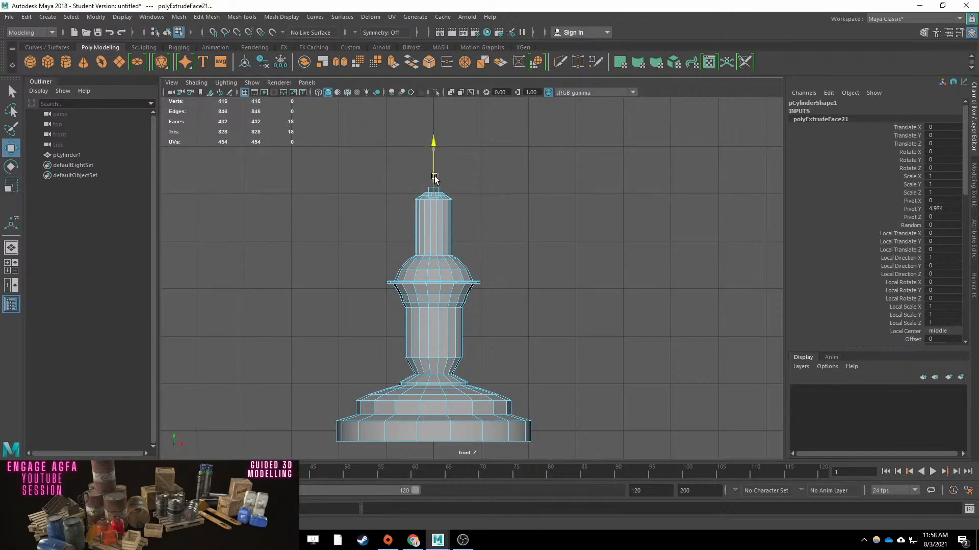
Create a second cylinder above the stem at Translate Y 9.449, rotated 90 degrees about X and scaled uniformly to 1.404.
{"action": "key", "text": "q"}
{"action": "right_click_drag", "start_coordinate": [434, 221], "coordinate": [471, 203]}
{"action": "left_click", "coordinate": [65, 62]}
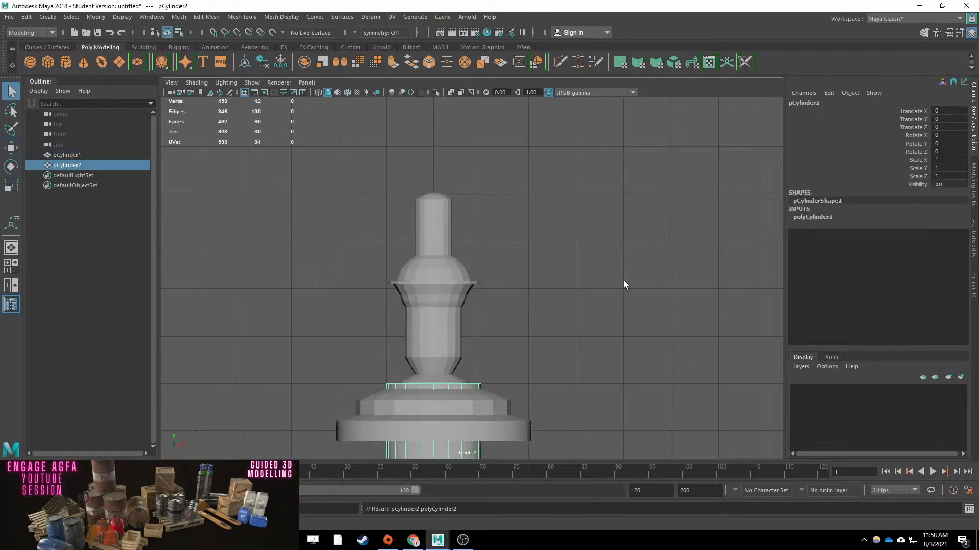
{"action": "scroll", "coordinate": [557, 273], "scroll_direction": "down", "scroll_amount": 5}
{"action": "left_click", "coordinate": [812, 217]}
{"action": "key", "text": "w"}
{"action": "left_click_drag", "start_coordinate": [451, 322], "coordinate": [452, 84]}
{"action": "middle_click_drag", "start_coordinate": [479, 186], "coordinate": [474, 256], "text": "alt"}
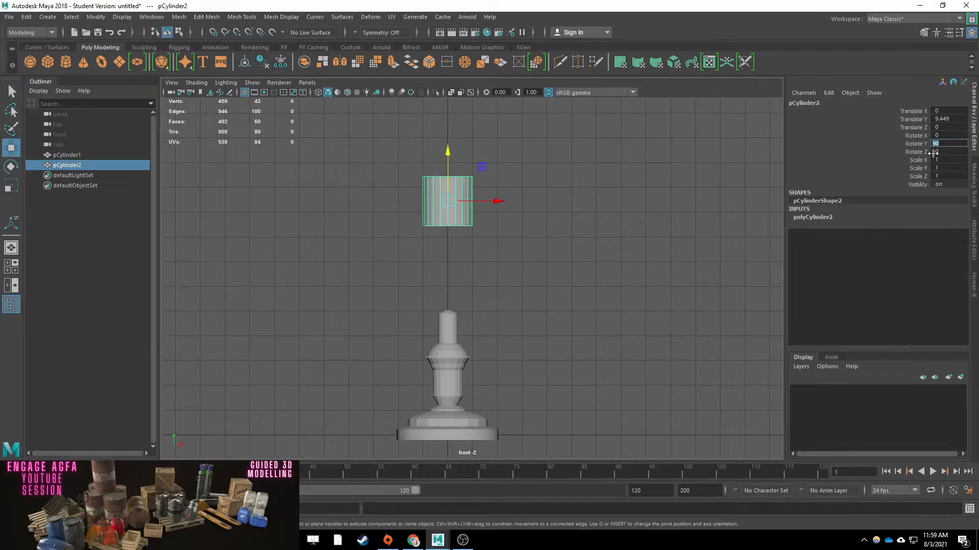
{"action": "left_click_drag", "start_coordinate": [449, 202], "coordinate": [472, 204]}
Delete the side and end-cap faces of the new cylinder's lower half to leave a half-cylinder lamp shade.
{"action": "right_click_drag", "start_coordinate": [461, 207], "coordinate": [462, 240]}
{"action": "left_click_drag", "start_coordinate": [500, 207], "coordinate": [334, 262]}
{"action": "key", "text": "Delete"}
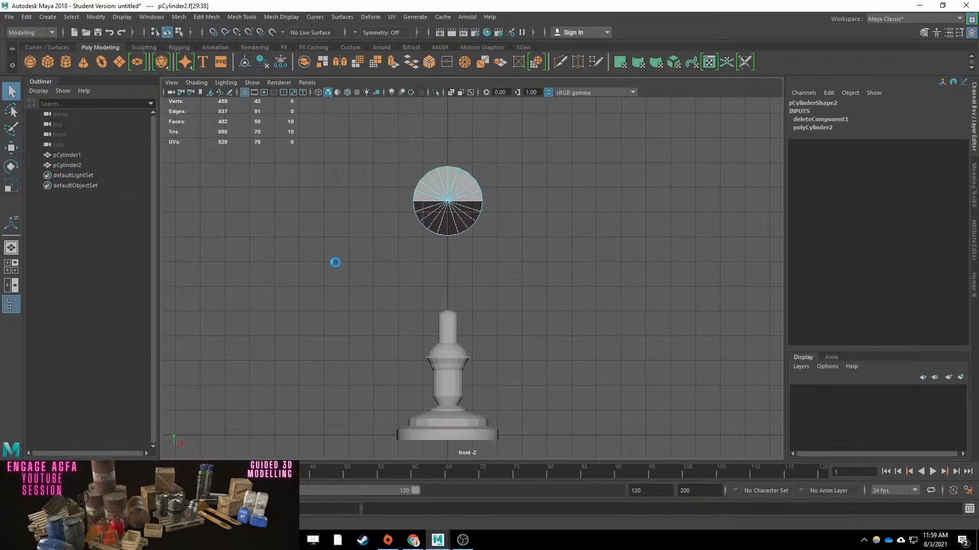
{"action": "key", "text": "Delete"}
{"action": "right_click_drag", "start_coordinate": [429, 219], "coordinate": [448, 200]}
{"action": "key", "text": "space"}
{"action": "left_click_drag", "start_coordinate": [658, 201], "coordinate": [626, 198], "text": "alt"}
{"action": "right_click_drag", "start_coordinate": [626, 199], "coordinate": [627, 225]}
{"action": "key", "text": "Delete"}
{"action": "mouse_move", "coordinate": [667, 187]}
{"action": "left_mouse_down"}
{"action": "mouse_move", "coordinate": [603, 216]}
{"action": "mouse_move", "coordinate": [653, 187]}
{"action": "left_mouse_up"}
{"action": "key", "text": "Delete"}
{"action": "right_click_drag", "start_coordinate": [638, 239], "coordinate": [658, 224]}
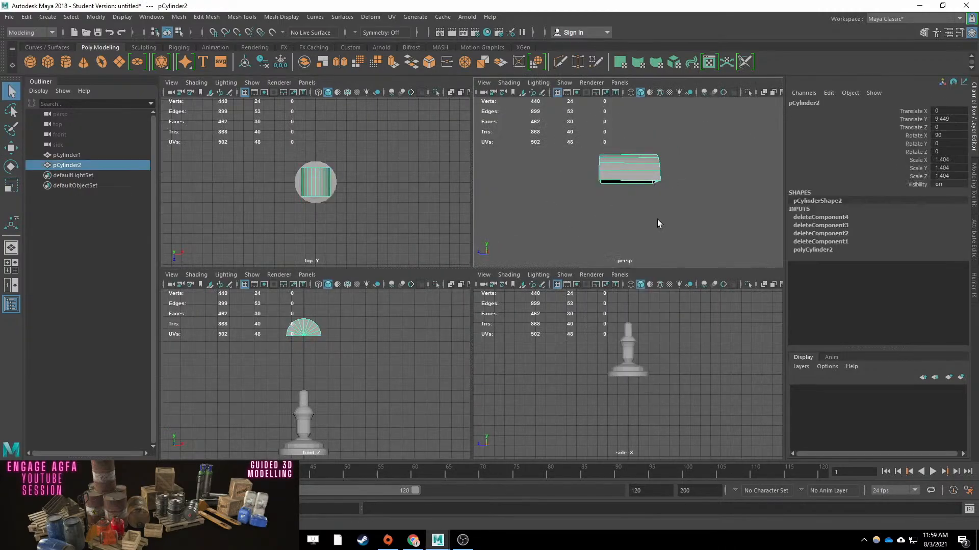
Lower the half-cylinder shade to Translate Y 8.656 and lengthen it to a Scale Y of 1.732.
{"action": "middle_click_drag", "start_coordinate": [678, 382], "coordinate": [693, 446], "text": "alt"}
{"action": "scroll", "coordinate": [693, 447], "scroll_direction": "up", "scroll_amount": 1}
{"action": "key", "text": "w"}
{"action": "left_click_drag", "start_coordinate": [635, 299], "coordinate": [581, 330]}
{"action": "key", "text": "r"}
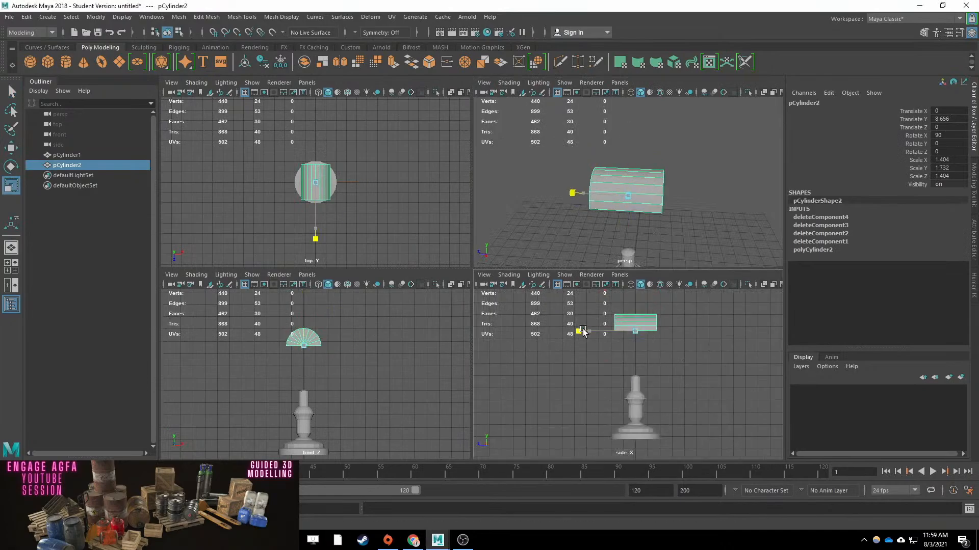
{"action": "key", "text": "e"}
{"action": "key", "text": "w"}
Insert edge loops across the shade, at its middle and towards both ends.
{"action": "right_click_drag", "start_coordinate": [627, 191], "coordinate": [601, 179], "text": "shift"}
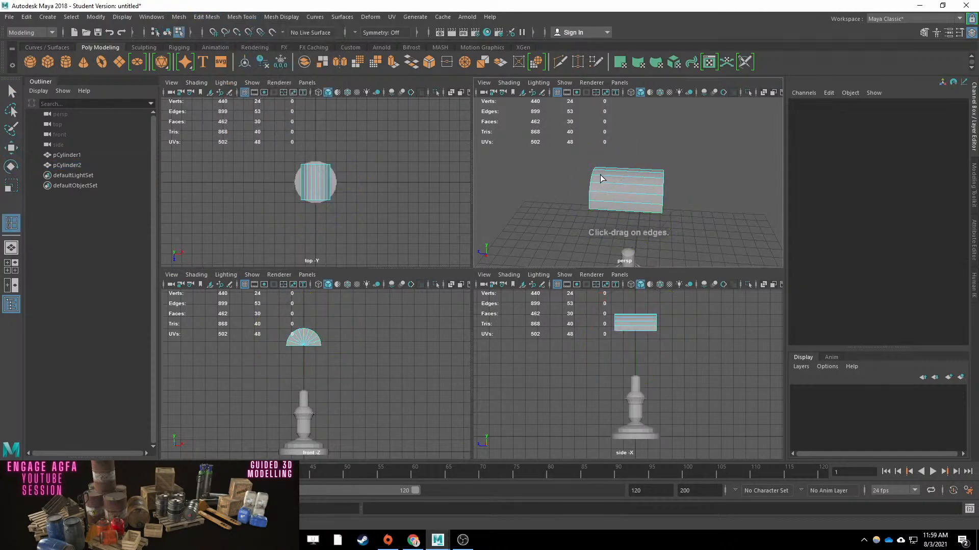
{"action": "left_click", "coordinate": [604, 179]}
{"action": "left_click", "coordinate": [650, 186]}
{"action": "left_click", "coordinate": [626, 192]}
{"action": "key", "text": "q"}
With soft selection, widen the shade's middle face band lengthwise and enlarge its cross-section.
{"action": "key", "text": "b"}
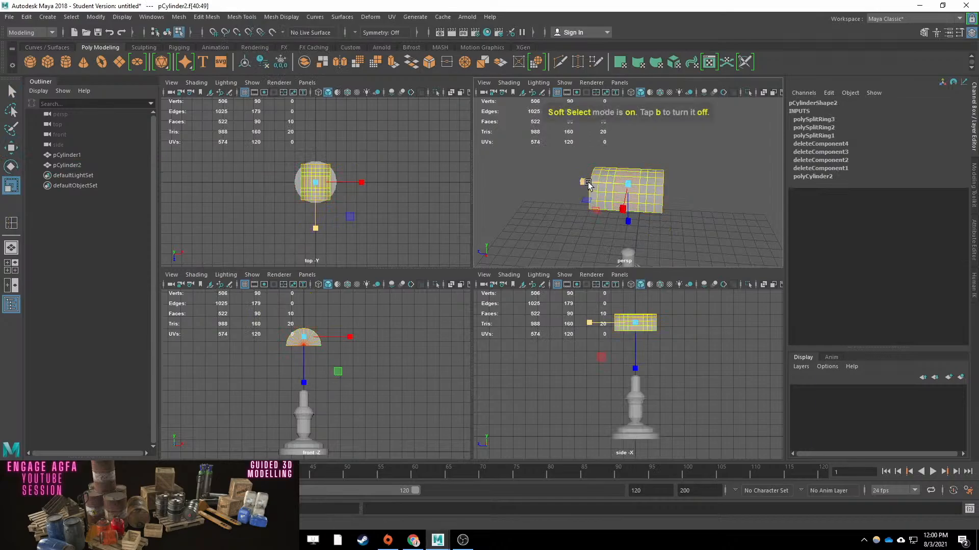
{"action": "left_click_drag", "start_coordinate": [582, 182], "coordinate": [569, 183]}
{"action": "key", "text": "w"}
{"action": "left_click_drag", "start_coordinate": [667, 255], "coordinate": [650, 239], "text": "alt"}
{"action": "key", "text": "r"}
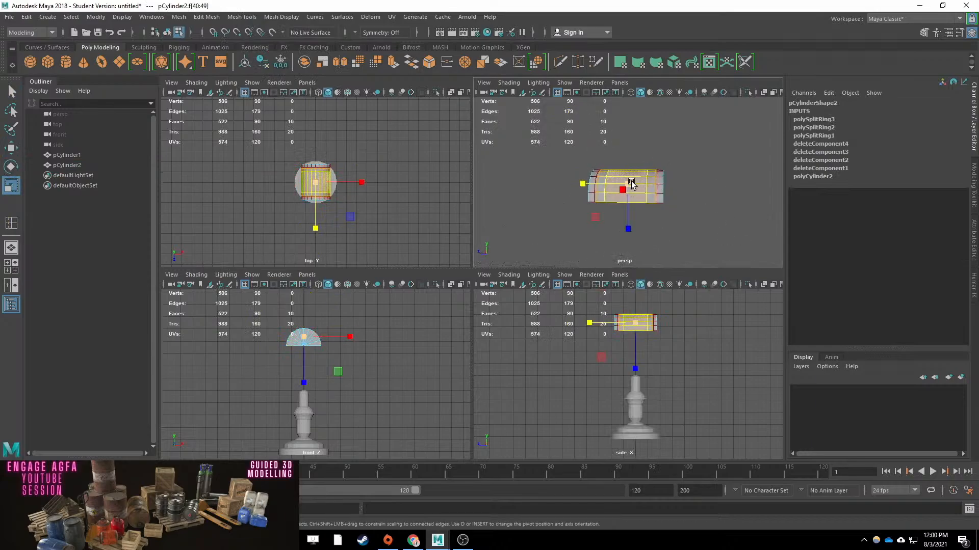
{"action": "key", "text": "w"}
{"action": "key", "text": "q"}
{"action": "scroll", "coordinate": [673, 183], "scroll_direction": "up", "scroll_amount": 5}
{"action": "mouse_move", "coordinate": [630, 159]}
{"action": "left_mouse_down", "text": "alt"}
{"action": "mouse_move", "coordinate": [673, 183]}
{"action": "mouse_move", "coordinate": [622, 142]}
{"action": "left_mouse_up", "text": "alt"}
{"action": "scroll", "coordinate": [674, 174], "scroll_direction": "down", "scroll_amount": 3}
Turn off soft selection, select the face bands on either side of the shade's middle and enlarge them.
{"action": "key", "text": "F8"}
{"action": "right_click_drag", "start_coordinate": [623, 183], "coordinate": [620, 210]}
{"action": "key", "text": "b"}
{"action": "key", "text": "w"}
{"action": "key", "text": "r"}
{"action": "left_click", "coordinate": [589, 213]}
{"action": "double_click", "coordinate": [590, 199], "text": "shift"}
{"action": "key", "text": "w"}
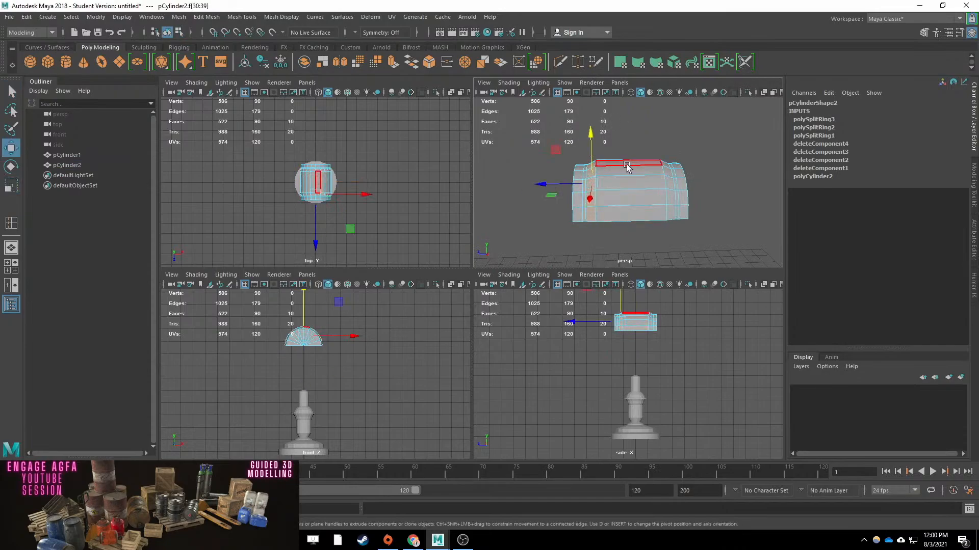
{"action": "left_click", "coordinate": [667, 171], "text": "shift"}
{"action": "double_click", "coordinate": [669, 182], "text": "shift"}
{"action": "key", "text": "r"}
{"action": "left_click_drag", "start_coordinate": [627, 182], "coordinate": [632, 182]}
{"action": "left_click_drag", "start_coordinate": [582, 183], "coordinate": [585, 185]}
Select the vertex loop at each end of the shade and scale it inward to round the ends.
{"action": "right_click_drag", "start_coordinate": [584, 174], "coordinate": [561, 177]}
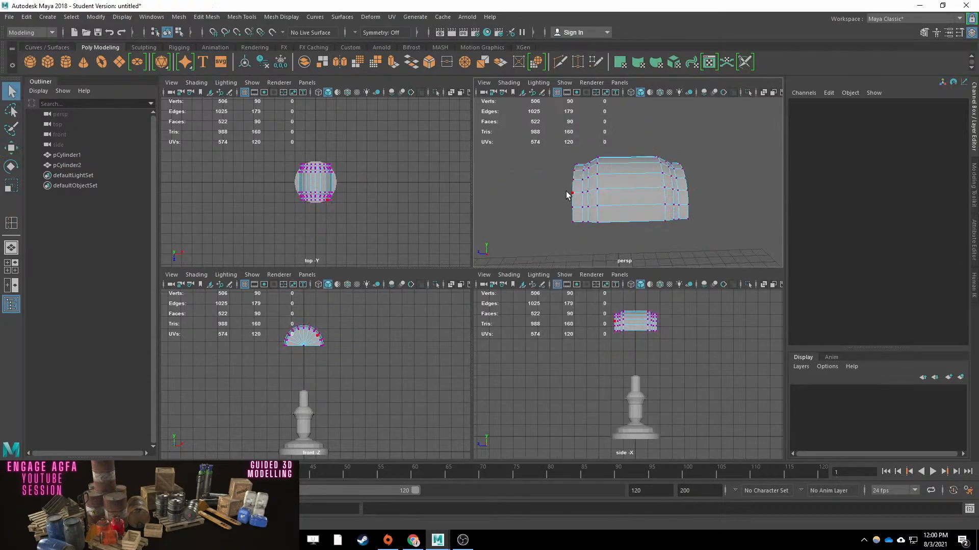
{"action": "left_click", "coordinate": [573, 204]}
{"action": "double_click", "coordinate": [573, 189], "text": "shift"}
{"action": "key", "text": "r"}
{"action": "left_click_drag", "start_coordinate": [578, 186], "coordinate": [573, 187]}
{"action": "left_click", "coordinate": [689, 205]}
{"action": "double_click", "coordinate": [687, 190], "text": "shift"}
{"action": "key", "text": "r"}
{"action": "left_click_drag", "start_coordinate": [683, 187], "coordinate": [678, 187]}
{"action": "key", "text": "w"}
Select the shade's bottom row of vertices in the side view and scale it flat to level the lower edge.
{"action": "scroll", "coordinate": [641, 318], "scroll_direction": "up", "scroll_amount": 8}
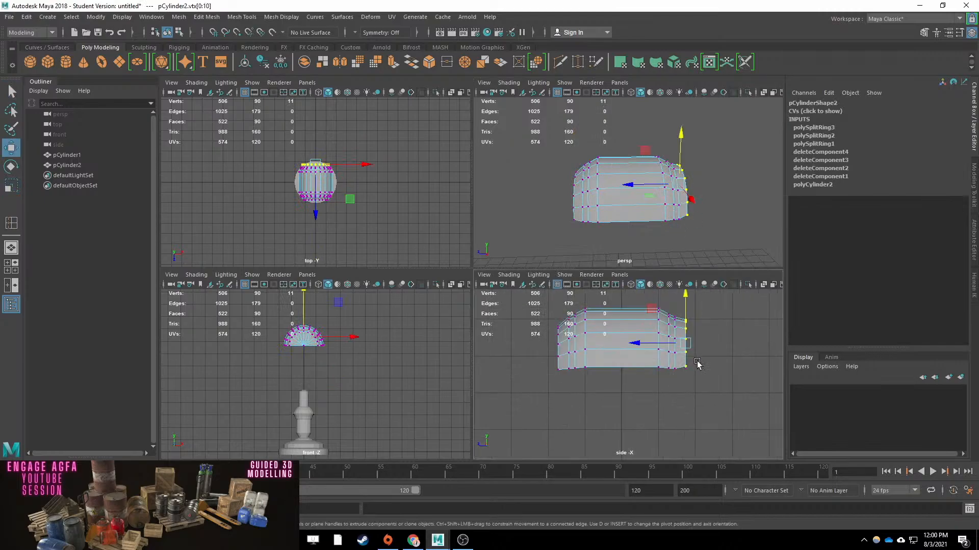
{"action": "left_click_drag", "start_coordinate": [714, 380], "coordinate": [530, 360]}
{"action": "key", "text": "r"}
{"action": "left_click_drag", "start_coordinate": [627, 245], "coordinate": [627, 204]}
{"action": "key", "text": "w"}
{"action": "middle_click_drag", "start_coordinate": [620, 323], "coordinate": [589, 344], "text": "alt"}
{"action": "key", "text": "q"}
{"action": "left_click_drag", "start_coordinate": [682, 317], "coordinate": [665, 380]}
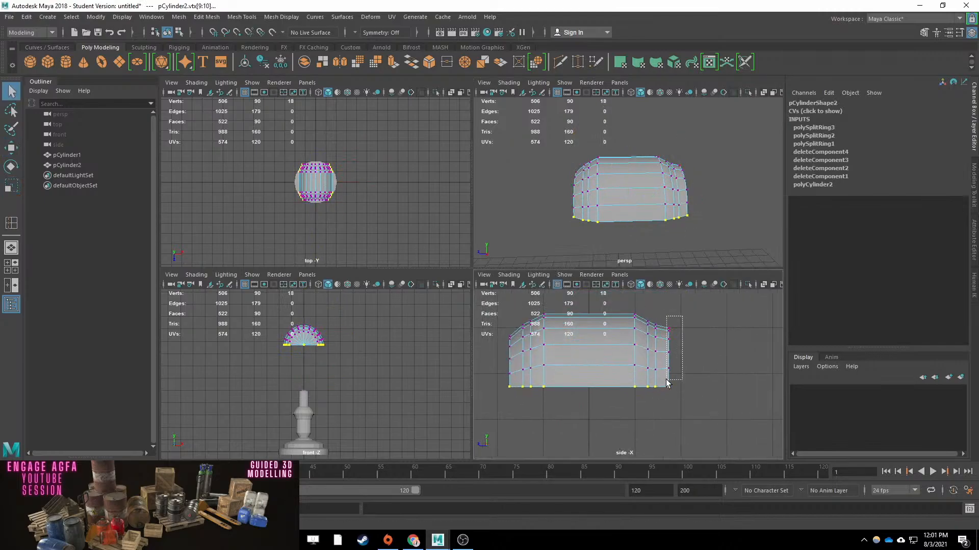
{"action": "key", "text": "ctrl+z"}
Insert an edge loop across the centre of the shade, keeping the shade in the scene.
{"action": "left_click", "coordinate": [11, 223]}
{"action": "left_click", "coordinate": [618, 343]}
{"action": "key", "text": "ctrl+x"}
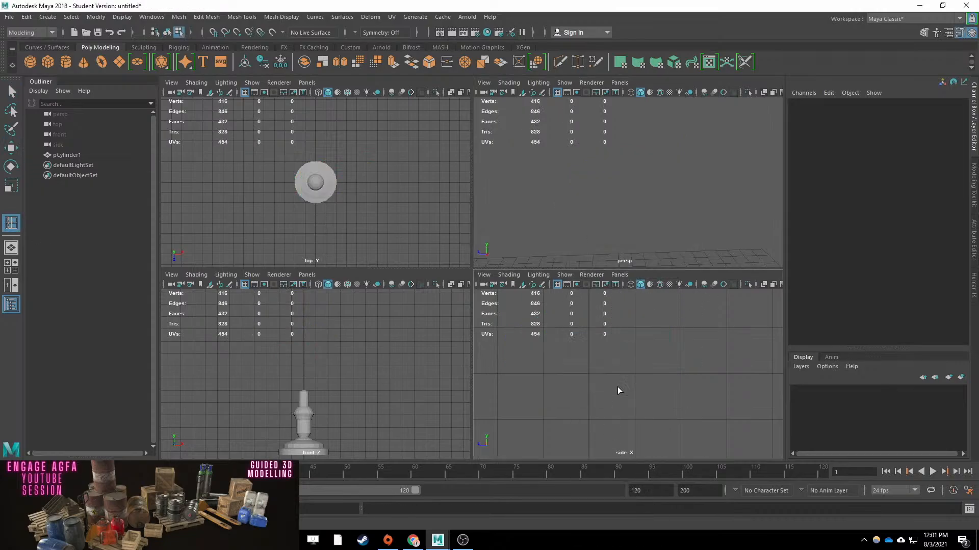
{"action": "key", "text": "ctrl+z"}
{"action": "key", "text": "q"}
Delete all the faces on one side of the shade's centre loop and duplicate the remaining half.
{"action": "right_click_drag", "start_coordinate": [594, 259], "coordinate": [595, 299]}
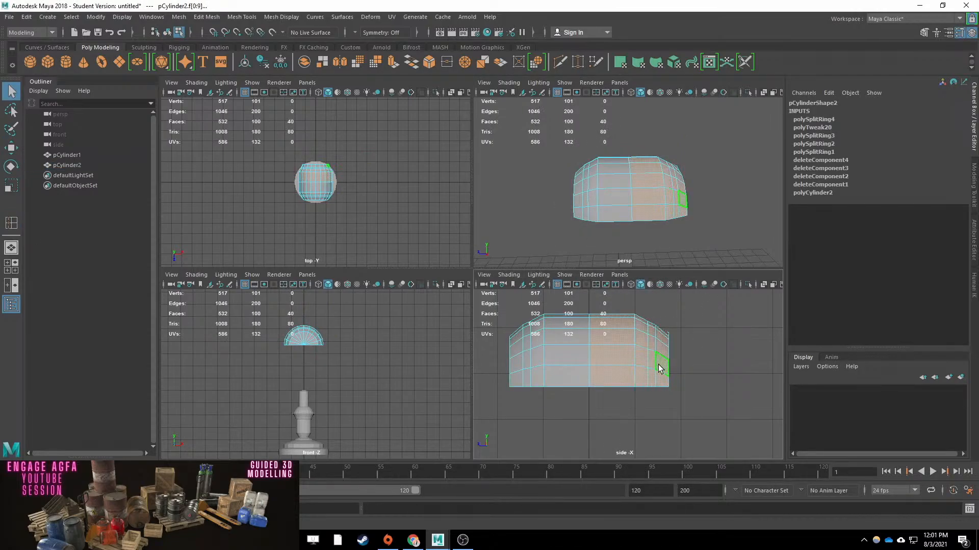
{"action": "key", "text": "Delete"}
{"action": "key", "text": "ctrl+d"}
{"action": "key", "text": "w"}
Mirror one copy of the half shade with a negative scale value to complete the shade.
{"action": "left_click", "coordinate": [941, 178]}
{"action": "key", "text": "Left"}
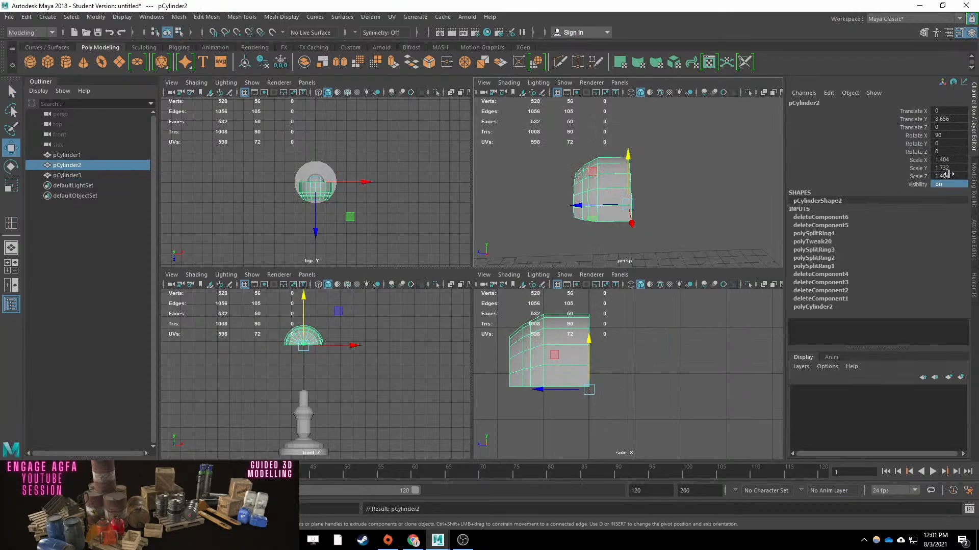
{"action": "type", "text": "-"}
{"action": "key", "text": "Return"}
{"action": "key", "text": "ctrl+z"}
{"action": "left_click", "coordinate": [939, 162]}
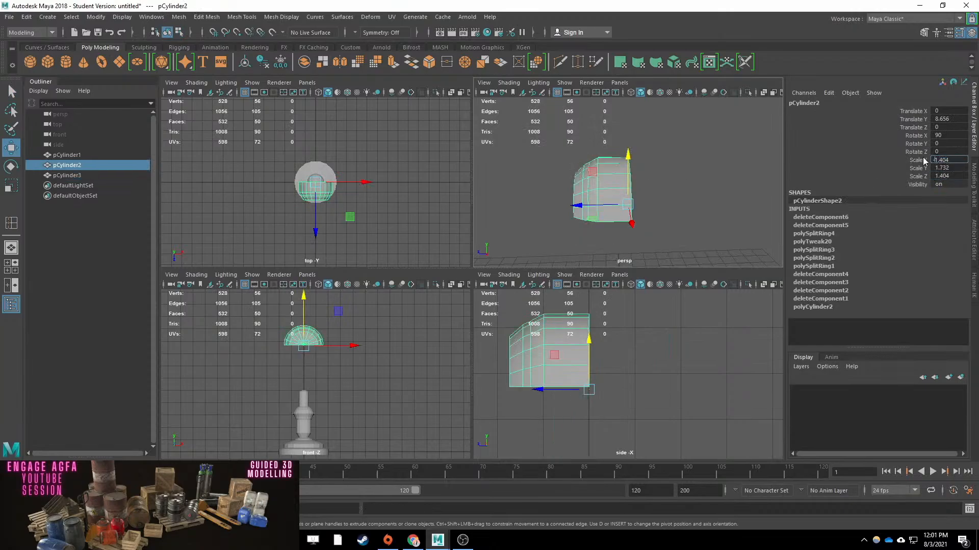
{"action": "key", "text": "Return"}
{"action": "left_click", "coordinate": [713, 185]}
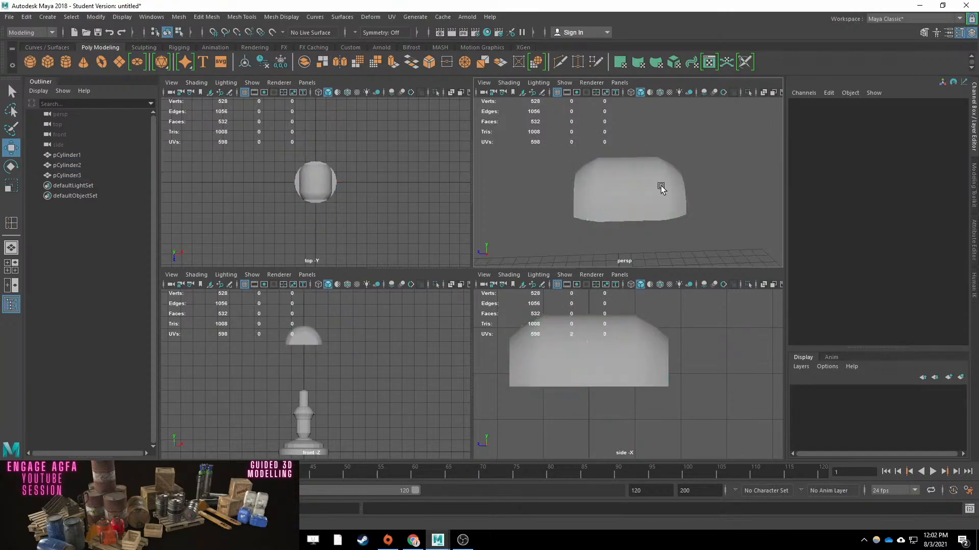
Combine the two shade halves into one mesh and extrude its faces to give the shade wall thickness.
{"action": "left_click", "coordinate": [178, 17]}
{"action": "left_click_drag", "start_coordinate": [661, 188], "coordinate": [575, 181]}
{"action": "left_click", "coordinate": [199, 53]}
{"action": "key", "text": "r"}
{"action": "mouse_move", "coordinate": [591, 204]}
{"action": "left_mouse_down", "text": "alt"}
{"action": "mouse_move", "coordinate": [615, 172]}
{"action": "mouse_move", "coordinate": [582, 194]}
{"action": "left_mouse_up", "text": "alt"}
{"action": "key", "text": "ctrl+e"}
{"action": "key", "text": "q"}
{"action": "key", "text": "F8"}
{"action": "key", "text": "3"}
{"action": "key", "text": "1"}
Tilt the shade diagonally in the front view and shift it slightly sideways over the stem.
{"action": "key", "text": "e"}
{"action": "left_click_drag", "start_coordinate": [346, 365], "coordinate": [321, 386]}
{"action": "key", "text": "w"}
{"action": "left_click_drag", "start_coordinate": [353, 334], "coordinate": [357, 335]}
Draw an EP curve in the top view from one end of the shade, bending around to the centreline.
{"action": "left_click", "coordinate": [47, 17]}
{"action": "mouse_move", "coordinate": [66, 95]}
{"action": "left_click", "coordinate": [204, 108]}
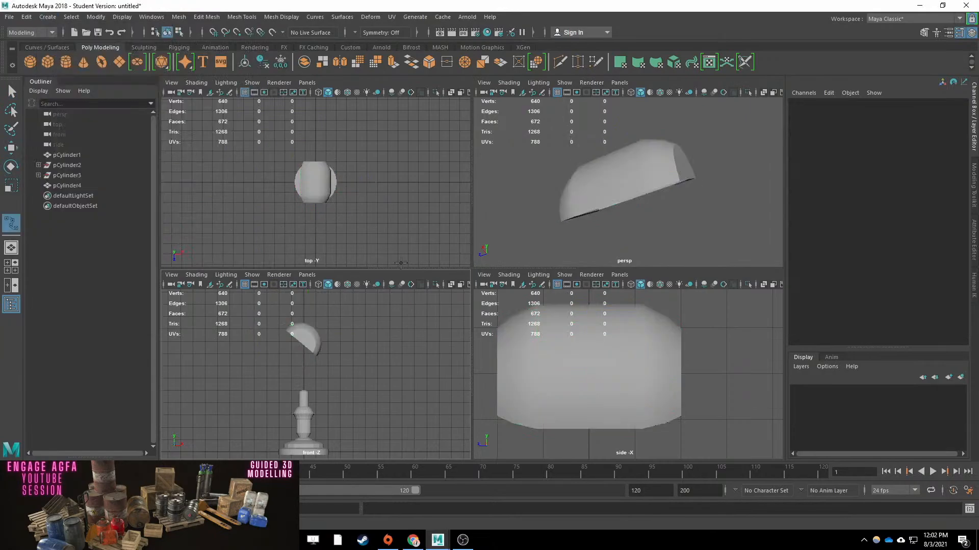
{"action": "scroll", "coordinate": [269, 126], "scroll_direction": "up", "scroll_amount": 3}
{"action": "left_click", "coordinate": [340, 178]}
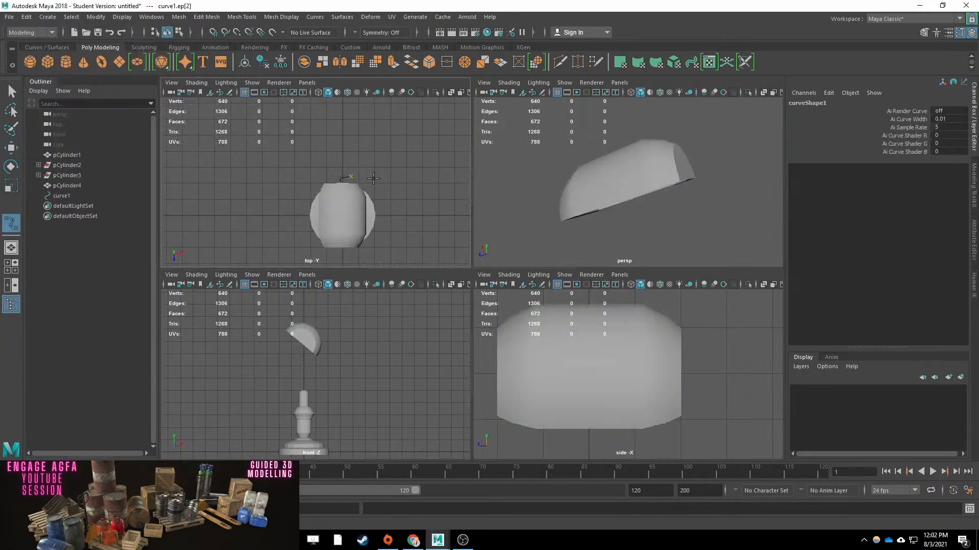
{"action": "key", "text": "Return"}
Raise the curve to the shade's height and fine-tune its alignment against the shade in the front view.
{"action": "left_click_drag", "start_coordinate": [623, 214], "coordinate": [763, 228], "text": "alt"}
{"action": "right_click_drag", "start_coordinate": [763, 228], "coordinate": [638, 196], "text": "alt"}
{"action": "key", "text": "w"}
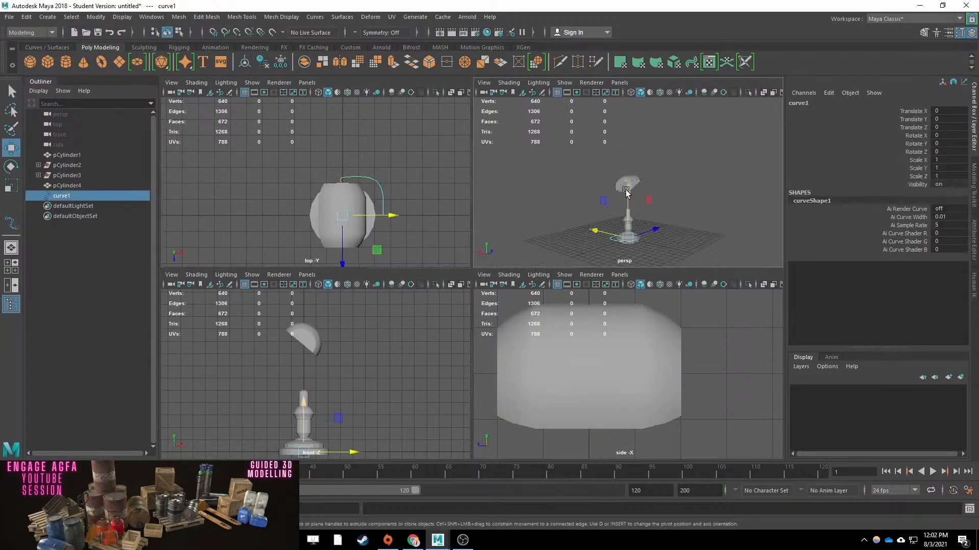
{"action": "left_click_drag", "start_coordinate": [627, 200], "coordinate": [627, 148]}
{"action": "scroll", "coordinate": [545, 185], "scroll_direction": "up", "scroll_amount": 8}
{"action": "left_click_drag", "start_coordinate": [546, 186], "coordinate": [756, 232], "text": "alt"}
{"action": "left_click_drag", "start_coordinate": [630, 155], "coordinate": [631, 143]}
{"action": "left_click", "coordinate": [318, 285]}
{"action": "scroll", "coordinate": [312, 289], "scroll_direction": "up", "scroll_amount": 3}
{"action": "left_click_drag", "start_coordinate": [341, 371], "coordinate": [344, 371]}
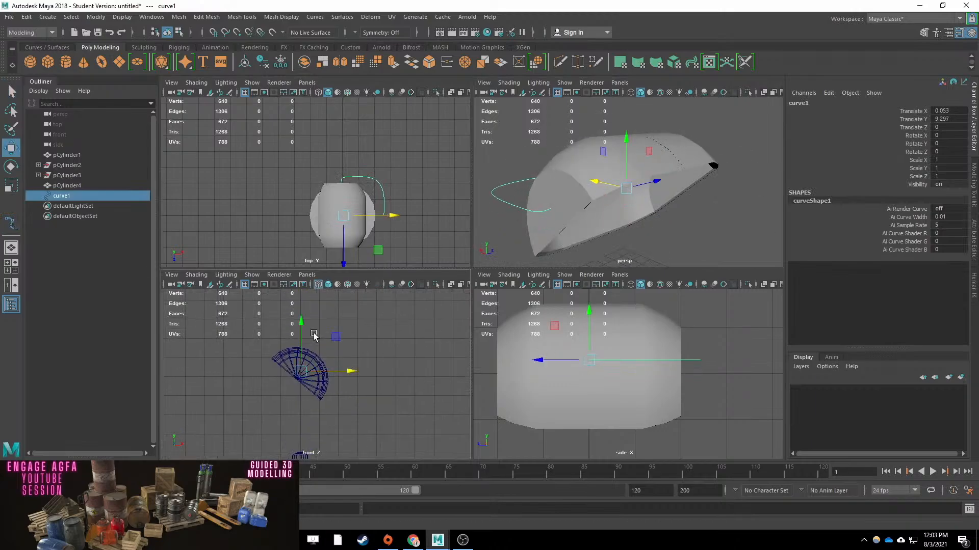
{"action": "left_click_drag", "start_coordinate": [300, 328], "coordinate": [300, 326]}
Create a polygon cylinder with 8 axis subdivisions, raise it to the shade's height and set its X rotation to 90.
{"action": "key", "text": "q"}
{"action": "left_click_drag", "start_coordinate": [708, 201], "coordinate": [678, 204], "text": "alt"}
{"action": "right_click_drag", "start_coordinate": [678, 204], "coordinate": [607, 204], "text": "alt"}
{"action": "right_click_drag", "start_coordinate": [606, 204], "coordinate": [606, 221], "text": "shift"}
{"action": "key", "text": "w"}
{"action": "left_click", "coordinate": [812, 218]}
{"action": "left_click", "coordinate": [939, 241]}
{"action": "left_click_drag", "start_coordinate": [626, 223], "coordinate": [631, 184]}
{"action": "type", "text": "8"}
{"action": "left_click", "coordinate": [940, 135]}
{"action": "type", "text": "90"}
Move the cylinder to the curve's start at the shade's end and scale it down to about 0.127.
{"action": "left_click_drag", "start_coordinate": [662, 370], "coordinate": [633, 370]}
{"action": "left_click_drag", "start_coordinate": [679, 322], "coordinate": [680, 307]}
{"action": "key", "text": "r"}
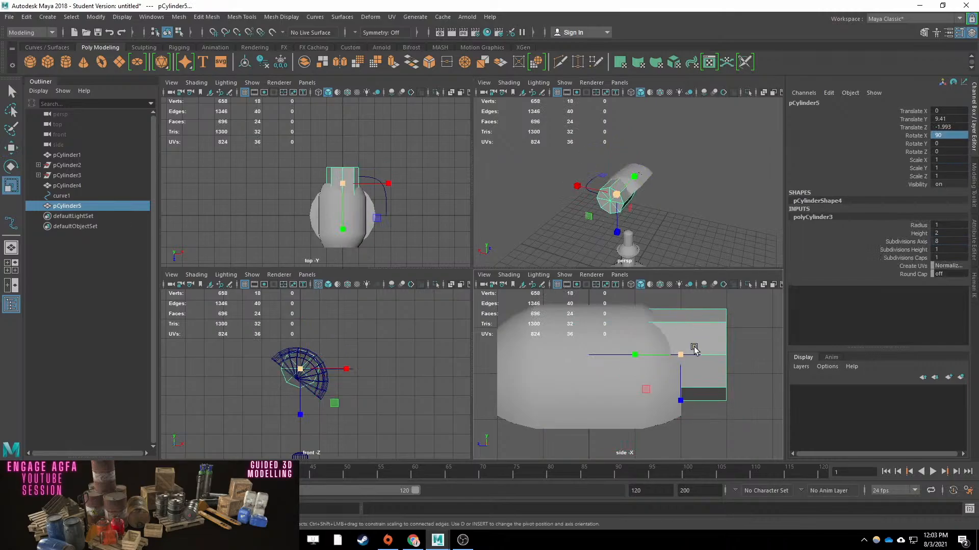
{"action": "left_click_drag", "start_coordinate": [681, 353], "coordinate": [616, 351]}
{"action": "key", "text": "f"}
{"action": "key", "text": "w"}
{"action": "left_click_drag", "start_coordinate": [602, 174], "coordinate": [587, 172]}
Try to extrude the small cylinder's end faces along the curve, and undo the attempt.
{"action": "key", "text": "q"}
{"action": "right_click_drag", "start_coordinate": [626, 190], "coordinate": [632, 224]}
{"action": "left_click", "coordinate": [610, 223]}
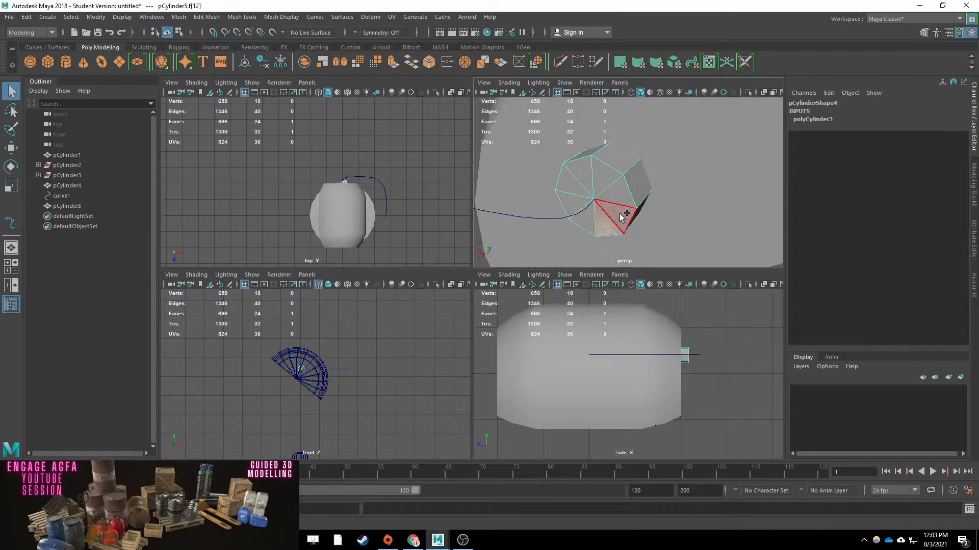
{"action": "left_click", "coordinate": [542, 219], "text": "shift"}
{"action": "scroll", "coordinate": [543, 219], "scroll_direction": "down", "scroll_amount": 5}
{"action": "key", "text": "ctrl+e"}
{"action": "left_click_drag", "start_coordinate": [704, 170], "coordinate": [784, 162]}
{"action": "key", "text": "q"}
{"action": "left_click_drag", "start_coordinate": [550, 204], "coordinate": [589, 196], "text": "alt"}
{"action": "key", "text": "ctrl+z"}
{"action": "key", "text": "ctrl+z"}
{"action": "key", "text": "ctrl+z"}
{"action": "key", "text": "ctrl+z"}
Extrude all the outer cap faces of the small cylinder along the curve with enough divisions to form a smooth arm.
{"action": "key", "text": "w"}
{"action": "key", "text": "q"}
{"action": "right_click_drag", "start_coordinate": [626, 191], "coordinate": [632, 222]}
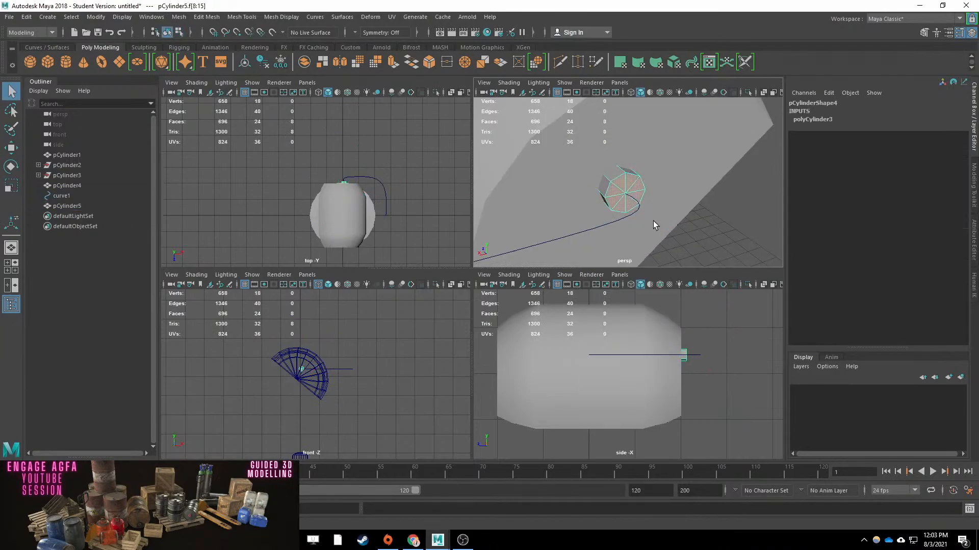
{"action": "left_click", "coordinate": [579, 219], "text": "shift"}
{"action": "key", "text": "ctrl+e"}
{"action": "left_click_drag", "start_coordinate": [712, 171], "coordinate": [775, 170]}
{"action": "key", "text": "q"}
{"action": "left_click_drag", "start_coordinate": [540, 190], "coordinate": [618, 191], "text": "alt"}
{"action": "right_click_drag", "start_coordinate": [618, 191], "coordinate": [662, 176]}
{"action": "key", "text": "w"}
Group a copy of the tube arm and mirror it to the shade's other end with a Scale Z of -1.
{"action": "scroll", "coordinate": [628, 204], "scroll_direction": "down", "scroll_amount": 6}
{"action": "middle_click_drag", "start_coordinate": [426, 205], "coordinate": [424, 186], "text": "alt"}
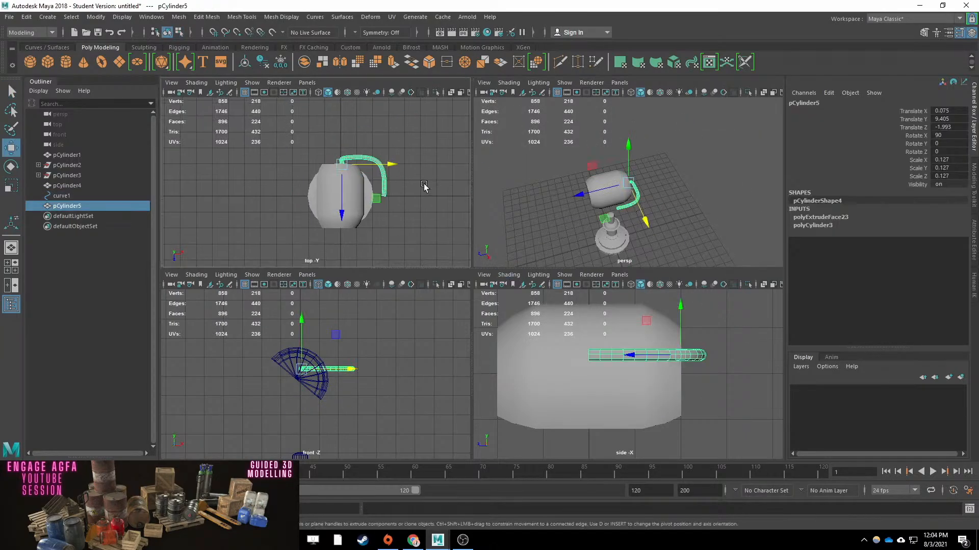
{"action": "key", "text": "ctrl+g"}
{"action": "left_click", "coordinate": [949, 176]}
{"action": "type", "text": "-1"}
{"action": "key", "text": "Return"}
Create a polygon cube, move it to where the two arm halves meet, smooth it into a ball and scale it down.
{"action": "left_click", "coordinate": [688, 214]}
{"action": "right_click_drag", "start_coordinate": [633, 225], "coordinate": [634, 261], "text": "shift"}
{"action": "left_click_drag", "start_coordinate": [610, 210], "coordinate": [607, 165]}
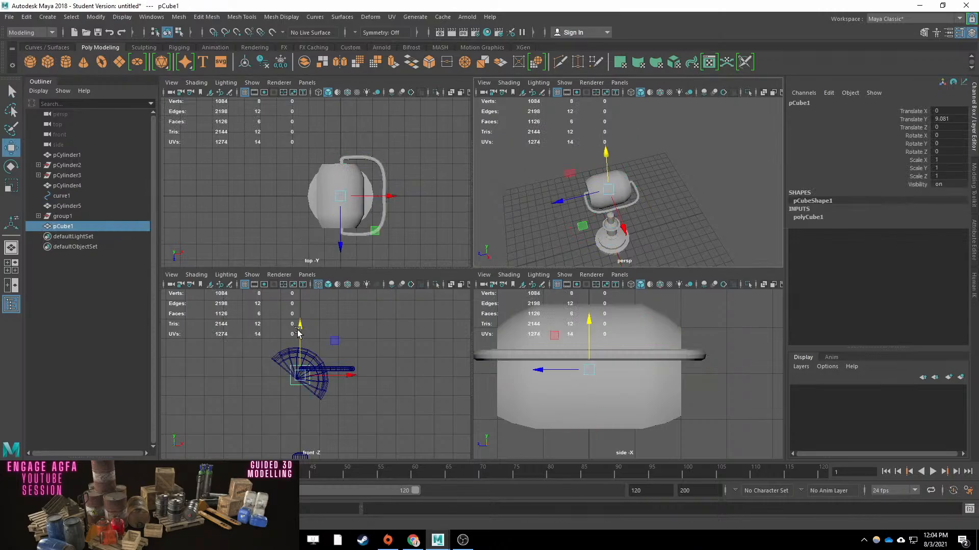
{"action": "left_click_drag", "start_coordinate": [351, 369], "coordinate": [403, 369]}
{"action": "left_click", "coordinate": [178, 16]}
{"action": "left_click", "coordinate": [195, 117]}
{"action": "key", "text": "r"}
{"action": "mouse_move", "coordinate": [609, 227]}
{"action": "left_mouse_down", "text": "alt"}
{"action": "mouse_move", "coordinate": [624, 228]}
{"action": "mouse_move", "coordinate": [616, 209]}
{"action": "left_mouse_up", "text": "alt"}
{"action": "key", "text": "q"}
Draw an EP curve in the front view from above the stem's tip up to the ball on the arm.
{"action": "left_click", "coordinate": [392, 357]}
{"action": "left_click", "coordinate": [48, 16]}
{"action": "middle_click_drag", "start_coordinate": [393, 388], "coordinate": [402, 362], "text": "alt"}
{"action": "mouse_move", "coordinate": [66, 94]}
{"action": "left_click", "coordinate": [232, 105]}
{"action": "left_click", "coordinate": [316, 388]}
{"action": "left_click", "coordinate": [362, 313]}
{"action": "key", "text": "Return"}
Create a polygon cylinder, raise it towards the new curve's lower end, scale it down and open its creation settings.
{"action": "right_click_drag", "start_coordinate": [362, 314], "coordinate": [376, 356], "text": "shift"}
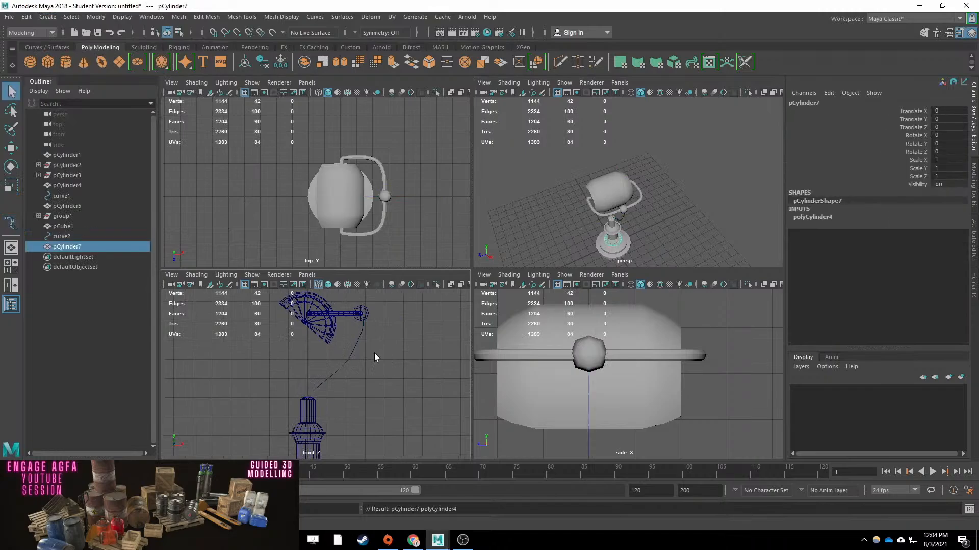
{"action": "key", "text": "w"}
{"action": "left_click_drag", "start_coordinate": [610, 209], "coordinate": [609, 181]}
{"action": "key", "text": "r"}
{"action": "left_click_drag", "start_coordinate": [306, 387], "coordinate": [263, 387]}
{"action": "left_click", "coordinate": [913, 217]}
Place the 8-sided cylinder at the curve's lower end, rotate it about -54 in Z to follow the curve and enlarge it slightly.
{"action": "right_click_drag", "start_coordinate": [383, 378], "coordinate": [408, 378], "text": "alt"}
{"action": "middle_click_drag", "start_coordinate": [383, 331], "coordinate": [377, 385], "text": "alt"}
{"action": "key", "text": "w"}
{"action": "key", "text": "e"}
{"action": "left_click_drag", "start_coordinate": [324, 353], "coordinate": [306, 412]}
{"action": "key", "text": "w"}
{"action": "right_click_drag", "start_coordinate": [350, 371], "coordinate": [440, 315], "text": "alt"}
{"action": "right_click_drag", "start_coordinate": [576, 214], "coordinate": [679, 99], "text": "alt"}
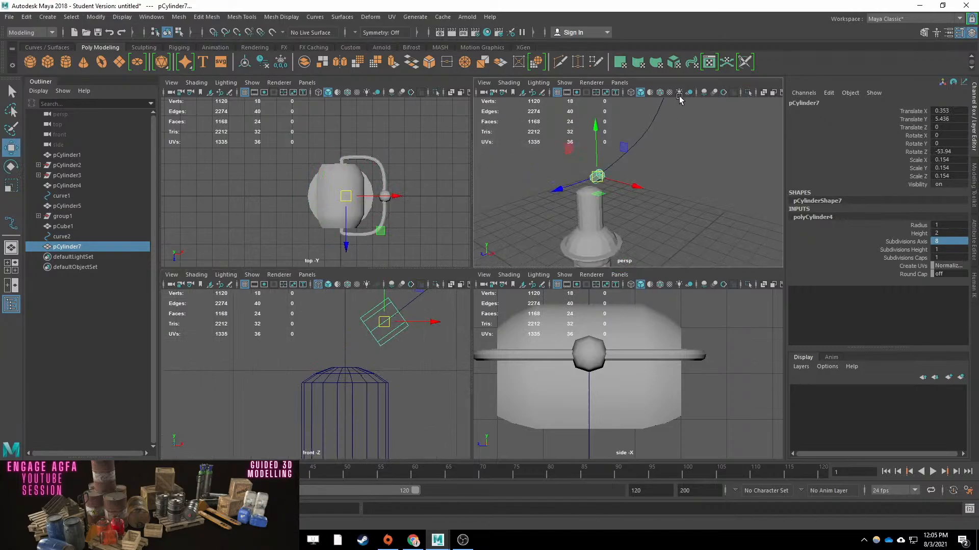
{"action": "key", "text": "r"}
{"action": "left_click_drag", "start_coordinate": [383, 322], "coordinate": [408, 323]}
Extrude the cylinder's upper cap faces along the curve with added divisions to form the supporting arm.
{"action": "key", "text": "q"}
{"action": "right_click_drag", "start_coordinate": [387, 326], "coordinate": [387, 362]}
{"action": "right_click_drag", "start_coordinate": [607, 175], "coordinate": [658, 180], "text": "alt"}
{"action": "middle_click_drag", "start_coordinate": [590, 181], "coordinate": [577, 202], "text": "alt"}
{"action": "left_click_drag", "start_coordinate": [516, 155], "coordinate": [483, 192]}
{"action": "left_click", "coordinate": [539, 129], "text": "shift"}
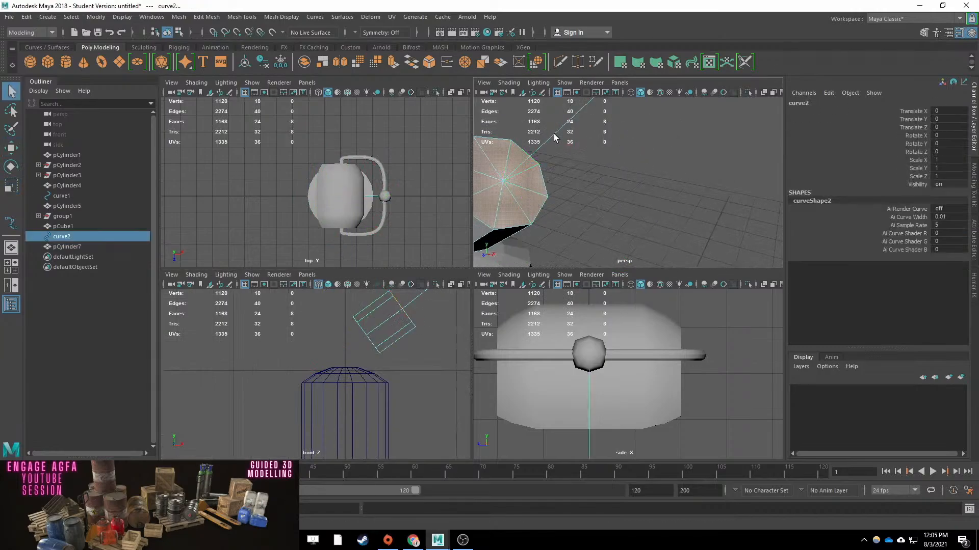
{"action": "key", "text": "ctrl+e"}
{"action": "right_click_drag", "start_coordinate": [555, 138], "coordinate": [489, 168], "text": "alt"}
{"action": "left_click_drag", "start_coordinate": [704, 168], "coordinate": [721, 168]}
{"action": "key", "text": "q"}
Create a polygon cube, raise it to about 5.383 between the stem and the arm, and smooth it into a ball joint.
{"action": "left_click", "coordinate": [48, 61]}
{"action": "key", "text": "w"}
{"action": "left_click_drag", "start_coordinate": [615, 204], "coordinate": [613, 134]}
{"action": "left_click", "coordinate": [178, 17]}
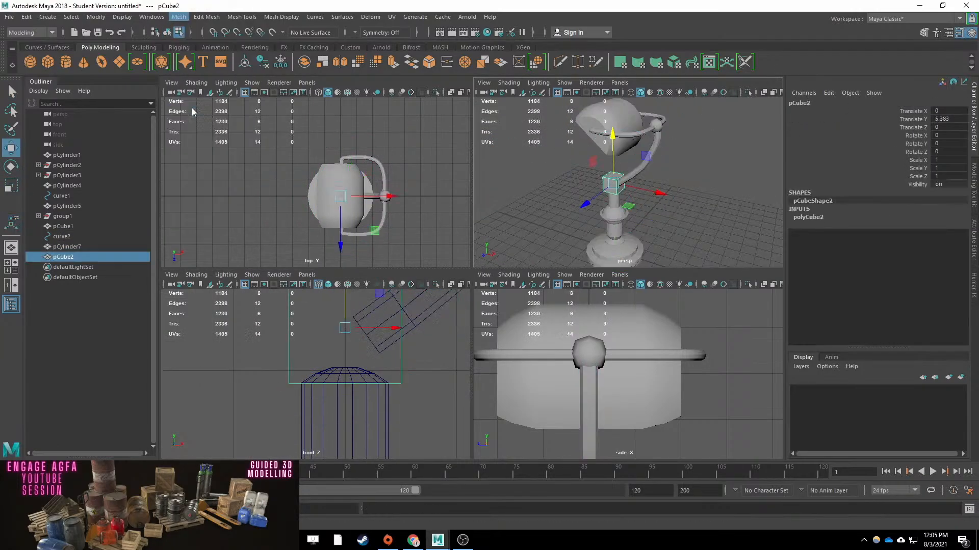
{"action": "left_click", "coordinate": [192, 111]}
{"action": "key", "text": "r"}
{"action": "key", "text": "q"}
{"action": "left_click_drag", "start_coordinate": [627, 189], "coordinate": [717, 217], "text": "alt"}
{"action": "left_click_drag", "start_coordinate": [683, 160], "coordinate": [724, 168], "text": "alt"}
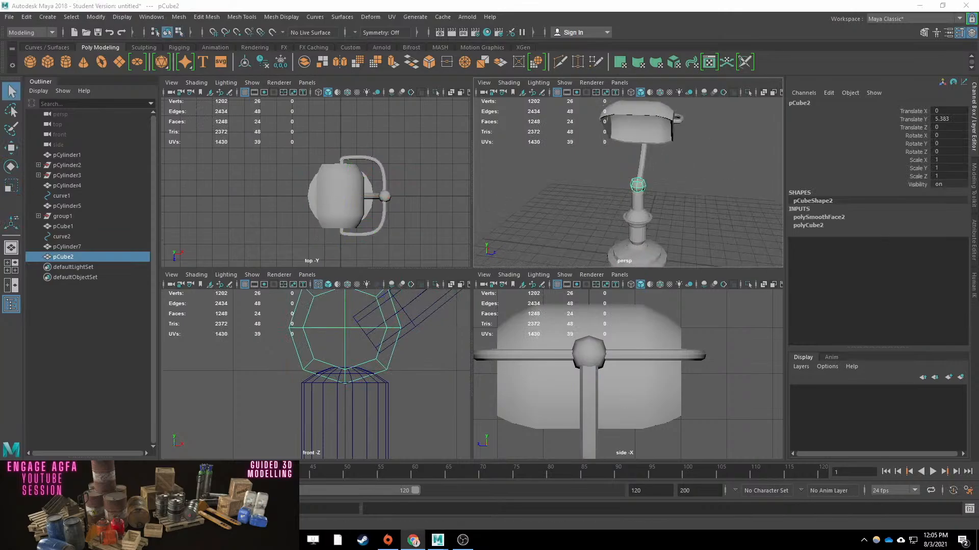
Create a polygon cylinder with an X rotation of 90, scale it to about 0.439 and move it inside the shade's end.
{"action": "left_click", "coordinate": [64, 62]}
{"action": "right_click_drag", "start_coordinate": [663, 169], "coordinate": [612, 168], "text": "alt"}
{"action": "key", "text": "w"}
{"action": "left_click_drag", "start_coordinate": [632, 173], "coordinate": [592, 136]}
{"action": "type", "text": "90"}
{"action": "key", "text": "Return"}
{"action": "scroll", "coordinate": [635, 161], "scroll_direction": "up", "scroll_amount": 6}
{"action": "key", "text": "r"}
{"action": "key", "text": "w"}
{"action": "left_click_drag", "start_coordinate": [675, 140], "coordinate": [736, 141]}
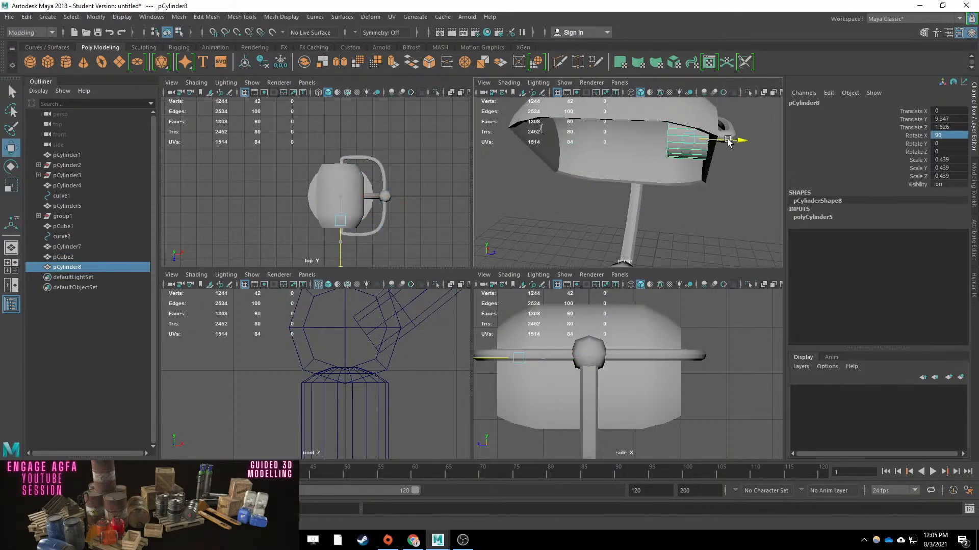
Centre the cylinder on the tube arm's end in the front view and set its axis subdivisions to 10.
{"action": "key", "text": "f"}
{"action": "left_click_drag", "start_coordinate": [321, 369], "coordinate": [321, 370]}
{"action": "left_click", "coordinate": [812, 217]}
{"action": "left_click", "coordinate": [938, 241]}
{"action": "type", "text": "10"}
{"action": "key", "text": "Return"}
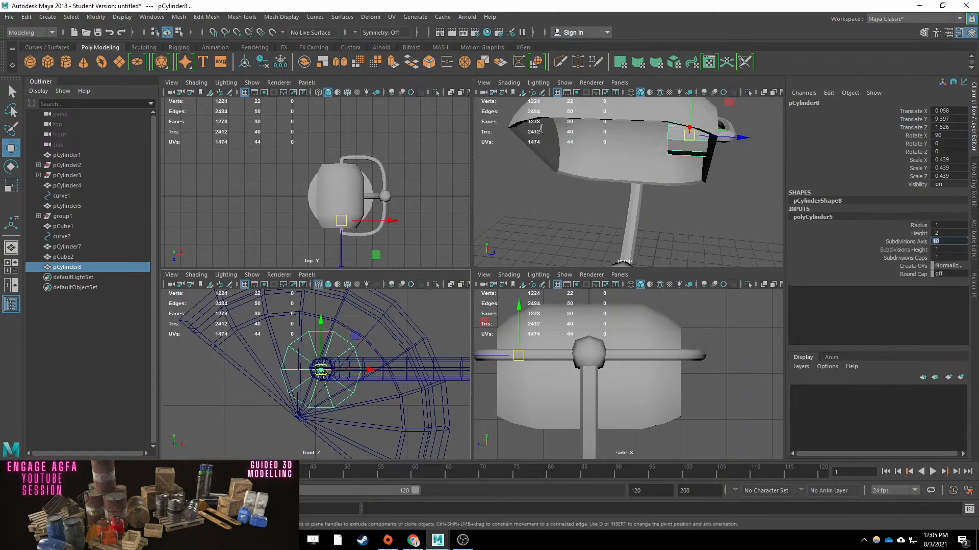
Shorten the cylinder into a disc and make two resized duplicates extending inward in line to form the bulb socket.
{"action": "left_click_drag", "start_coordinate": [642, 173], "coordinate": [698, 163], "text": "alt"}
{"action": "key", "text": "r"}
{"action": "left_click_drag", "start_coordinate": [748, 121], "coordinate": [723, 120]}
{"action": "key", "text": "w"}
{"action": "key", "text": "ctrl+d"}
{"action": "key", "text": "r"}
{"action": "mouse_move", "coordinate": [698, 118]}
{"action": "left_mouse_down"}
{"action": "mouse_move", "coordinate": [681, 120]}
{"action": "mouse_move", "coordinate": [695, 121]}
{"action": "left_mouse_up"}
{"action": "key", "text": "ctrl+d"}
{"action": "key", "text": "w"}
{"action": "key", "text": "r"}
Insert several edge loops along the innermost socket cylinder and switch it to vertex selection.
{"action": "left_click", "coordinate": [240, 19]}
{"action": "left_click", "coordinate": [235, 97]}
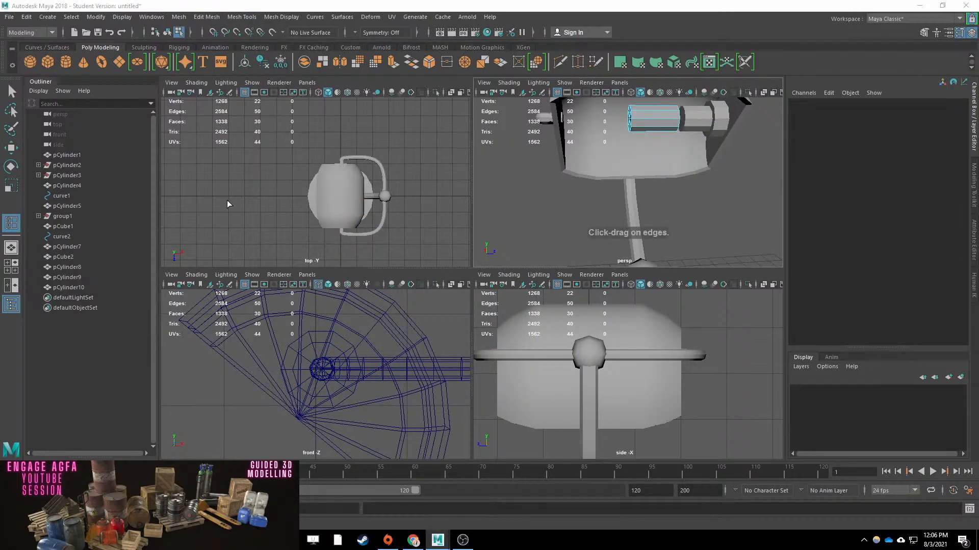
{"action": "left_click", "coordinate": [647, 118]}
{"action": "right_click_drag", "start_coordinate": [630, 123], "coordinate": [578, 125]}
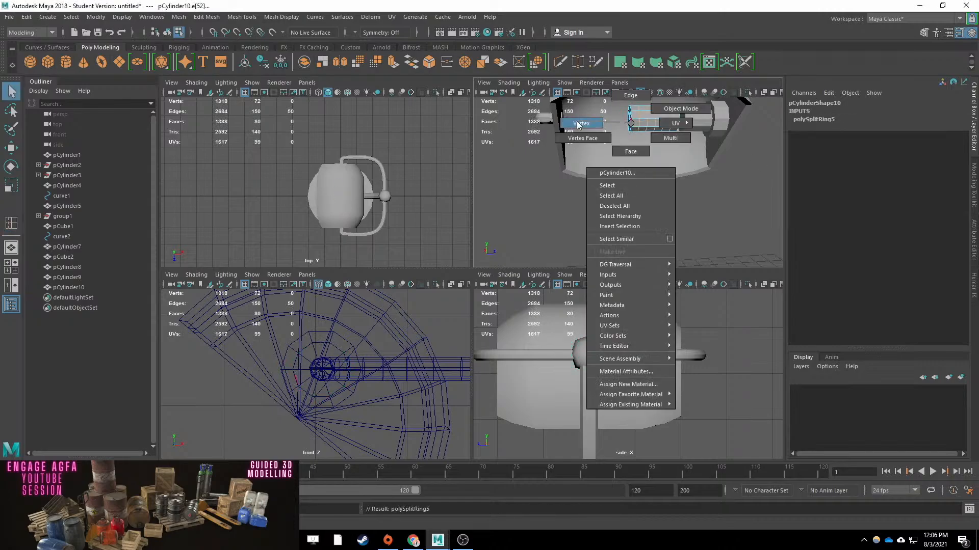
Taper the inner end of the socket's last cylinder by scaling down its end vertex rings, and return to object mode.
{"action": "double_click", "coordinate": [643, 192], "text": "shift"}
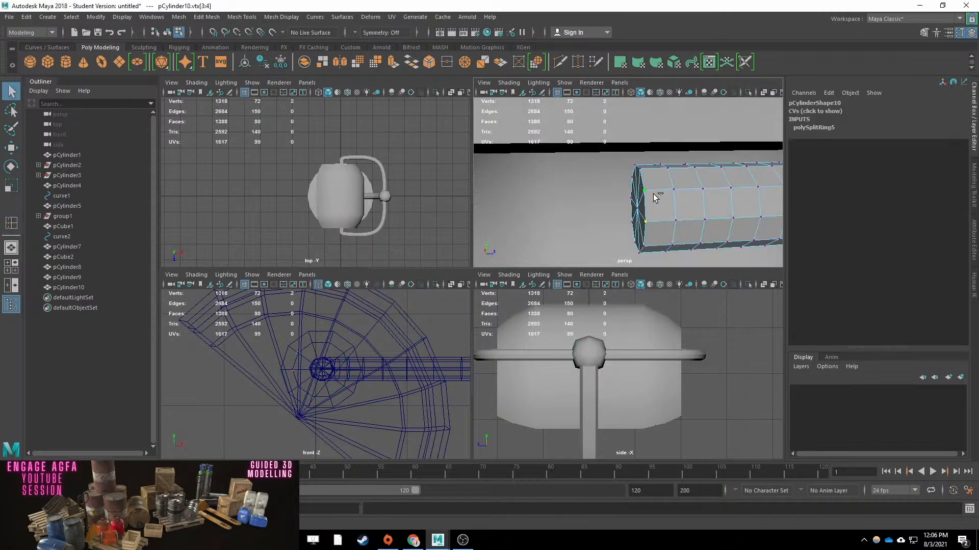
{"action": "key", "text": "r"}
{"action": "left_click_drag", "start_coordinate": [637, 208], "coordinate": [631, 208]}
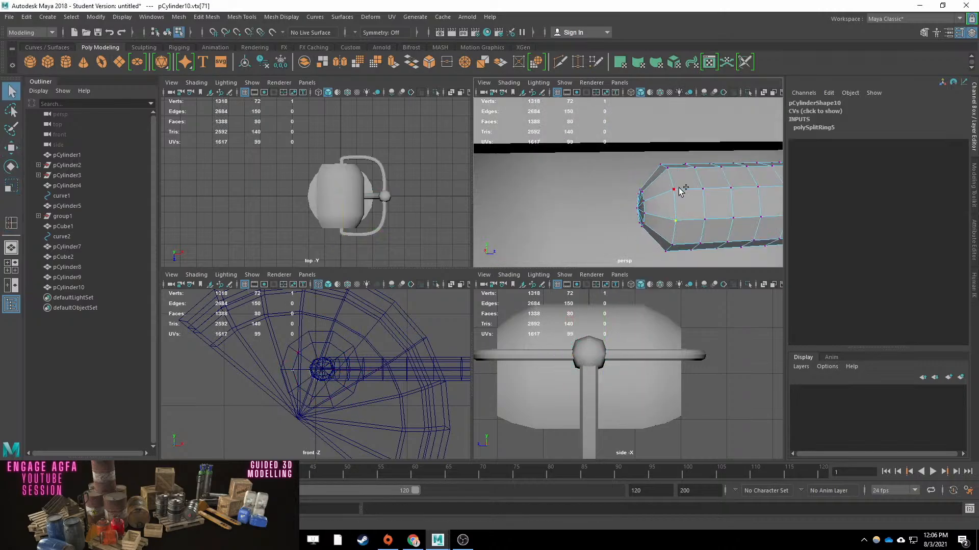
{"action": "middle_click_drag", "start_coordinate": [615, 321], "coordinate": [607, 288], "text": "alt"}
{"action": "key", "text": "4"}
{"action": "scroll", "coordinate": [651, 382], "scroll_direction": "up", "scroll_amount": 4}
{"action": "right_click_drag", "start_coordinate": [612, 202], "coordinate": [673, 190]}
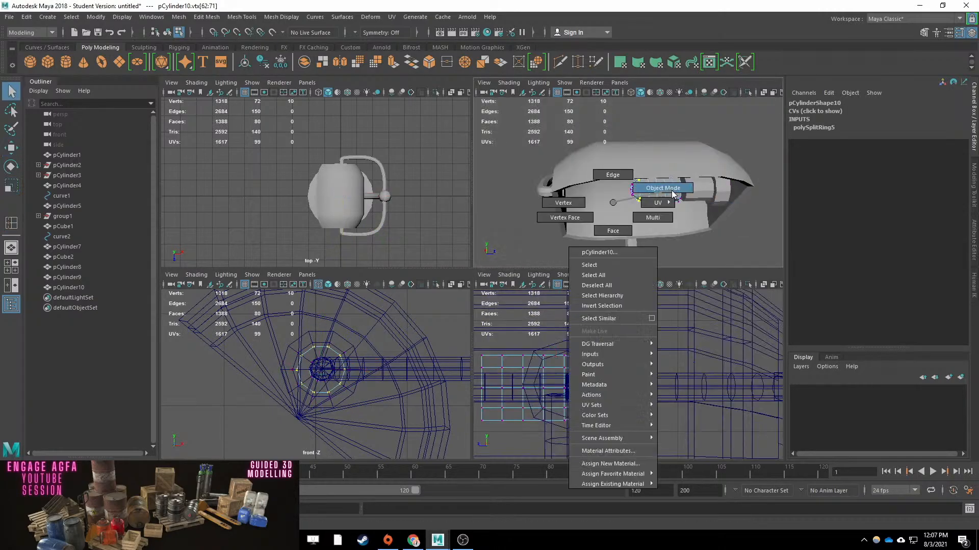
Isolate the cylinder in the perspective and side views and scale its outer vertex rings down into a narrow bulb neck.
{"action": "key", "text": "ctrl+1"}
{"action": "key", "text": "ctrl+1"}
{"action": "right_click_drag", "start_coordinate": [561, 361], "coordinate": [514, 361]}
{"action": "left_click", "coordinate": [563, 369]}
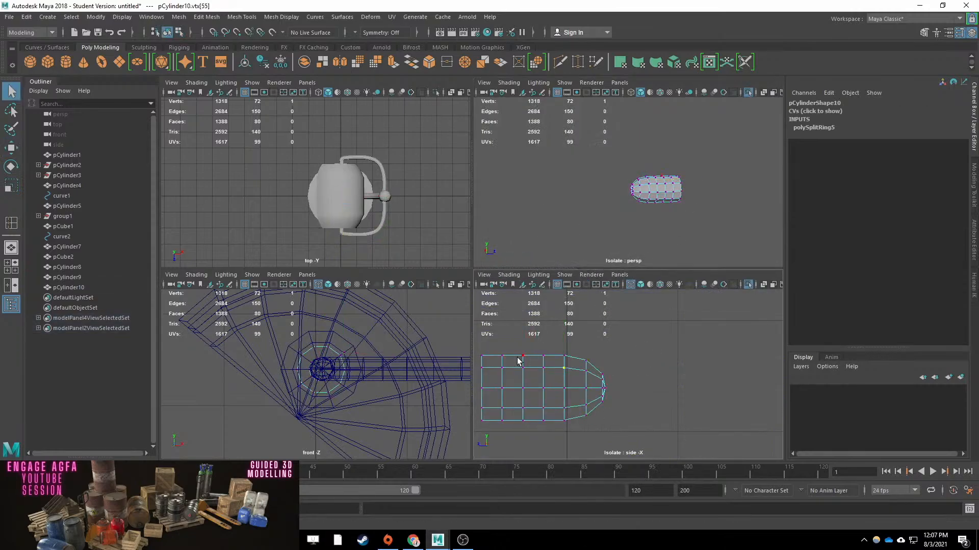
{"action": "left_click_drag", "start_coordinate": [468, 390], "coordinate": [463, 391]}
{"action": "key", "text": "w"}
{"action": "key", "text": "q"}
{"action": "left_click_drag", "start_coordinate": [492, 347], "coordinate": [512, 431]}
{"action": "key", "text": "r"}
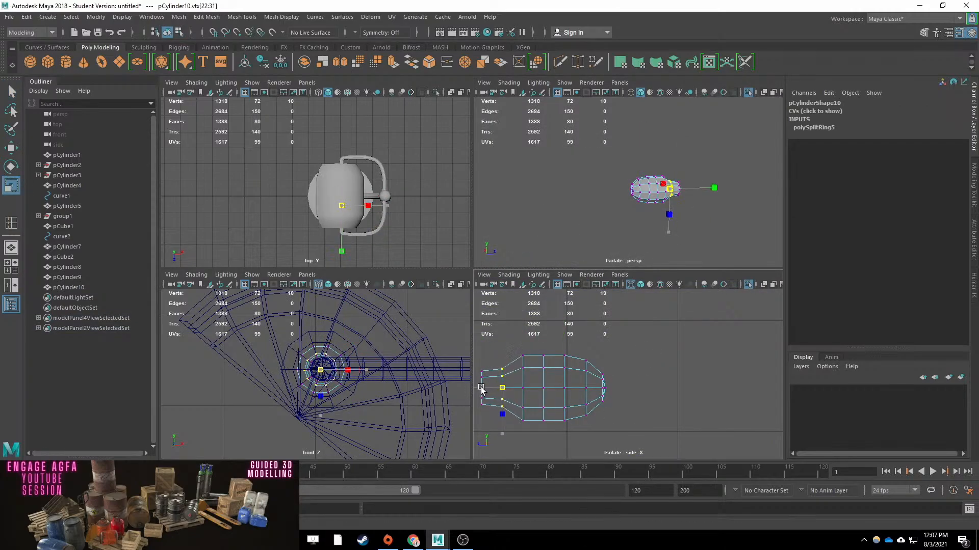
{"action": "left_click_drag", "start_coordinate": [564, 388], "coordinate": [570, 388]}
Widen the middle vertex ring and shift it toward the neck to form the bulb's belly.
{"action": "key", "text": "q"}
{"action": "left_click_drag", "start_coordinate": [553, 345], "coordinate": [534, 431]}
{"action": "key", "text": "r"}
{"action": "left_click_drag", "start_coordinate": [544, 388], "coordinate": [549, 387]}
{"action": "key", "text": "w"}
{"action": "key", "text": "q"}
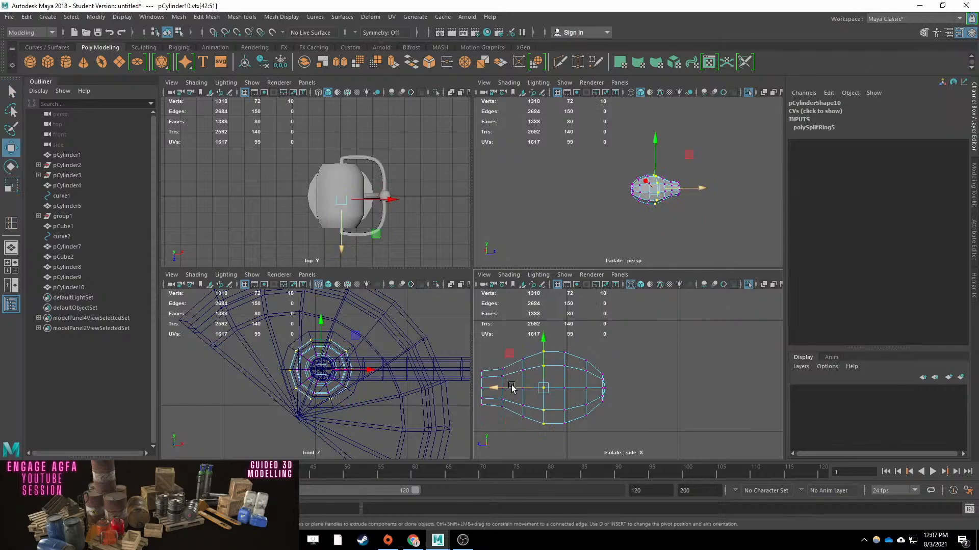
{"action": "left_click_drag", "start_coordinate": [630, 337], "coordinate": [507, 449]}
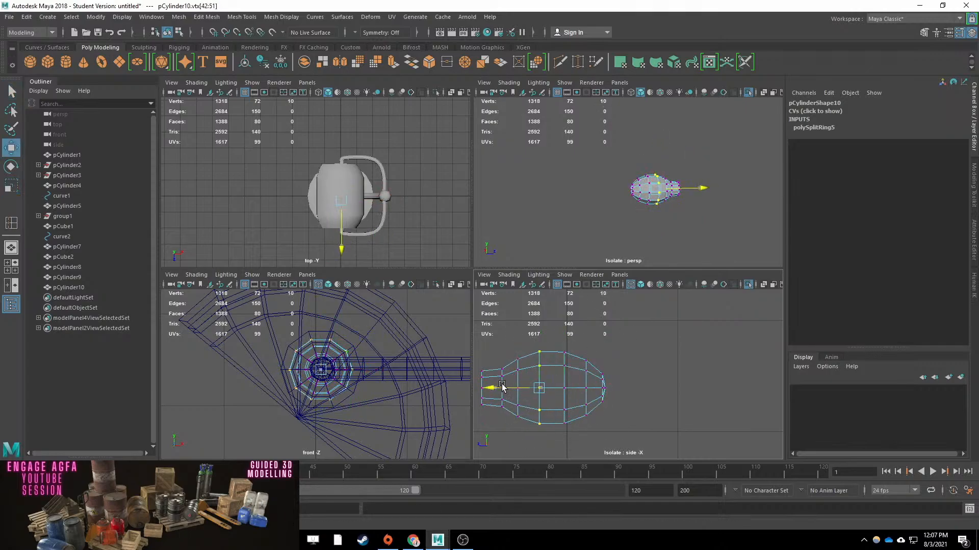
{"action": "left_click_drag", "start_coordinate": [552, 388], "coordinate": [558, 388]}
Turn on smooth preview for the bulb and adjust the vertices at its rounded tip and neck end.
{"action": "key", "text": "q"}
{"action": "key", "text": "3"}
{"action": "key", "text": "r"}
{"action": "key", "text": "q"}
{"action": "left_click_drag", "start_coordinate": [621, 346], "coordinate": [573, 427]}
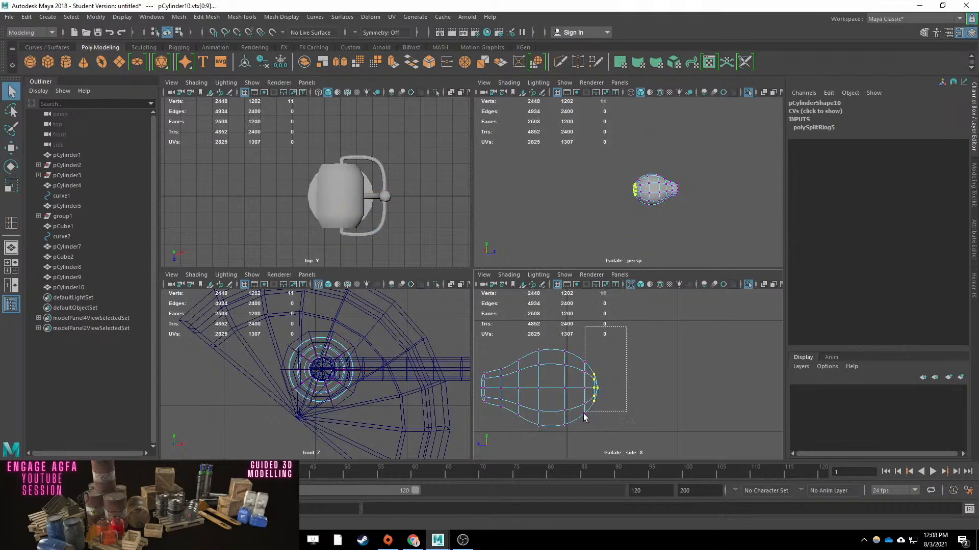
{"action": "left_click", "coordinate": [481, 388]}
{"action": "key", "text": "w"}
{"action": "middle_click_drag", "start_coordinate": [481, 392], "coordinate": [520, 398], "text": "alt"}
{"action": "key", "text": "q"}
Extrude the bulb's neck-end faces outward to lengthen the neck, return to object mode and end the perspective isolation.
{"action": "left_click_drag", "start_coordinate": [698, 209], "coordinate": [618, 212], "text": "alt"}
{"action": "scroll", "coordinate": [611, 214], "scroll_direction": "up", "scroll_amount": 5}
{"action": "key", "text": "F11"}
{"action": "left_click", "coordinate": [596, 223]}
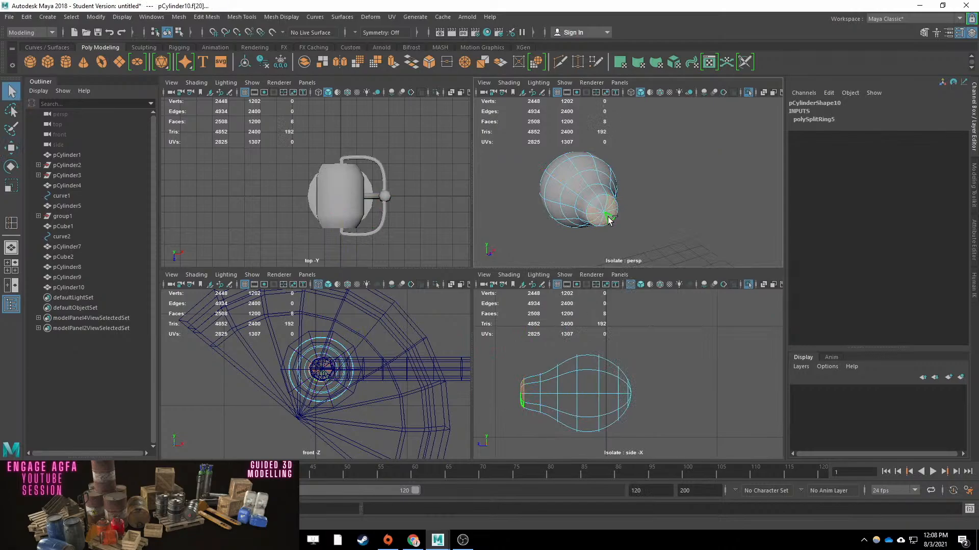
{"action": "left_click", "coordinate": [608, 217], "text": "shift"}
{"action": "key", "text": "ctrl+e"}
{"action": "key", "text": "w"}
{"action": "left_click_drag", "start_coordinate": [494, 390], "coordinate": [483, 389]}
{"action": "key", "text": "q"}
{"action": "right_click_drag", "start_coordinate": [674, 259], "coordinate": [732, 210]}
{"action": "key", "text": "ctrl+1"}
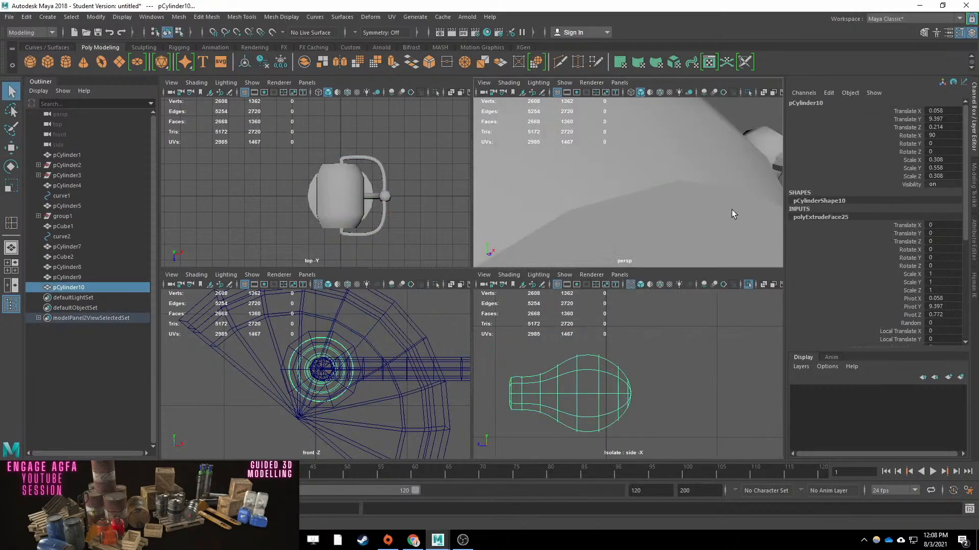
Create a polygon cylinder, scale it to about 0.403 and place it beneath the socket near the shade's side.
{"action": "scroll", "coordinate": [732, 210], "scroll_direction": "down", "scroll_amount": 5}
{"action": "key", "text": "w"}
{"action": "left_click_drag", "start_coordinate": [642, 189], "coordinate": [699, 162], "text": "alt"}
{"action": "left_click_drag", "start_coordinate": [700, 162], "coordinate": [725, 179], "text": "alt"}
{"action": "key", "text": "q"}
{"action": "scroll", "coordinate": [695, 194], "scroll_direction": "down", "scroll_amount": 5}
{"action": "left_click", "coordinate": [65, 62]}
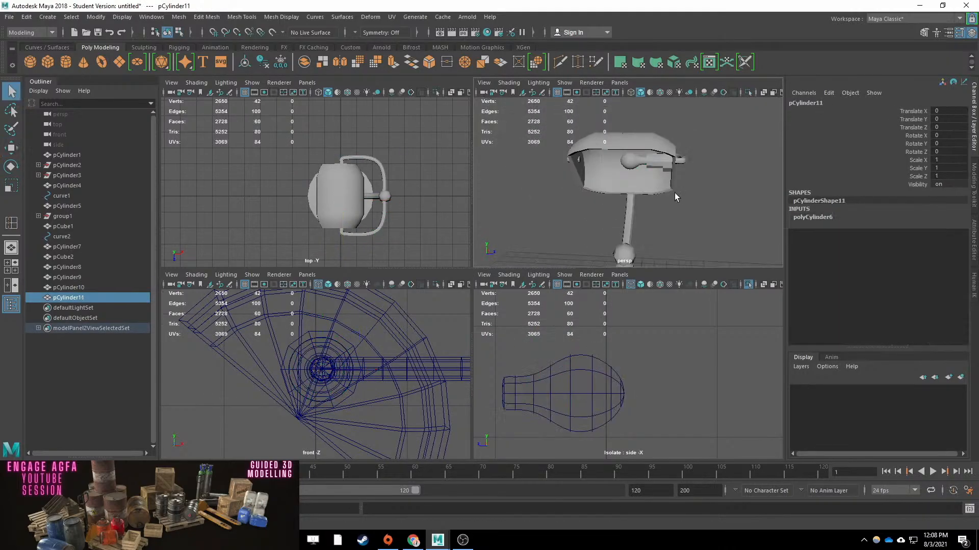
{"action": "scroll", "coordinate": [674, 197], "scroll_direction": "down", "scroll_amount": 5}
{"action": "key", "text": "w"}
{"action": "left_click_drag", "start_coordinate": [626, 240], "coordinate": [626, 151]}
{"action": "left_click_drag", "start_coordinate": [657, 183], "coordinate": [673, 184]}
{"action": "middle_click_drag", "start_coordinate": [590, 398], "coordinate": [721, 323], "text": "alt"}
{"action": "key", "text": "ctrl+1"}
{"action": "scroll", "coordinate": [729, 337], "scroll_direction": "down", "scroll_amount": 5}
{"action": "left_click_drag", "start_coordinate": [662, 395], "coordinate": [642, 357]}
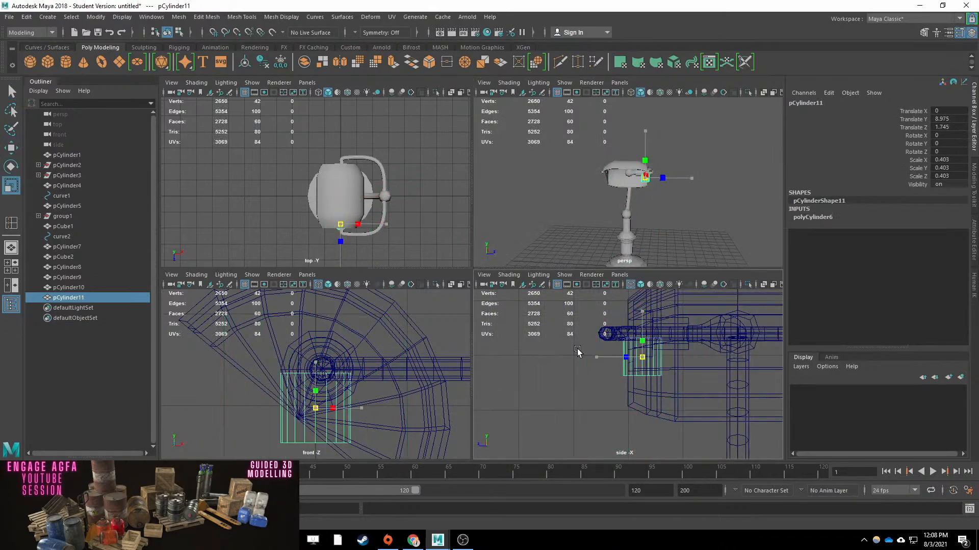
Stretch the cylinder into a thin pull cord with scale 0.037, 1.597, 0.037 and lower it below the socket.
{"action": "scroll", "coordinate": [324, 352], "scroll_direction": "down", "scroll_amount": 8}
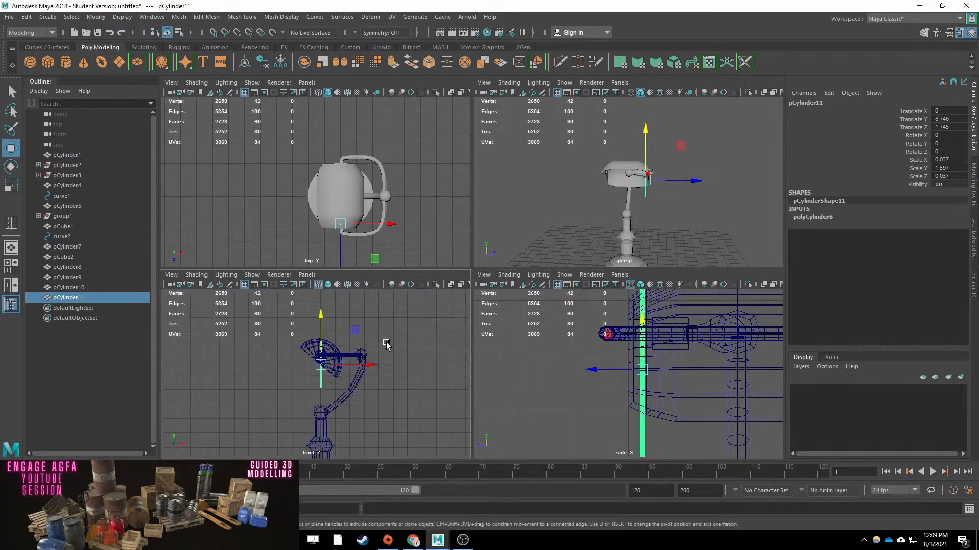
{"action": "left_click_drag", "start_coordinate": [321, 319], "coordinate": [323, 336]}
{"action": "key", "text": "r"}
{"action": "key", "text": "q"}
Create a polygon cube, move it near the pull cord's lower end and smooth it with one division.
{"action": "left_click_drag", "start_coordinate": [678, 189], "coordinate": [617, 141], "text": "alt"}
{"action": "left_click", "coordinate": [48, 62]}
{"action": "key", "text": "w"}
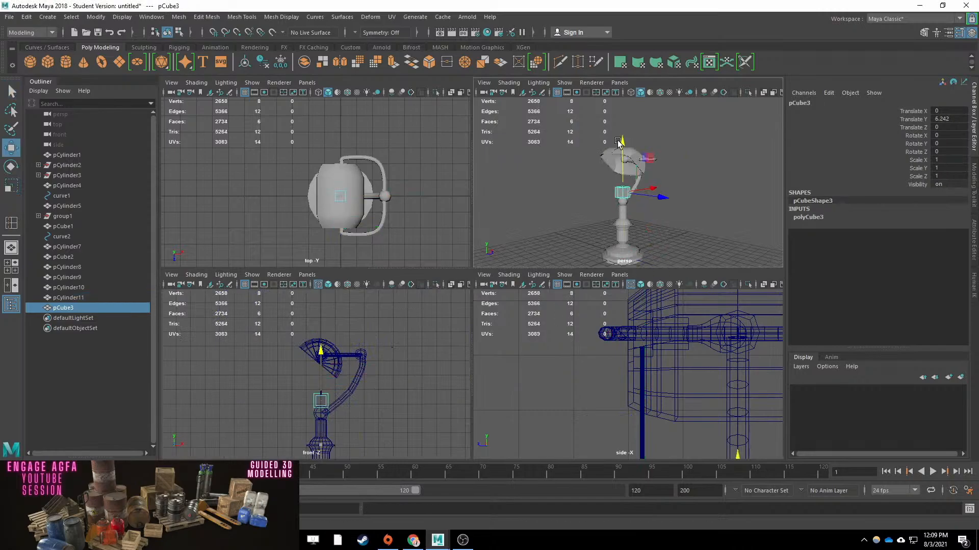
{"action": "left_click_drag", "start_coordinate": [666, 204], "coordinate": [678, 206]}
{"action": "left_click_drag", "start_coordinate": [678, 204], "coordinate": [636, 259], "text": "alt"}
{"action": "scroll", "coordinate": [636, 259], "scroll_direction": "up", "scroll_amount": 5}
{"action": "left_click", "coordinate": [178, 17]}
{"action": "left_click", "coordinate": [192, 116]}
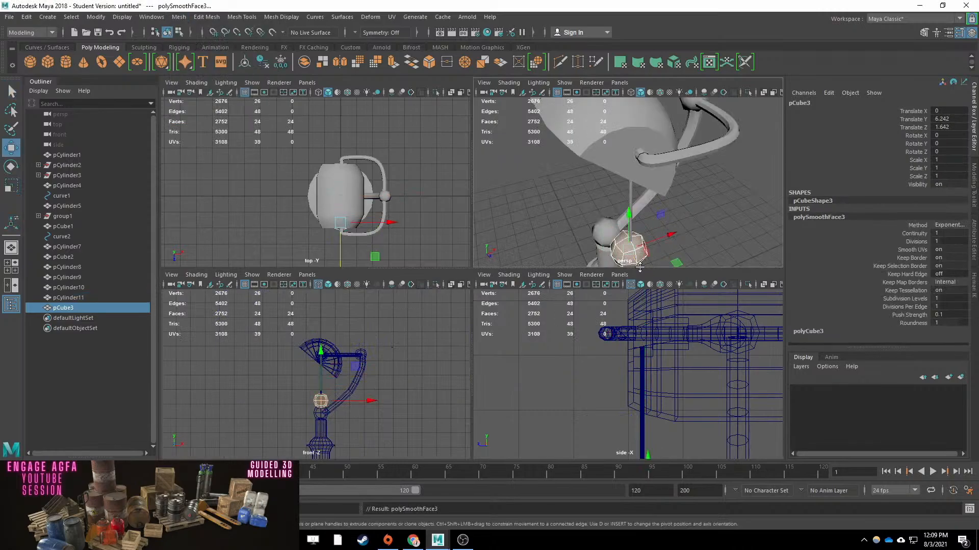
Scale the smoothed cube to about 0.409 and fit it onto the lower end of the pull cord.
{"action": "middle_click_drag", "start_coordinate": [660, 260], "coordinate": [664, 206], "text": "alt"}
{"action": "left_click_drag", "start_coordinate": [679, 186], "coordinate": [681, 186]}
{"action": "left_click_drag", "start_coordinate": [612, 188], "coordinate": [687, 188], "text": "alt"}
{"action": "key", "text": "q"}
{"action": "left_click", "coordinate": [640, 188]}
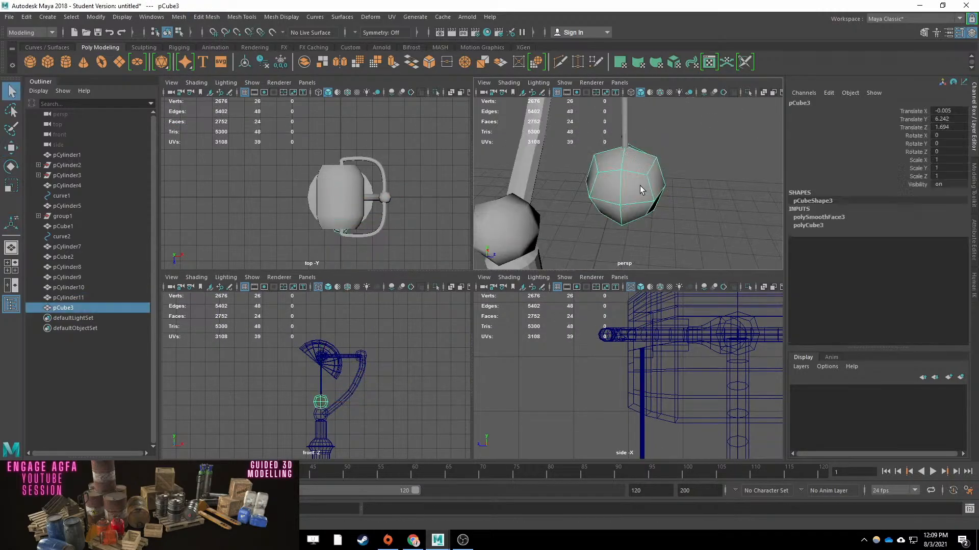
{"action": "scroll", "coordinate": [640, 188], "scroll_direction": "down", "scroll_amount": 8}
{"action": "key", "text": "r"}
{"action": "left_click_drag", "start_coordinate": [626, 185], "coordinate": [640, 142]}
{"action": "key", "text": "w"}
{"action": "scroll", "coordinate": [627, 153], "scroll_direction": "up", "scroll_amount": 8}
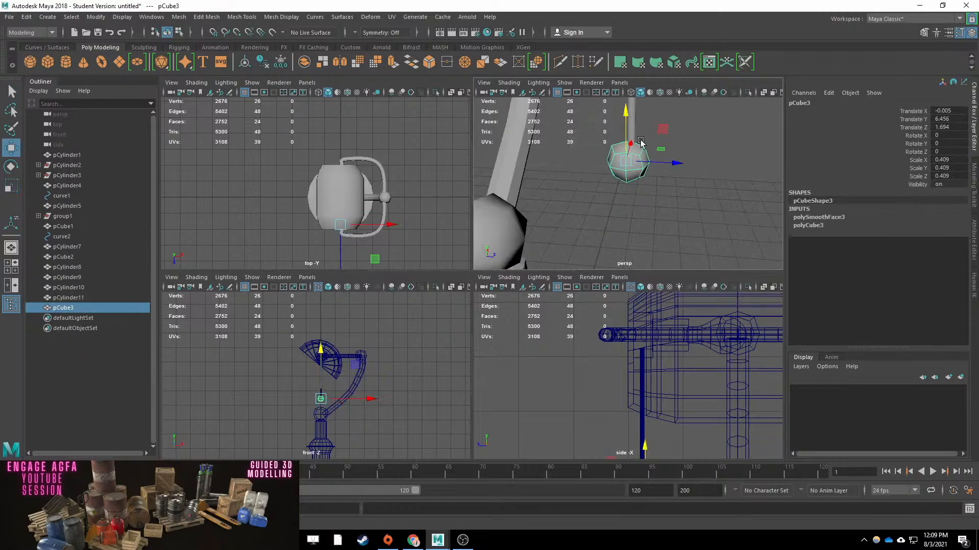
Preview the lower ball joint and the base column smoothed and switch the column to vertex selection.
{"action": "left_click", "coordinate": [701, 135]}
{"action": "scroll", "coordinate": [701, 135], "scroll_direction": "down", "scroll_amount": 6}
{"action": "left_click", "coordinate": [587, 222]}
{"action": "key", "text": "3"}
{"action": "left_click_drag", "start_coordinate": [691, 214], "coordinate": [598, 247], "text": "alt"}
{"action": "left_click", "coordinate": [627, 245]}
{"action": "right_click_drag", "start_coordinate": [632, 236], "coordinate": [601, 236]}
{"action": "scroll", "coordinate": [620, 227], "scroll_direction": "up", "scroll_amount": 6}
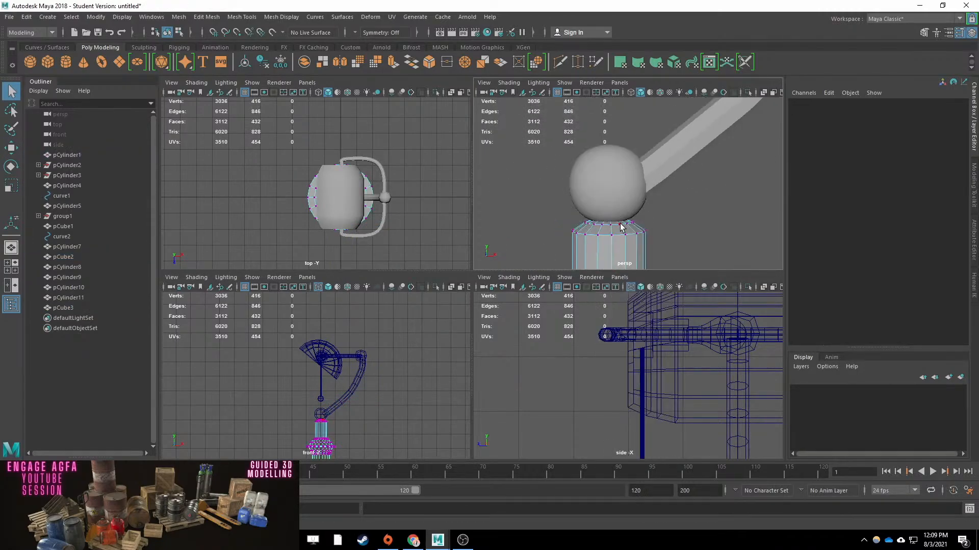
Adjust the vertex loop at the column's top below the ball joint and turn smooth preview off.
{"action": "double_click", "coordinate": [620, 223]}
{"action": "key", "text": "4"}
{"action": "double_click", "coordinate": [614, 222], "text": "shift"}
{"action": "left_click_drag", "start_coordinate": [613, 223], "coordinate": [604, 169], "text": "alt"}
{"action": "key", "text": "w"}
{"action": "left_click_drag", "start_coordinate": [594, 119], "coordinate": [614, 173]}
{"action": "left_click", "coordinate": [613, 172]}
{"action": "key", "text": "1"}
{"action": "left_click", "coordinate": [627, 170]}
{"action": "scroll", "coordinate": [627, 170], "scroll_direction": "down", "scroll_amount": 8}
{"action": "middle_click_drag", "start_coordinate": [627, 170], "coordinate": [616, 56], "text": "alt"}
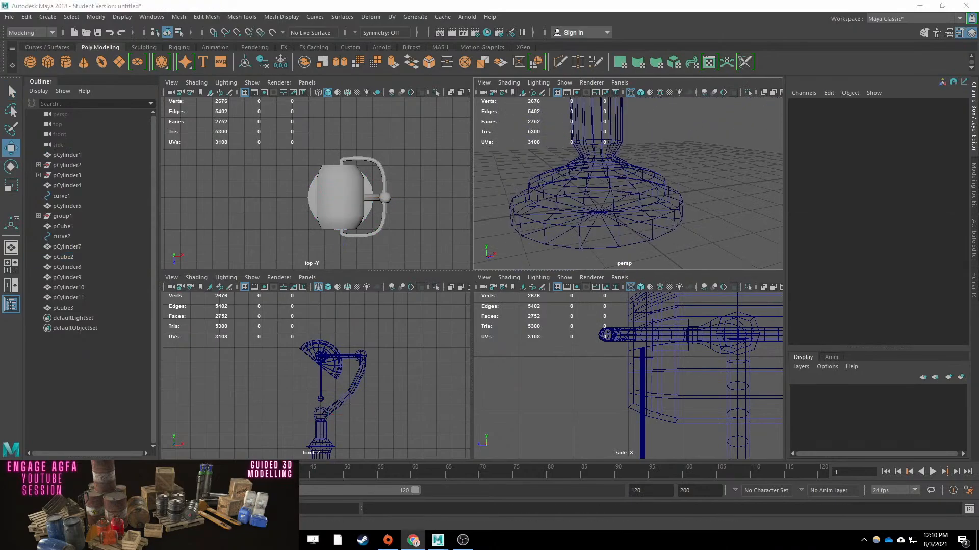
Check the lamp base in wireframe and return the perspective view to shaded display.
{"action": "left_click", "coordinate": [591, 155]}
{"action": "scroll", "coordinate": [591, 155], "scroll_direction": "down", "scroll_amount": 4}
{"action": "key", "text": "q"}
{"action": "left_click", "coordinate": [686, 177]}
{"action": "key", "text": "5"}
{"action": "left_click", "coordinate": [734, 153]}
Create a polygon cube, raise it to the arm's height at Y 9.412 and move it toward the arm's end.
{"action": "mouse_move", "coordinate": [764, 209]}
{"action": "left_mouse_down", "text": "alt"}
{"action": "mouse_move", "coordinate": [684, 221]}
{"action": "mouse_move", "coordinate": [611, 194]}
{"action": "mouse_move", "coordinate": [618, 128]}
{"action": "left_mouse_up", "text": "alt"}
{"action": "left_click", "coordinate": [48, 61]}
{"action": "scroll", "coordinate": [601, 203], "scroll_direction": "down", "scroll_amount": 8}
{"action": "key", "text": "w"}
{"action": "middle_click_drag", "start_coordinate": [714, 329], "coordinate": [616, 356], "text": "alt"}
{"action": "left_click_drag", "start_coordinate": [641, 306], "coordinate": [640, 312]}
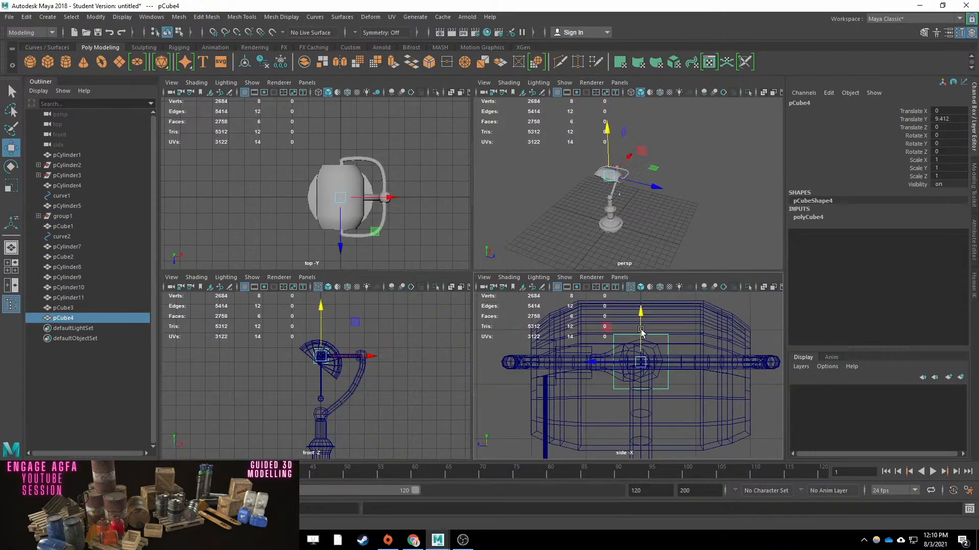
{"action": "left_click_drag", "start_coordinate": [592, 361], "coordinate": [712, 361]}
Scale the cube to about 0.661, smooth it with one division and centre it on the arm's end.
{"action": "key", "text": "r"}
{"action": "key", "text": "f"}
{"action": "left_click_drag", "start_coordinate": [590, 182], "coordinate": [673, 184], "text": "alt"}
{"action": "left_click_drag", "start_coordinate": [628, 183], "coordinate": [601, 183]}
{"action": "left_click", "coordinate": [178, 17]}
{"action": "left_click", "coordinate": [214, 111]}
{"action": "key", "text": "w"}
{"action": "left_click_drag", "start_coordinate": [659, 173], "coordinate": [605, 187]}
{"action": "key", "text": "r"}
{"action": "key", "text": "q"}
{"action": "left_click_drag", "start_coordinate": [605, 188], "coordinate": [696, 166], "text": "alt"}
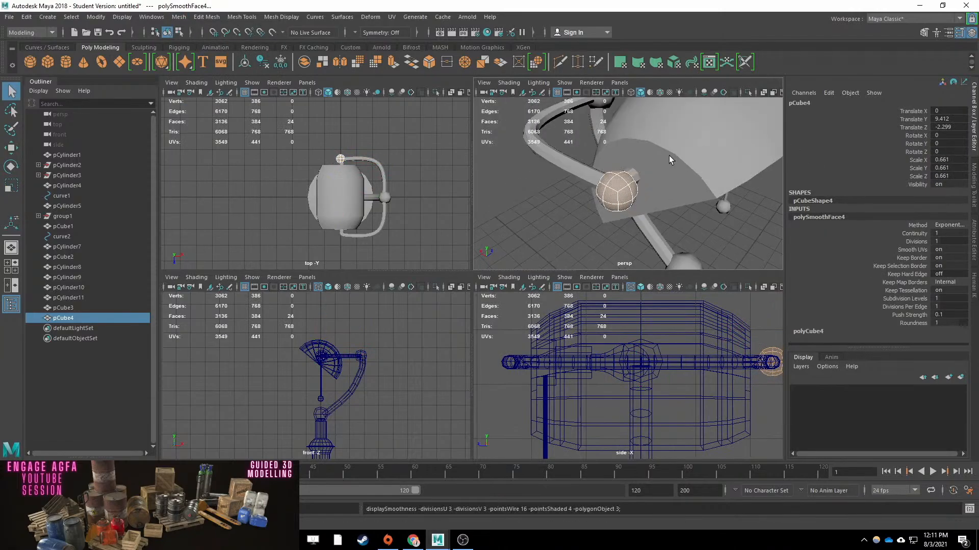
Turn off smooth preview on the arm-end ball and apply another mesh smooth to it.
{"action": "key", "text": "1"}
{"action": "left_click", "coordinate": [178, 16]}
{"action": "left_click", "coordinate": [214, 112]}
Try to mirror a grouped duplicate of the arm-end ball by setting the group's Scale Y to -1.
{"action": "scroll", "coordinate": [663, 186], "scroll_direction": "down", "scroll_amount": 5}
{"action": "key", "text": "w"}
{"action": "key", "text": "ctrl+d"}
{"action": "key", "text": "ctrl+g"}
{"action": "middle_click_drag", "start_coordinate": [710, 193], "coordinate": [698, 122], "text": "alt"}
{"action": "left_click", "coordinate": [946, 167]}
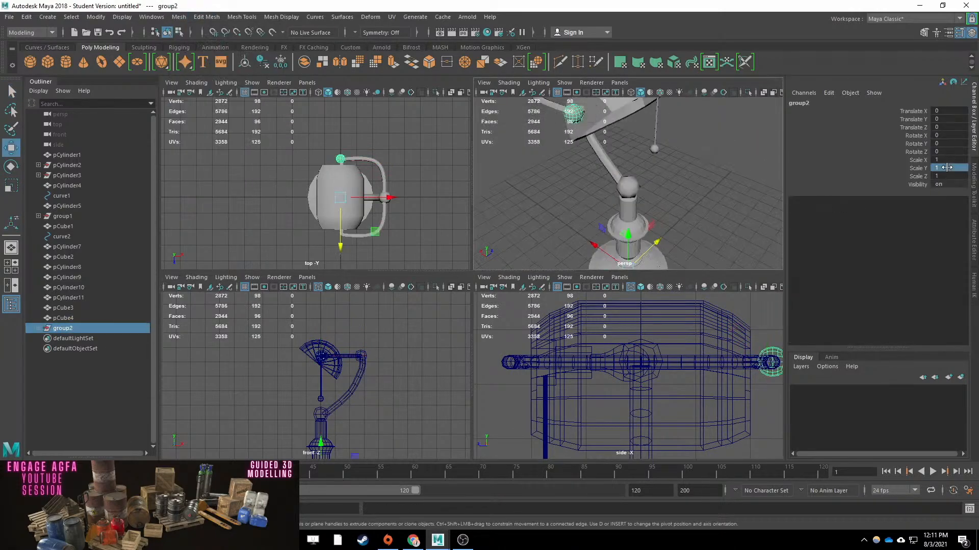
{"action": "left_click", "coordinate": [47, 17]}
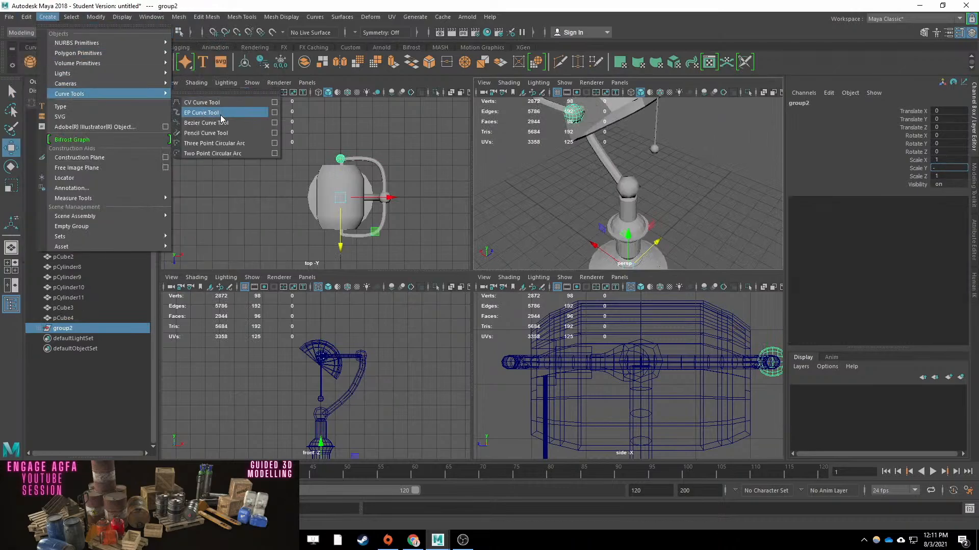
{"action": "left_click", "coordinate": [701, 219]}
{"action": "type", "text": "1"}
{"action": "key", "text": "Return"}
{"action": "left_click", "coordinate": [739, 193]}
{"action": "mouse_move", "coordinate": [739, 193]}
{"action": "left_mouse_down", "text": "alt"}
{"action": "mouse_move", "coordinate": [678, 185]}
{"action": "mouse_move", "coordinate": [739, 179]}
{"action": "left_mouse_up", "text": "alt"}
{"action": "key", "text": "ctrl+z"}
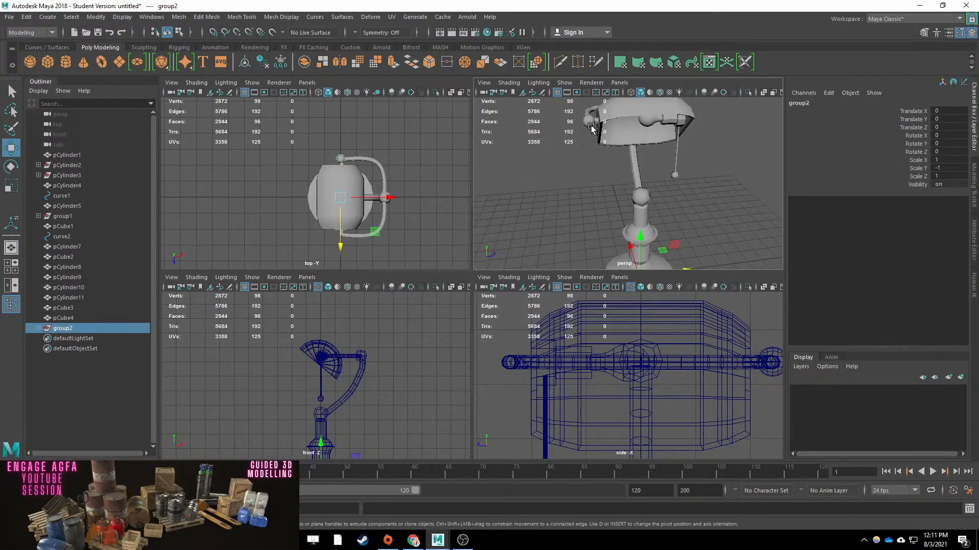
Duplicate and group the arm-end ball, and set the group's Scale Z to -1 to mirror it to the opposite end.
{"action": "left_click", "coordinate": [591, 126]}
{"action": "scroll", "coordinate": [637, 143], "scroll_direction": "down", "scroll_amount": 4}
{"action": "key", "text": "ctrl+d"}
{"action": "key", "text": "ctrl+g"}
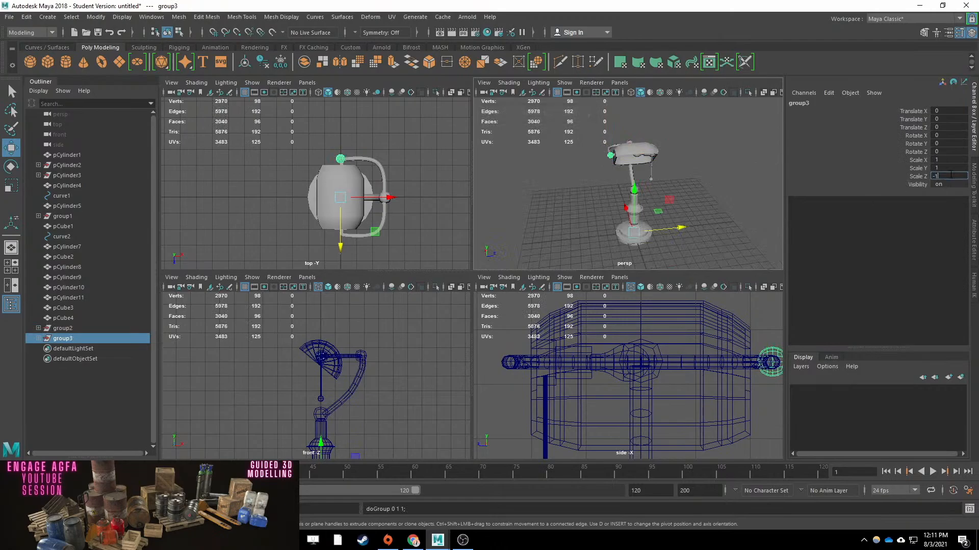
{"action": "left_click", "coordinate": [714, 228]}
{"action": "scroll", "coordinate": [641, 224], "scroll_direction": "up", "scroll_amount": 6}
{"action": "scroll", "coordinate": [641, 225], "scroll_direction": "down", "scroll_amount": 7}
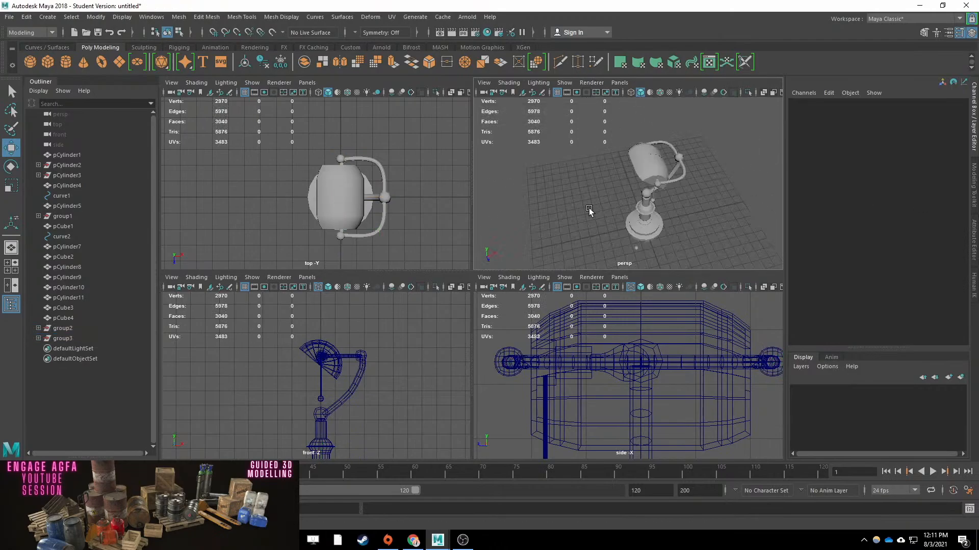
Examine the lamp from several angles and select the shade.
{"action": "left_click_drag", "start_coordinate": [589, 212], "coordinate": [611, 240], "text": "alt"}
{"action": "left_click", "coordinate": [626, 190]}
{"action": "left_click_drag", "start_coordinate": [627, 188], "coordinate": [635, 158], "text": "alt"}
{"action": "key", "text": "q"}
{"action": "scroll", "coordinate": [622, 402], "scroll_direction": "down", "scroll_amount": 8}
{"action": "key", "text": "alt+Tab"}
{"action": "left_click", "coordinate": [632, 169]}
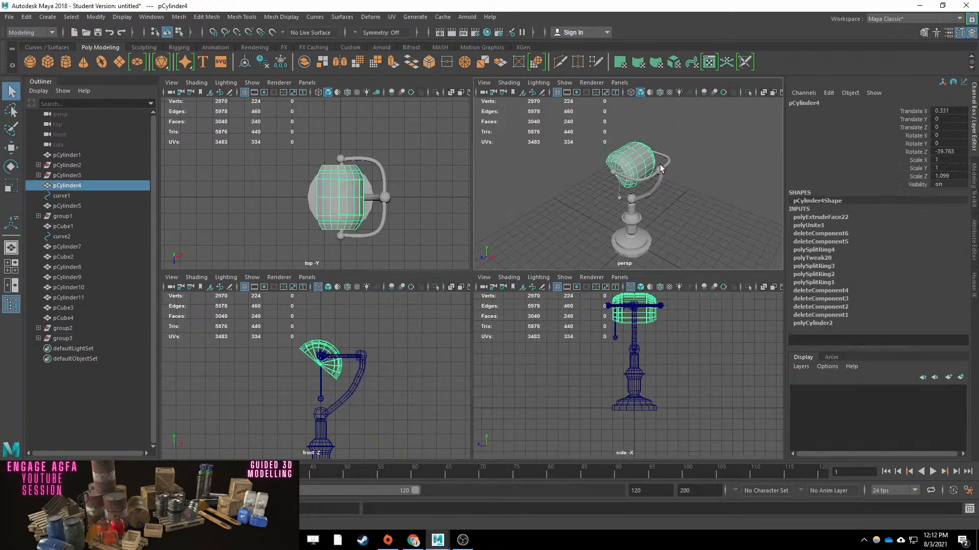
{"action": "scroll", "coordinate": [622, 176], "scroll_direction": "up", "scroll_amount": 5}
{"action": "right_click_drag", "start_coordinate": [622, 177], "coordinate": [576, 174]}
{"action": "left_click_drag", "start_coordinate": [627, 173], "coordinate": [581, 194], "text": "alt"}
{"action": "key", "text": "w"}
{"action": "key", "text": "q"}
{"action": "scroll", "coordinate": [644, 198], "scroll_direction": "up", "scroll_amount": 4}
{"action": "key", "text": "ctrl+z"}
{"action": "key", "text": "F8"}
{"action": "scroll", "coordinate": [643, 198], "scroll_direction": "down", "scroll_amount": 4}
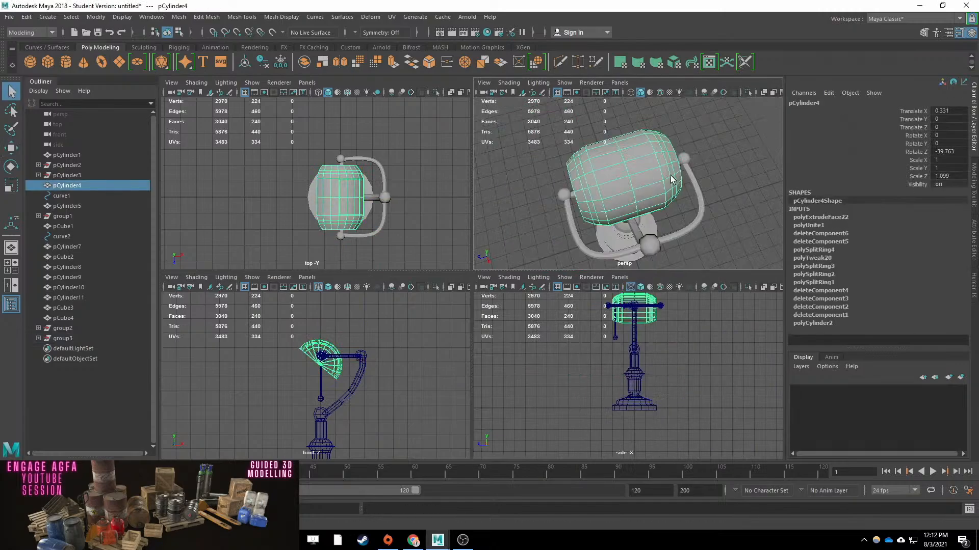
Isolate the shade in the perspective view and show its vertices in wireframe display.
{"action": "key", "text": "ctrl+1"}
{"action": "left_click_drag", "start_coordinate": [667, 182], "coordinate": [616, 166], "text": "alt"}
{"action": "key", "text": "F8"}
{"action": "key", "text": "4"}
Open the Selection category of the Maya preferences and save the preferences.
{"action": "left_click", "coordinate": [151, 17]}
{"action": "left_click", "coordinate": [279, 126]}
{"action": "left_click", "coordinate": [227, 298]}
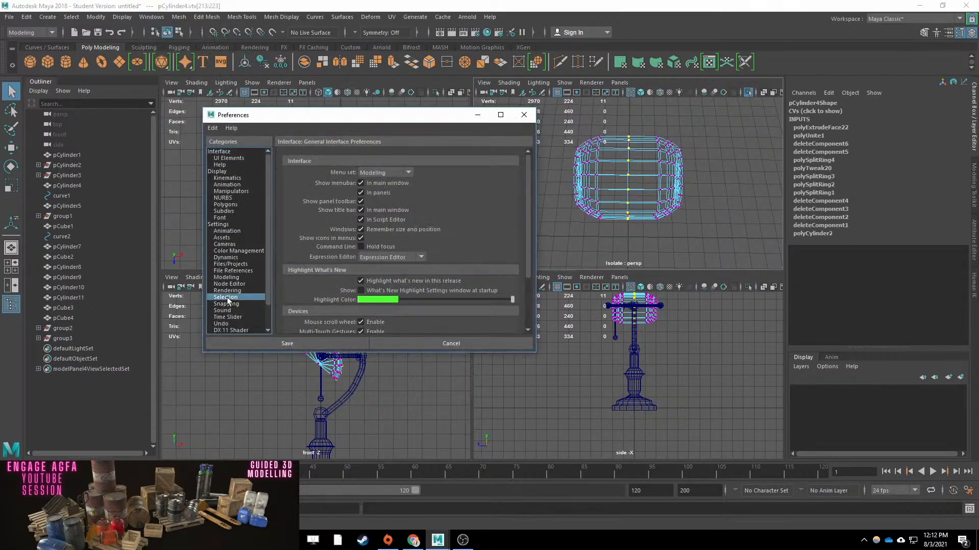
{"action": "left_click", "coordinate": [287, 343]}
Select the vertices along the shade's middle seam and merge them with a distance threshold of 0.01.
{"action": "left_click_drag", "start_coordinate": [652, 127], "coordinate": [615, 258]}
{"action": "left_click", "coordinate": [207, 17]}
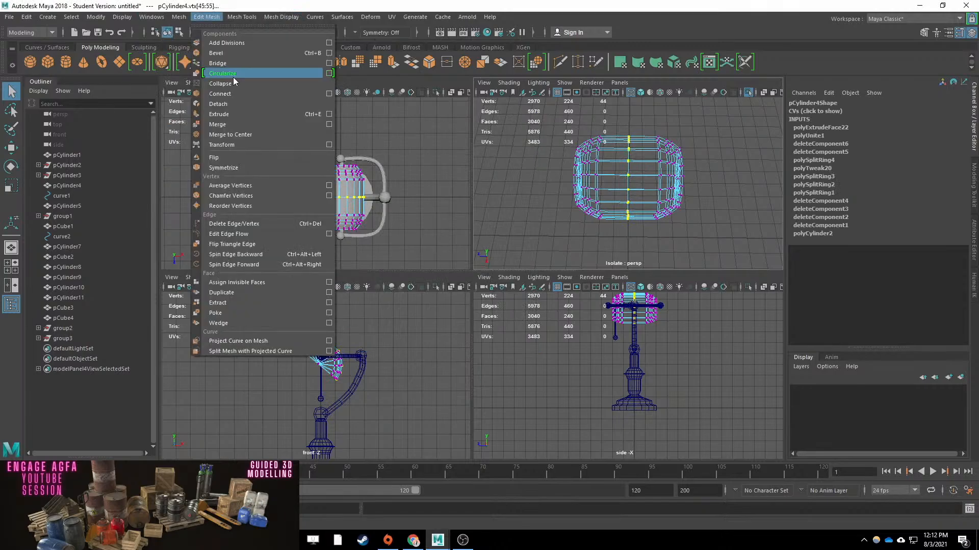
{"action": "left_click", "coordinate": [220, 127]}
Return the shade to object mode and turn on its smooth mesh preview.
{"action": "scroll", "coordinate": [696, 181], "scroll_direction": "up", "scroll_amount": 4}
{"action": "key", "text": "F8"}
{"action": "key", "text": "w"}
{"action": "key", "text": "3"}
{"action": "scroll", "coordinate": [694, 178], "scroll_direction": "down", "scroll_amount": 4}
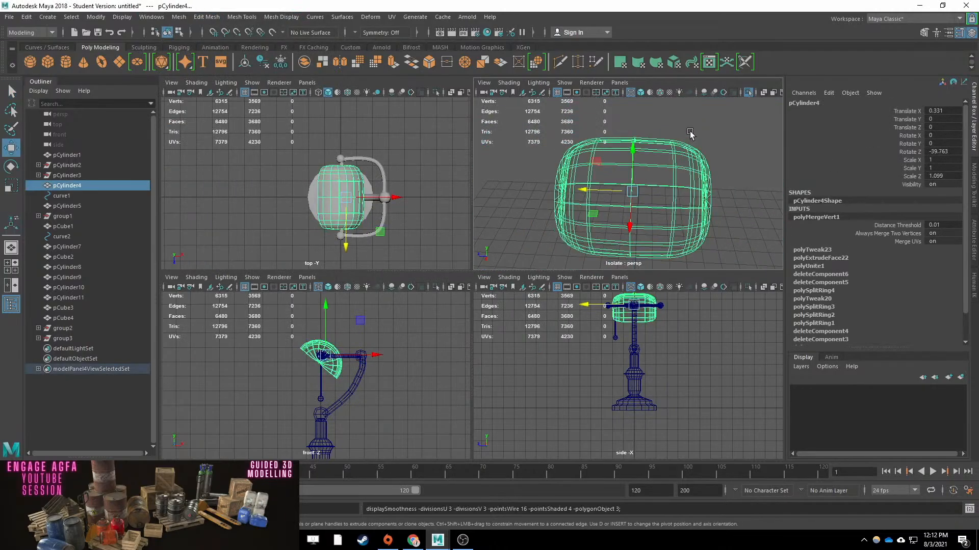
Exit the lamp shade's isolated view, shade the perspective view, and turn on smooth preview for the lamp's individual parts.
{"action": "left_click", "coordinate": [639, 92]}
{"action": "key", "text": "ctrl+1"}
{"action": "mouse_move", "coordinate": [739, 128]}
{"action": "left_mouse_down", "text": "alt"}
{"action": "mouse_move", "coordinate": [697, 135]}
{"action": "mouse_move", "coordinate": [599, 214]}
{"action": "mouse_move", "coordinate": [637, 190]}
{"action": "left_mouse_up", "text": "alt"}
{"action": "left_click", "coordinate": [581, 244]}
{"action": "left_click", "coordinate": [637, 189]}
{"action": "key", "text": "3"}
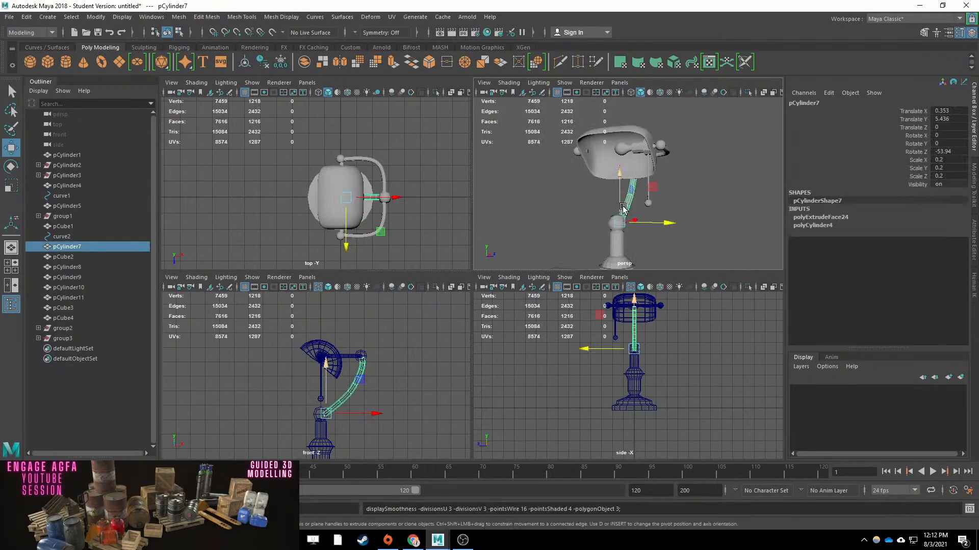
{"action": "left_click", "coordinate": [649, 154]}
{"action": "left_click", "coordinate": [659, 148]}
{"action": "key", "text": "3"}
{"action": "left_click", "coordinate": [619, 247]}
{"action": "key", "text": "3"}
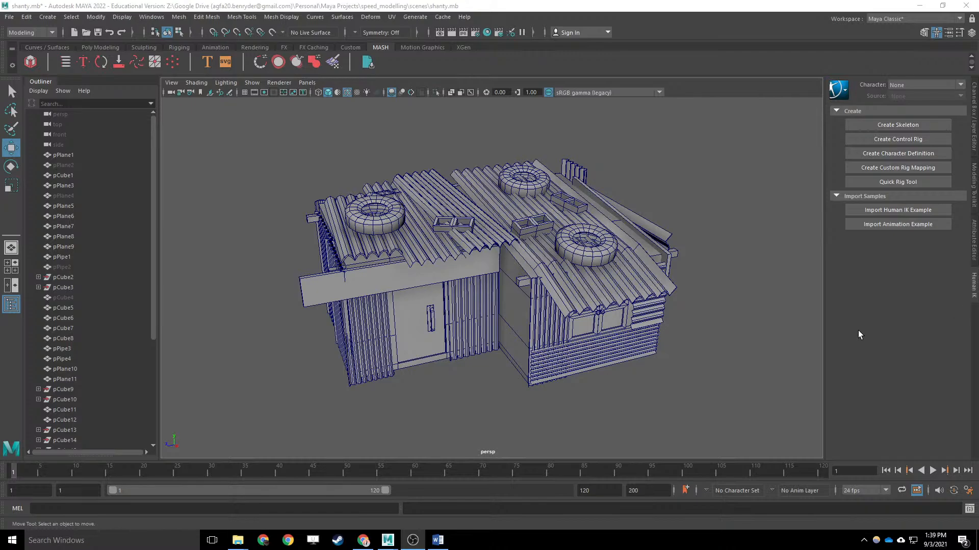
Examine the modelled shanty's front, corrugated roof sheets and tyres in the perspective view.
{"action": "left_click_drag", "start_coordinate": [667, 382], "coordinate": [599, 382], "text": "alt"}
{"action": "left_click_drag", "start_coordinate": [679, 368], "coordinate": [640, 365], "text": "alt"}
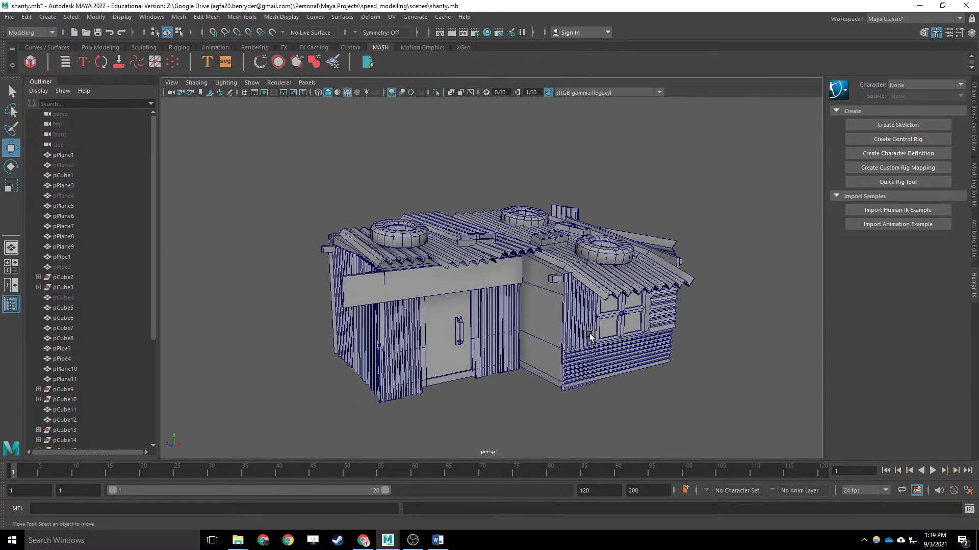
{"action": "left_click_drag", "start_coordinate": [589, 337], "coordinate": [596, 321], "text": "alt"}
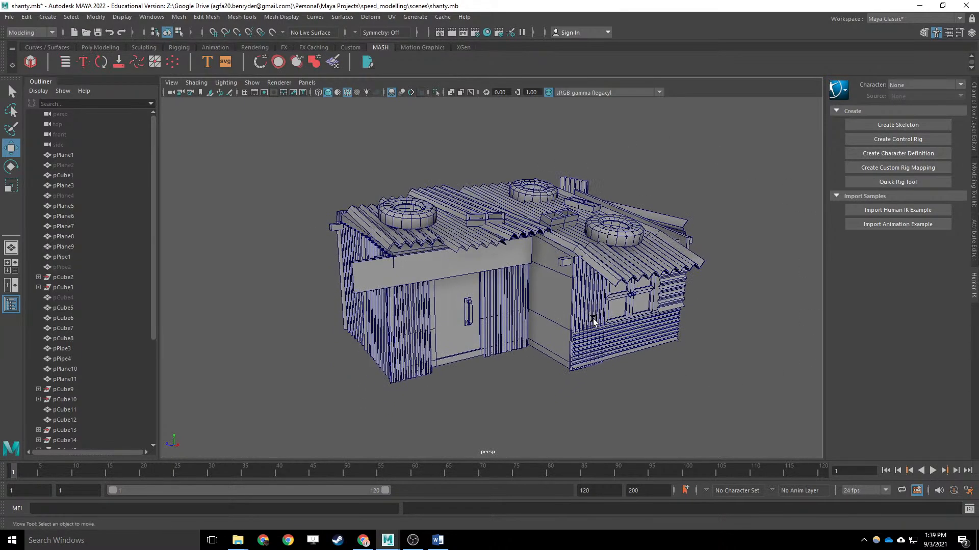
{"action": "scroll", "coordinate": [544, 295], "scroll_direction": "up", "scroll_amount": 4}
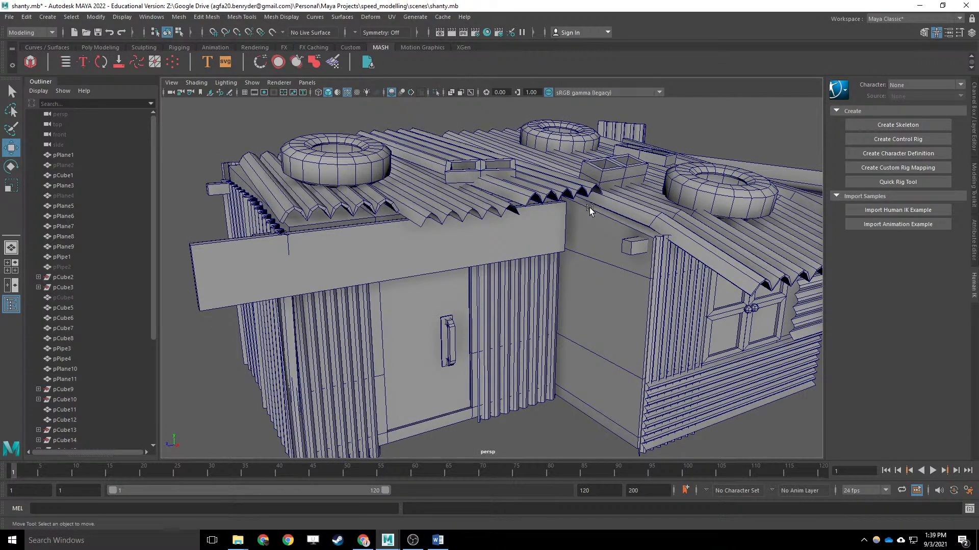
Switch to Sketchfab in the browser and examine the textured Shanty reference model, its creator and its geometry details.
{"action": "left_click", "coordinate": [363, 540]}
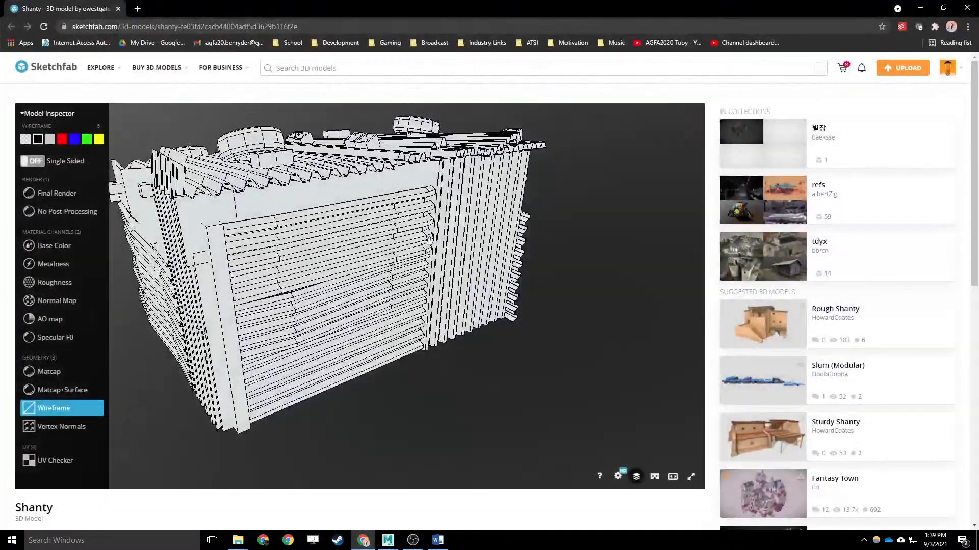
{"action": "mouse_move", "coordinate": [408, 267]}
{"action": "left_mouse_down"}
{"action": "mouse_move", "coordinate": [484, 263]}
{"action": "mouse_move", "coordinate": [484, 248]}
{"action": "mouse_move", "coordinate": [556, 258]}
{"action": "left_mouse_up"}
{"action": "left_click", "coordinate": [23, 115]}
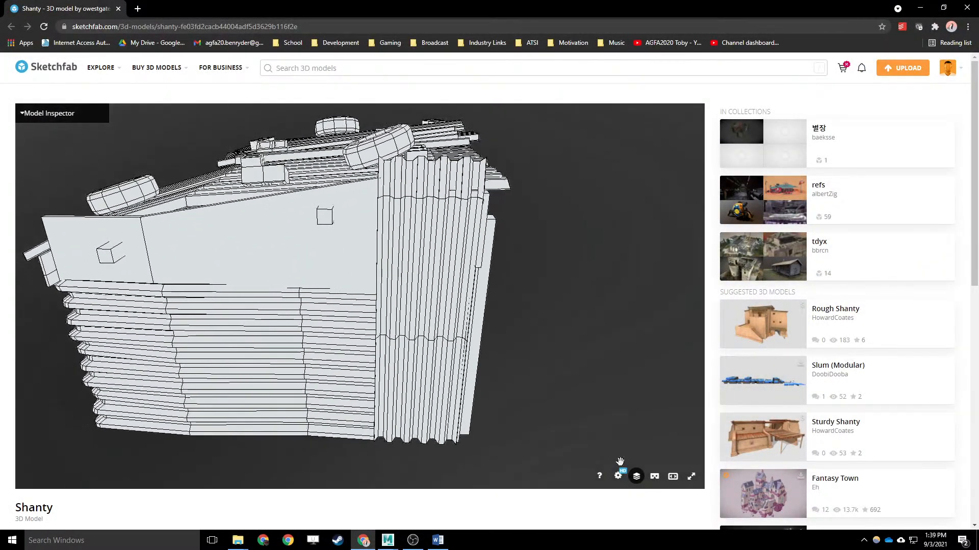
{"action": "left_click", "coordinate": [635, 482]}
{"action": "left_click_drag", "start_coordinate": [323, 317], "coordinate": [306, 306]}
{"action": "scroll", "coordinate": [32, 439], "scroll_direction": "down", "scroll_amount": 2}
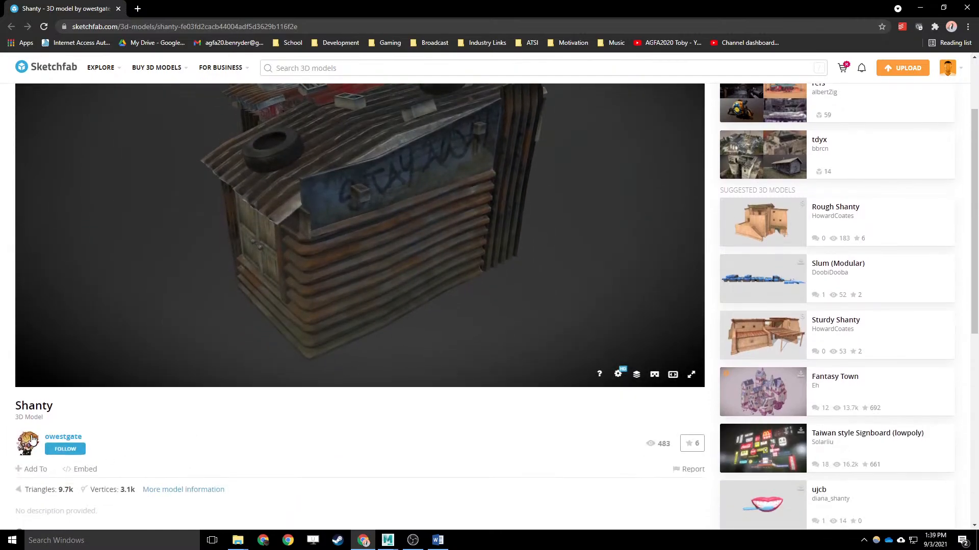
{"action": "left_click_drag", "start_coordinate": [95, 438], "coordinate": [21, 434]}
{"action": "left_click", "coordinate": [89, 441]}
{"action": "mouse_move", "coordinate": [372, 275]}
{"action": "left_mouse_down"}
{"action": "mouse_move", "coordinate": [426, 194]}
{"action": "mouse_move", "coordinate": [390, 257]}
{"action": "mouse_move", "coordinate": [476, 236]}
{"action": "left_mouse_up"}
{"action": "scroll", "coordinate": [576, 80], "scroll_direction": "up", "scroll_amount": 2}
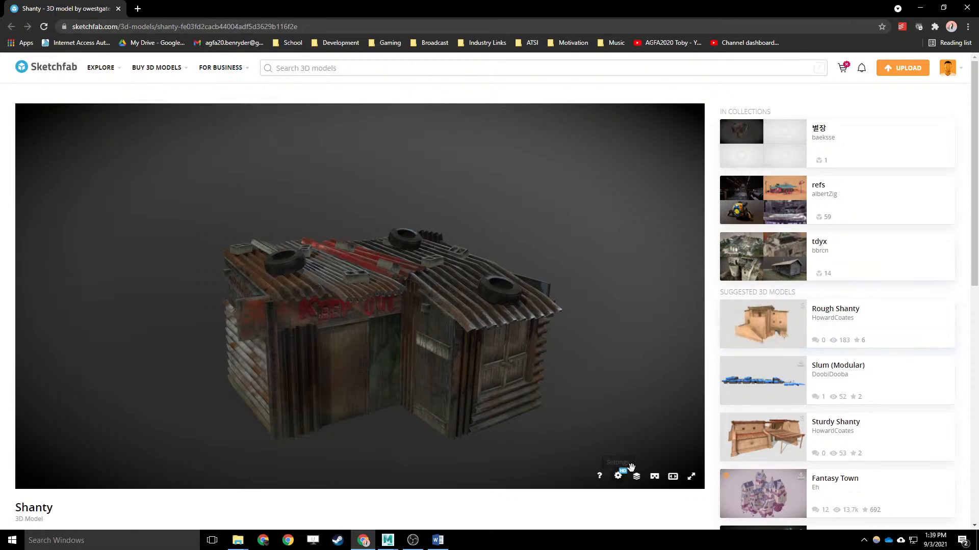
Show the Shanty reference in wireframe and examine its roof, walls, door and window up close.
{"action": "left_click", "coordinate": [632, 481]}
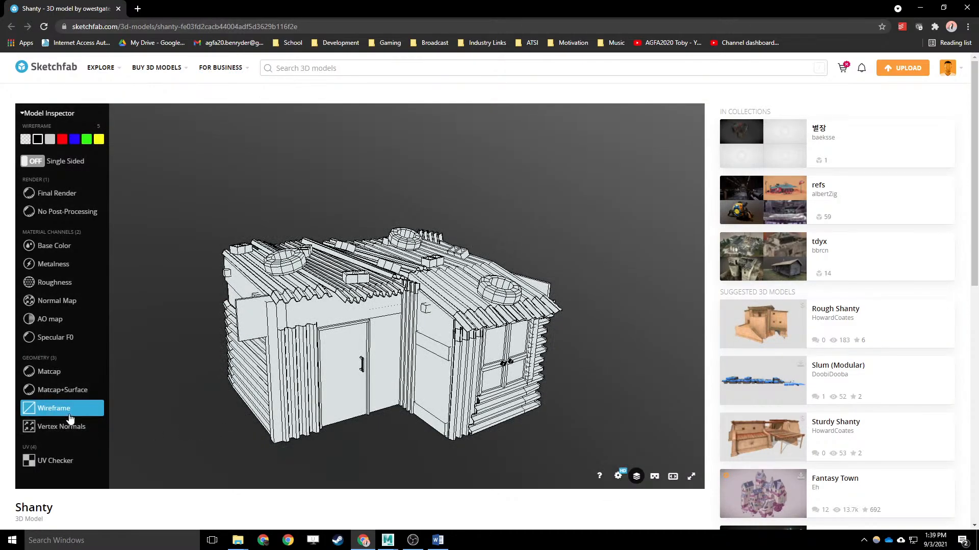
{"action": "left_click_drag", "start_coordinate": [448, 347], "coordinate": [555, 301]}
{"action": "scroll", "coordinate": [482, 357], "scroll_direction": "up", "scroll_amount": 3}
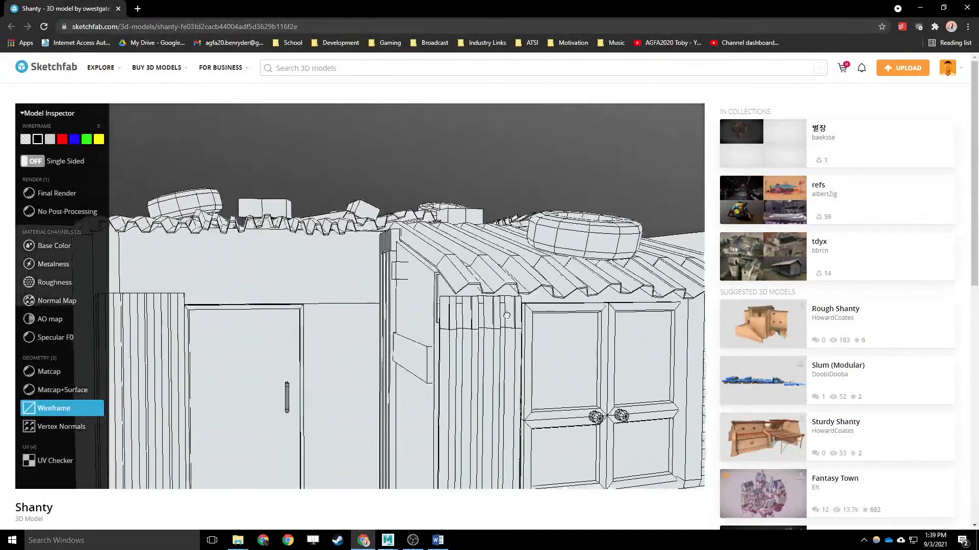
{"action": "right_click_drag", "start_coordinate": [388, 310], "coordinate": [459, 284]}
{"action": "left_click_drag", "start_coordinate": [459, 283], "coordinate": [499, 351]}
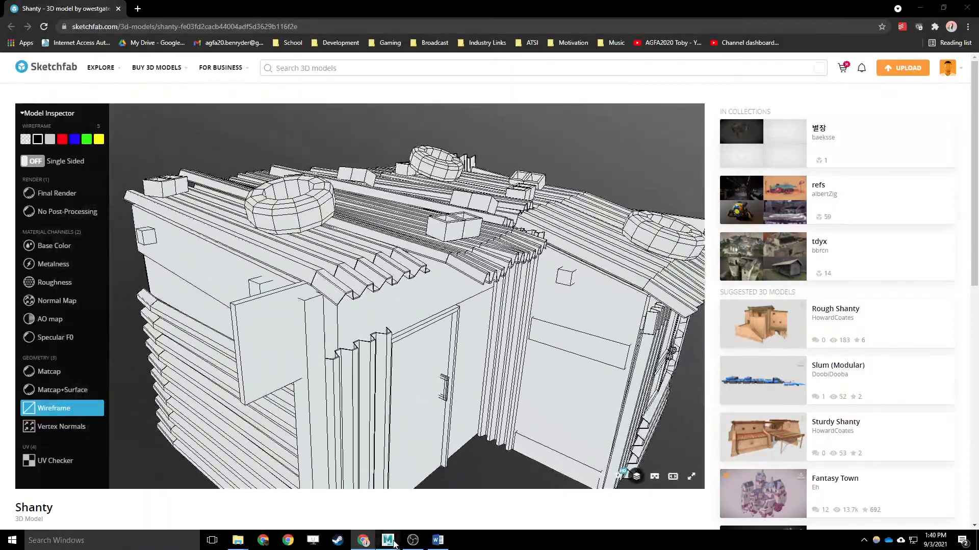
Switch to the untitled Maya scene, create a polygon cube at the origin and raise it about 0.741 units in Y.
{"action": "mouse_move", "coordinate": [387, 540]}
{"action": "mouse_move", "coordinate": [424, 511]}
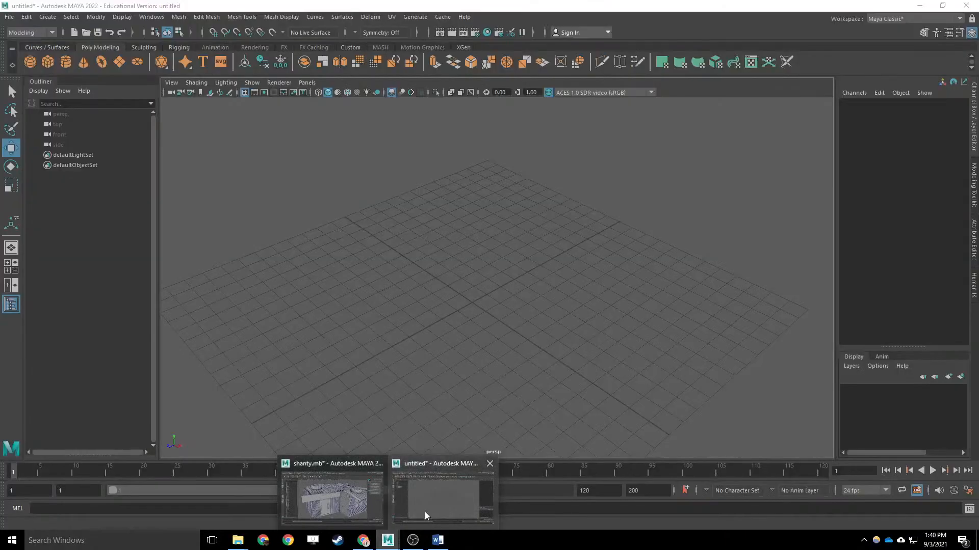
{"action": "left_click", "coordinate": [424, 512]}
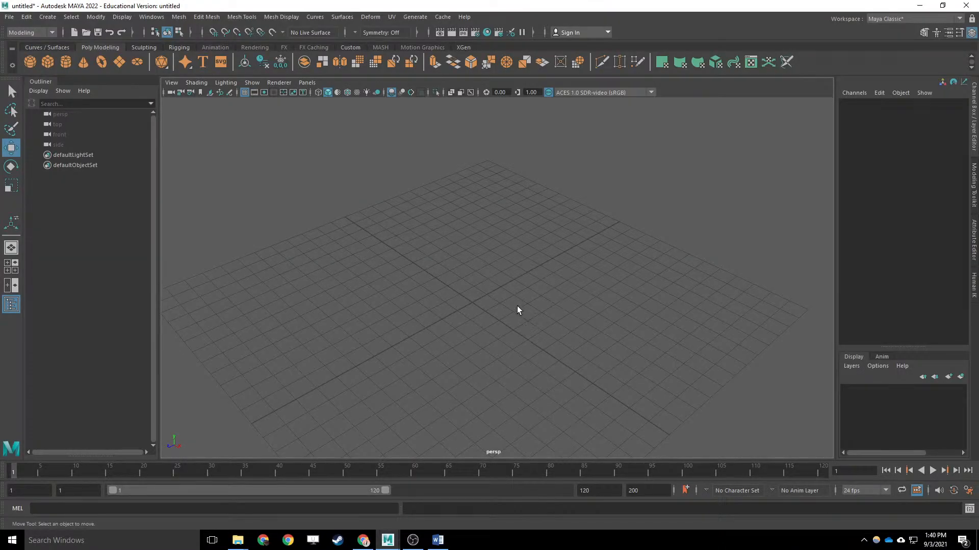
{"action": "scroll", "coordinate": [512, 304], "scroll_direction": "down", "scroll_amount": 3}
{"action": "left_click_drag", "start_coordinate": [520, 324], "coordinate": [506, 344], "text": "alt"}
{"action": "scroll", "coordinate": [506, 344], "scroll_direction": "up", "scroll_amount": 3}
{"action": "left_click_drag", "start_coordinate": [594, 355], "coordinate": [595, 341], "text": "alt"}
{"action": "left_click", "coordinate": [44, 63]}
{"action": "left_click_drag", "start_coordinate": [498, 282], "coordinate": [498, 268]}
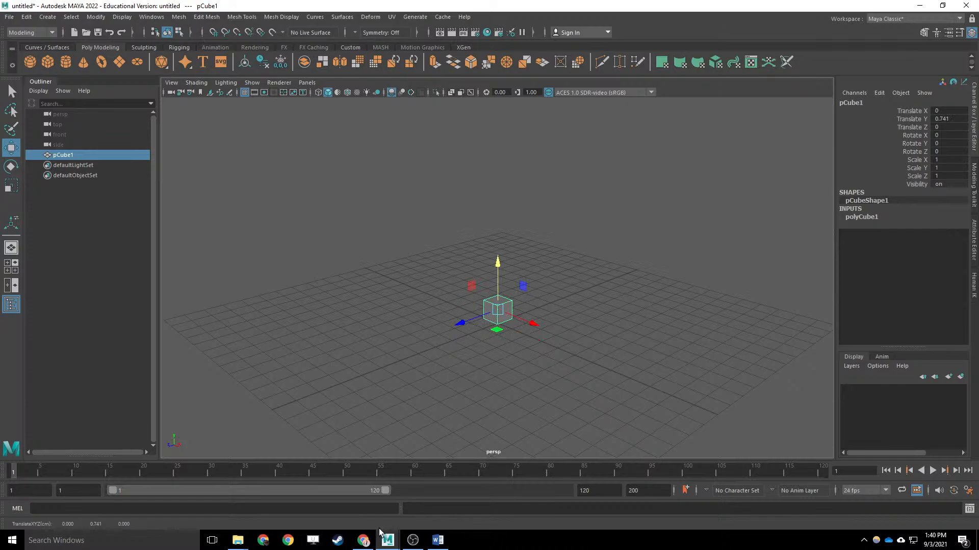
Switch back to the Sketchfab reference, show the whole shanty and capture a 716x571 screenshot region around it.
{"action": "left_click", "coordinate": [363, 540]}
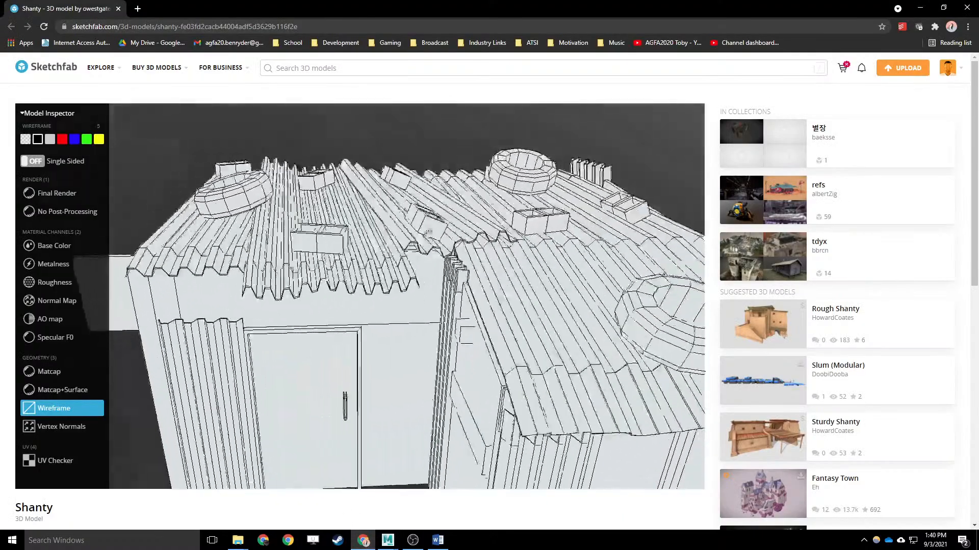
{"action": "scroll", "coordinate": [428, 232], "scroll_direction": "down", "scroll_amount": 10}
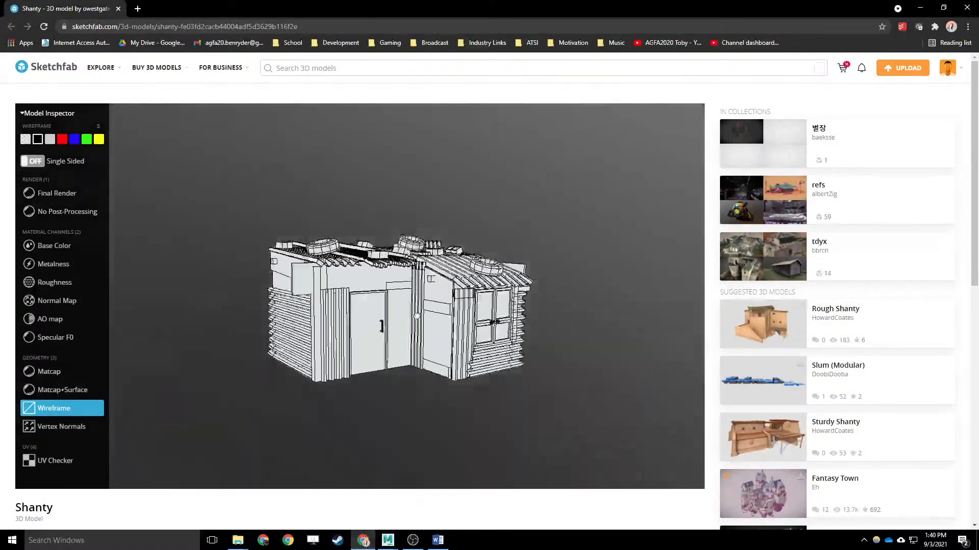
{"action": "key", "text": "Print"}
{"action": "left_click_drag", "start_coordinate": [220, 172], "coordinate": [585, 463]}
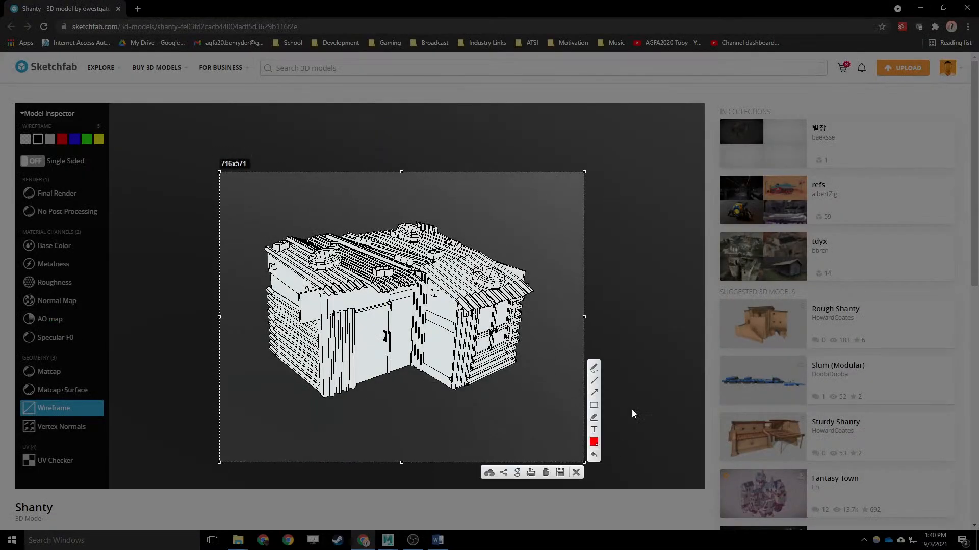
Trace the shanty's two main building volumes and roof edges with red lines on the captured screenshot.
{"action": "mouse_move", "coordinate": [422, 274]}
{"action": "left_mouse_down"}
{"action": "mouse_move", "coordinate": [408, 372]}
{"action": "mouse_move", "coordinate": [326, 397]}
{"action": "mouse_move", "coordinate": [324, 295]}
{"action": "mouse_move", "coordinate": [263, 249]}
{"action": "left_mouse_up"}
{"action": "left_click_drag", "start_coordinate": [263, 347], "coordinate": [271, 353]}
{"action": "mouse_move", "coordinate": [323, 289]}
{"action": "left_mouse_down"}
{"action": "mouse_move", "coordinate": [422, 274]}
{"action": "mouse_move", "coordinate": [352, 232]}
{"action": "left_mouse_up"}
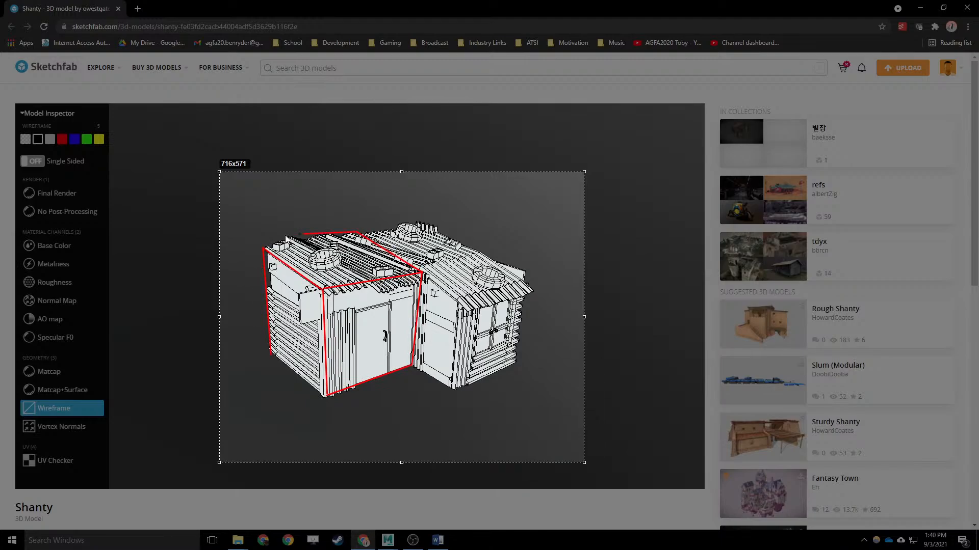
{"action": "left_click_drag", "start_coordinate": [286, 238], "coordinate": [264, 248]}
{"action": "mouse_move", "coordinate": [361, 235]}
{"action": "left_mouse_down"}
{"action": "mouse_move", "coordinate": [428, 220]}
{"action": "mouse_move", "coordinate": [484, 256]}
{"action": "mouse_move", "coordinate": [415, 272]}
{"action": "mouse_move", "coordinate": [423, 268]}
{"action": "mouse_move", "coordinate": [463, 309]}
{"action": "mouse_move", "coordinate": [449, 388]}
{"action": "mouse_move", "coordinate": [408, 364]}
{"action": "mouse_move", "coordinate": [530, 367]}
{"action": "mouse_move", "coordinate": [516, 363]}
{"action": "mouse_move", "coordinate": [525, 283]}
{"action": "mouse_move", "coordinate": [479, 254]}
{"action": "left_mouse_up"}
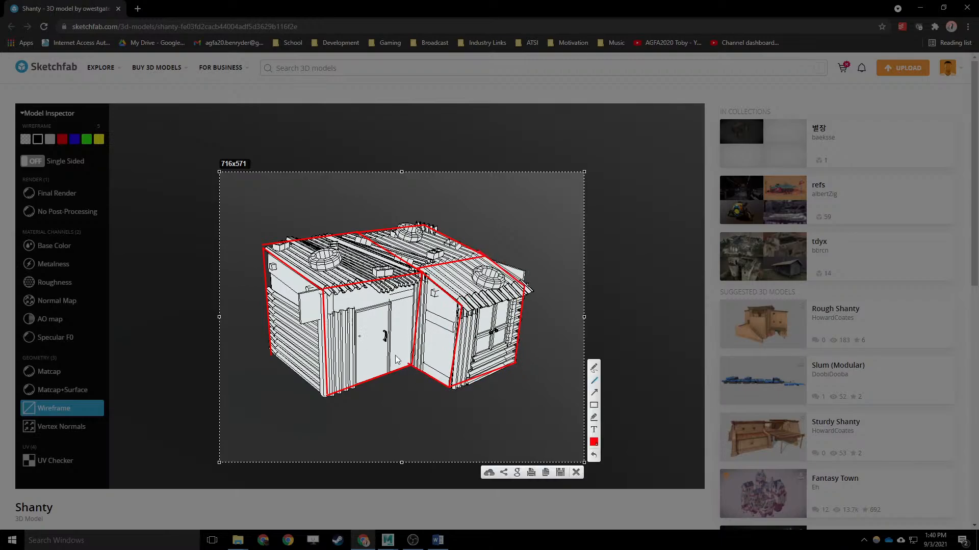
Outline the shanty's door and window in red on the screenshot, and discard the capture.
{"action": "mouse_move", "coordinate": [390, 373]}
{"action": "left_mouse_down"}
{"action": "mouse_move", "coordinate": [387, 304]}
{"action": "mouse_move", "coordinate": [359, 316]}
{"action": "mouse_move", "coordinate": [360, 384]}
{"action": "left_mouse_up"}
{"action": "mouse_move", "coordinate": [479, 313]}
{"action": "left_mouse_down"}
{"action": "mouse_move", "coordinate": [473, 363]}
{"action": "mouse_move", "coordinate": [512, 301]}
{"action": "mouse_move", "coordinate": [485, 313]}
{"action": "left_mouse_up"}
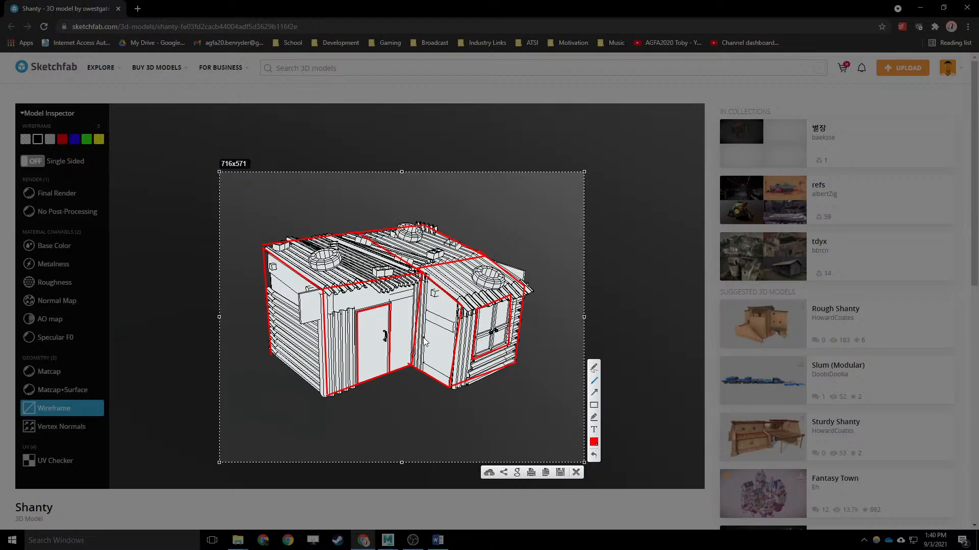
{"action": "left_click", "coordinate": [575, 473]}
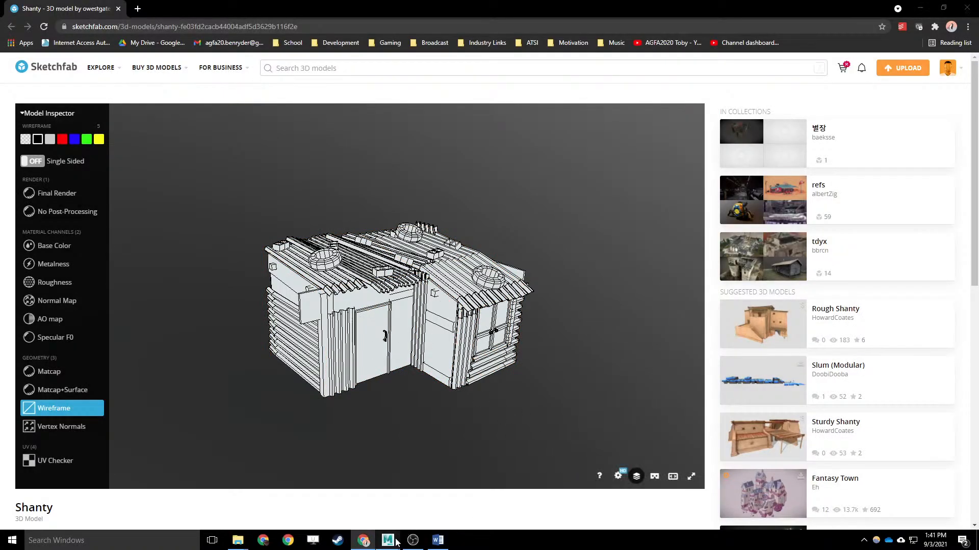
Switch to the untitled Maya scene, raise the cube to about 2.191 in Y and scale its height to about 4.633.
{"action": "mouse_move", "coordinate": [388, 541]}
{"action": "left_click", "coordinate": [421, 506]}
{"action": "left_click", "coordinate": [540, 319]}
{"action": "left_click", "coordinate": [498, 309]}
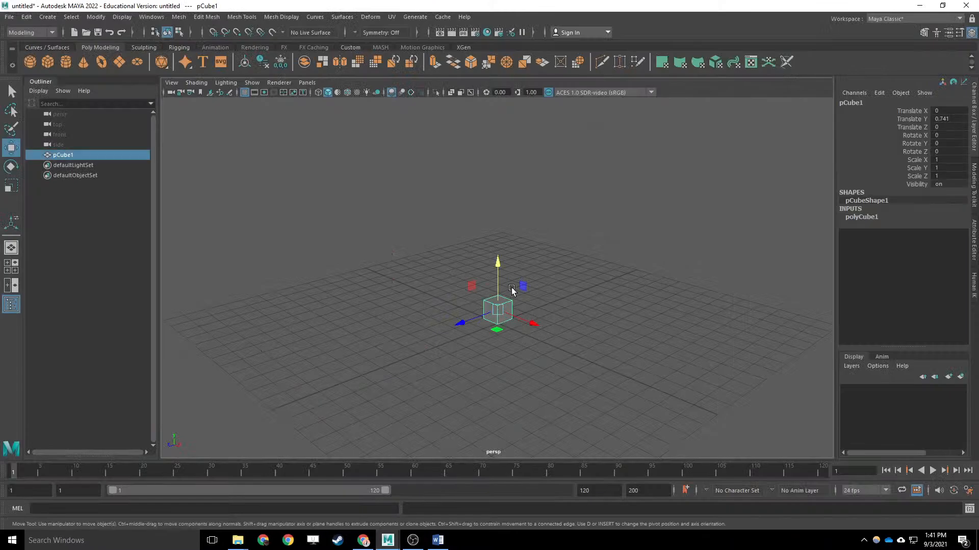
{"action": "left_click_drag", "start_coordinate": [504, 288], "coordinate": [498, 236]}
{"action": "key", "text": "r"}
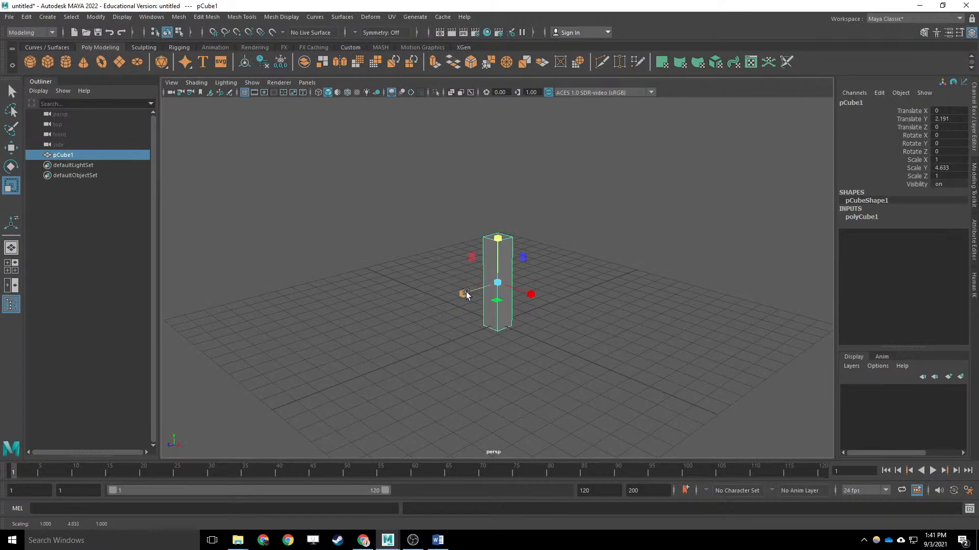
Scale the cube into a rectangular building block, about 4.199 in X, 4.382 in Y and 7.212 in Z.
{"action": "left_click_drag", "start_coordinate": [463, 291], "coordinate": [278, 343]}
{"action": "left_click_drag", "start_coordinate": [530, 294], "coordinate": [674, 333]}
{"action": "left_click_drag", "start_coordinate": [463, 293], "coordinate": [458, 296]}
{"action": "mouse_move", "coordinate": [498, 239]}
{"action": "left_mouse_down"}
{"action": "mouse_move", "coordinate": [499, 249]}
{"action": "mouse_move", "coordinate": [501, 240]}
{"action": "left_mouse_up"}
{"action": "key", "text": "w"}
{"action": "key", "text": "ctrl+z"}
{"action": "mouse_move", "coordinate": [557, 262]}
{"action": "left_mouse_down", "text": "alt"}
{"action": "mouse_move", "coordinate": [605, 284]}
{"action": "mouse_move", "coordinate": [547, 267]}
{"action": "left_mouse_up", "text": "alt"}
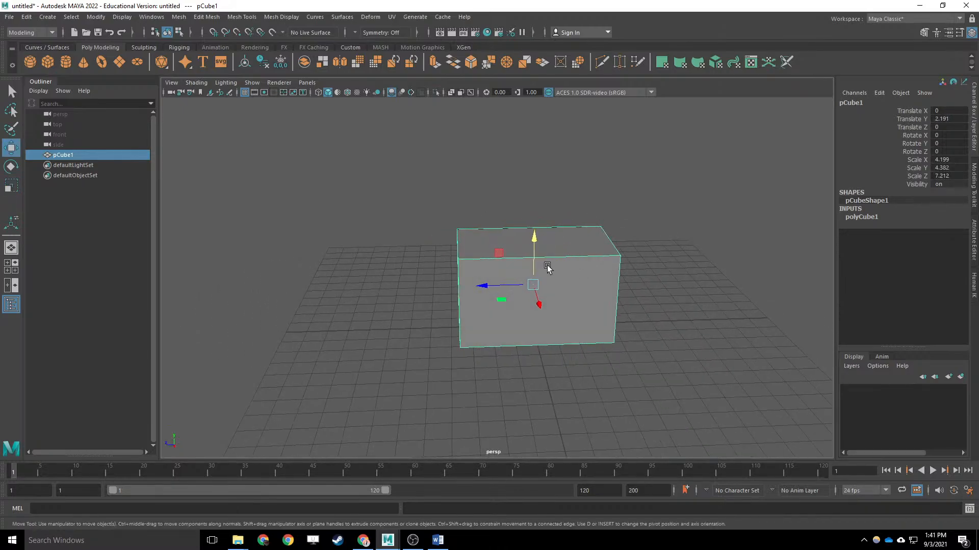
Try inserting two evenly spaced edge loops across the block's length with Insert Edge Loop, and undo them.
{"action": "left_click", "coordinate": [240, 16]}
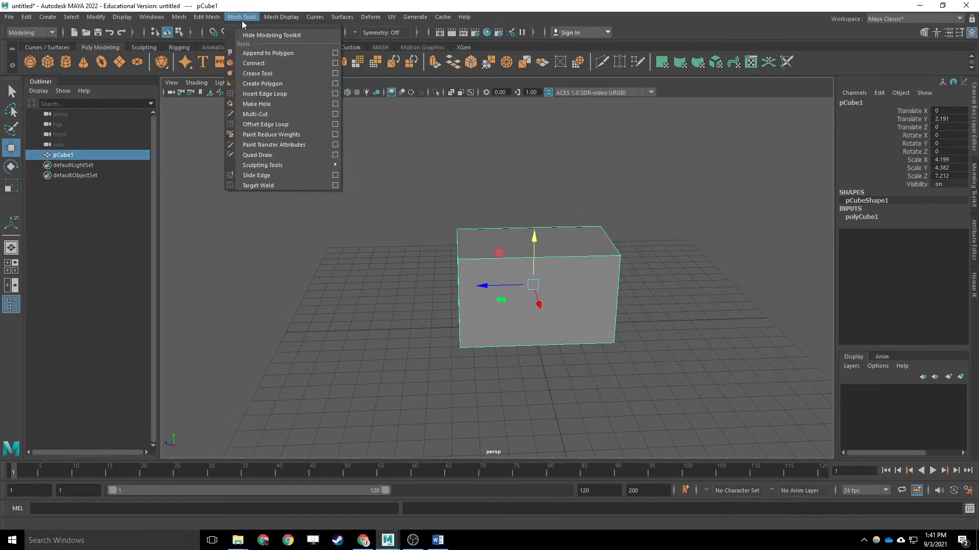
{"action": "left_click", "coordinate": [271, 95]}
{"action": "left_click", "coordinate": [542, 301]}
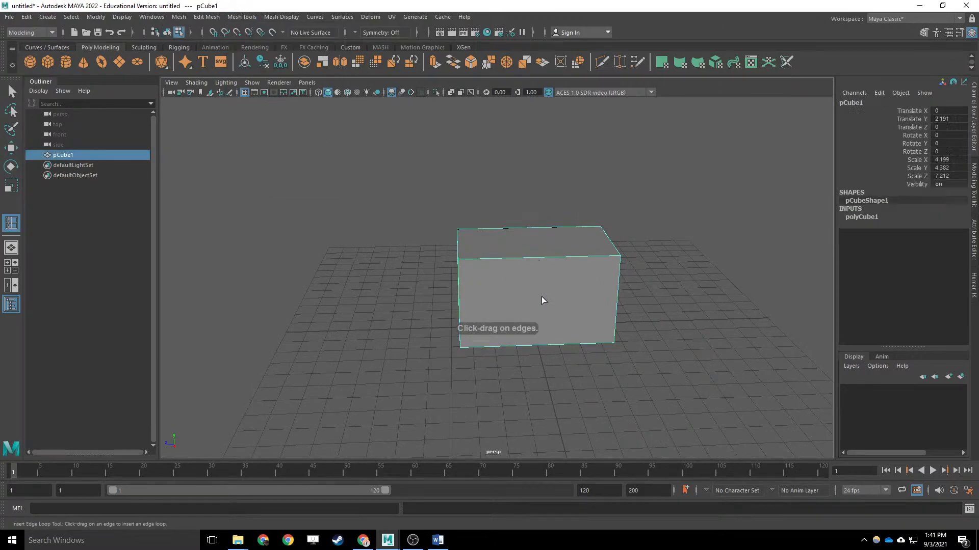
{"action": "left_click_drag", "start_coordinate": [534, 256], "coordinate": [526, 259]}
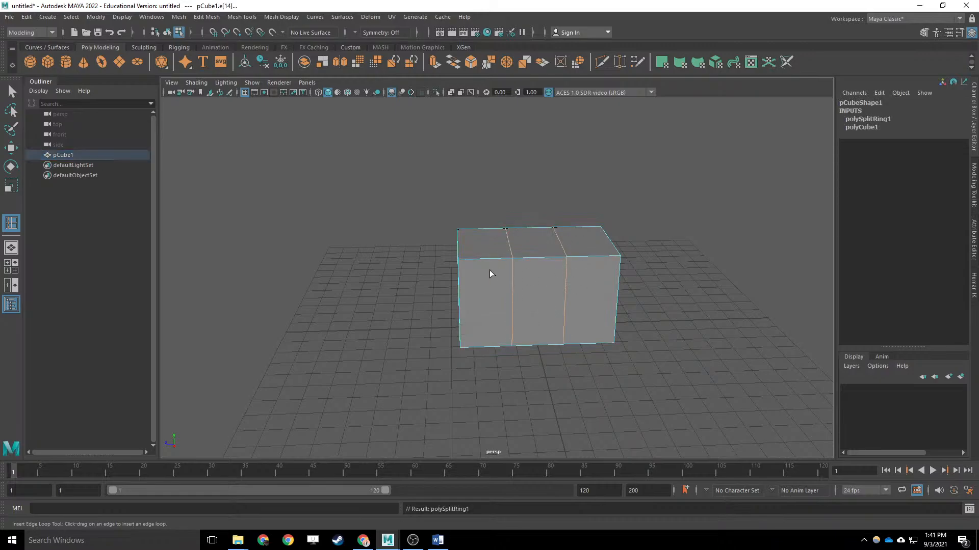
{"action": "key", "text": "ctrl+z"}
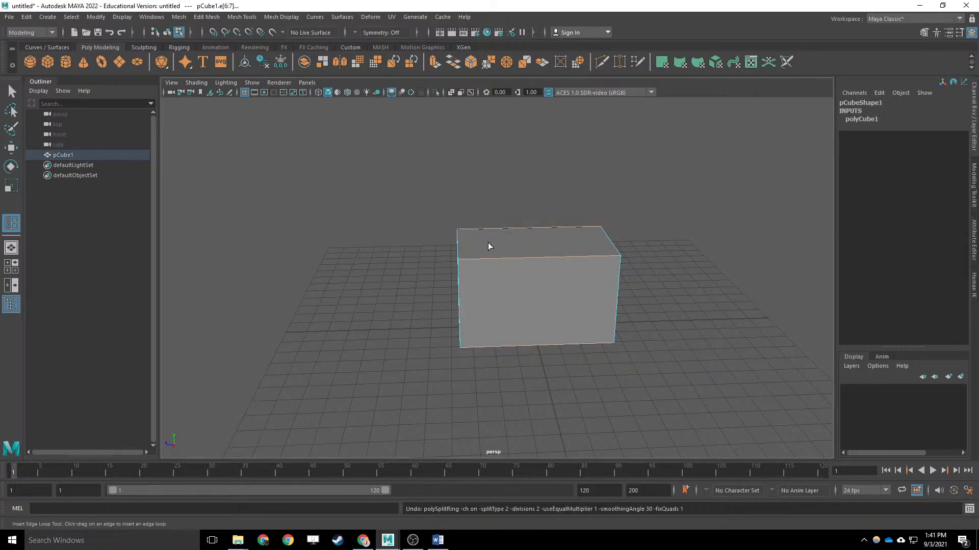
Set the Insert Edge Loop tool to maintain position by relative distance from edge.
{"action": "double_click", "coordinate": [7, 226]}
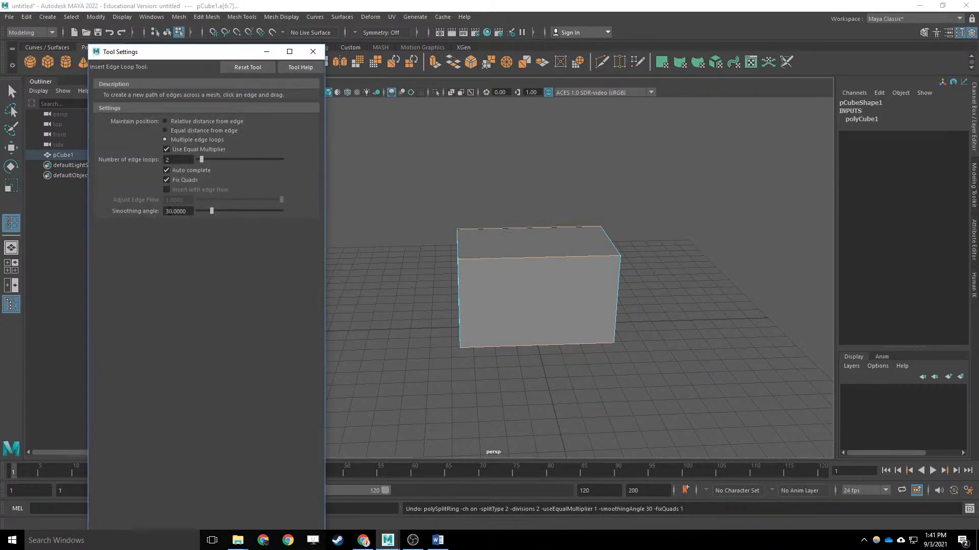
{"action": "left_click", "coordinate": [167, 122]}
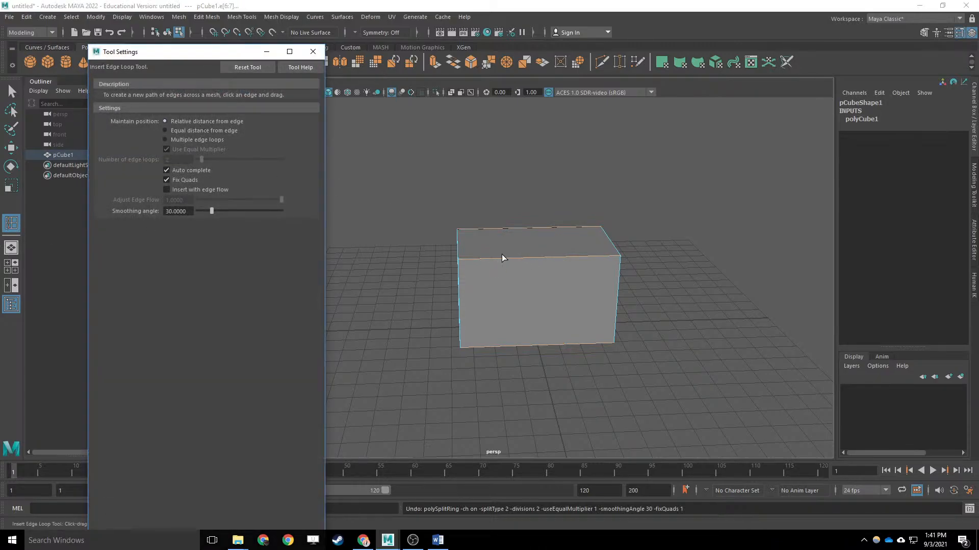
Try inserting single edge loops across the block's length, including one near its middle, and undo them.
{"action": "left_click_drag", "start_coordinate": [498, 258], "coordinate": [591, 262]}
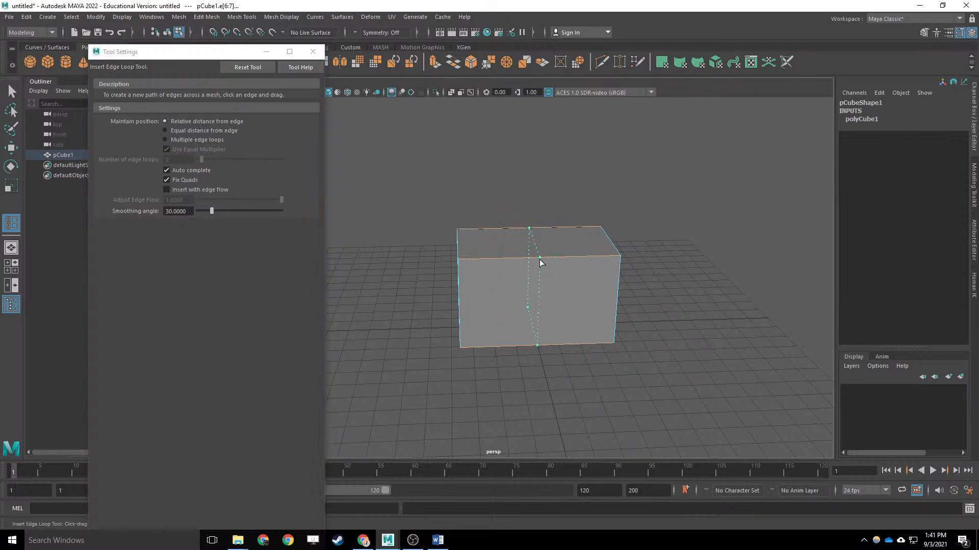
{"action": "left_click_drag", "start_coordinate": [539, 259], "coordinate": [539, 259]}
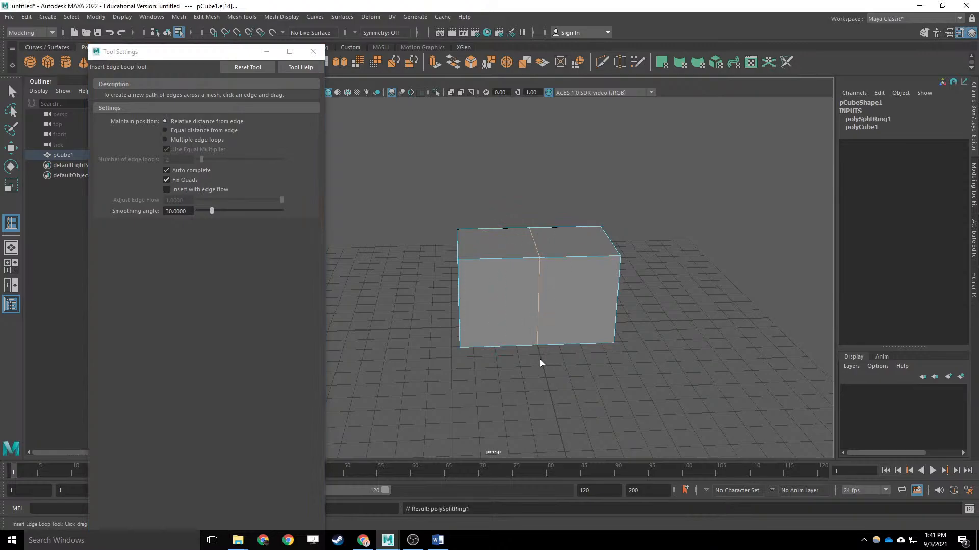
{"action": "left_click", "coordinate": [312, 52]}
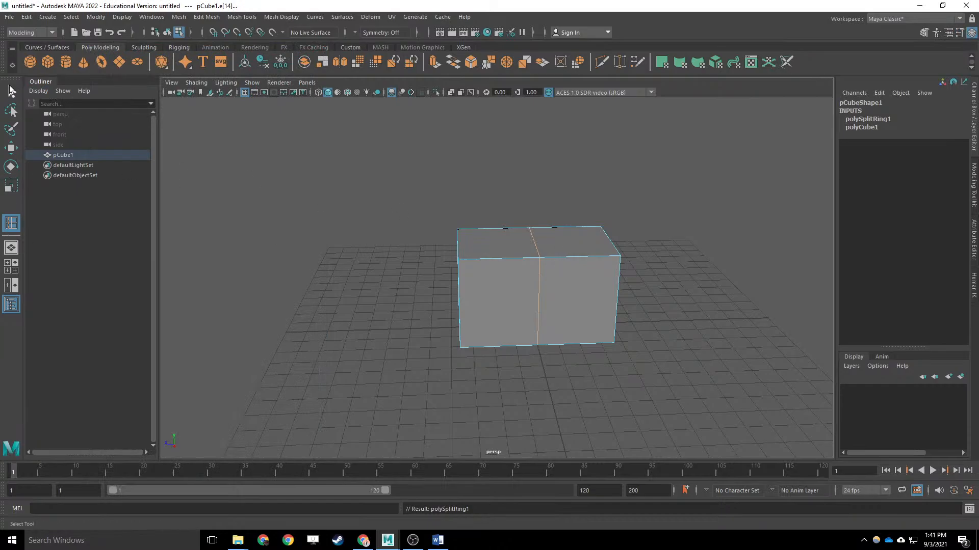
{"action": "mouse_move", "coordinate": [496, 258]}
{"action": "left_mouse_down"}
{"action": "mouse_move", "coordinate": [515, 258]}
{"action": "mouse_move", "coordinate": [508, 263]}
{"action": "left_mouse_up"}
{"action": "left_click", "coordinate": [476, 262]}
{"action": "key", "text": "ctrl+z"}
{"action": "key", "text": "ctrl+z"}
{"action": "key", "text": "ctrl+z"}
{"action": "key", "text": "ctrl+z"}
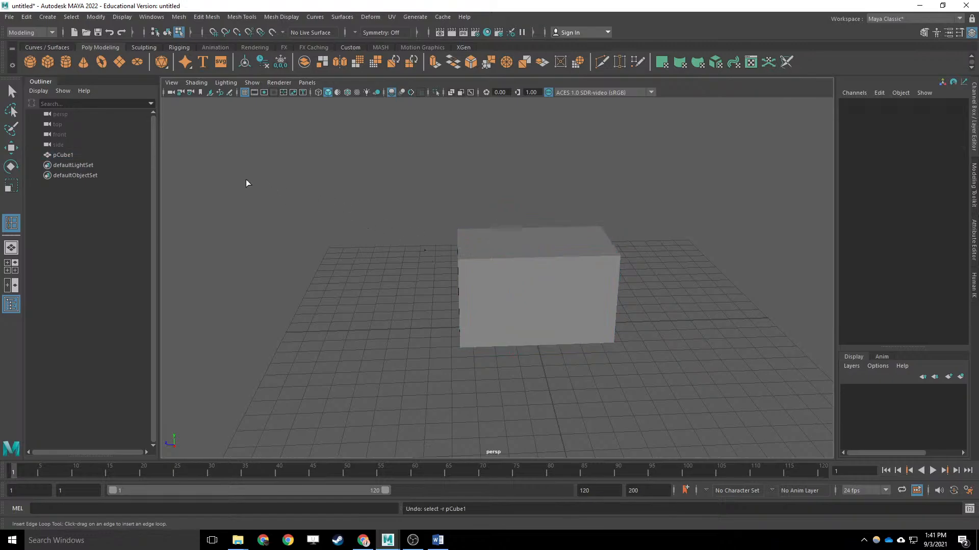
Extrude the long-side face on one half of the block outward by about 2.952 in Local Translate Z, forming an L shape.
{"action": "left_click", "coordinate": [12, 91]}
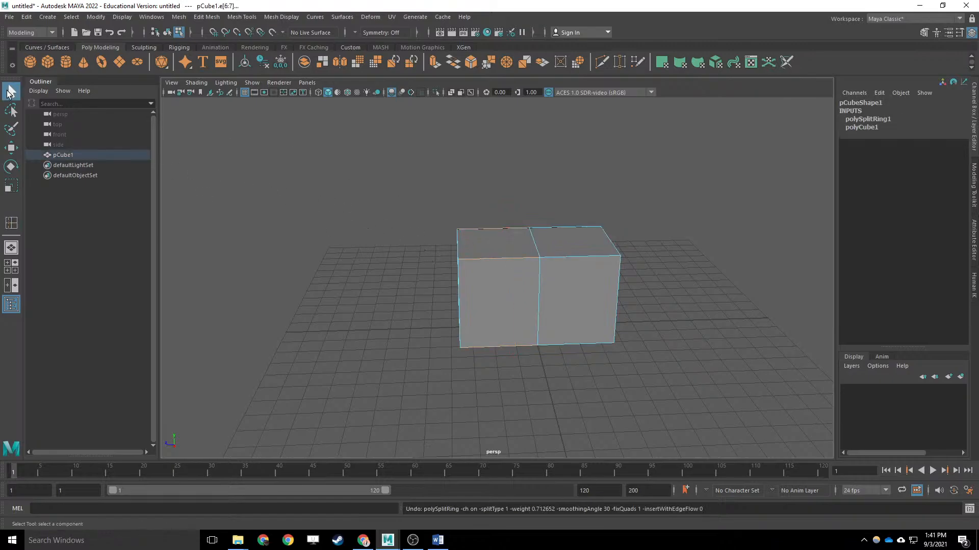
{"action": "right_click_drag", "start_coordinate": [588, 233], "coordinate": [595, 263]}
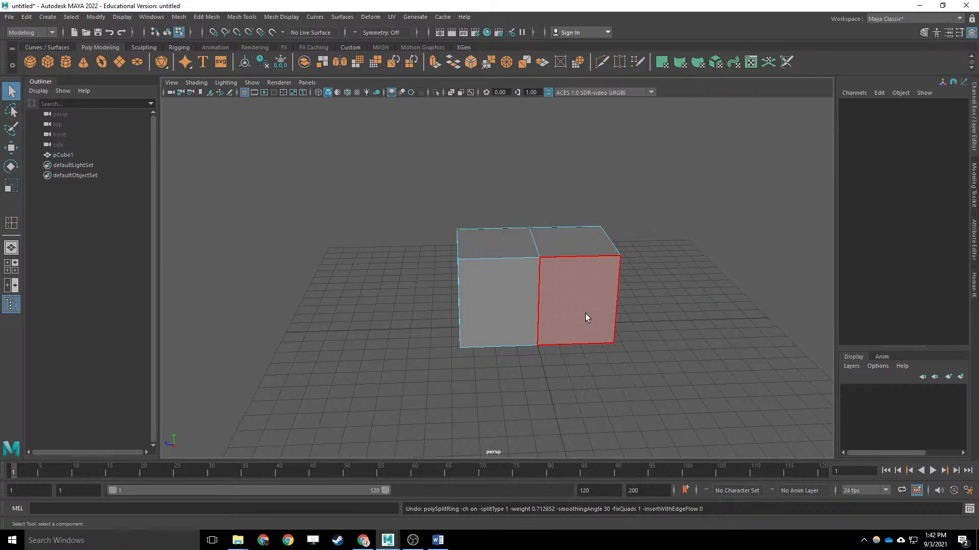
{"action": "left_click", "coordinate": [585, 313]}
{"action": "left_click_drag", "start_coordinate": [719, 326], "coordinate": [769, 315], "text": "alt"}
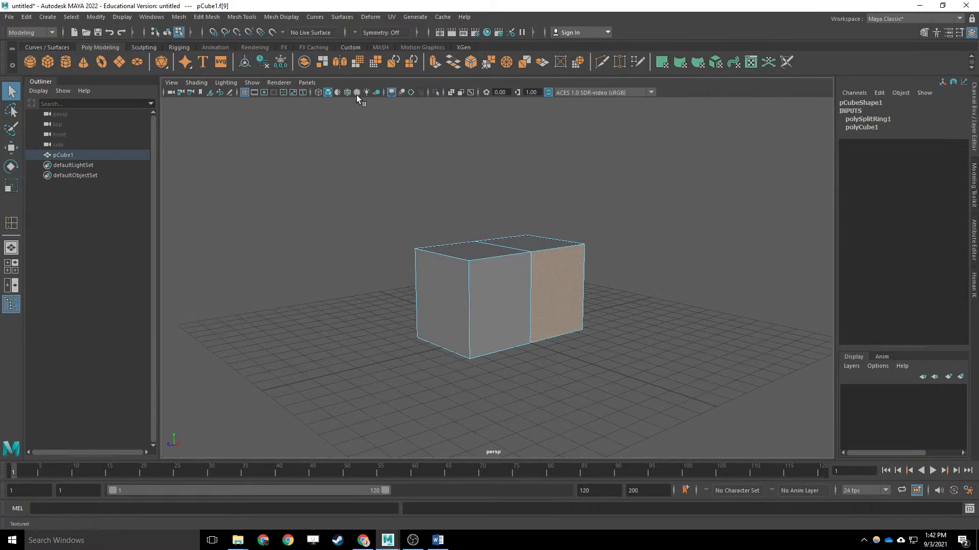
{"action": "left_click", "coordinate": [151, 17]}
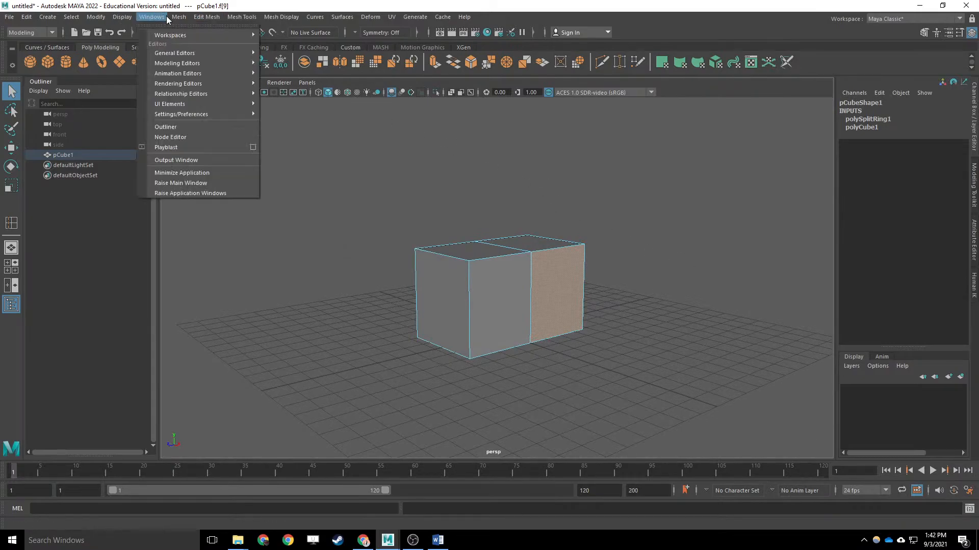
{"action": "mouse_move", "coordinate": [175, 18]}
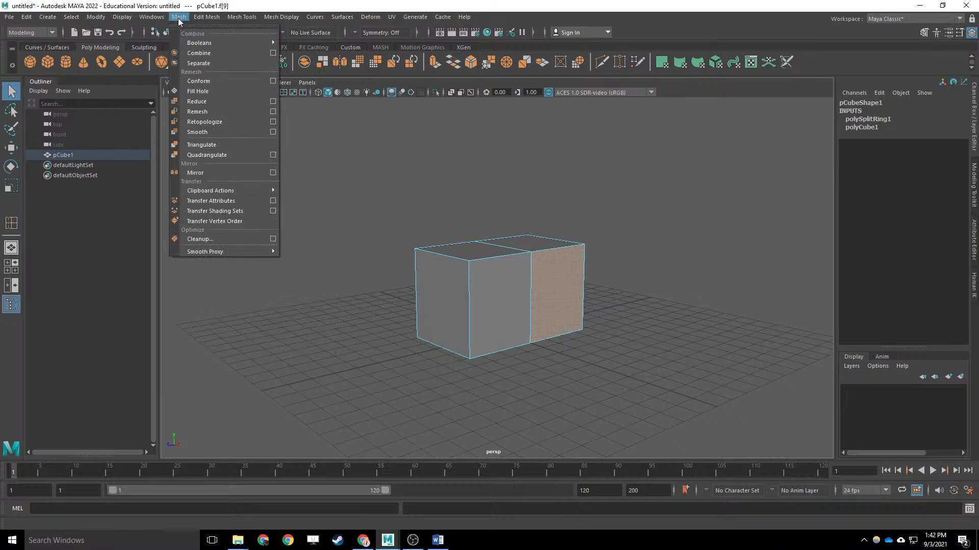
{"action": "mouse_move", "coordinate": [206, 17]}
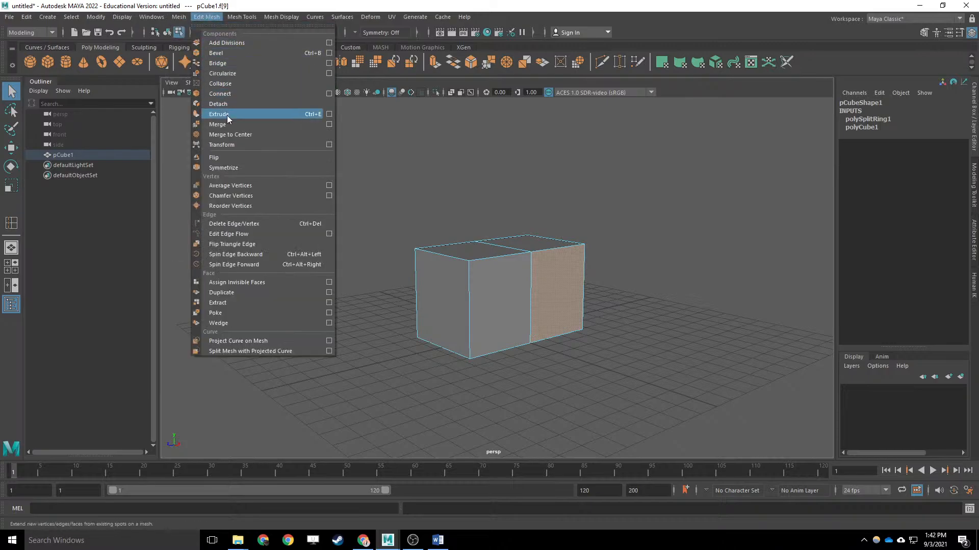
{"action": "left_click", "coordinate": [257, 115]}
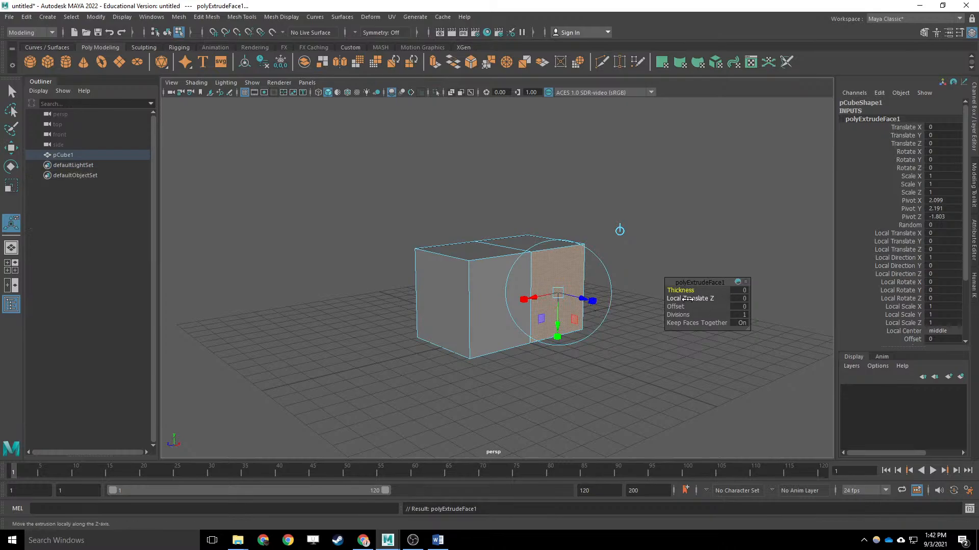
{"action": "mouse_move", "coordinate": [702, 298]}
{"action": "left_mouse_down"}
{"action": "mouse_move", "coordinate": [719, 298]}
{"action": "mouse_move", "coordinate": [710, 298]}
{"action": "left_mouse_up"}
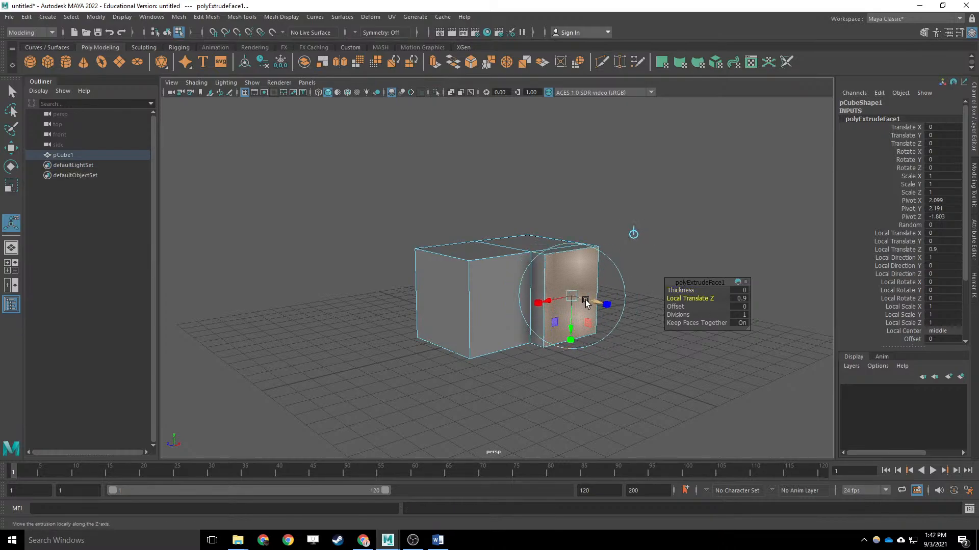
{"action": "left_click_drag", "start_coordinate": [586, 302], "coordinate": [626, 308]}
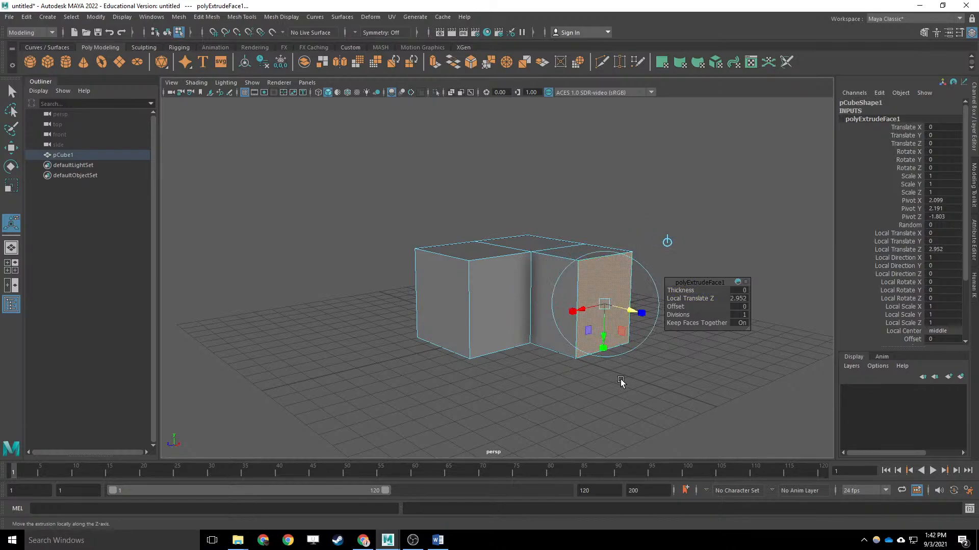
{"action": "left_click_drag", "start_coordinate": [647, 376], "coordinate": [655, 375], "text": "alt"}
{"action": "left_click", "coordinate": [616, 207]}
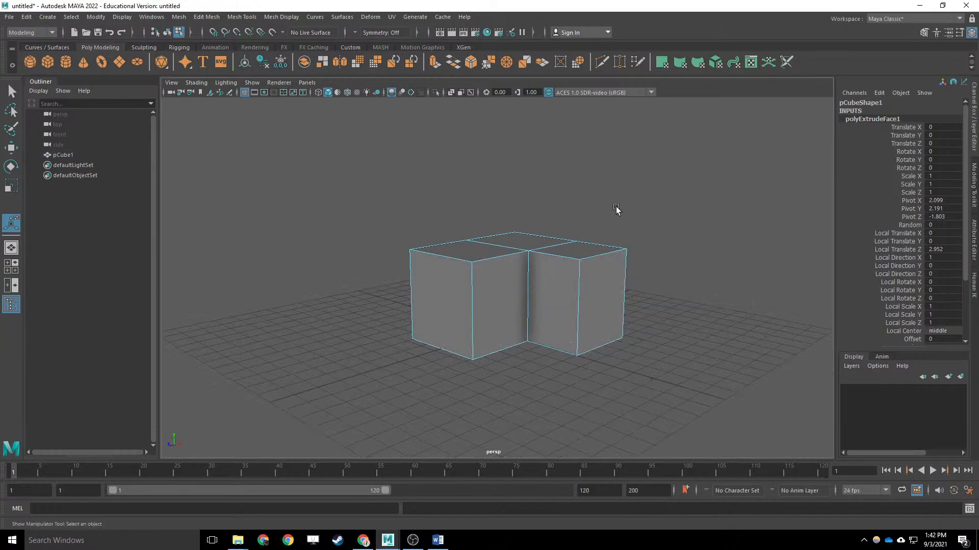
Look at the L-shaped block in vertex-face and vertex component modes, and return it to object mode.
{"action": "left_click_drag", "start_coordinate": [717, 313], "coordinate": [557, 255], "text": "alt"}
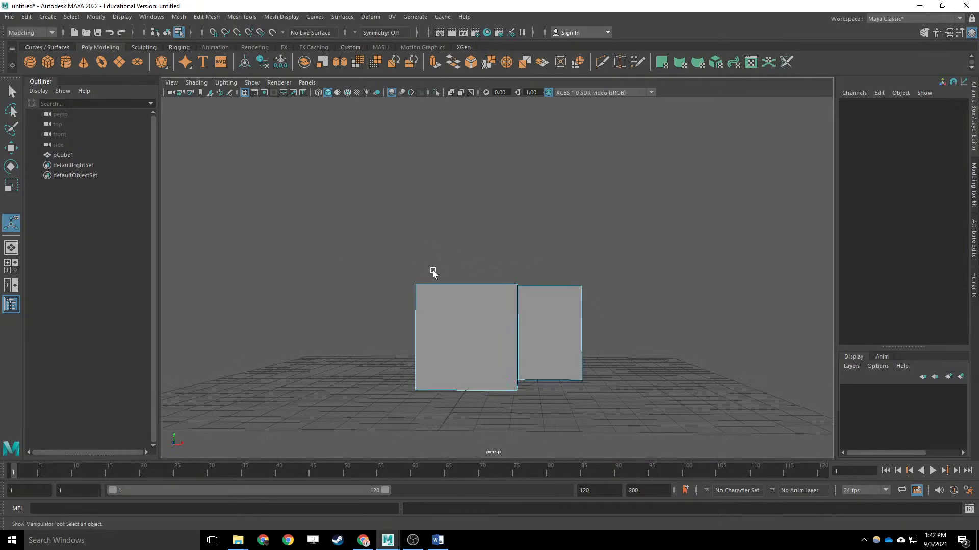
{"action": "left_click_drag", "start_coordinate": [433, 273], "coordinate": [535, 265], "text": "alt"}
{"action": "right_click", "coordinate": [539, 261]}
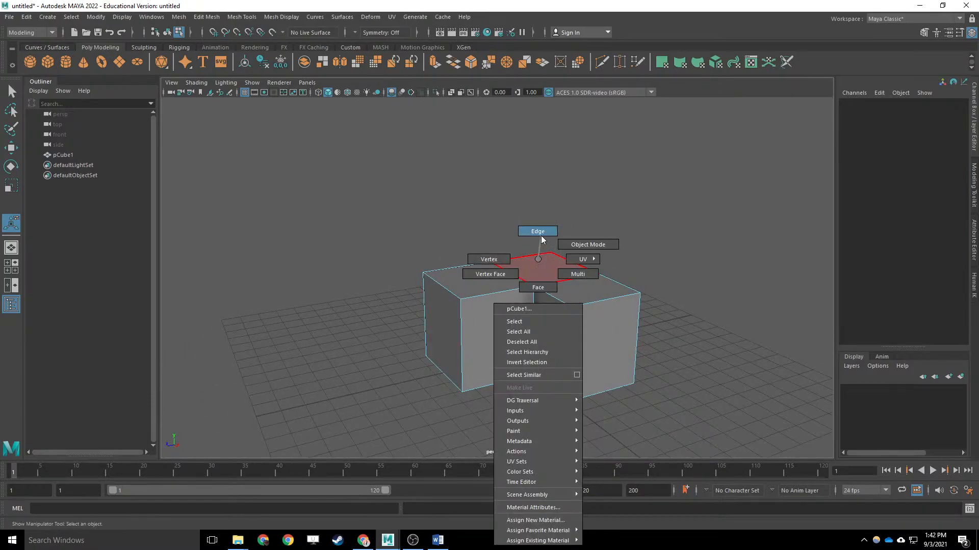
{"action": "right_click_drag", "start_coordinate": [541, 235], "coordinate": [542, 259]}
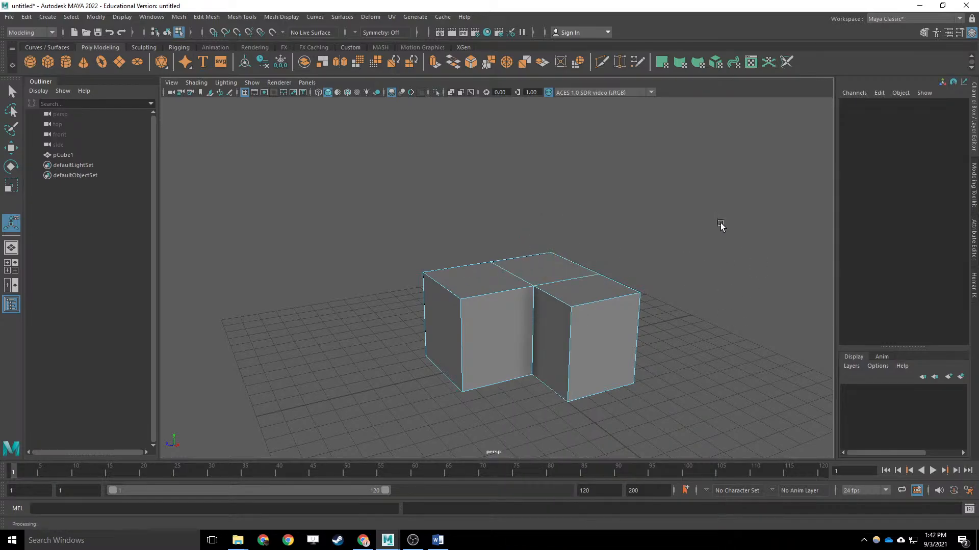
{"action": "mouse_move", "coordinate": [714, 301]}
{"action": "left_mouse_down", "text": "alt"}
{"action": "mouse_move", "coordinate": [667, 301]}
{"action": "mouse_move", "coordinate": [705, 290]}
{"action": "mouse_move", "coordinate": [697, 298]}
{"action": "left_mouse_up", "text": "alt"}
{"action": "right_click_drag", "start_coordinate": [544, 259], "coordinate": [525, 276]}
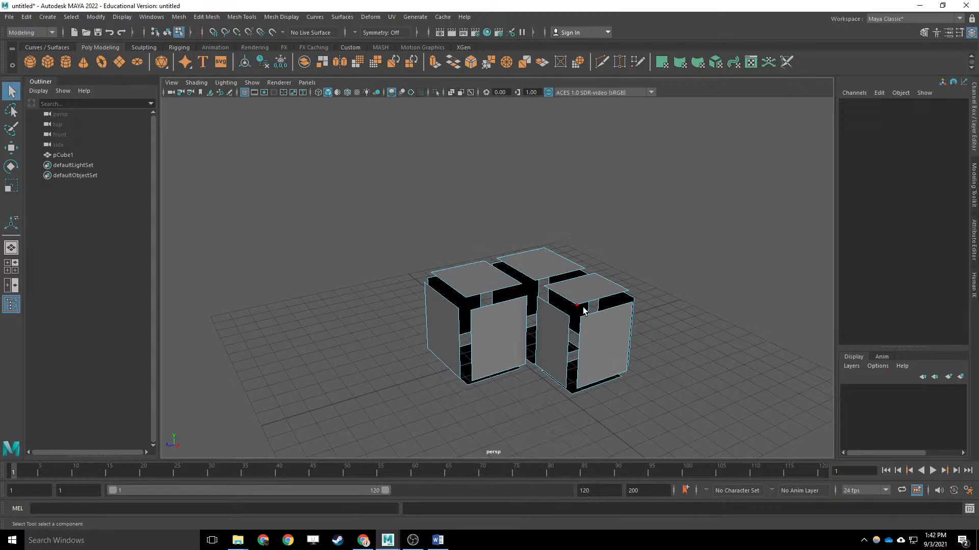
{"action": "mouse_move", "coordinate": [583, 308]}
{"action": "left_mouse_down", "text": "alt"}
{"action": "mouse_move", "coordinate": [624, 326]}
{"action": "mouse_move", "coordinate": [598, 310]}
{"action": "left_mouse_up", "text": "alt"}
{"action": "right_click_drag", "start_coordinate": [531, 267], "coordinate": [488, 271]}
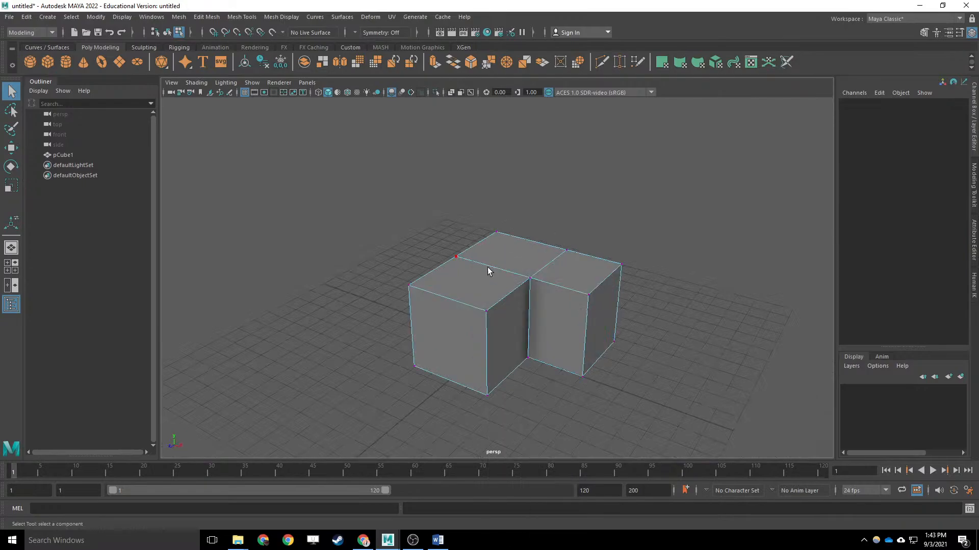
{"action": "right_click_drag", "start_coordinate": [534, 295], "coordinate": [571, 246]}
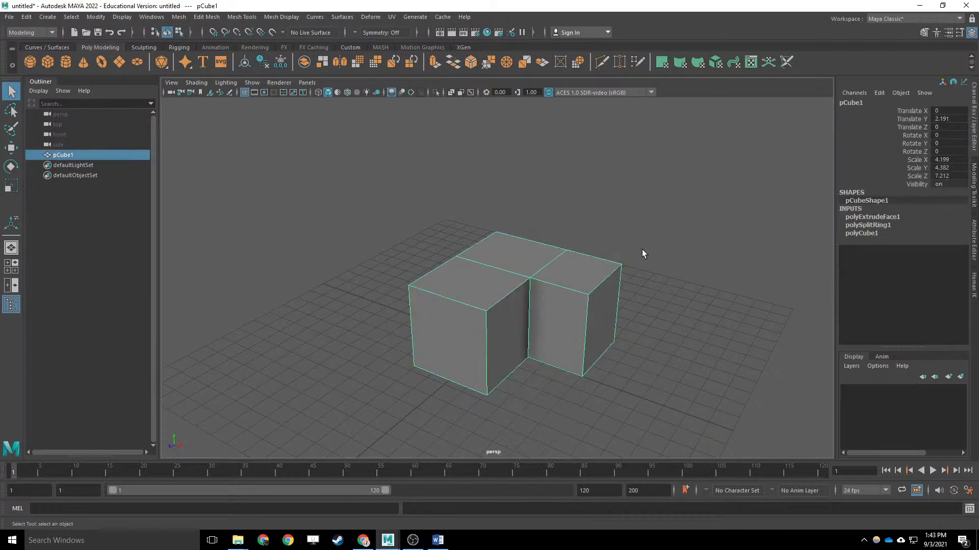
{"action": "right_click_drag", "start_coordinate": [537, 277], "coordinate": [581, 236]}
Try moving the whole L-shaped block along the Z axis, and undo the move.
{"action": "key", "text": "w"}
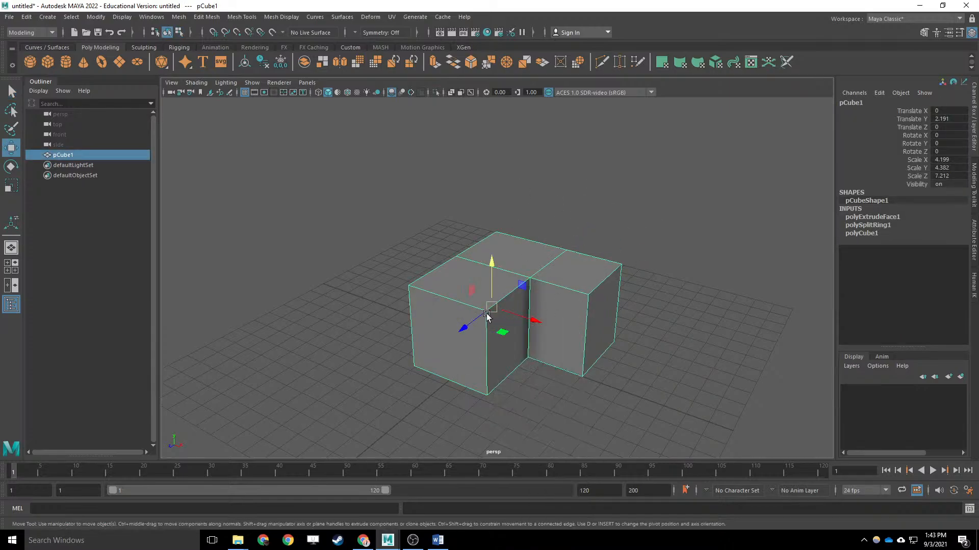
{"action": "mouse_move", "coordinate": [474, 318]}
{"action": "left_mouse_down"}
{"action": "mouse_move", "coordinate": [450, 335]}
{"action": "mouse_move", "coordinate": [459, 328]}
{"action": "left_mouse_up"}
{"action": "key", "text": "ctrl+z"}
Examine the L-shaped block's extruded wing and inner corner from several angles with nothing selected.
{"action": "left_click_drag", "start_coordinate": [678, 258], "coordinate": [661, 276], "text": "alt"}
{"action": "middle_click_drag", "start_coordinate": [660, 275], "coordinate": [630, 303], "text": "alt"}
{"action": "left_click_drag", "start_coordinate": [581, 346], "coordinate": [557, 317], "text": "alt"}
{"action": "right_click_drag", "start_coordinate": [557, 316], "coordinate": [583, 345], "text": "alt"}
{"action": "left_click_drag", "start_coordinate": [583, 344], "coordinate": [569, 349], "text": "alt"}
{"action": "middle_click_drag", "start_coordinate": [569, 344], "coordinate": [574, 302], "text": "alt"}
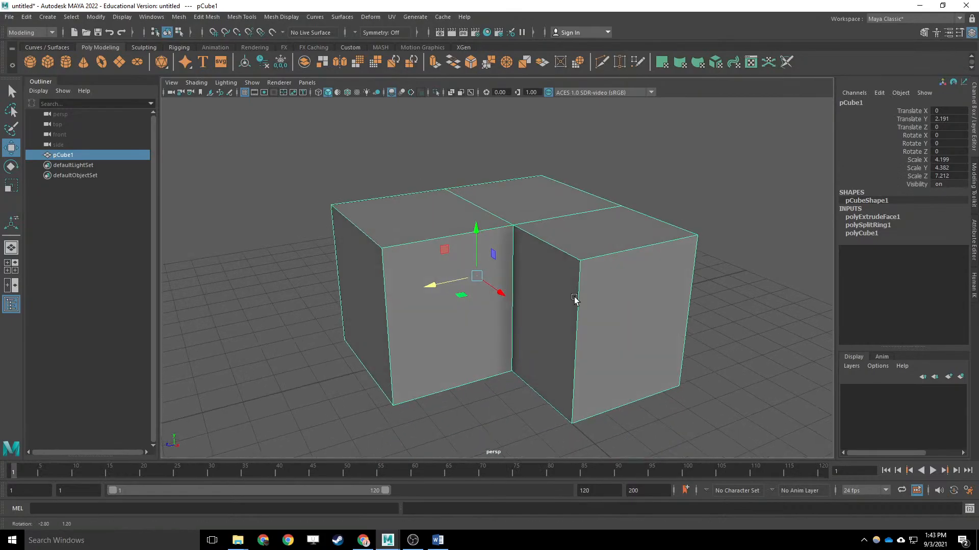
{"action": "scroll", "coordinate": [565, 304], "scroll_direction": "down", "scroll_amount": 2}
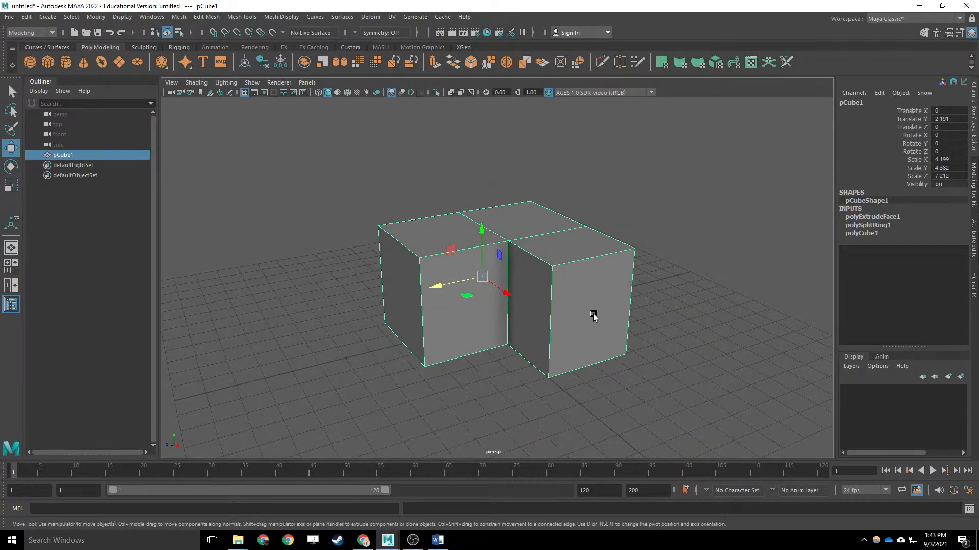
{"action": "left_click", "coordinate": [705, 342]}
{"action": "left_click_drag", "start_coordinate": [705, 341], "coordinate": [688, 330], "text": "alt"}
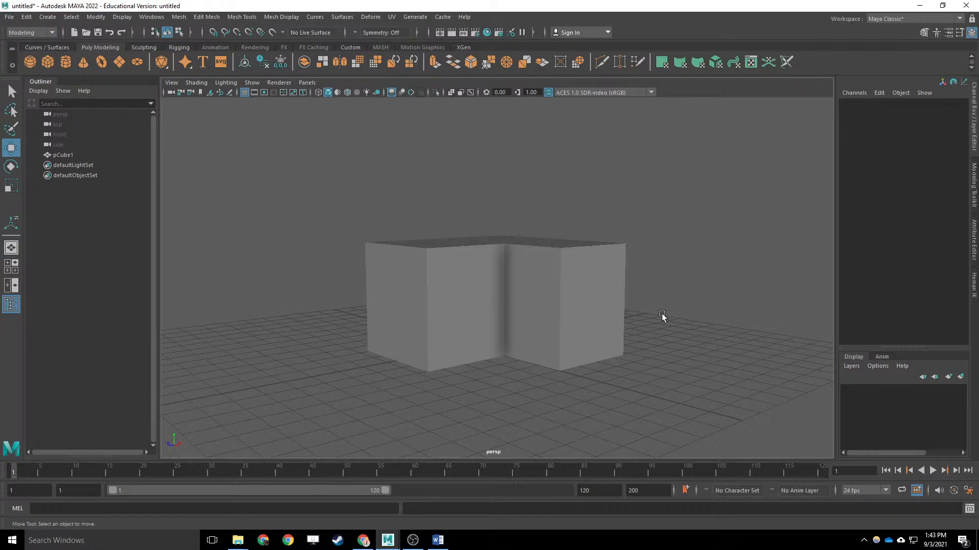
Delete the L-shaped block and create a new polygon cube in its place.
{"action": "left_click", "coordinate": [618, 311]}
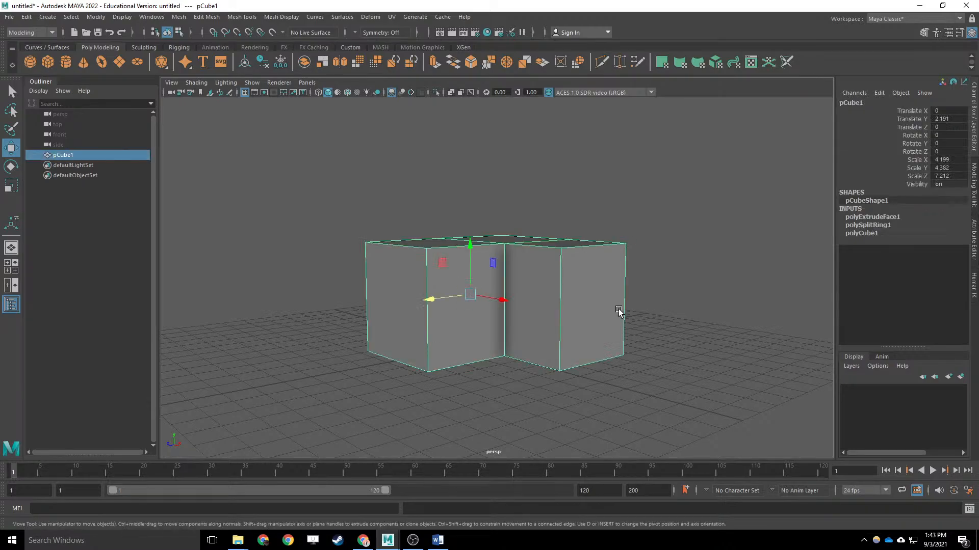
{"action": "key", "text": "Delete"}
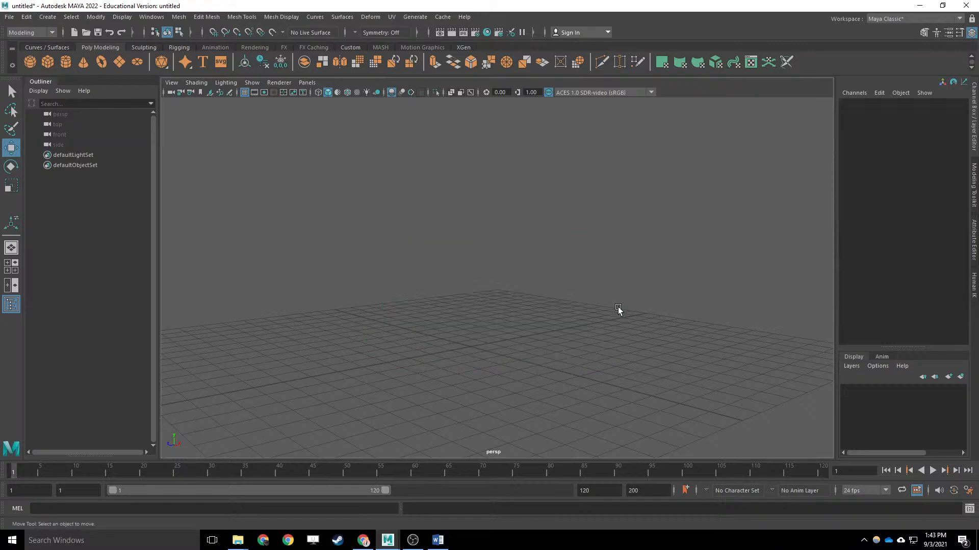
{"action": "left_click_drag", "start_coordinate": [563, 274], "coordinate": [569, 299], "text": "alt"}
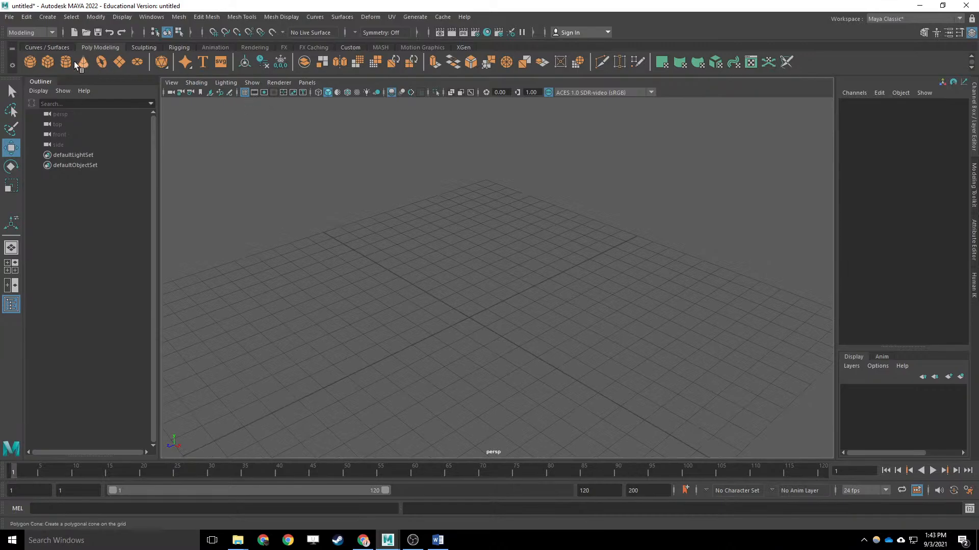
{"action": "left_click", "coordinate": [48, 17]}
{"action": "mouse_move", "coordinate": [59, 58]}
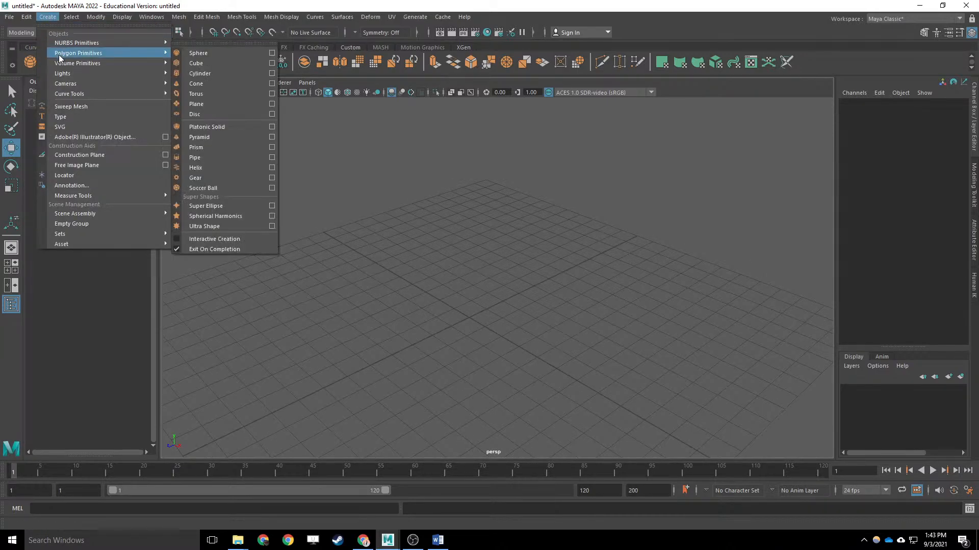
{"action": "left_click", "coordinate": [203, 63]}
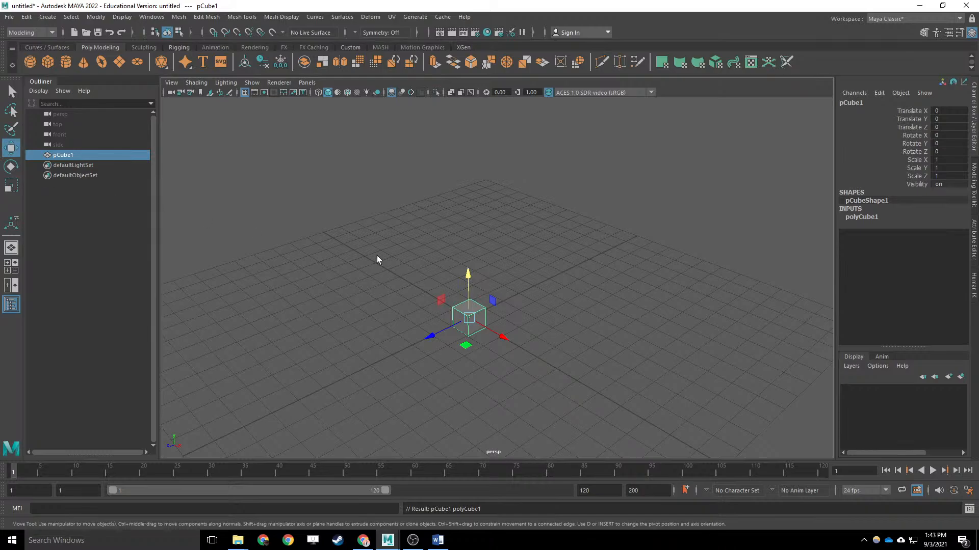
Scale the new cube uniformly to about 4.014 and raise it to about 2.04 in Y so it rests on the grid.
{"action": "left_click_drag", "start_coordinate": [462, 274], "coordinate": [466, 262]}
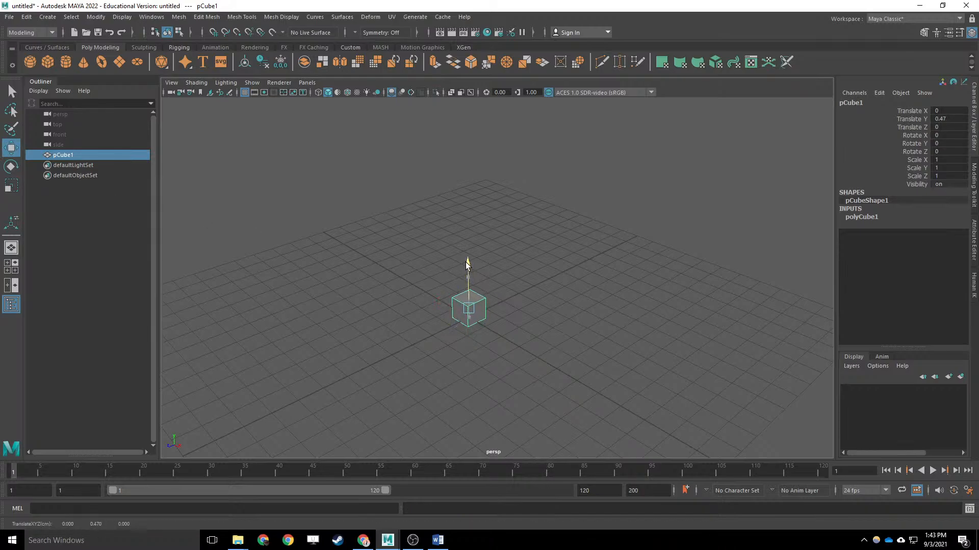
{"action": "left_click", "coordinate": [13, 189]}
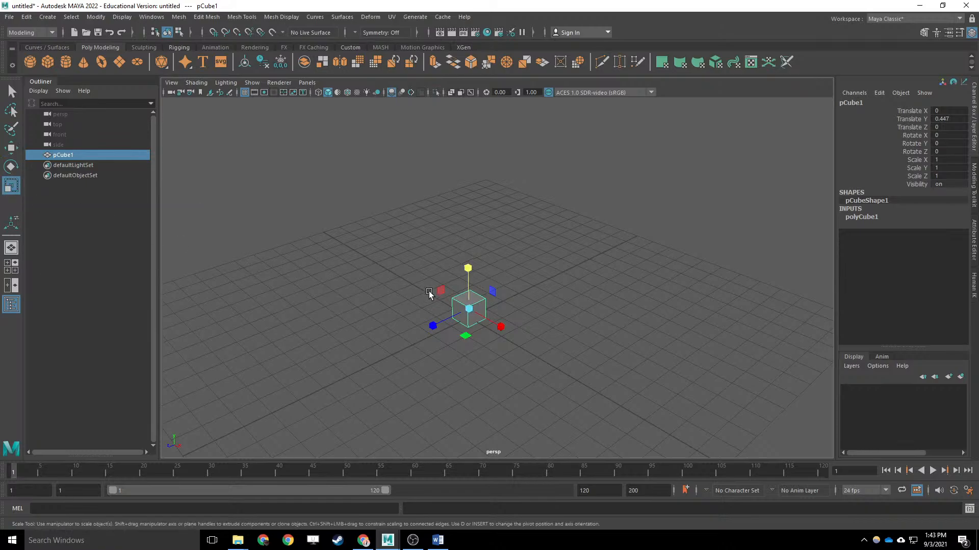
{"action": "left_click_drag", "start_coordinate": [468, 309], "coordinate": [533, 319]}
{"action": "left_click", "coordinate": [11, 151]}
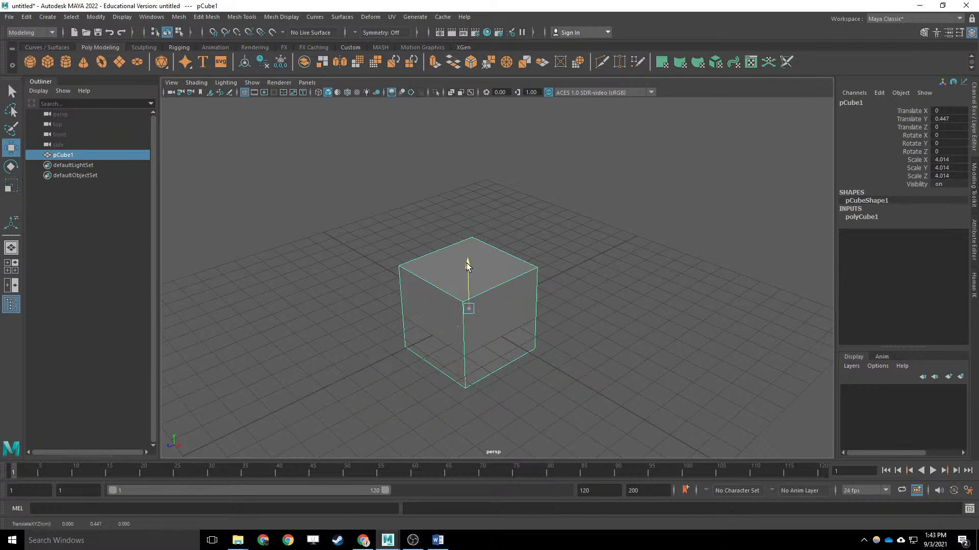
{"action": "left_click_drag", "start_coordinate": [466, 263], "coordinate": [464, 228]}
Stretch the cube along Z to a scale of about 7.89 to make a long building block, and deselect it.
{"action": "left_click_drag", "start_coordinate": [521, 353], "coordinate": [546, 345], "text": "alt"}
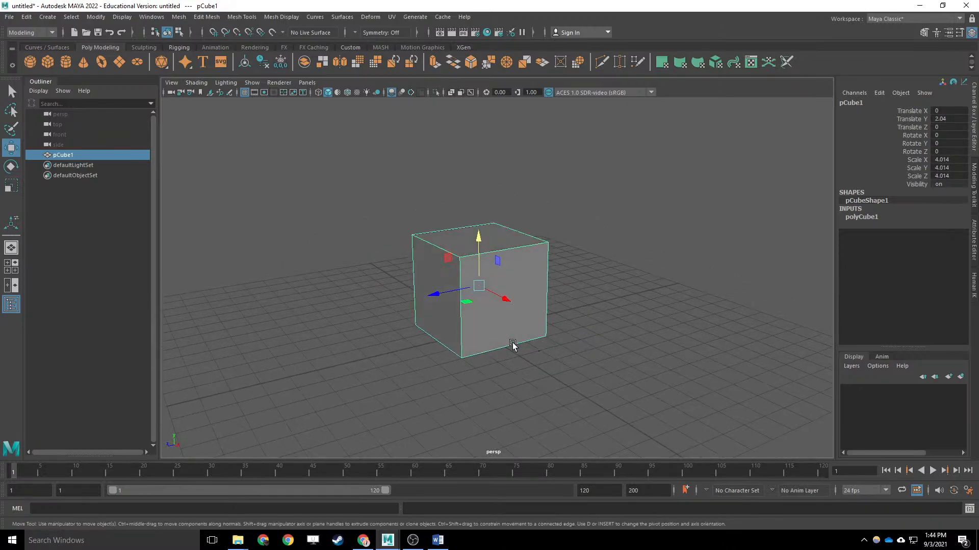
{"action": "left_click_drag", "start_coordinate": [397, 267], "coordinate": [416, 258], "text": "alt"}
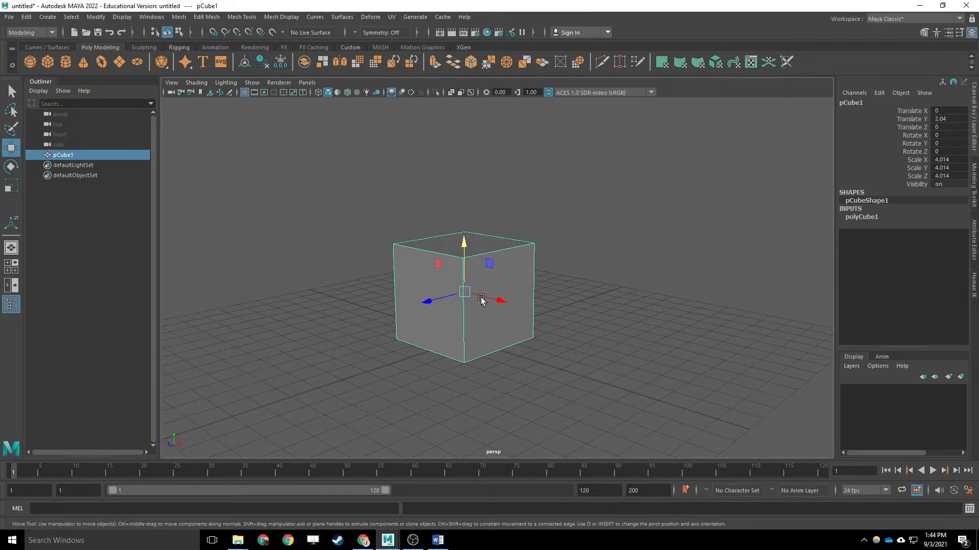
{"action": "middle_click_drag", "start_coordinate": [441, 251], "coordinate": [515, 248], "text": "alt"}
{"action": "left_click_drag", "start_coordinate": [514, 247], "coordinate": [484, 291], "text": "alt"}
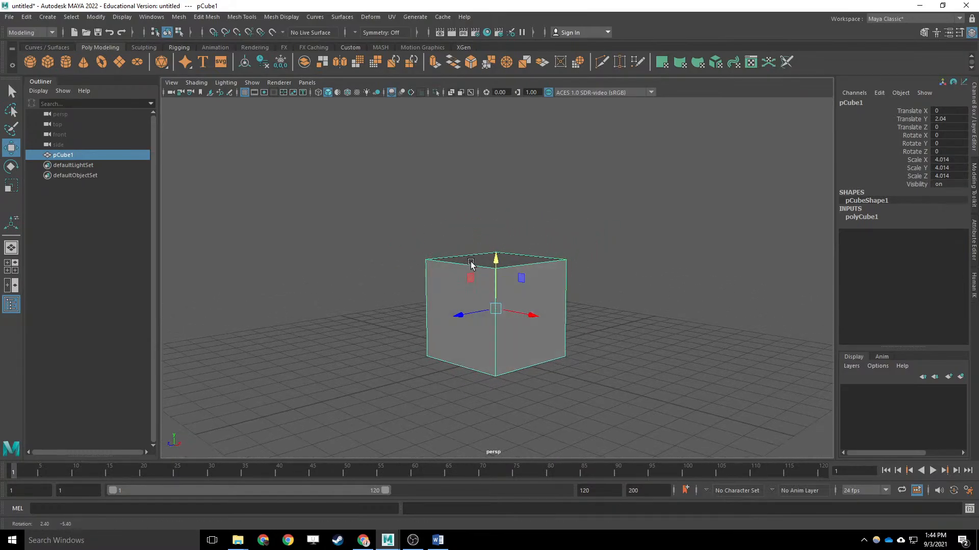
{"action": "right_click", "coordinate": [501, 305]}
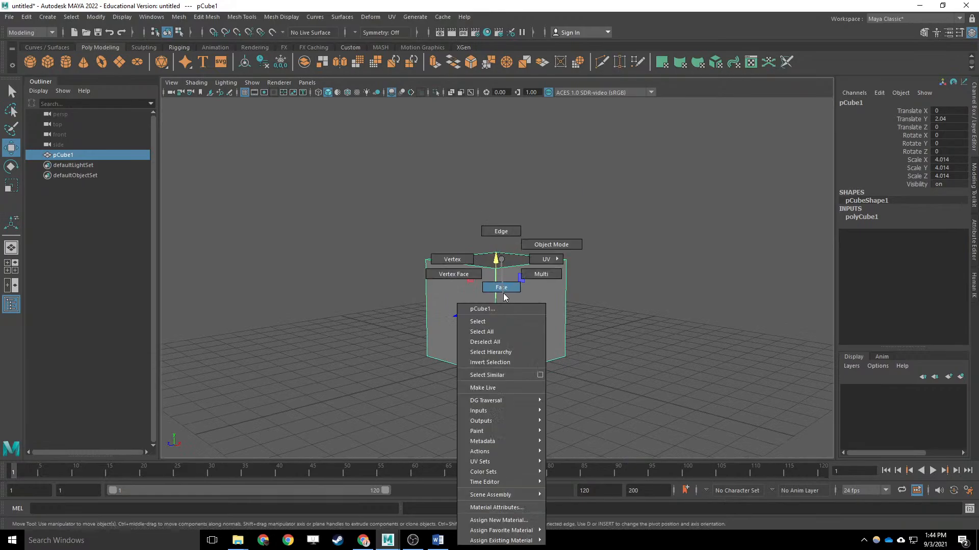
{"action": "right_click_drag", "start_coordinate": [503, 293], "coordinate": [502, 260]}
{"action": "left_click_drag", "start_coordinate": [502, 260], "coordinate": [492, 276], "text": "alt"}
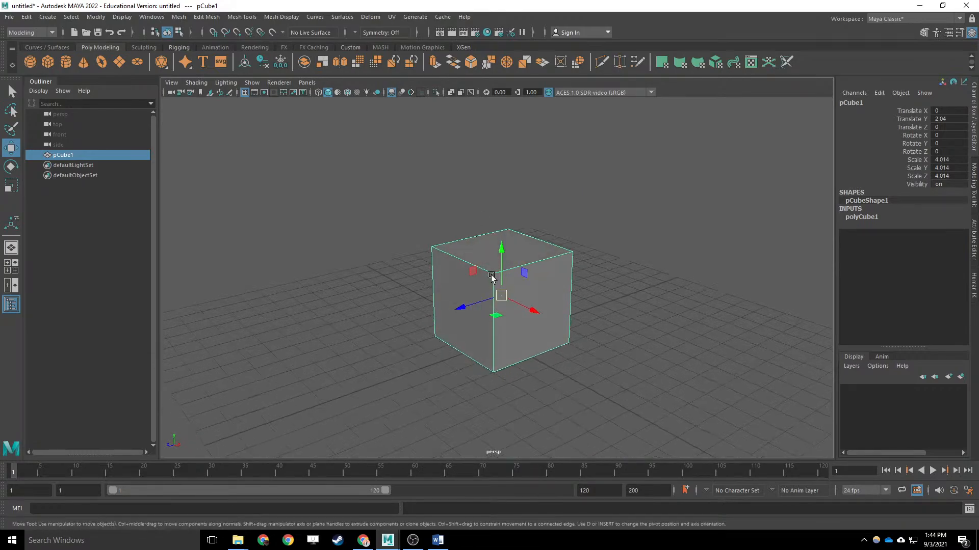
{"action": "key", "text": "r"}
{"action": "left_click_drag", "start_coordinate": [464, 309], "coordinate": [417, 322]}
{"action": "left_click_drag", "start_coordinate": [518, 335], "coordinate": [540, 365], "text": "alt"}
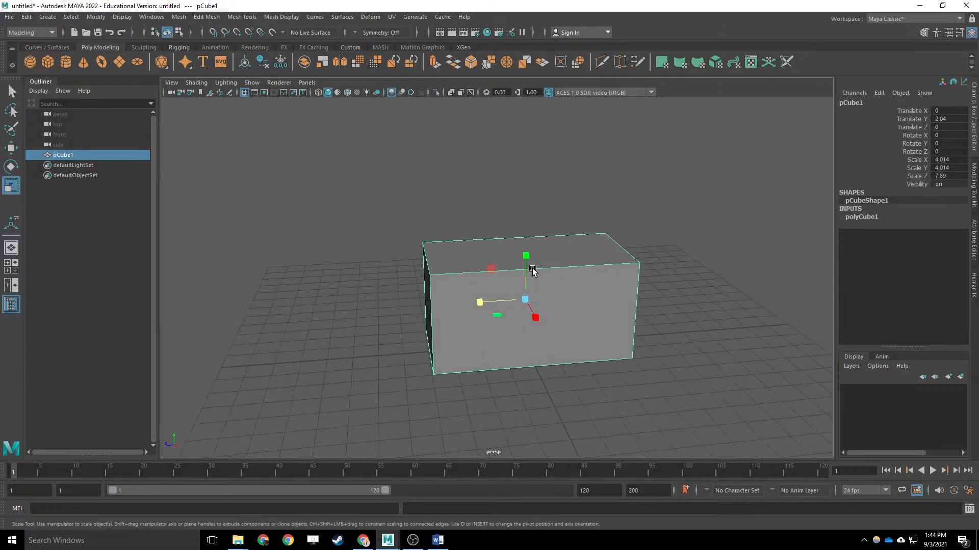
{"action": "left_click", "coordinate": [481, 211]}
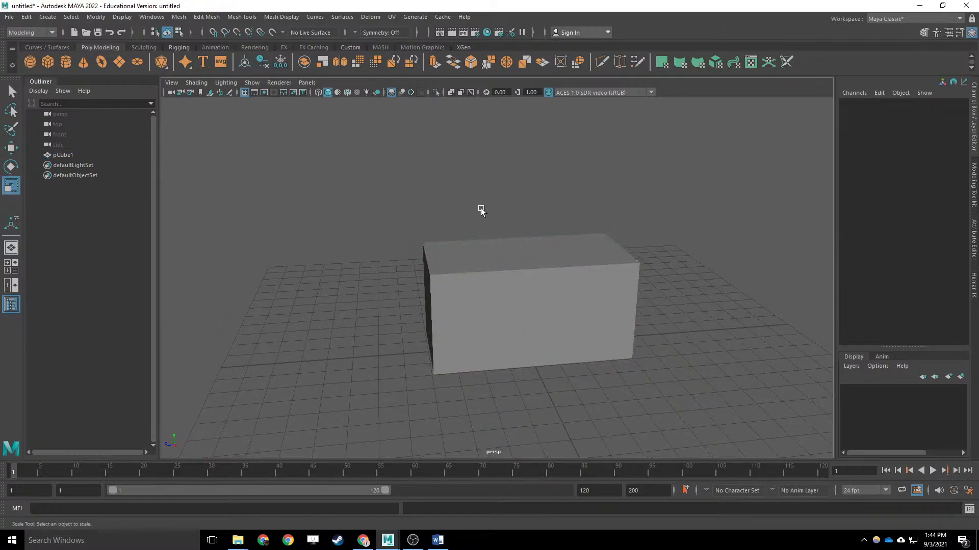
Try inserting a crosswise edge loop near the middle of the long block by eye, and undo it.
{"action": "left_click", "coordinate": [517, 249]}
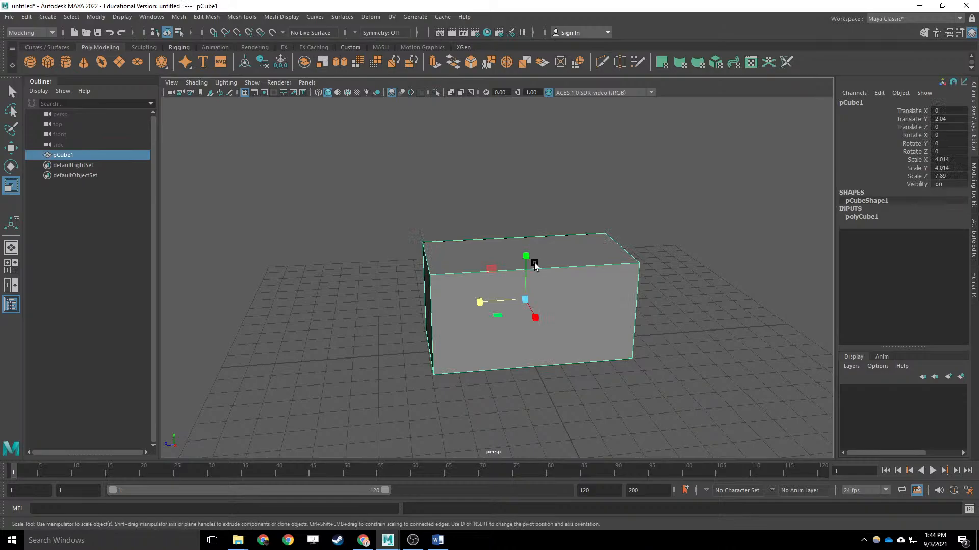
{"action": "left_click", "coordinate": [236, 17]}
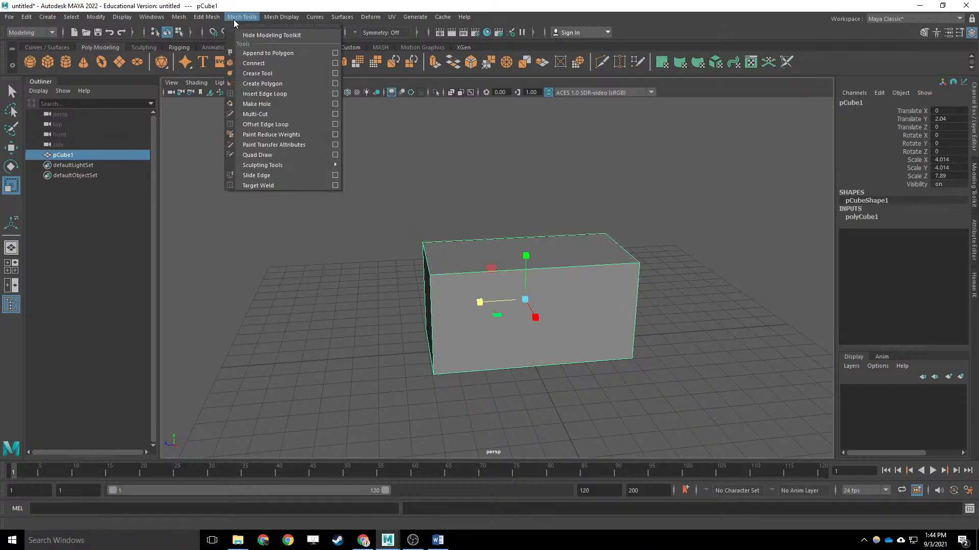
{"action": "left_click", "coordinate": [299, 97]}
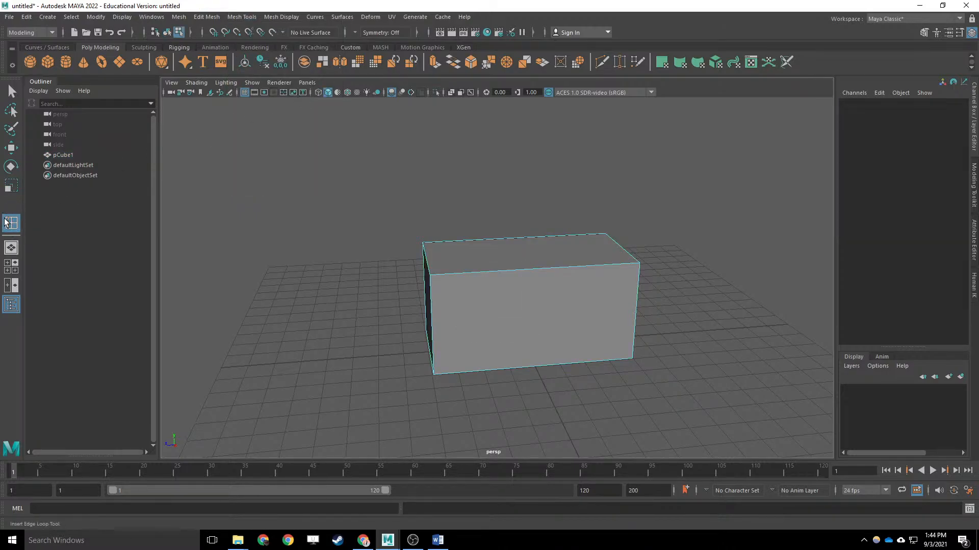
{"action": "left_click", "coordinate": [324, 180]}
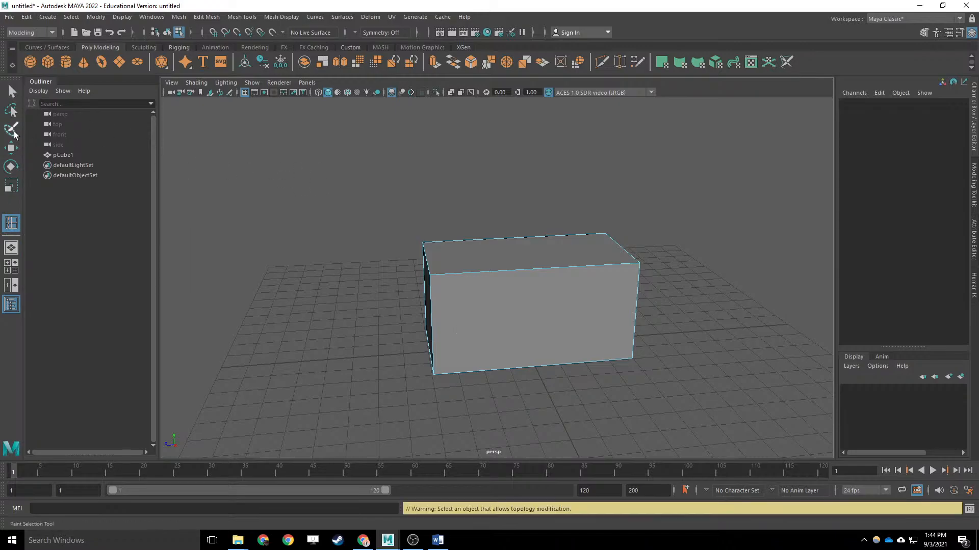
{"action": "left_click", "coordinate": [11, 128]}
{"action": "left_click", "coordinate": [11, 148]}
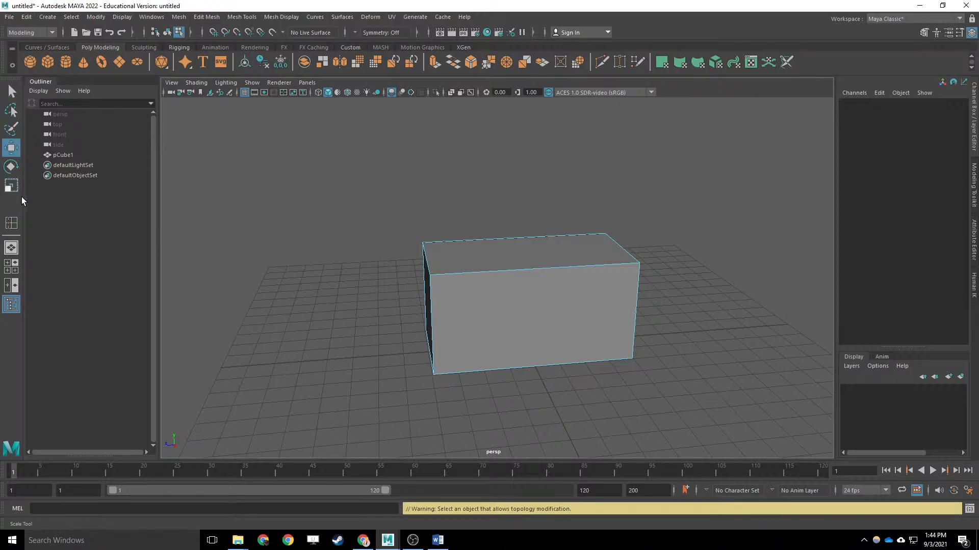
{"action": "left_click", "coordinate": [17, 226]}
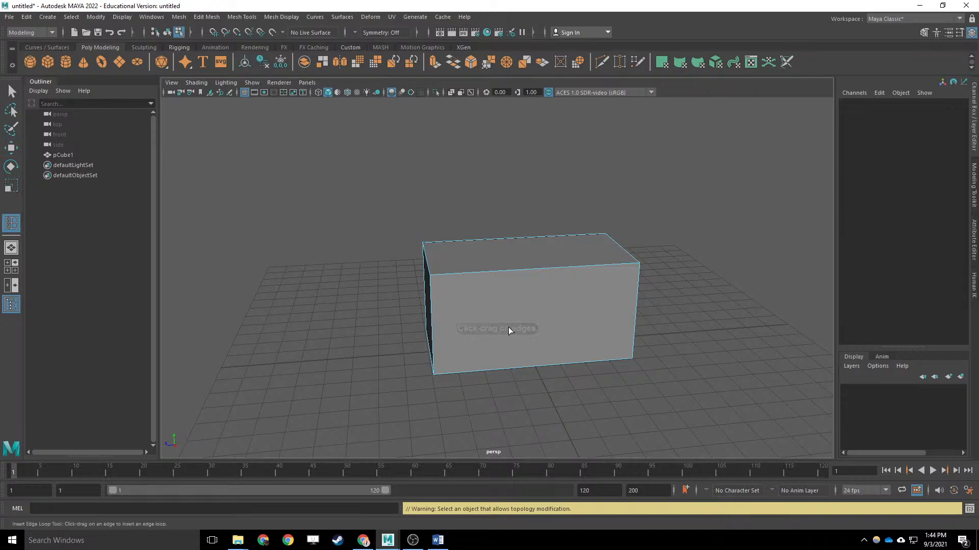
{"action": "left_click_drag", "start_coordinate": [530, 270], "coordinate": [540, 277]}
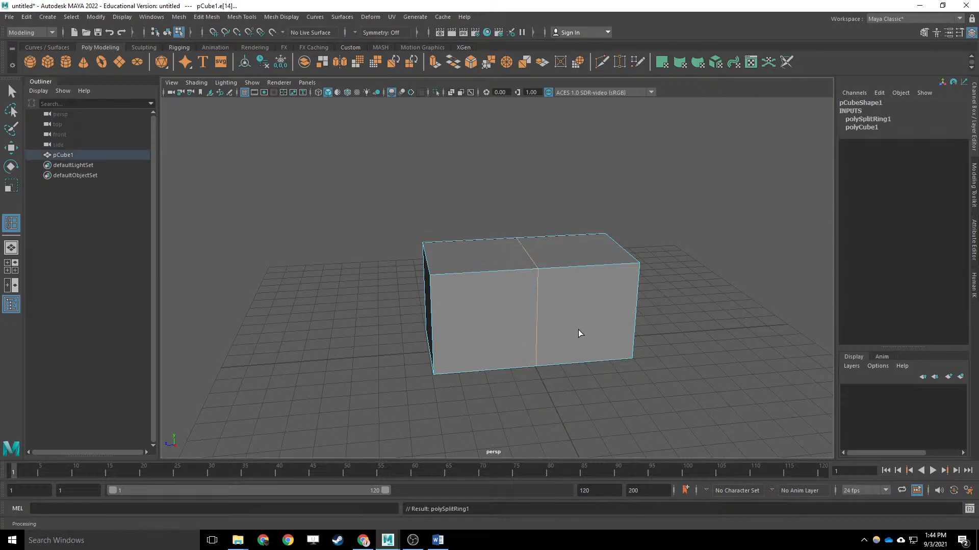
{"action": "key", "text": "ctrl+z"}
Switch the Insert Edge Loop tool to multiple edge loops, try two evenly spaced loops on the block, and undo them.
{"action": "double_click", "coordinate": [12, 223]}
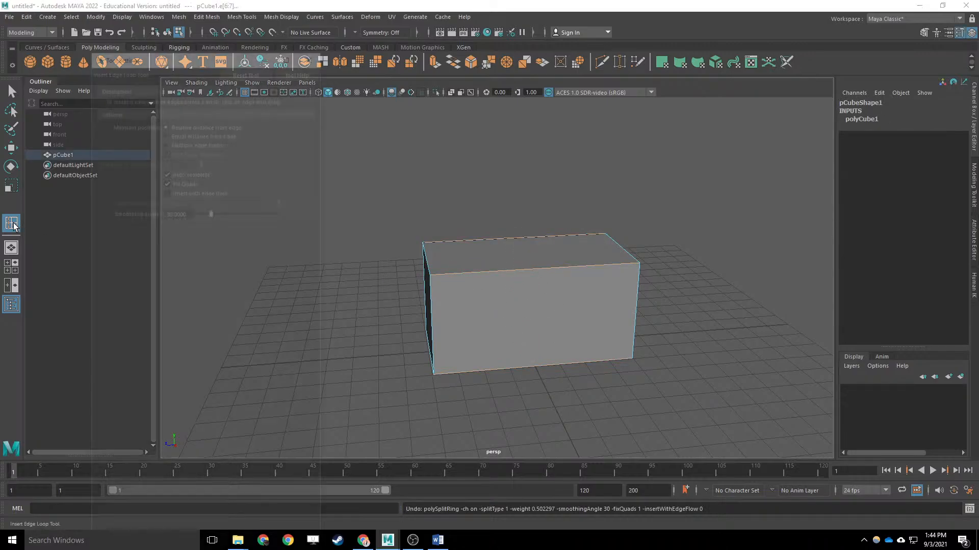
{"action": "left_click", "coordinate": [185, 140]}
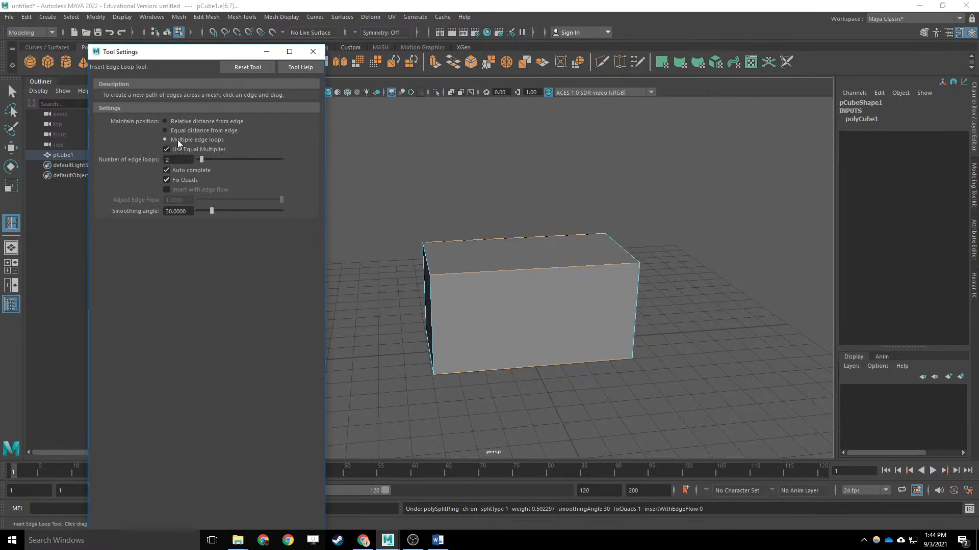
{"action": "left_click", "coordinate": [504, 271]}
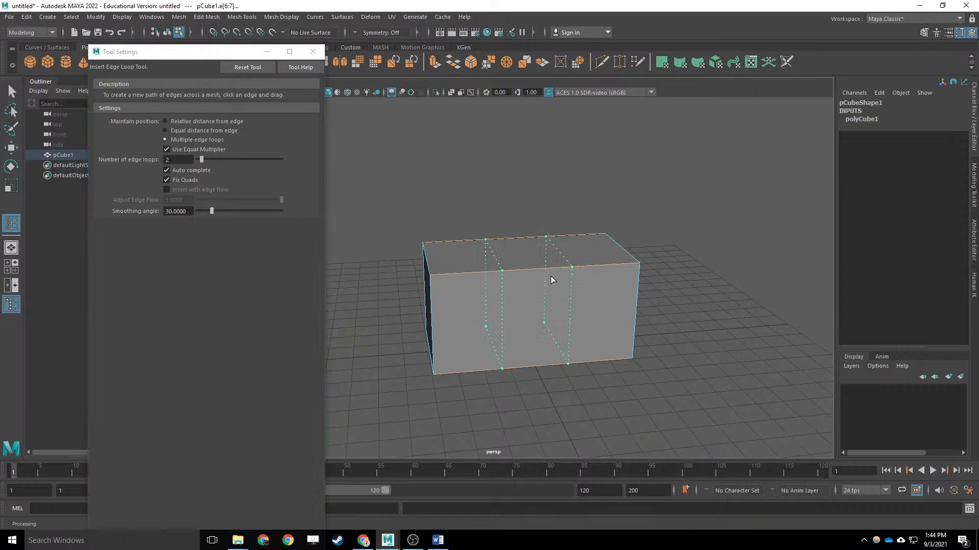
{"action": "key", "text": "ctrl+z"}
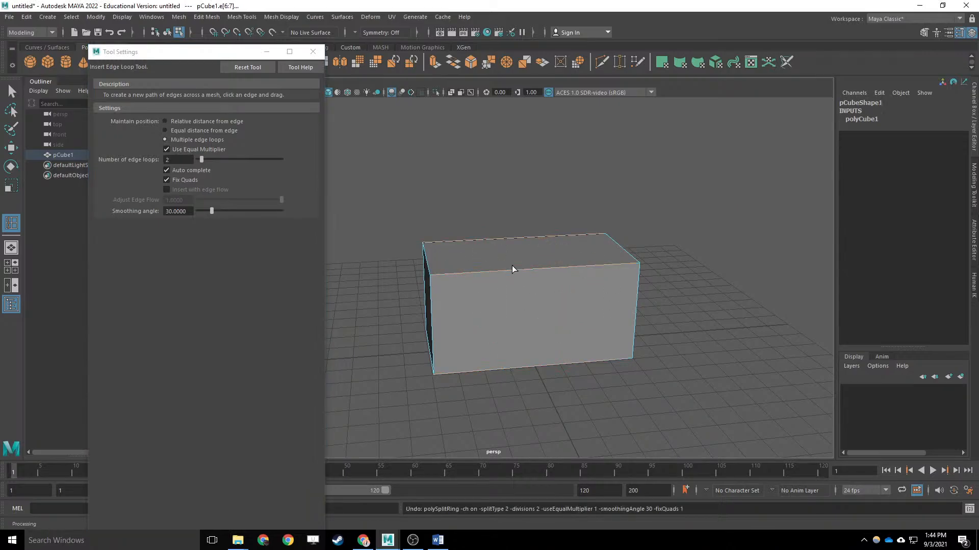
Set the number of edge loops to 1 and insert a single loop across the exact middle of the block.
{"action": "left_click", "coordinate": [183, 160]}
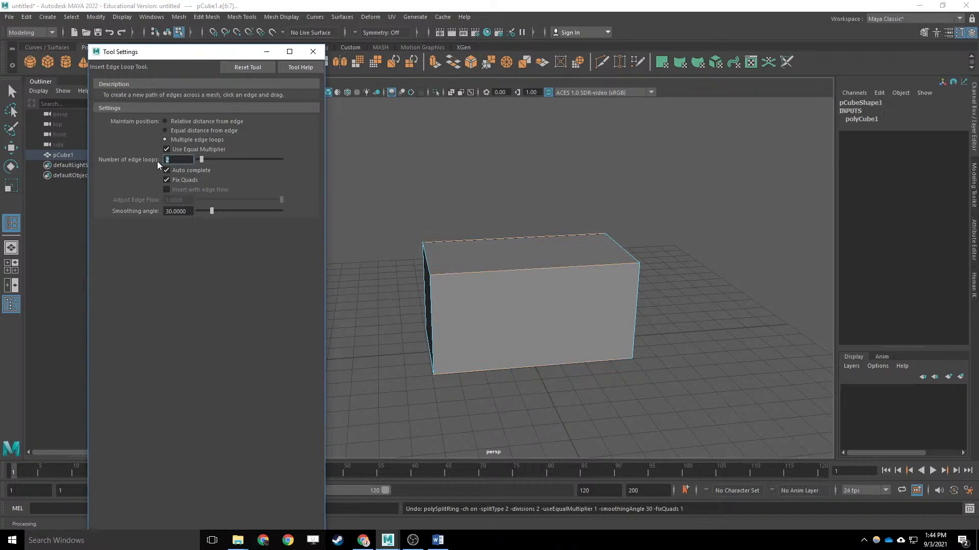
{"action": "type", "text": "1"}
{"action": "key", "text": "Return"}
{"action": "left_click", "coordinate": [535, 271]}
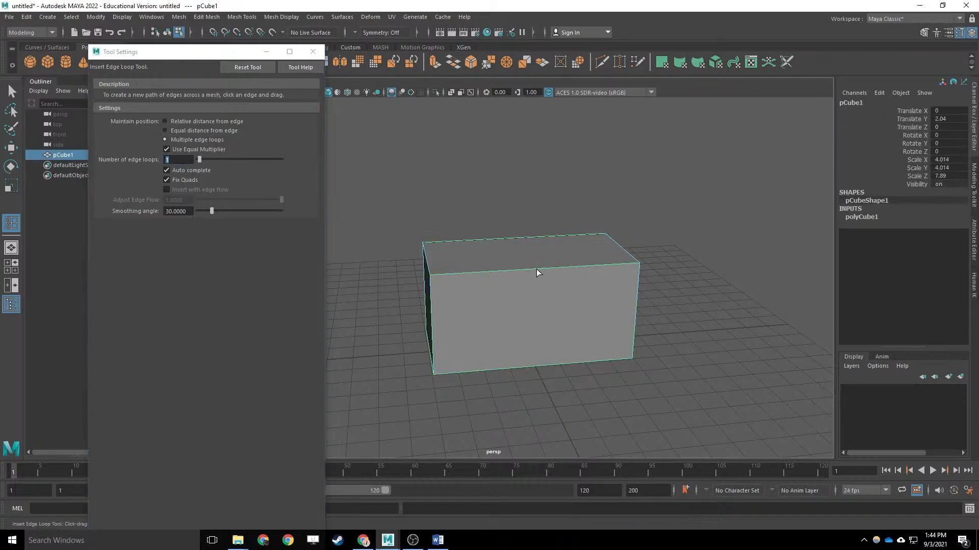
{"action": "left_click", "coordinate": [537, 269]}
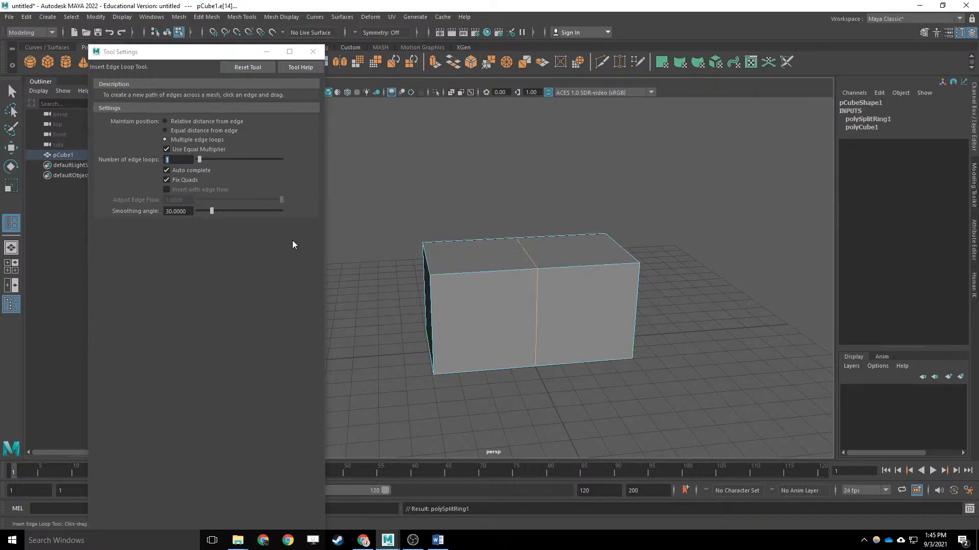
Set the edge loop tool back to relative distance from edge, undo a trial loop beside the centre one, and close the tool settings.
{"action": "left_click", "coordinate": [172, 122]}
{"action": "mouse_move", "coordinate": [552, 268]}
{"action": "left_mouse_down"}
{"action": "mouse_move", "coordinate": [607, 269]}
{"action": "mouse_move", "coordinate": [541, 280]}
{"action": "left_mouse_up"}
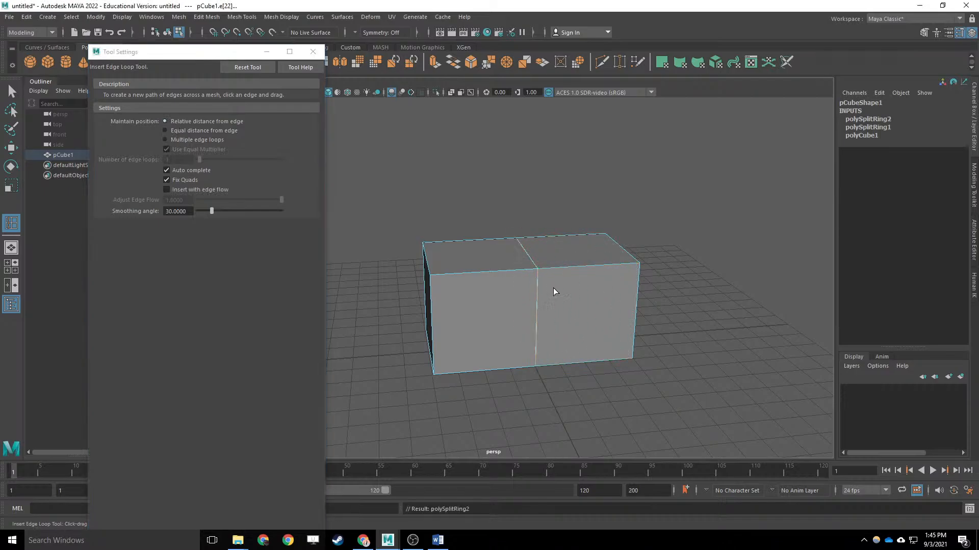
{"action": "key", "text": "ctrl+z"}
{"action": "left_click", "coordinate": [313, 52]}
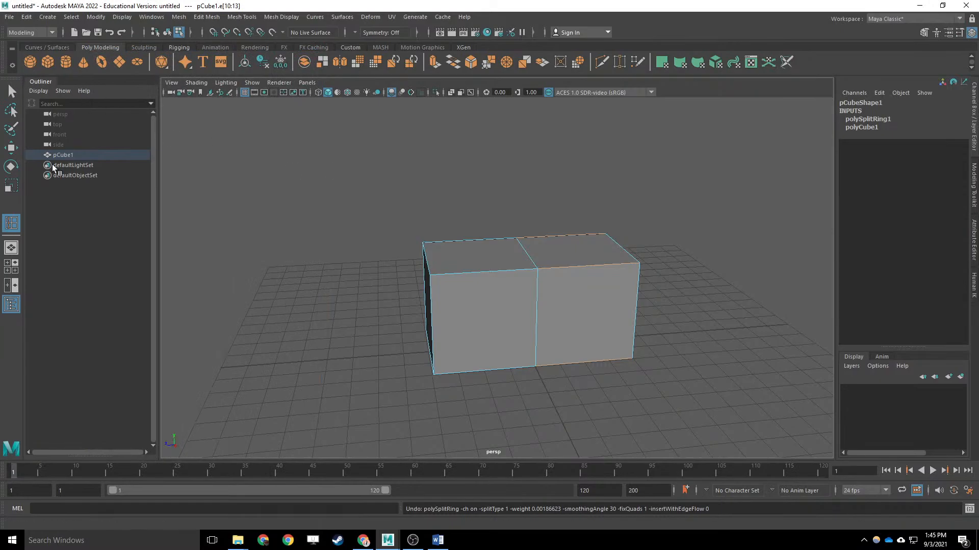
Try freehand edge loops across one half of the block and around its height, and undo the horizontal ones.
{"action": "left_click", "coordinate": [509, 268]}
{"action": "left_click", "coordinate": [442, 275]}
{"action": "left_click", "coordinate": [433, 340]}
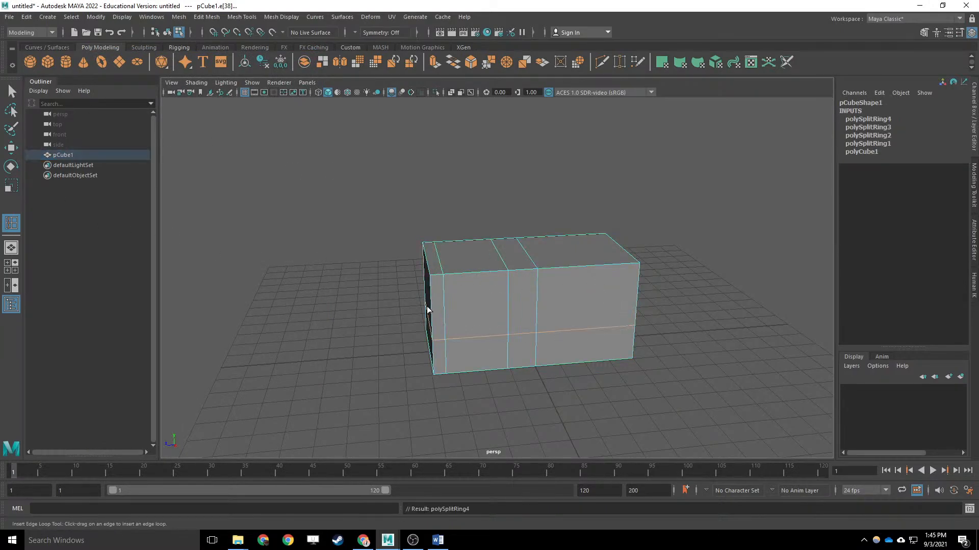
{"action": "left_click", "coordinate": [431, 319]}
{"action": "left_click", "coordinate": [429, 273]}
{"action": "key", "text": "ctrl+z"}
{"action": "key", "text": "ctrl+z"}
{"action": "key", "text": "ctrl+z"}
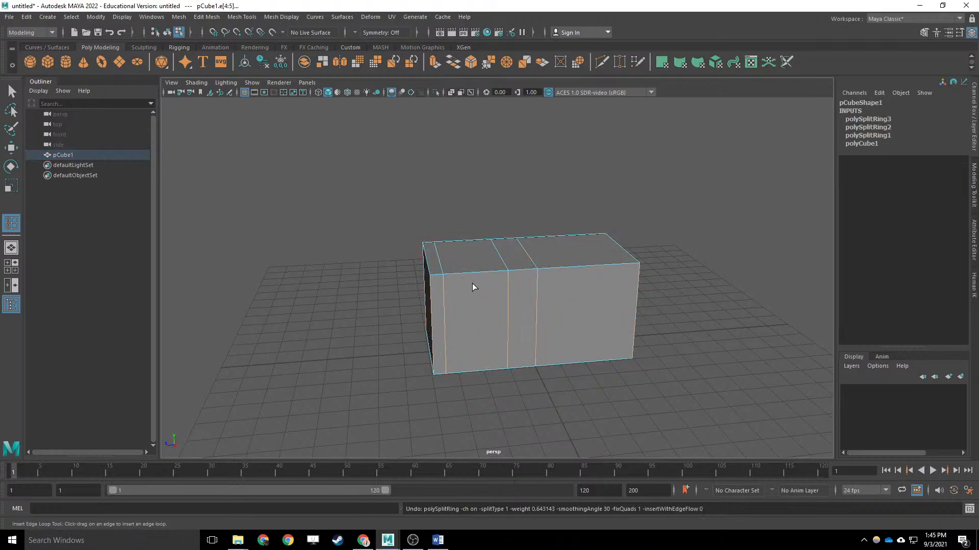
Leave the edge loop tool and undo the remaining freehand loops, keeping only the centre loop.
{"action": "key", "text": "ctrl+a"}
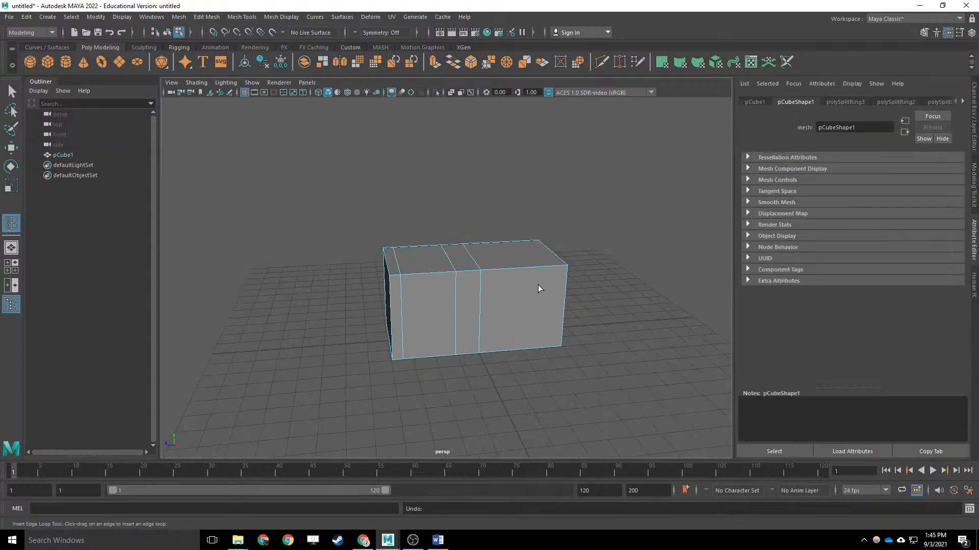
{"action": "left_click", "coordinate": [11, 90]}
{"action": "left_click", "coordinate": [12, 90]}
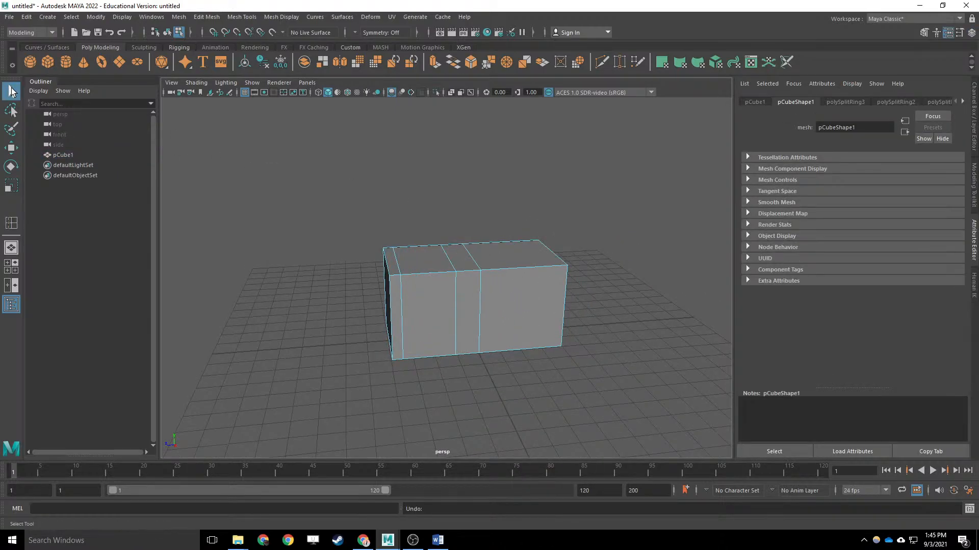
{"action": "key", "text": "ctrl+z"}
{"action": "key", "text": "ctrl+z"}
{"action": "key", "text": "ctrl+z"}
{"action": "key", "text": "ctrl+z"}
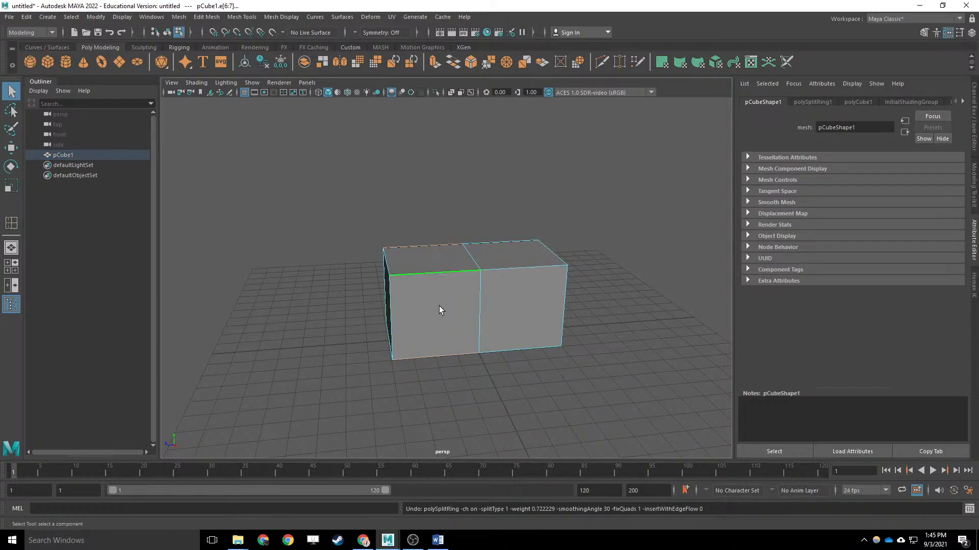
Extrude one half of the block's long side face outward with a Local Translate Z of about 3.189 to form an L-shape, and deselect it.
{"action": "right_click_drag", "start_coordinate": [544, 259], "coordinate": [536, 289]}
{"action": "left_click", "coordinate": [537, 291]}
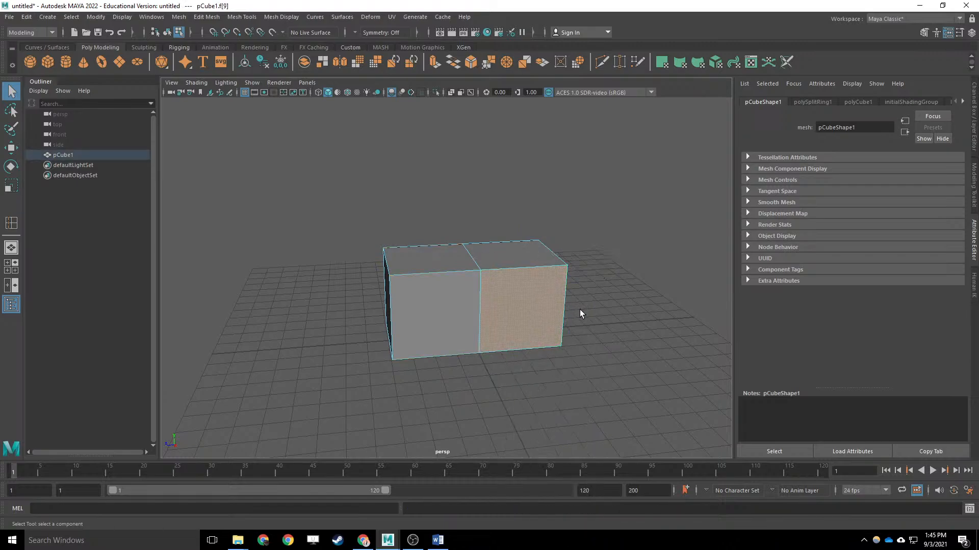
{"action": "key", "text": "ctrl+e"}
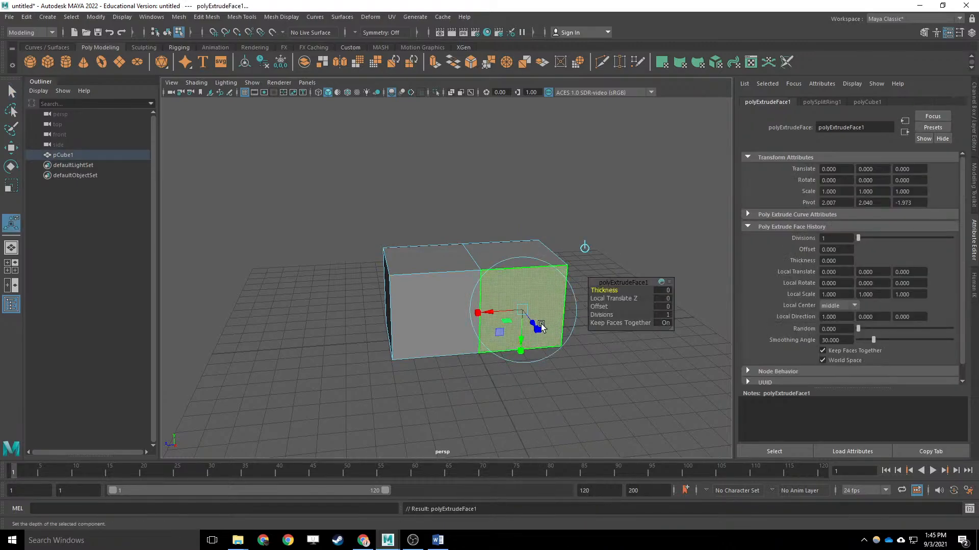
{"action": "left_click_drag", "start_coordinate": [534, 322], "coordinate": [536, 302], "text": "alt"}
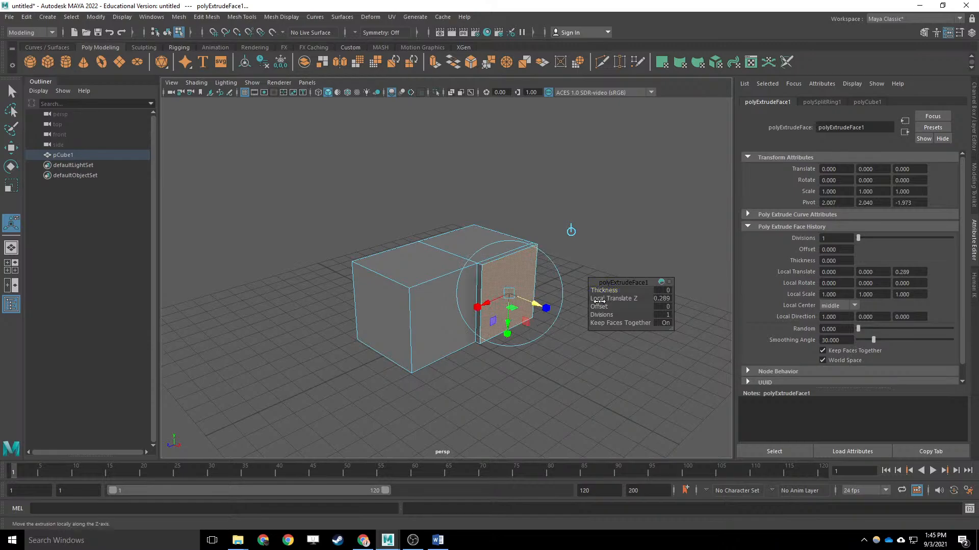
{"action": "left_click_drag", "start_coordinate": [610, 298], "coordinate": [626, 295]}
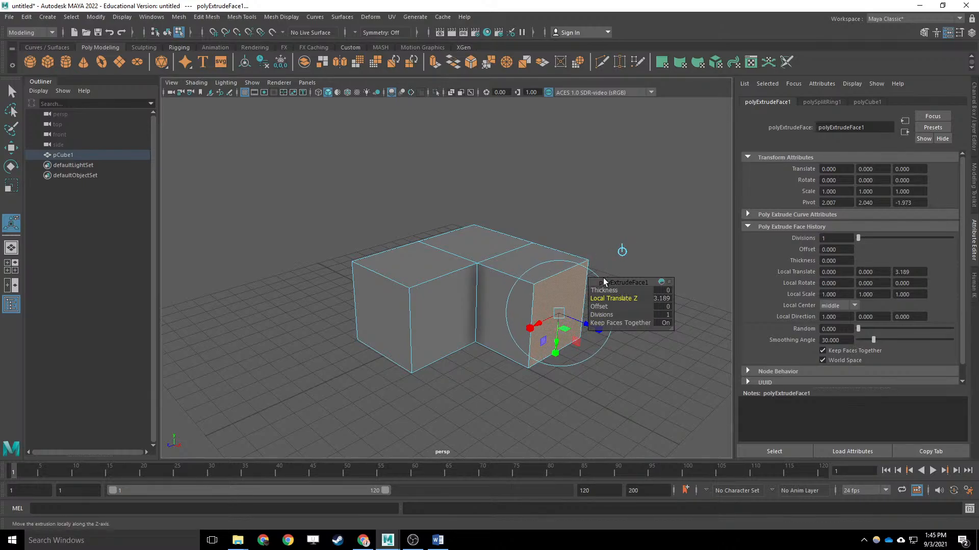
{"action": "left_click_drag", "start_coordinate": [638, 219], "coordinate": [580, 224], "text": "alt"}
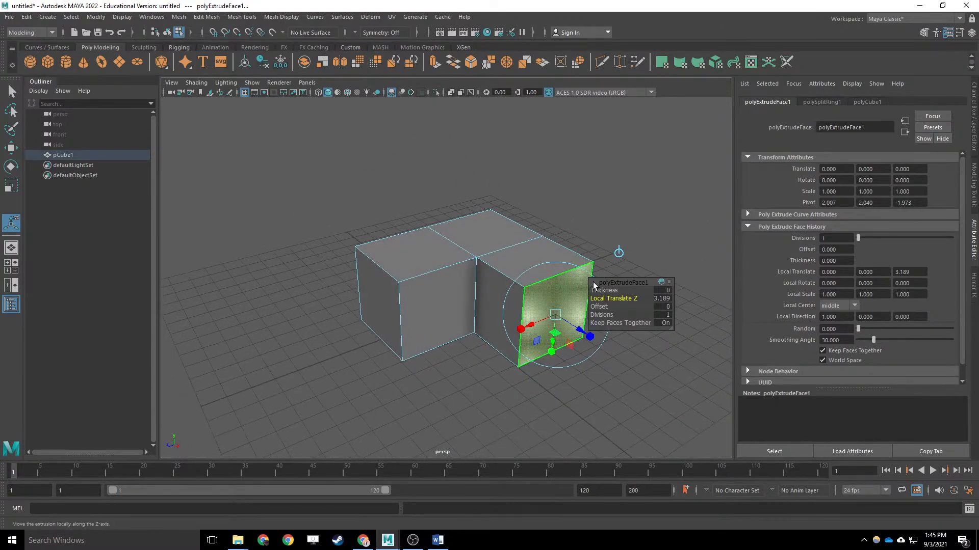
{"action": "left_click", "coordinate": [594, 203]}
Examine the L-shaped block from several angles and compare it with the shanty wireframe on Sketchfab in Chrome, returning to Maya.
{"action": "mouse_move", "coordinate": [646, 306]}
{"action": "left_mouse_down", "text": "alt"}
{"action": "mouse_move", "coordinate": [683, 299]}
{"action": "mouse_move", "coordinate": [677, 277]}
{"action": "mouse_move", "coordinate": [610, 286]}
{"action": "mouse_move", "coordinate": [624, 296]}
{"action": "mouse_move", "coordinate": [677, 293]}
{"action": "mouse_move", "coordinate": [647, 301]}
{"action": "left_mouse_up", "text": "alt"}
{"action": "middle_click_drag", "start_coordinate": [647, 301], "coordinate": [631, 316], "text": "alt"}
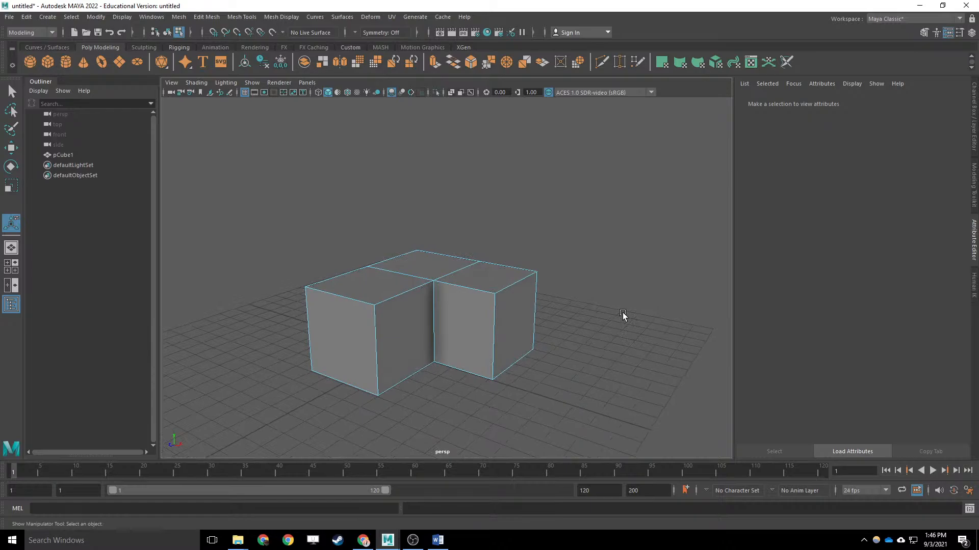
{"action": "left_click_drag", "start_coordinate": [611, 345], "coordinate": [598, 312], "text": "alt"}
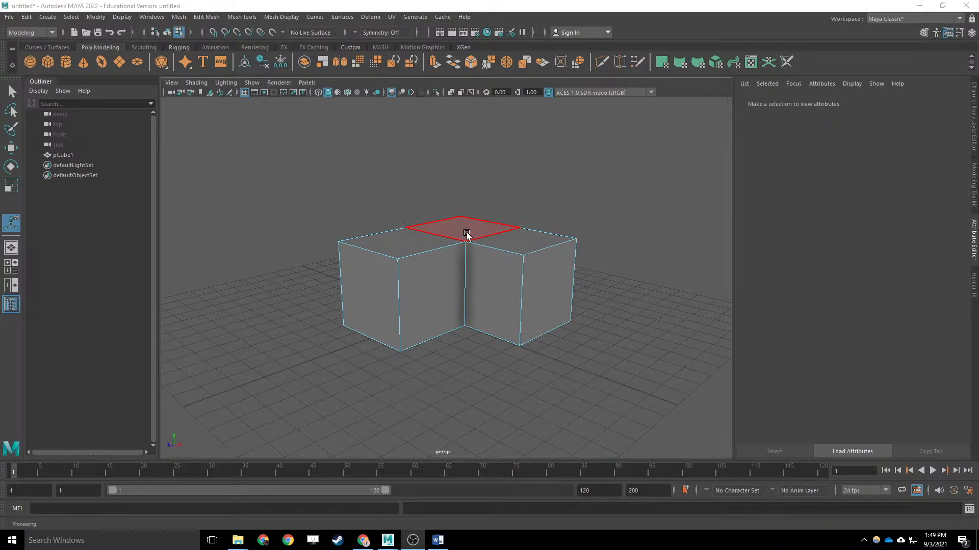
{"action": "left_click_drag", "start_coordinate": [471, 286], "coordinate": [487, 258], "text": "alt"}
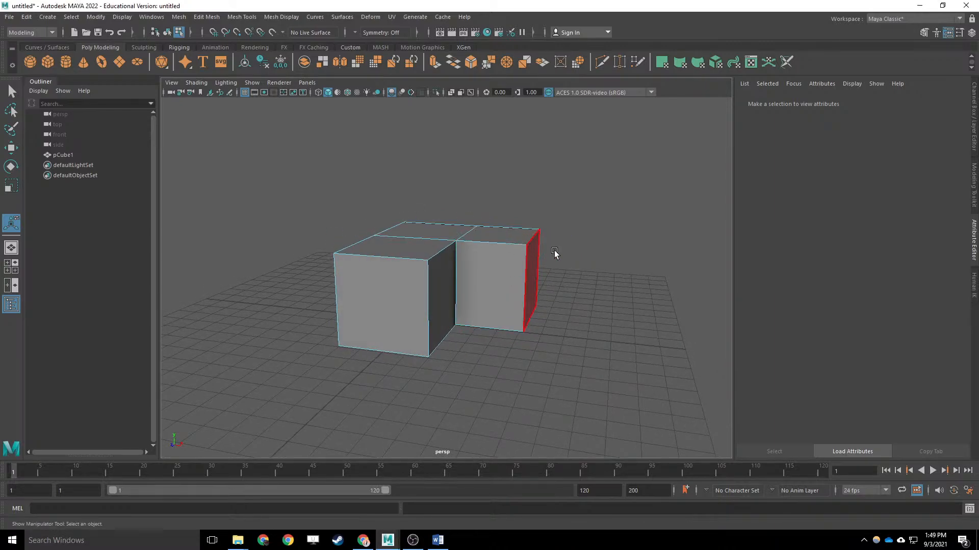
{"action": "left_click_drag", "start_coordinate": [452, 225], "coordinate": [523, 261], "text": "alt"}
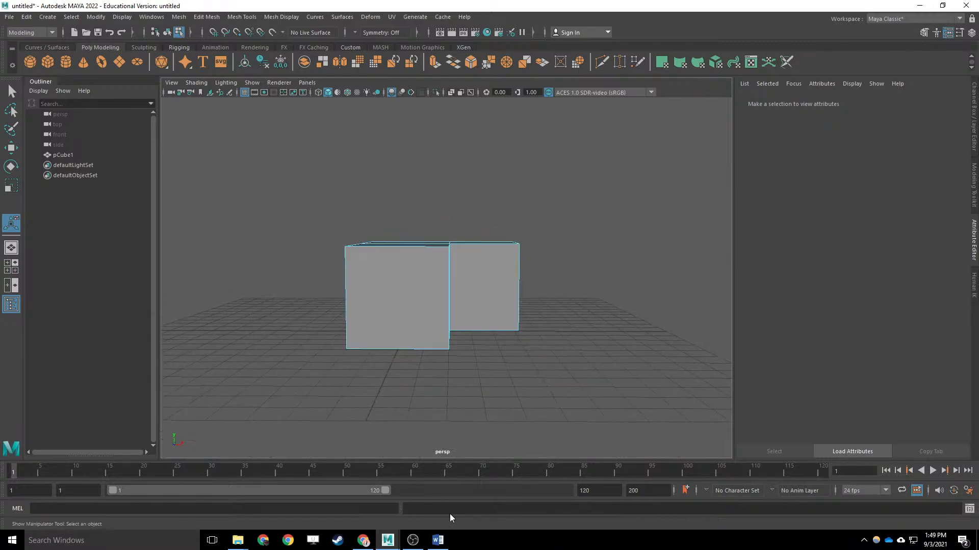
{"action": "left_click", "coordinate": [363, 540]}
{"action": "mouse_move", "coordinate": [455, 303]}
{"action": "left_mouse_down"}
{"action": "mouse_move", "coordinate": [525, 284]}
{"action": "mouse_move", "coordinate": [463, 285]}
{"action": "left_mouse_up"}
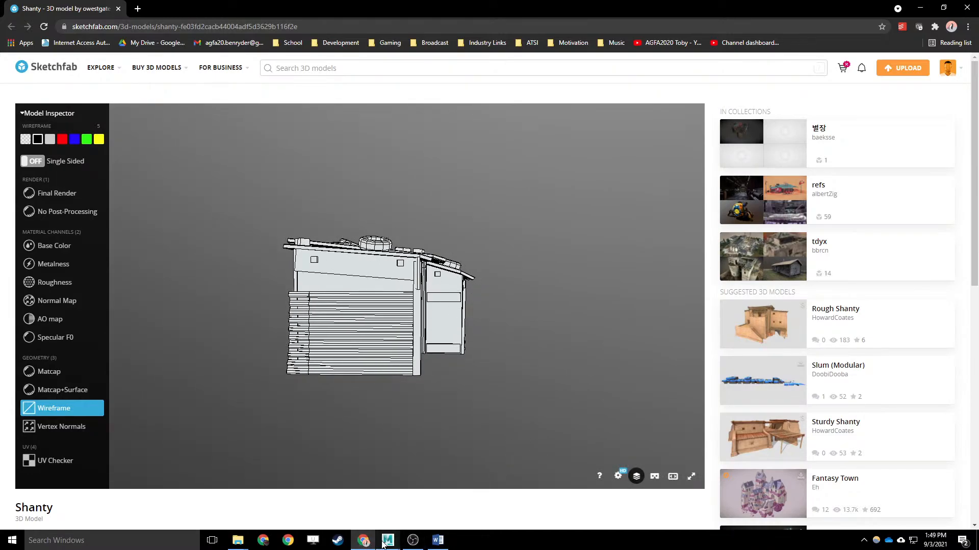
{"action": "mouse_move", "coordinate": [388, 540]}
{"action": "left_click", "coordinate": [443, 504]}
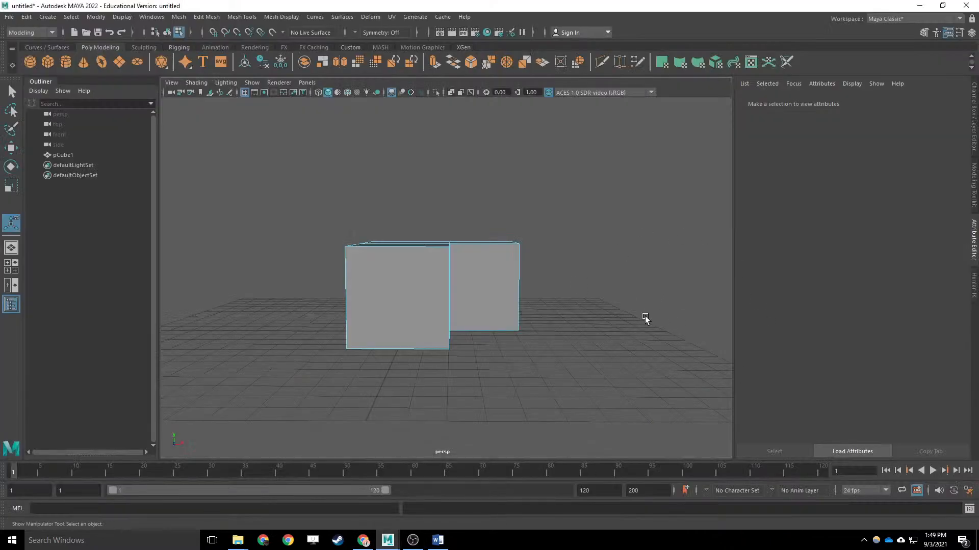
In edge mode, raise the two roof edges along the long straight outer wall to about Y 5.1, sloping the roof.
{"action": "left_click_drag", "start_coordinate": [632, 267], "coordinate": [590, 279], "text": "alt"}
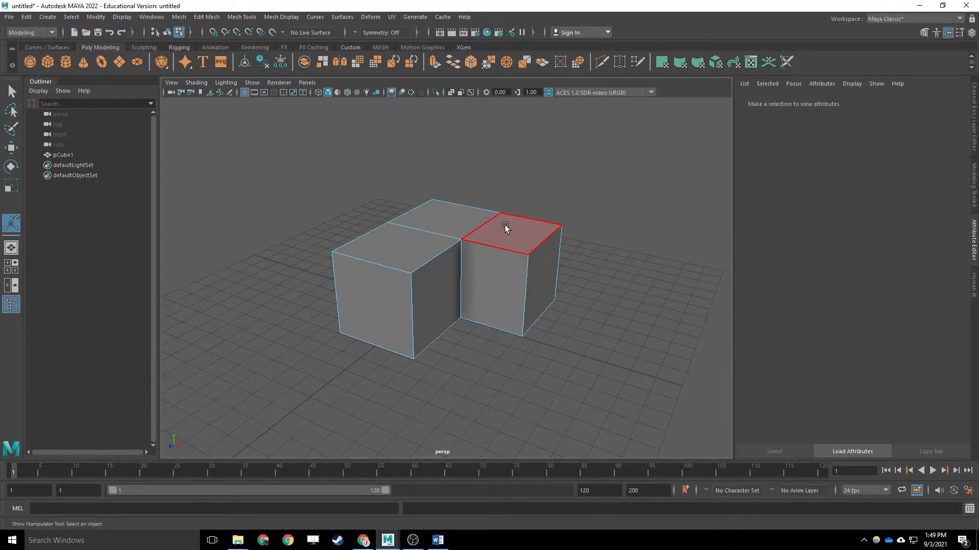
{"action": "right_click_drag", "start_coordinate": [505, 225], "coordinate": [506, 200]}
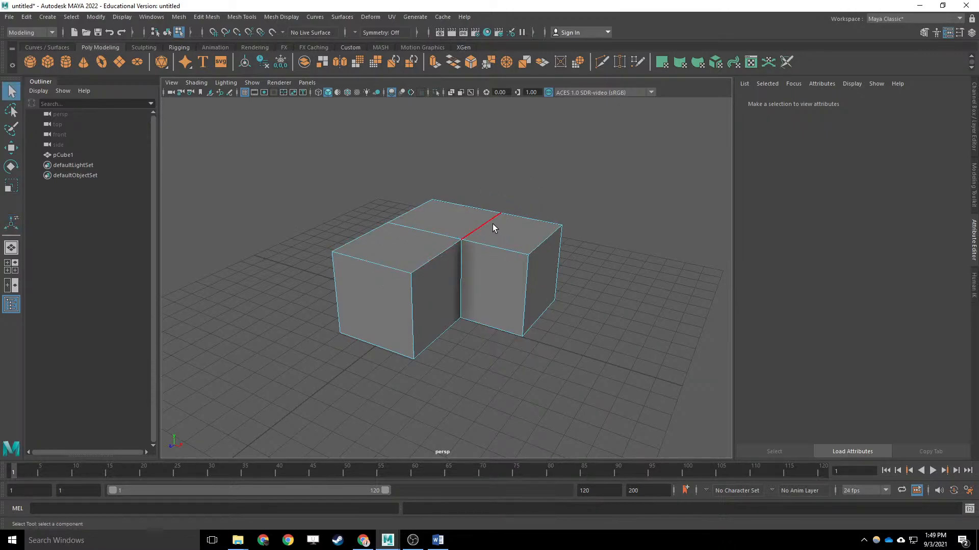
{"action": "left_click", "coordinate": [411, 209]}
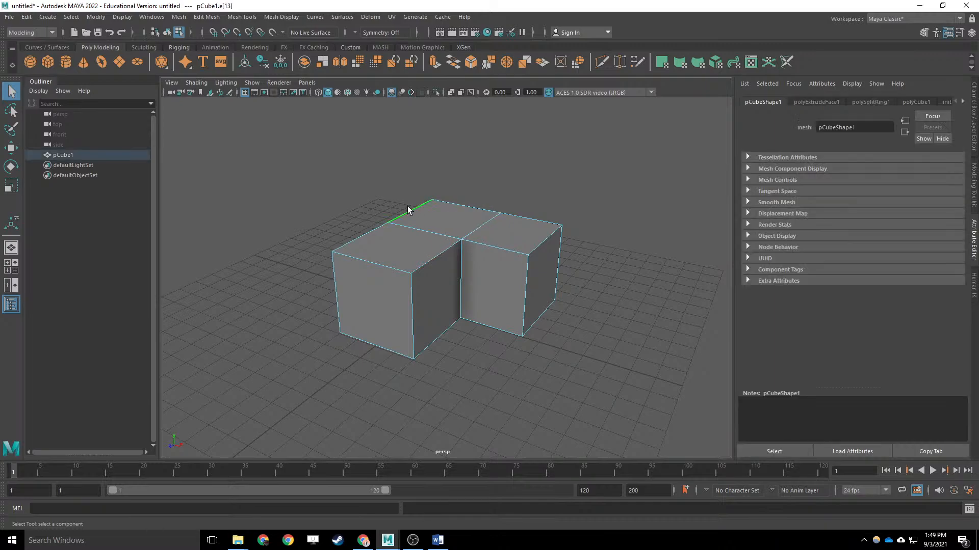
{"action": "left_click", "coordinate": [360, 229]}
{"action": "left_click_drag", "start_coordinate": [245, 321], "coordinate": [297, 305], "text": "alt"}
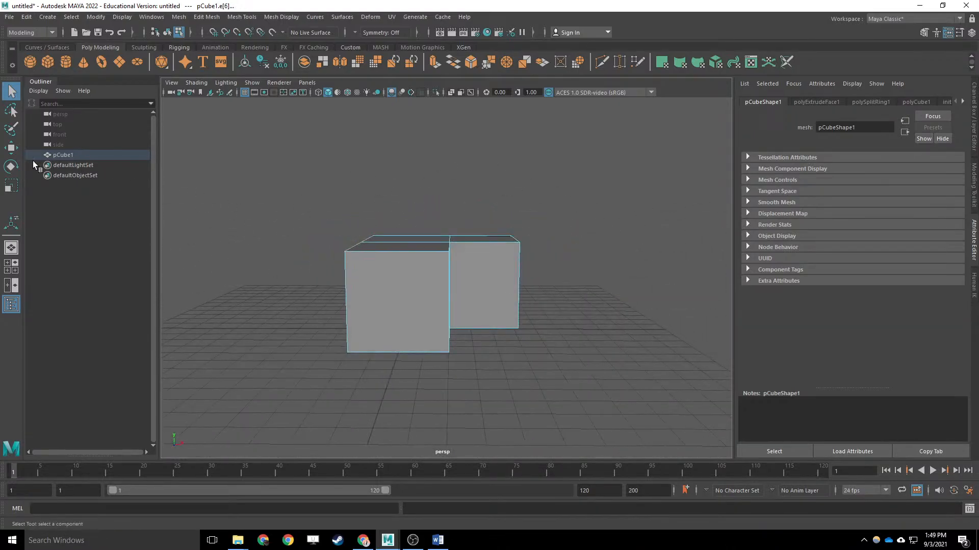
{"action": "left_click", "coordinate": [11, 150]}
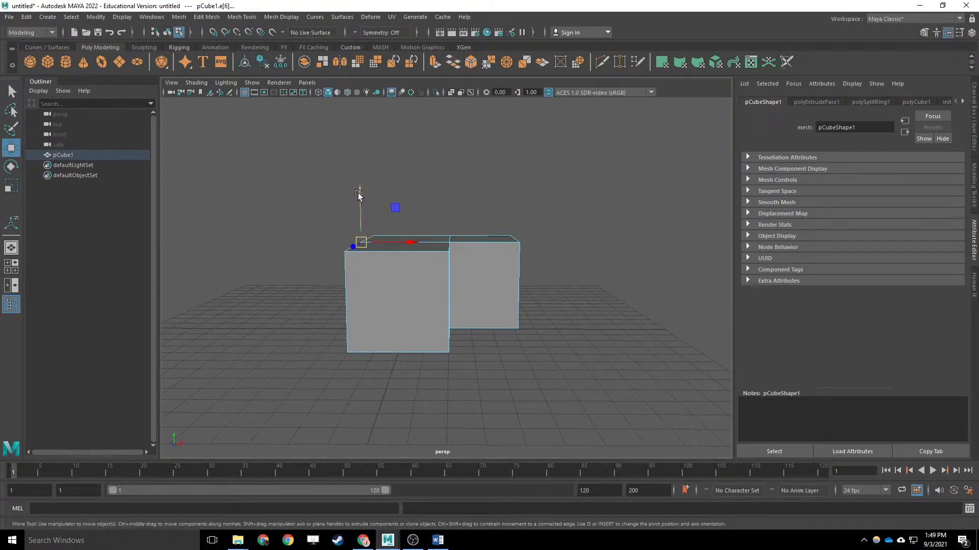
{"action": "left_click_drag", "start_coordinate": [360, 192], "coordinate": [360, 168]}
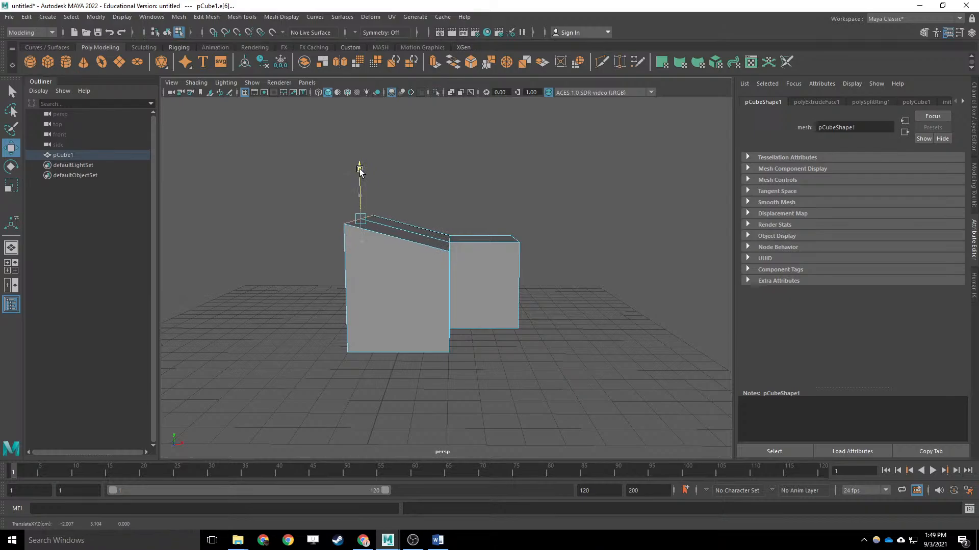
{"action": "mouse_move", "coordinate": [423, 184]}
{"action": "left_mouse_down", "text": "alt"}
{"action": "mouse_move", "coordinate": [484, 182]}
{"action": "mouse_move", "coordinate": [438, 183]}
{"action": "left_mouse_up", "text": "alt"}
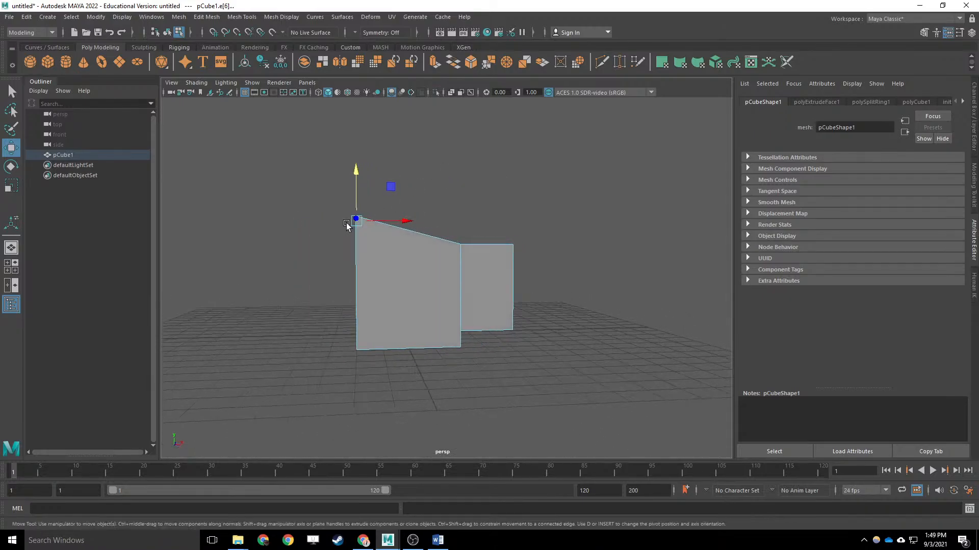
Lower the top end edge of the shorter wing so its roof slopes downward, then adjust its height slightly upward.
{"action": "left_click_drag", "start_coordinate": [477, 232], "coordinate": [507, 234], "text": "alt"}
{"action": "left_click_drag", "start_coordinate": [571, 245], "coordinate": [551, 231], "text": "alt"}
{"action": "left_click", "coordinate": [536, 237]}
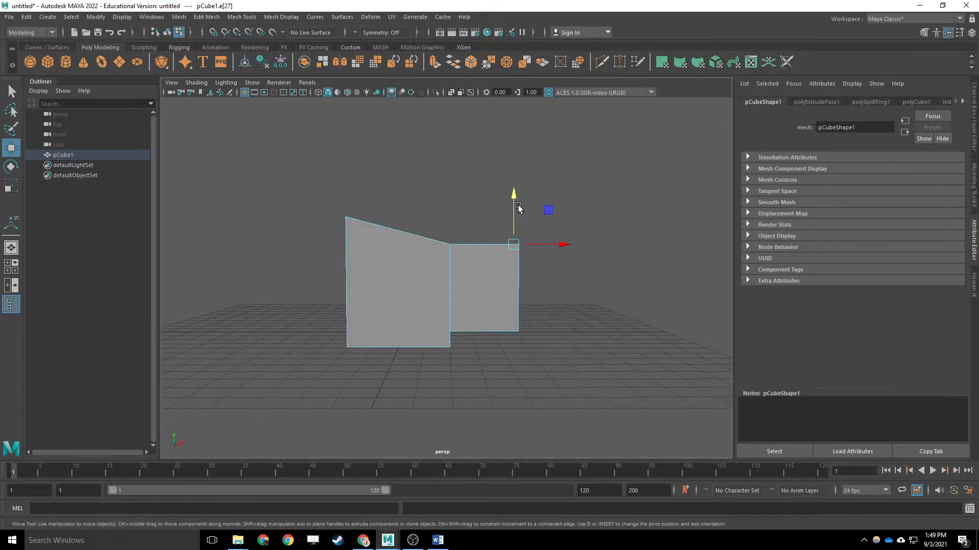
{"action": "left_click_drag", "start_coordinate": [514, 198], "coordinate": [512, 230]}
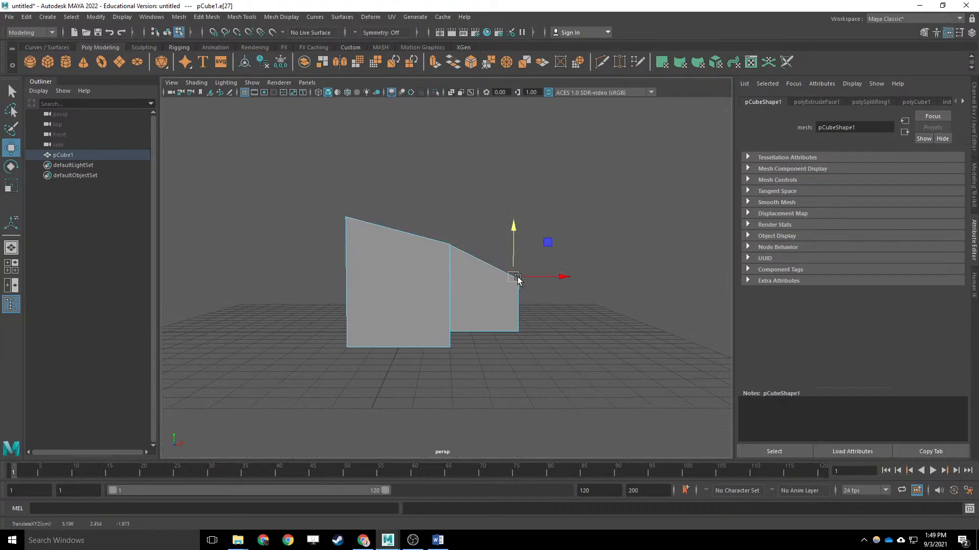
{"action": "left_click_drag", "start_coordinate": [512, 241], "coordinate": [506, 218]}
Check the sloped roof from several sides, then return to object mode and clear the selection.
{"action": "mouse_move", "coordinate": [556, 237]}
{"action": "left_mouse_down", "text": "alt"}
{"action": "mouse_move", "coordinate": [459, 238]}
{"action": "mouse_move", "coordinate": [552, 247]}
{"action": "left_mouse_up", "text": "alt"}
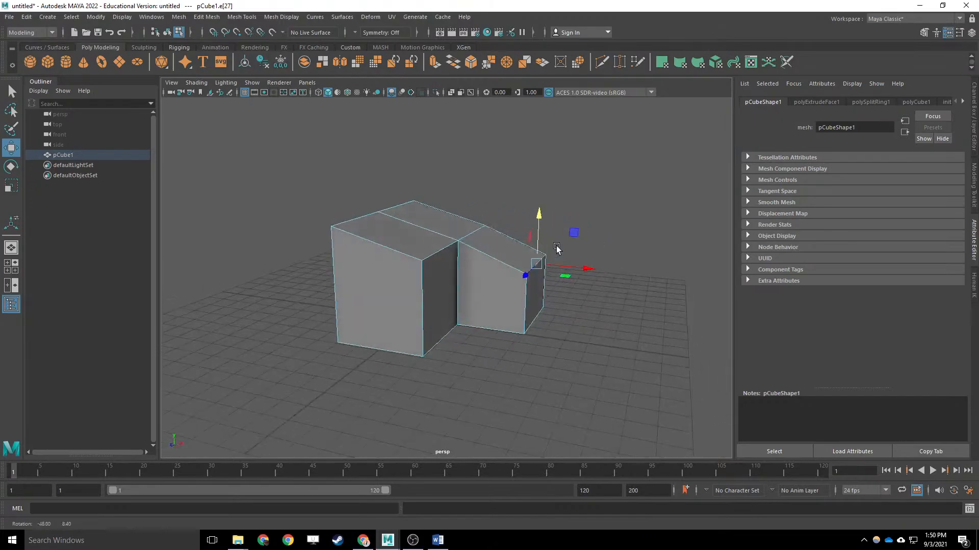
{"action": "left_click_drag", "start_coordinate": [442, 247], "coordinate": [464, 240], "text": "alt"}
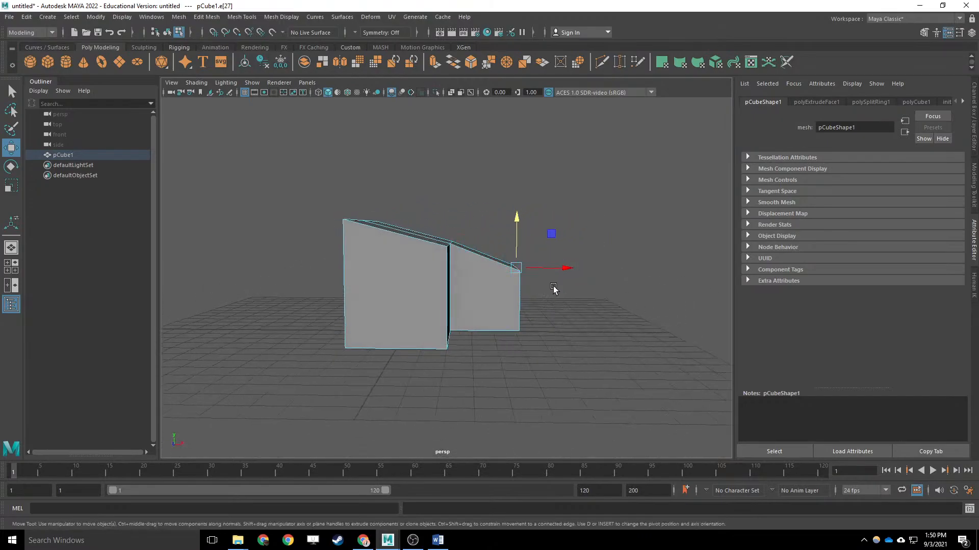
{"action": "left_click_drag", "start_coordinate": [555, 286], "coordinate": [481, 280], "text": "alt"}
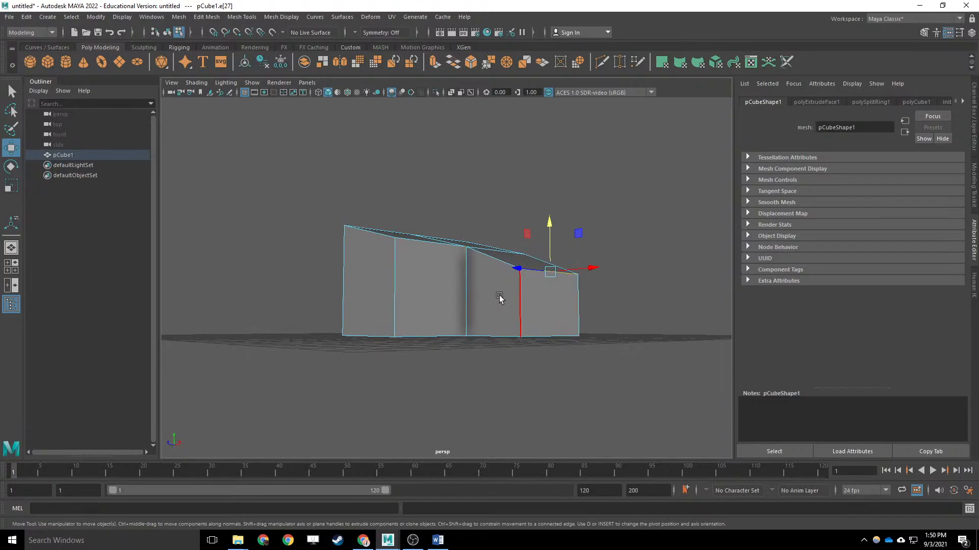
{"action": "left_click_drag", "start_coordinate": [375, 280], "coordinate": [483, 301], "text": "alt"}
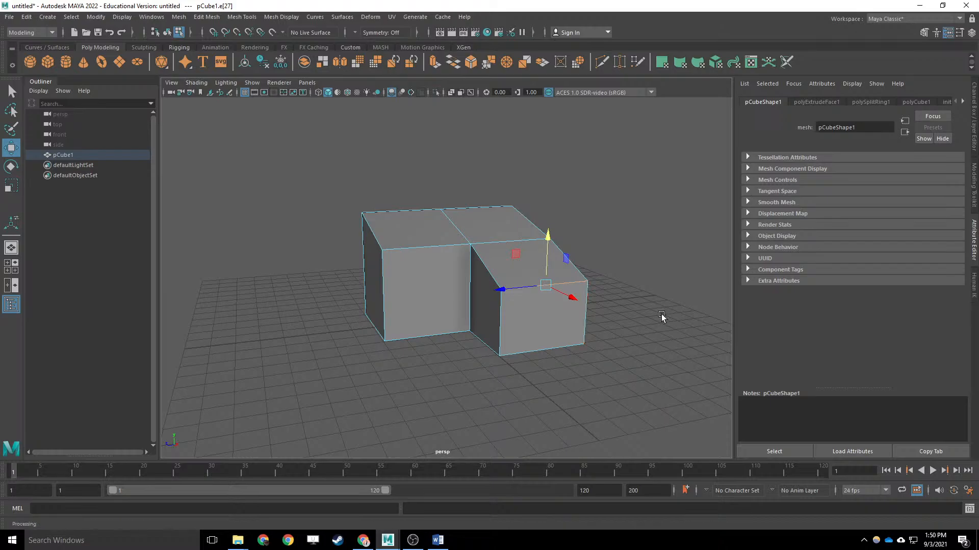
{"action": "right_click_drag", "start_coordinate": [610, 229], "coordinate": [627, 219]}
{"action": "left_click", "coordinate": [627, 218]}
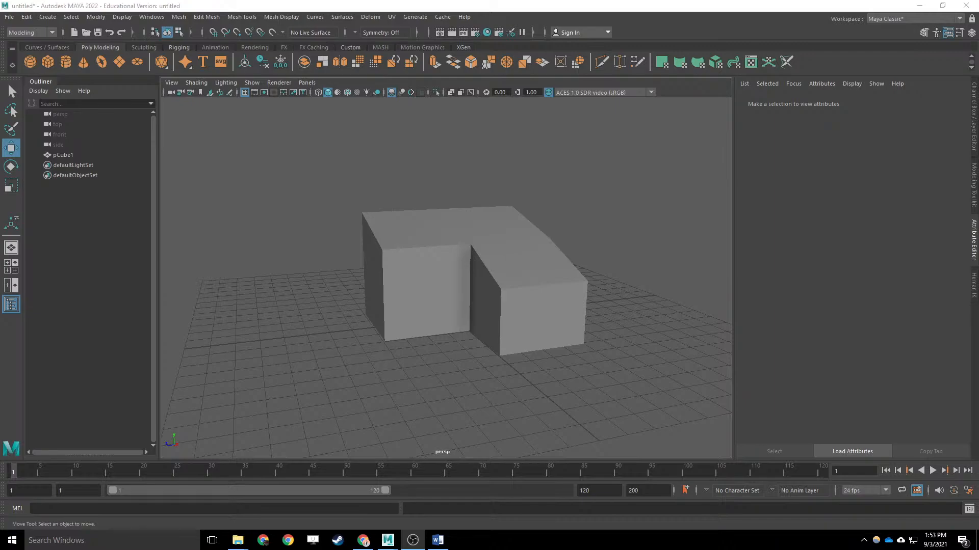
Select the building and insert two horizontal edge loops around its walls with the Insert Edge Loop tool.
{"action": "left_click_drag", "start_coordinate": [465, 305], "coordinate": [492, 290], "text": "alt"}
{"action": "left_click", "coordinate": [504, 294]}
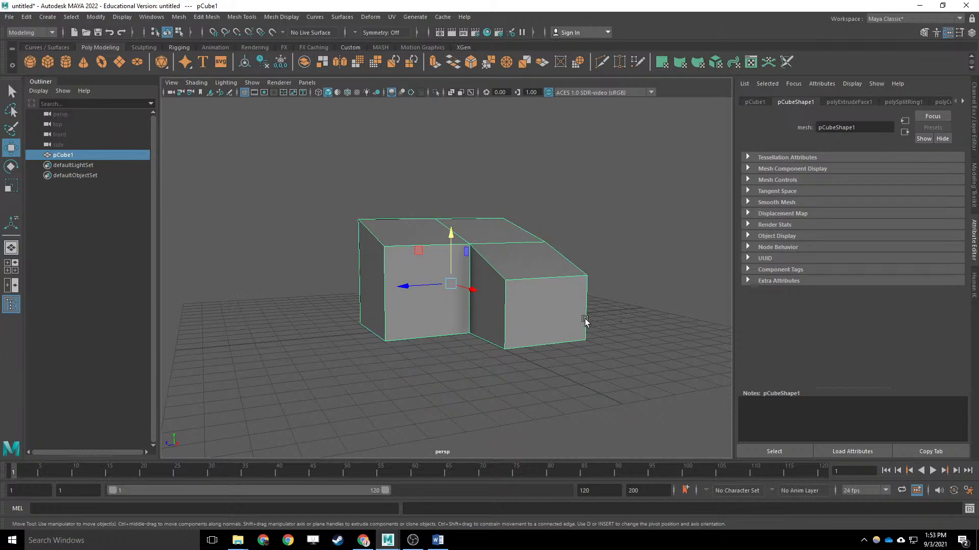
{"action": "left_click_drag", "start_coordinate": [583, 321], "coordinate": [500, 306], "text": "alt"}
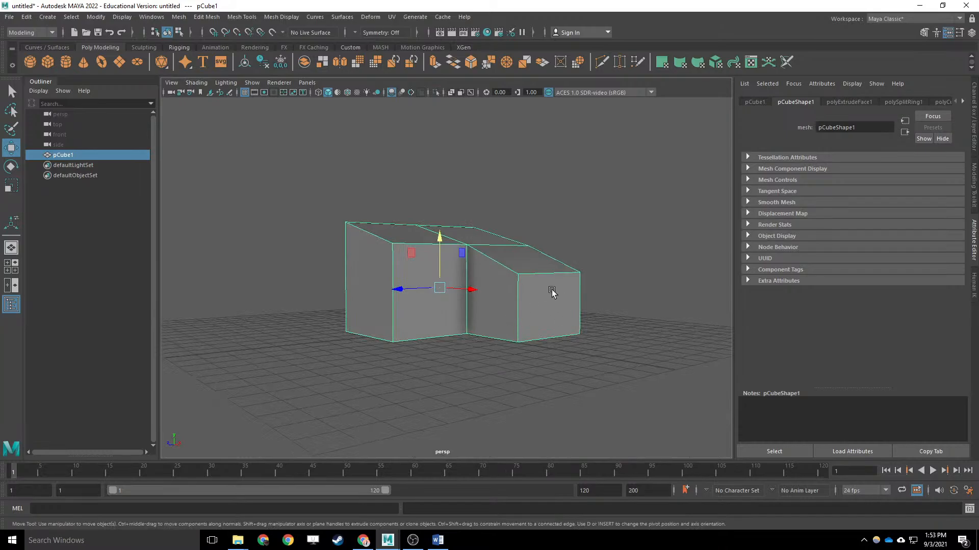
{"action": "left_click_drag", "start_coordinate": [572, 319], "coordinate": [493, 278], "text": "alt"}
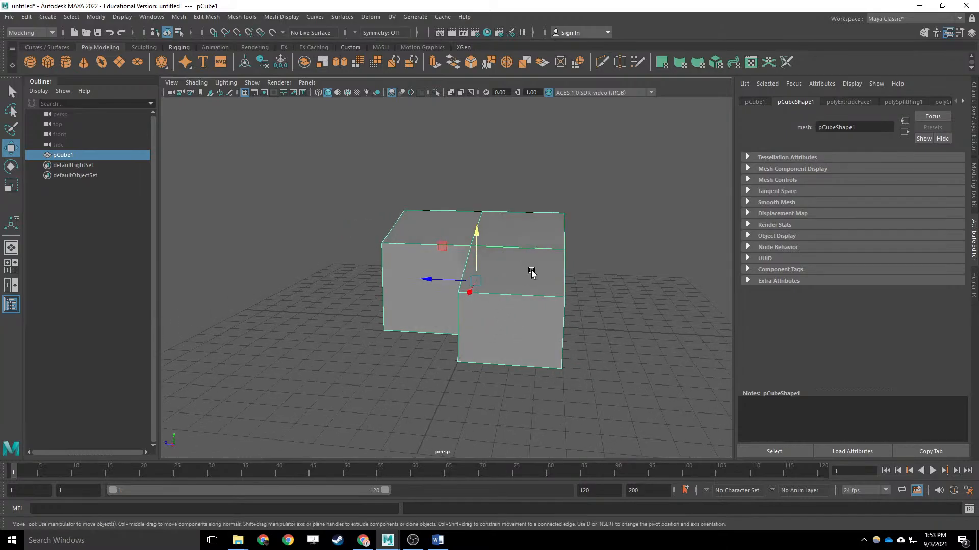
{"action": "left_click_drag", "start_coordinate": [538, 326], "coordinate": [449, 257], "text": "alt"}
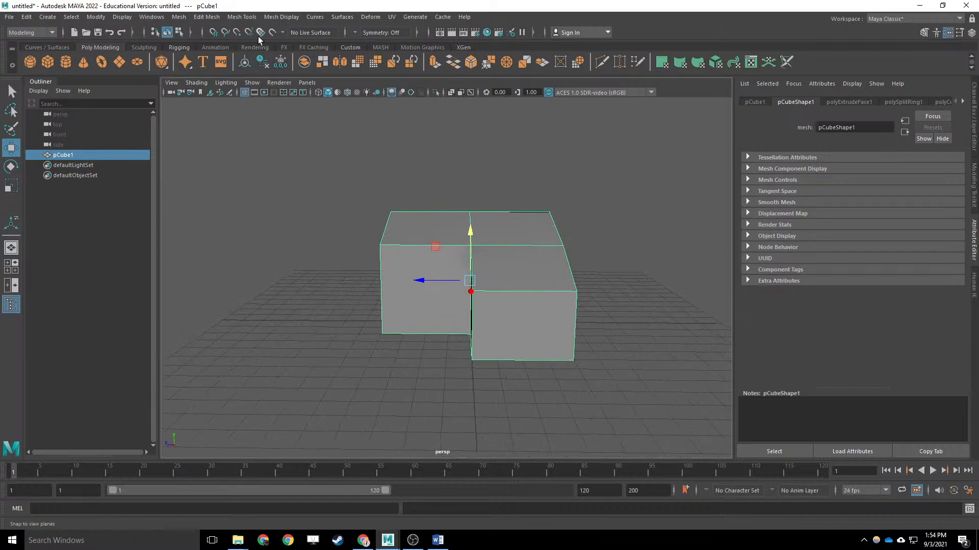
{"action": "left_click", "coordinate": [207, 17]}
{"action": "mouse_move", "coordinate": [235, 20]}
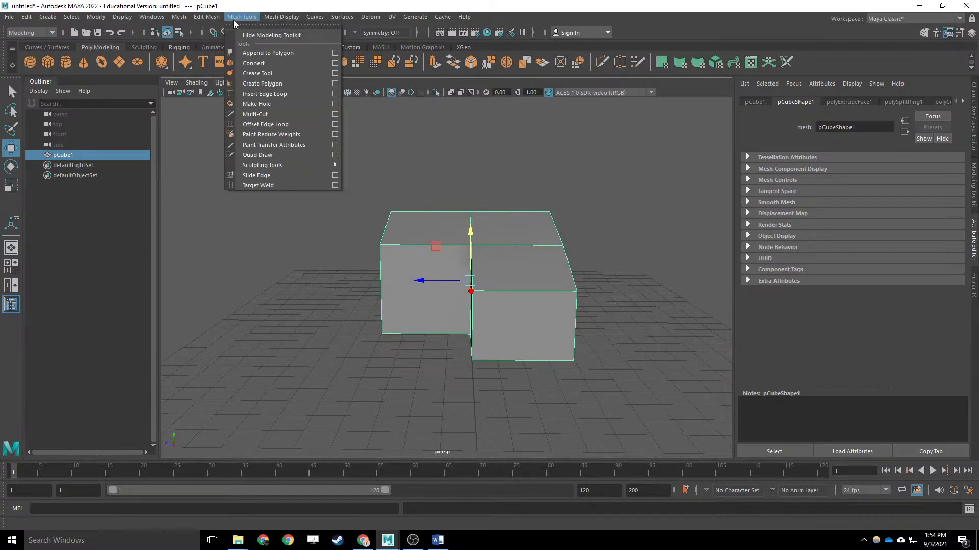
{"action": "left_click", "coordinate": [257, 94]}
{"action": "left_click_drag", "start_coordinate": [385, 327], "coordinate": [437, 285], "text": "alt"}
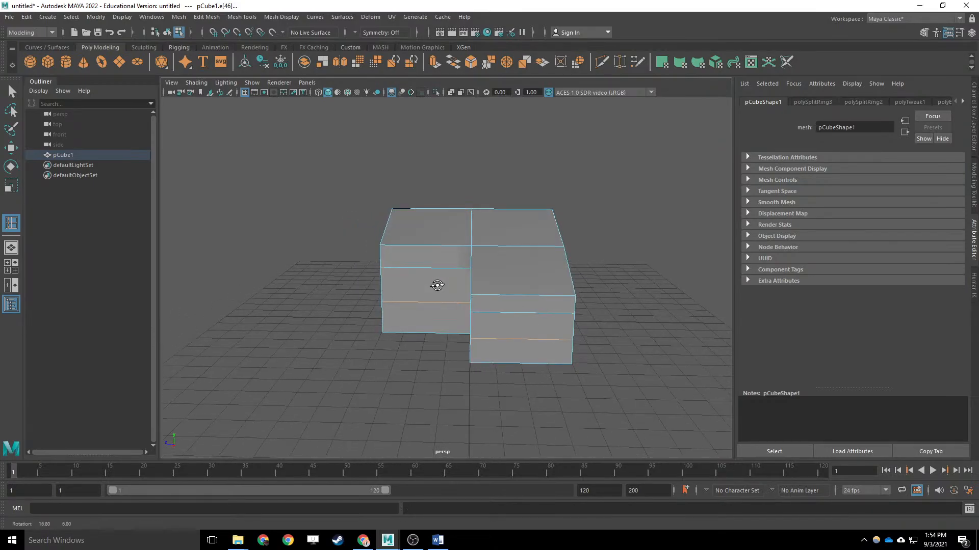
Insert four vertical edge loops, two across the recessed front wall and two across the projecting wing's end wall.
{"action": "left_click", "coordinate": [417, 270]}
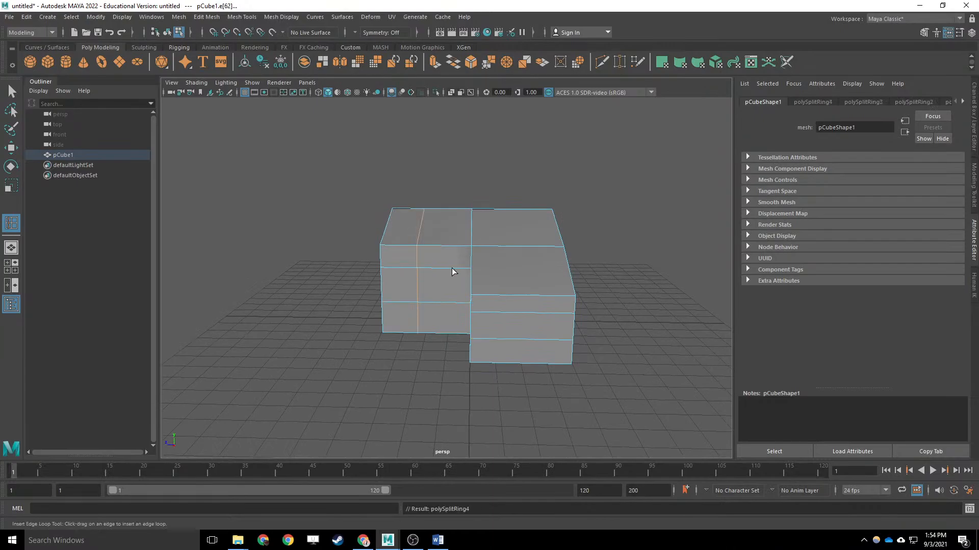
{"action": "left_click", "coordinate": [453, 272]}
{"action": "left_click", "coordinate": [498, 310]}
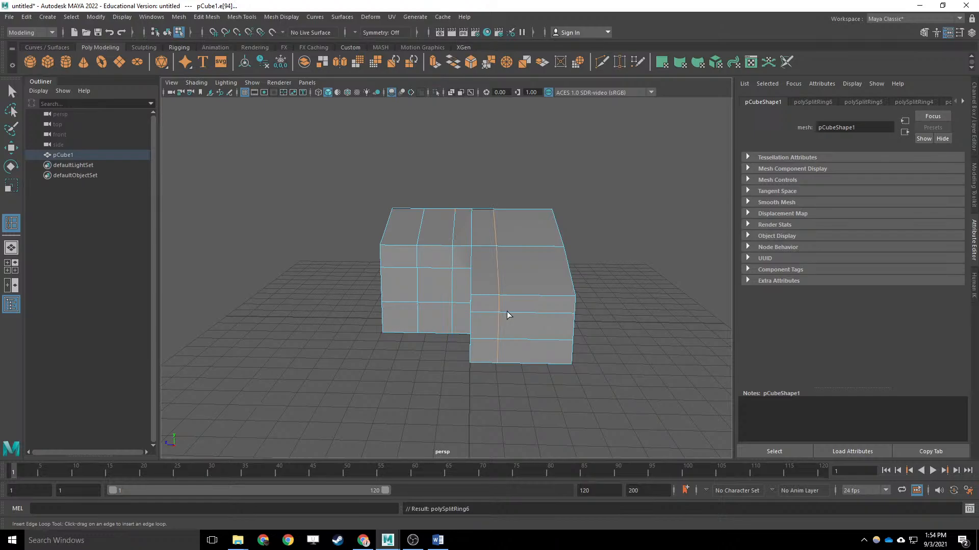
{"action": "left_click", "coordinate": [550, 313]}
{"action": "left_click_drag", "start_coordinate": [507, 327], "coordinate": [533, 319], "text": "alt"}
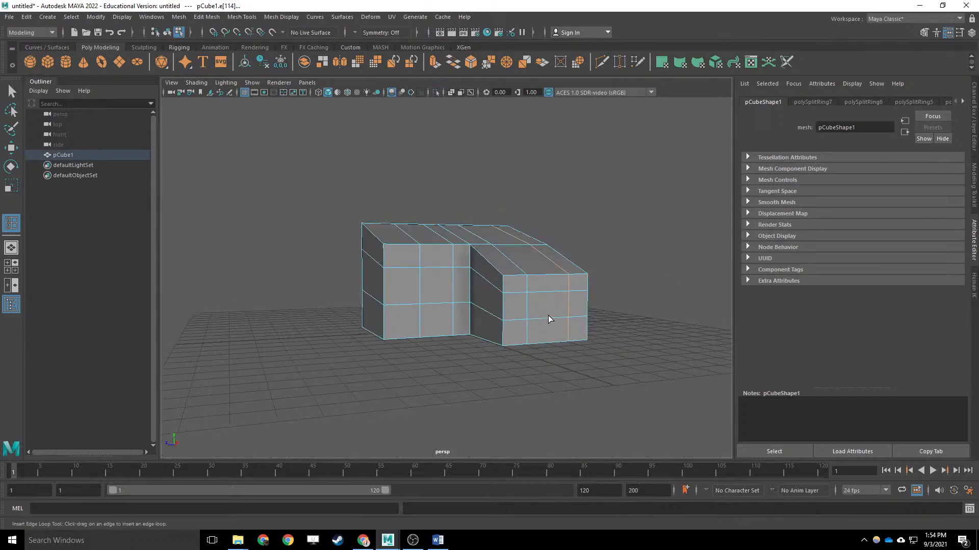
{"action": "left_click_drag", "start_coordinate": [459, 308], "coordinate": [476, 311], "text": "alt"}
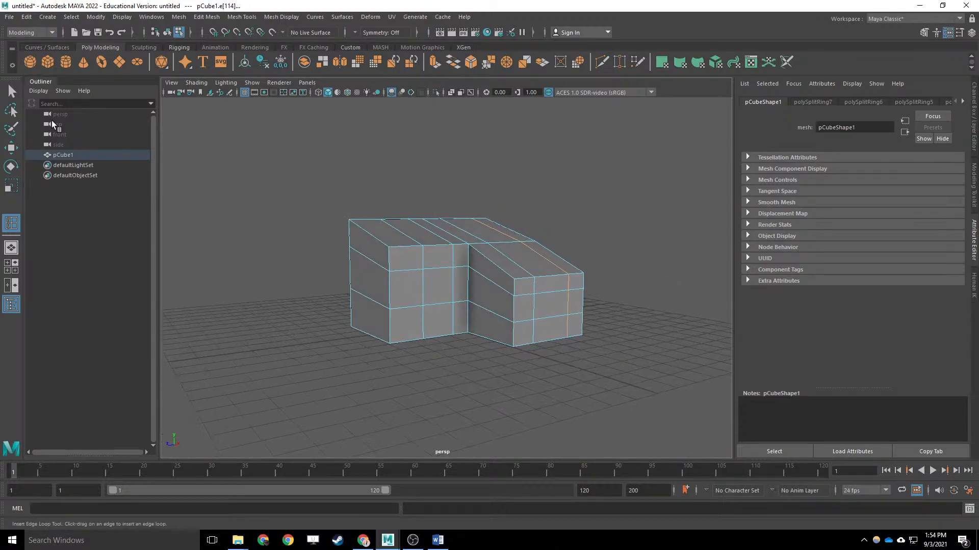
Select the upper horizontal edge loop, scale it flat vertically, and move it down below the low wing's roof edge.
{"action": "left_click", "coordinate": [11, 92]}
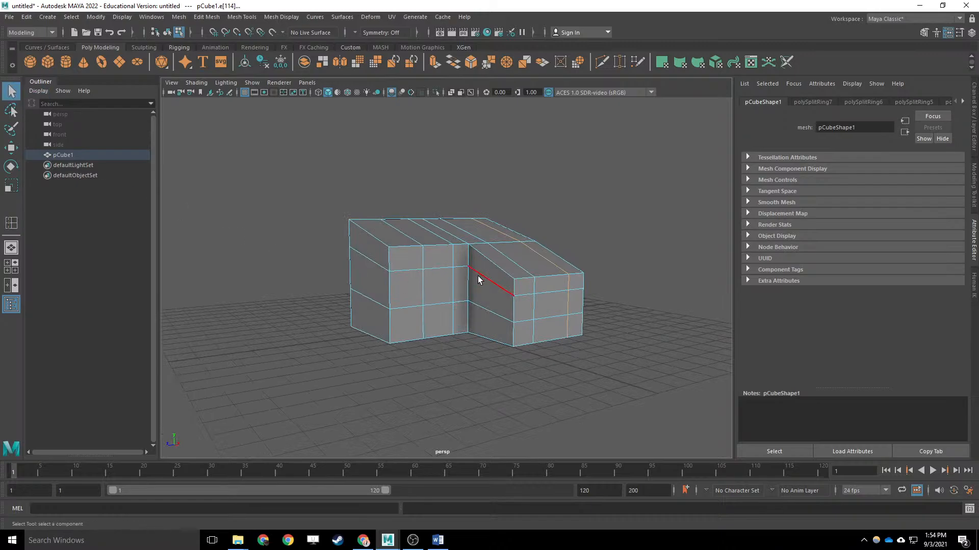
{"action": "left_click", "coordinate": [498, 281]}
{"action": "left_click_drag", "start_coordinate": [521, 305], "coordinate": [396, 278], "text": "alt"}
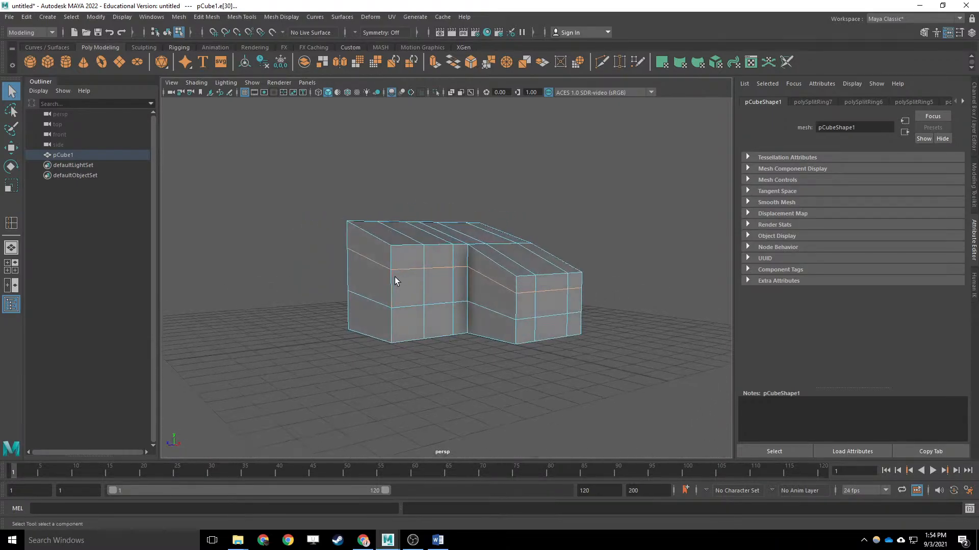
{"action": "left_click", "coordinate": [11, 185]}
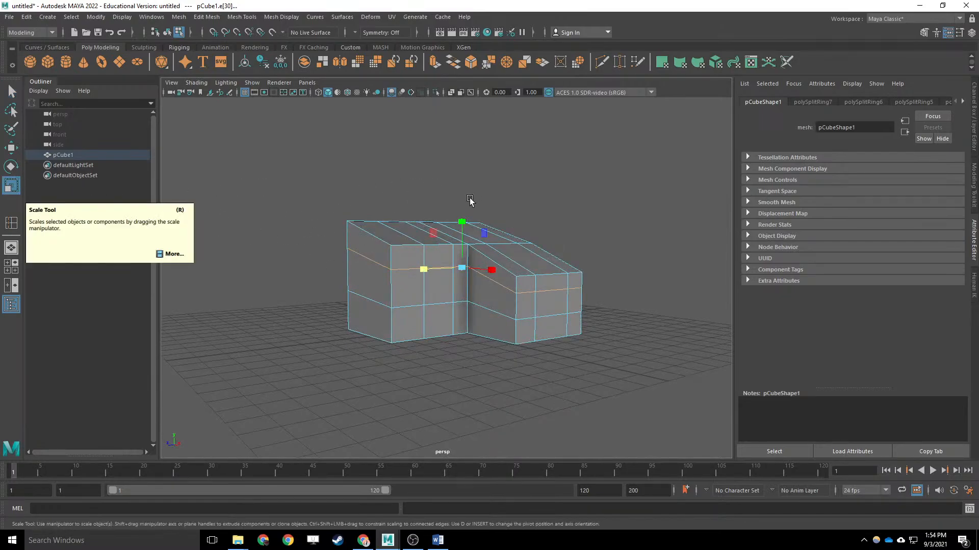
{"action": "left_click_drag", "start_coordinate": [463, 219], "coordinate": [472, 322]}
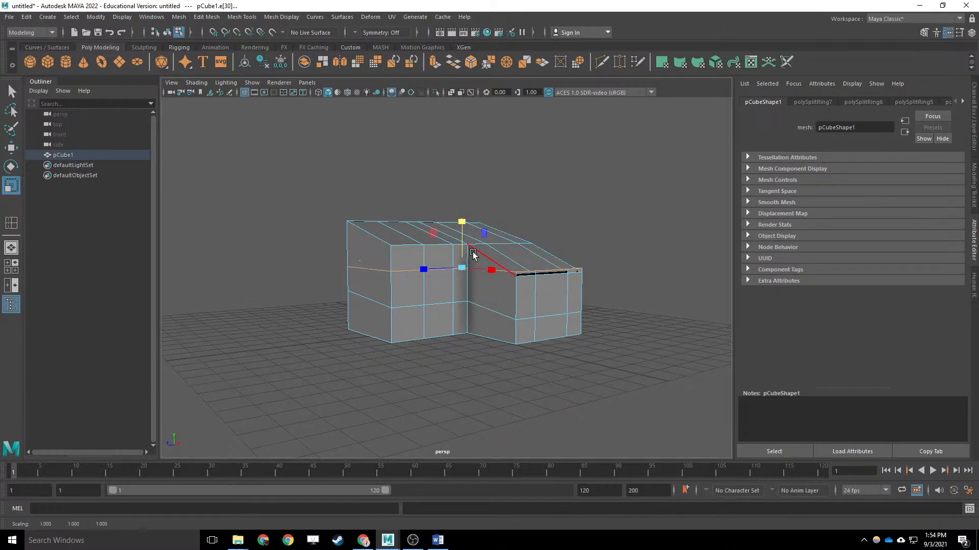
{"action": "key", "text": "w"}
{"action": "scroll", "coordinate": [575, 296], "scroll_direction": "up", "scroll_amount": 5}
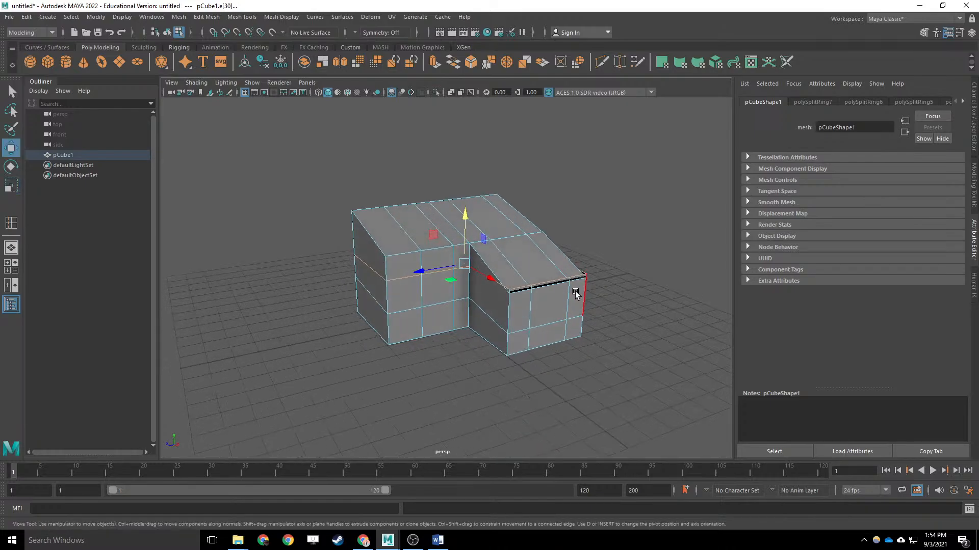
{"action": "left_click_drag", "start_coordinate": [483, 211], "coordinate": [482, 234]}
Select the lower horizontal edge loop, scale it flat vertically, and move it down to about Y 0.87.
{"action": "left_click", "coordinate": [436, 327]}
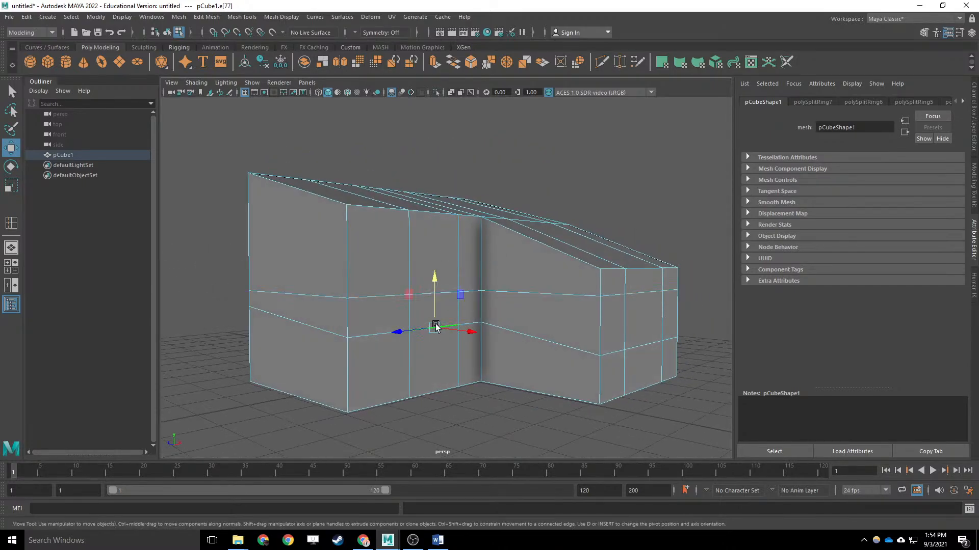
{"action": "double_click", "coordinate": [370, 334]}
{"action": "key", "text": "r"}
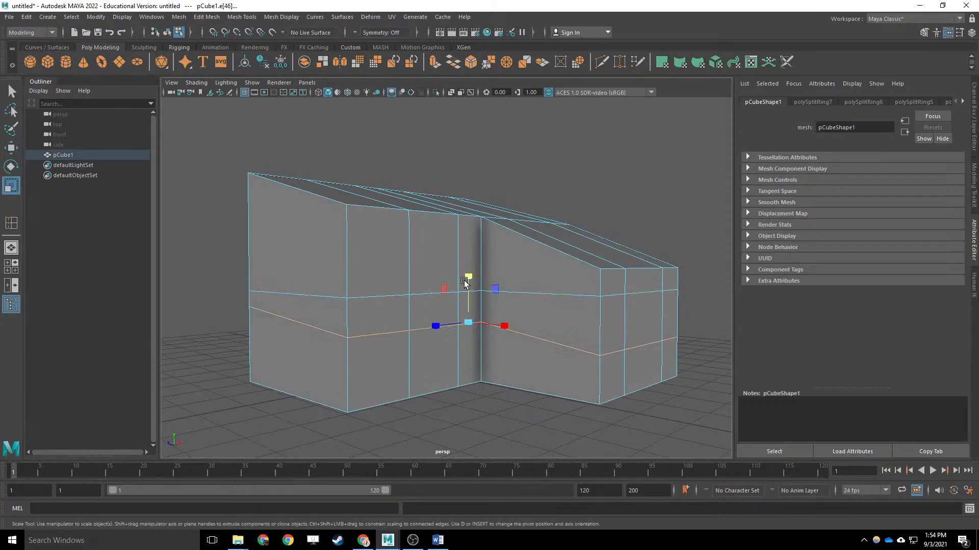
{"action": "key", "text": "w"}
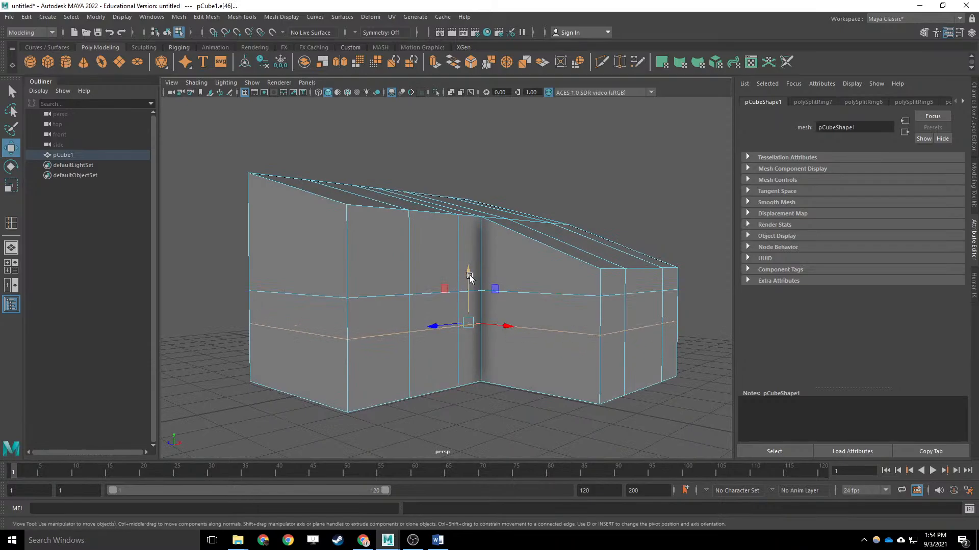
{"action": "left_click_drag", "start_coordinate": [470, 280], "coordinate": [470, 296]}
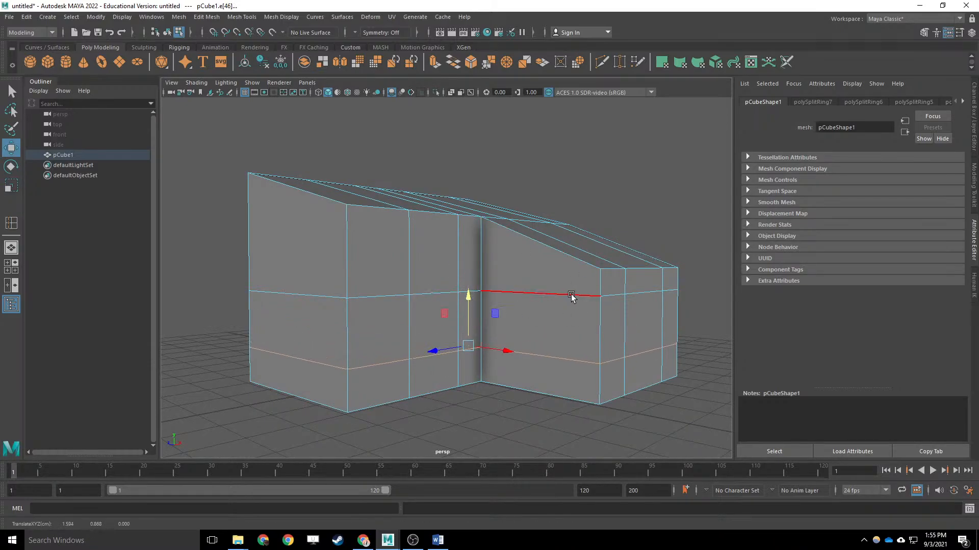
Select the vertical edge loop nearest the inner corner on the recessed front wall and shift it slightly away from that corner.
{"action": "left_click_drag", "start_coordinate": [571, 297], "coordinate": [484, 266], "text": "alt"}
{"action": "left_click", "coordinate": [447, 225]}
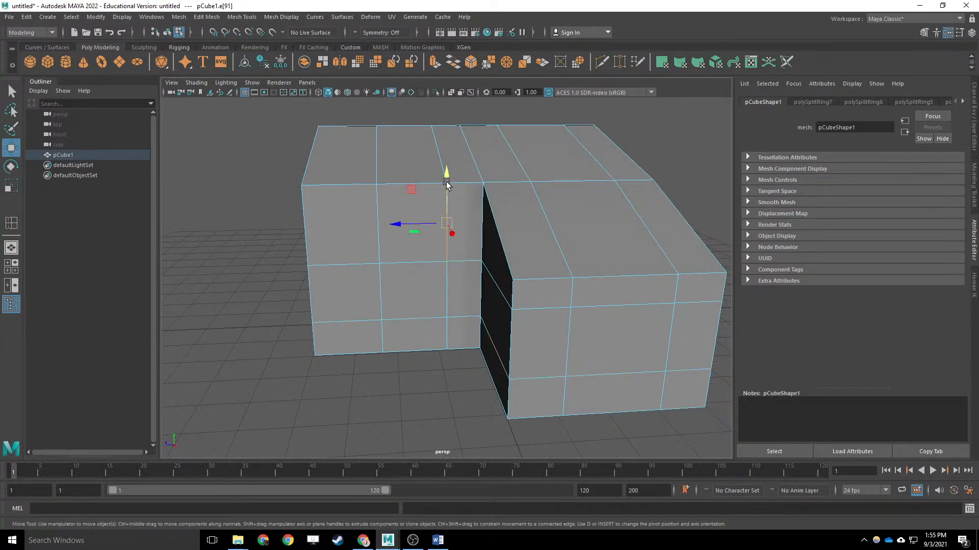
{"action": "double_click", "coordinate": [443, 152]}
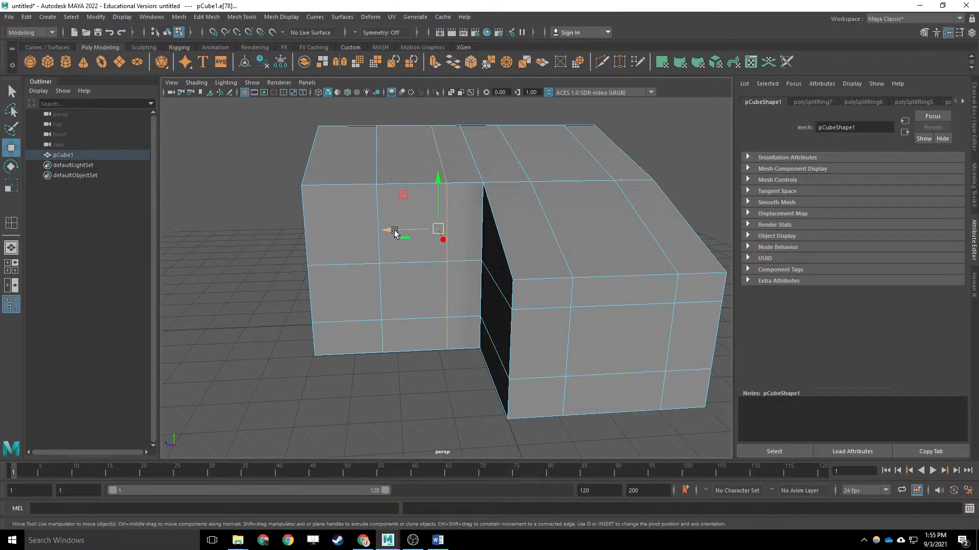
{"action": "left_click_drag", "start_coordinate": [394, 230], "coordinate": [384, 230]}
{"action": "key", "text": "q"}
Select the other vertical edge loop on the recessed front wall and move it slightly toward the building's outer corner.
{"action": "left_click_drag", "start_coordinate": [459, 273], "coordinate": [398, 299], "text": "alt"}
{"action": "left_click", "coordinate": [392, 299]}
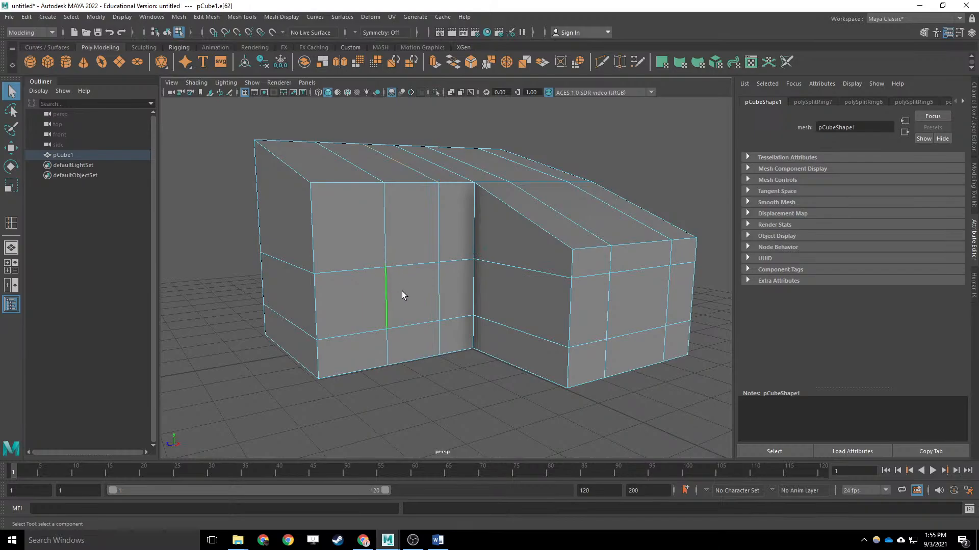
{"action": "left_click", "coordinate": [394, 221], "text": "shift"}
{"action": "left_click_drag", "start_coordinate": [369, 242], "coordinate": [395, 202], "text": "alt"}
{"action": "key", "text": "w"}
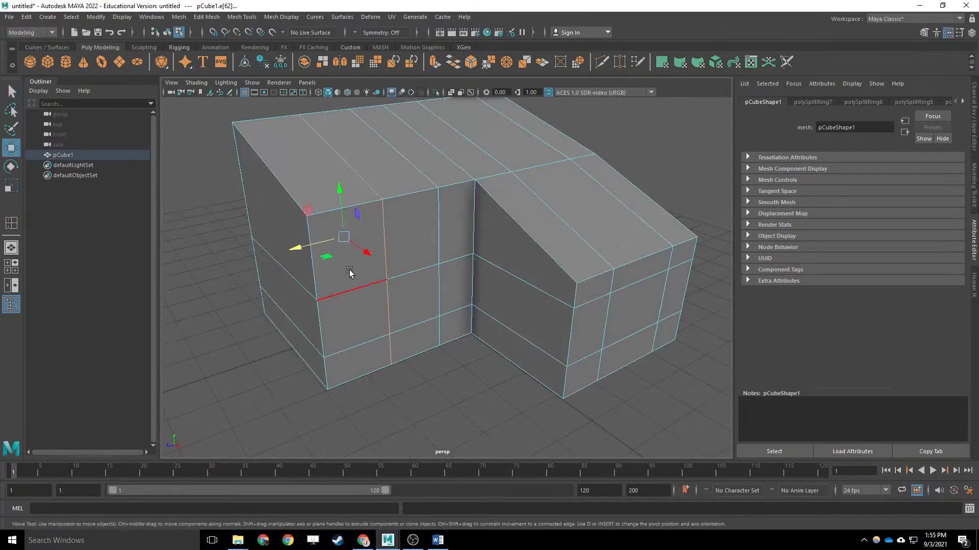
{"action": "left_click_drag", "start_coordinate": [293, 249], "coordinate": [283, 251]}
Move the projecting wing's vertical edge loop closest to the inner corner slightly toward the middle of its end wall.
{"action": "left_click_drag", "start_coordinate": [469, 249], "coordinate": [531, 244], "text": "alt"}
{"action": "left_click", "coordinate": [531, 244]}
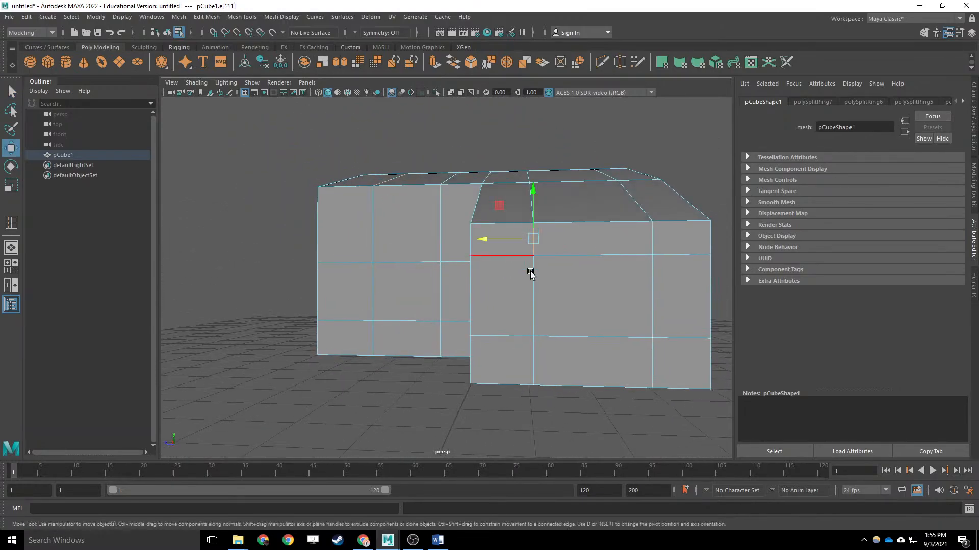
{"action": "left_click", "coordinate": [497, 243]}
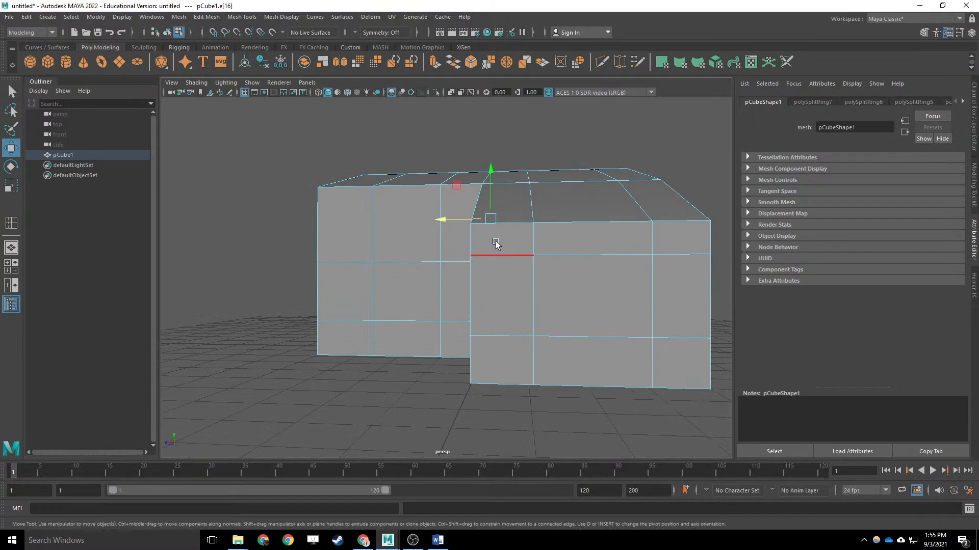
{"action": "key", "text": "ctrl+z"}
{"action": "left_click_drag", "start_coordinate": [478, 247], "coordinate": [484, 247]}
{"action": "left_click", "coordinate": [642, 221]}
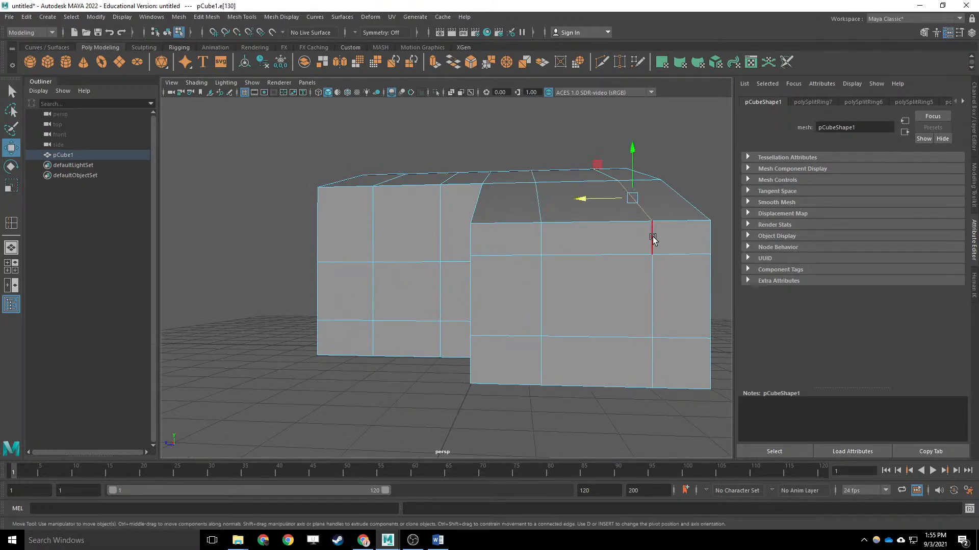
{"action": "left_click_drag", "start_coordinate": [650, 234], "coordinate": [402, 275], "text": "alt"}
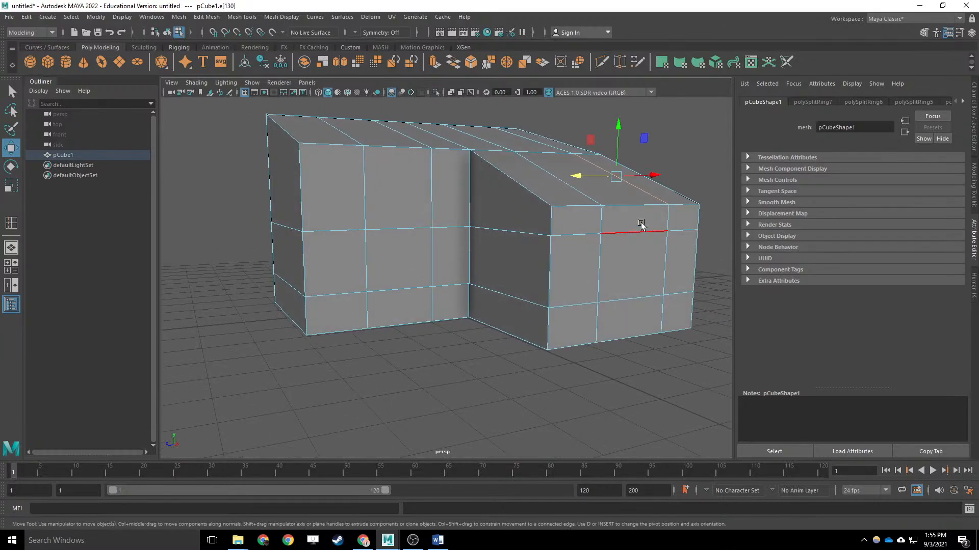
Switch to face selection and delete the central face of the projecting wing's end wall to open a window.
{"action": "right_click", "coordinate": [599, 254]}
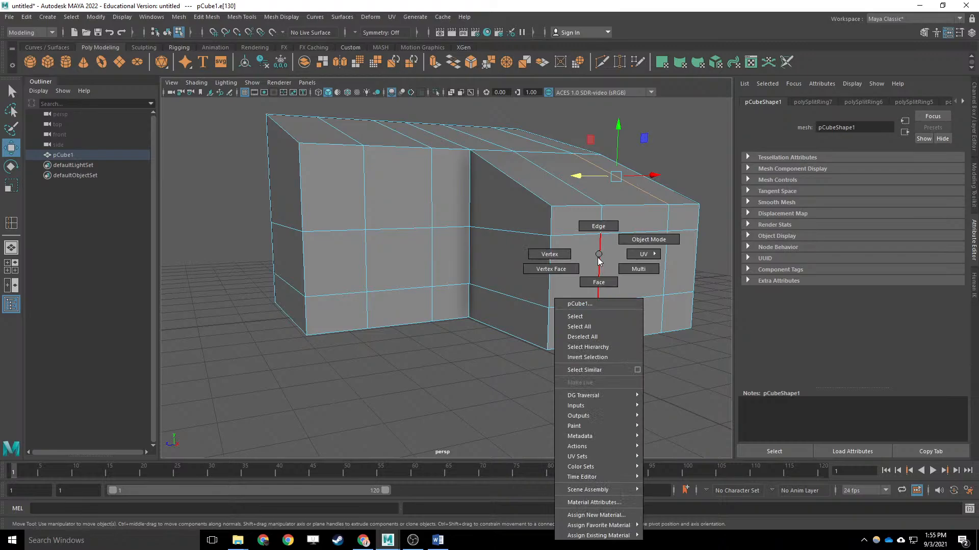
{"action": "left_click", "coordinate": [595, 282]}
{"action": "left_click", "coordinate": [629, 273]}
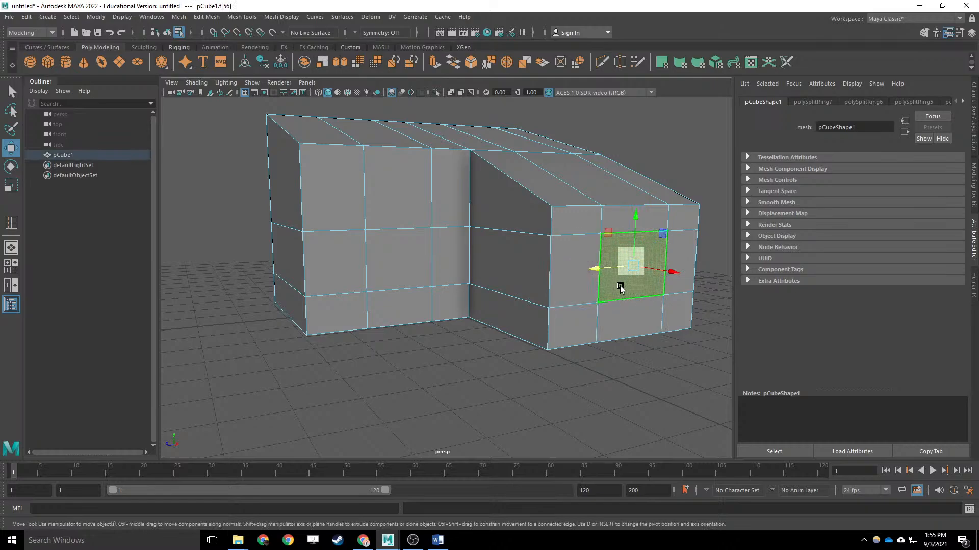
{"action": "key", "text": "Delete"}
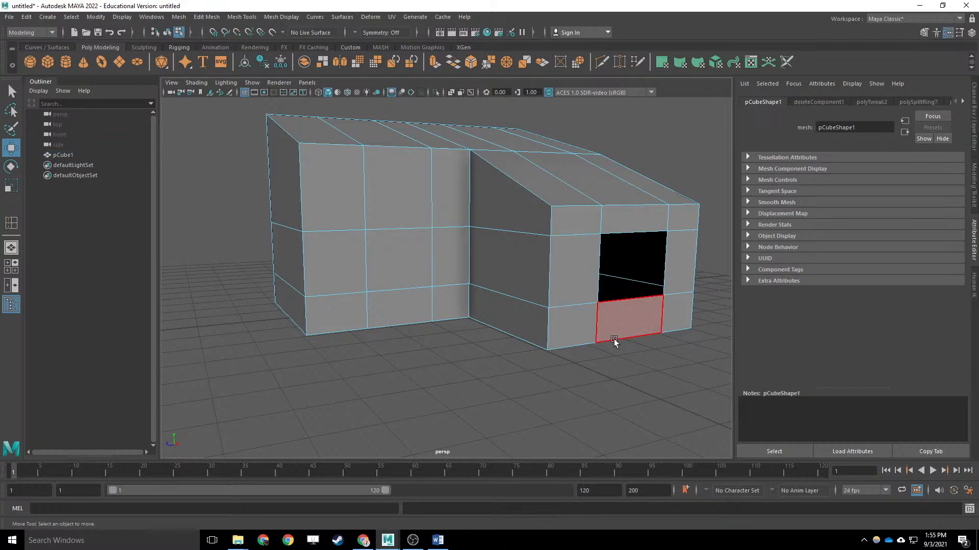
Delete the middle and lower faces between the two vertical loops of the recessed front wall to open a doorway.
{"action": "left_click_drag", "start_coordinate": [613, 338], "coordinate": [644, 328], "text": "alt"}
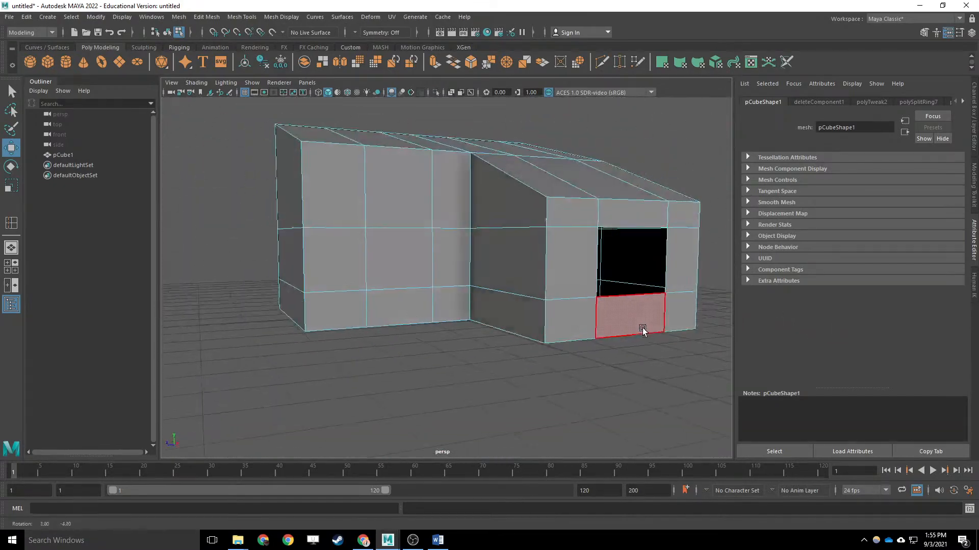
{"action": "left_click", "coordinate": [423, 268]}
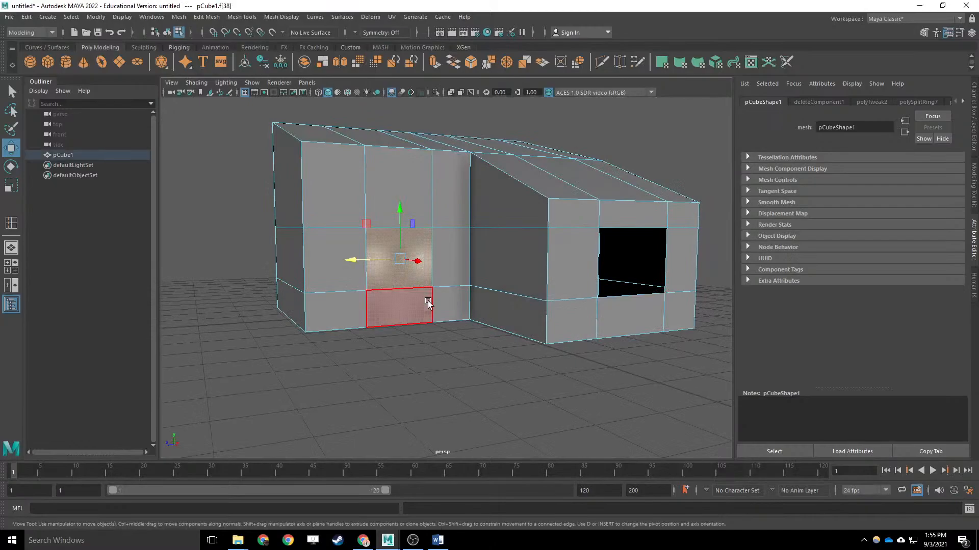
{"action": "left_click", "coordinate": [423, 309], "text": "shift"}
{"action": "left_click_drag", "start_coordinate": [470, 367], "coordinate": [448, 354], "text": "alt"}
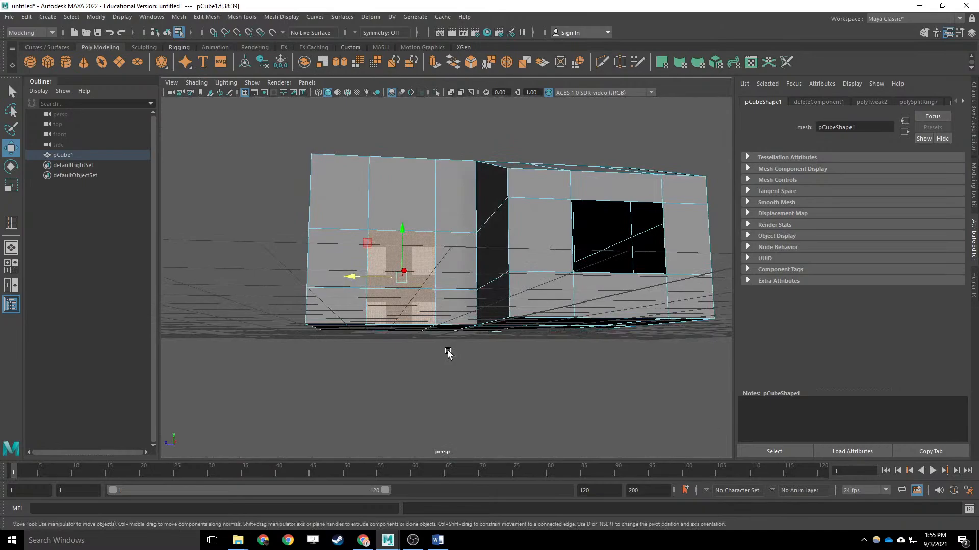
{"action": "key", "text": "Delete"}
Examine the building's interior and its door and window openings from inside and outside.
{"action": "left_click_drag", "start_coordinate": [448, 353], "coordinate": [596, 253], "text": "alt"}
{"action": "scroll", "coordinate": [485, 250], "scroll_direction": "up", "scroll_amount": 8}
{"action": "middle_click_drag", "start_coordinate": [498, 258], "coordinate": [971, 196], "text": "alt"}
{"action": "middle_click_drag", "start_coordinate": [433, 262], "coordinate": [749, 271], "text": "alt"}
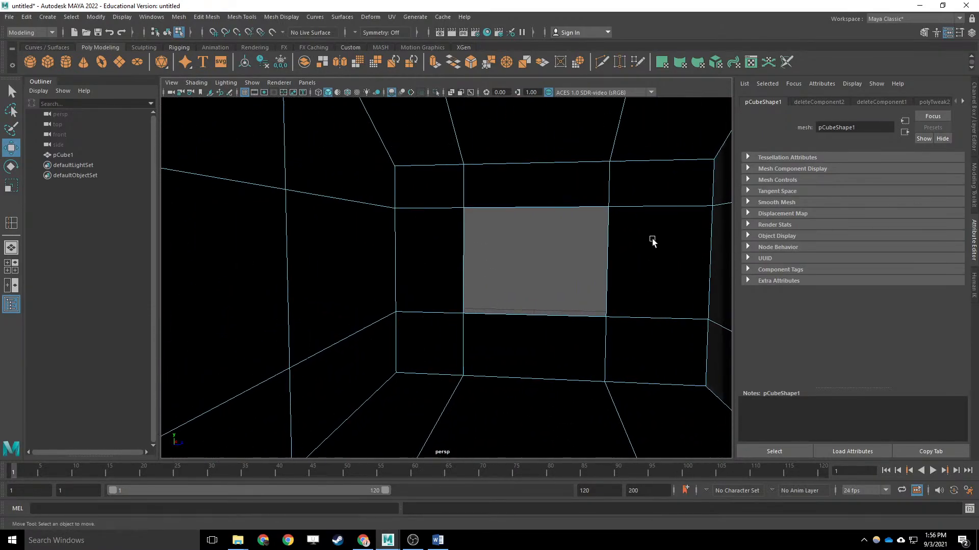
{"action": "left_click_drag", "start_coordinate": [652, 240], "coordinate": [590, 237], "text": "alt"}
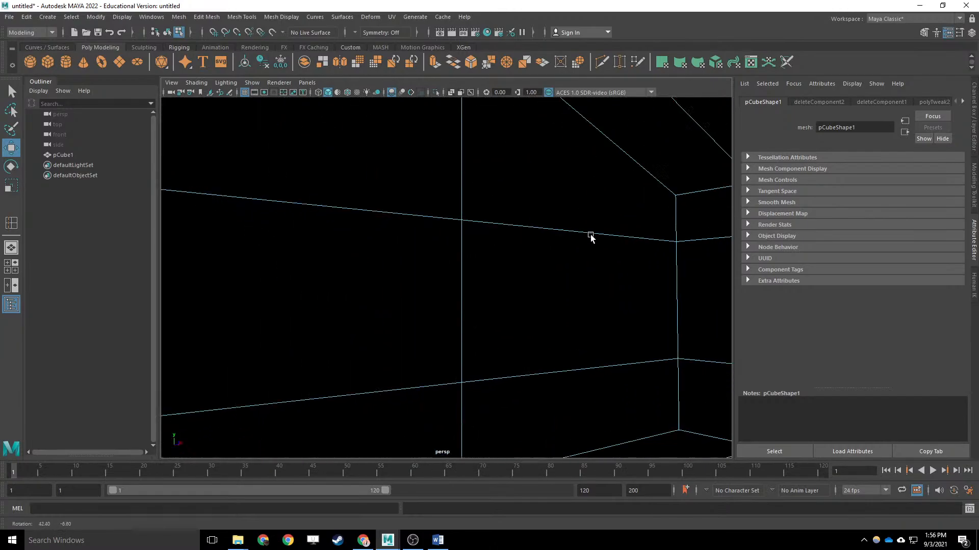
{"action": "right_click_drag", "start_coordinate": [590, 237], "coordinate": [610, 247], "text": "alt"}
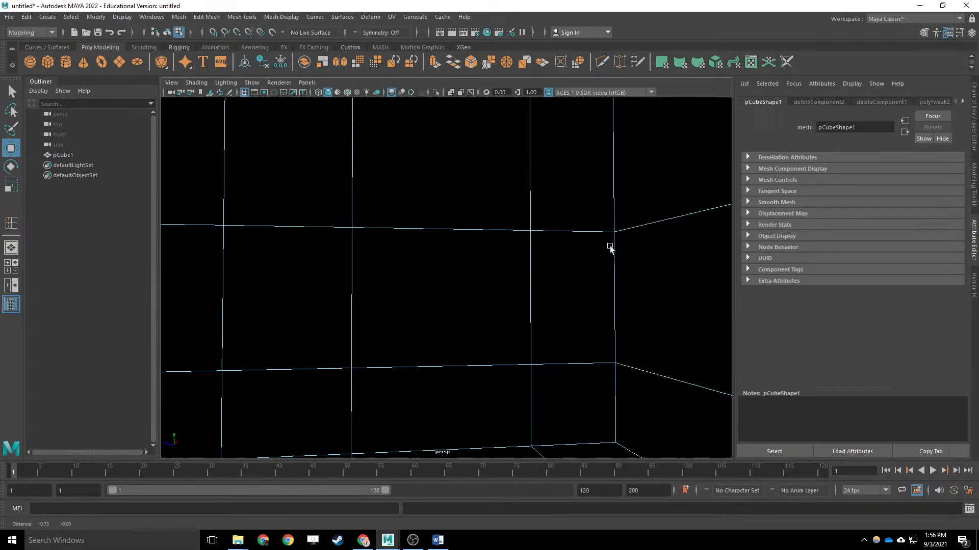
{"action": "middle_click_drag", "start_coordinate": [610, 247], "coordinate": [781, 239], "text": "alt"}
{"action": "scroll", "coordinate": [485, 275], "scroll_direction": "down", "scroll_amount": 8}
{"action": "left_click_drag", "start_coordinate": [440, 271], "coordinate": [482, 284], "text": "alt"}
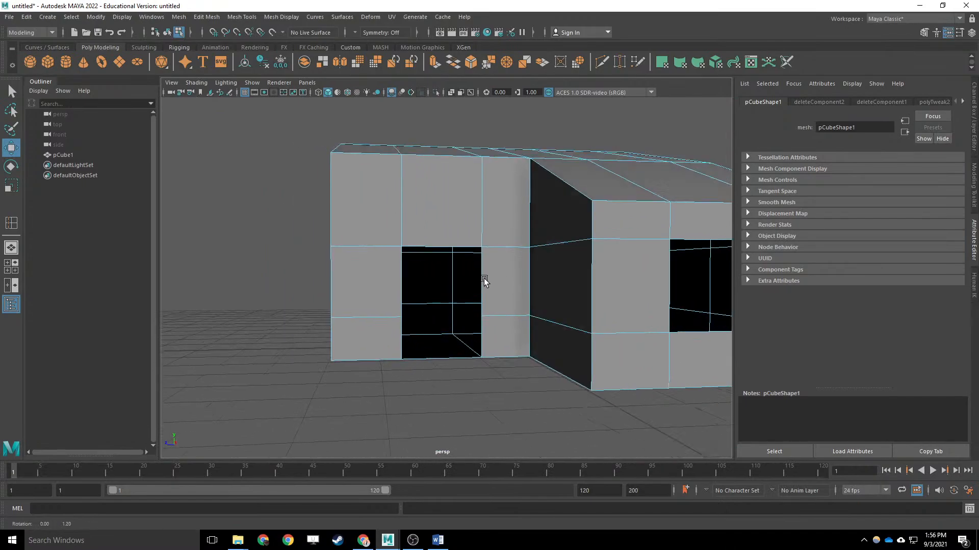
{"action": "middle_click_drag", "start_coordinate": [481, 270], "coordinate": [422, 275], "text": "alt"}
{"action": "left_click_drag", "start_coordinate": [421, 275], "coordinate": [435, 277], "text": "alt"}
{"action": "middle_click_drag", "start_coordinate": [443, 276], "coordinate": [442, 222], "text": "alt"}
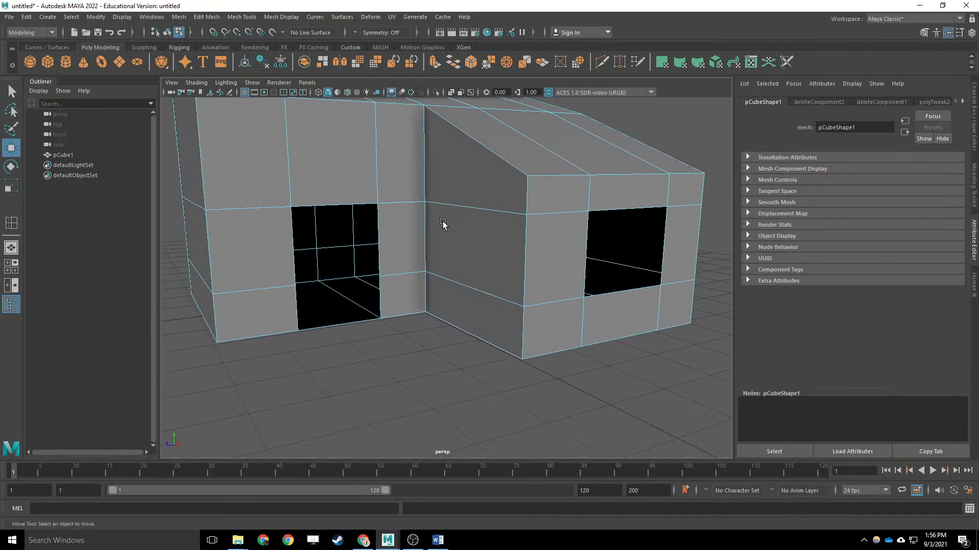
{"action": "left_click_drag", "start_coordinate": [558, 229], "coordinate": [540, 275], "text": "alt"}
{"action": "scroll", "coordinate": [487, 289], "scroll_direction": "down", "scroll_amount": 3}
{"action": "middle_click_drag", "start_coordinate": [462, 290], "coordinate": [476, 290], "text": "alt"}
{"action": "left_click_drag", "start_coordinate": [476, 290], "coordinate": [486, 287], "text": "alt"}
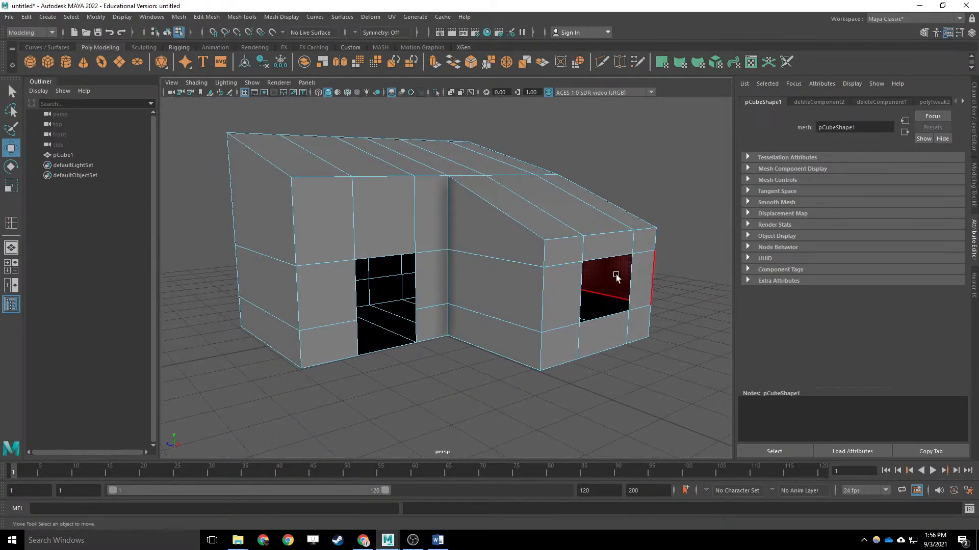
{"action": "mouse_move", "coordinate": [615, 276]}
{"action": "left_mouse_down", "text": "alt"}
{"action": "mouse_move", "coordinate": [583, 260]}
{"action": "mouse_move", "coordinate": [612, 271]}
{"action": "left_mouse_up", "text": "alt"}
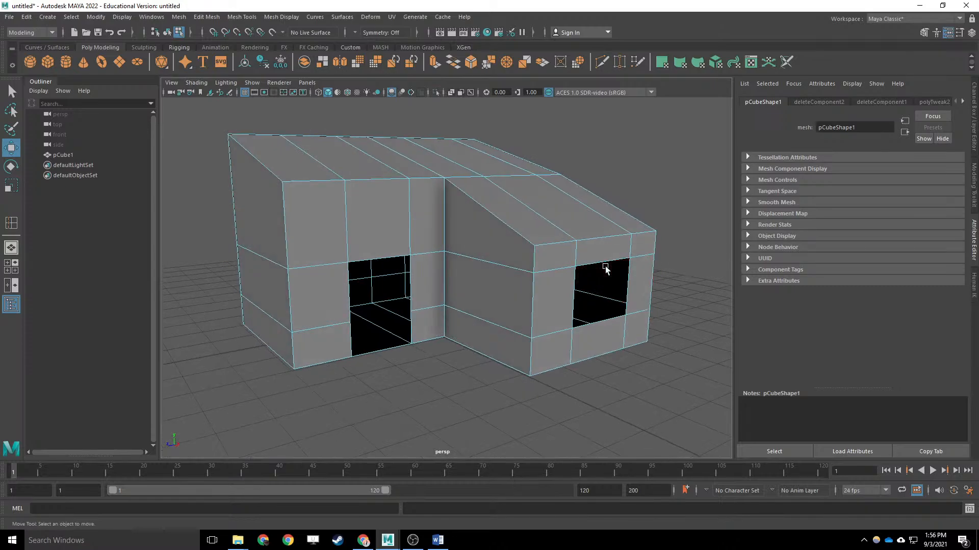
{"action": "scroll", "coordinate": [566, 279], "scroll_direction": "up", "scroll_amount": 5}
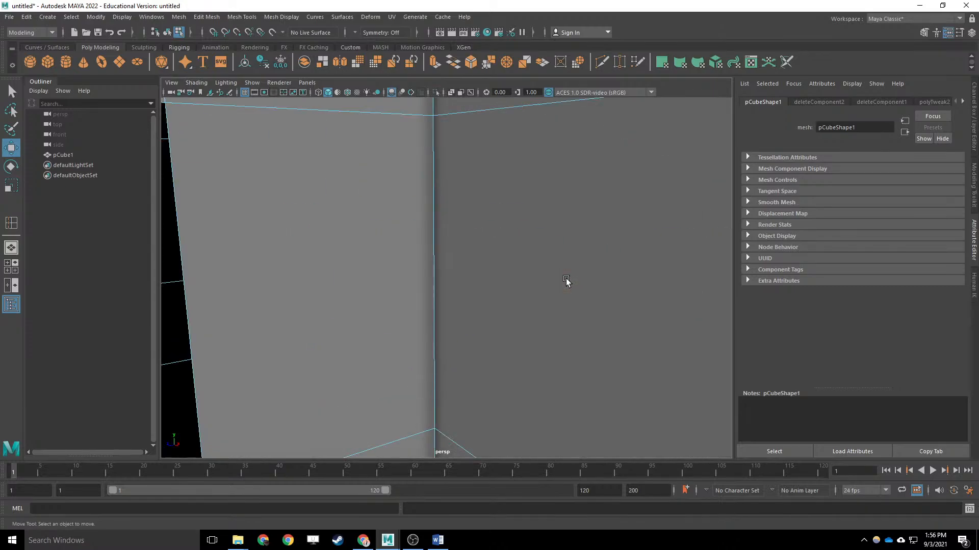
{"action": "middle_click_drag", "start_coordinate": [566, 279], "coordinate": [356, 297], "text": "alt"}
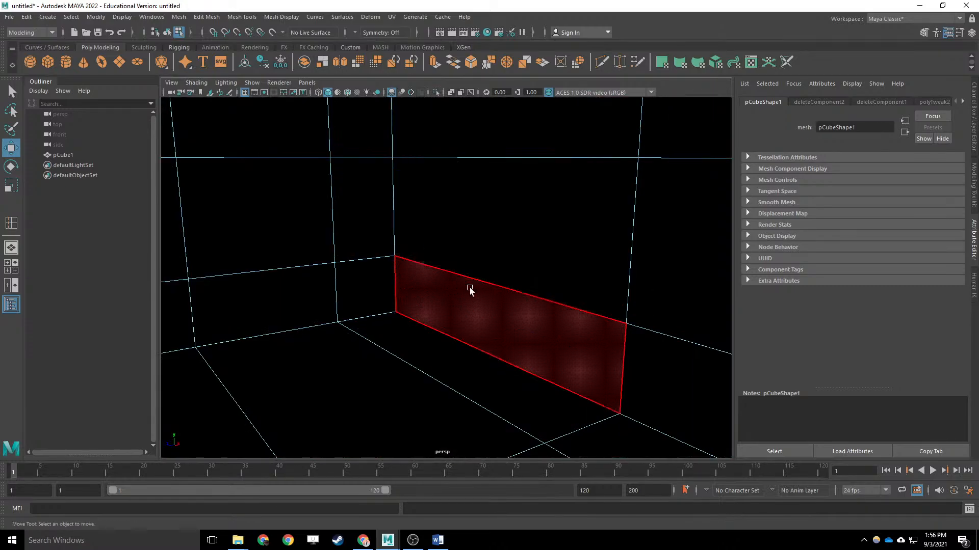
{"action": "scroll", "coordinate": [458, 270], "scroll_direction": "down", "scroll_amount": 5}
{"action": "scroll", "coordinate": [418, 295], "scroll_direction": "down", "scroll_amount": 3}
{"action": "middle_click_drag", "start_coordinate": [418, 295], "coordinate": [532, 256], "text": "alt"}
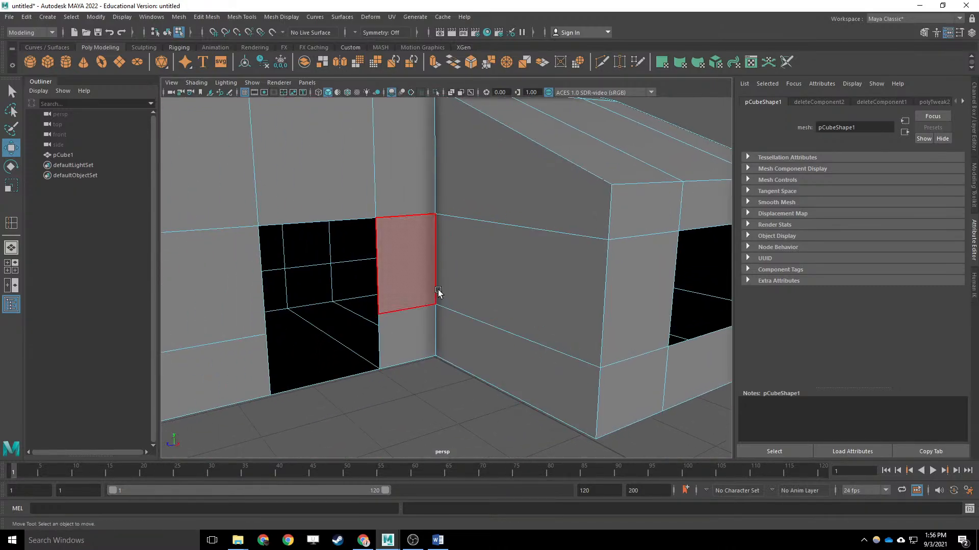
{"action": "left_click_drag", "start_coordinate": [436, 289], "coordinate": [505, 304], "text": "alt"}
{"action": "scroll", "coordinate": [478, 285], "scroll_direction": "up", "scroll_amount": 3}
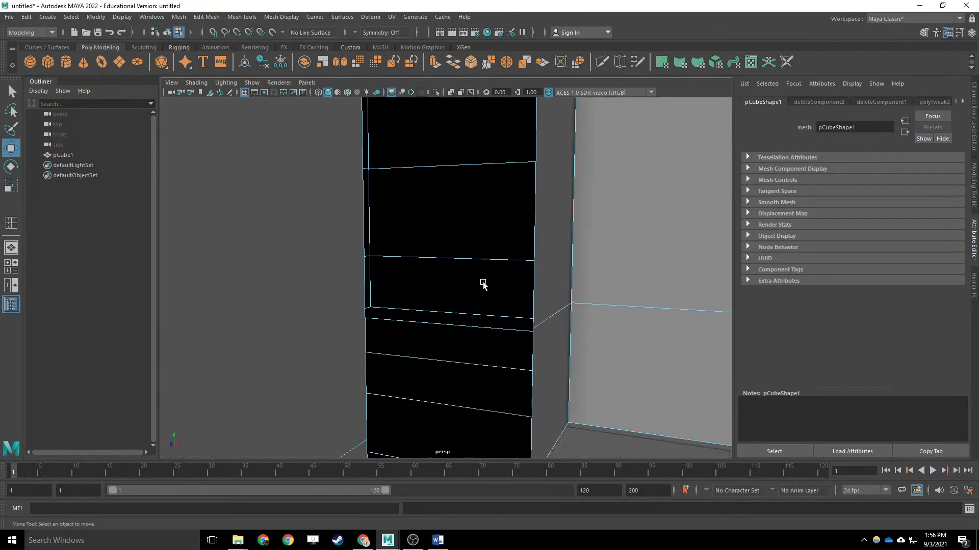
{"action": "scroll", "coordinate": [482, 284], "scroll_direction": "down", "scroll_amount": 6}
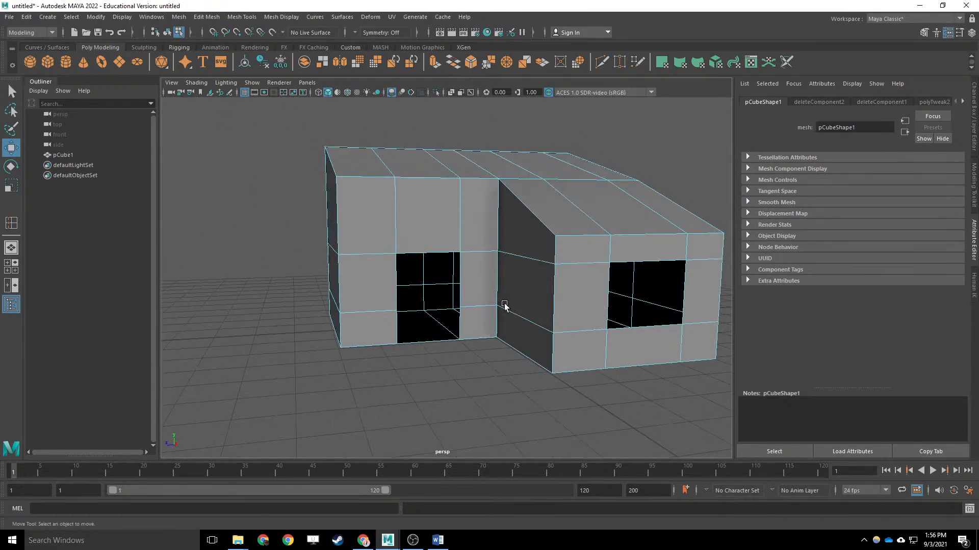
{"action": "scroll", "coordinate": [505, 305], "scroll_direction": "down", "scroll_amount": 2}
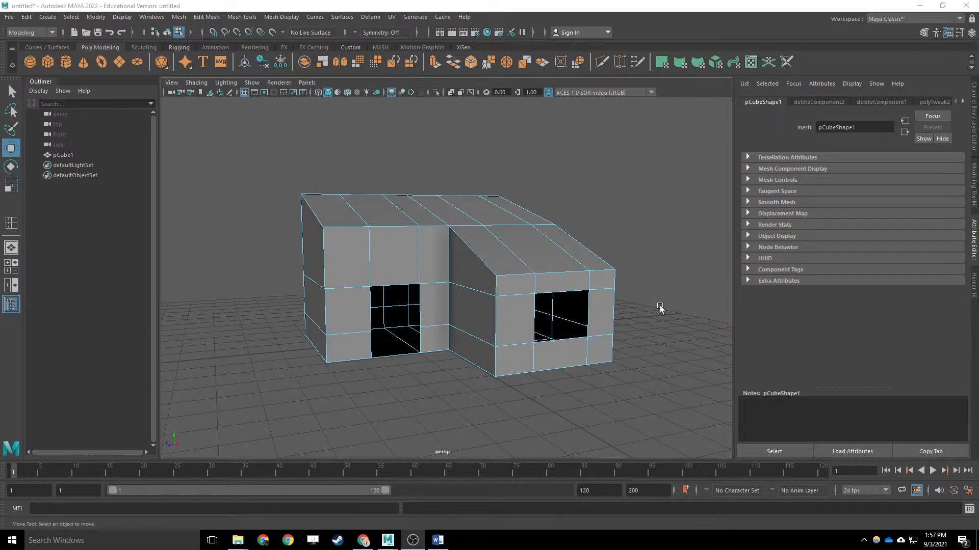
{"action": "left_click_drag", "start_coordinate": [659, 305], "coordinate": [564, 313], "text": "alt"}
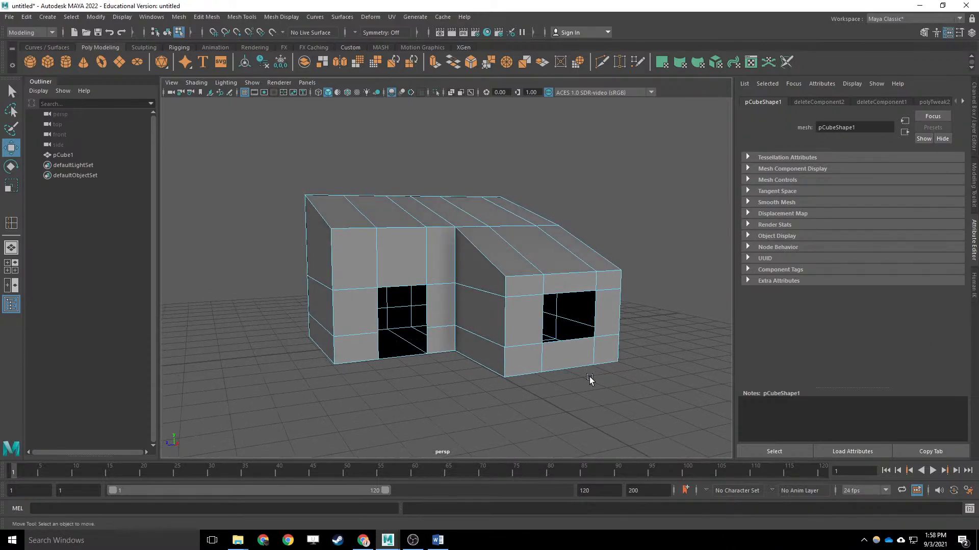
Return to object mode with the whole building selected, try moving it sideways, and undo that move.
{"action": "right_click_drag", "start_coordinate": [518, 218], "coordinate": [550, 206]}
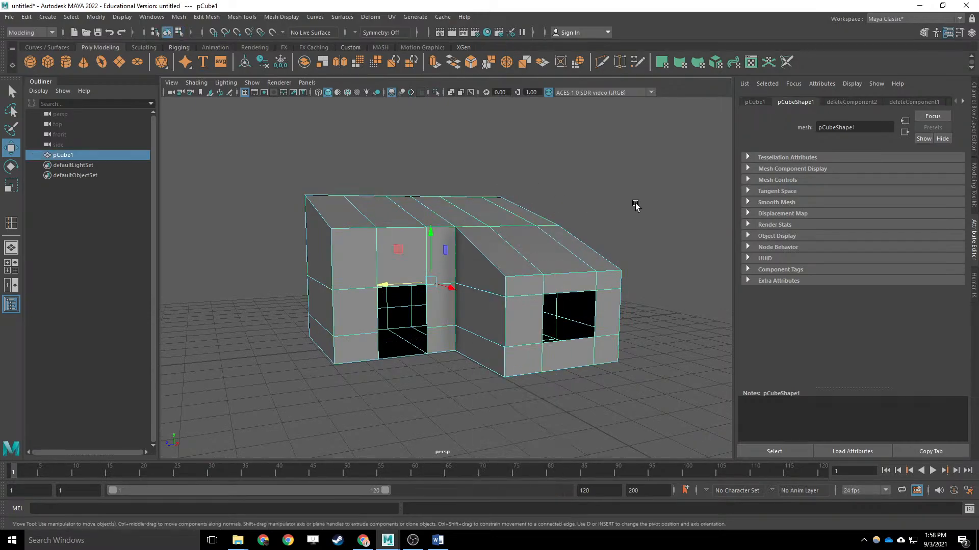
{"action": "left_click_drag", "start_coordinate": [382, 285], "coordinate": [393, 286]}
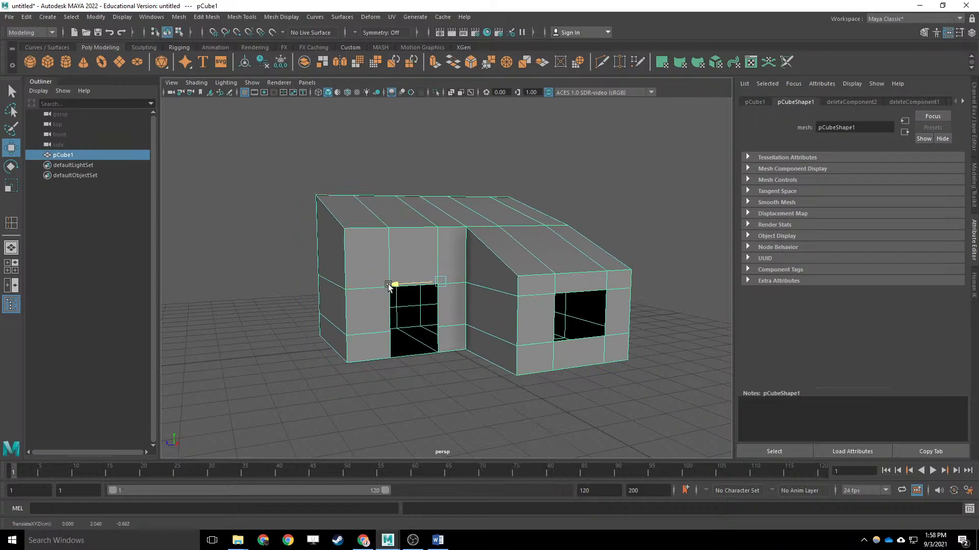
{"action": "key", "text": "ctrl+z"}
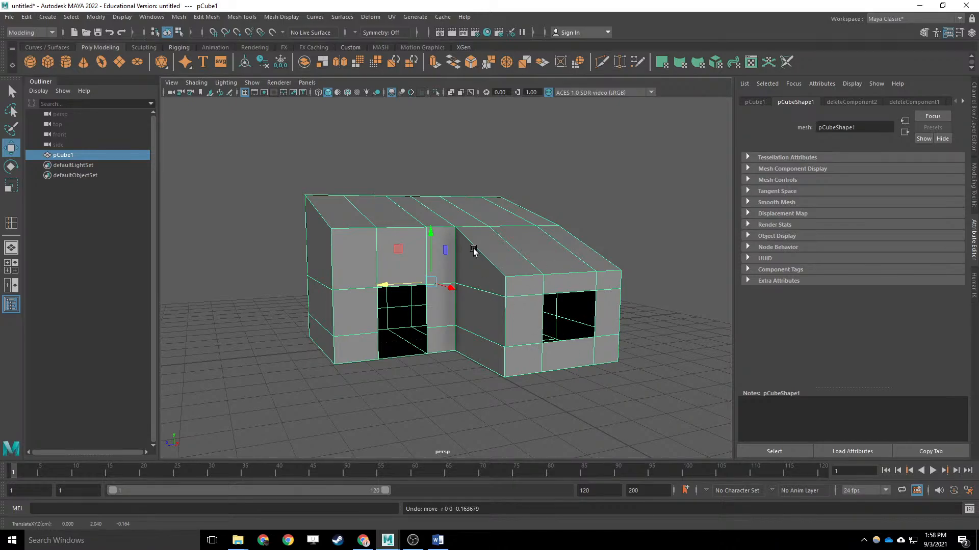
Extrude all faces of the building with a Local Translate Z of 0.1 to give the walls thickness.
{"action": "left_click_drag", "start_coordinate": [491, 311], "coordinate": [495, 309], "text": "alt"}
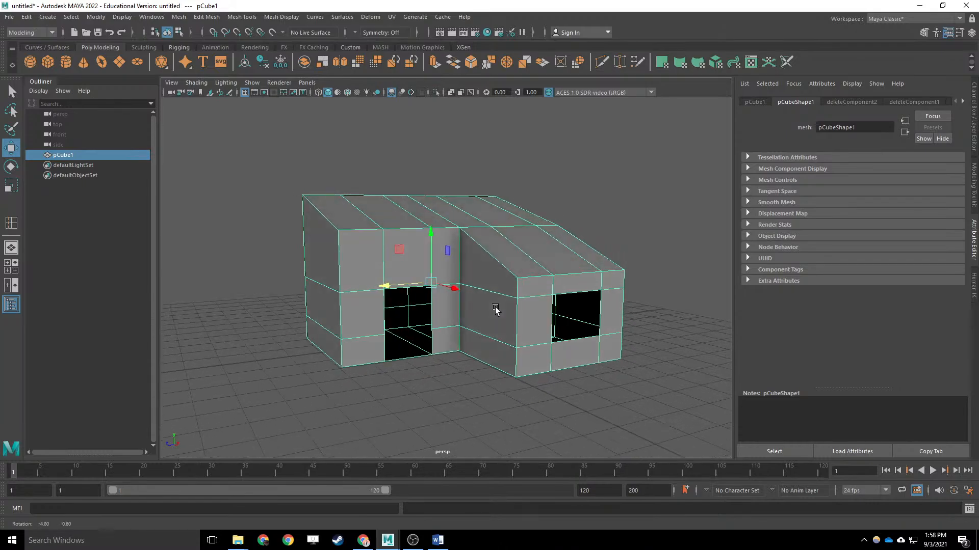
{"action": "key", "text": "ctrl+e"}
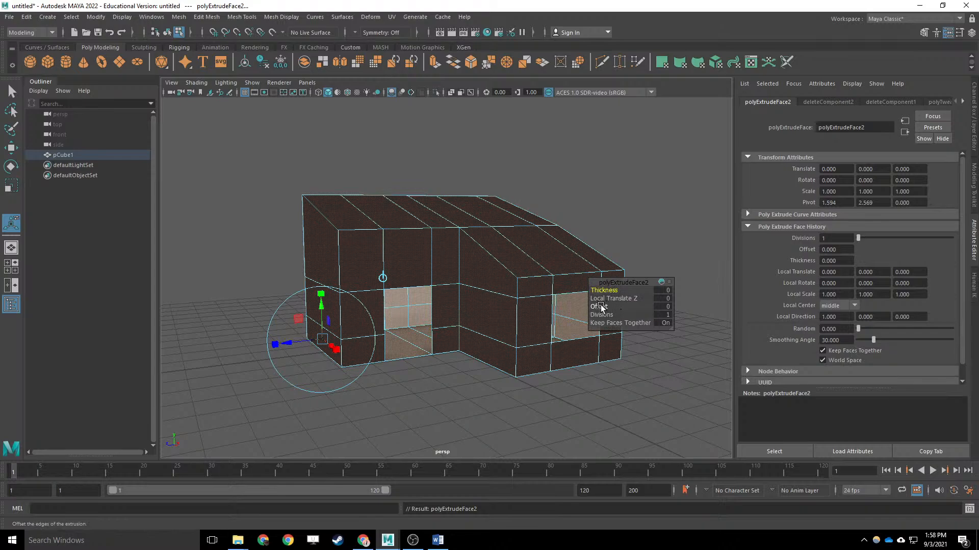
{"action": "left_click_drag", "start_coordinate": [610, 298], "coordinate": [615, 298]}
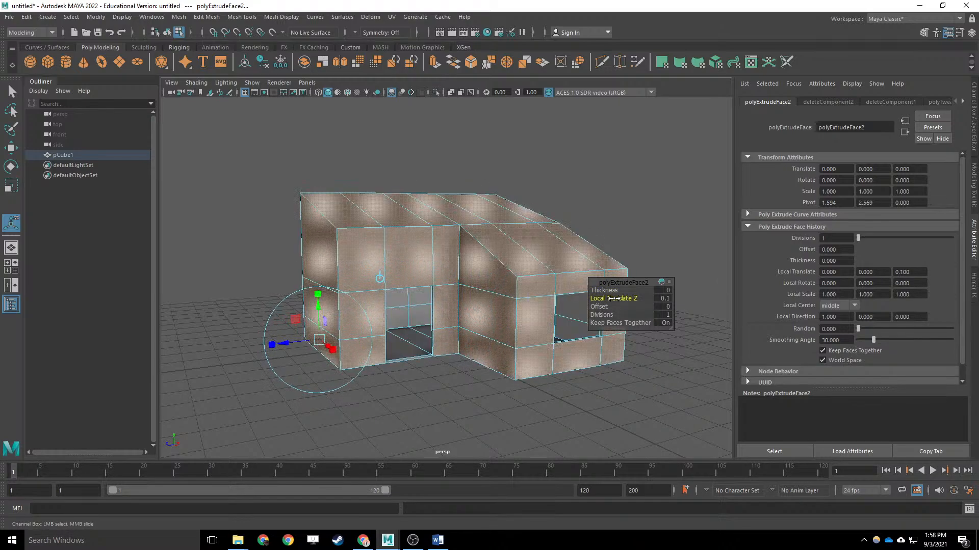
{"action": "left_click_drag", "start_coordinate": [524, 310], "coordinate": [519, 330], "text": "alt"}
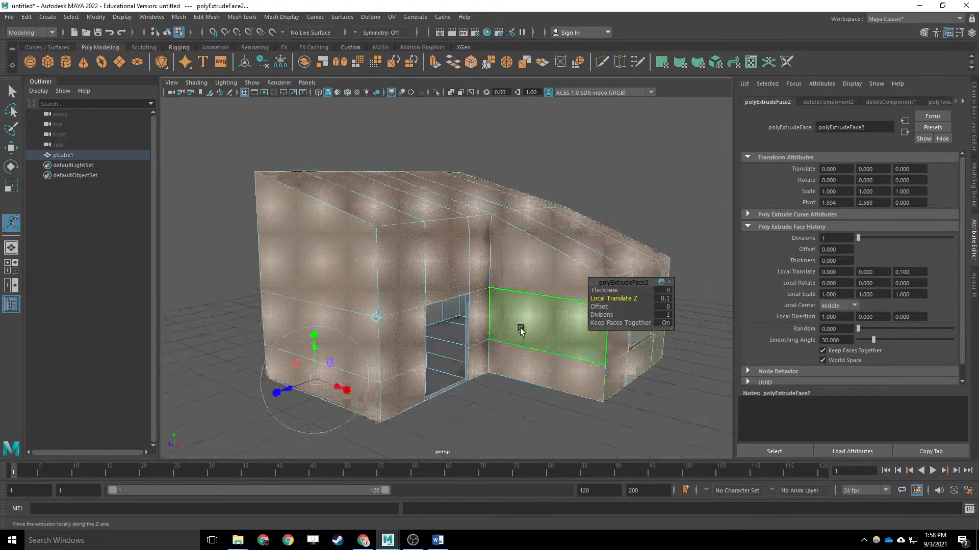
Examine the thickened walls around the doorway and window from several angles, and return the building to object mode.
{"action": "scroll", "coordinate": [520, 331], "scroll_direction": "up", "scroll_amount": 5}
{"action": "middle_click_drag", "start_coordinate": [520, 354], "coordinate": [503, 244], "text": "alt"}
{"action": "left_click_drag", "start_coordinate": [502, 244], "coordinate": [418, 275], "text": "alt"}
{"action": "left_click_drag", "start_coordinate": [374, 271], "coordinate": [40, 267], "text": "alt"}
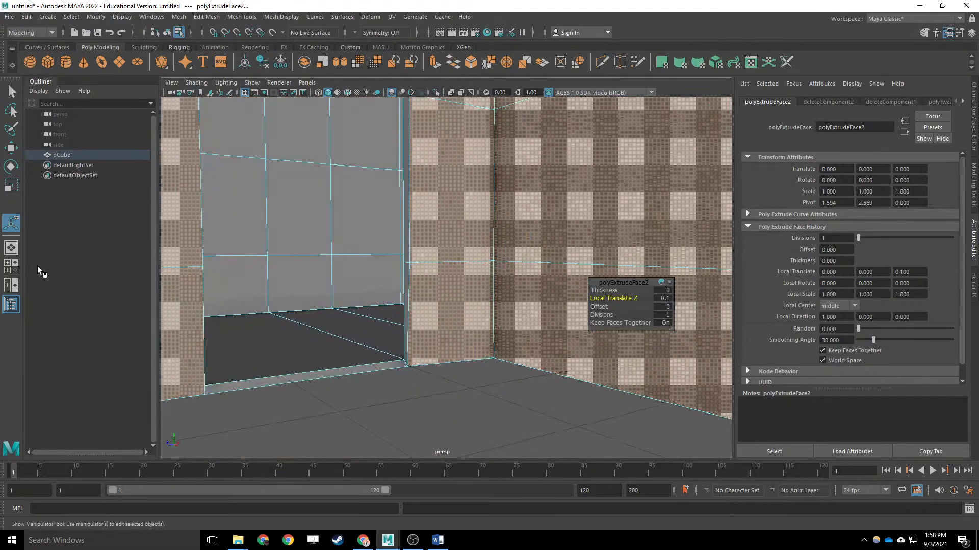
{"action": "left_click_drag", "start_coordinate": [397, 290], "coordinate": [487, 291], "text": "alt"}
{"action": "middle_click_drag", "start_coordinate": [487, 291], "coordinate": [467, 314], "text": "alt"}
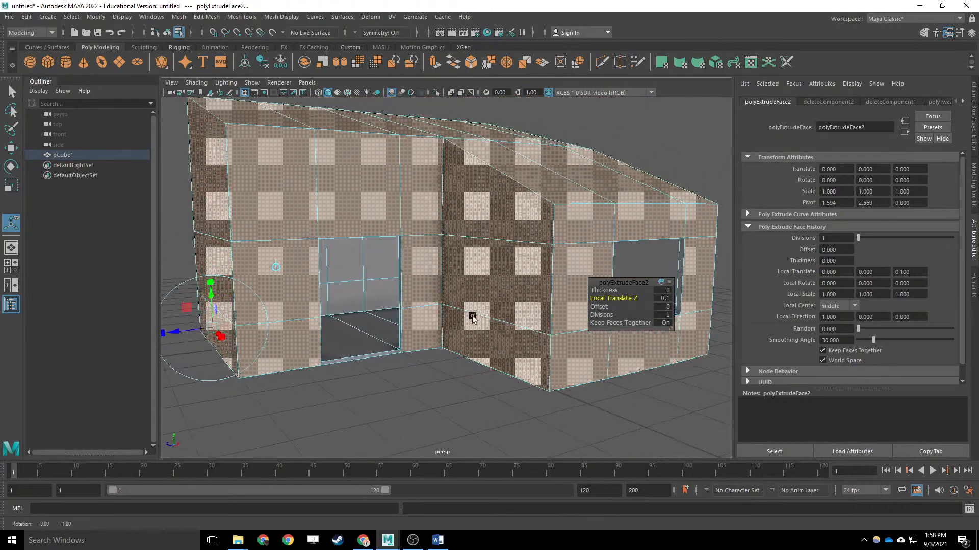
{"action": "left_click_drag", "start_coordinate": [505, 275], "coordinate": [467, 260], "text": "alt"}
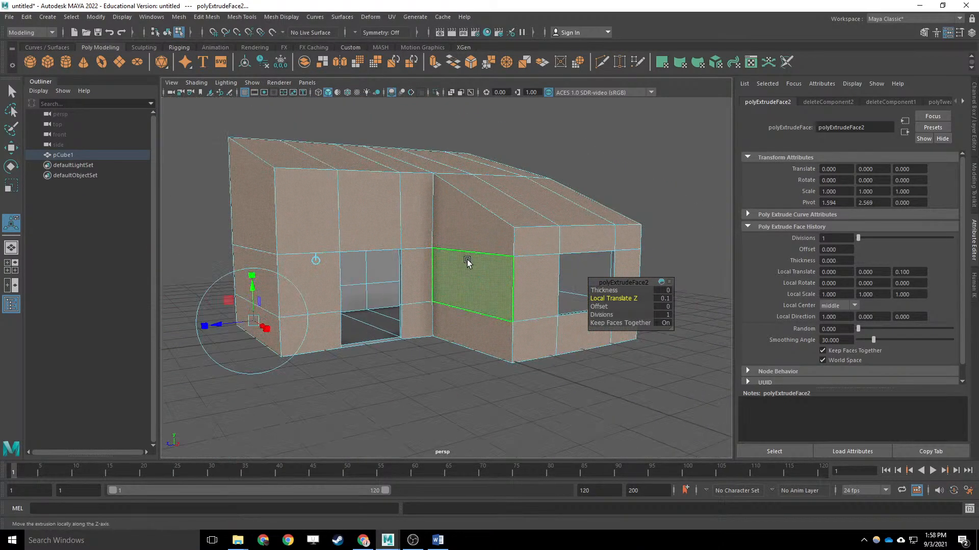
{"action": "left_click", "coordinate": [659, 167]}
{"action": "right_click_drag", "start_coordinate": [566, 211], "coordinate": [610, 190]}
{"action": "left_click_drag", "start_coordinate": [611, 190], "coordinate": [509, 268], "text": "alt"}
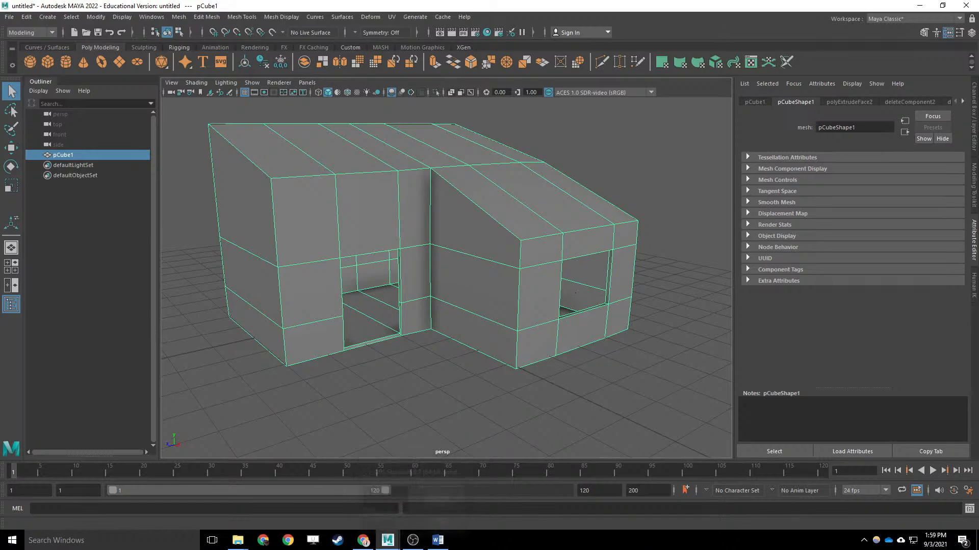
{"action": "left_click", "coordinate": [412, 540]}
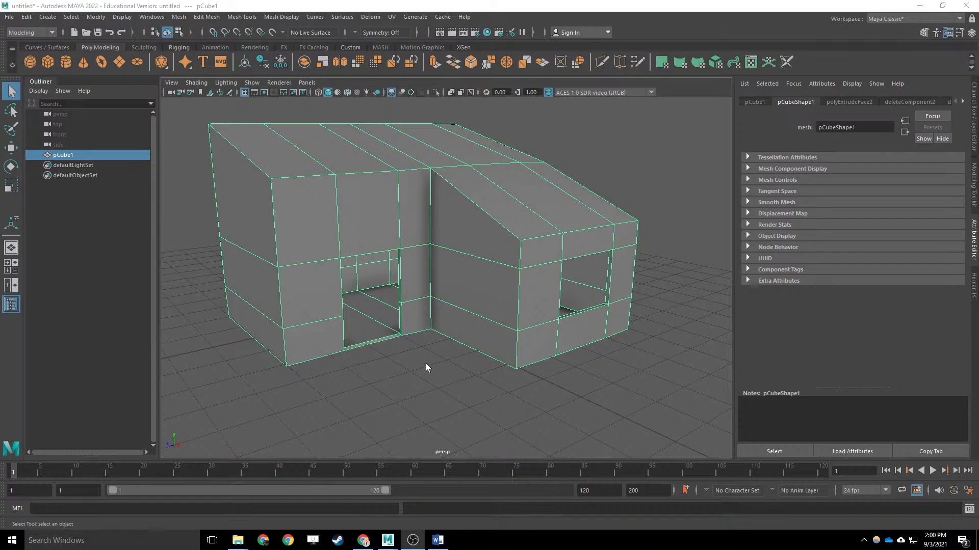
Undo back through the wall extrusion and the doorway deletion, and delete the two doorway faces of the recessed front wall again.
{"action": "key", "text": "ctrl+z"}
{"action": "key", "text": "ctrl+z"}
{"action": "key", "text": "ctrl+z"}
{"action": "key", "text": "ctrl+z"}
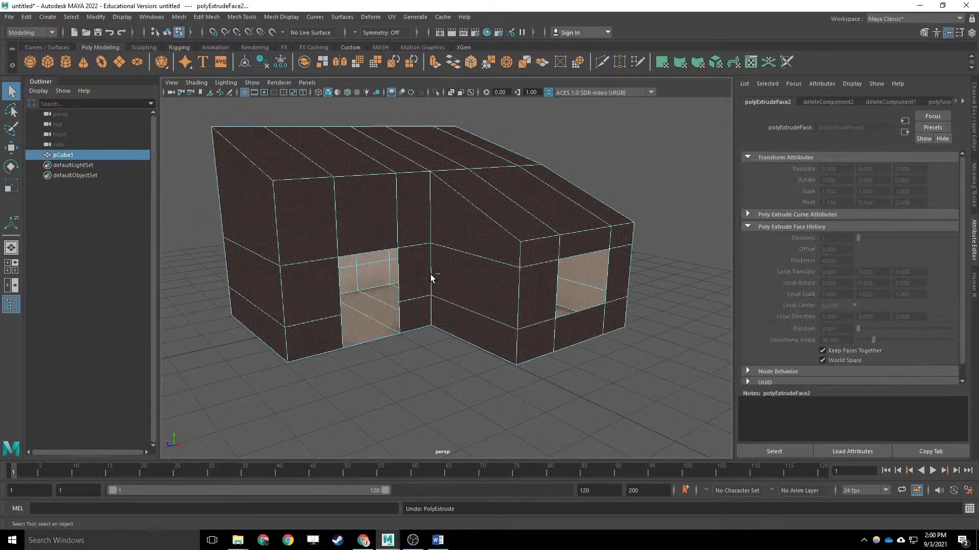
{"action": "key", "text": "ctrl+z"}
{"action": "key", "text": "ctrl+z"}
{"action": "right_click", "coordinate": [431, 259]}
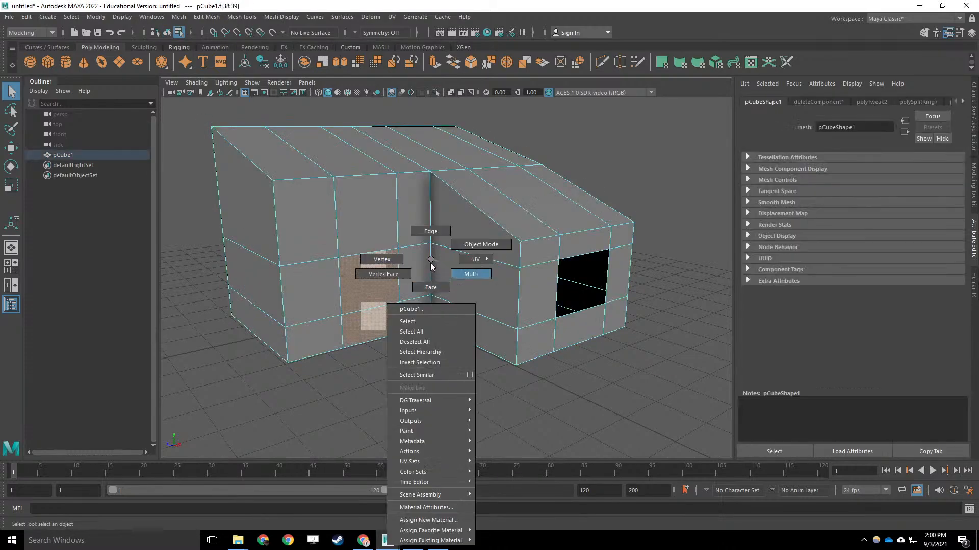
{"action": "key", "text": "Delete"}
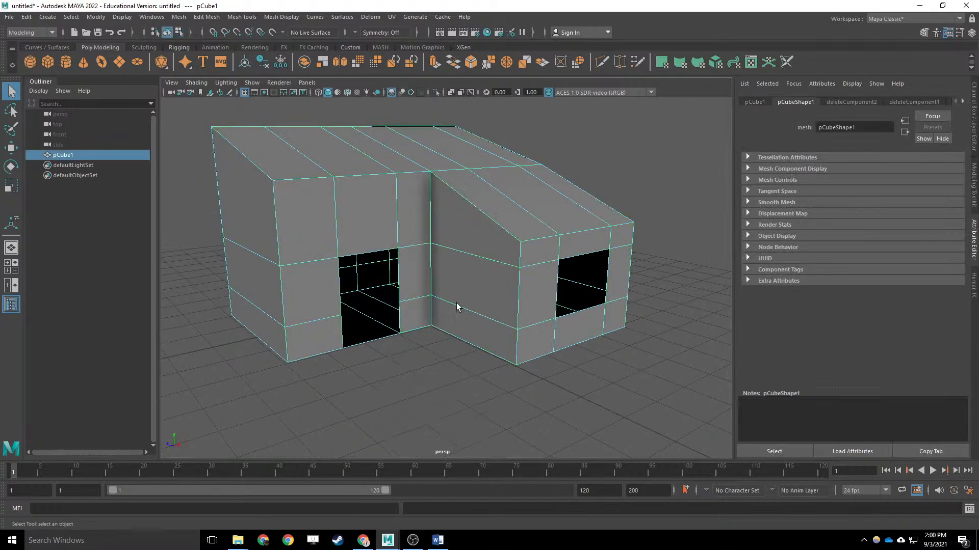
Extrude all faces of the building outward by about 0.05 in Local Translate Z to thicken the walls.
{"action": "key", "text": "ctrl+e"}
{"action": "left_click_drag", "start_coordinate": [217, 325], "coordinate": [170, 345]}
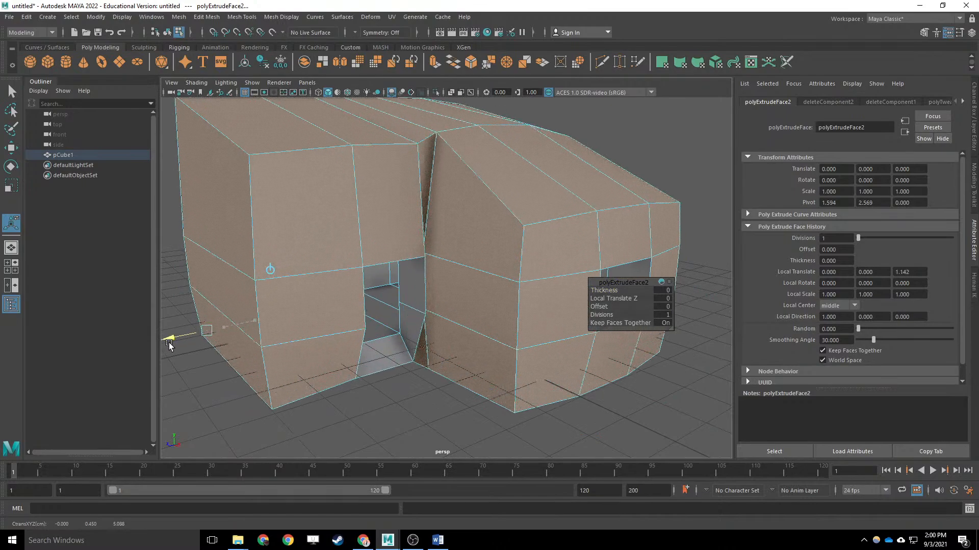
{"action": "key", "text": "ctrl+z"}
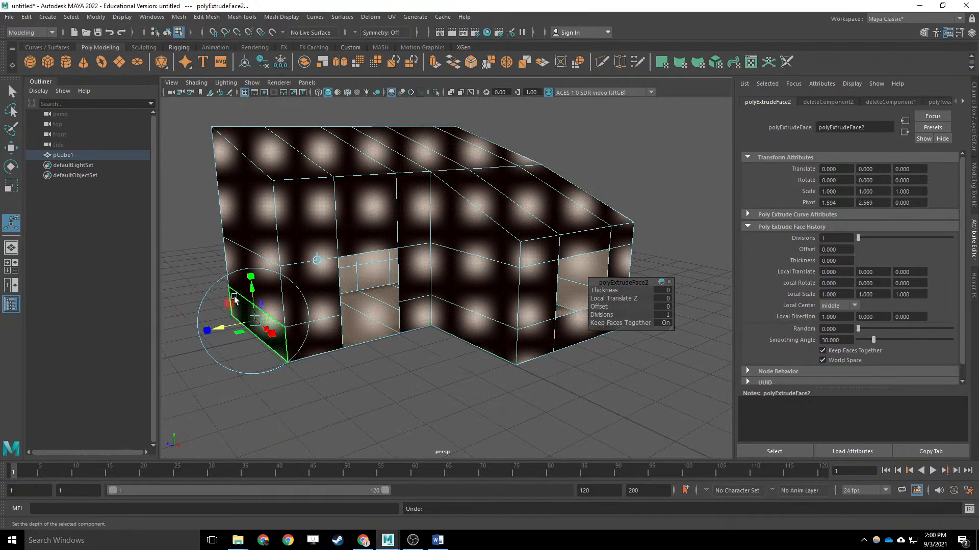
{"action": "left_click_drag", "start_coordinate": [225, 327], "coordinate": [228, 326]}
{"action": "key", "text": "q"}
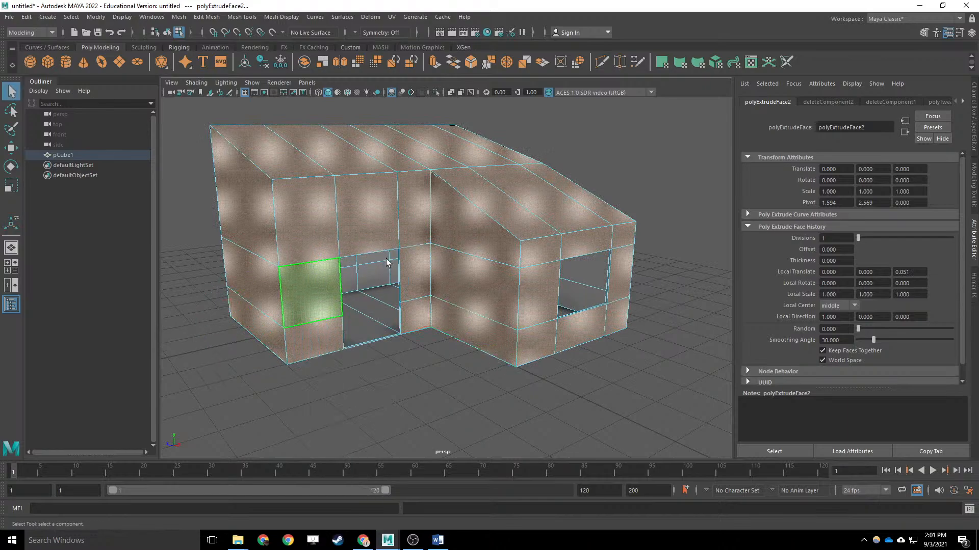
Return the building to object mode and check its wall thickness at the door and window openings.
{"action": "left_click_drag", "start_coordinate": [387, 261], "coordinate": [400, 356], "text": "alt"}
{"action": "right_click_drag", "start_coordinate": [429, 284], "coordinate": [467, 245]}
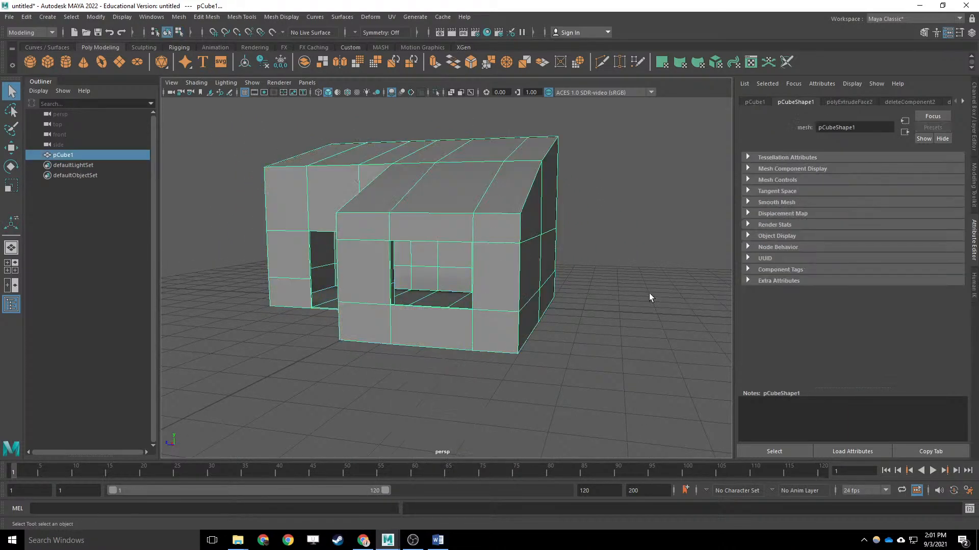
{"action": "left_click", "coordinate": [650, 293]}
{"action": "left_click_drag", "start_coordinate": [372, 273], "coordinate": [463, 307], "text": "alt"}
{"action": "left_click", "coordinate": [552, 337]}
{"action": "left_click_drag", "start_coordinate": [518, 356], "coordinate": [532, 341], "text": "alt"}
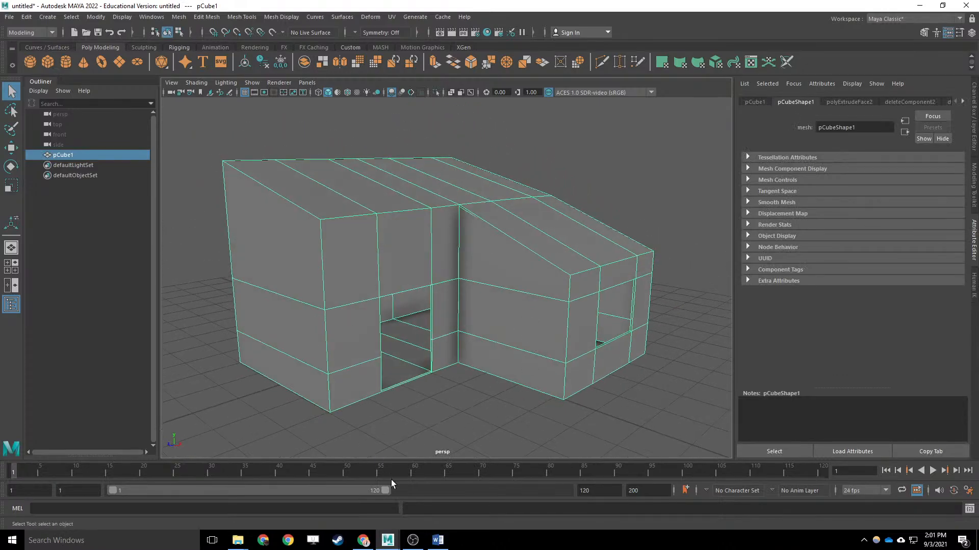
Switch to the finished shanty.mb scene and isolate the building body to examine its base shape.
{"action": "mouse_move", "coordinate": [387, 540]}
{"action": "left_click", "coordinate": [323, 497]}
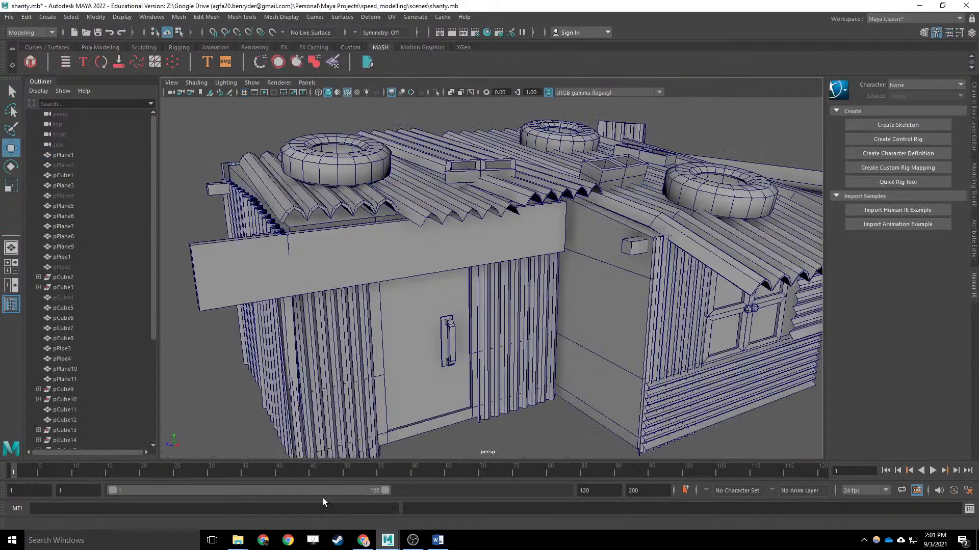
{"action": "left_click", "coordinate": [488, 188]}
{"action": "left_click", "coordinate": [484, 201]}
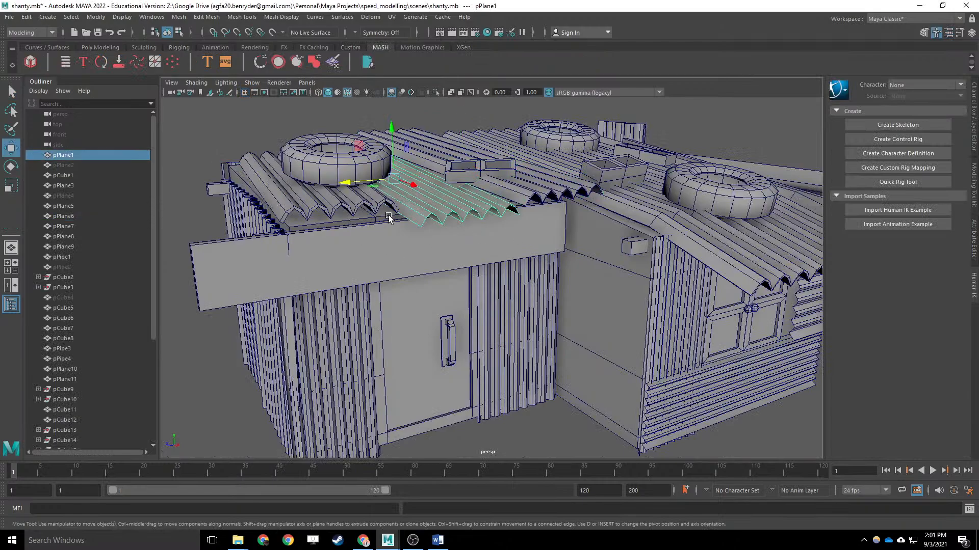
{"action": "left_click", "coordinate": [403, 239]}
{"action": "key", "text": "ctrl+1"}
{"action": "left_click_drag", "start_coordinate": [562, 286], "coordinate": [504, 306], "text": "alt"}
{"action": "left_click_drag", "start_coordinate": [492, 395], "coordinate": [439, 322], "text": "alt"}
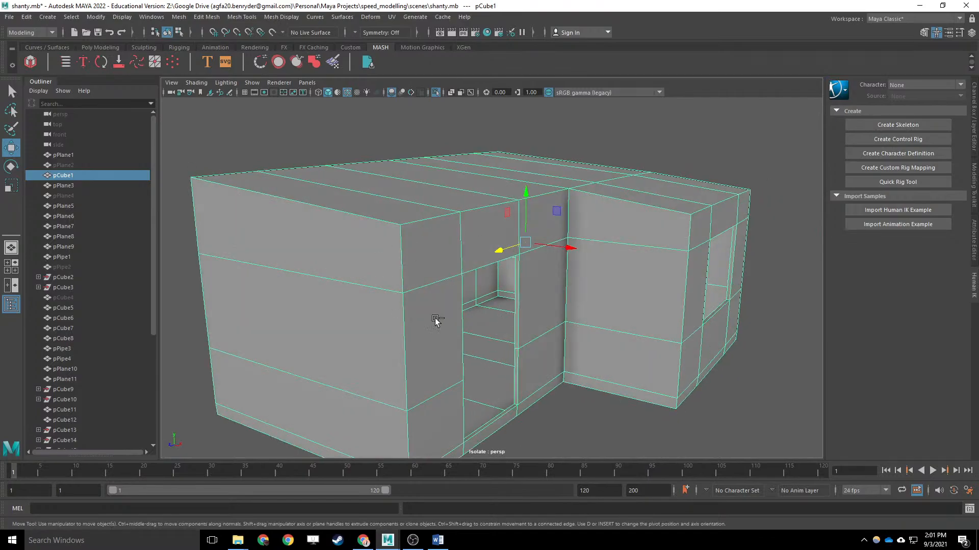
Restore the full shanty view and examine the individual corrugated roof sheets and wall cladding.
{"action": "key", "text": "ctrl+1"}
{"action": "left_click", "coordinate": [510, 198]}
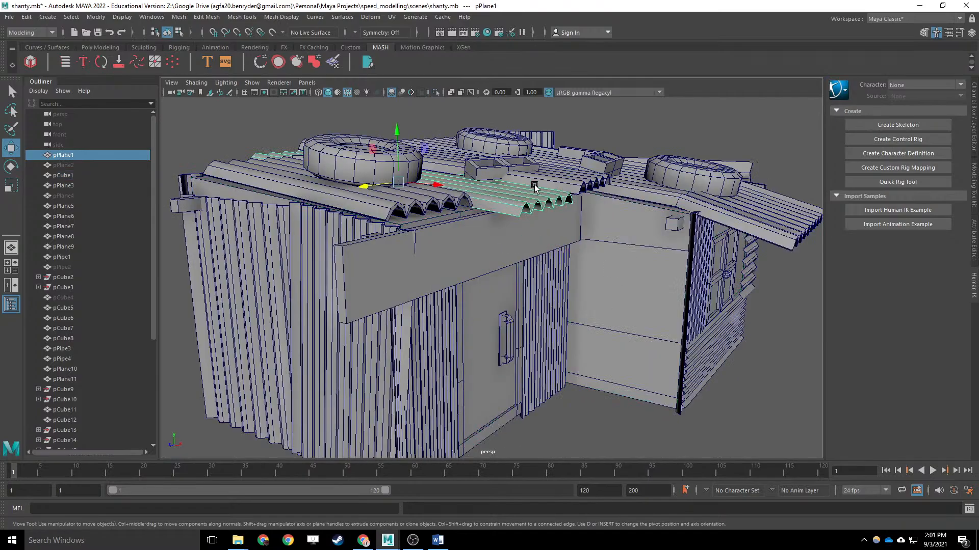
{"action": "left_click", "coordinate": [569, 179]}
{"action": "left_click", "coordinate": [639, 193]}
{"action": "left_click_drag", "start_coordinate": [614, 208], "coordinate": [512, 212], "text": "alt"}
{"action": "left_click", "coordinate": [513, 212]}
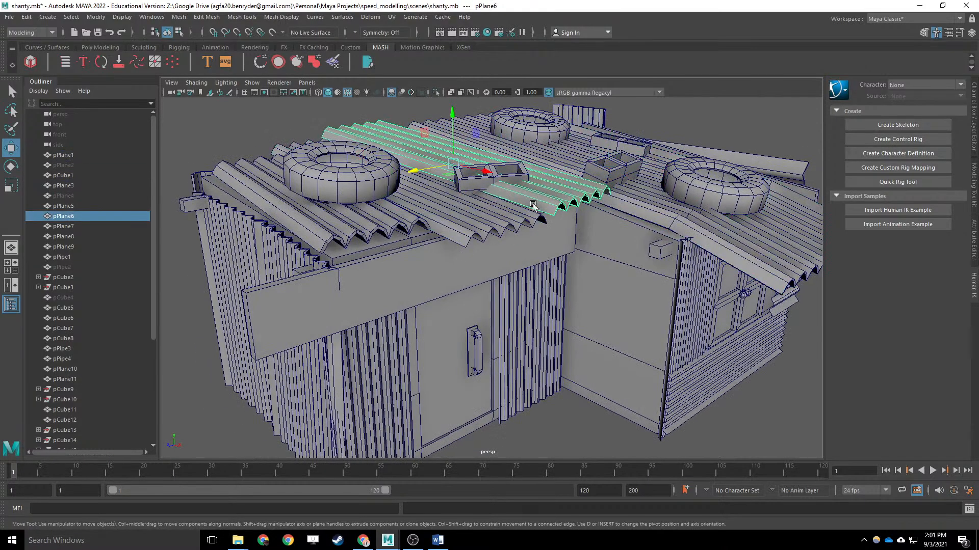
{"action": "left_click", "coordinate": [355, 228]}
{"action": "left_click_drag", "start_coordinate": [357, 261], "coordinate": [537, 287], "text": "alt"}
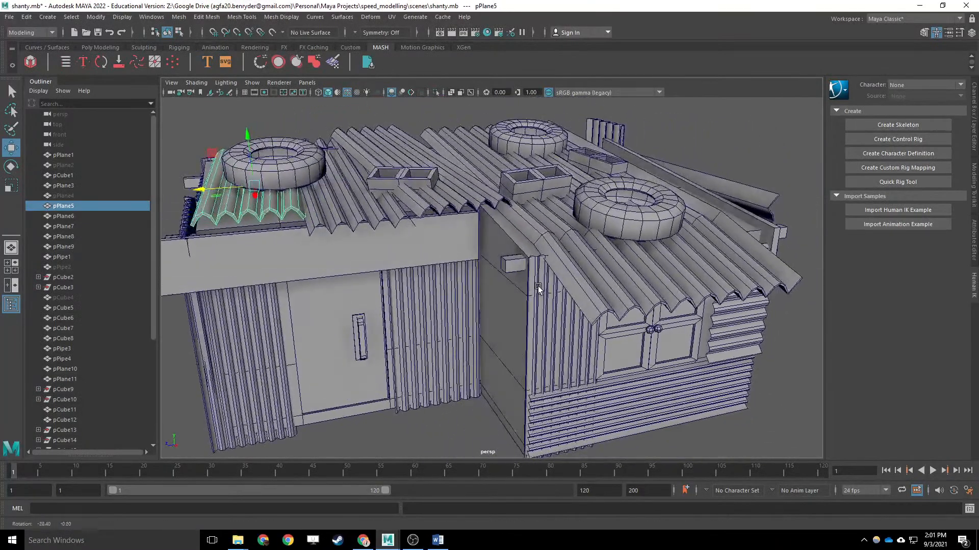
{"action": "middle_click_drag", "start_coordinate": [497, 301], "coordinate": [453, 277], "text": "alt"}
{"action": "left_click_drag", "start_coordinate": [454, 277], "coordinate": [476, 267], "text": "alt"}
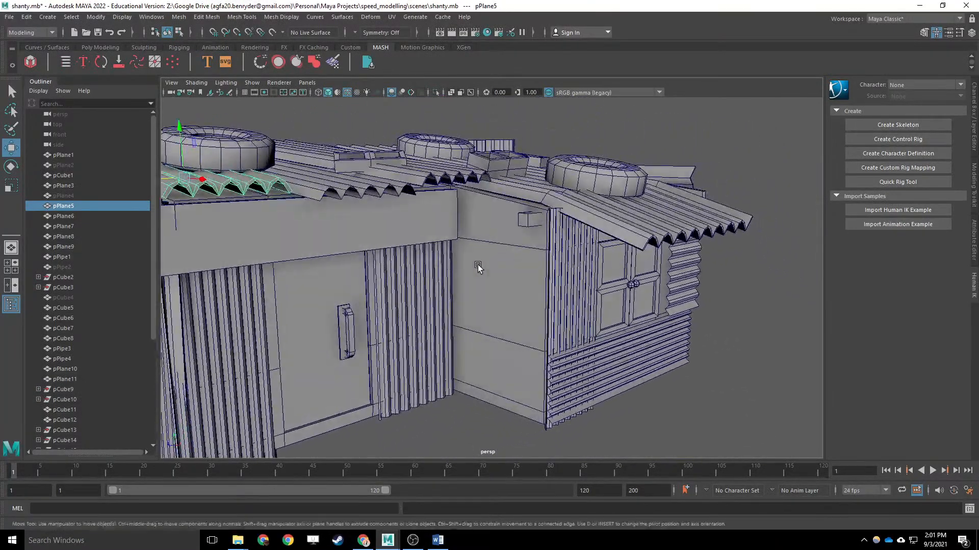
{"action": "left_click_drag", "start_coordinate": [467, 213], "coordinate": [475, 255], "text": "alt"}
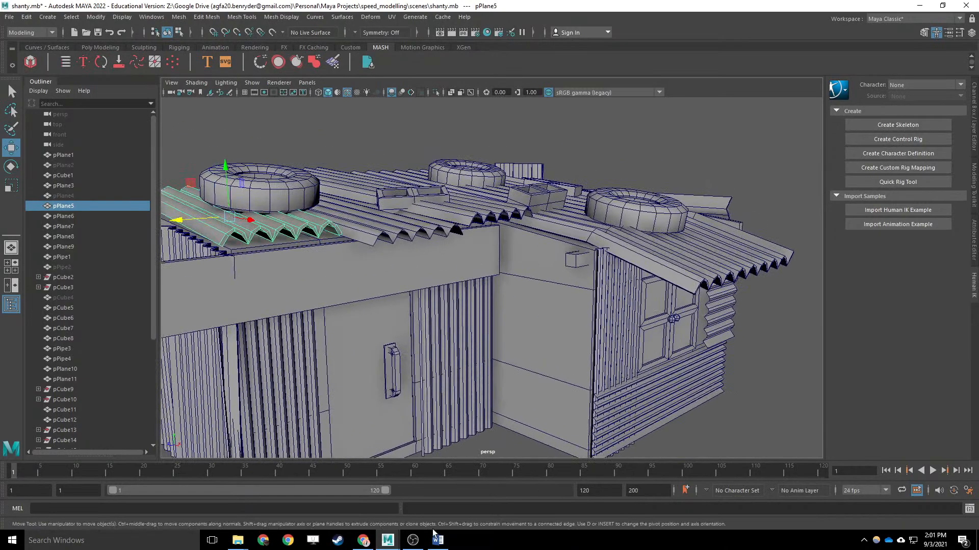
Switch back to the untitled working scene and deselect the building.
{"action": "mouse_move", "coordinate": [388, 540]}
{"action": "left_click", "coordinate": [442, 503]}
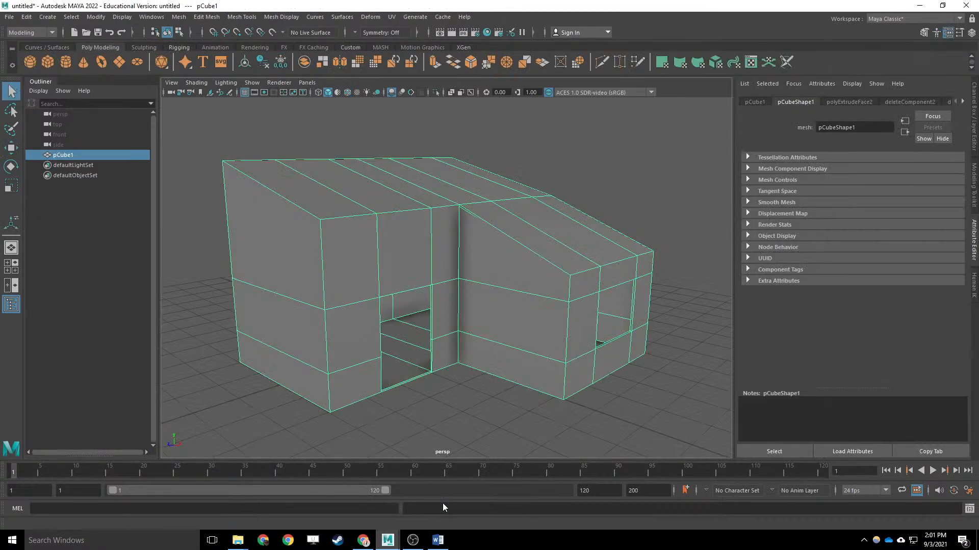
{"action": "left_click", "coordinate": [466, 381]}
{"action": "right_click_drag", "start_coordinate": [466, 381], "coordinate": [463, 356], "text": "alt"}
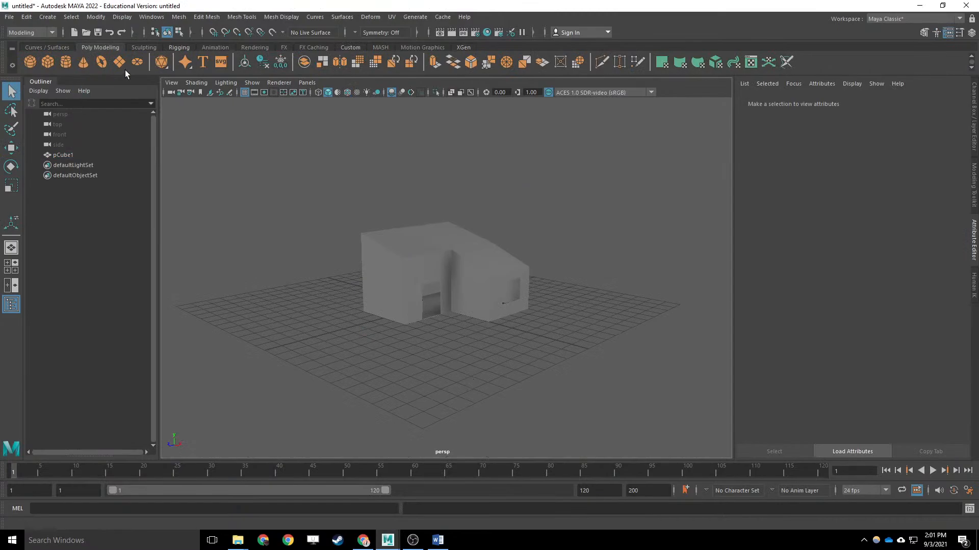
{"action": "left_click", "coordinate": [54, 18]}
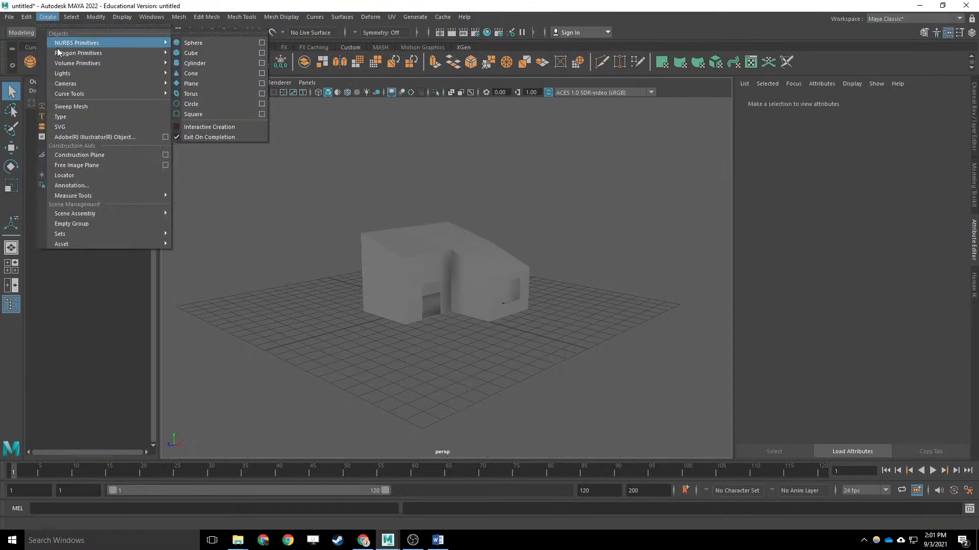
{"action": "mouse_move", "coordinate": [85, 53]}
{"action": "left_click", "coordinate": [219, 101]}
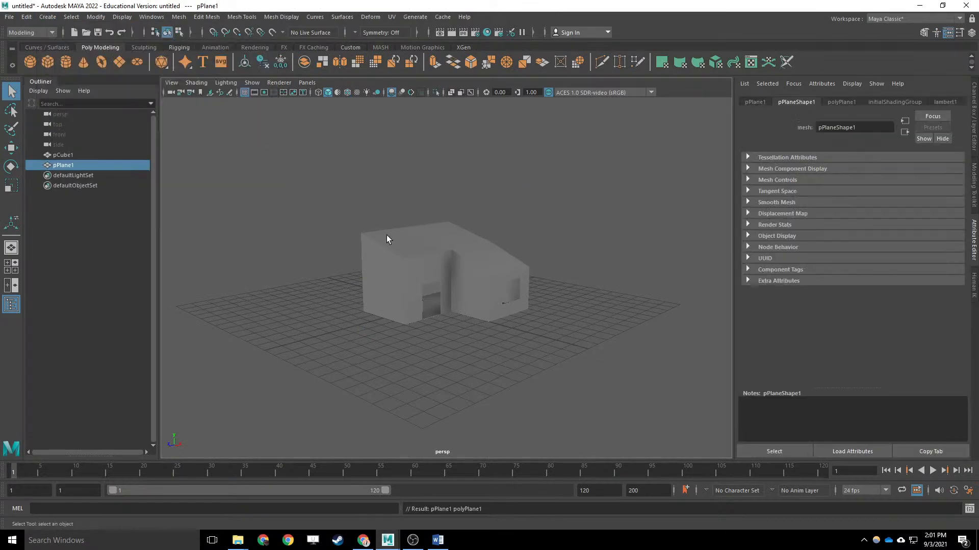
{"action": "key", "text": "w"}
{"action": "left_click_drag", "start_coordinate": [430, 249], "coordinate": [428, 147]}
{"action": "key", "text": "f"}
{"action": "left_click_drag", "start_coordinate": [463, 186], "coordinate": [488, 220], "text": "alt"}
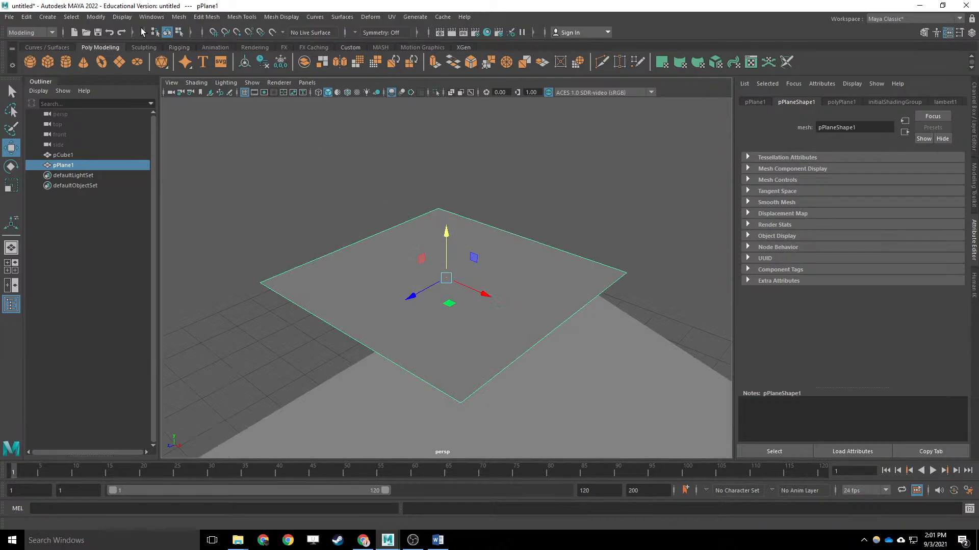
{"action": "key", "text": "Delete"}
Create a polygon plane with 12 width and 12 height divisions and raise it about 8.5 units, above the building's roof.
{"action": "left_click", "coordinate": [47, 17]}
{"action": "mouse_move", "coordinate": [77, 53]}
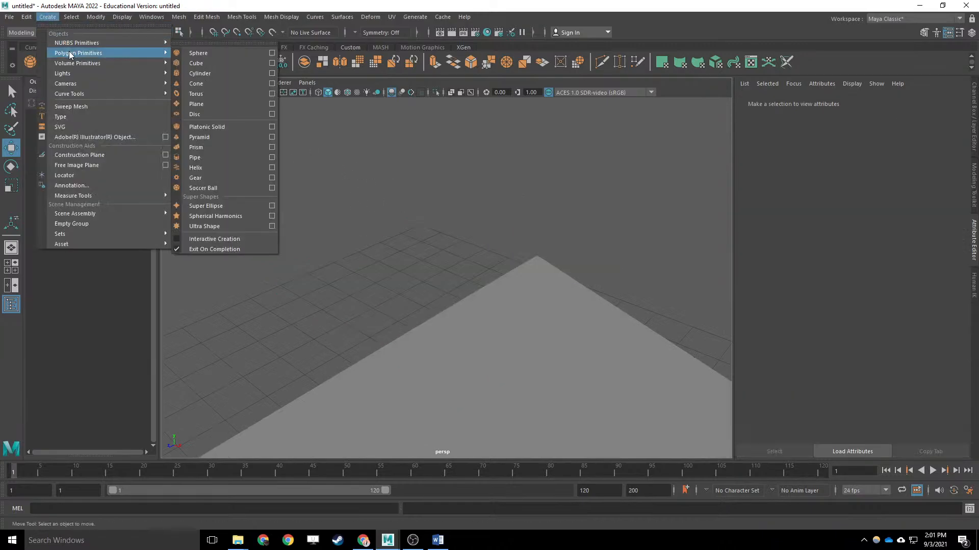
{"action": "left_click", "coordinate": [271, 105]}
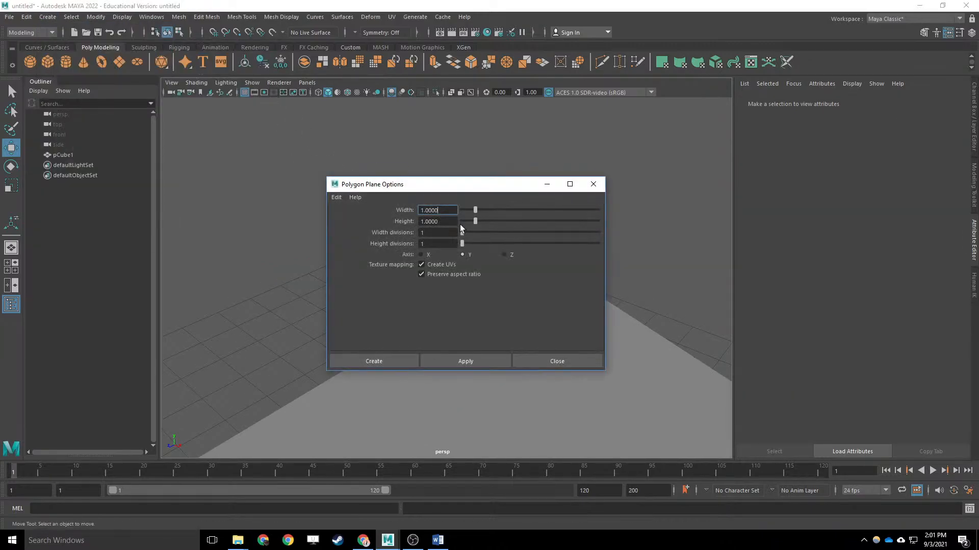
{"action": "left_click", "coordinate": [438, 232]}
{"action": "type", "text": "12"}
{"action": "key", "text": "Tab"}
{"action": "left_click", "coordinate": [465, 361]}
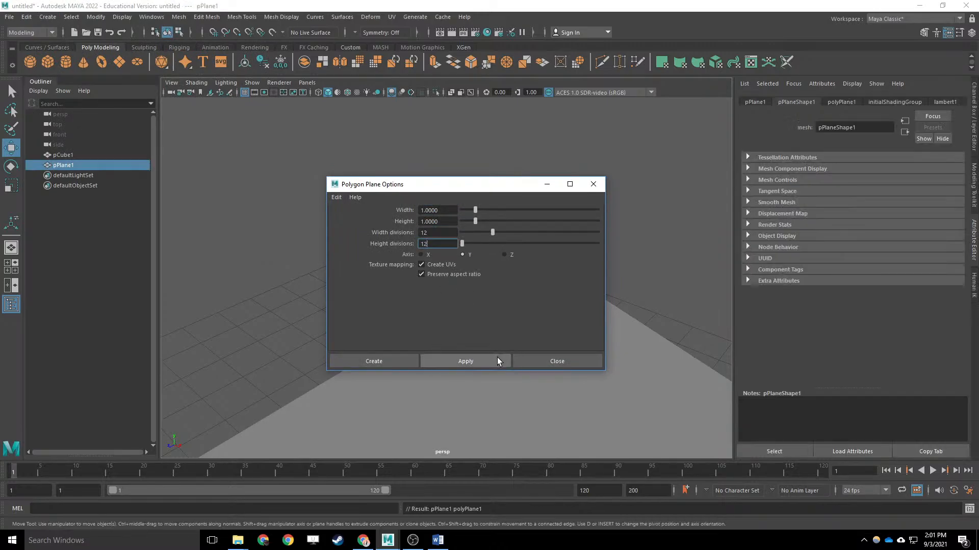
{"action": "left_click", "coordinate": [526, 360]}
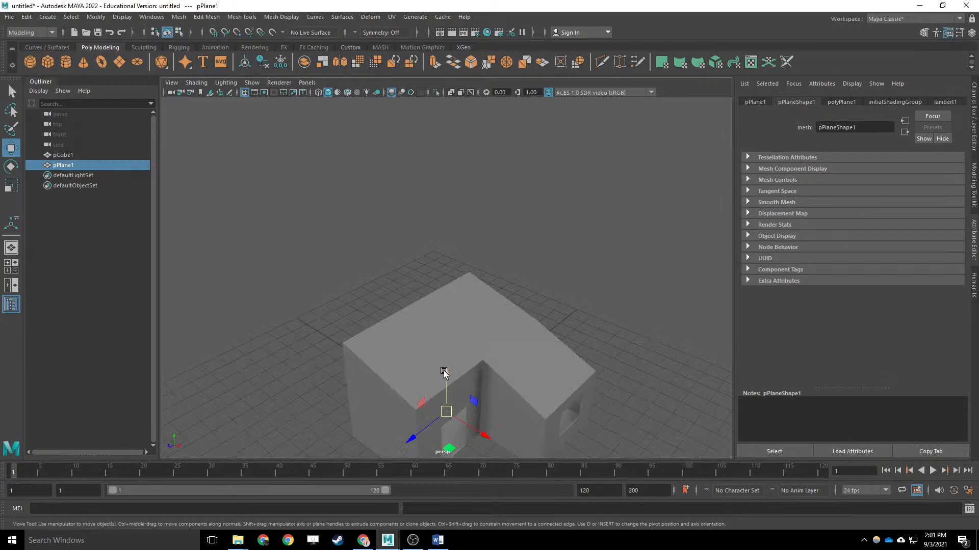
{"action": "left_click_drag", "start_coordinate": [443, 374], "coordinate": [479, 233]}
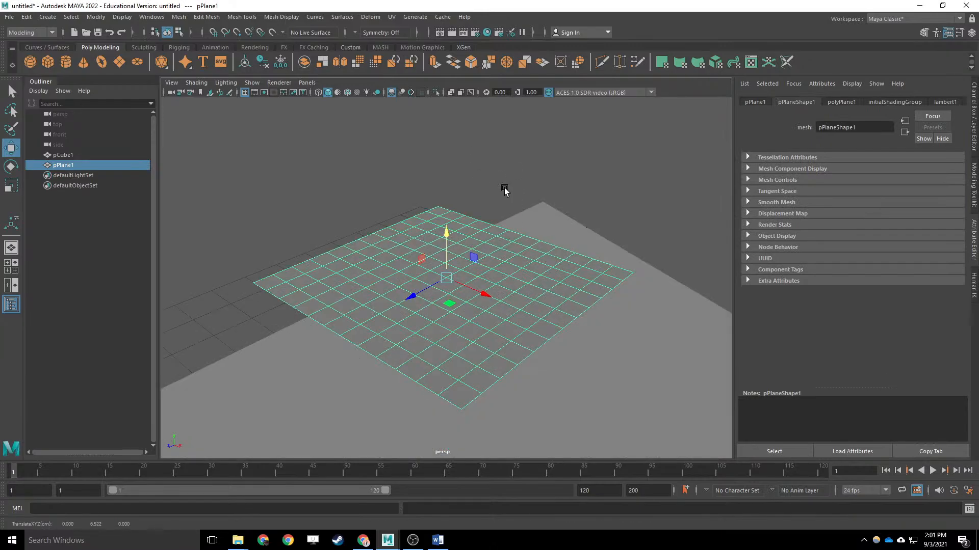
{"action": "mouse_move", "coordinate": [505, 191]}
{"action": "left_mouse_down", "text": "alt"}
{"action": "mouse_move", "coordinate": [480, 182]}
{"action": "mouse_move", "coordinate": [494, 212]}
{"action": "mouse_move", "coordinate": [502, 190]}
{"action": "left_mouse_up", "text": "alt"}
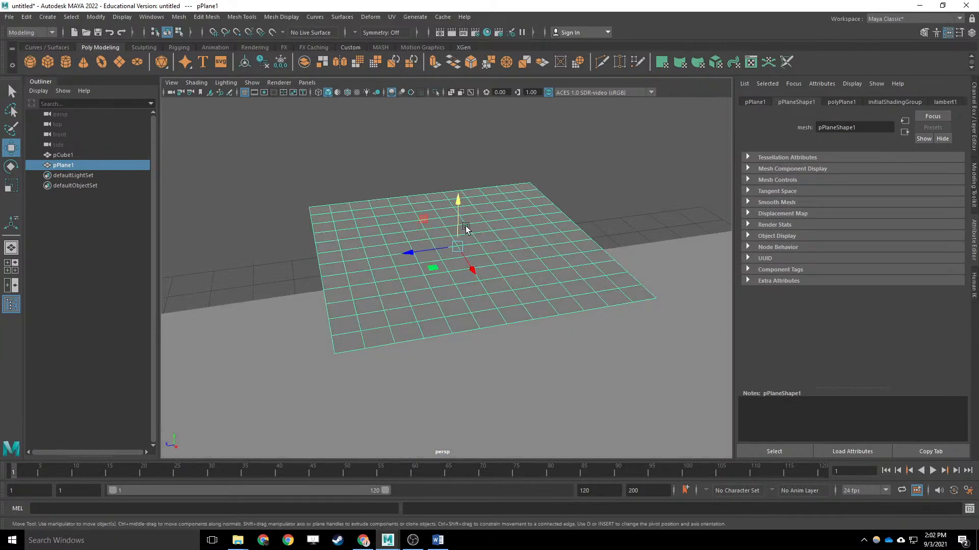
Select every other lengthwise edge loop across the subdivided plane.
{"action": "key", "text": "q"}
{"action": "right_click_drag", "start_coordinate": [380, 259], "coordinate": [378, 229]}
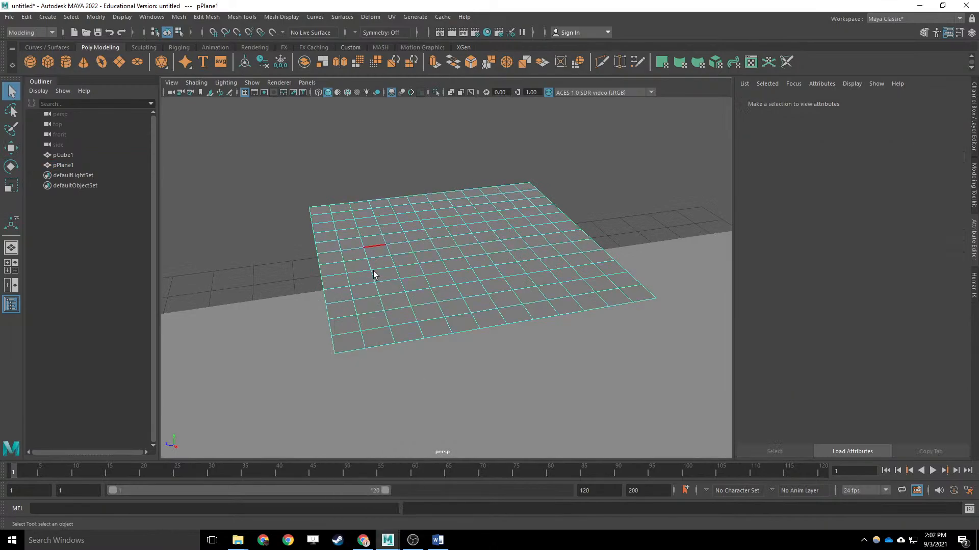
{"action": "left_click", "coordinate": [361, 338]}
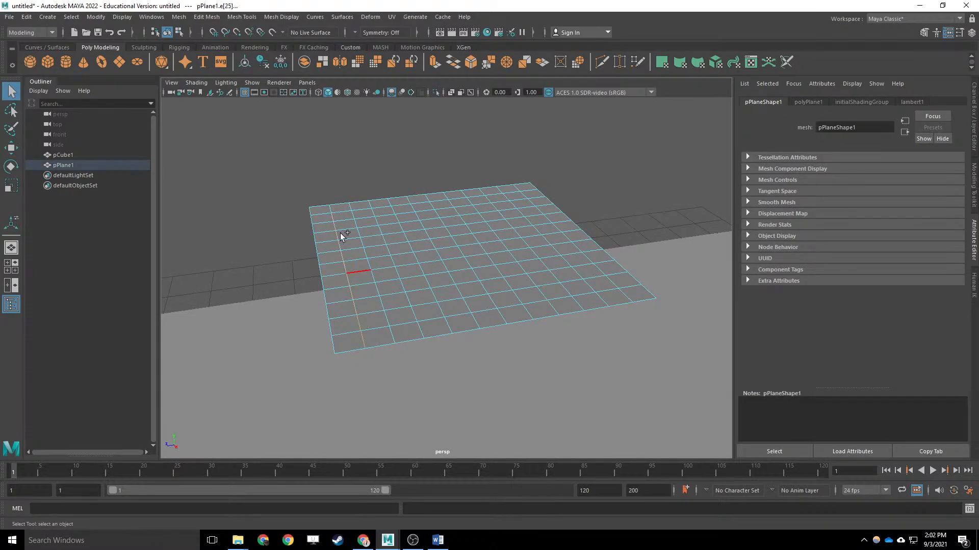
{"action": "left_click", "coordinate": [363, 340]}
{"action": "left_click", "coordinate": [417, 310]}
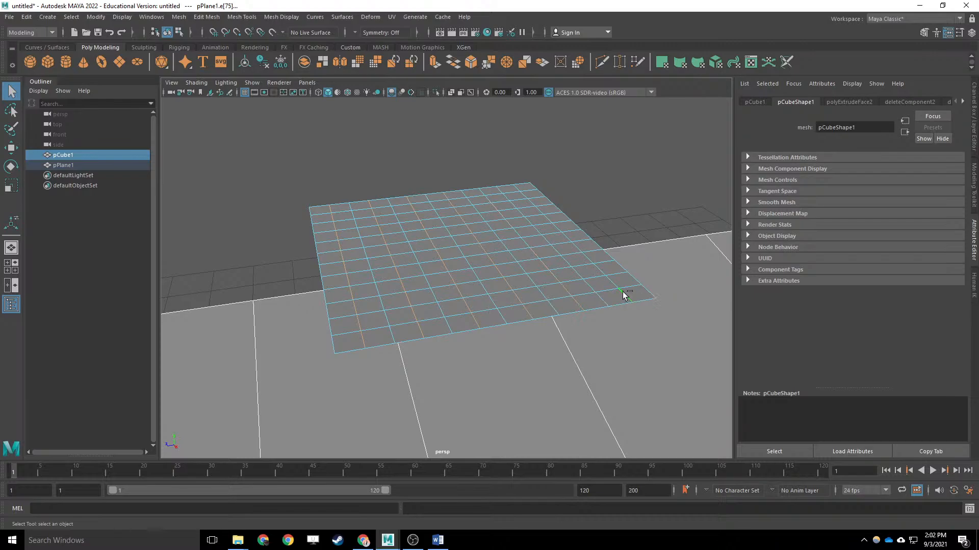
Clear the building from the selection and return to the plane's selected alternate edge loops.
{"action": "key", "text": "w"}
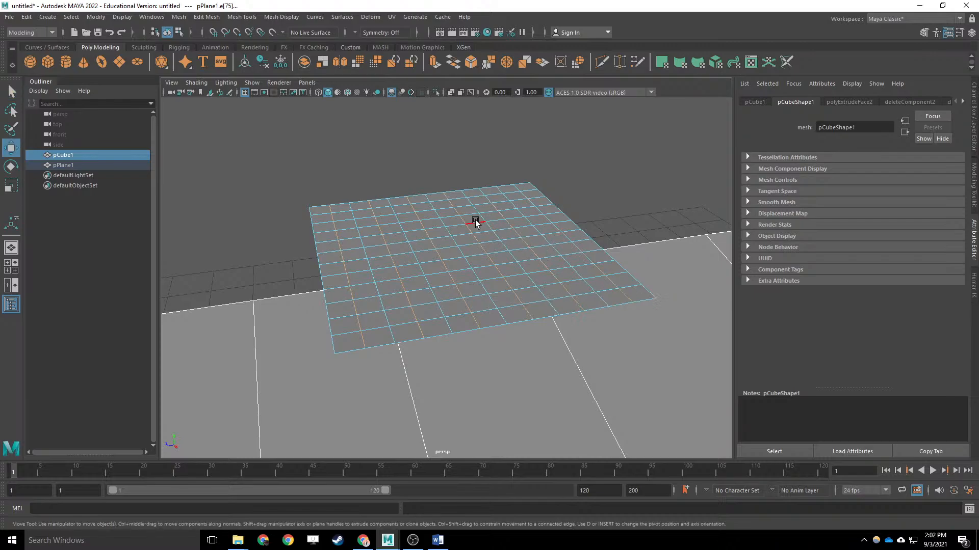
{"action": "key", "text": "f"}
{"action": "scroll", "coordinate": [479, 274], "scroll_direction": "down", "scroll_amount": 5}
{"action": "scroll", "coordinate": [474, 276], "scroll_direction": "up", "scroll_amount": 6}
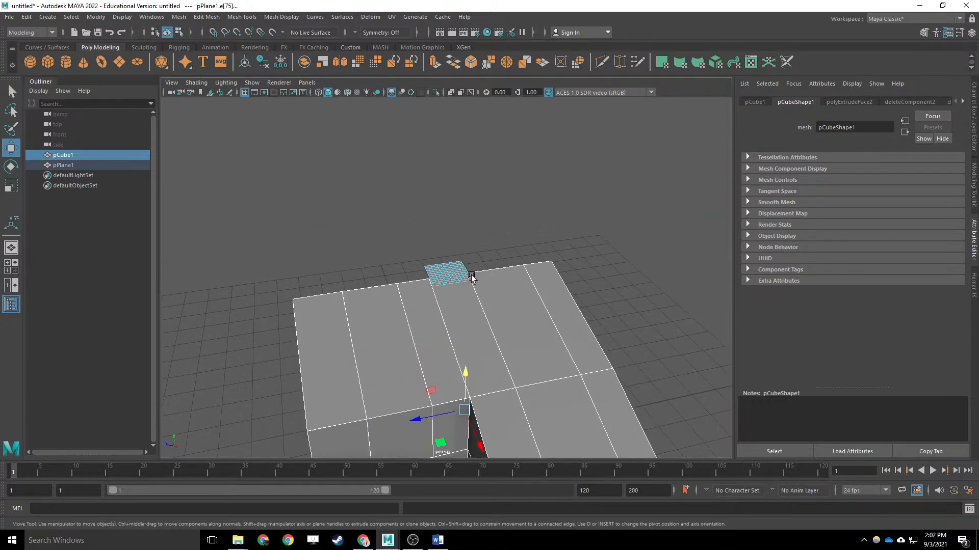
{"action": "scroll", "coordinate": [452, 417], "scroll_direction": "down", "scroll_amount": 3}
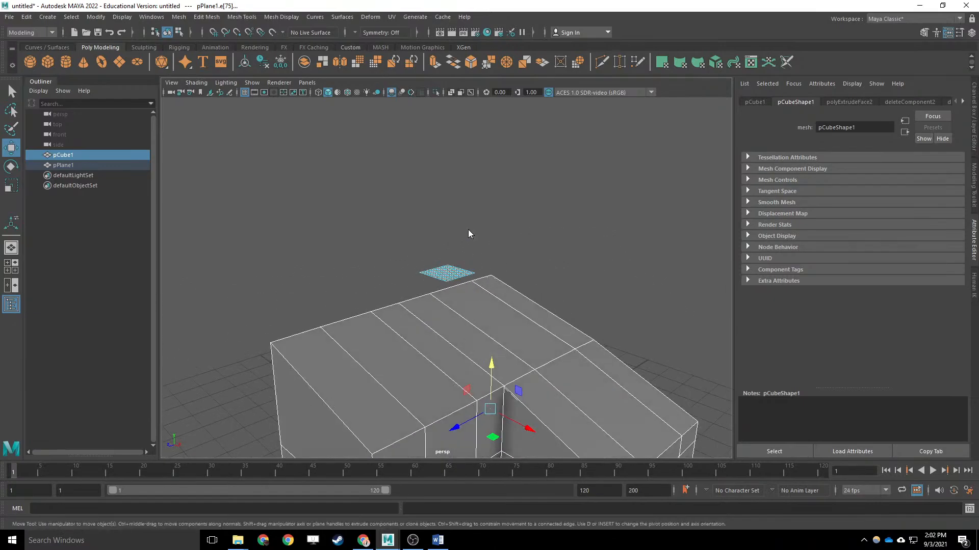
{"action": "right_click_drag", "start_coordinate": [468, 229], "coordinate": [484, 215]}
{"action": "left_click", "coordinate": [510, 244]}
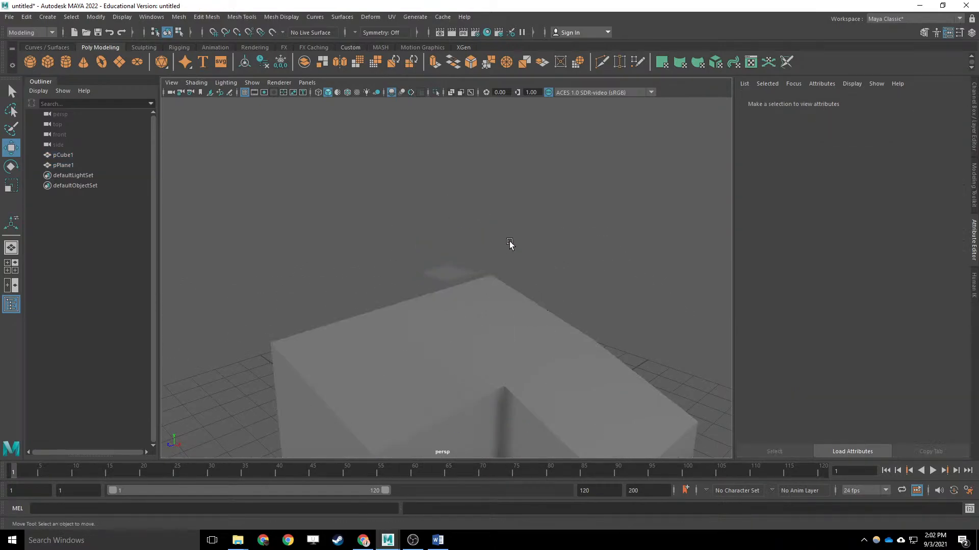
{"action": "left_click", "coordinate": [449, 269]}
{"action": "right_click_drag", "start_coordinate": [457, 260], "coordinate": [464, 236]}
{"action": "scroll", "coordinate": [473, 264], "scroll_direction": "up", "scroll_amount": 6}
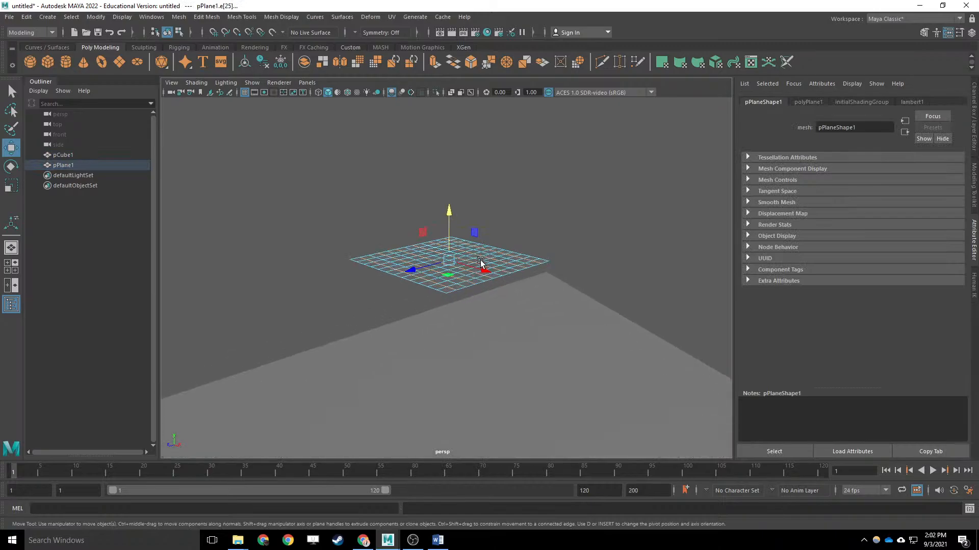
Lower the selected alternate edge loops to fold the plane into a zigzag corrugation.
{"action": "left_click_drag", "start_coordinate": [461, 232], "coordinate": [473, 248], "text": "alt"}
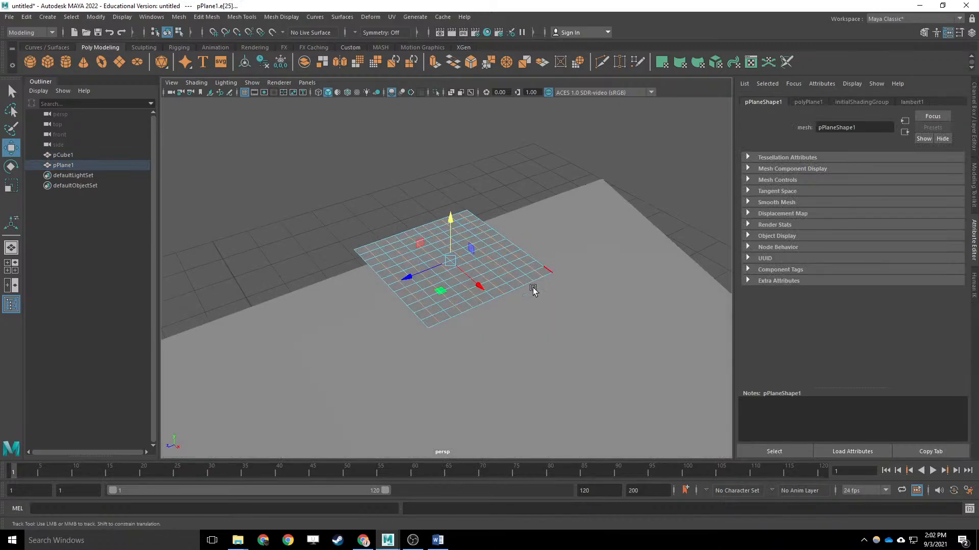
{"action": "left_click_drag", "start_coordinate": [530, 324], "coordinate": [465, 256], "text": "alt"}
{"action": "scroll", "coordinate": [515, 305], "scroll_direction": "up", "scroll_amount": 5}
{"action": "scroll", "coordinate": [479, 291], "scroll_direction": "down", "scroll_amount": 4}
{"action": "left_click_drag", "start_coordinate": [422, 220], "coordinate": [467, 260]}
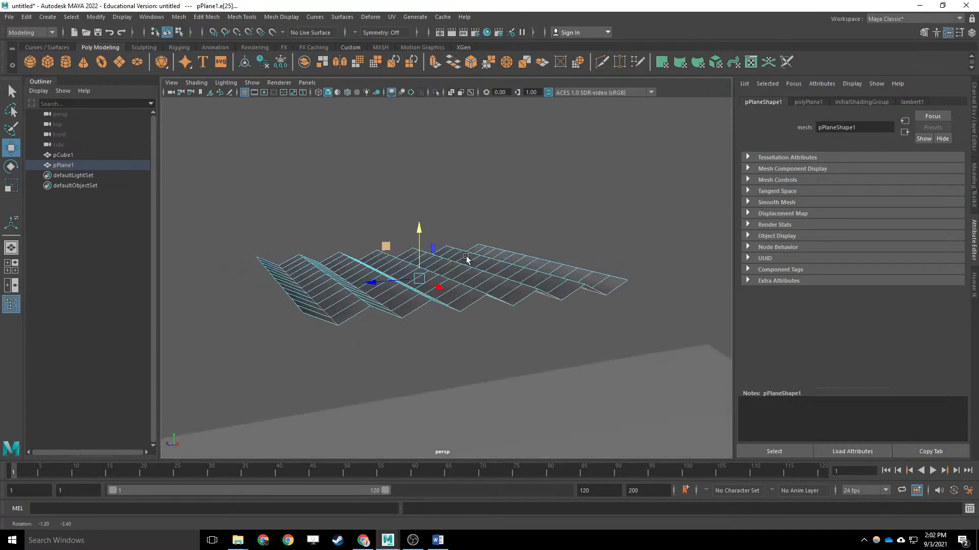
{"action": "left_click_drag", "start_coordinate": [420, 230], "coordinate": [420, 236]}
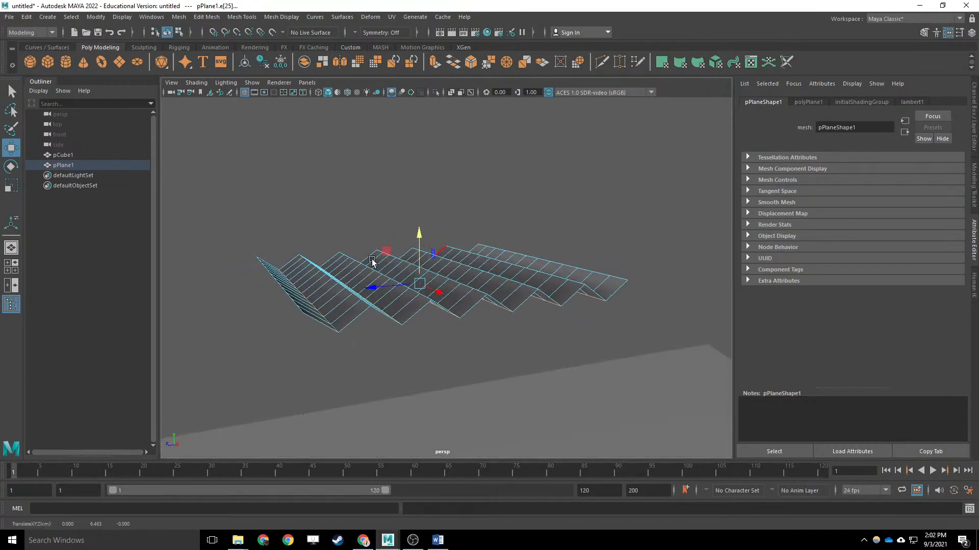
{"action": "left_click_drag", "start_coordinate": [420, 239], "coordinate": [420, 238]}
Select the valley edge loops across the zigzag plane.
{"action": "left_click_drag", "start_coordinate": [373, 275], "coordinate": [322, 285], "text": "alt"}
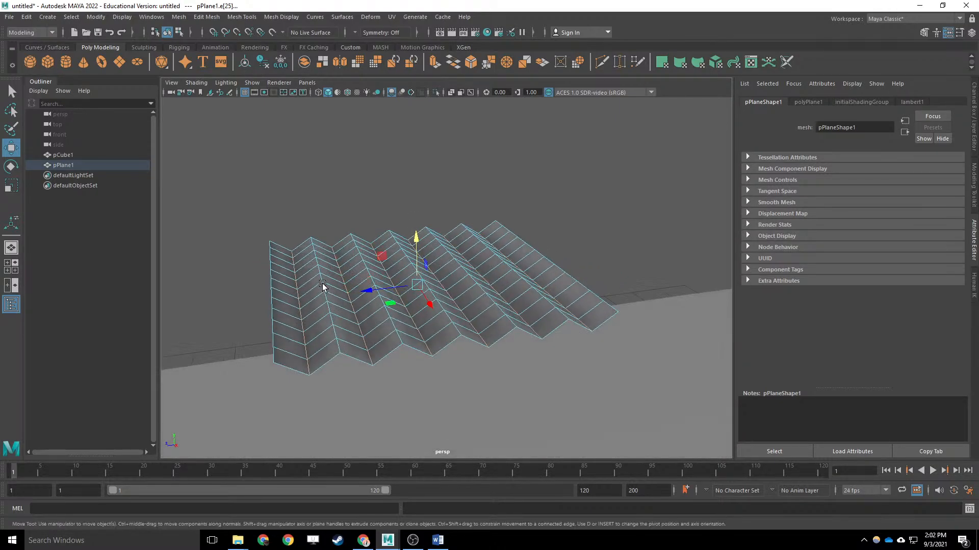
{"action": "left_click_drag", "start_coordinate": [439, 351], "coordinate": [445, 196], "text": "alt"}
{"action": "left_click", "coordinate": [438, 182]}
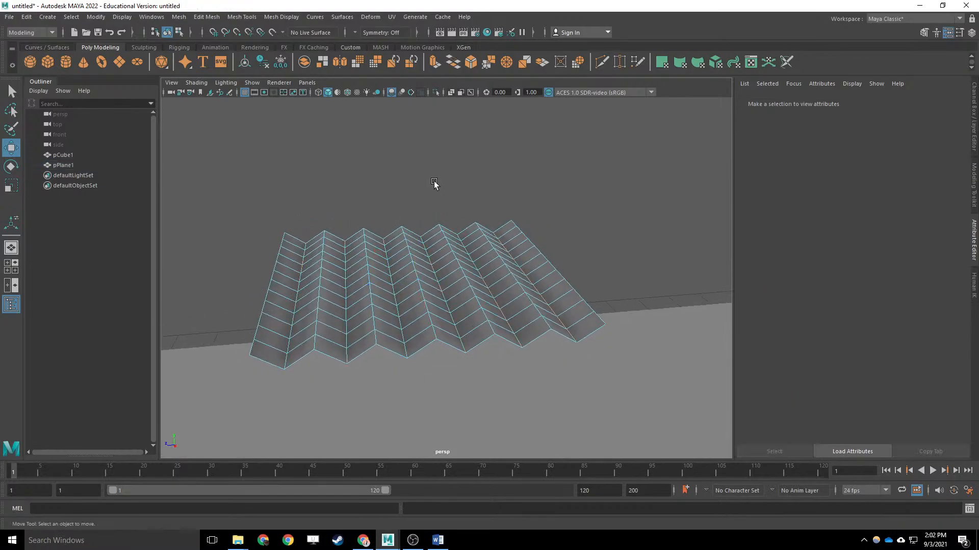
{"action": "left_click", "coordinate": [289, 360]}
{"action": "key", "text": "q"}
{"action": "left_click", "coordinate": [285, 363]}
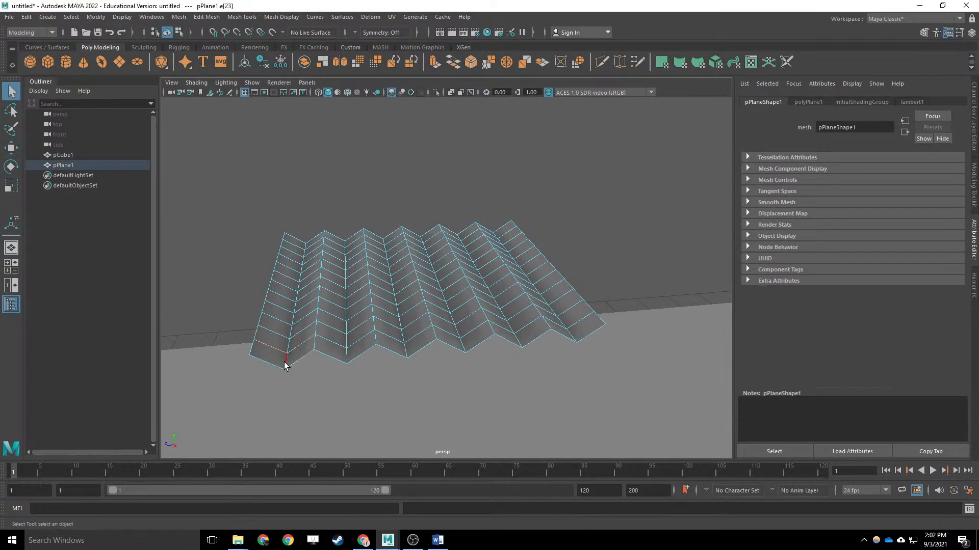
{"action": "left_click", "coordinate": [341, 348]}
{"action": "scroll", "coordinate": [347, 359], "scroll_direction": "up", "scroll_amount": 2}
{"action": "left_click_drag", "start_coordinate": [347, 362], "coordinate": [397, 356], "text": "alt"}
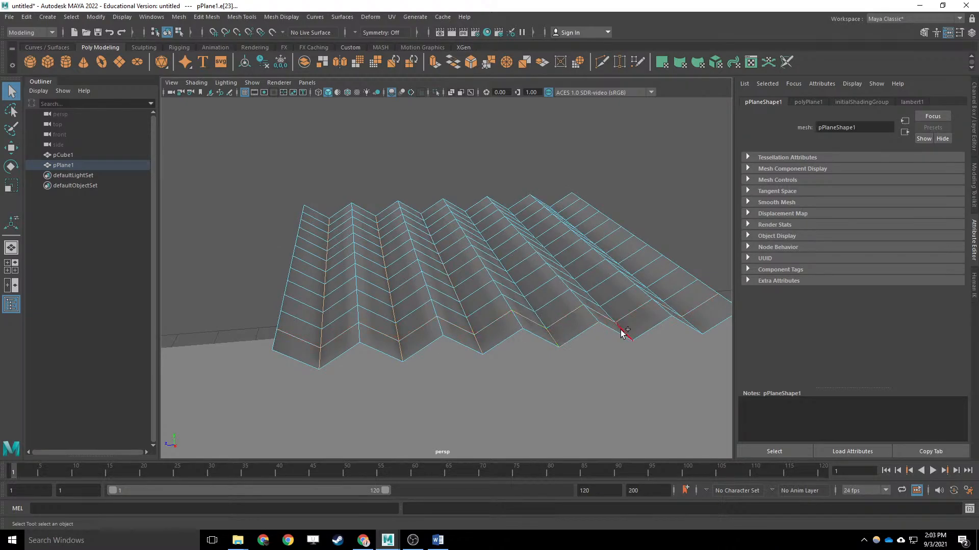
{"action": "key", "text": "ctrl+z"}
{"action": "key", "text": "ctrl+z"}
{"action": "double_click", "coordinate": [544, 324], "text": "shift"}
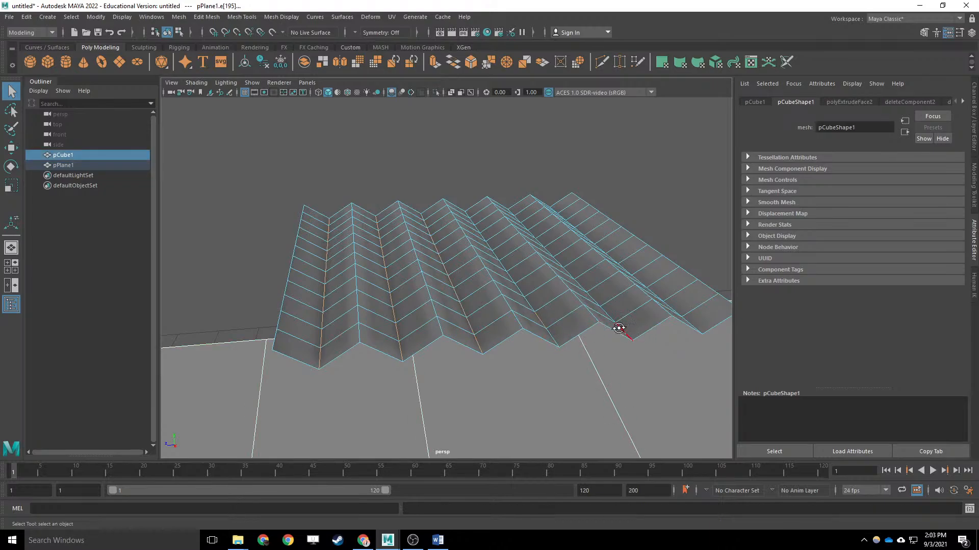
{"action": "left_click_drag", "start_coordinate": [624, 331], "coordinate": [534, 326], "text": "alt"}
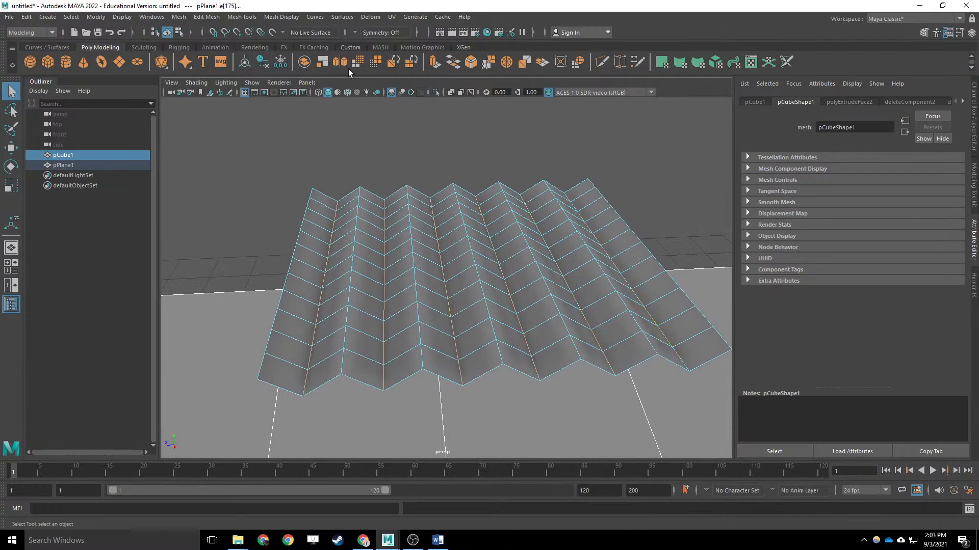
Try to bevel the selected valley edges, then undo the bevel.
{"action": "left_click", "coordinate": [207, 16]}
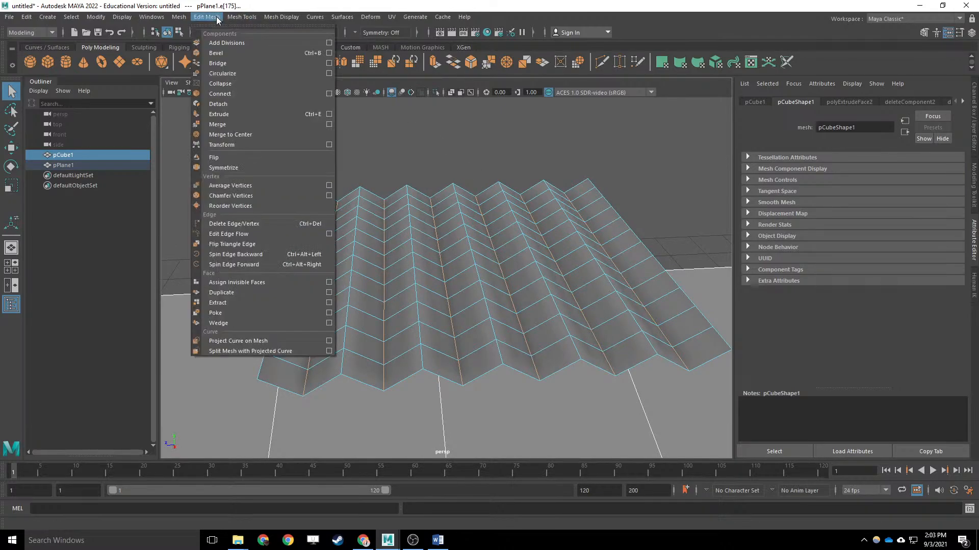
{"action": "left_click", "coordinate": [257, 54]}
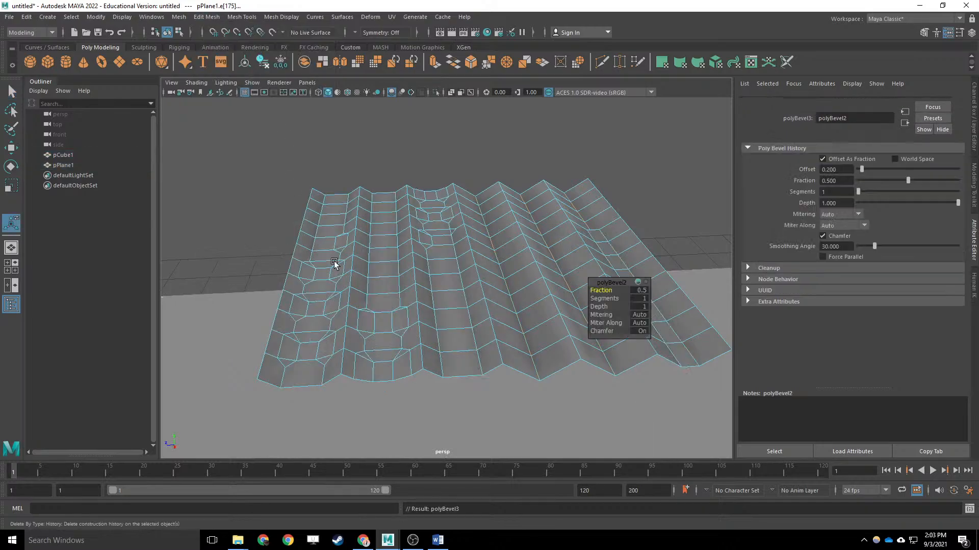
{"action": "key", "text": "ctrl+z"}
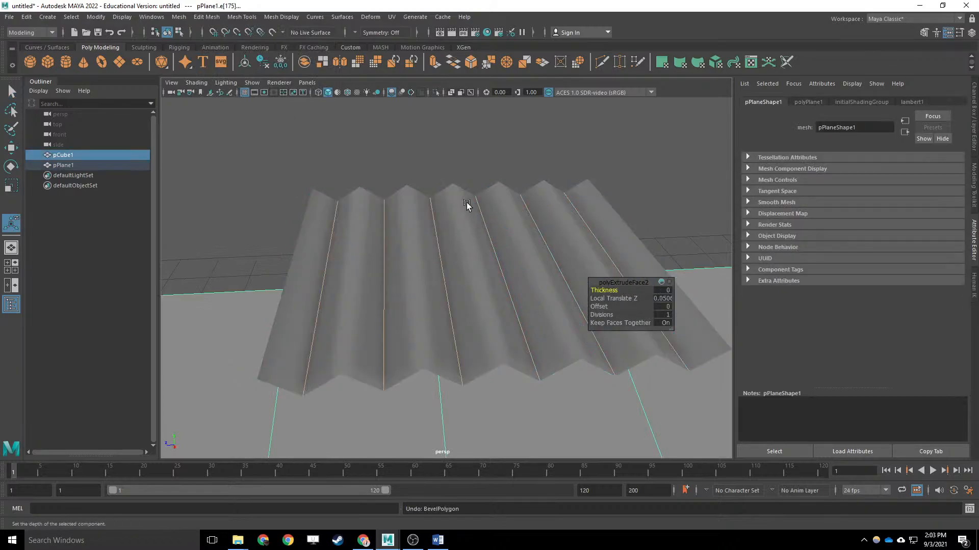
Clear the selection and select the valley edge loops again, on the zigzag plane only.
{"action": "left_click", "coordinate": [472, 176]}
{"action": "left_click", "coordinate": [529, 230]}
{"action": "right_click_drag", "start_coordinate": [529, 233], "coordinate": [533, 203]}
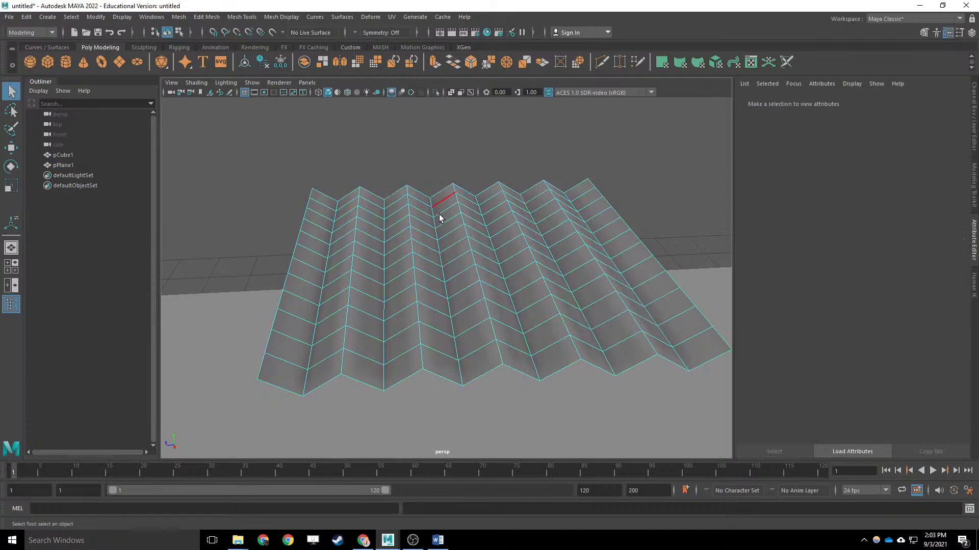
{"action": "double_click", "coordinate": [459, 375]}
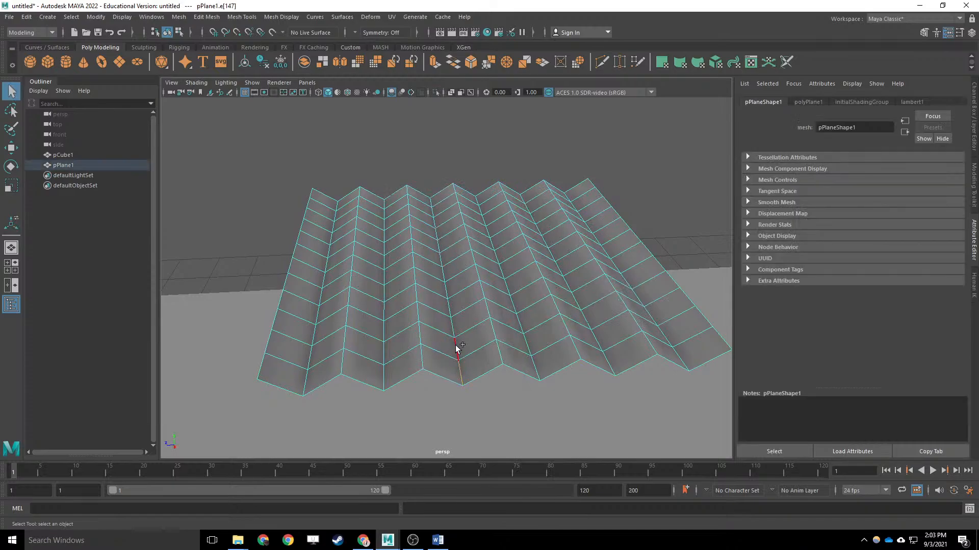
{"action": "double_click", "coordinate": [383, 377], "text": "shift"}
{"action": "double_click", "coordinate": [309, 351], "text": "shift"}
Bevel the valley edge loops with a fraction of 0.4.
{"action": "left_click", "coordinate": [209, 18]}
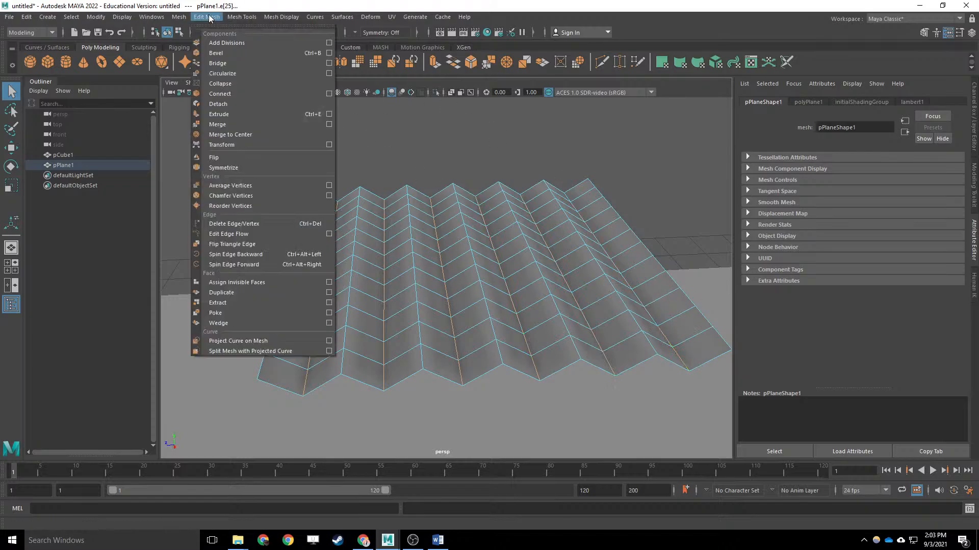
{"action": "left_click", "coordinate": [216, 53]}
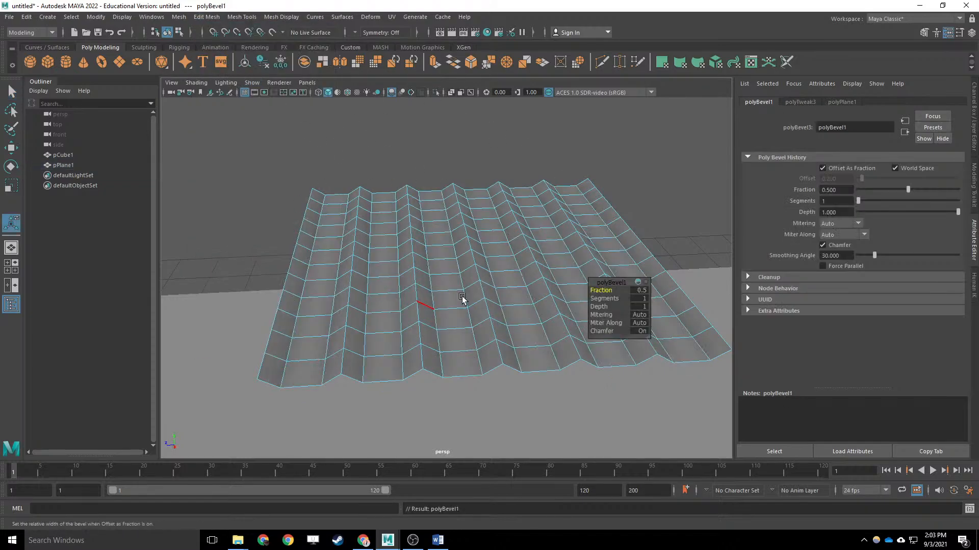
{"action": "left_click_drag", "start_coordinate": [467, 317], "coordinate": [467, 308], "text": "alt"}
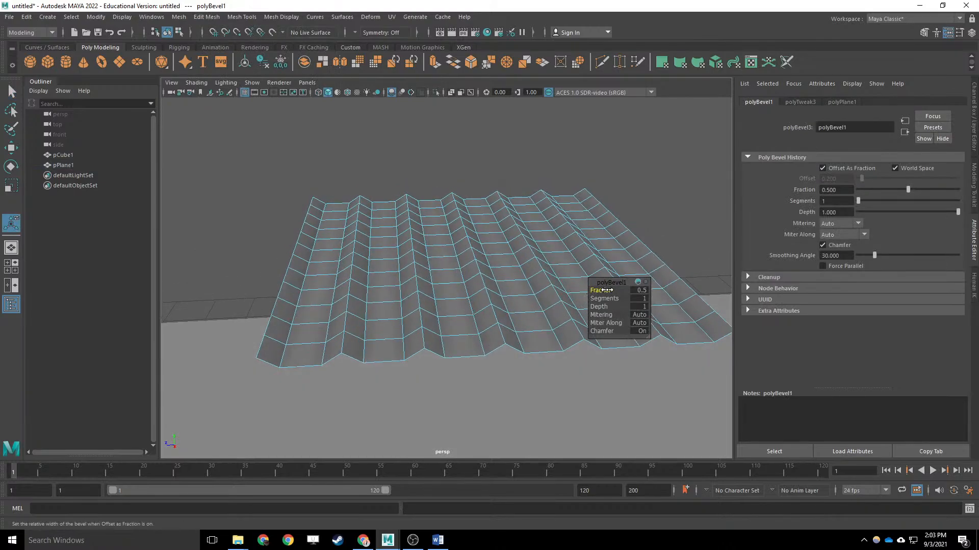
{"action": "mouse_move", "coordinate": [607, 290]}
{"action": "left_mouse_down"}
{"action": "mouse_move", "coordinate": [593, 290]}
{"action": "mouse_move", "coordinate": [613, 299]}
{"action": "mouse_move", "coordinate": [599, 299]}
{"action": "left_mouse_up"}
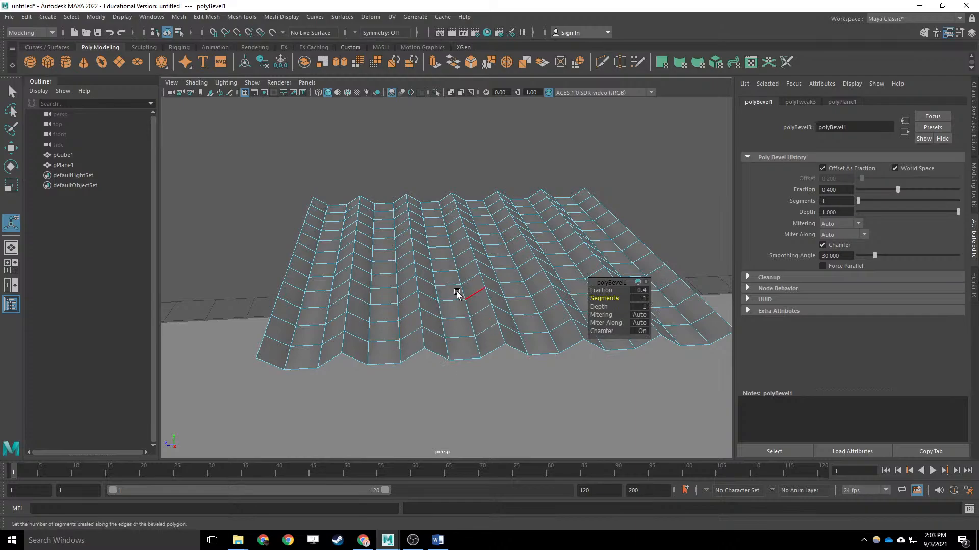
Select all ridge edge loops of the corrugated sheet, including its two outer border edges.
{"action": "left_click_drag", "start_coordinate": [448, 280], "coordinate": [463, 273], "text": "alt"}
{"action": "left_click", "coordinate": [385, 305]}
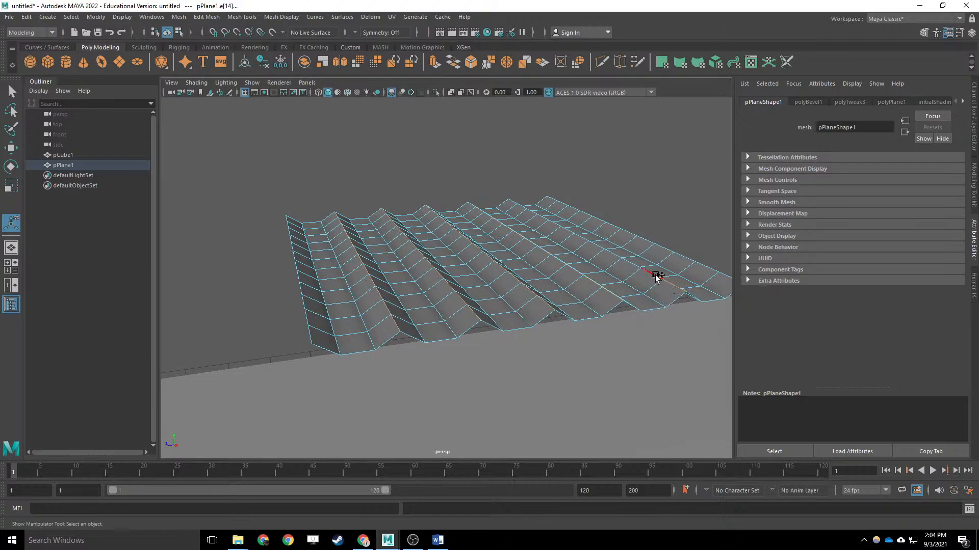
{"action": "double_click", "coordinate": [707, 271]}
{"action": "left_click", "coordinate": [711, 273]}
{"action": "left_click", "coordinate": [302, 304], "text": "shift"}
{"action": "left_click", "coordinate": [305, 324], "text": "shift"}
{"action": "left_click_drag", "start_coordinate": [598, 369], "coordinate": [583, 362], "text": "alt"}
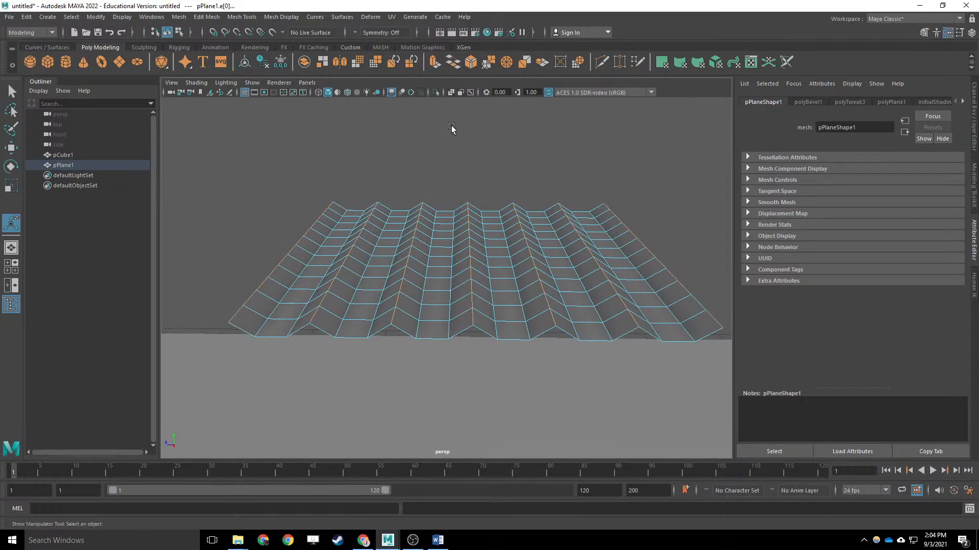
Bevel the selected ridge edges and reduce the bevel's fraction slightly.
{"action": "left_click", "coordinate": [213, 17]}
{"action": "left_click", "coordinate": [221, 53]}
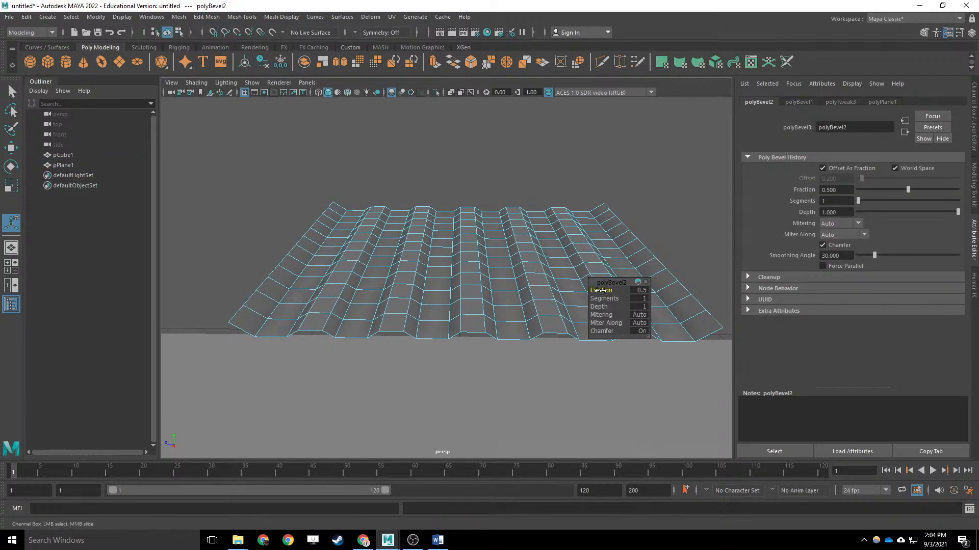
{"action": "left_click_drag", "start_coordinate": [600, 291], "coordinate": [594, 292]}
{"action": "key", "text": "q"}
Select the whole corrugated sheet and move it down onto the building's roof.
{"action": "right_click_drag", "start_coordinate": [468, 238], "coordinate": [509, 225]}
{"action": "scroll", "coordinate": [427, 199], "scroll_direction": "down", "scroll_amount": 5}
{"action": "left_click_drag", "start_coordinate": [427, 199], "coordinate": [485, 274], "text": "alt"}
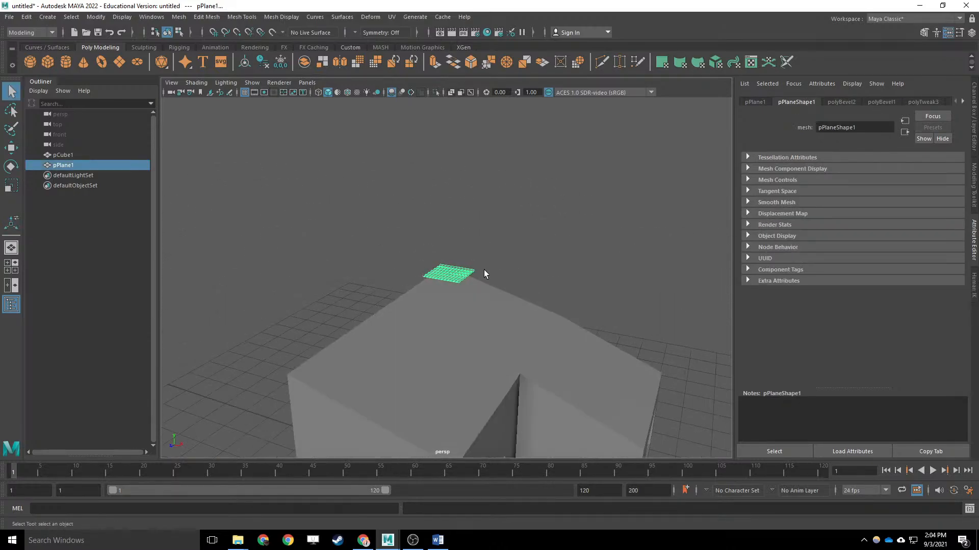
{"action": "key", "text": "w"}
{"action": "left_click_drag", "start_coordinate": [451, 235], "coordinate": [452, 311]}
{"action": "left_click_drag", "start_coordinate": [426, 357], "coordinate": [445, 391]}
Enlarge the corrugated sheet and tilt it to follow the roof's slope.
{"action": "key", "text": "e"}
{"action": "key", "text": "r"}
{"action": "key", "text": "w"}
{"action": "key", "text": "e"}
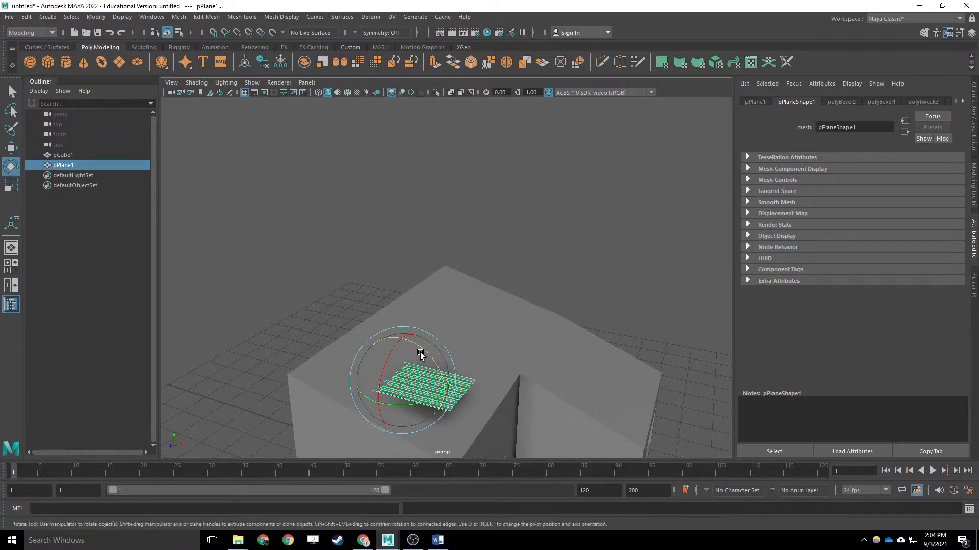
{"action": "mouse_move", "coordinate": [422, 352]}
{"action": "left_mouse_down"}
{"action": "mouse_move", "coordinate": [431, 363]}
{"action": "mouse_move", "coordinate": [439, 352]}
{"action": "mouse_move", "coordinate": [409, 354]}
{"action": "left_mouse_up"}
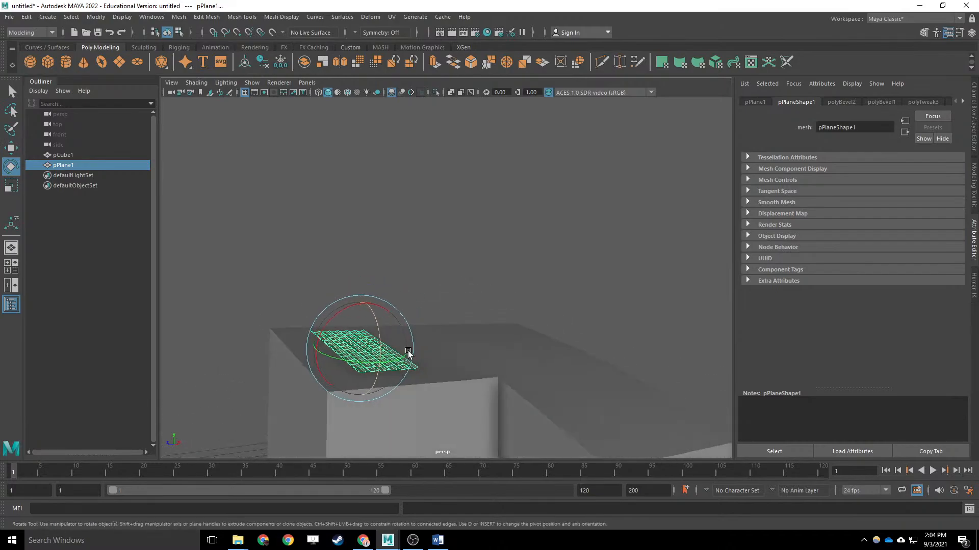
Scale the sheet along its vertical axis to deepen the corrugations.
{"action": "key", "text": "r"}
{"action": "left_click_drag", "start_coordinate": [366, 301], "coordinate": [369, 262]}
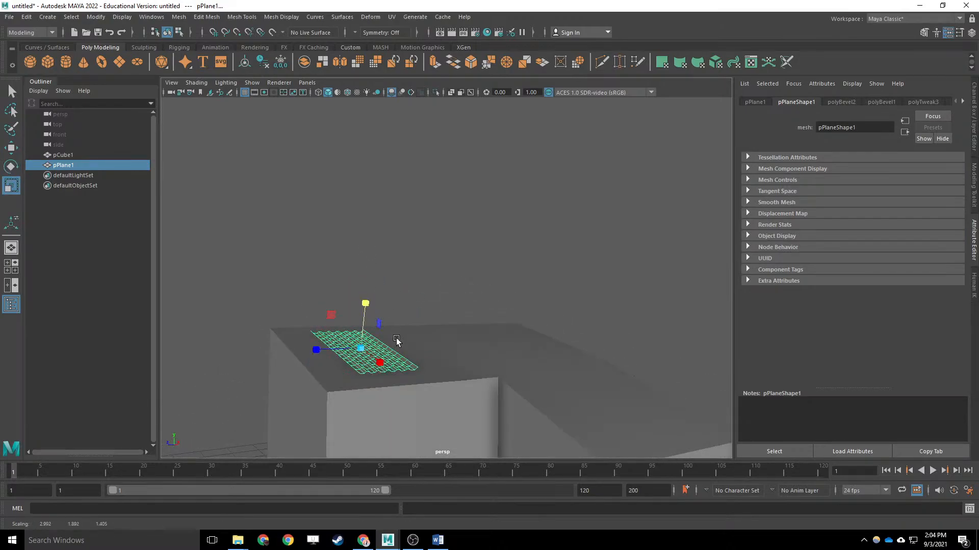
{"action": "key", "text": "f"}
{"action": "left_click_drag", "start_coordinate": [400, 302], "coordinate": [450, 334], "text": "alt"}
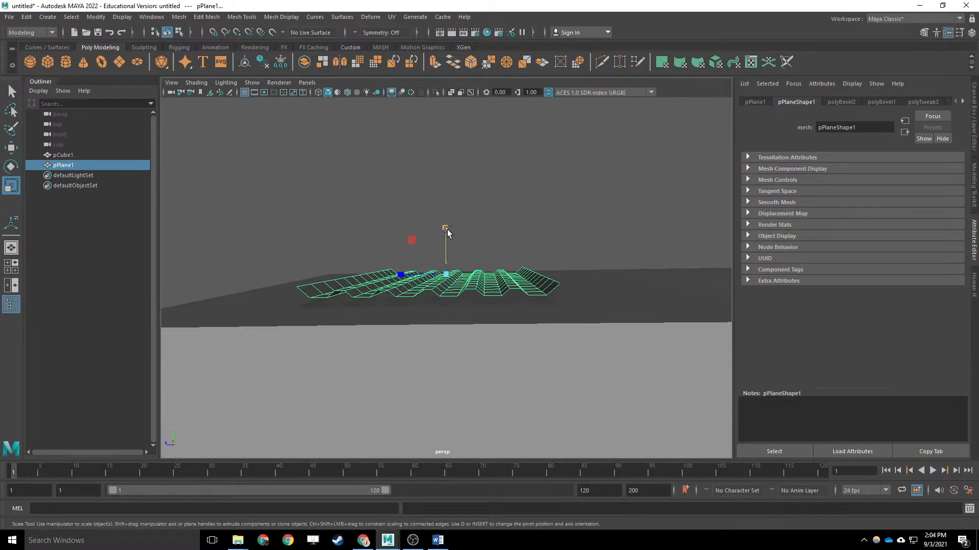
{"action": "left_click_drag", "start_coordinate": [445, 228], "coordinate": [512, 221]}
{"action": "key", "text": "w"}
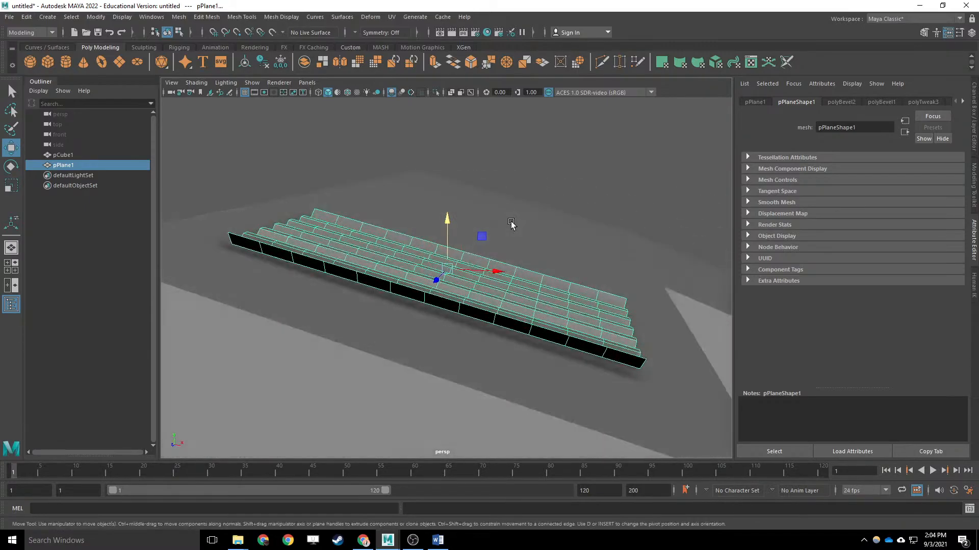
Set the Move tool's axis orientation to Object for the corrugated sheet.
{"action": "key", "text": "e"}
{"action": "left_click_drag", "start_coordinate": [487, 278], "coordinate": [521, 258], "text": "alt"}
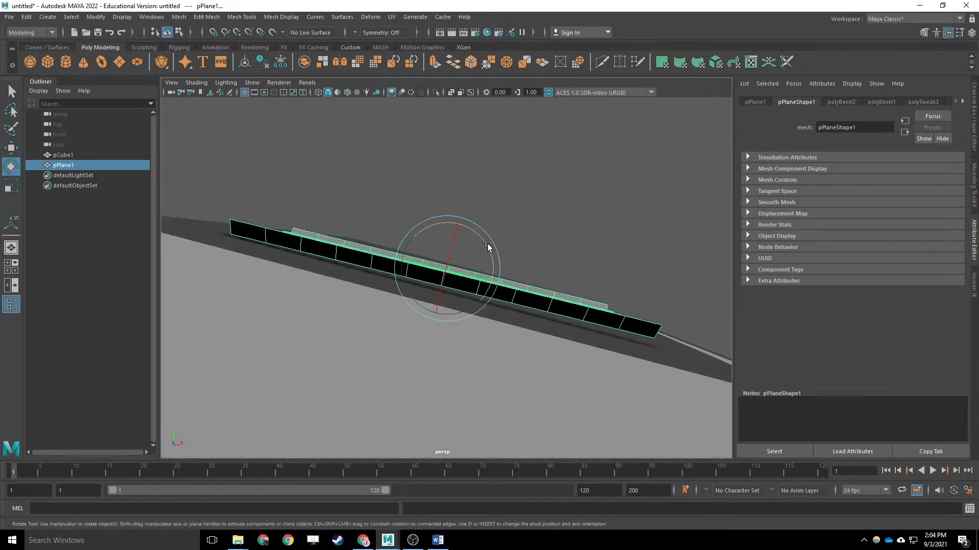
{"action": "key", "text": "w"}
{"action": "left_click_drag", "start_coordinate": [481, 232], "coordinate": [471, 262], "text": "alt"}
{"action": "key", "text": "r"}
{"action": "key", "text": "w"}
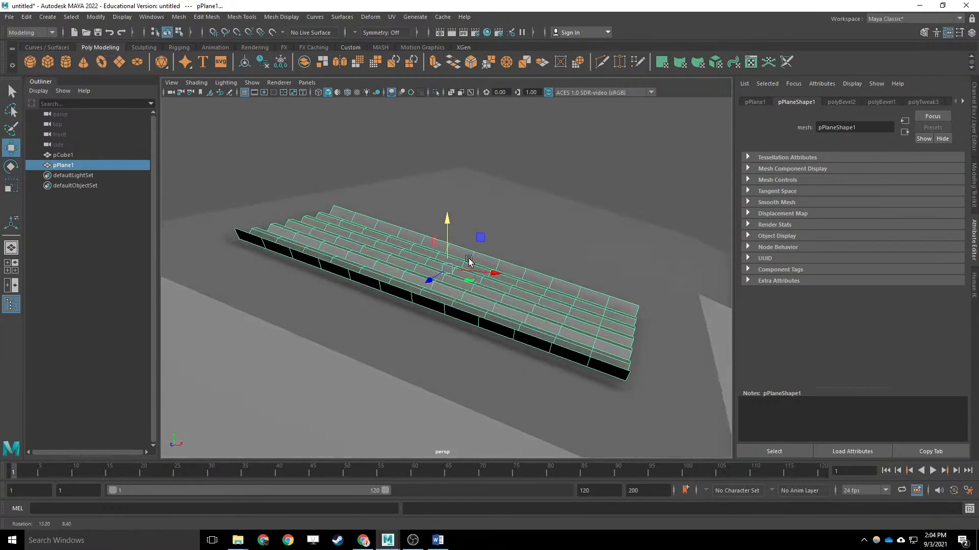
{"action": "double_click", "coordinate": [11, 150]}
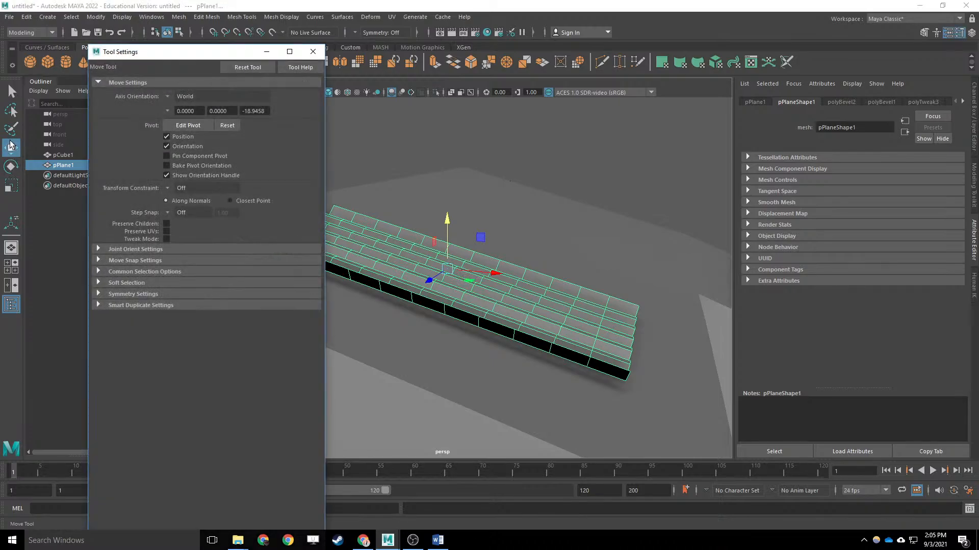
{"action": "left_click", "coordinate": [164, 96]}
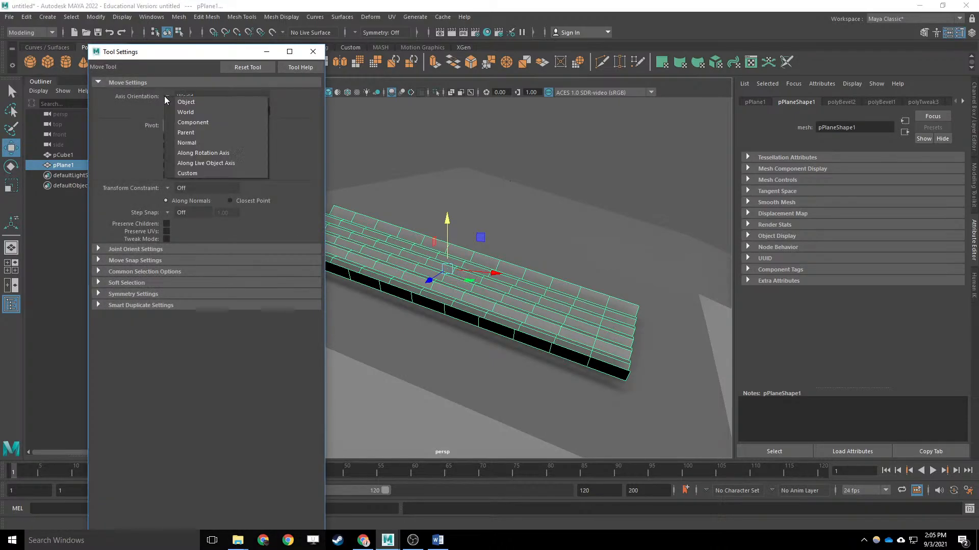
{"action": "left_click", "coordinate": [186, 98]}
{"action": "left_click_drag", "start_coordinate": [464, 259], "coordinate": [688, 351], "text": "alt"}
{"action": "left_click", "coordinate": [313, 51]}
Move the corrugated sheet along its own axes so it rests on the corner of the sloped roof.
{"action": "key", "text": "e"}
{"action": "key", "text": "w"}
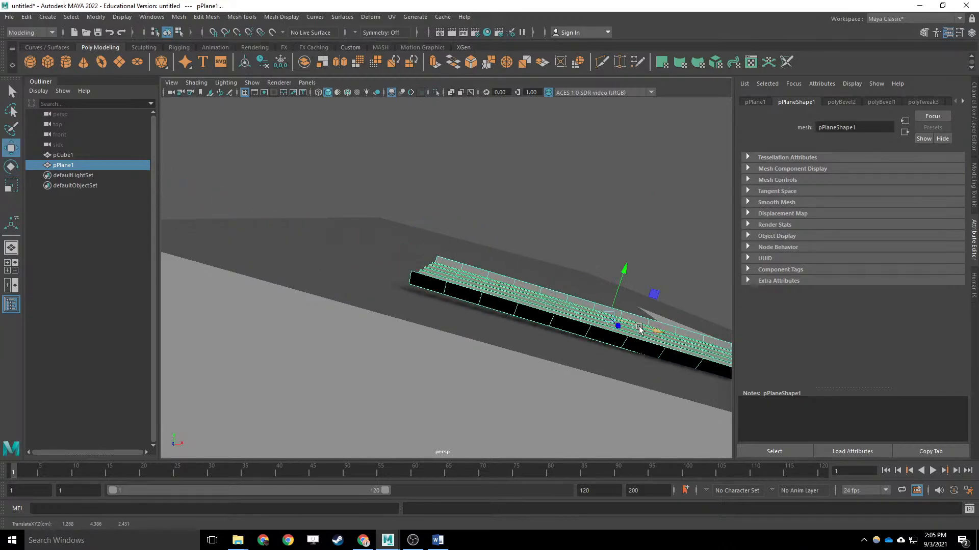
{"action": "left_click_drag", "start_coordinate": [637, 326], "coordinate": [463, 243], "text": "alt"}
{"action": "left_click_drag", "start_coordinate": [465, 229], "coordinate": [465, 218]}
{"action": "left_click_drag", "start_coordinate": [465, 220], "coordinate": [505, 260], "text": "alt"}
{"action": "left_click_drag", "start_coordinate": [548, 288], "coordinate": [554, 334]}
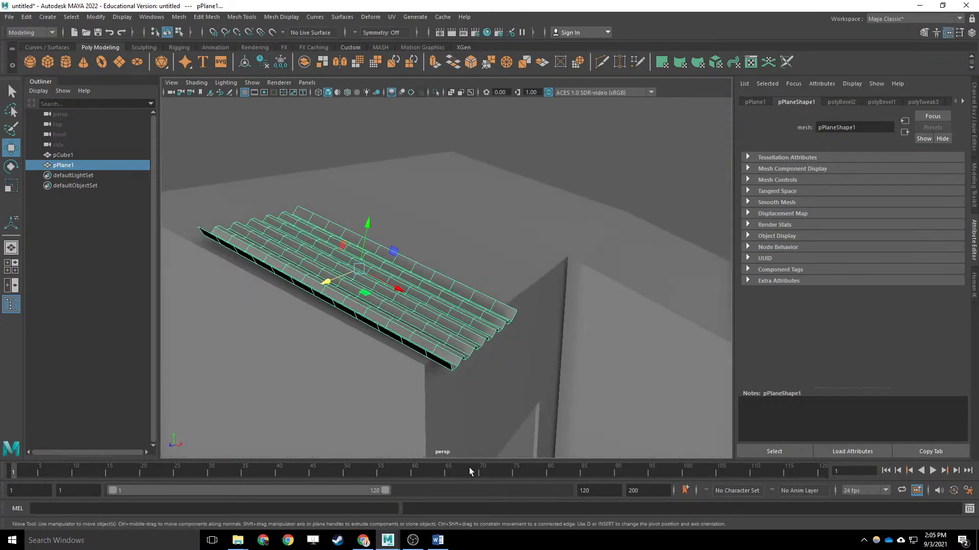
Switch to the finished shanty.mb scene and examine how its corrugated roof sheets overlap and overhang.
{"action": "left_click", "coordinate": [394, 541]}
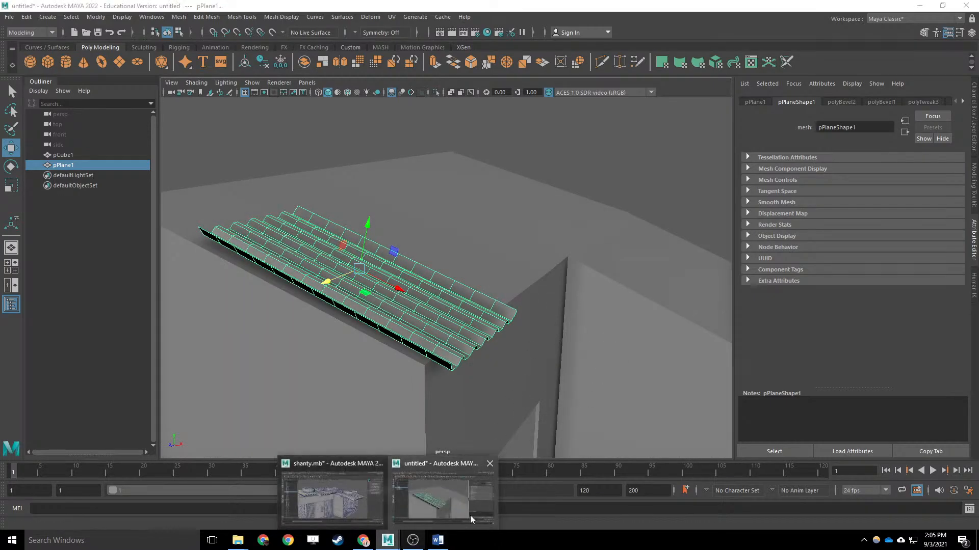
{"action": "left_click", "coordinate": [465, 509]}
{"action": "mouse_move", "coordinate": [394, 541]}
{"action": "left_click", "coordinate": [366, 494]}
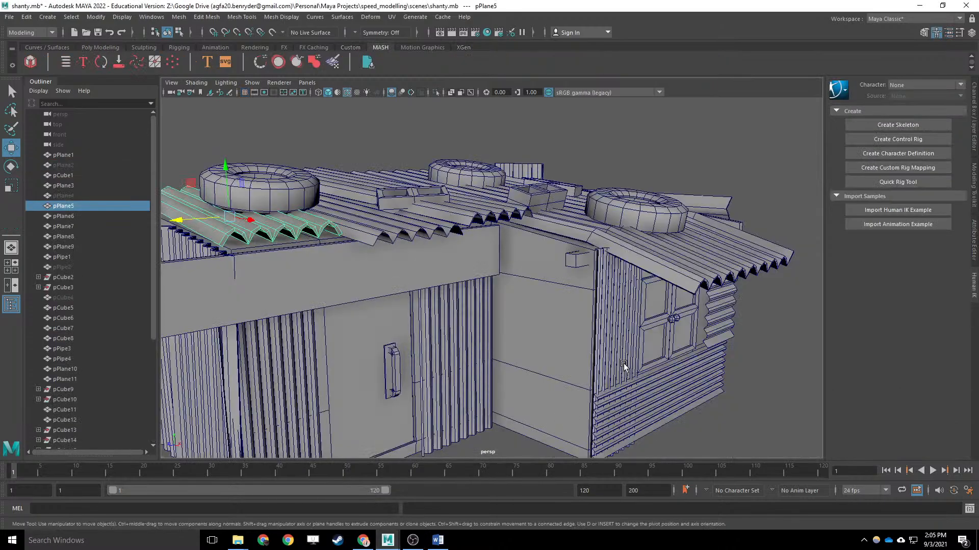
{"action": "left_click", "coordinate": [459, 207]}
{"action": "left_click_drag", "start_coordinate": [538, 275], "coordinate": [497, 303], "text": "alt"}
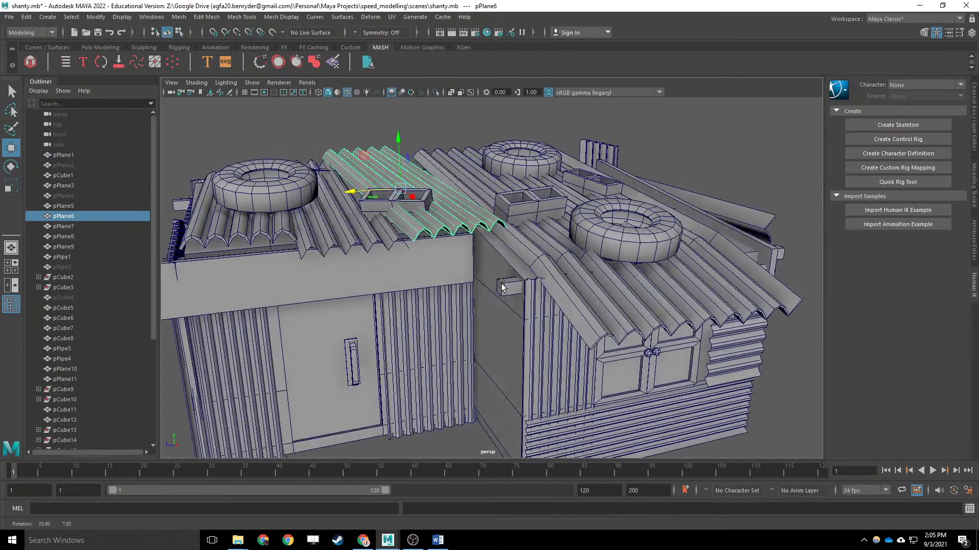
{"action": "left_click", "coordinate": [596, 284]}
{"action": "left_click_drag", "start_coordinate": [418, 329], "coordinate": [424, 293], "text": "alt"}
Examine the corrugated wall sheets beside the door and around the sides of the finished shanty.
{"action": "left_click", "coordinate": [419, 330]}
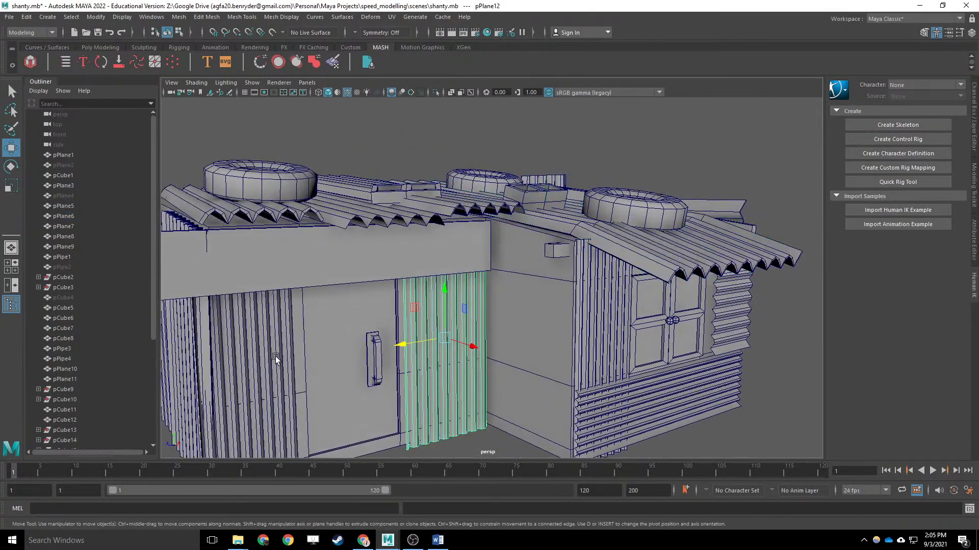
{"action": "left_click", "coordinate": [275, 359]}
{"action": "left_click_drag", "start_coordinate": [326, 337], "coordinate": [434, 311], "text": "alt"}
{"action": "left_click", "coordinate": [297, 310]}
{"action": "left_click_drag", "start_coordinate": [203, 301], "coordinate": [310, 296], "text": "alt"}
{"action": "left_click", "coordinate": [298, 299]}
{"action": "left_click", "coordinate": [501, 305]}
{"action": "left_click", "coordinate": [326, 307]}
{"action": "left_click_drag", "start_coordinate": [174, 308], "coordinate": [306, 311], "text": "alt"}
{"action": "left_click", "coordinate": [358, 341]}
{"action": "left_click", "coordinate": [255, 333]}
{"action": "left_click_drag", "start_coordinate": [255, 333], "coordinate": [442, 240], "text": "alt"}
{"action": "left_click", "coordinate": [442, 239]}
{"action": "left_click", "coordinate": [403, 328]}
{"action": "left_click_drag", "start_coordinate": [402, 329], "coordinate": [504, 288], "text": "alt"}
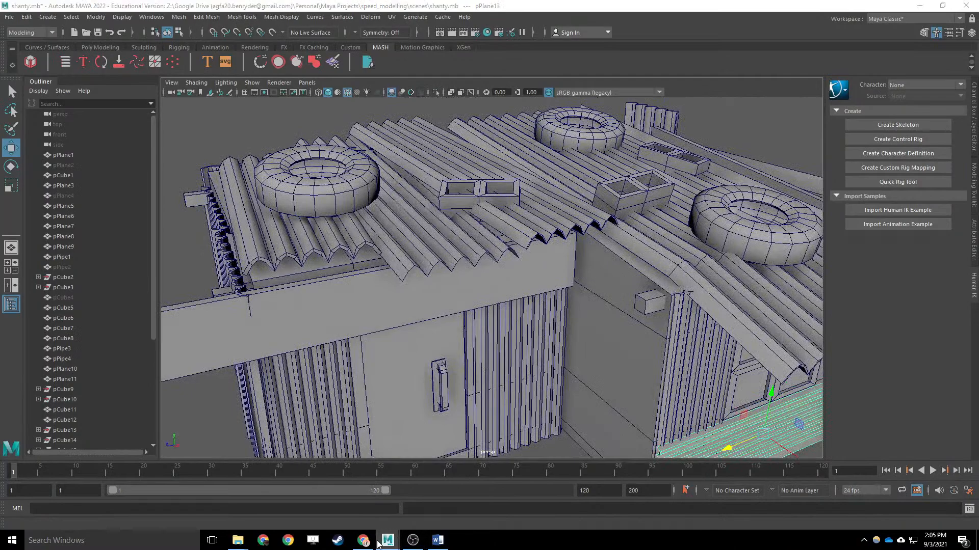
Switch back to the untitled scene and extrude the corrugated sheet's faces by about 0.009 to give it thickness.
{"action": "mouse_move", "coordinate": [380, 543]}
{"action": "left_click", "coordinate": [440, 494]}
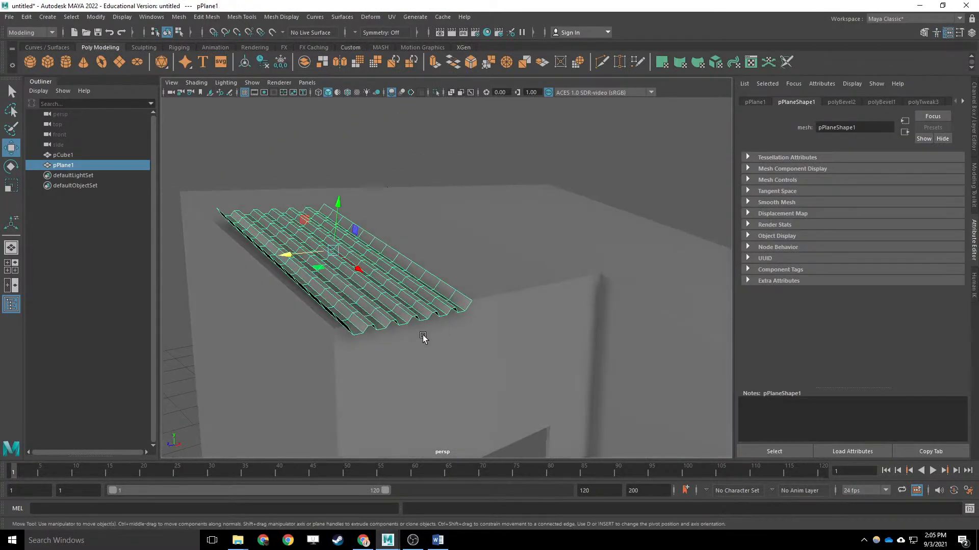
{"action": "right_click_drag", "start_coordinate": [640, 405], "coordinate": [624, 232], "text": "alt"}
{"action": "scroll", "coordinate": [468, 247], "scroll_direction": "up", "scroll_amount": 5}
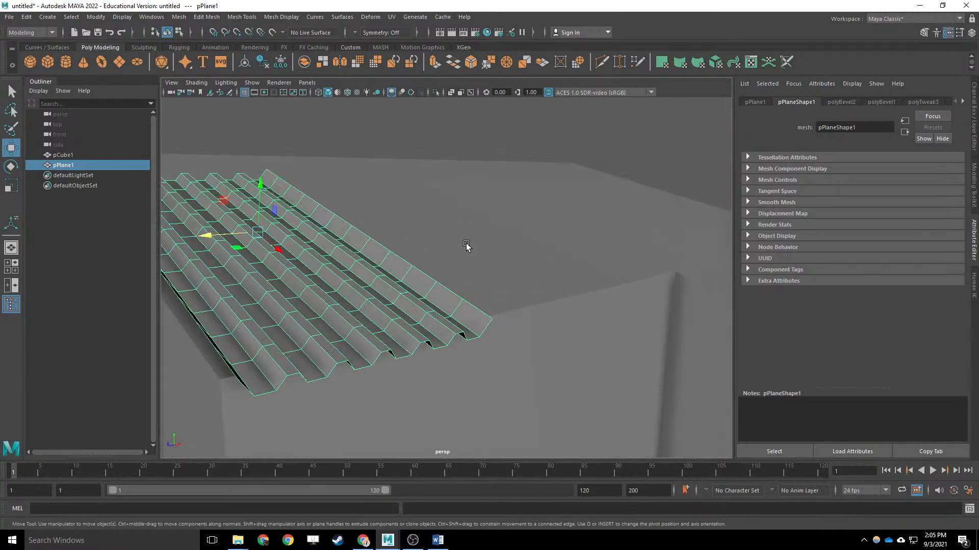
{"action": "left_click_drag", "start_coordinate": [467, 246], "coordinate": [431, 213], "text": "alt"}
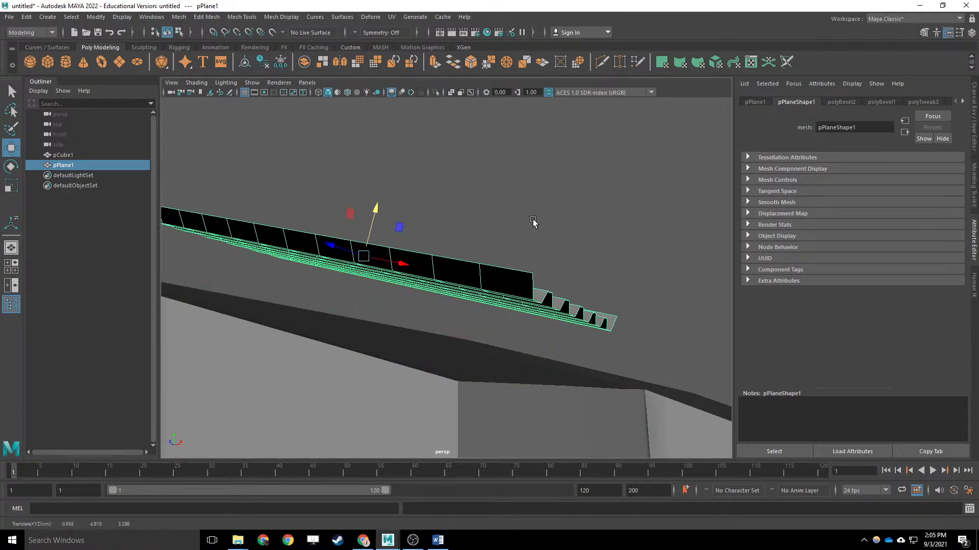
{"action": "left_click_drag", "start_coordinate": [533, 221], "coordinate": [450, 266], "text": "alt"}
{"action": "key", "text": "ctrl+e"}
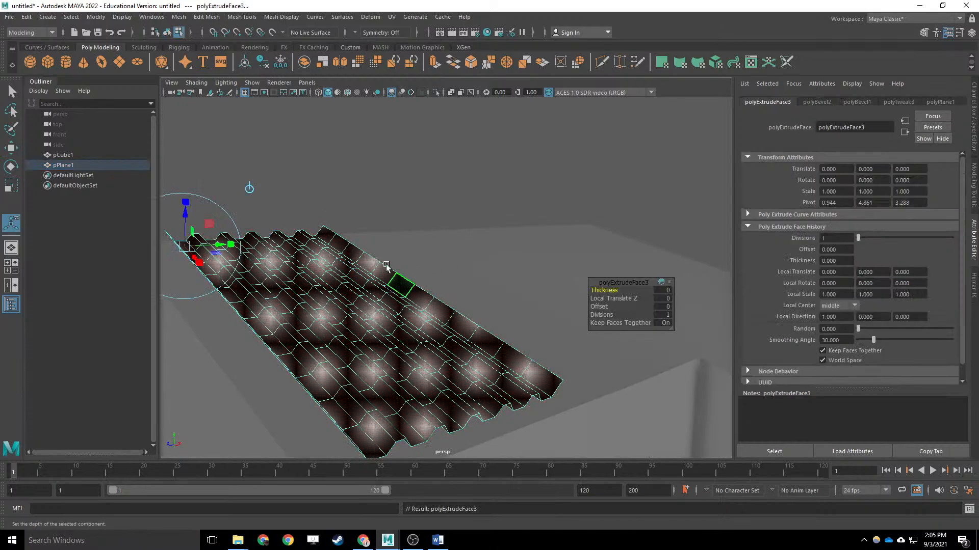
{"action": "left_click_drag", "start_coordinate": [188, 216], "coordinate": [187, 215]}
{"action": "key", "text": "q"}
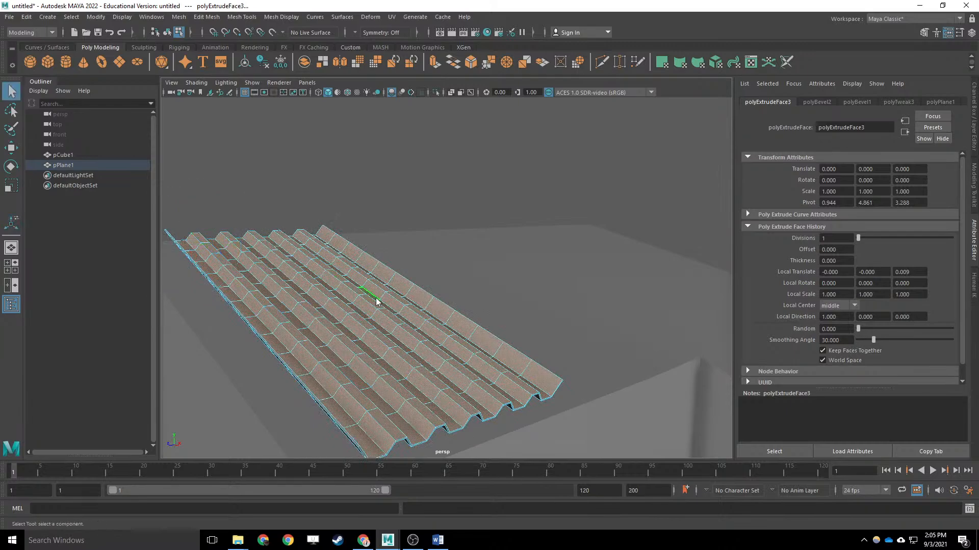
{"action": "right_click_drag", "start_coordinate": [376, 301], "coordinate": [426, 245]}
Try to rotate the corrugated roof sheet upright, and undo the rotation.
{"action": "key", "text": "e"}
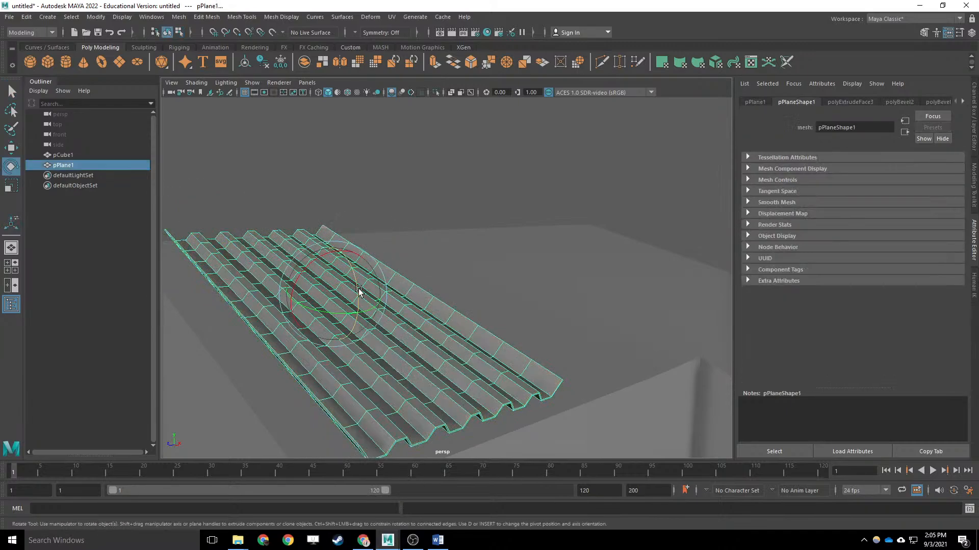
{"action": "left_click_drag", "start_coordinate": [356, 291], "coordinate": [275, 156]}
{"action": "left_click_drag", "start_coordinate": [350, 277], "coordinate": [382, 422]}
{"action": "key", "text": "ctrl+z"}
{"action": "left_click_drag", "start_coordinate": [461, 325], "coordinate": [479, 257], "text": "alt"}
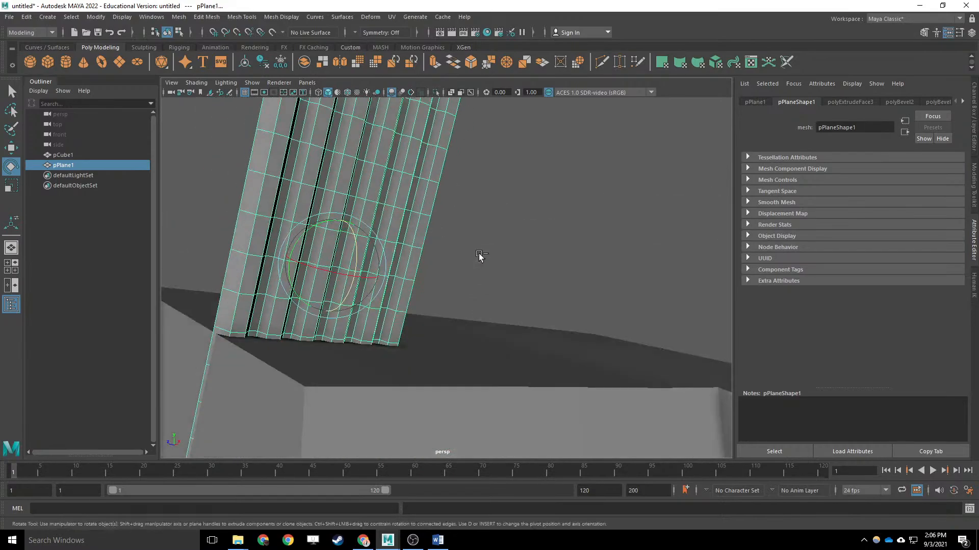
{"action": "key", "text": "ctrl+z"}
Duplicate the roof sheet, turn the copy upright and place it against the front wall beside the doorway.
{"action": "key", "text": "w"}
{"action": "left_click_drag", "start_coordinate": [444, 222], "coordinate": [339, 306], "text": "alt"}
{"action": "middle_click_drag", "start_coordinate": [338, 305], "coordinate": [361, 214], "text": "alt"}
{"action": "left_click_drag", "start_coordinate": [361, 214], "coordinate": [395, 276], "text": "alt"}
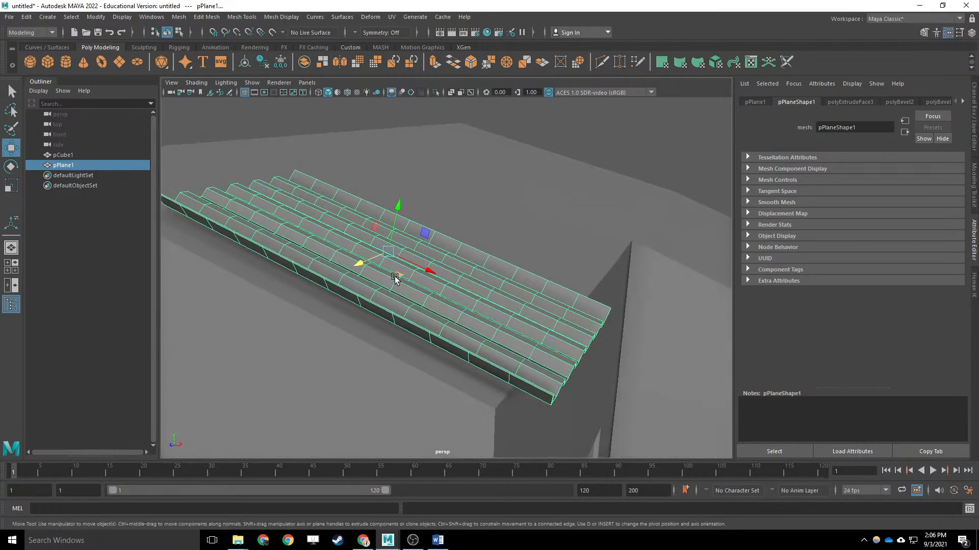
{"action": "scroll", "coordinate": [395, 276], "scroll_direction": "down", "scroll_amount": 5}
{"action": "key", "text": "ctrl+d"}
{"action": "left_click_drag", "start_coordinate": [434, 227], "coordinate": [412, 431]}
{"action": "key", "text": "e"}
{"action": "key", "text": "w"}
{"action": "middle_click_drag", "start_coordinate": [461, 348], "coordinate": [459, 258], "text": "alt"}
{"action": "left_click_drag", "start_coordinate": [439, 231], "coordinate": [462, 254], "text": "alt"}
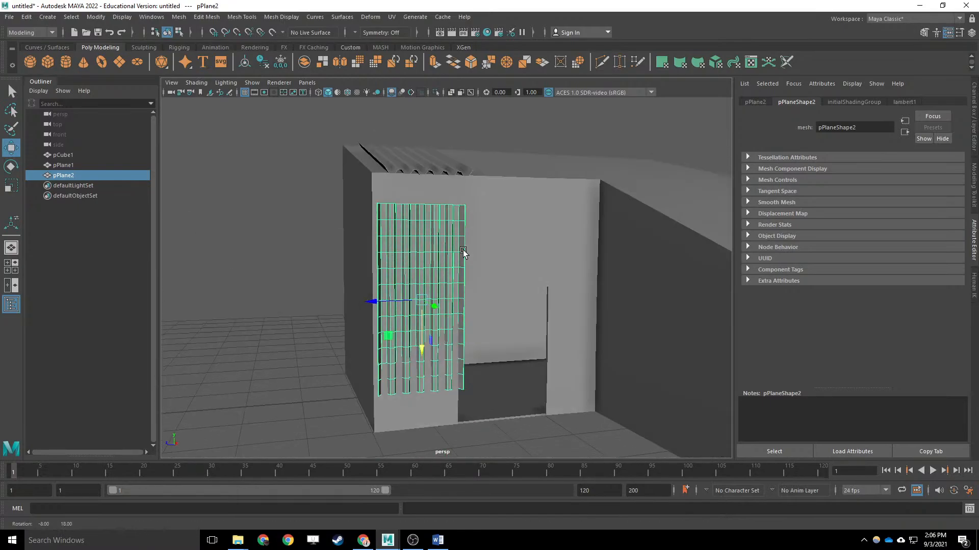
Stretch the wall sheet lengthwise so it spans from near the ground up to the roof edge.
{"action": "key", "text": "r"}
{"action": "left_click_drag", "start_coordinate": [422, 339], "coordinate": [424, 349]}
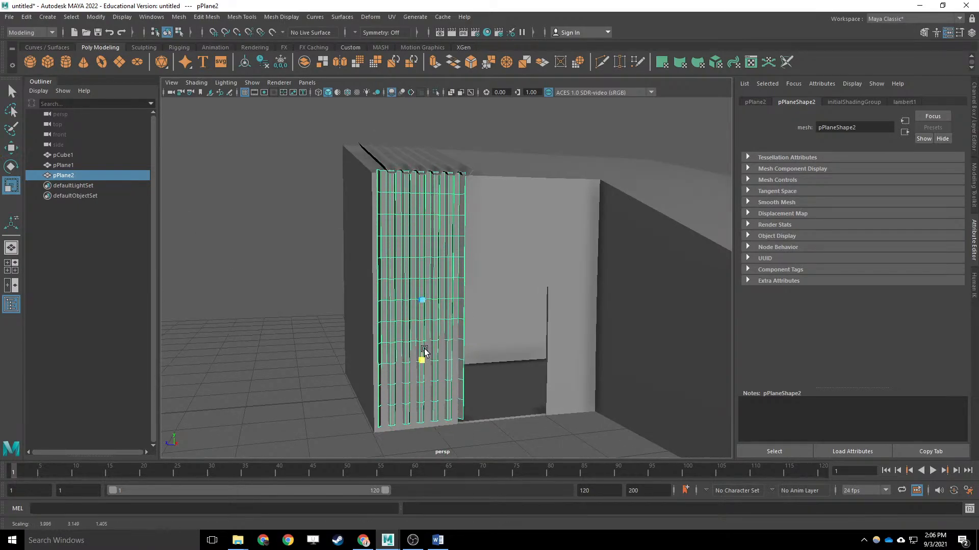
{"action": "key", "text": "w"}
Duplicate the roof sheet and move the copy sideways along the roof, leaving a gap.
{"action": "left_click", "coordinate": [429, 164]}
{"action": "left_click_drag", "start_coordinate": [533, 185], "coordinate": [524, 228], "text": "alt"}
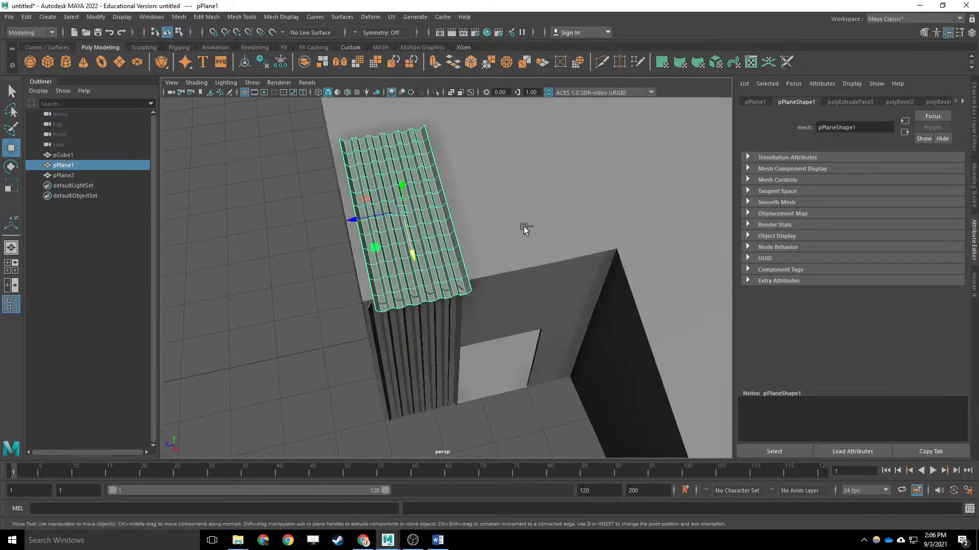
{"action": "key", "text": "ctrl+d"}
{"action": "left_click_drag", "start_coordinate": [350, 222], "coordinate": [469, 219]}
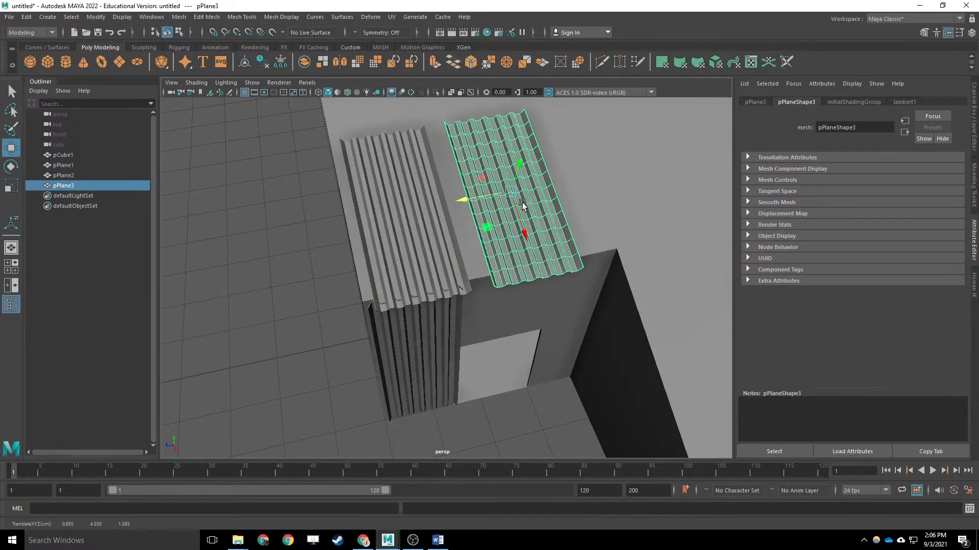
Select a crosswise edge loop near the copied roof sheet's lower end, try shifting it sideways and undo the shift.
{"action": "right_click_drag", "start_coordinate": [522, 203], "coordinate": [522, 173]}
{"action": "scroll", "coordinate": [537, 228], "scroll_direction": "up", "scroll_amount": 5}
{"action": "middle_click_drag", "start_coordinate": [537, 228], "coordinate": [437, 232], "text": "alt"}
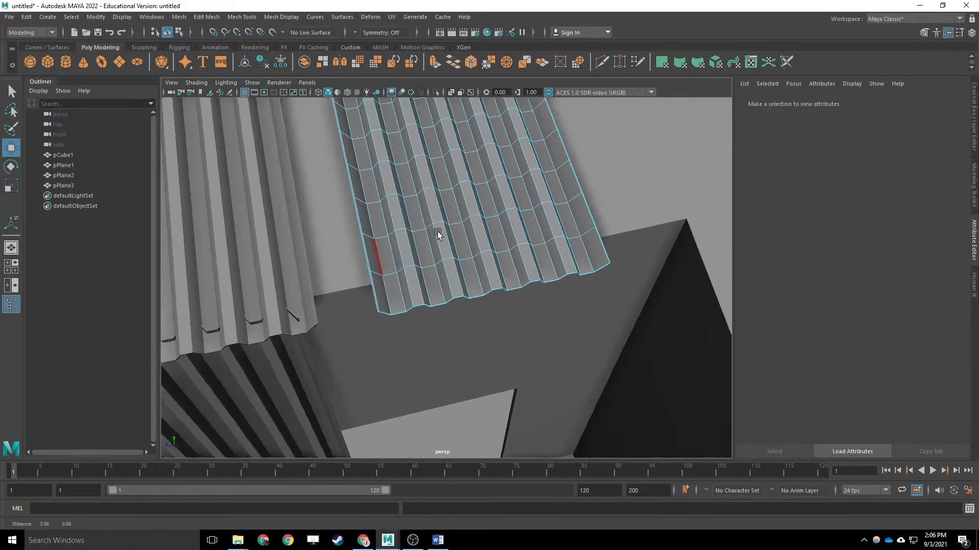
{"action": "left_click_drag", "start_coordinate": [438, 232], "coordinate": [560, 273], "text": "alt"}
{"action": "left_click", "coordinate": [563, 273]}
{"action": "key", "text": "q"}
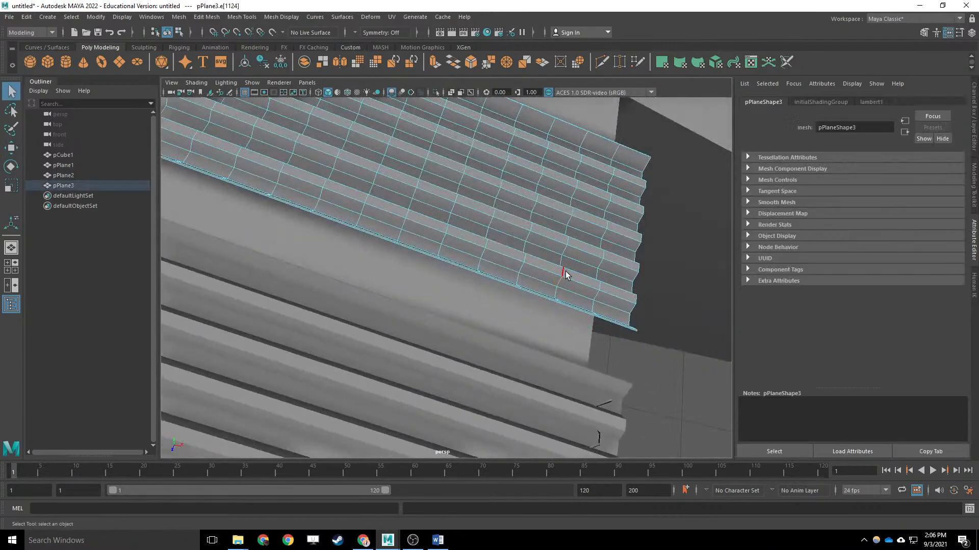
{"action": "key", "text": "w"}
{"action": "left_click_drag", "start_coordinate": [565, 274], "coordinate": [516, 277], "text": "alt"}
{"action": "middle_click_drag", "start_coordinate": [426, 260], "coordinate": [434, 258]}
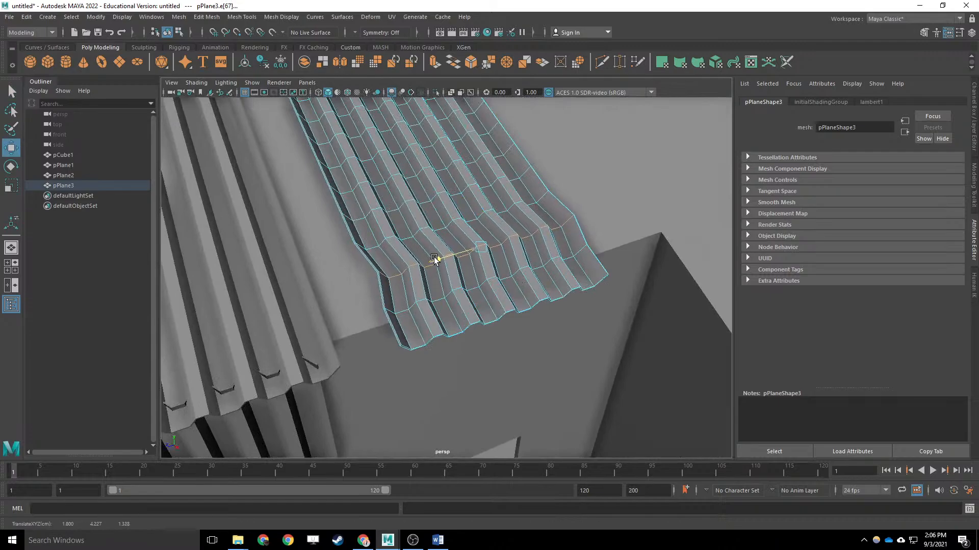
{"action": "key", "text": "ctrl+z"}
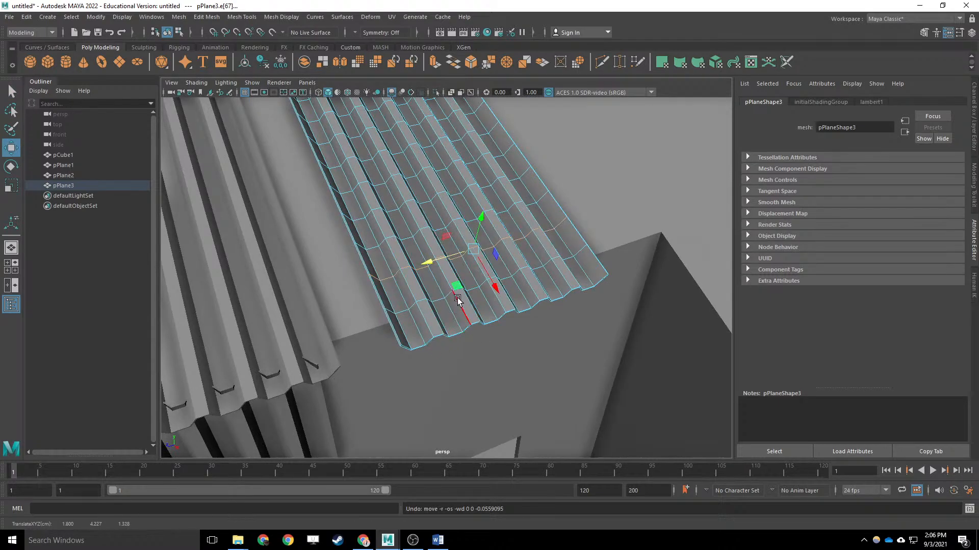
Add the lower crosswise edge loops to the selection and rotate them to bend the sheet's lower end.
{"action": "key", "text": "q"}
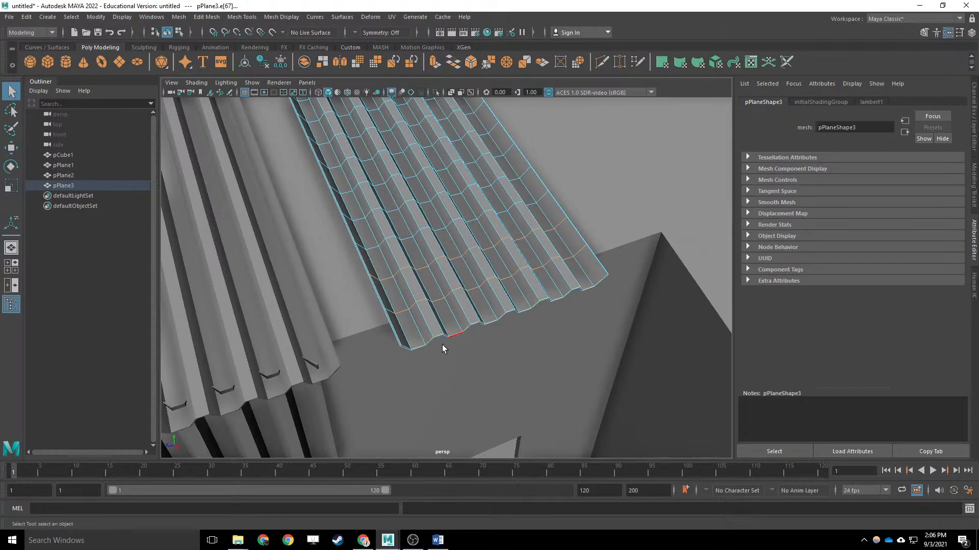
{"action": "double_click", "coordinate": [433, 343]}
{"action": "key", "text": "e"}
{"action": "left_click_drag", "start_coordinate": [481, 308], "coordinate": [464, 292]}
{"action": "key", "text": "w"}
{"action": "key", "text": "q"}
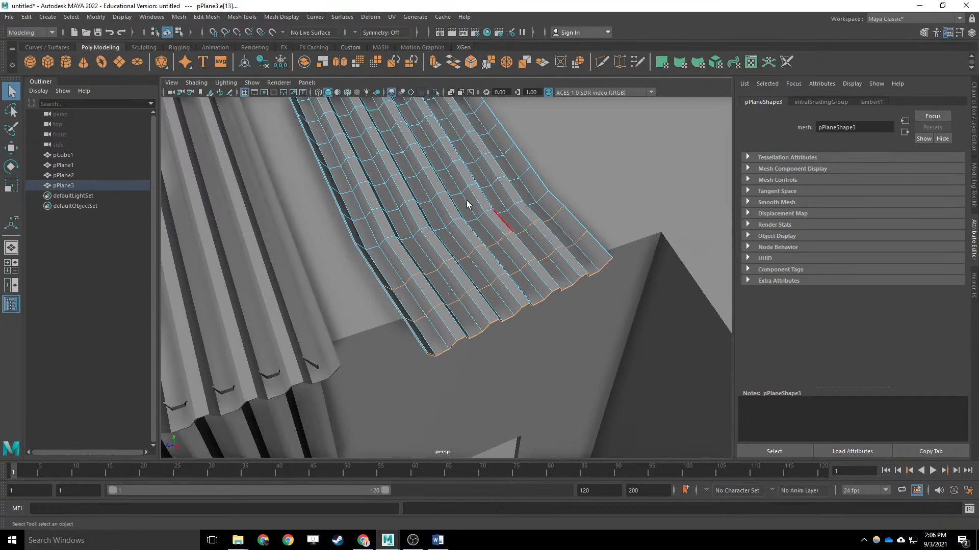
Return to object selection and move the original flat roof sheet off the building as a spare.
{"action": "right_click_drag", "start_coordinate": [467, 200], "coordinate": [466, 170]}
{"action": "left_click", "coordinate": [457, 218], "text": "shift"}
{"action": "key", "text": "f"}
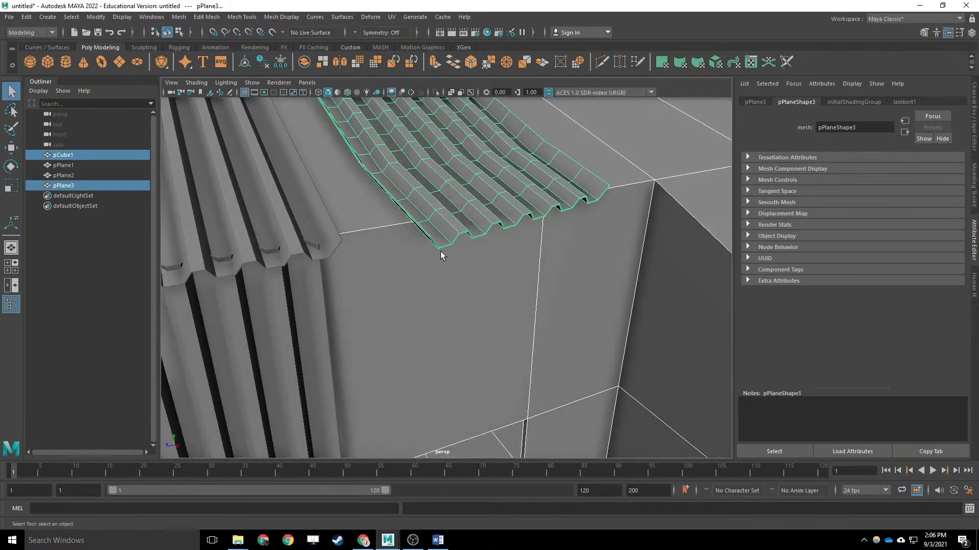
{"action": "left_click", "coordinate": [333, 214]}
{"action": "key", "text": "w"}
{"action": "left_click_drag", "start_coordinate": [320, 233], "coordinate": [94, 292]}
Duplicate the spare sheet and place the copy over the roof's corner beside the bent sheet.
{"action": "key", "text": "ctrl+d"}
{"action": "key", "text": "a"}
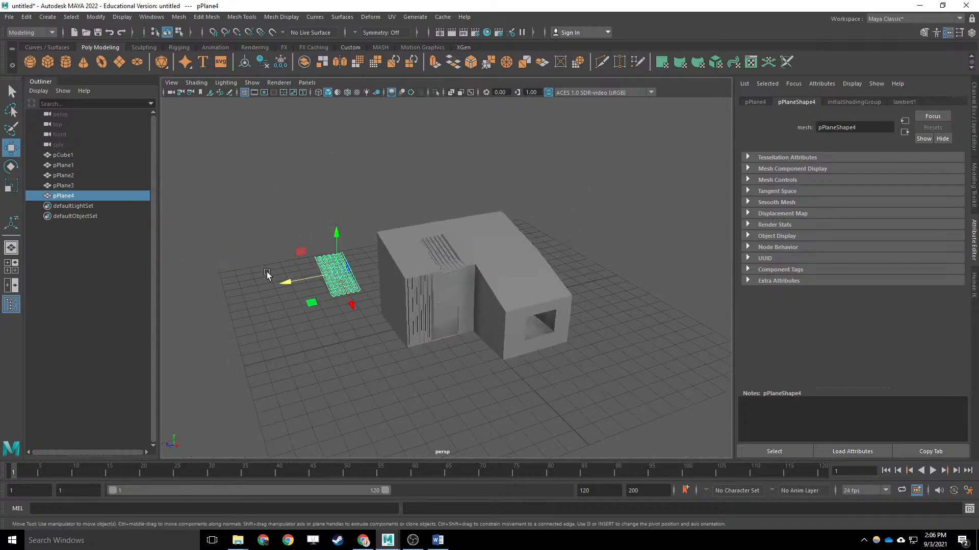
{"action": "left_click_drag", "start_coordinate": [301, 283], "coordinate": [411, 290]}
{"action": "key", "text": "r"}
{"action": "key", "text": "e"}
{"action": "key", "text": "w"}
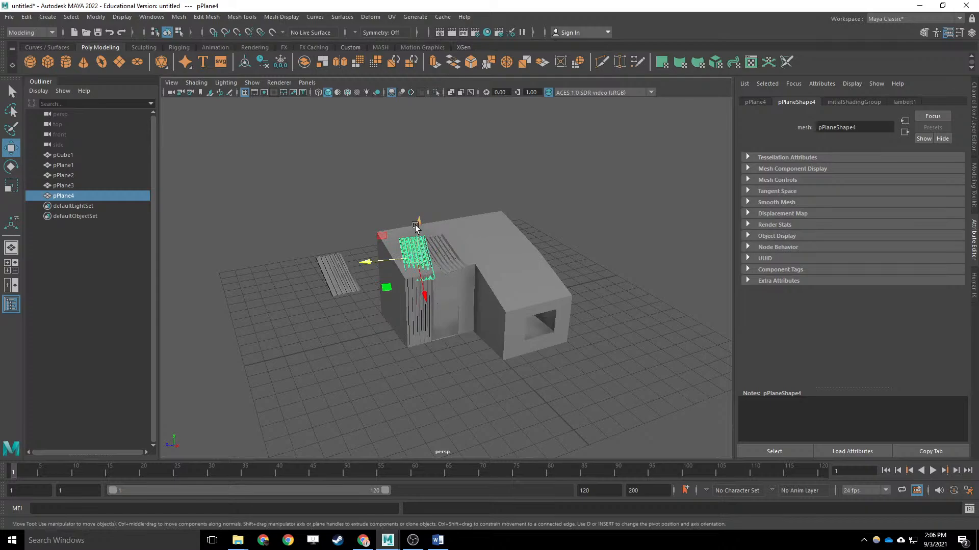
{"action": "left_click_drag", "start_coordinate": [418, 223], "coordinate": [418, 216]}
Lengthen the new roof sheet past the front edge, then tilt and reposition it to follow the roof's slope.
{"action": "key", "text": "r"}
{"action": "left_click_drag", "start_coordinate": [424, 287], "coordinate": [430, 309]}
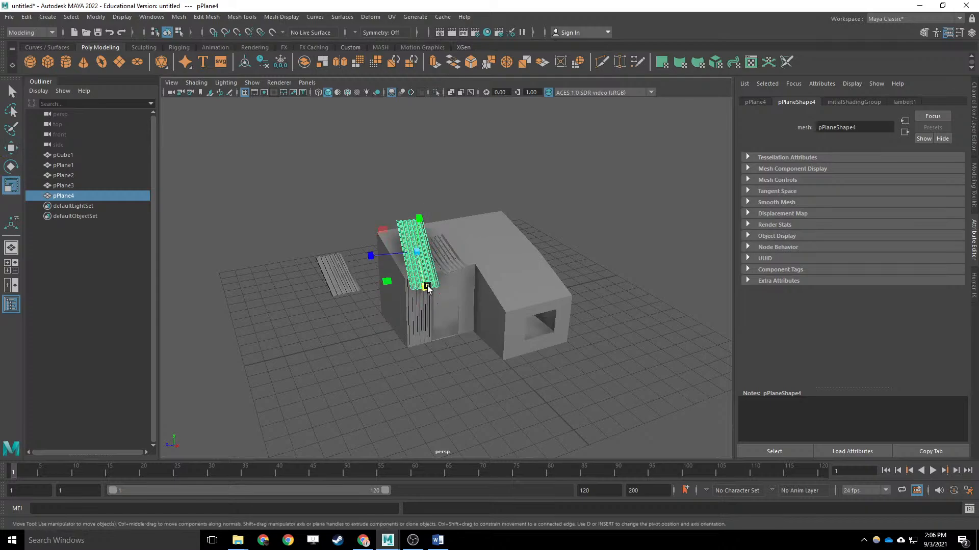
{"action": "key", "text": "e"}
{"action": "left_click_drag", "start_coordinate": [421, 245], "coordinate": [449, 268]}
{"action": "key", "text": "f"}
{"action": "key", "text": "w"}
{"action": "key", "text": "e"}
{"action": "key", "text": "w"}
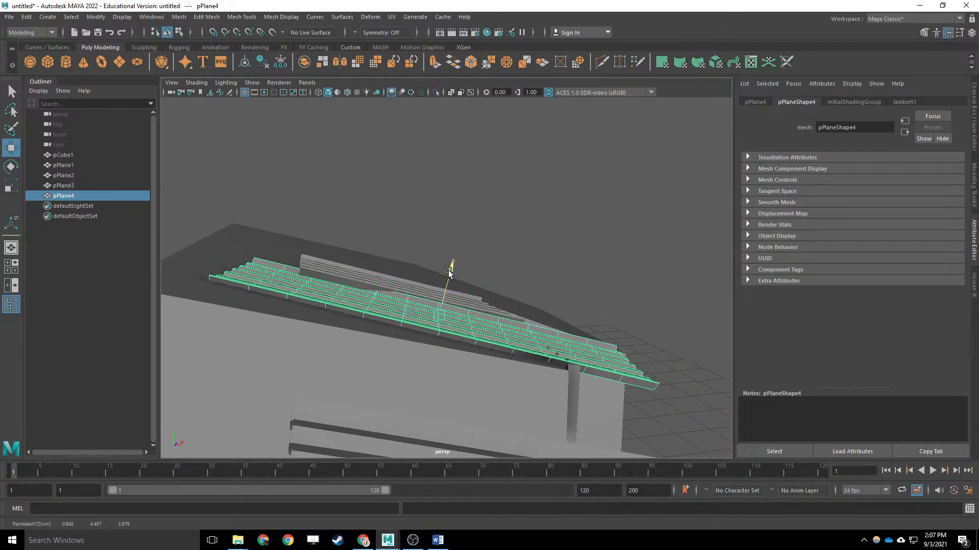
{"action": "left_click_drag", "start_coordinate": [359, 262], "coordinate": [409, 293], "text": "alt"}
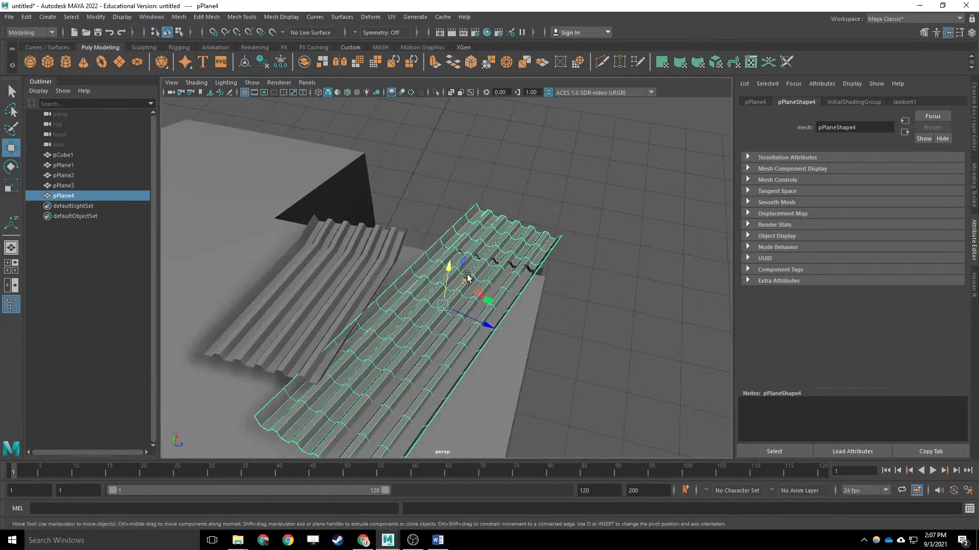
Shift the long corrugated roof sheet sideways to seat it over the building's front corner, then deselect it.
{"action": "left_click_drag", "start_coordinate": [467, 278], "coordinate": [417, 277]}
{"action": "left_click", "coordinate": [563, 216]}
{"action": "left_click_drag", "start_coordinate": [563, 216], "coordinate": [492, 210], "text": "alt"}
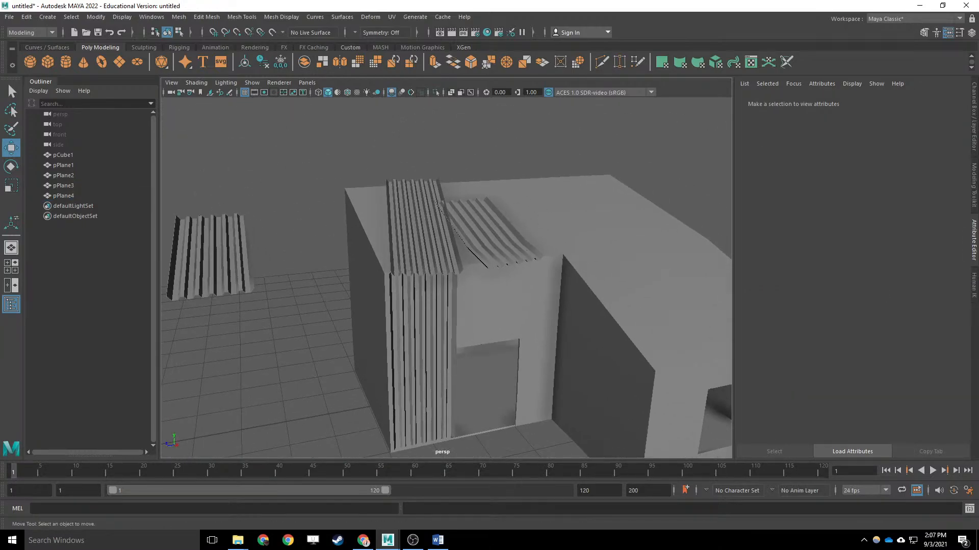
{"action": "left_click_drag", "start_coordinate": [510, 272], "coordinate": [528, 247], "text": "alt"}
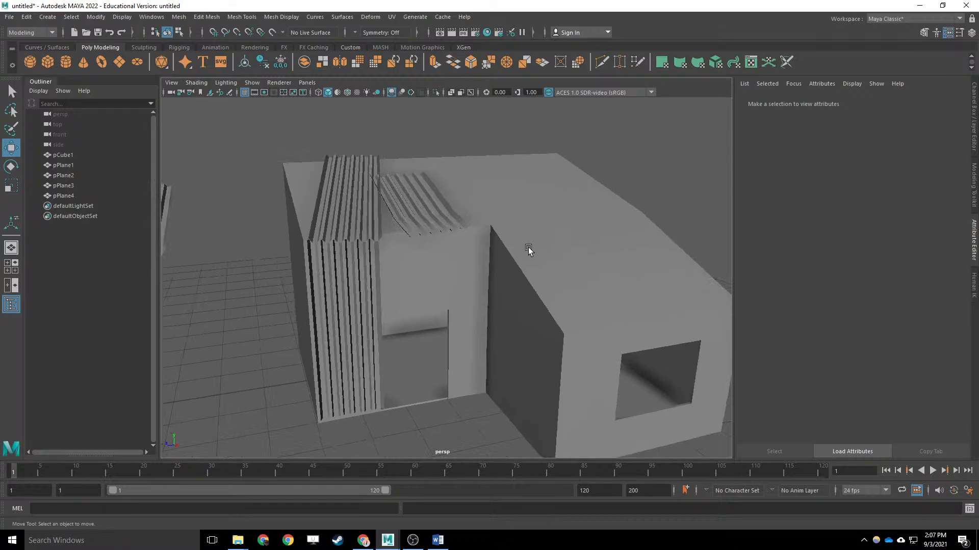
Examine the corrugated roof and wall sheets from several angles, checking how they overlap and fit the building.
{"action": "left_click", "coordinate": [454, 228]}
{"action": "left_click", "coordinate": [347, 287]}
{"action": "left_click", "coordinate": [345, 224]}
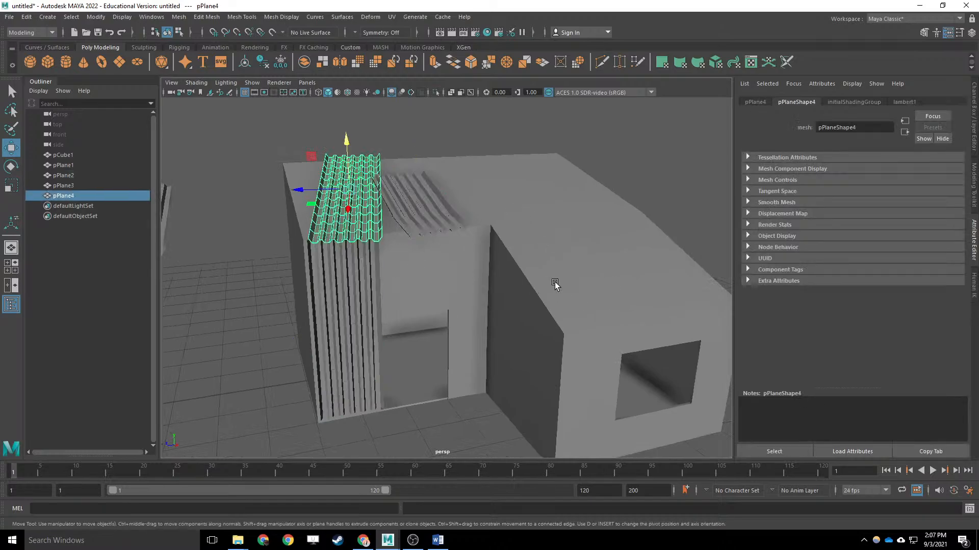
{"action": "left_click_drag", "start_coordinate": [530, 335], "coordinate": [568, 295], "text": "alt"}
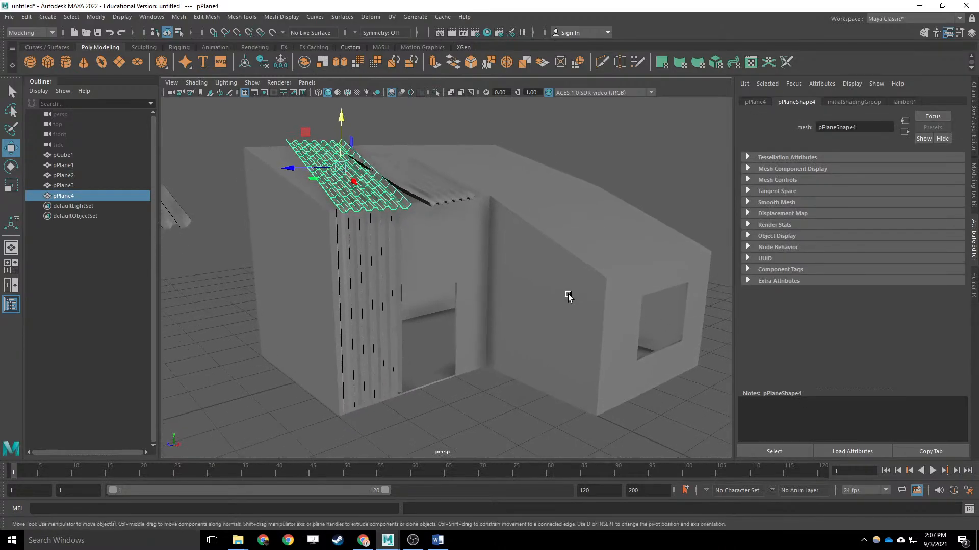
{"action": "left_click_drag", "start_coordinate": [525, 267], "coordinate": [546, 293], "text": "alt"}
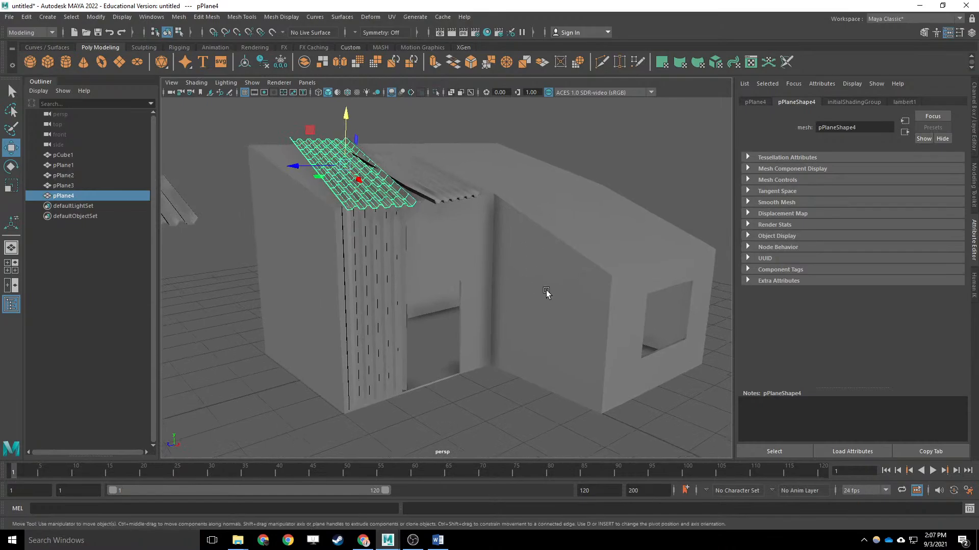
{"action": "left_click", "coordinate": [364, 252]}
{"action": "left_click", "coordinate": [432, 175]}
{"action": "left_click_drag", "start_coordinate": [627, 288], "coordinate": [480, 281], "text": "alt"}
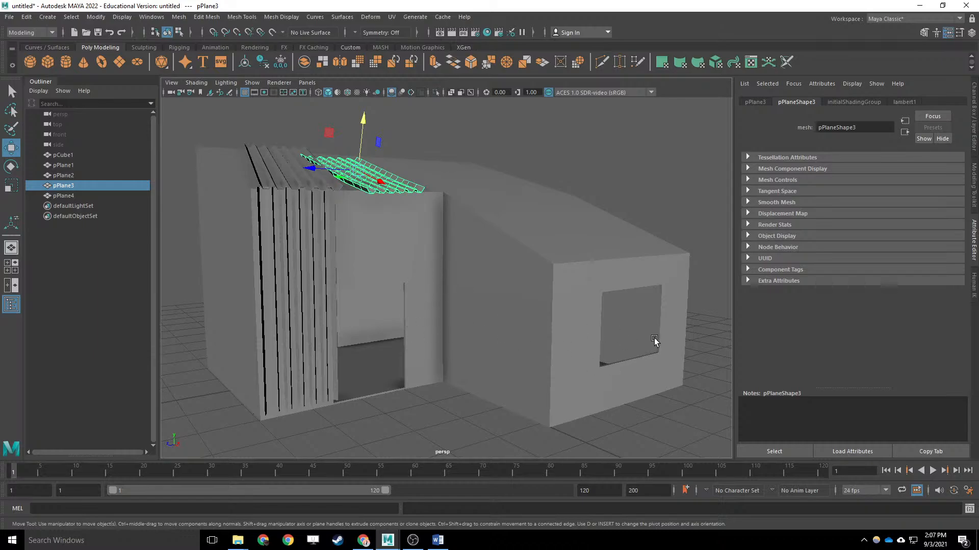
{"action": "middle_click_drag", "start_coordinate": [521, 315], "coordinate": [474, 338], "text": "alt"}
{"action": "left_click_drag", "start_coordinate": [472, 265], "coordinate": [486, 282], "text": "alt"}
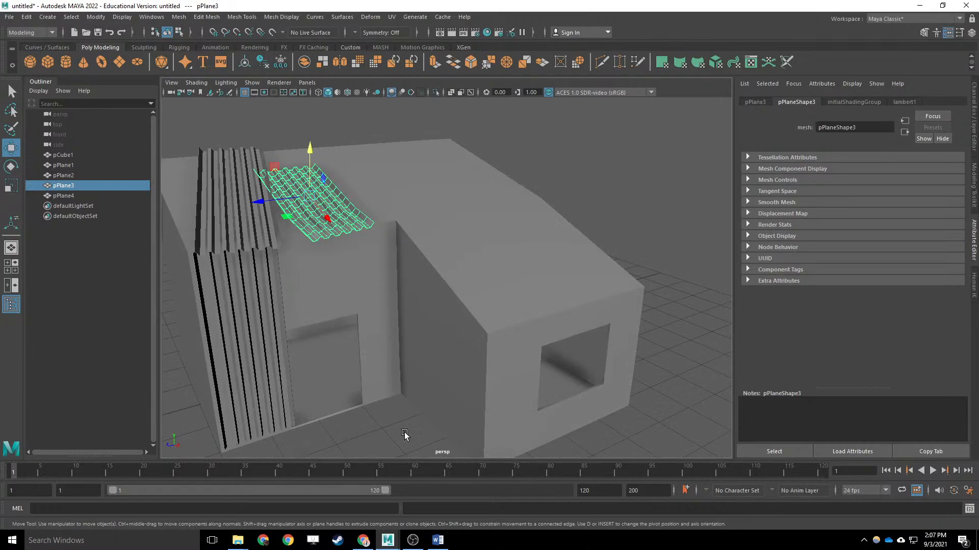
{"action": "middle_click_drag", "start_coordinate": [405, 435], "coordinate": [408, 374], "text": "alt"}
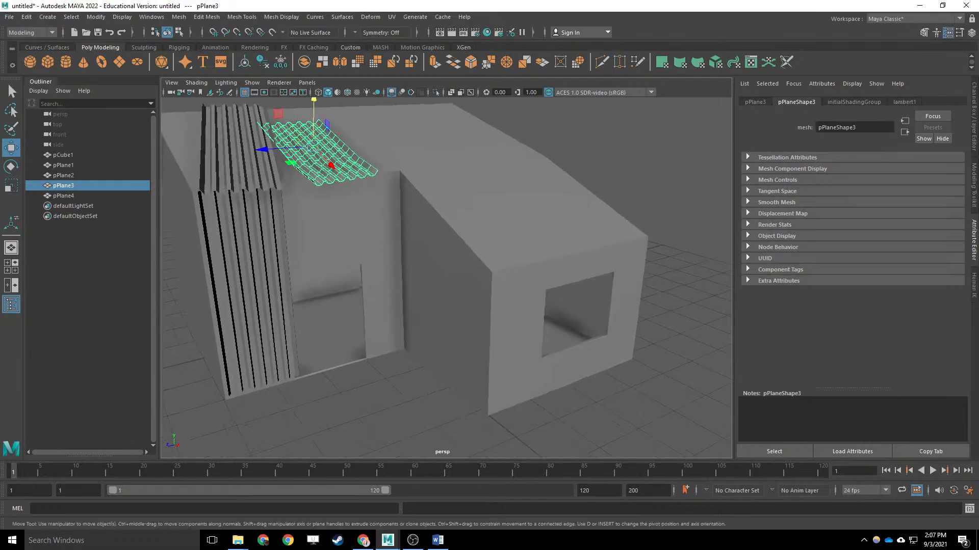
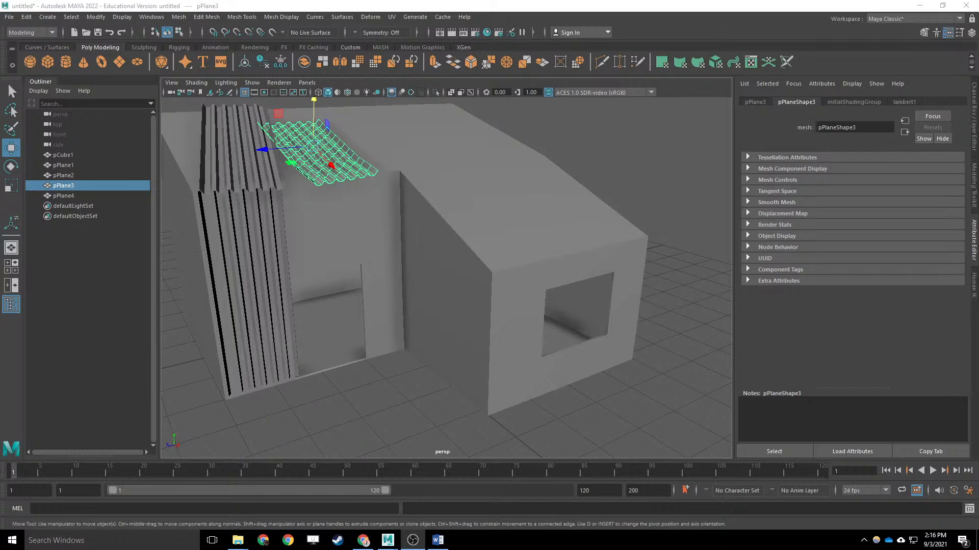
{"action": "middle_click_drag", "start_coordinate": [419, 330], "coordinate": [464, 300], "text": "alt"}
{"action": "left_click_drag", "start_coordinate": [385, 219], "coordinate": [407, 202], "text": "alt"}
{"action": "left_click", "coordinate": [352, 172]}
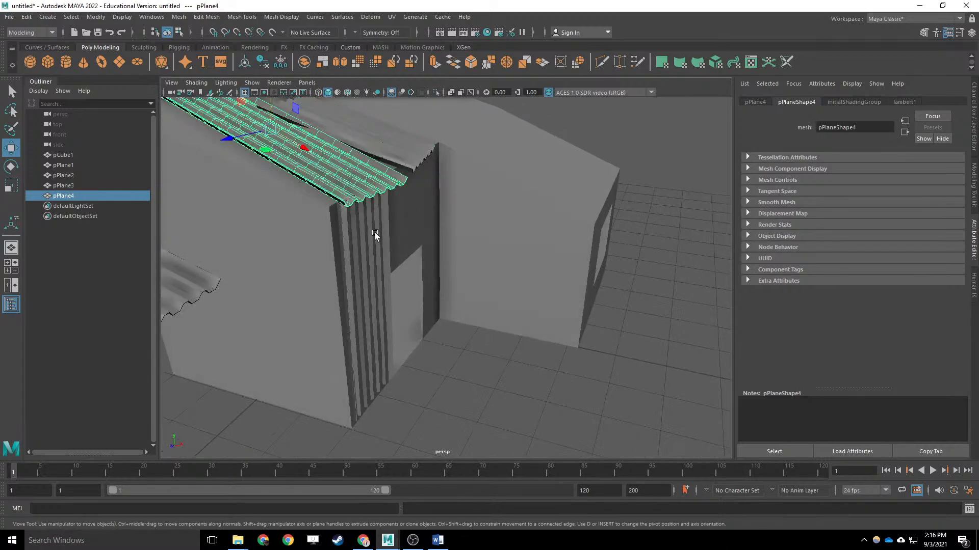
{"action": "left_click_drag", "start_coordinate": [376, 235], "coordinate": [542, 175], "text": "alt"}
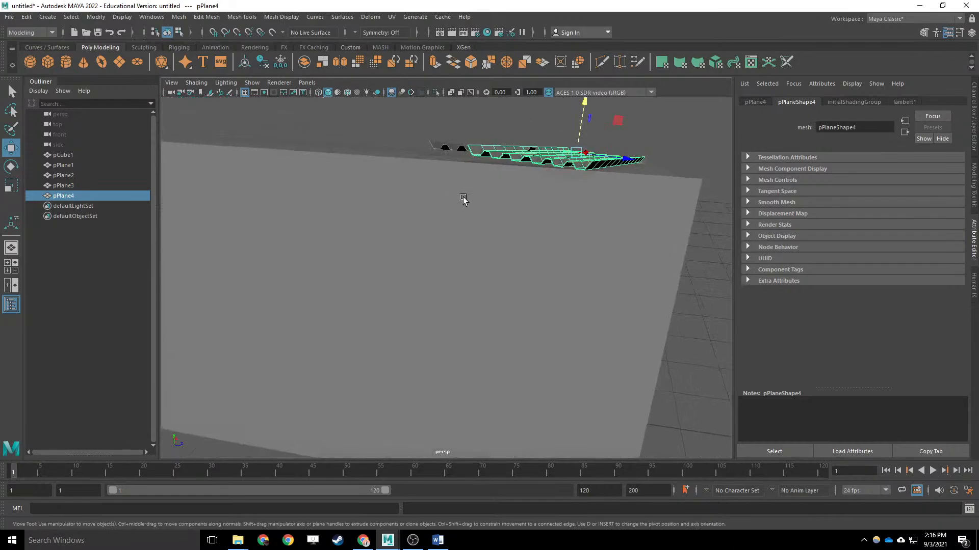
{"action": "left_click_drag", "start_coordinate": [463, 200], "coordinate": [502, 216], "text": "alt"}
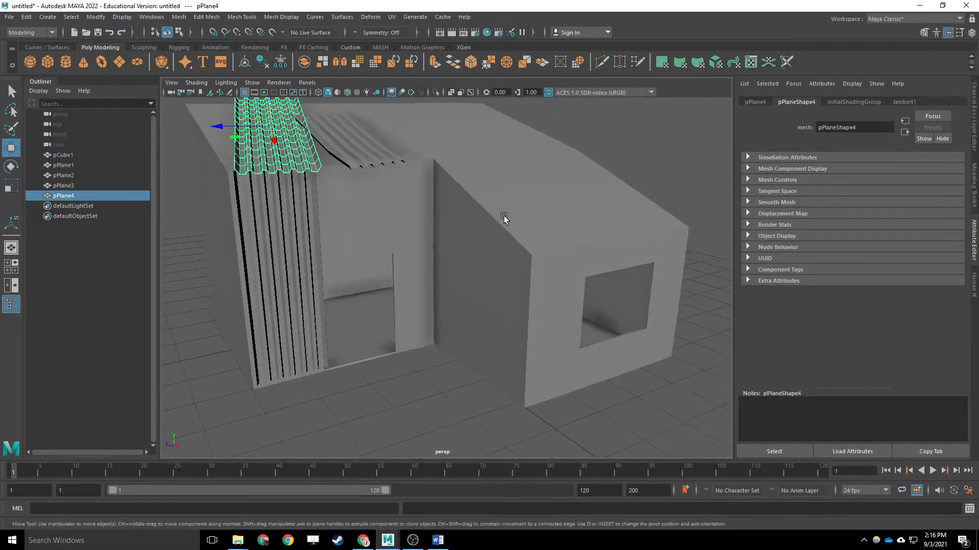
{"action": "left_click_drag", "start_coordinate": [498, 253], "coordinate": [568, 216], "text": "alt"}
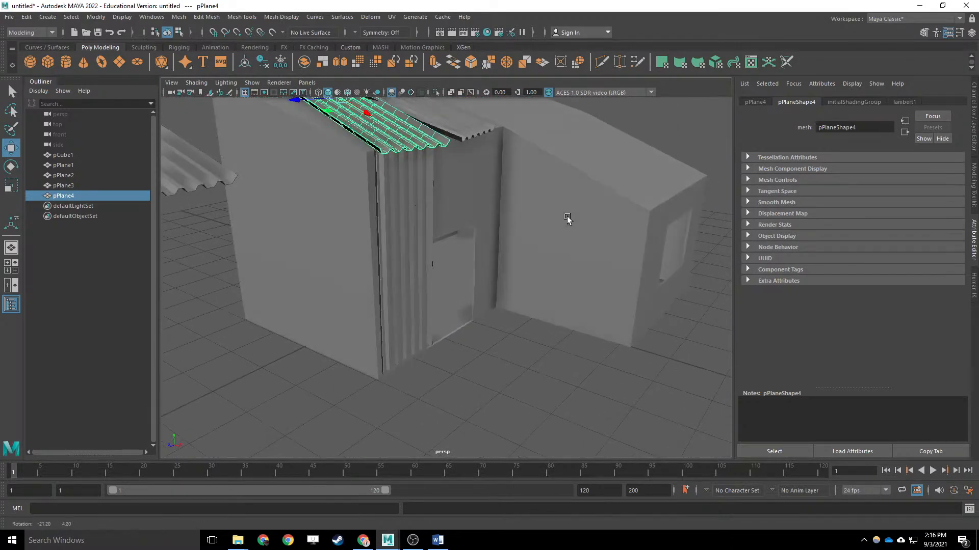
Create a polygon cube and move it to the window opening on the building's end wall.
{"action": "right_click_drag", "start_coordinate": [613, 280], "coordinate": [445, 235], "text": "alt"}
{"action": "left_click_drag", "start_coordinate": [446, 234], "coordinate": [517, 269], "text": "alt"}
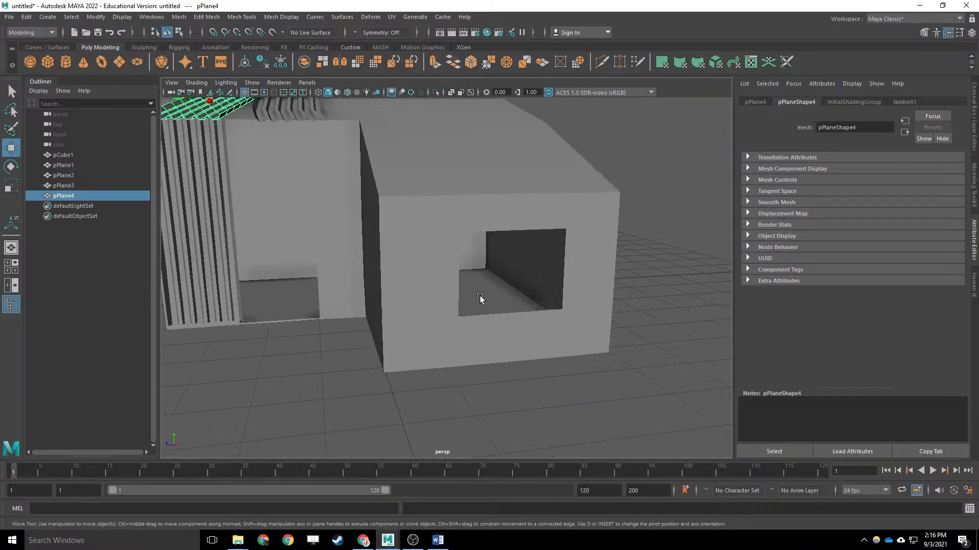
{"action": "mouse_move", "coordinate": [478, 299]}
{"action": "left_mouse_down", "text": "alt"}
{"action": "mouse_move", "coordinate": [522, 304]}
{"action": "mouse_move", "coordinate": [470, 285]}
{"action": "left_mouse_up", "text": "alt"}
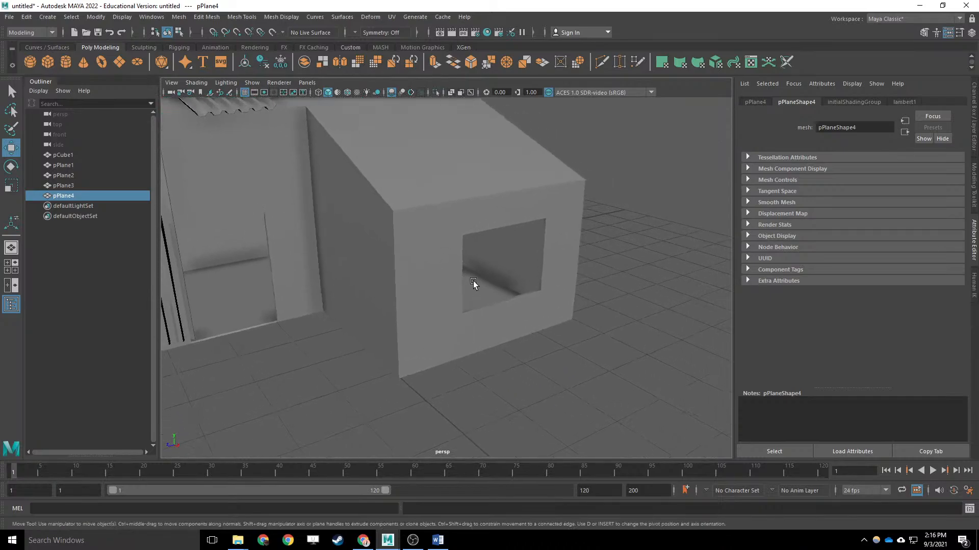
{"action": "scroll", "coordinate": [475, 280], "scroll_direction": "up", "scroll_amount": 3}
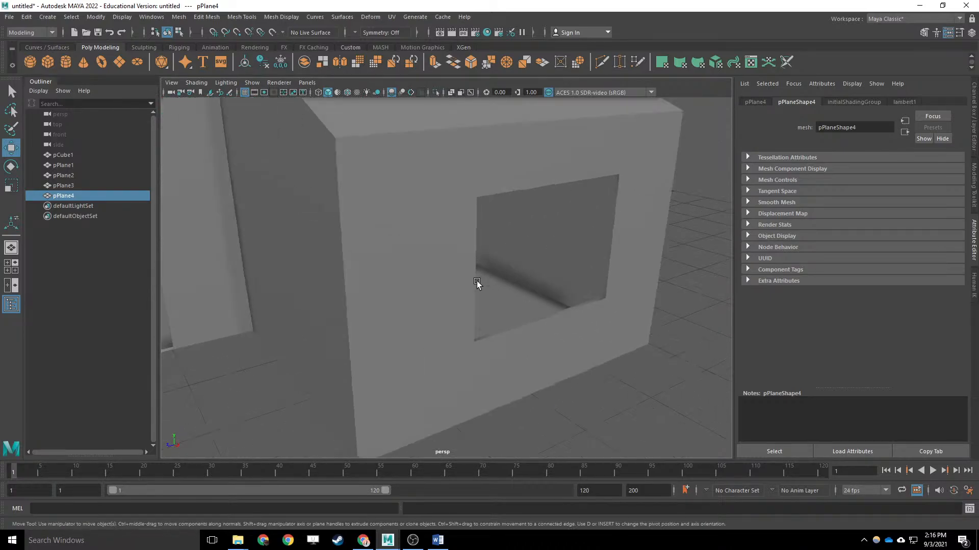
{"action": "left_click", "coordinate": [48, 62]}
{"action": "left_click_drag", "start_coordinate": [298, 319], "coordinate": [500, 320], "text": "alt"}
{"action": "left_click_drag", "start_coordinate": [252, 348], "coordinate": [392, 348]}
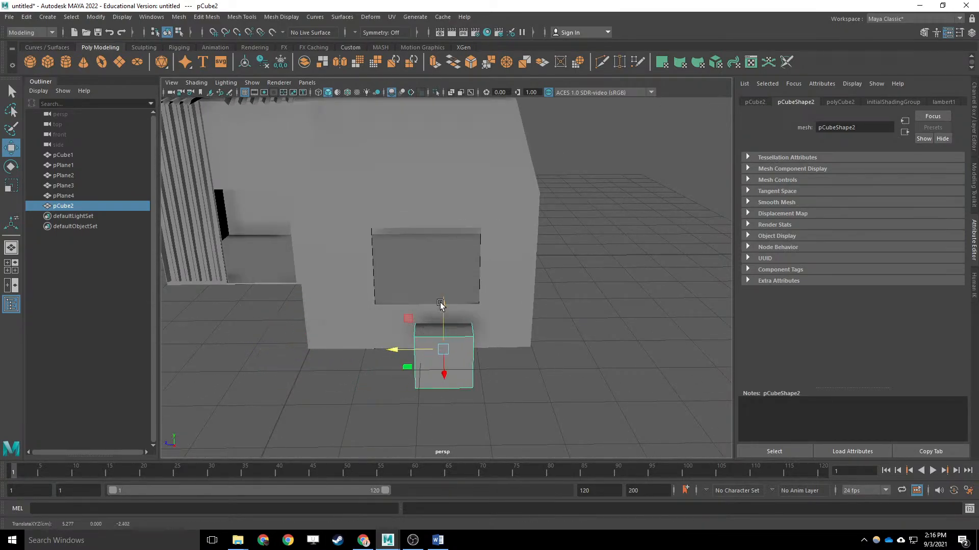
{"action": "left_click_drag", "start_coordinate": [440, 305], "coordinate": [442, 235]}
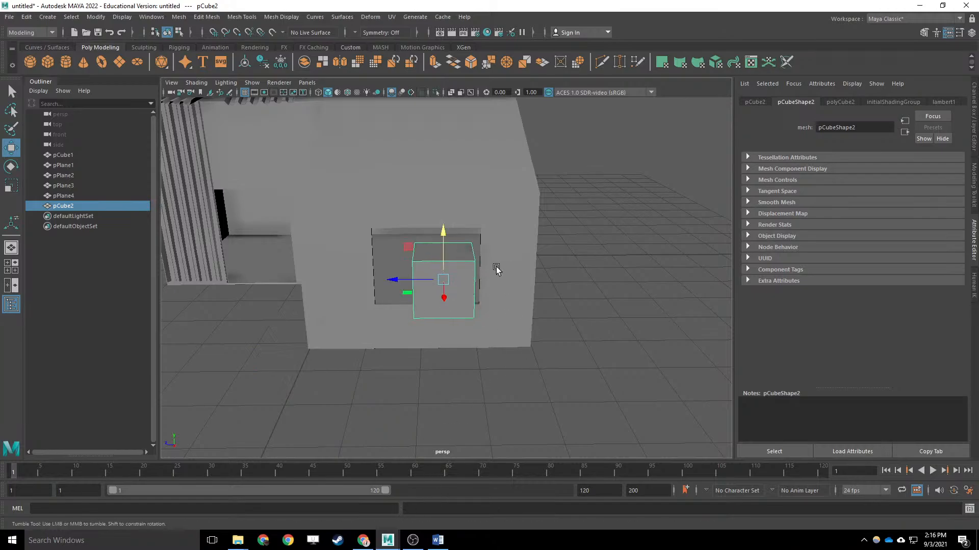
In the side view, raise and stretch the cube vertically to match the window opening's height.
{"action": "left_click_drag", "start_coordinate": [496, 268], "coordinate": [470, 285], "text": "alt"}
{"action": "scroll", "coordinate": [502, 264], "scroll_direction": "up", "scroll_amount": 6}
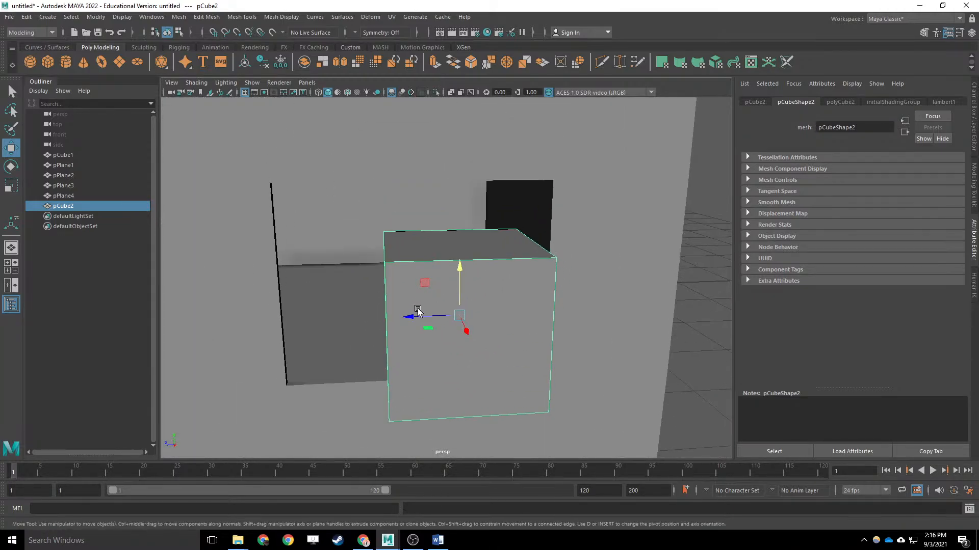
{"action": "key", "text": "space"}
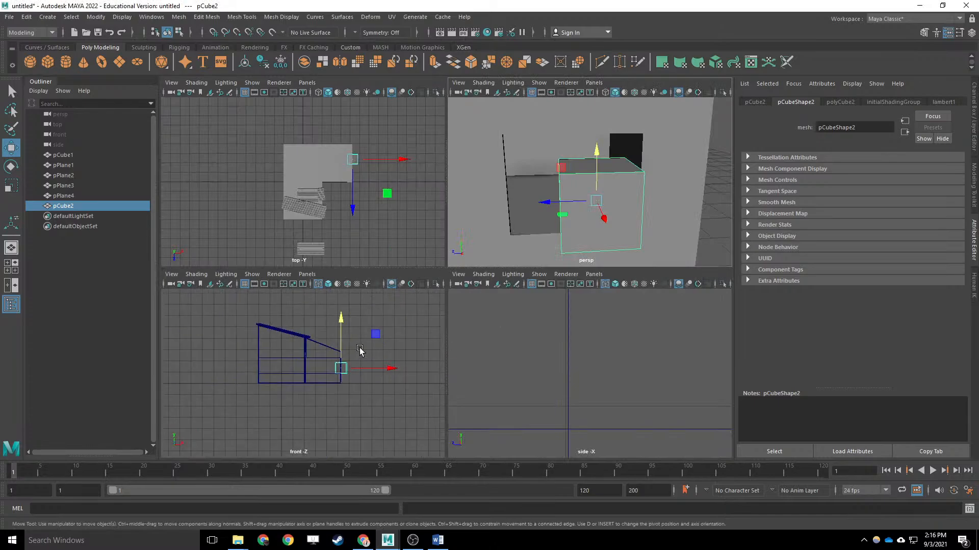
{"action": "key", "text": "f"}
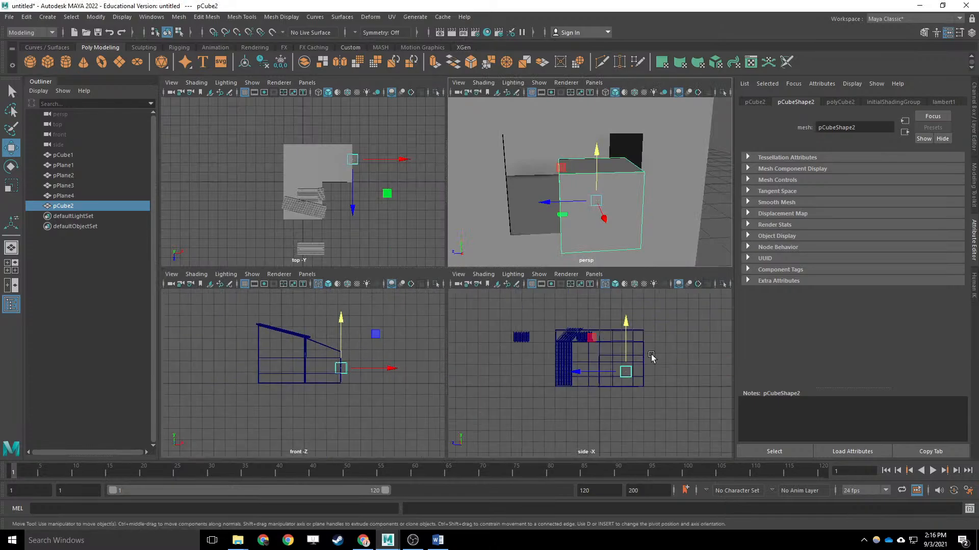
{"action": "scroll", "coordinate": [545, 356], "scroll_direction": "up", "scroll_amount": 3}
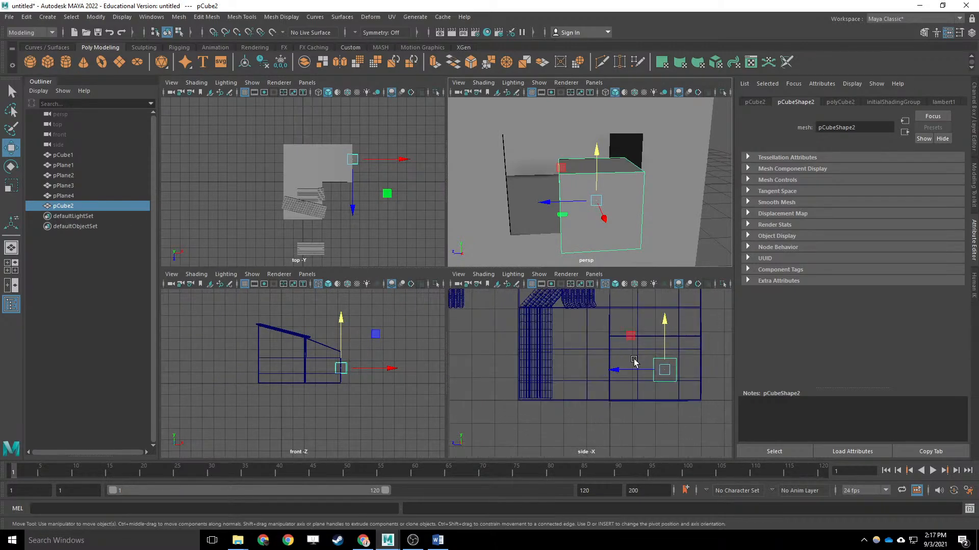
{"action": "scroll", "coordinate": [540, 408], "scroll_direction": "up", "scroll_amount": 5}
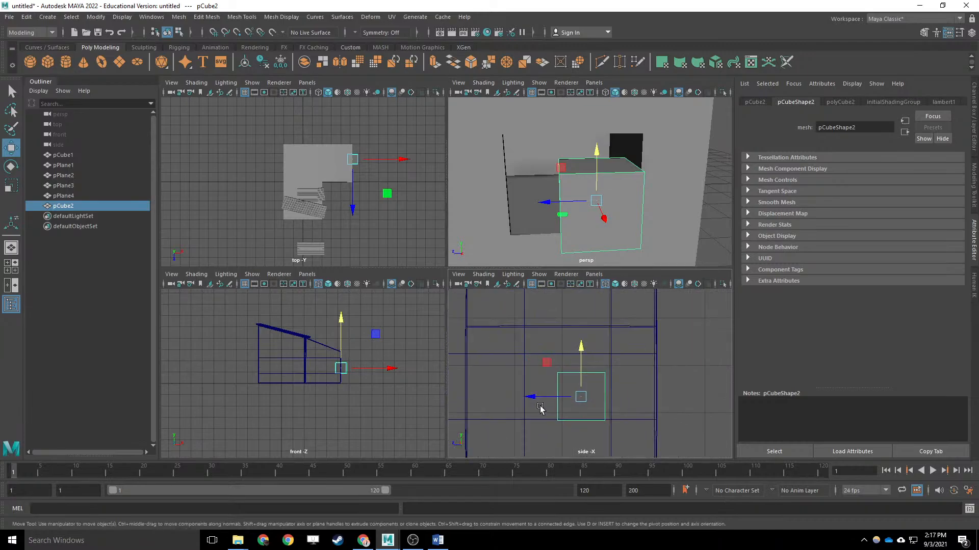
{"action": "middle_click_drag", "start_coordinate": [541, 408], "coordinate": [549, 409], "text": "alt"}
{"action": "left_click_drag", "start_coordinate": [585, 400], "coordinate": [587, 392]}
{"action": "key", "text": "r"}
{"action": "left_click_drag", "start_coordinate": [590, 353], "coordinate": [589, 331]}
{"action": "key", "text": "w"}
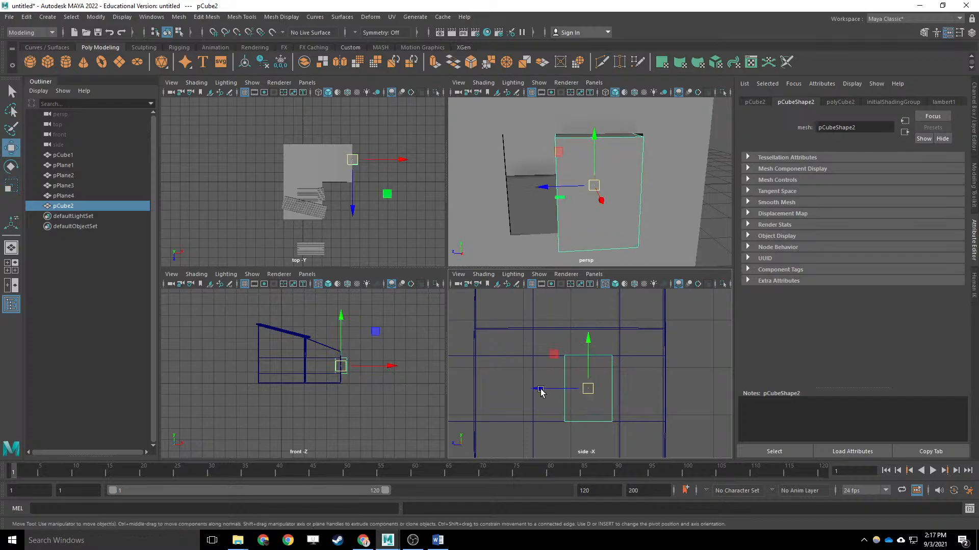
Narrow the cube and align its outer side with the window opening's edge nearest the building's rear corner.
{"action": "left_click_drag", "start_coordinate": [540, 391], "coordinate": [564, 390]}
{"action": "key", "text": "r"}
{"action": "key", "text": "w"}
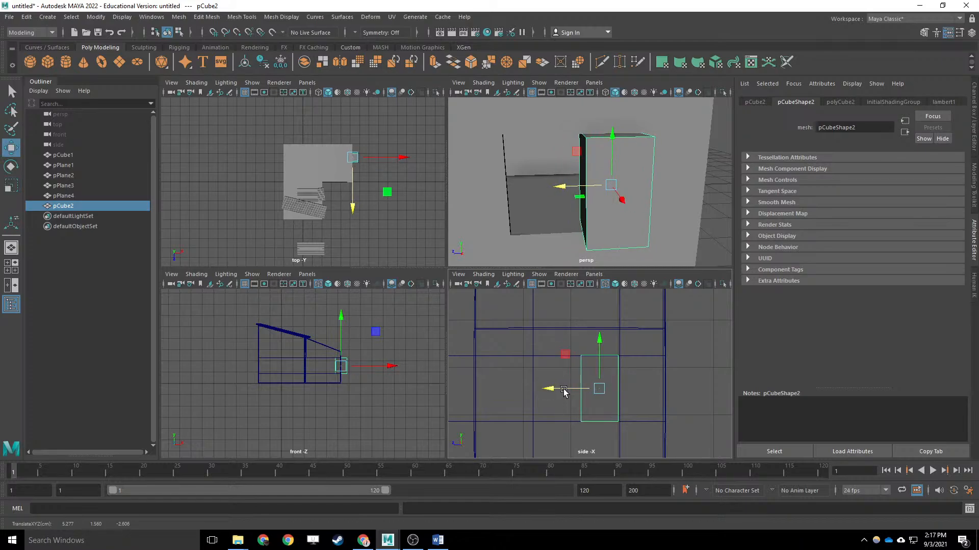
{"action": "key", "text": "ctrl+d"}
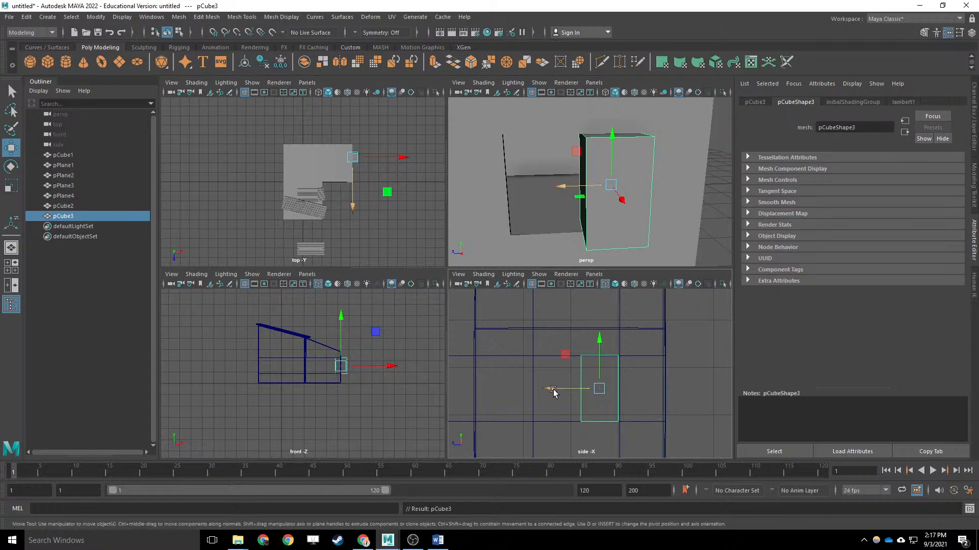
{"action": "left_click_drag", "start_coordinate": [563, 390], "coordinate": [503, 391]}
{"action": "left_click_drag", "start_coordinate": [605, 158], "coordinate": [601, 182], "text": "alt"}
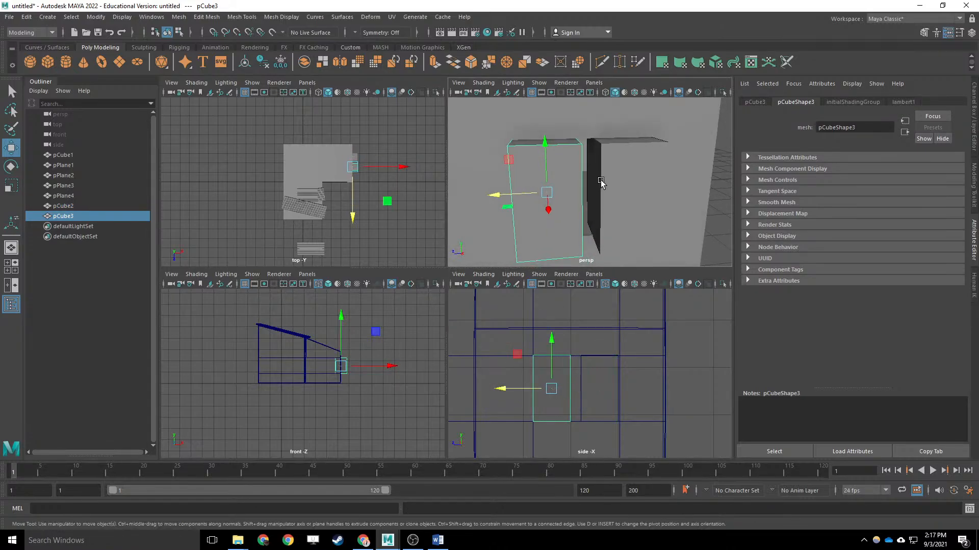
{"action": "key", "text": "Delete"}
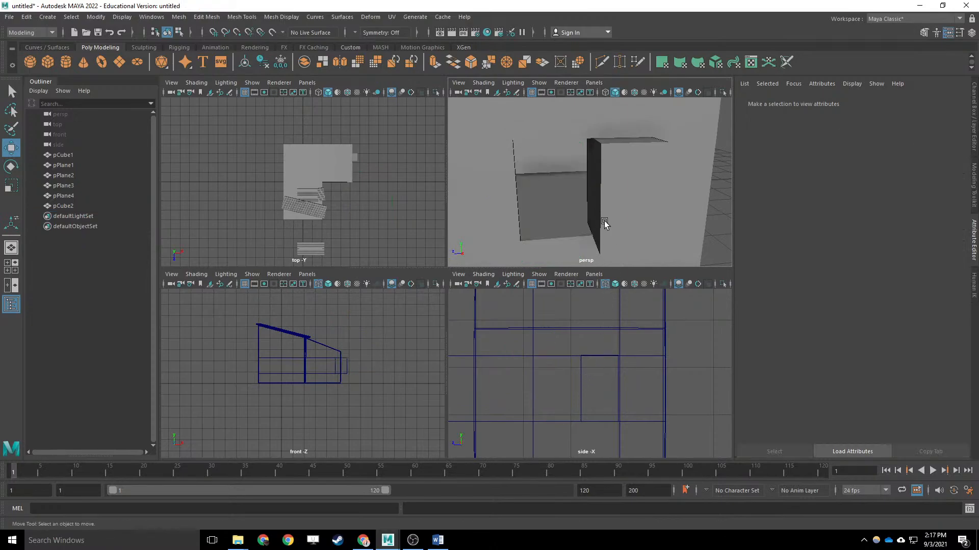
Extend the cube's inner side face to the middle of the window opening, then return to object selection.
{"action": "left_click", "coordinate": [589, 219]}
{"action": "right_click", "coordinate": [590, 220]}
{"action": "right_click_drag", "start_coordinate": [589, 221], "coordinate": [591, 243]}
{"action": "left_click", "coordinate": [593, 204]}
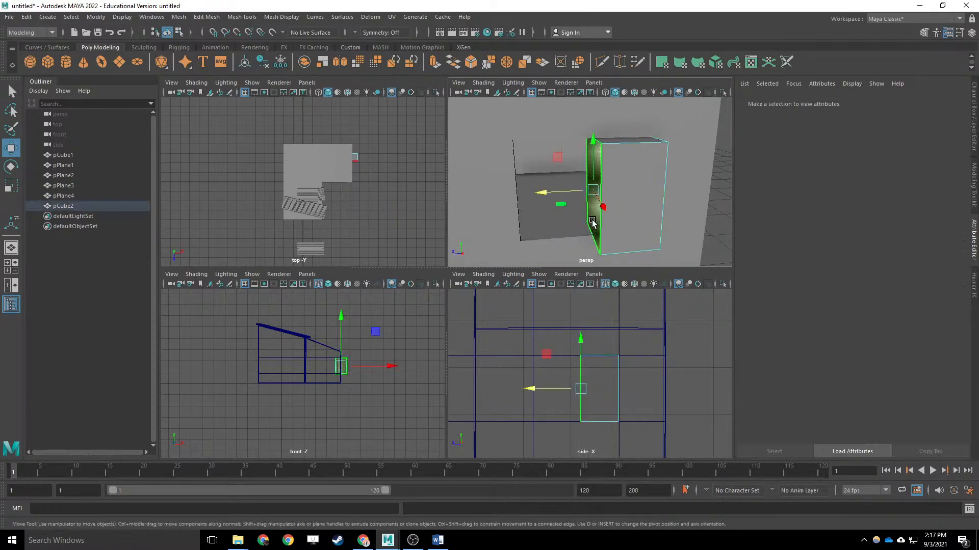
{"action": "left_click_drag", "start_coordinate": [574, 192], "coordinate": [552, 194]}
{"action": "key", "text": "q"}
{"action": "right_click_drag", "start_coordinate": [619, 206], "coordinate": [665, 193]}
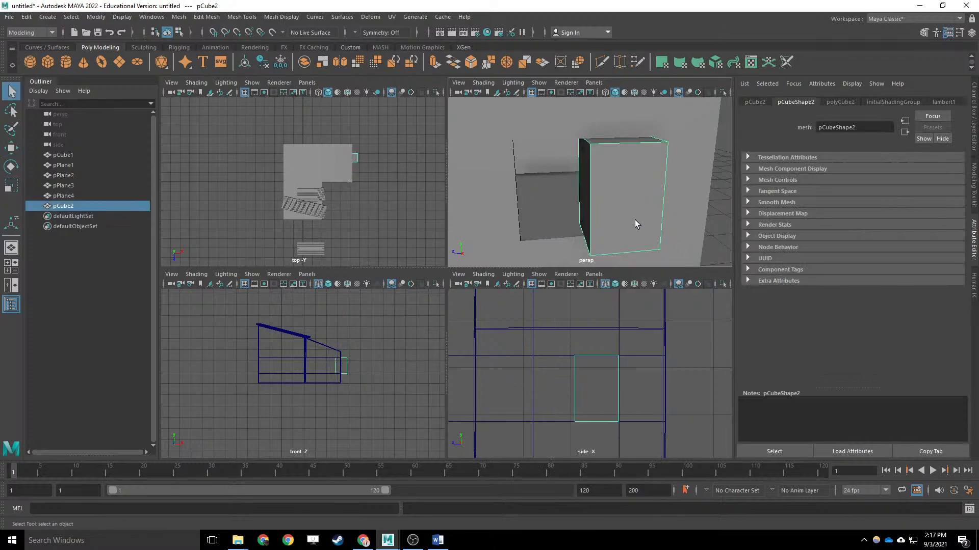
Flatten the cube into a thin shutter panel set against the window opening.
{"action": "key", "text": "r"}
{"action": "left_click_drag", "start_coordinate": [634, 206], "coordinate": [612, 214]}
{"action": "key", "text": "w"}
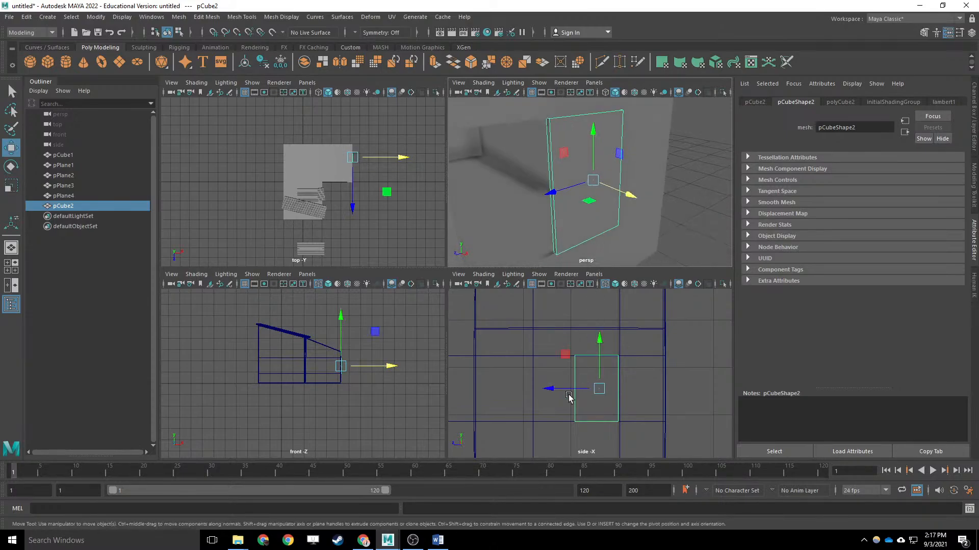
Duplicate the shutter panel and slide the copy sideways to cover the other half of the window opening.
{"action": "key", "text": "ctrl+d"}
{"action": "left_click_drag", "start_coordinate": [555, 397], "coordinate": [508, 397]}
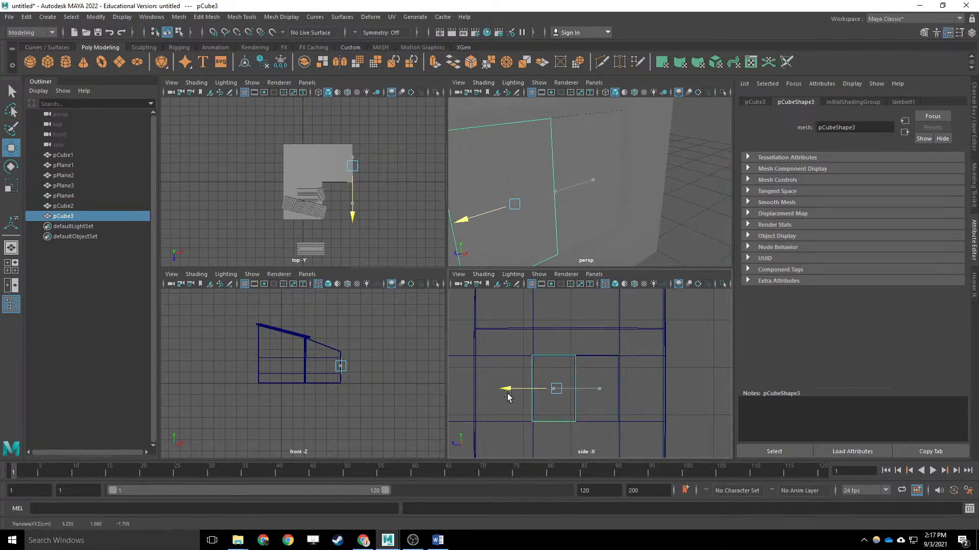
{"action": "left_click", "coordinate": [584, 356]}
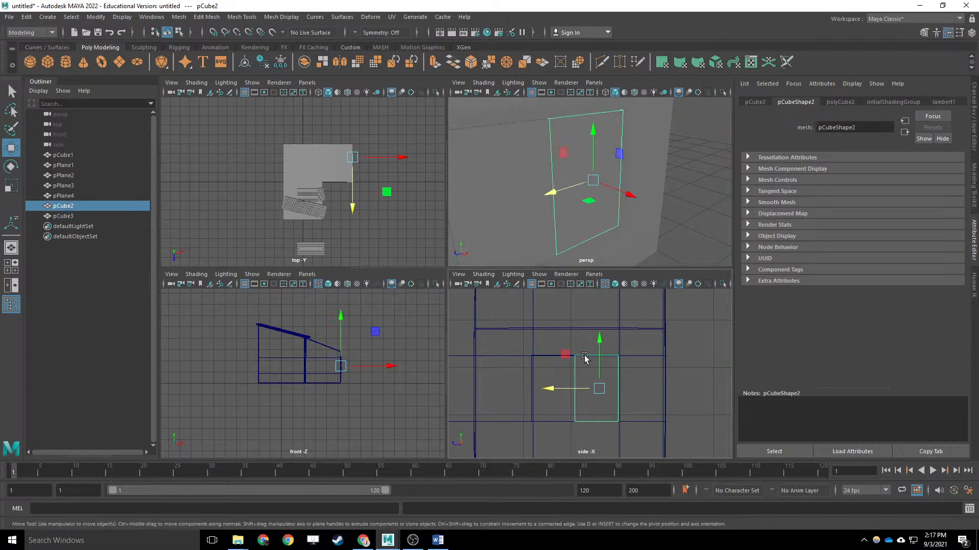
{"action": "key", "text": "q"}
{"action": "left_click_drag", "start_coordinate": [622, 207], "coordinate": [539, 221], "text": "alt"}
{"action": "left_click", "coordinate": [552, 177]}
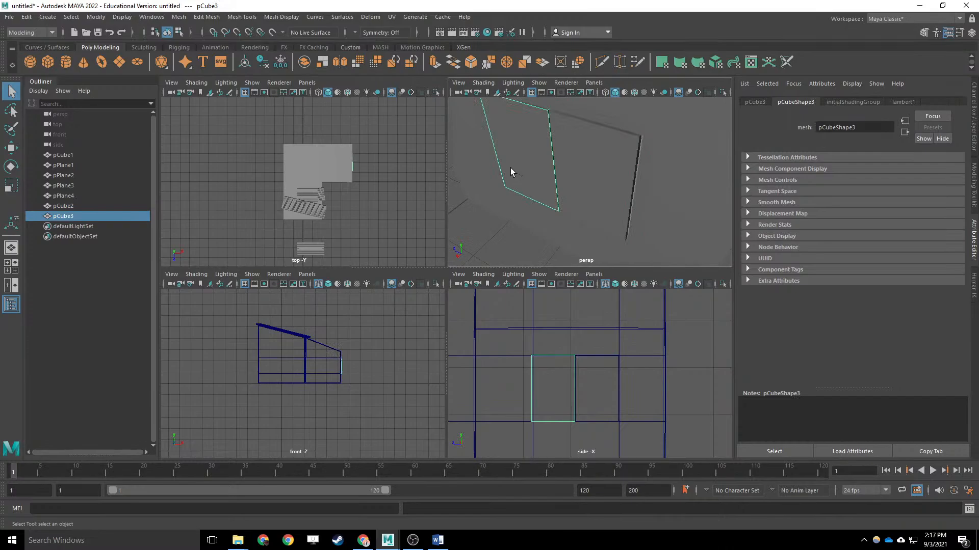
Delete the plain duplicate window panel pCube3 and select the remaining panel pCube2 in the wall opening.
{"action": "key", "text": "Delete"}
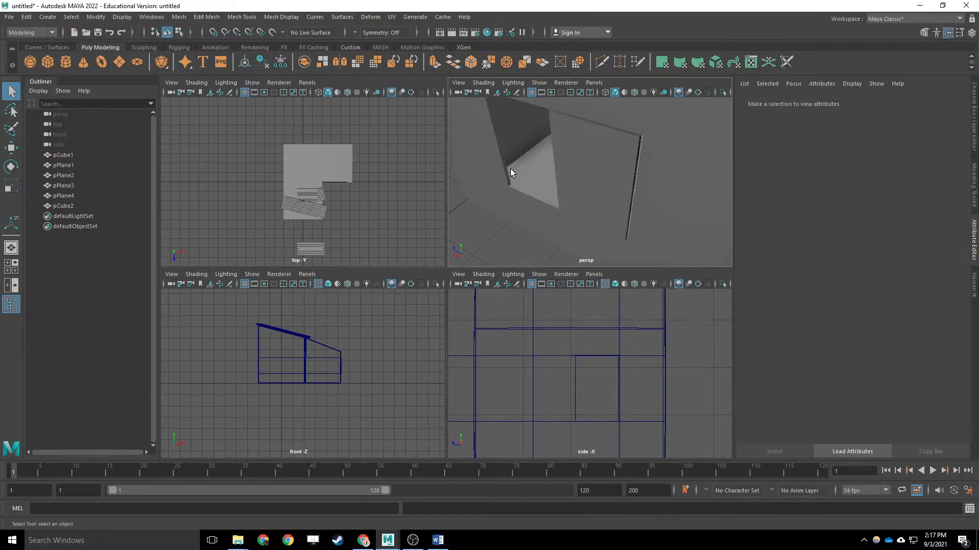
{"action": "left_click", "coordinate": [592, 176]}
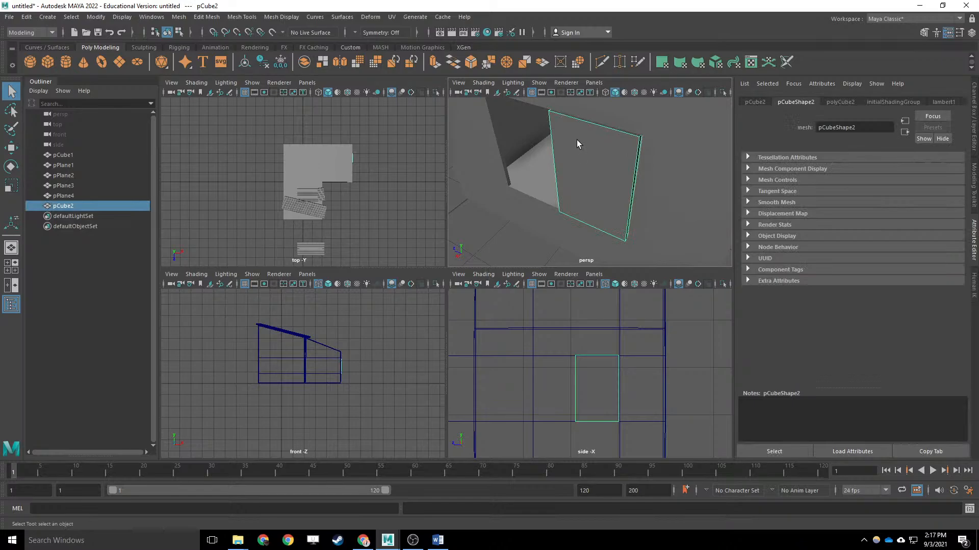
{"action": "left_click_drag", "start_coordinate": [577, 140], "coordinate": [537, 164], "text": "alt"}
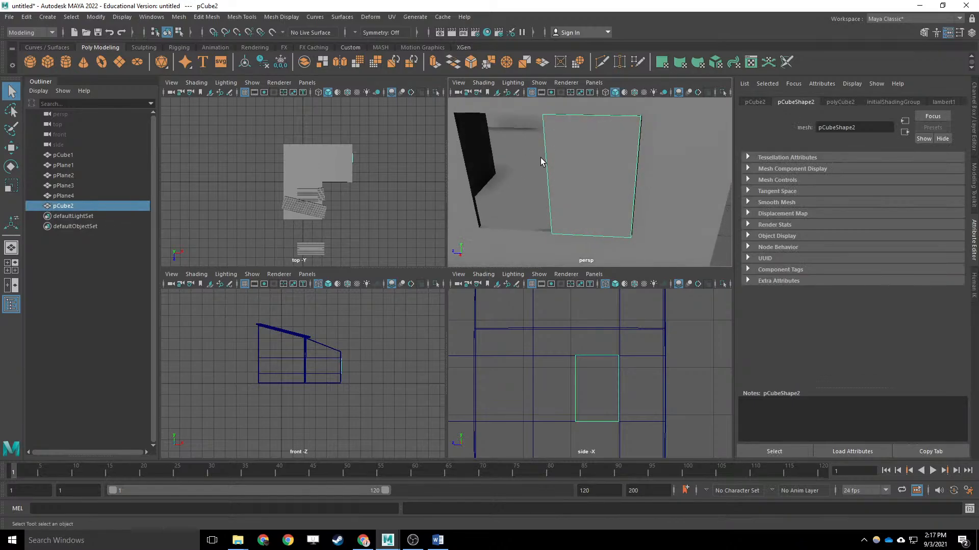
{"action": "left_click_drag", "start_coordinate": [568, 197], "coordinate": [591, 179], "text": "alt"}
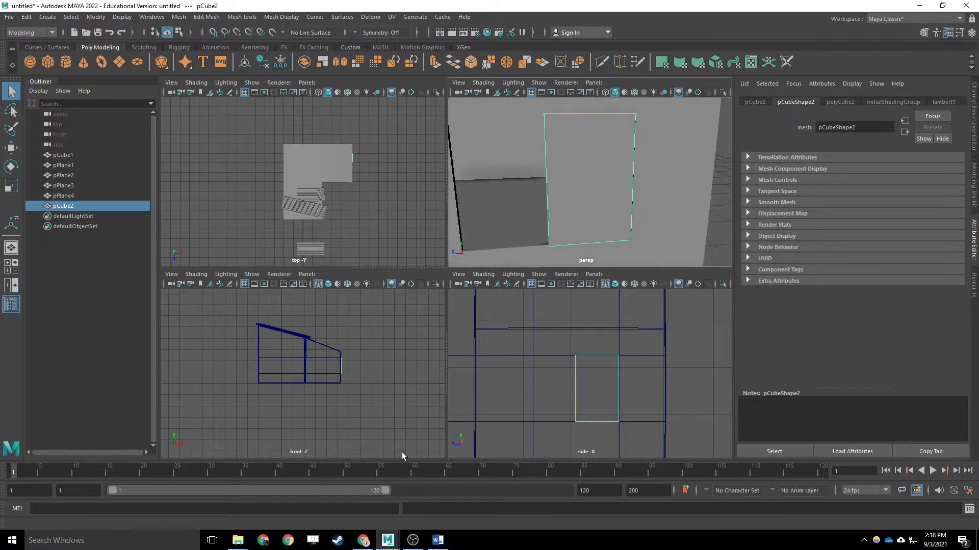
Switch to the Sketchfab Shanty model in Chrome and examine the wireframe of its double window frame and panels.
{"action": "left_click", "coordinate": [362, 541]}
{"action": "left_click_drag", "start_coordinate": [526, 434], "coordinate": [382, 453]}
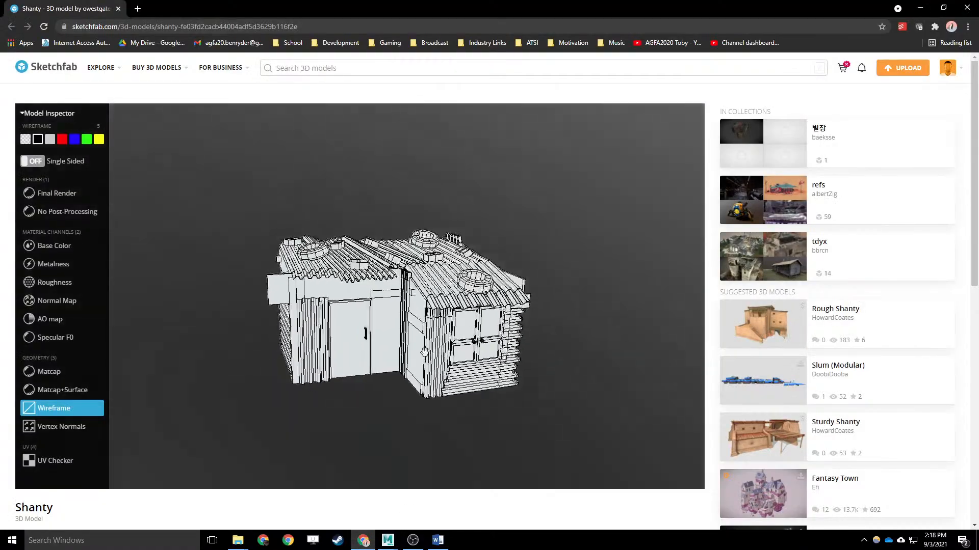
{"action": "scroll", "coordinate": [495, 362], "scroll_direction": "up", "scroll_amount": 4}
{"action": "mouse_move", "coordinate": [495, 363]}
{"action": "left_mouse_down"}
{"action": "mouse_move", "coordinate": [415, 314]}
{"action": "mouse_move", "coordinate": [387, 315]}
{"action": "mouse_move", "coordinate": [450, 278]}
{"action": "left_mouse_up"}
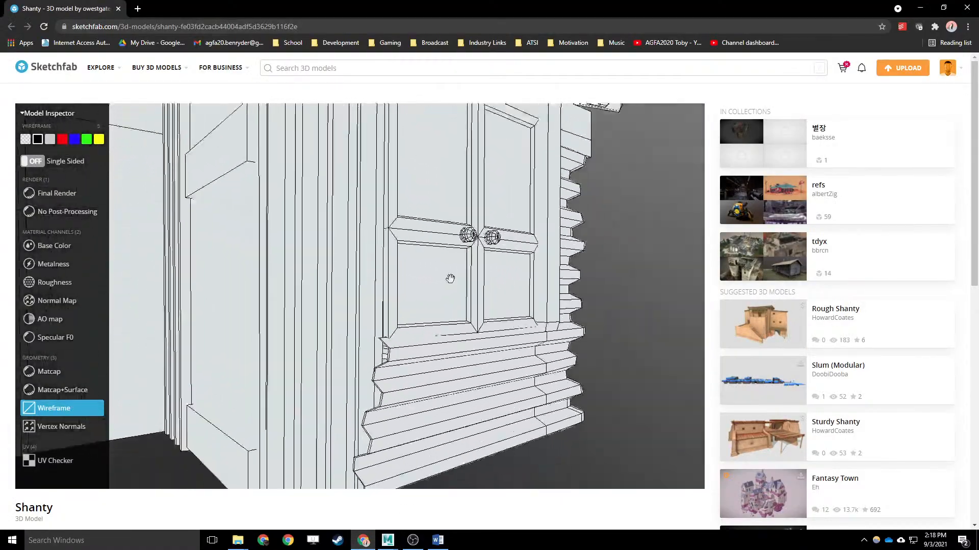
{"action": "scroll", "coordinate": [462, 265], "scroll_direction": "up", "scroll_amount": 3}
{"action": "right_click_drag", "start_coordinate": [474, 253], "coordinate": [408, 347]}
{"action": "scroll", "coordinate": [512, 197], "scroll_direction": "up", "scroll_amount": 3}
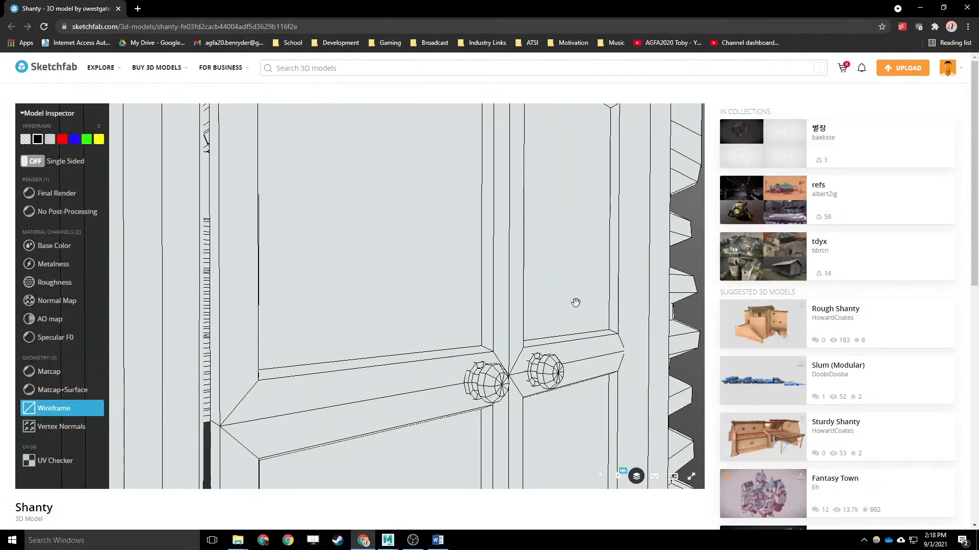
{"action": "left_click_drag", "start_coordinate": [576, 301], "coordinate": [404, 368]}
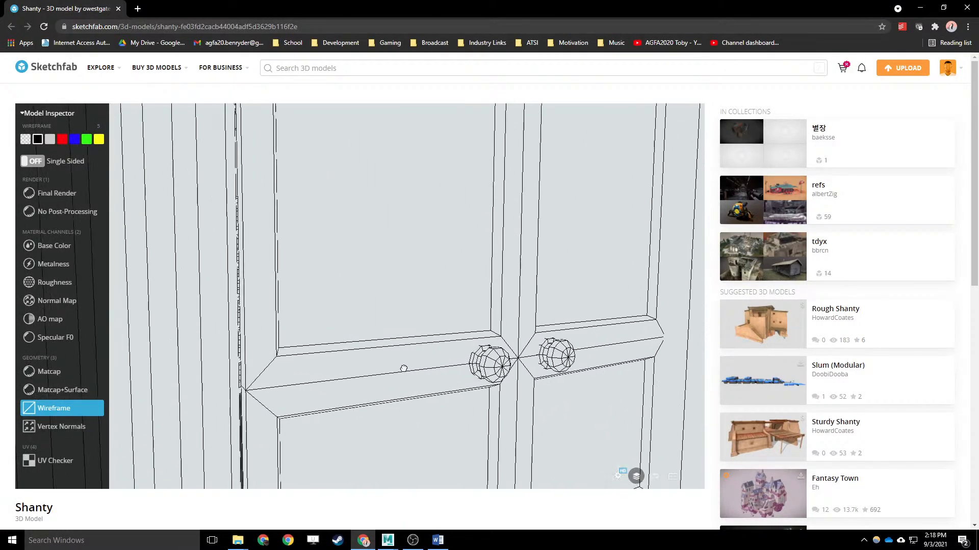
{"action": "scroll", "coordinate": [403, 367], "scroll_direction": "down", "scroll_amount": 5}
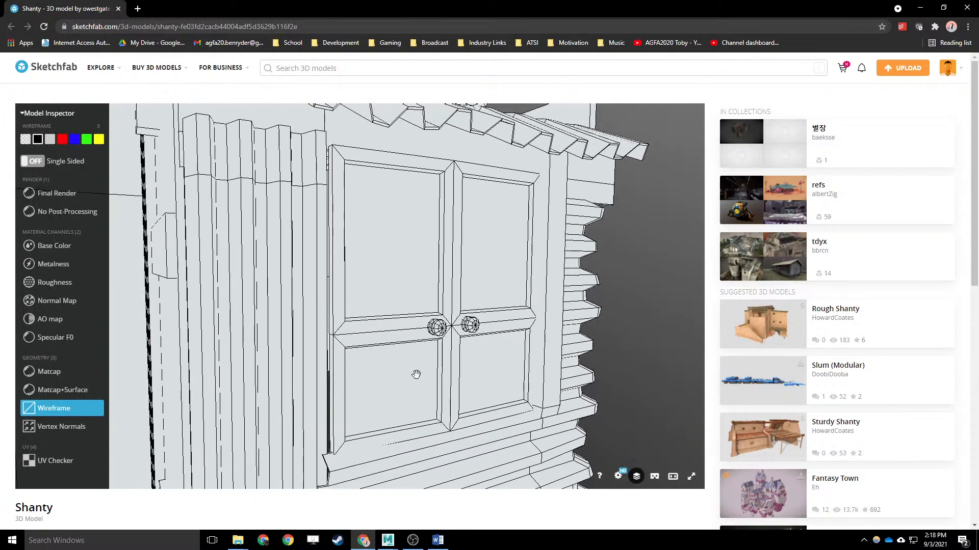
Switch back to Maya and insert edge loops close to all four outer edges of the window panel pCube2.
{"action": "mouse_move", "coordinate": [388, 539]}
{"action": "left_click", "coordinate": [440, 507]}
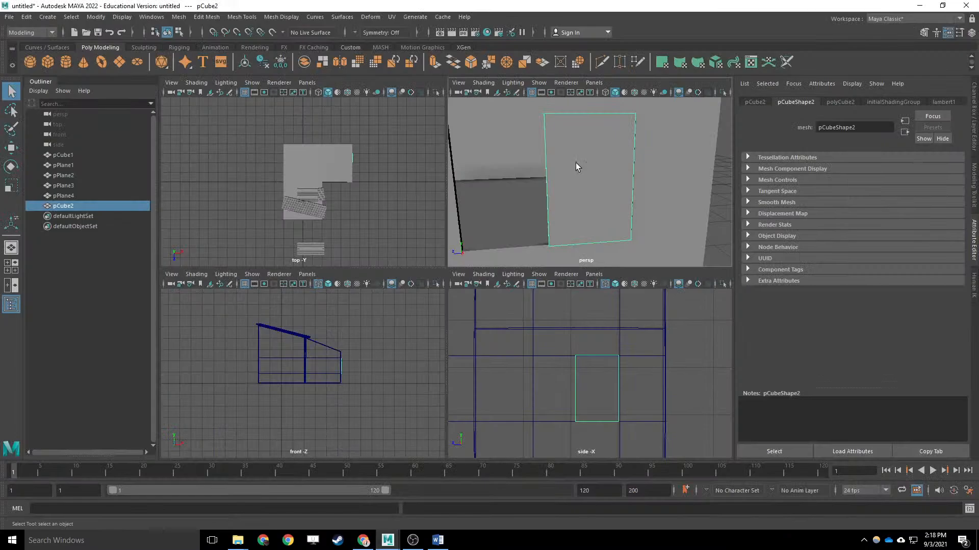
{"action": "left_click", "coordinate": [242, 17]}
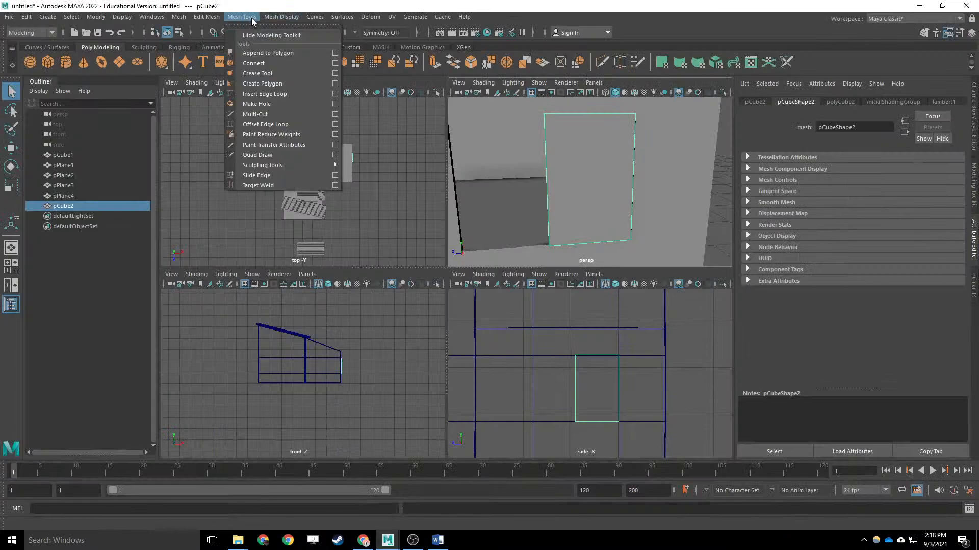
{"action": "left_click", "coordinate": [265, 93]}
{"action": "double_click", "coordinate": [12, 224]}
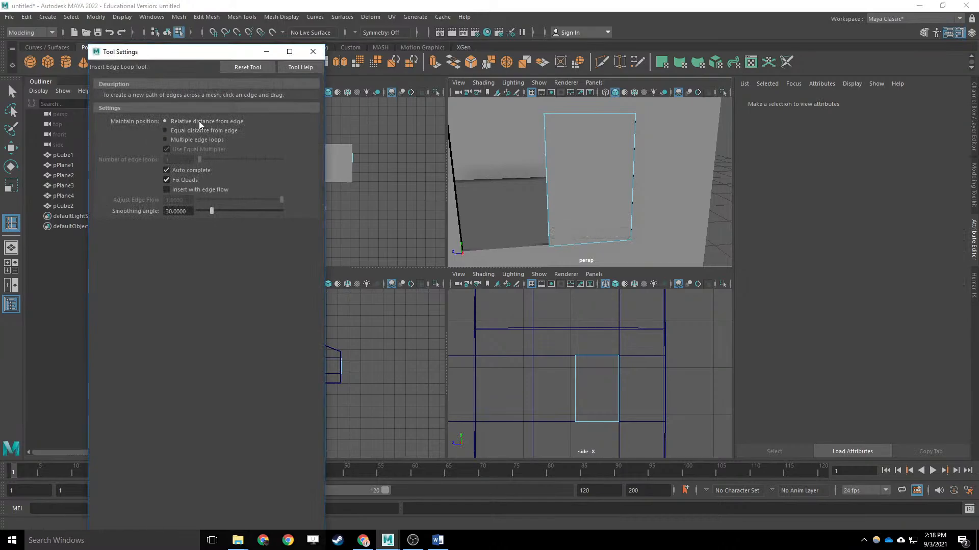
{"action": "left_click", "coordinate": [548, 114]}
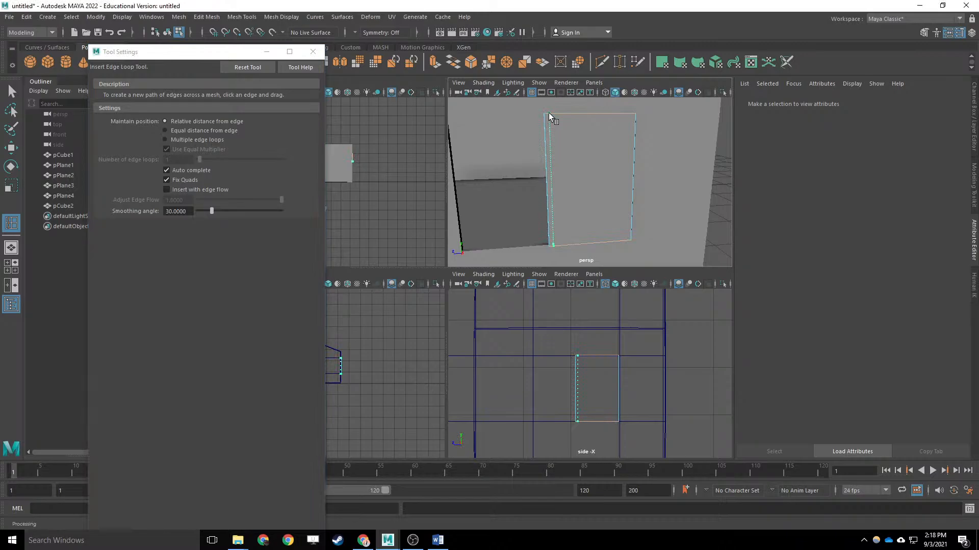
{"action": "left_click", "coordinate": [626, 240]}
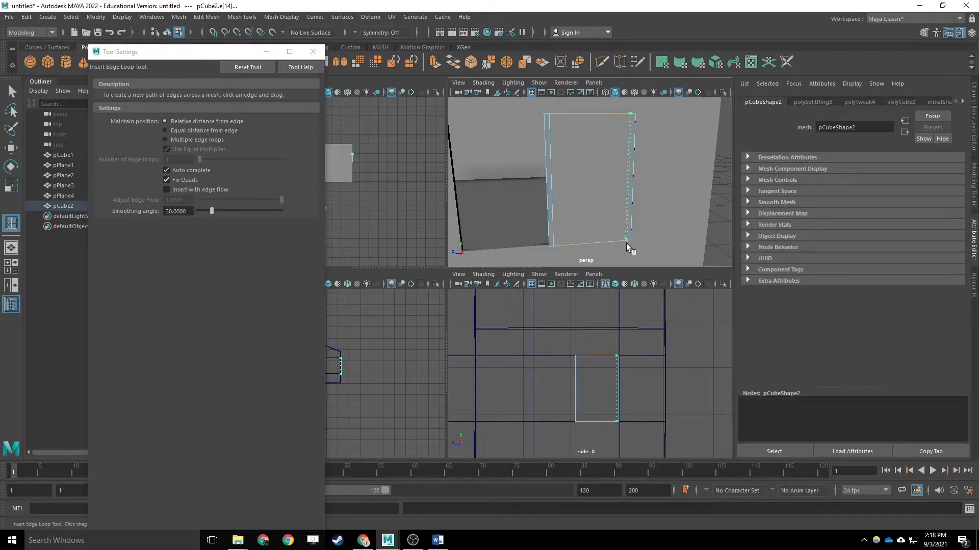
{"action": "left_click", "coordinate": [635, 119]}
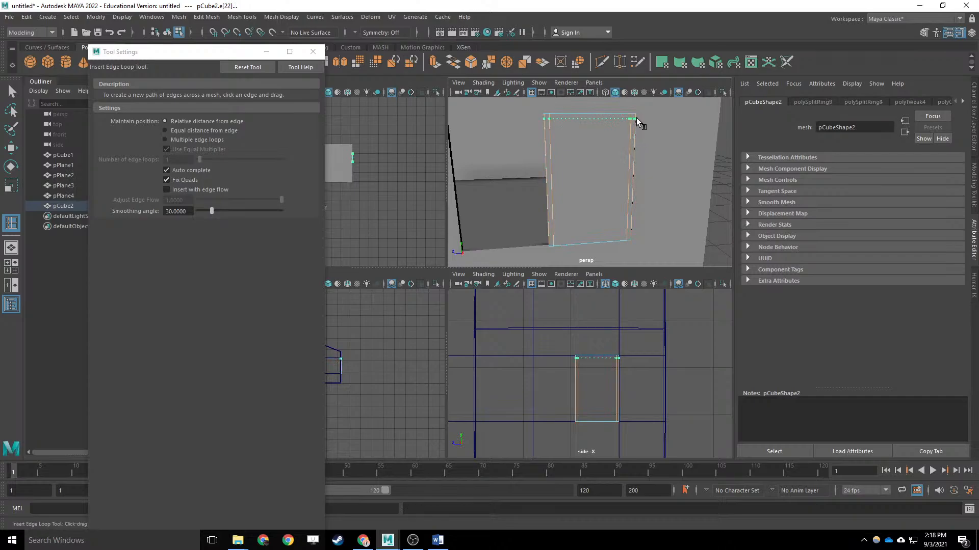
{"action": "left_click", "coordinate": [632, 233]}
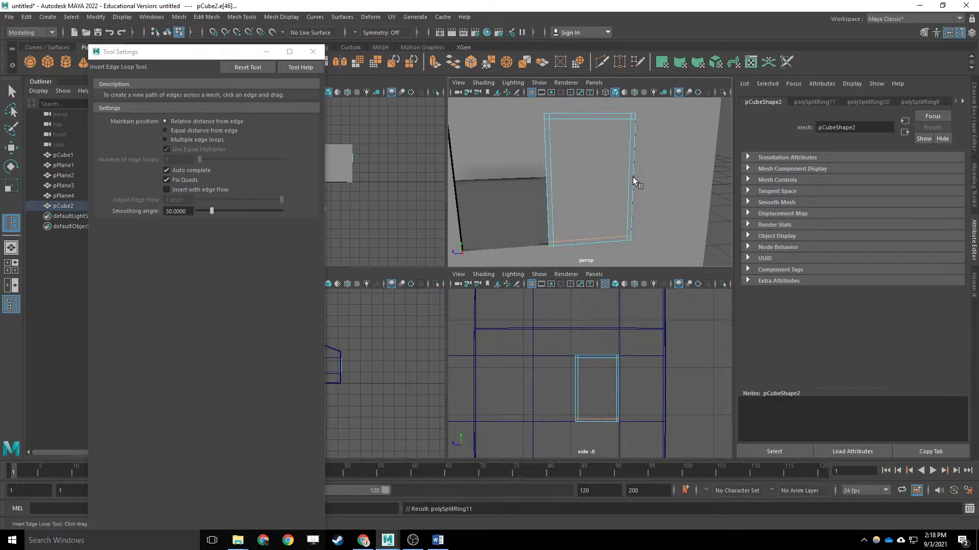
Insert a pair of horizontal and a pair of vertical edge loops across the middle of the window panel to form crossbars.
{"action": "left_click_drag", "start_coordinate": [633, 178], "coordinate": [634, 187]}
{"action": "left_click_drag", "start_coordinate": [579, 112], "coordinate": [586, 114]}
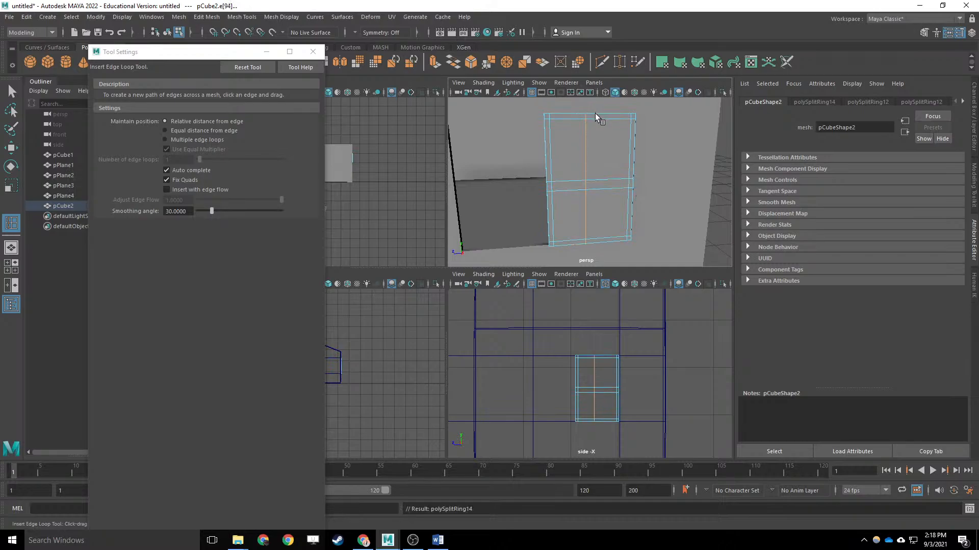
{"action": "left_click", "coordinate": [595, 113]}
{"action": "mouse_move", "coordinate": [615, 200]}
{"action": "left_mouse_down", "text": "alt"}
{"action": "mouse_move", "coordinate": [571, 206]}
{"action": "mouse_move", "coordinate": [607, 209]}
{"action": "mouse_move", "coordinate": [603, 192]}
{"action": "left_mouse_up", "text": "alt"}
{"action": "key", "text": "q"}
Extrude the four large faces between the crossbars on the window panel's outer side inward with Local Translate Z -0.030.
{"action": "right_click", "coordinate": [604, 192]}
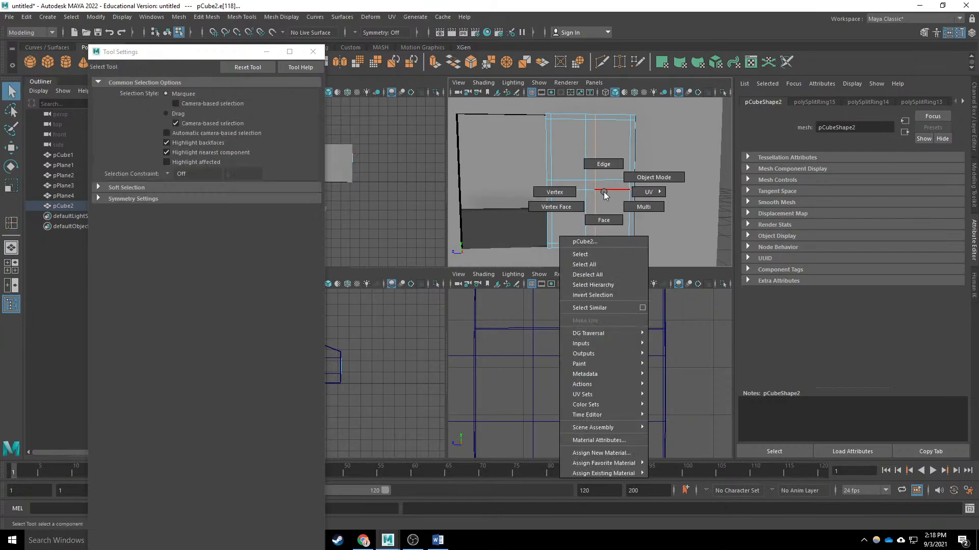
{"action": "left_click", "coordinate": [598, 211]}
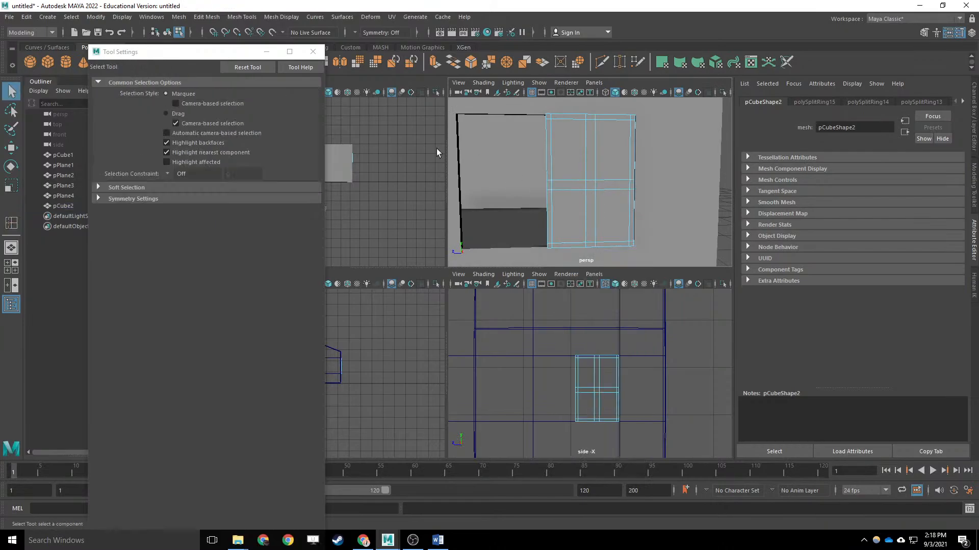
{"action": "left_click", "coordinate": [609, 145]}
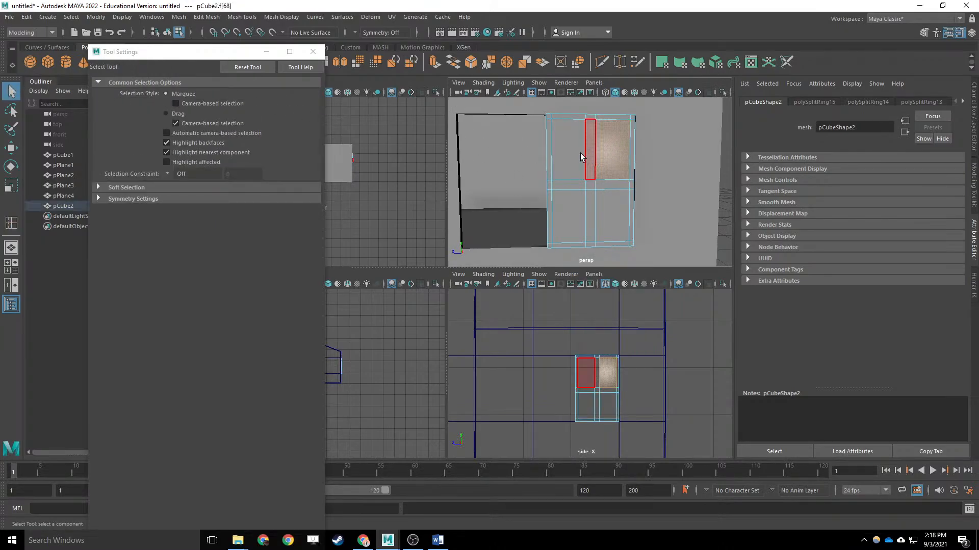
{"action": "left_click", "coordinate": [564, 155], "text": "shift"}
{"action": "left_click", "coordinate": [564, 218], "text": "shift"}
{"action": "left_click", "coordinate": [609, 216], "text": "shift"}
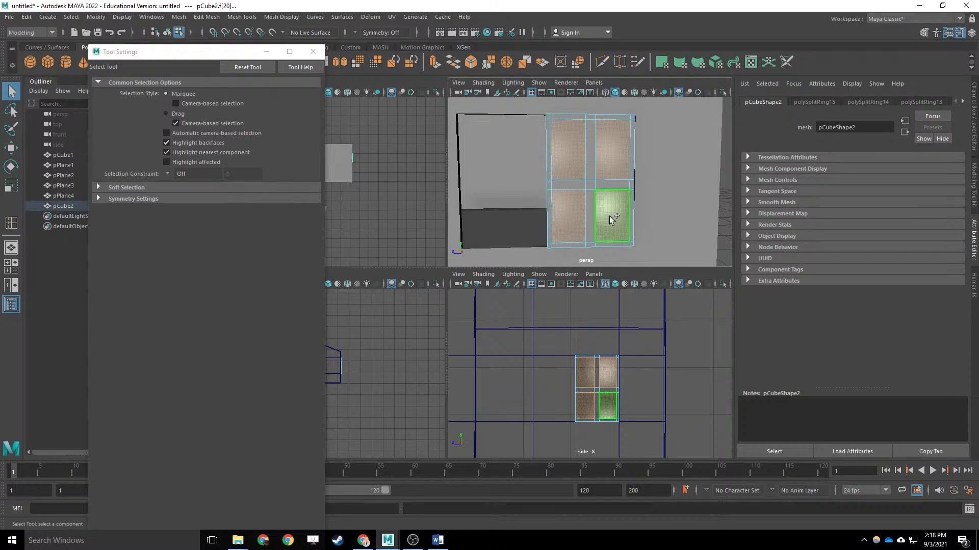
{"action": "left_click_drag", "start_coordinate": [610, 216], "coordinate": [581, 166], "text": "alt"}
{"action": "scroll", "coordinate": [588, 180], "scroll_direction": "up", "scroll_amount": 4}
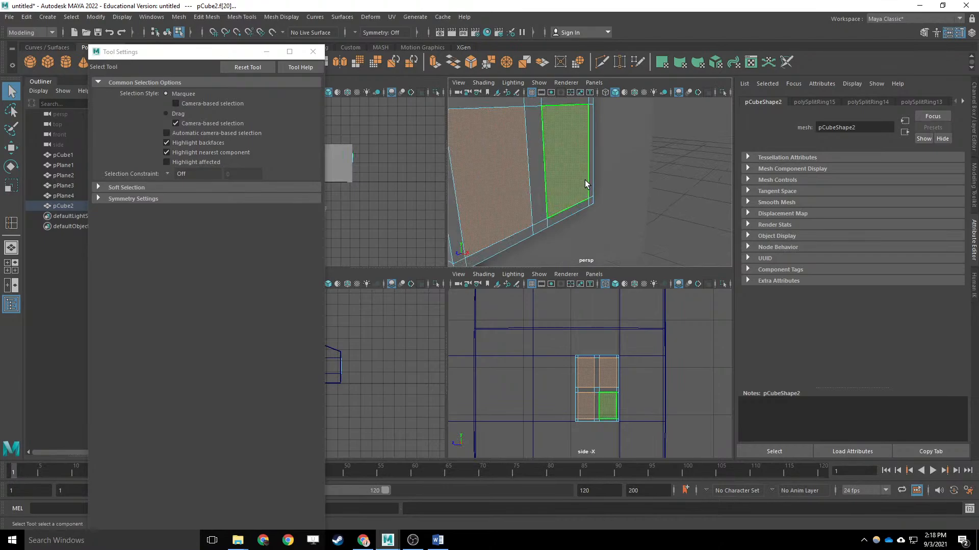
{"action": "key", "text": "ctrl+e"}
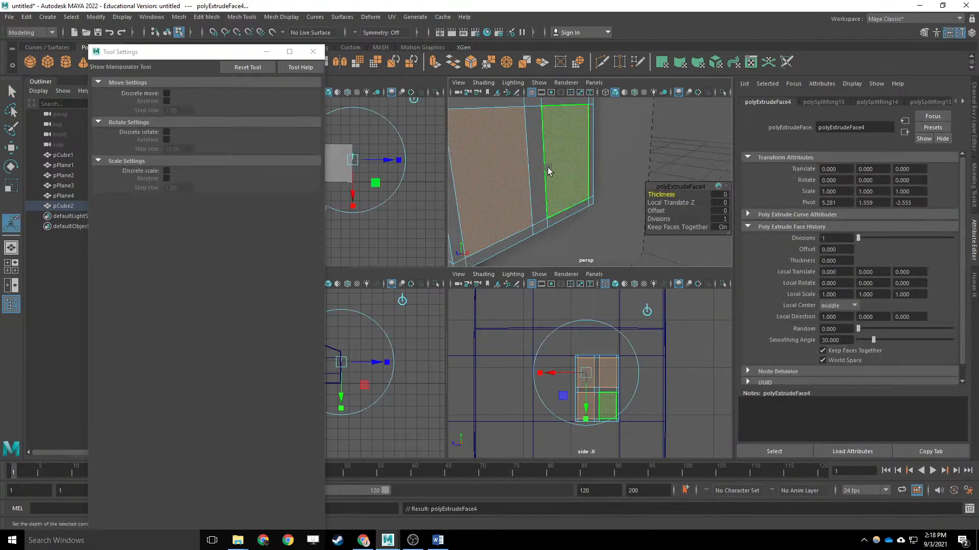
{"action": "scroll", "coordinate": [547, 168], "scroll_direction": "down", "scroll_amount": 4}
{"action": "left_click_drag", "start_coordinate": [566, 189], "coordinate": [583, 227], "text": "alt"}
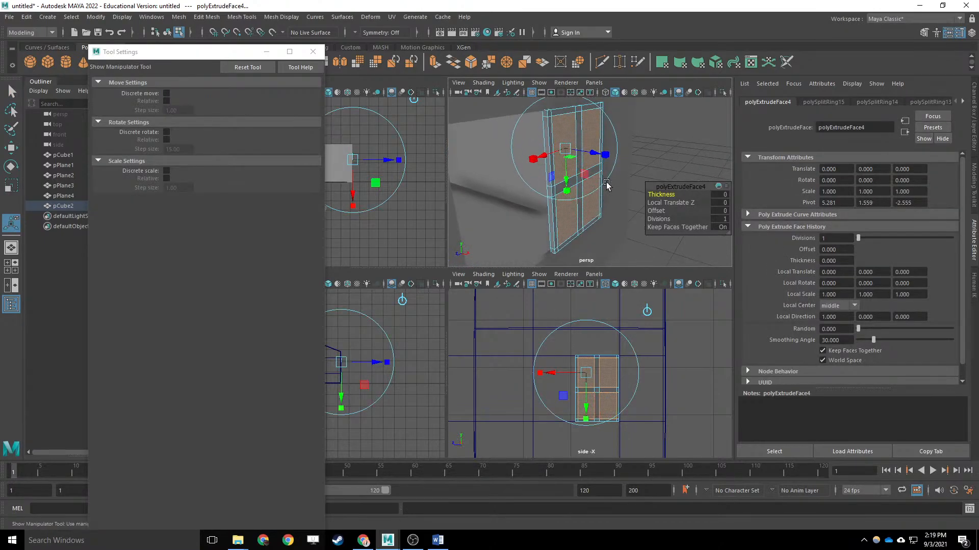
{"action": "left_click_drag", "start_coordinate": [594, 155], "coordinate": [592, 157]}
{"action": "key", "text": "q"}
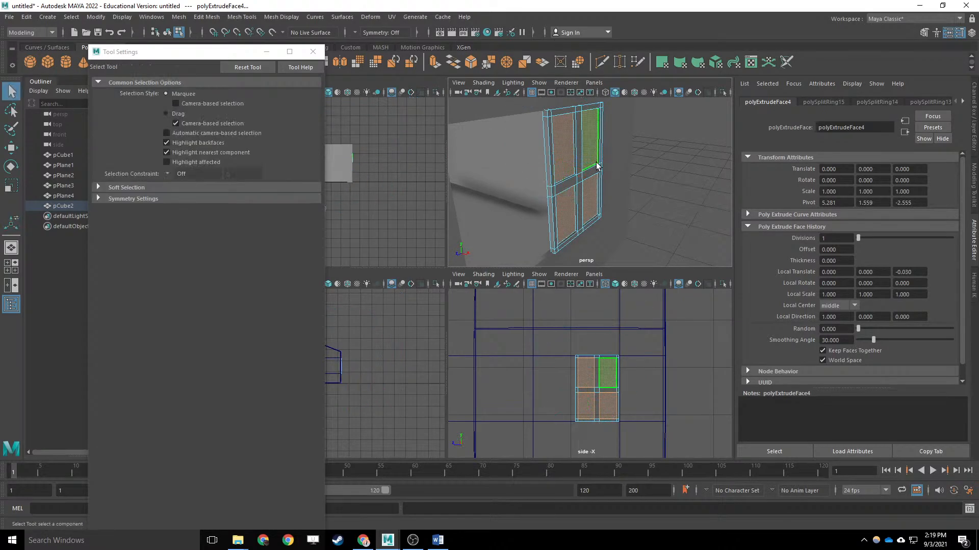
{"action": "right_click_drag", "start_coordinate": [600, 162], "coordinate": [647, 154]}
{"action": "left_click", "coordinate": [648, 154]}
Extrude the four matching faces on the window panel's inner side inward with Local Translate Z -0.019.
{"action": "left_click_drag", "start_coordinate": [646, 157], "coordinate": [739, 151], "text": "alt"}
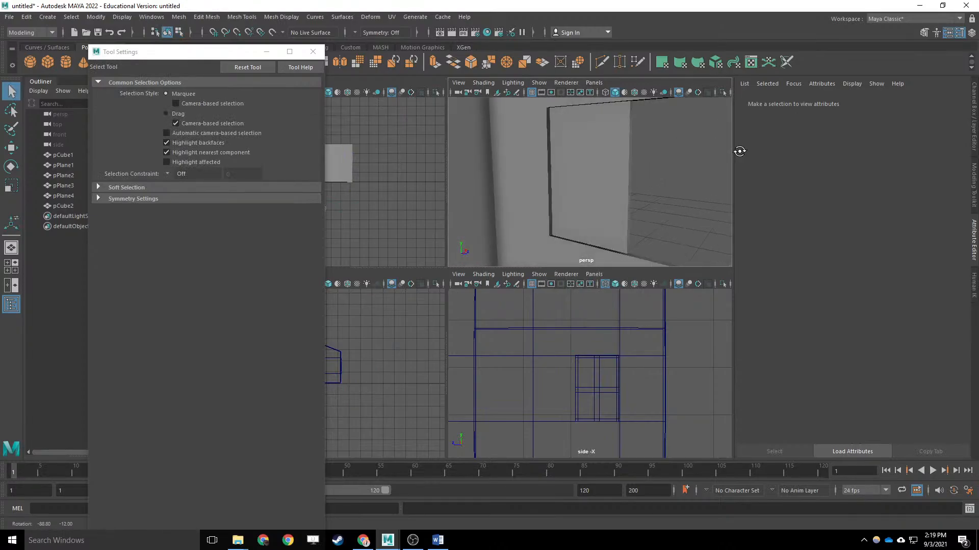
{"action": "left_click", "coordinate": [563, 148]}
{"action": "right_click_drag", "start_coordinate": [595, 157], "coordinate": [593, 176]}
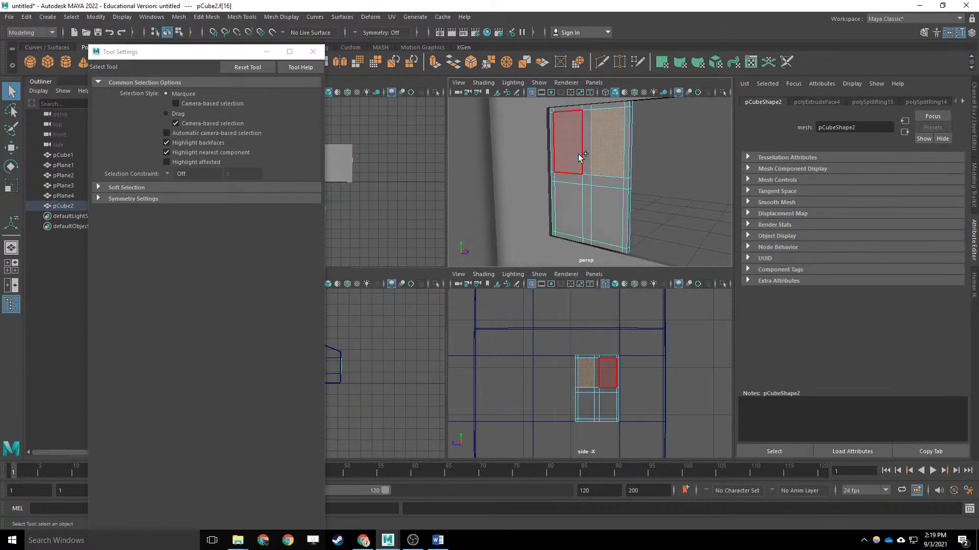
{"action": "left_click_drag", "start_coordinate": [650, 193], "coordinate": [623, 203], "text": "alt"}
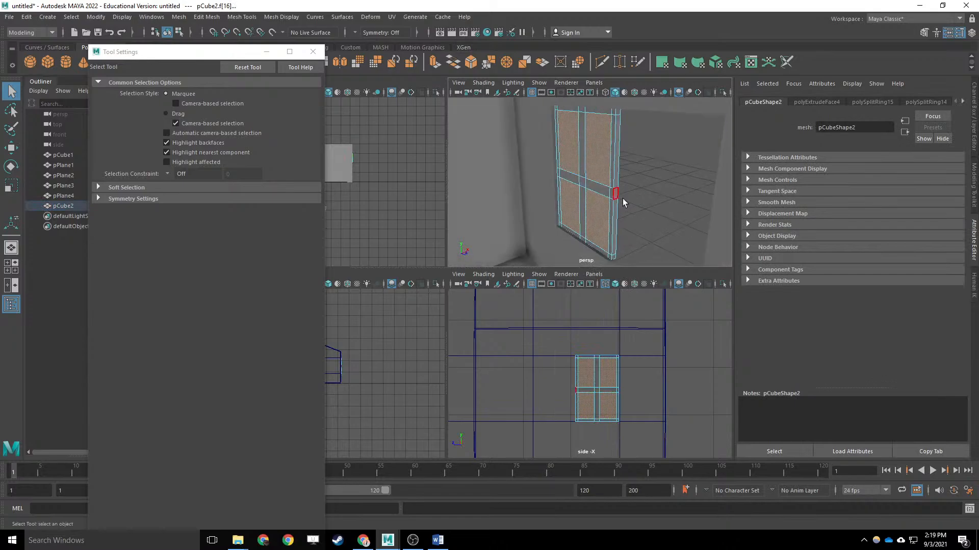
{"action": "left_click", "coordinate": [590, 205]}
{"action": "key", "text": "ctrl+e"}
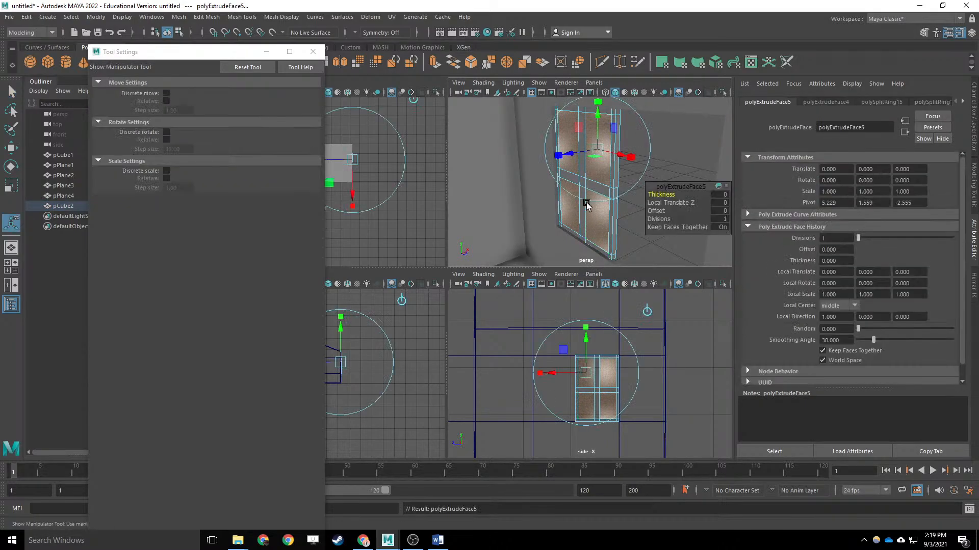
{"action": "mouse_move", "coordinate": [573, 153]}
{"action": "left_mouse_down"}
{"action": "mouse_move", "coordinate": [658, 156]}
{"action": "mouse_move", "coordinate": [581, 166]}
{"action": "left_mouse_up"}
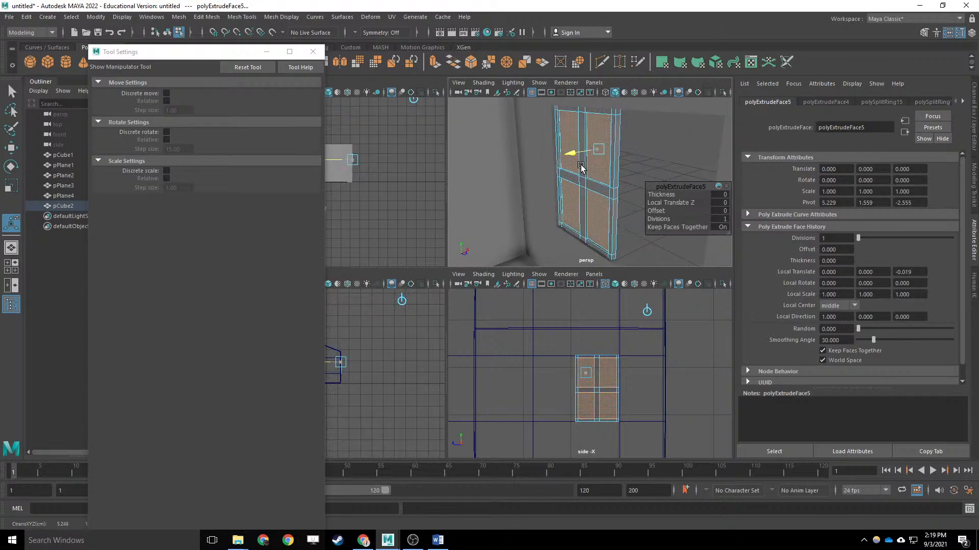
{"action": "key", "text": "q"}
{"action": "right_click_drag", "start_coordinate": [583, 170], "coordinate": [618, 153]}
{"action": "left_click", "coordinate": [680, 158]}
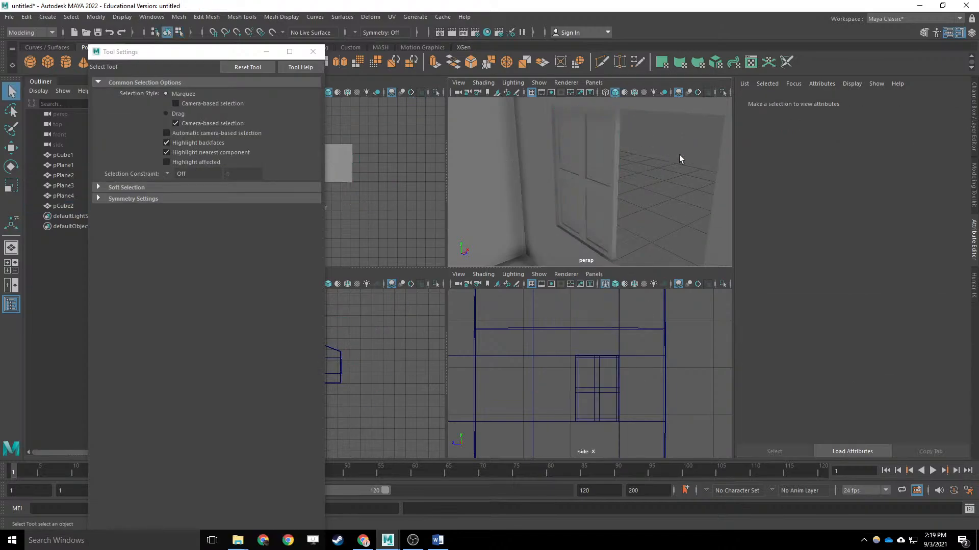
Duplicate the detailed window panel, try shifting the copy sideways into the empty half of the opening, and undo that move.
{"action": "left_click_drag", "start_coordinate": [680, 158], "coordinate": [633, 202], "text": "alt"}
{"action": "left_click", "coordinate": [586, 174]}
{"action": "key", "text": "w"}
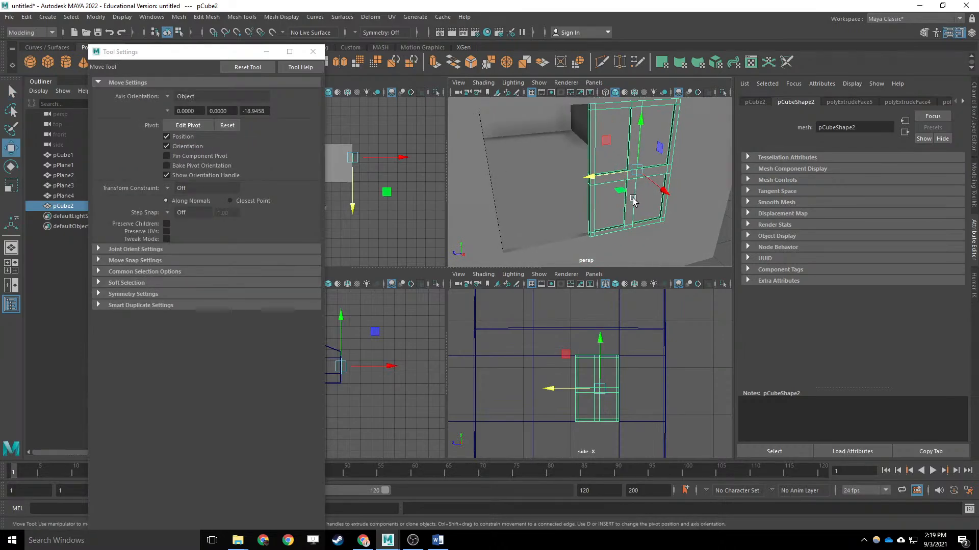
{"action": "key", "text": "ctrl+d"}
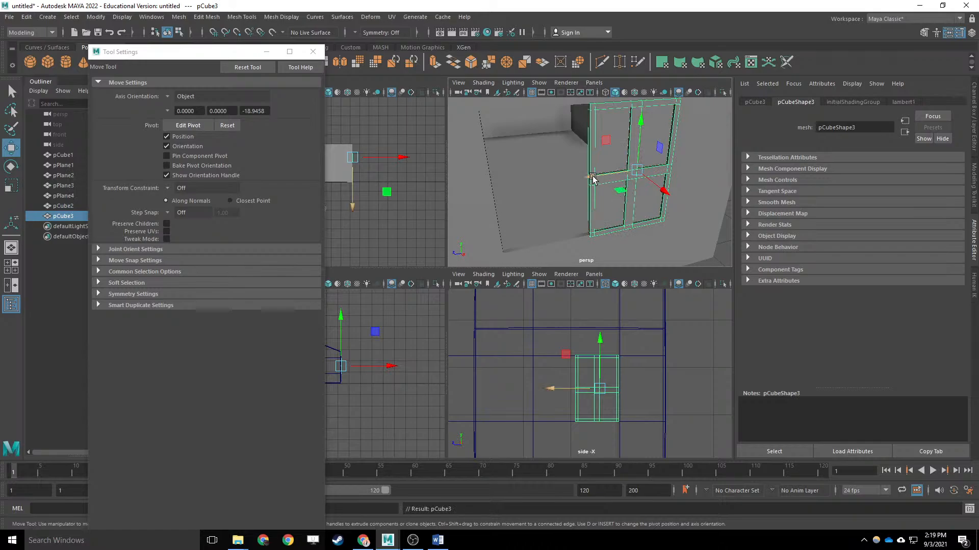
{"action": "left_click_drag", "start_coordinate": [593, 178], "coordinate": [491, 200]}
{"action": "key", "text": "ctrl+z"}
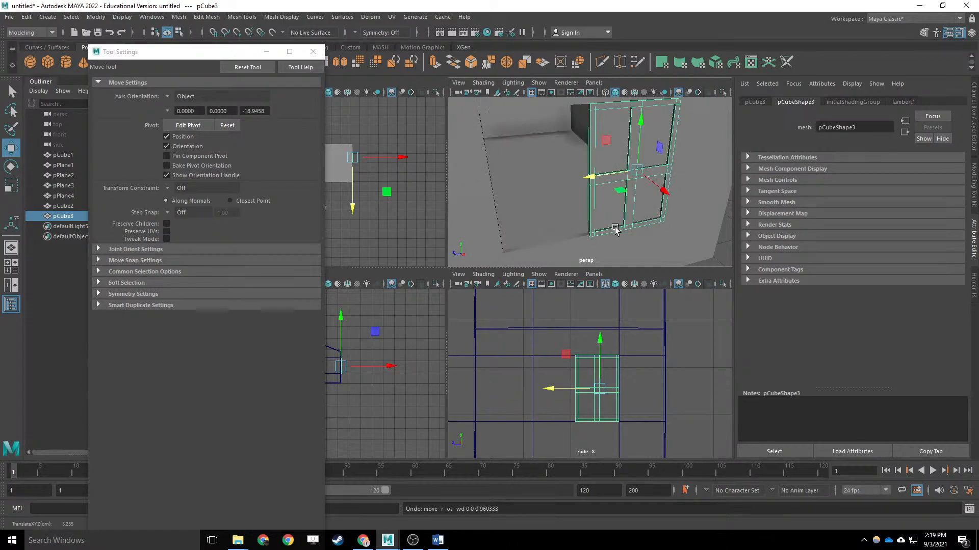
Move the duplicated window panel's pivot to its vertical edge bordering the empty half of the opening.
{"action": "key", "text": "d"}
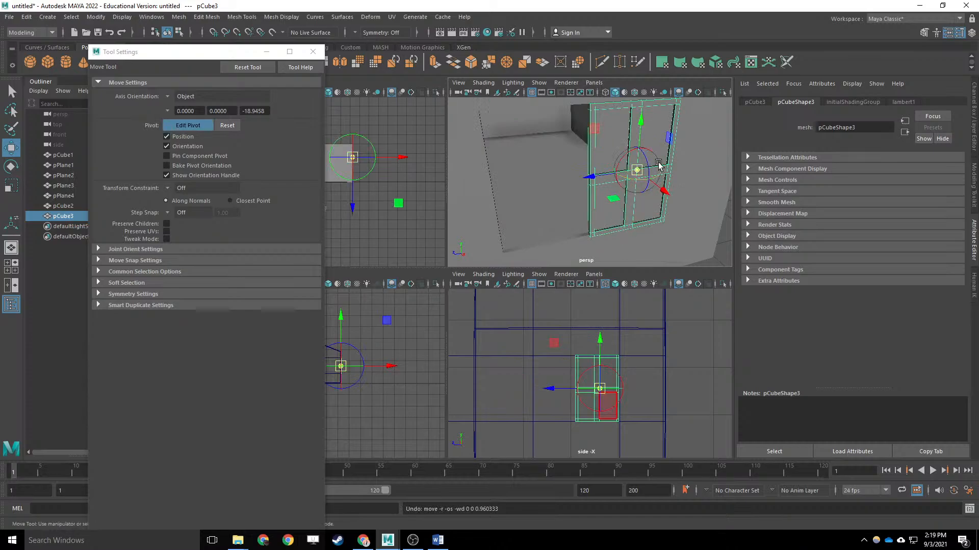
{"action": "left_click_drag", "start_coordinate": [590, 177], "coordinate": [541, 189]}
{"action": "scroll", "coordinate": [566, 380], "scroll_direction": "up", "scroll_amount": 5}
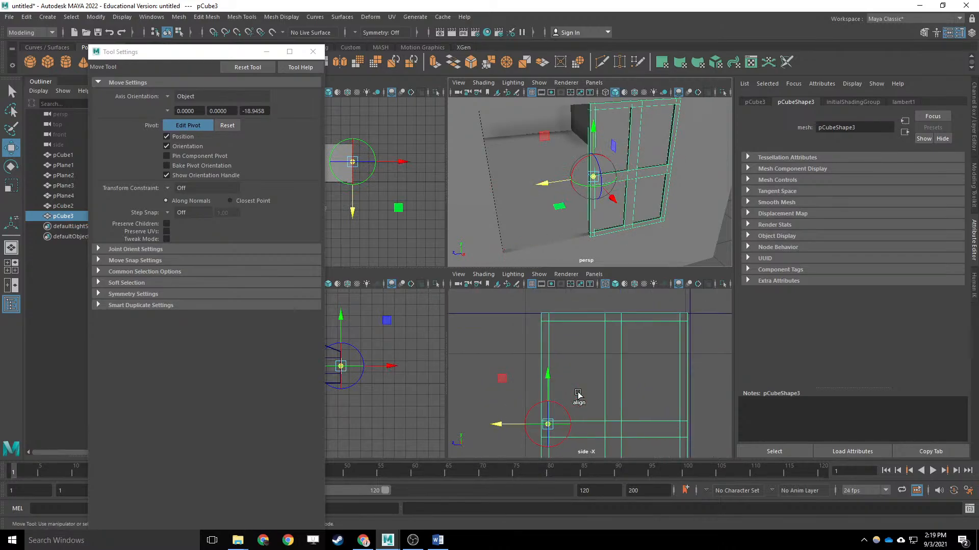
{"action": "left_click_drag", "start_coordinate": [498, 425], "coordinate": [494, 425]}
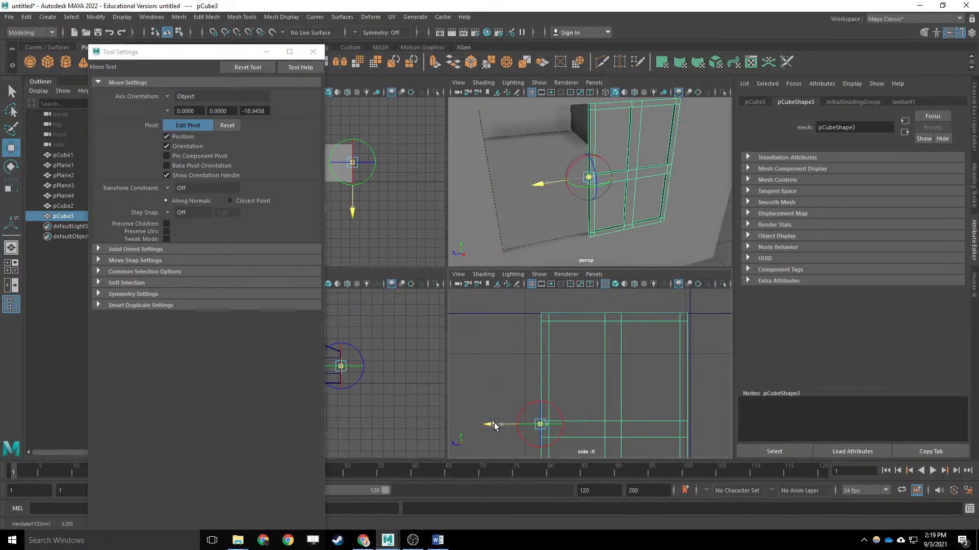
{"action": "key", "text": "d"}
{"action": "scroll", "coordinate": [510, 332], "scroll_direction": "down", "scroll_amount": 4}
Try rotating the duplicated window panel about its shifted pivot and undo the rotation.
{"action": "key", "text": "e"}
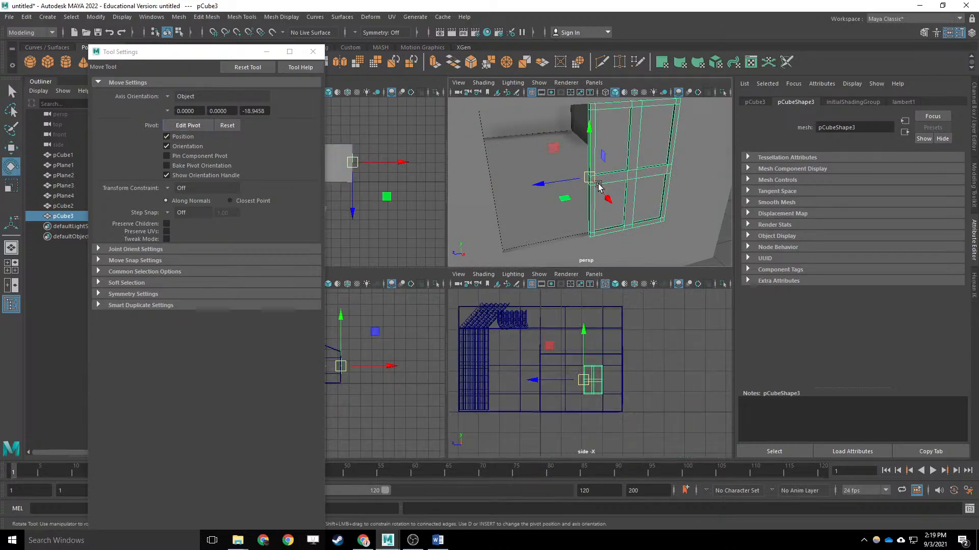
{"action": "left_click_drag", "start_coordinate": [592, 198], "coordinate": [552, 222]}
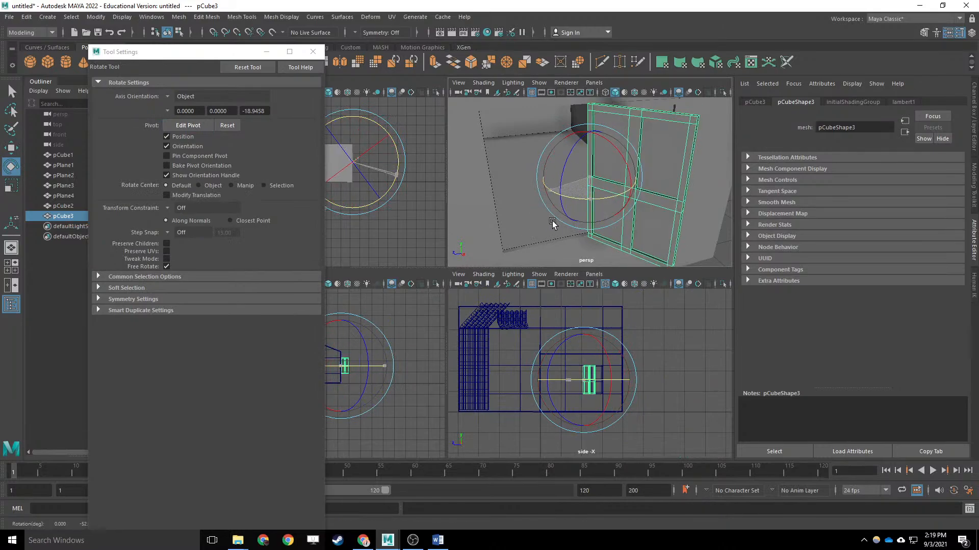
{"action": "key", "text": "ctrl+z"}
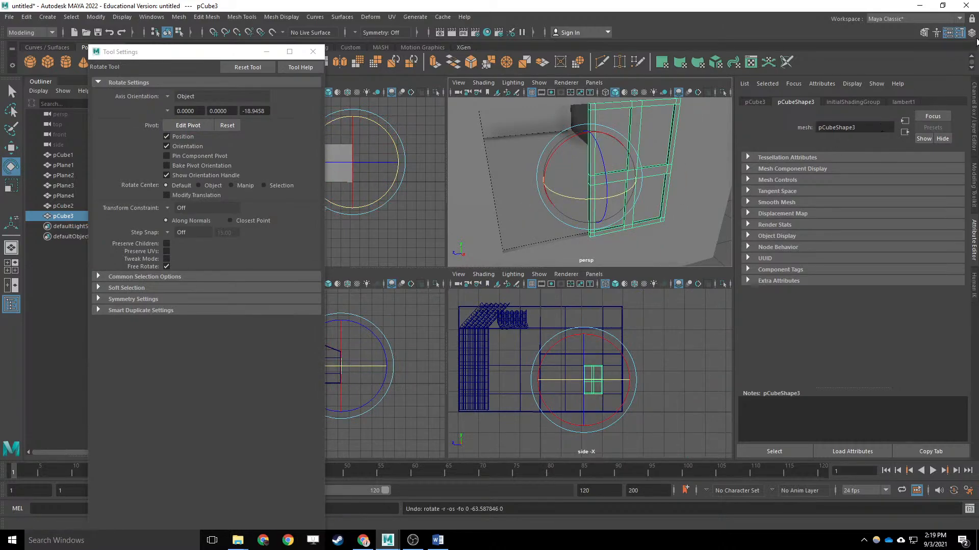
Mirror the duplicated panel into the empty half of the opening by setting its Scale Z to -0.789.
{"action": "left_click", "coordinate": [971, 33]}
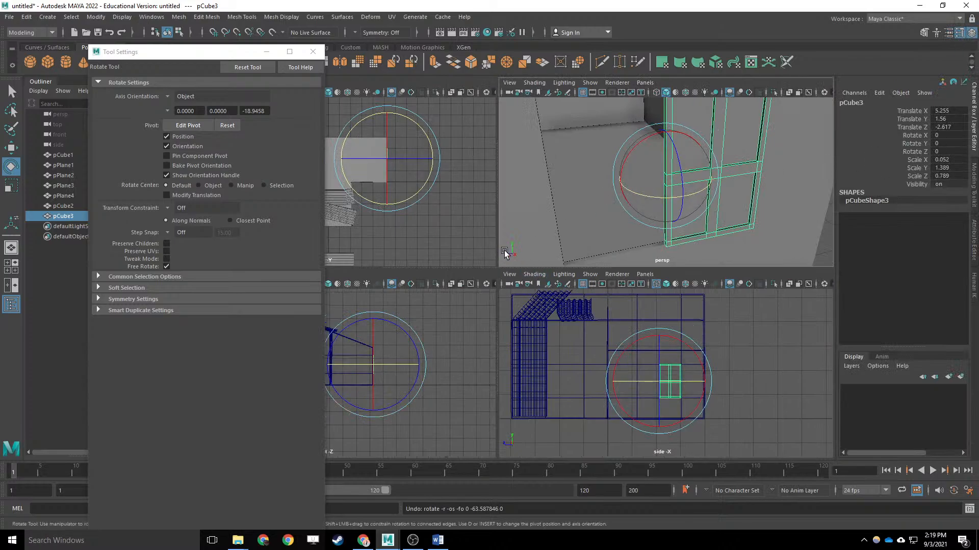
{"action": "double_click", "coordinate": [946, 177]}
{"action": "left_click", "coordinate": [935, 178]}
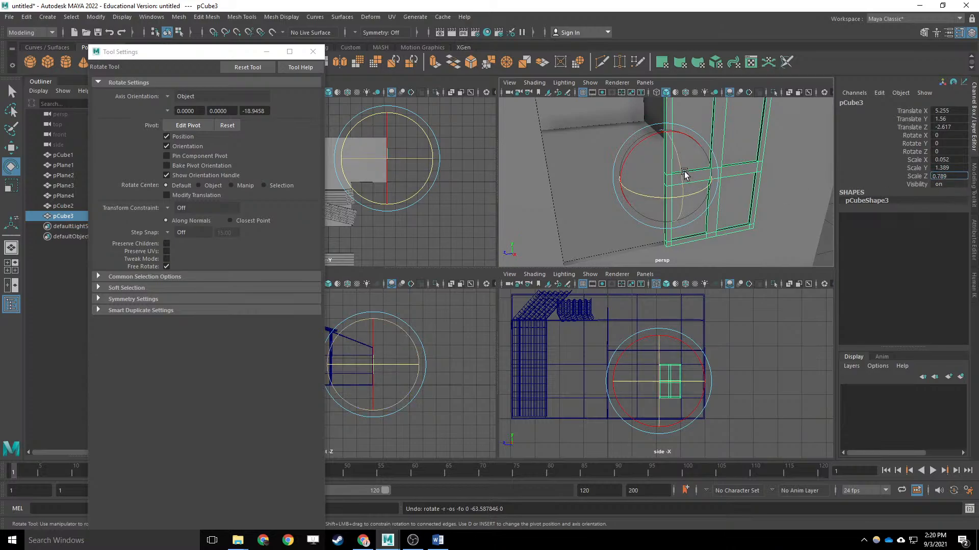
{"action": "left_click", "coordinate": [12, 185]}
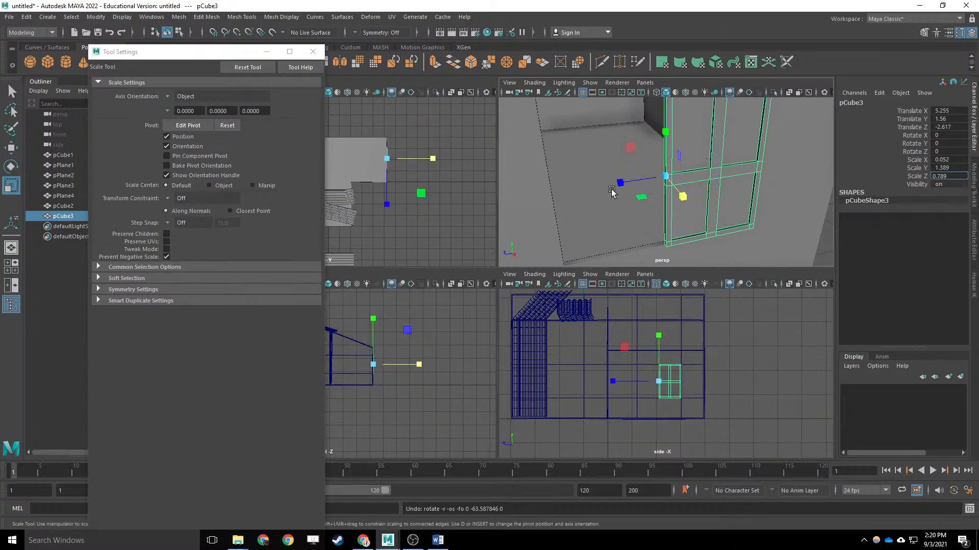
{"action": "left_click_drag", "start_coordinate": [620, 184], "coordinate": [717, 178]}
{"action": "key", "text": "ctrl+z"}
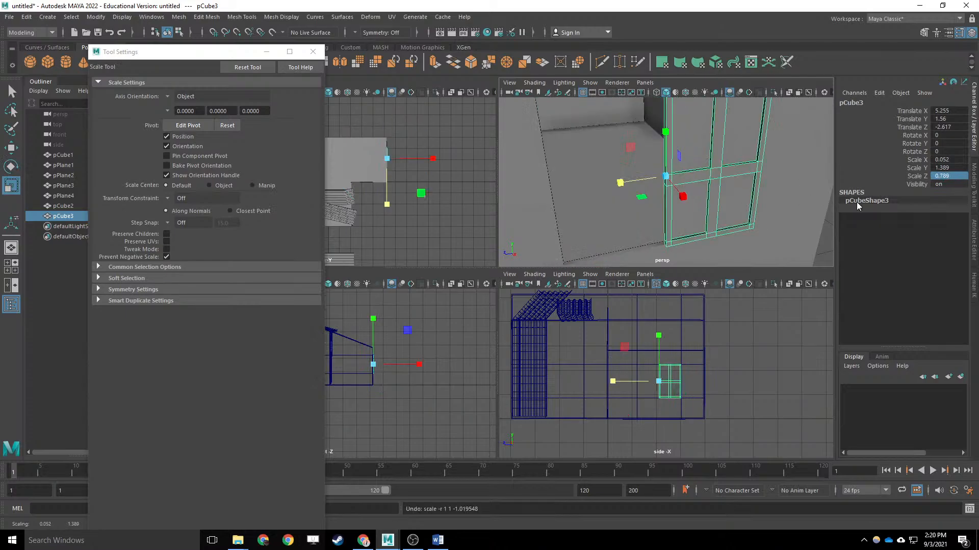
{"action": "left_click", "coordinate": [933, 175]}
{"action": "key", "text": "Return"}
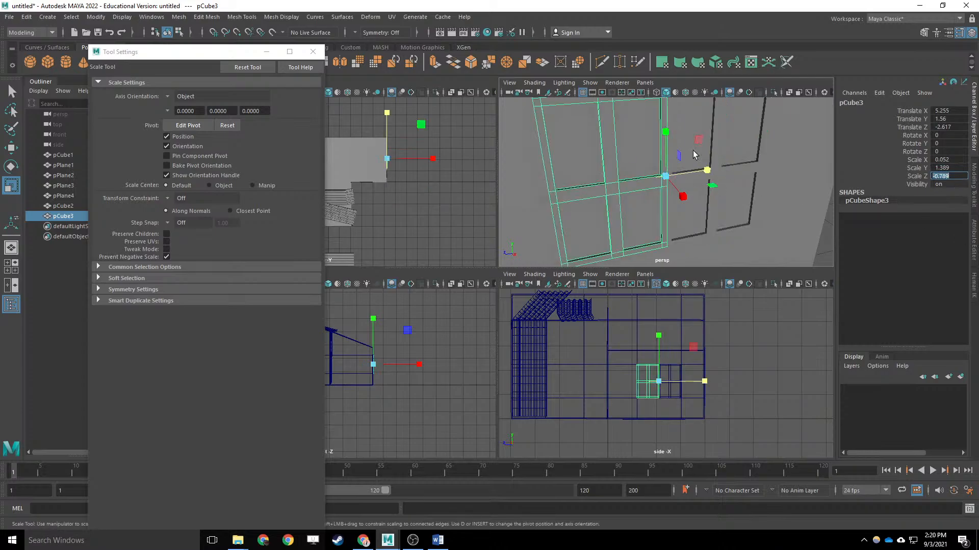
Move the pivots of the original and the mirrored window panels to their outer vertical edges.
{"action": "scroll", "coordinate": [693, 155], "scroll_direction": "down", "scroll_amount": 3}
{"action": "left_click", "coordinate": [801, 187]}
{"action": "left_click_drag", "start_coordinate": [767, 188], "coordinate": [706, 194], "text": "alt"}
{"action": "left_click", "coordinate": [710, 184]}
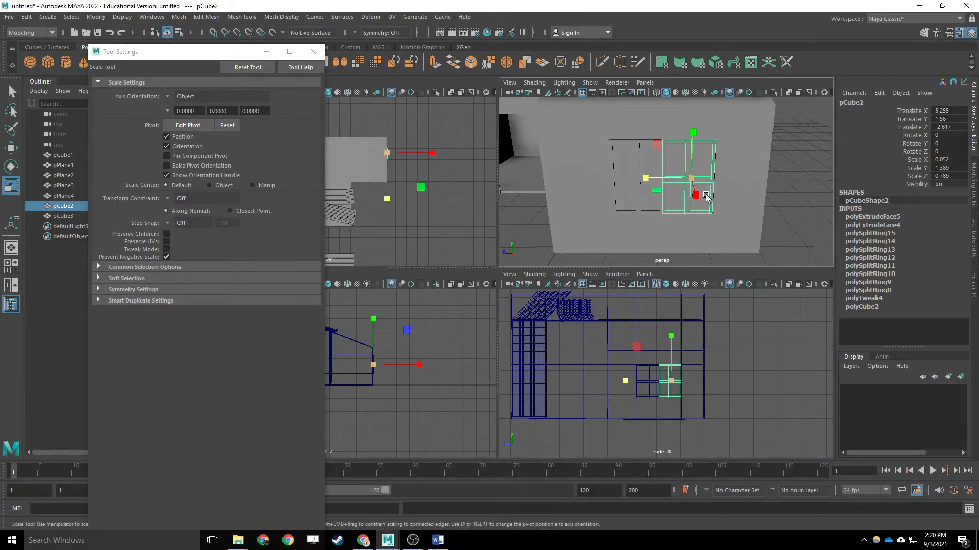
{"action": "key", "text": "d"}
{"action": "left_click", "coordinate": [642, 181]}
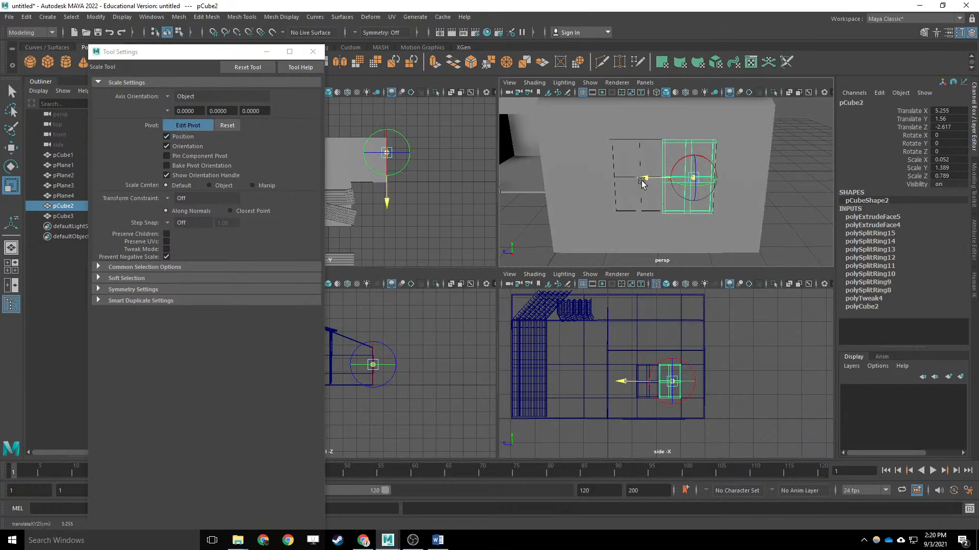
{"action": "left_click_drag", "start_coordinate": [642, 181], "coordinate": [569, 183]}
{"action": "key", "text": "d"}
{"action": "left_click", "coordinate": [639, 179]}
{"action": "key", "text": "d"}
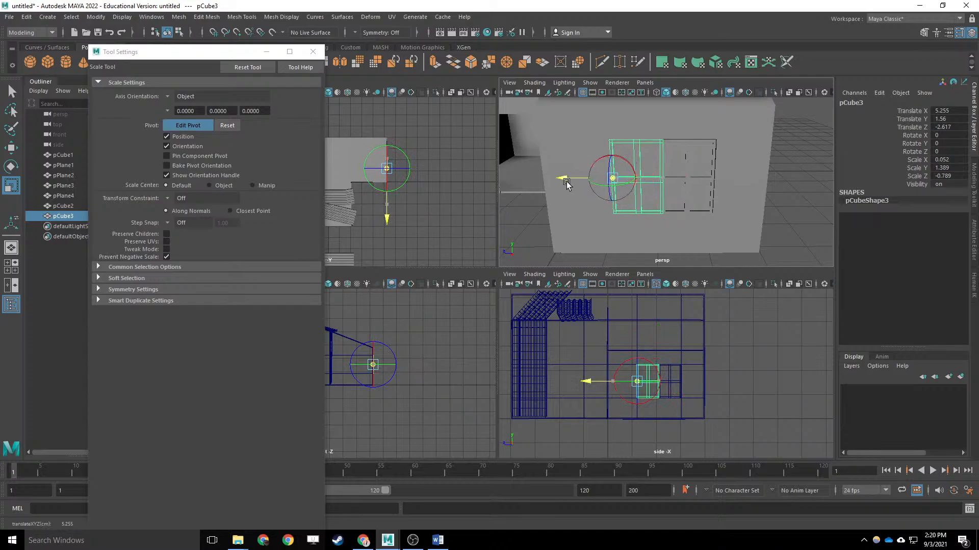
{"action": "key", "text": "d"}
Swing both window panels outward, with Rotate Y about -38.8 for the mirrored panel and about 38.7 for the original.
{"action": "key", "text": "e"}
{"action": "left_click_drag", "start_coordinate": [640, 192], "coordinate": [594, 206]}
{"action": "left_click", "coordinate": [685, 180]}
{"action": "left_click_drag", "start_coordinate": [703, 194], "coordinate": [668, 182]}
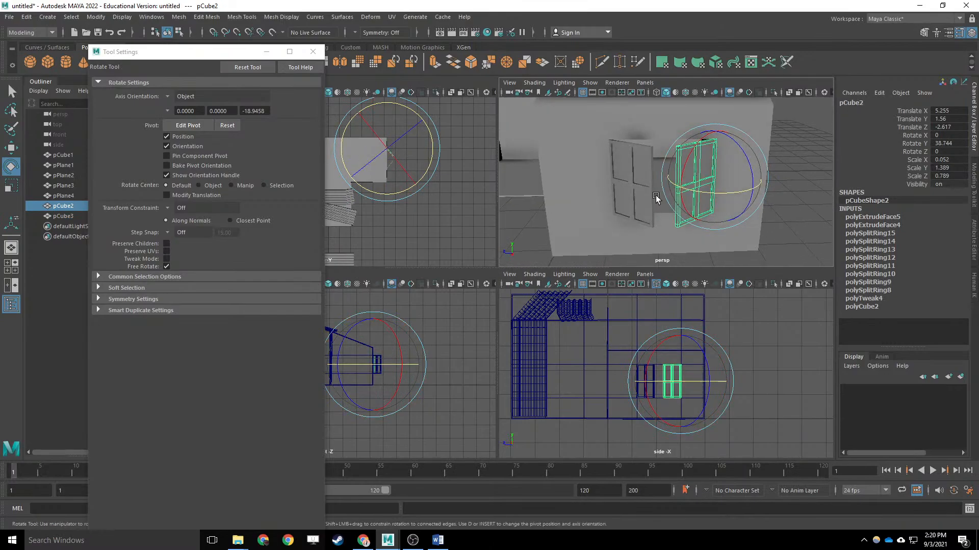
Examine the opened window panels, the roof and the doorway wall of the building from several angles.
{"action": "scroll", "coordinate": [593, 201], "scroll_direction": "down", "scroll_amount": 4}
{"action": "left_click", "coordinate": [569, 213]}
{"action": "left_click_drag", "start_coordinate": [569, 213], "coordinate": [630, 203], "text": "alt"}
{"action": "middle_click_drag", "start_coordinate": [630, 202], "coordinate": [688, 222], "text": "alt"}
{"action": "middle_click_drag", "start_coordinate": [726, 175], "coordinate": [666, 154], "text": "alt"}
{"action": "left_click_drag", "start_coordinate": [666, 154], "coordinate": [681, 172], "text": "alt"}
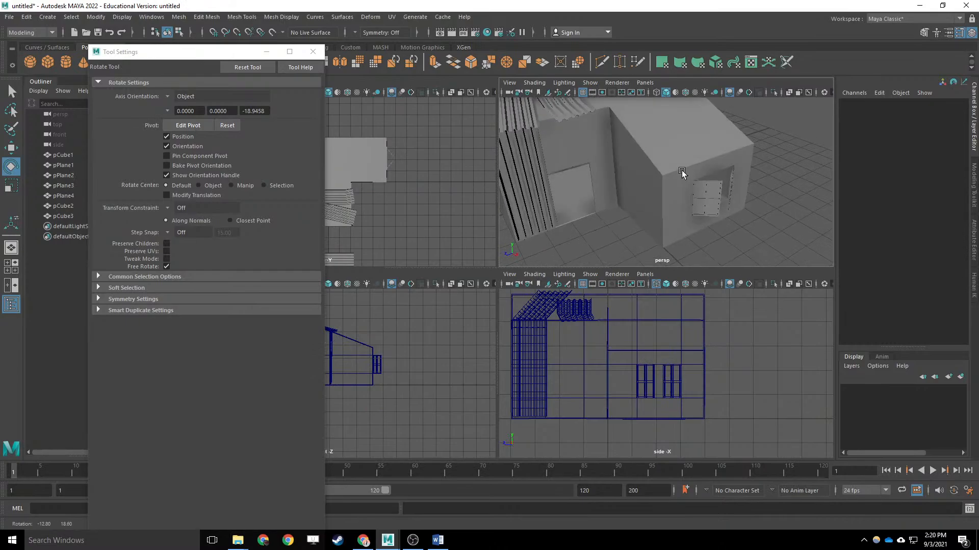
{"action": "scroll", "coordinate": [694, 190], "scroll_direction": "up", "scroll_amount": 5}
{"action": "middle_click_drag", "start_coordinate": [694, 190], "coordinate": [614, 175], "text": "alt"}
{"action": "scroll", "coordinate": [623, 178], "scroll_direction": "up", "scroll_amount": 2}
{"action": "left_click_drag", "start_coordinate": [661, 183], "coordinate": [609, 184], "text": "alt"}
{"action": "left_click", "coordinate": [668, 175]}
{"action": "left_click_drag", "start_coordinate": [668, 175], "coordinate": [693, 149], "text": "alt"}
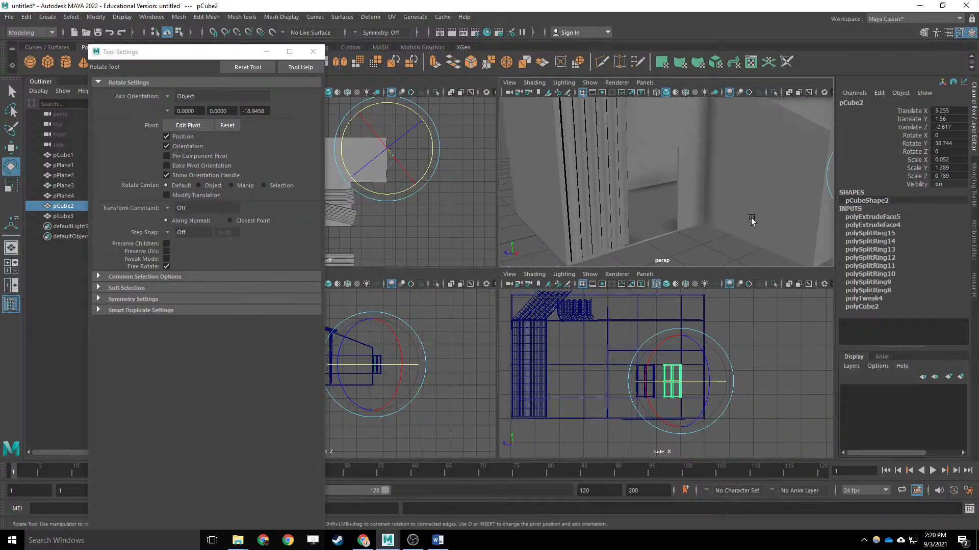
{"action": "middle_click_drag", "start_coordinate": [759, 196], "coordinate": [670, 190], "text": "alt"}
{"action": "right_click_drag", "start_coordinate": [670, 190], "coordinate": [576, 183], "text": "alt"}
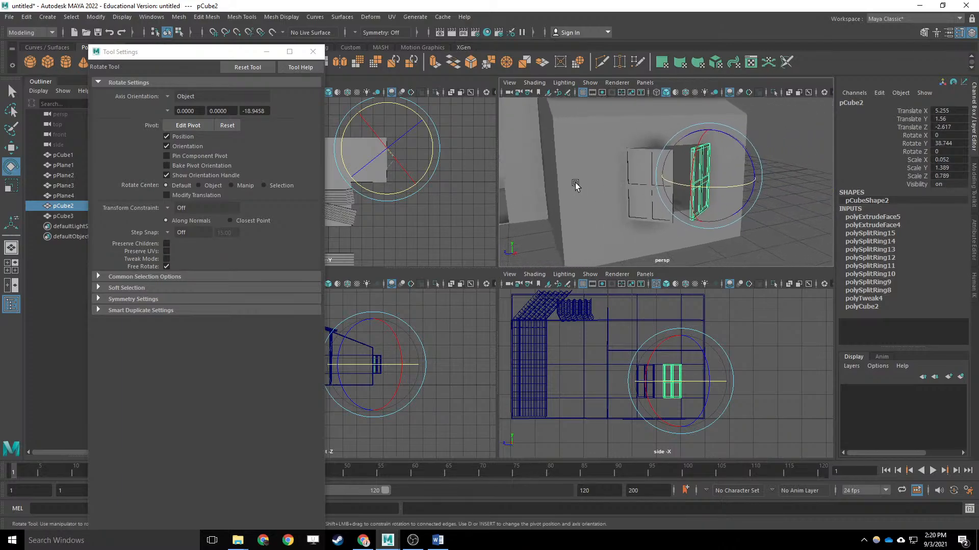
{"action": "left_click", "coordinate": [784, 176]}
{"action": "left_click_drag", "start_coordinate": [784, 175], "coordinate": [760, 263], "text": "alt"}
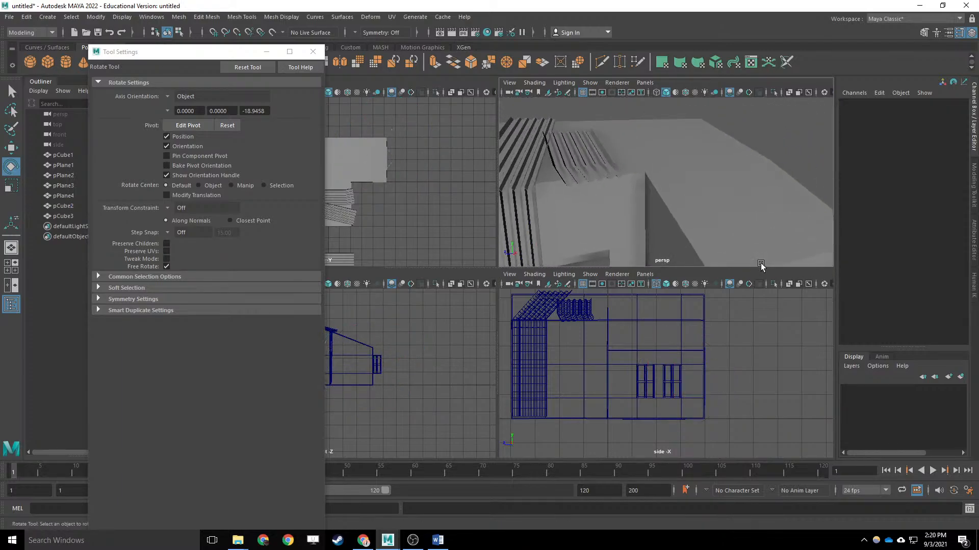
{"action": "left_click_drag", "start_coordinate": [712, 232], "coordinate": [716, 136], "text": "alt"}
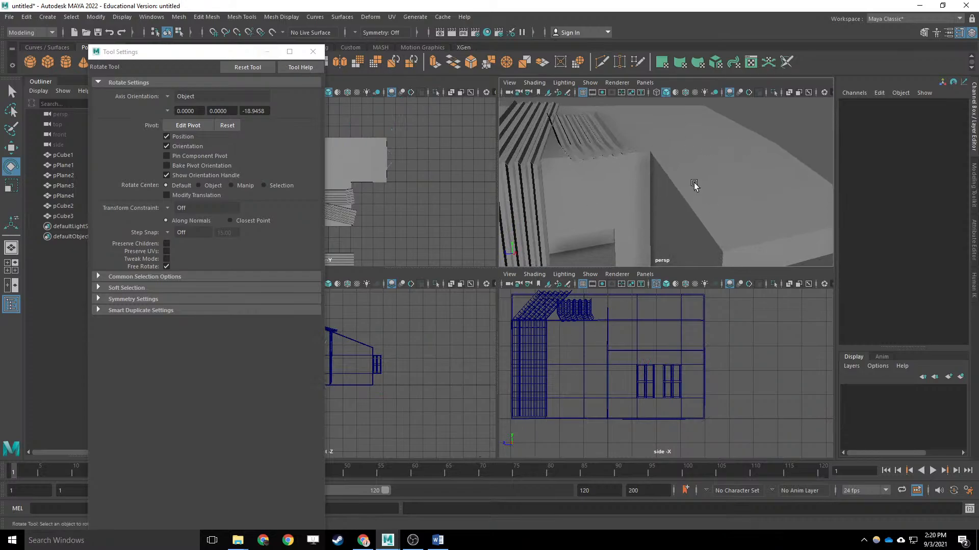
{"action": "left_click_drag", "start_coordinate": [688, 229], "coordinate": [680, 125], "text": "alt"}
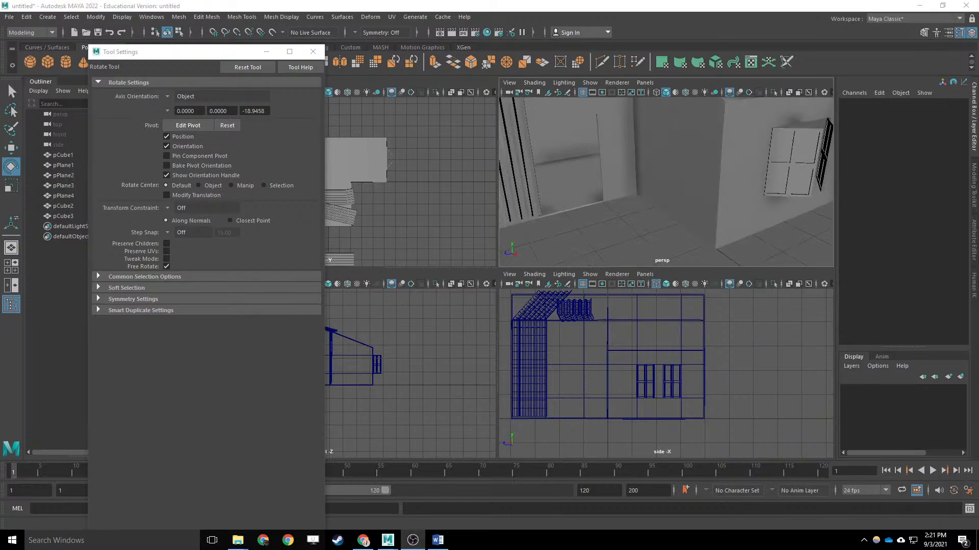
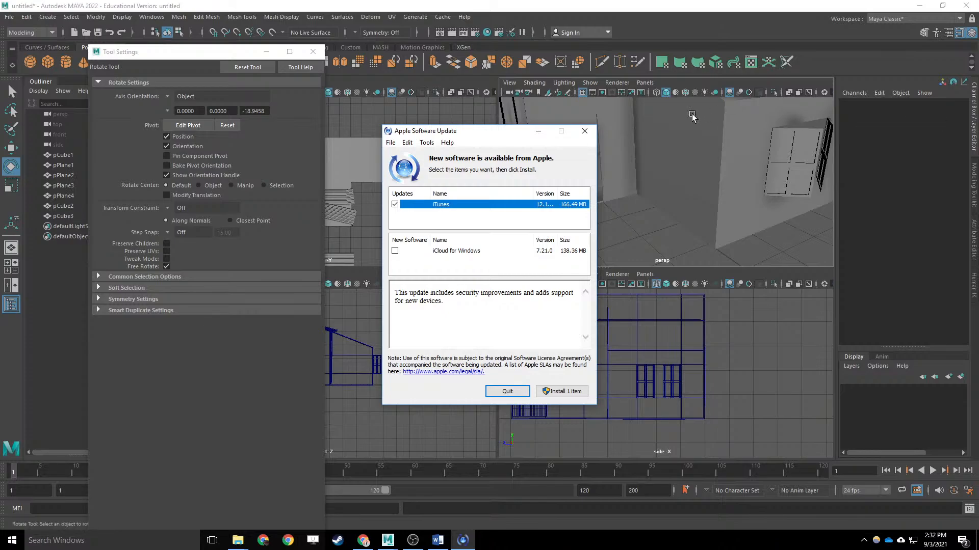
Dismiss the Apple Software Update prompt and close the floating Tool Settings window.
{"action": "left_click", "coordinate": [585, 131]}
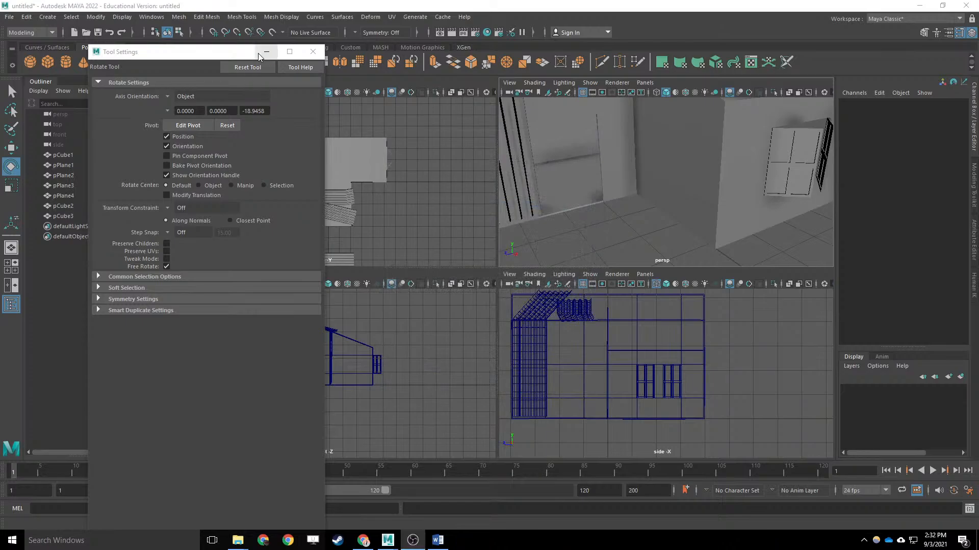
{"action": "left_click", "coordinate": [313, 51]}
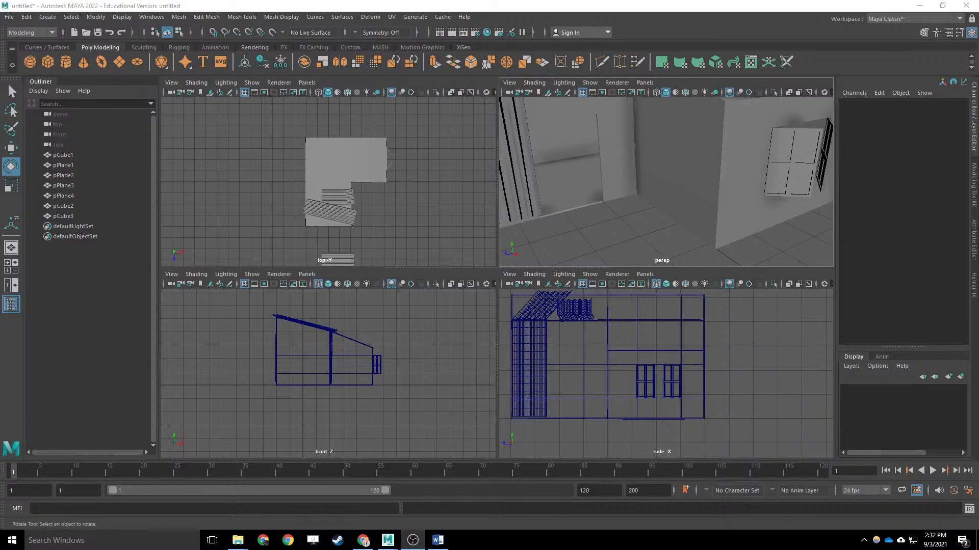
Create a new polygon cube as the base for the door.
{"action": "left_click", "coordinate": [783, 197]}
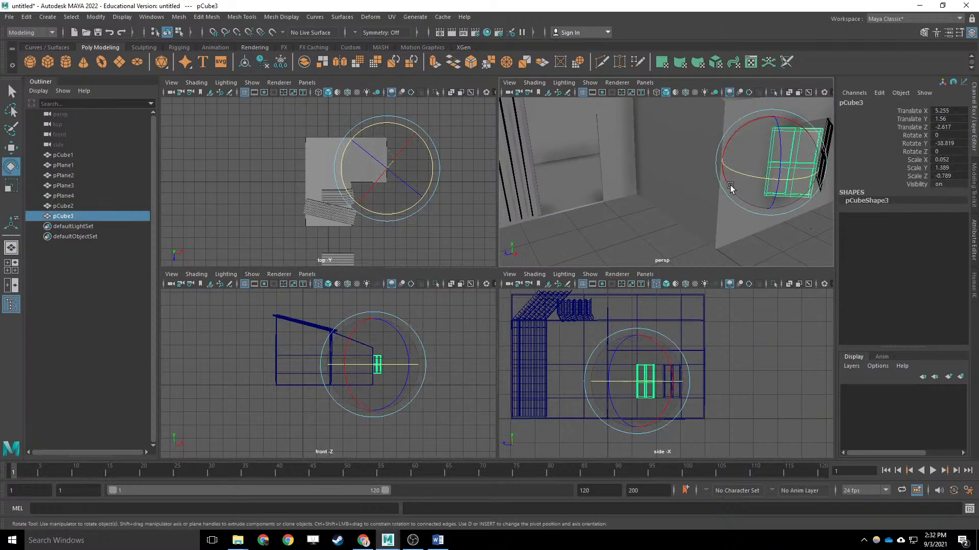
{"action": "left_click_drag", "start_coordinate": [783, 197], "coordinate": [682, 164], "text": "alt"}
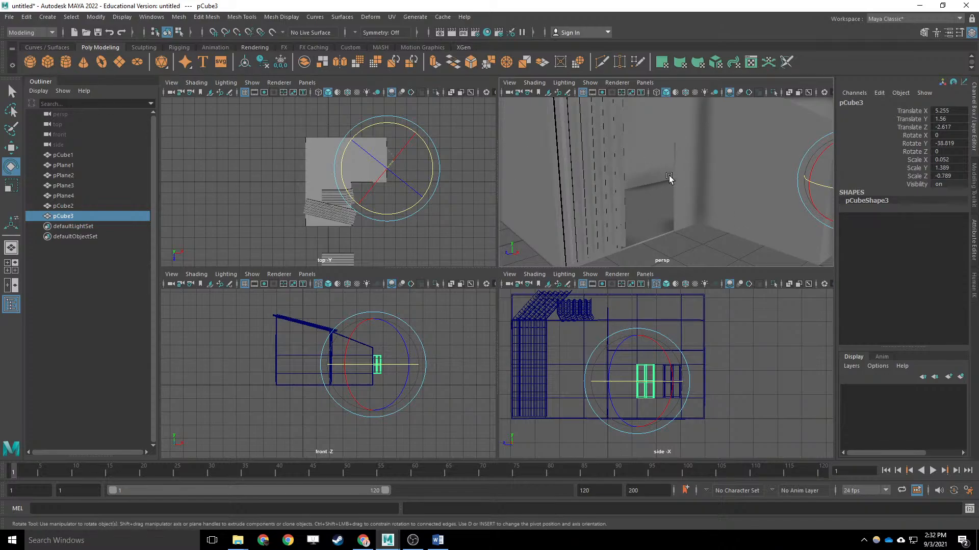
{"action": "left_click_drag", "start_coordinate": [682, 231], "coordinate": [685, 152], "text": "alt"}
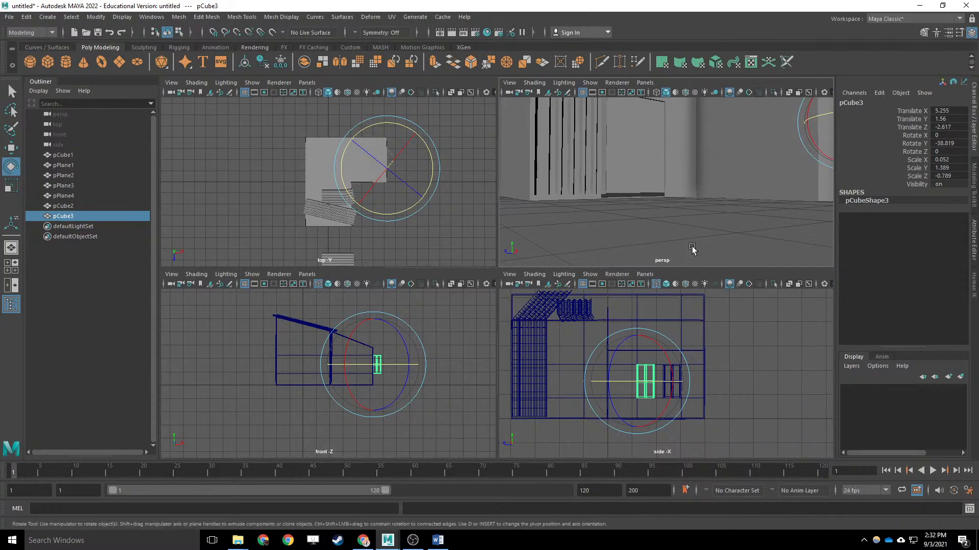
{"action": "left_click", "coordinate": [49, 64]}
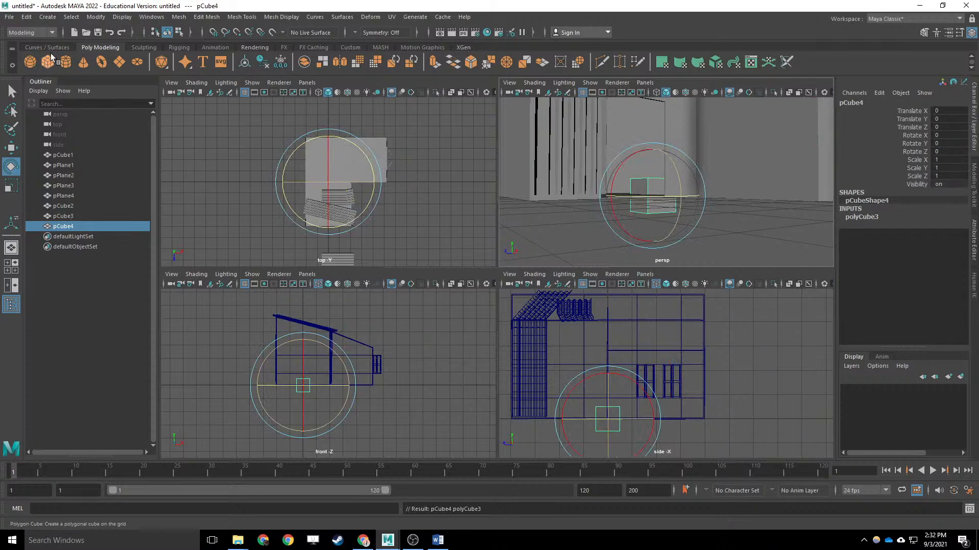
{"action": "left_click", "coordinate": [47, 16]}
{"action": "mouse_move", "coordinate": [62, 54]}
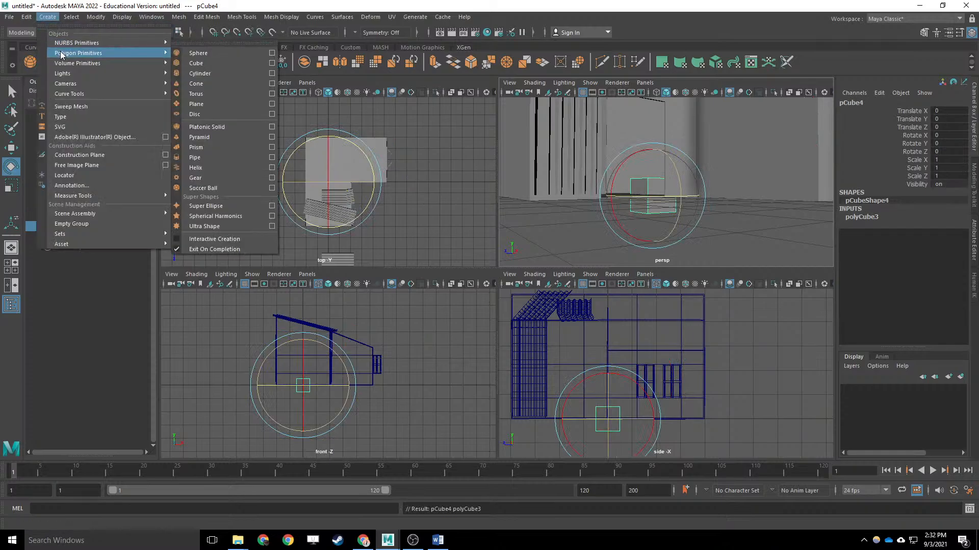
{"action": "left_click", "coordinate": [568, 199]}
{"action": "left_click", "coordinate": [549, 240]}
{"action": "left_click", "coordinate": [662, 213]}
{"action": "left_click_drag", "start_coordinate": [662, 213], "coordinate": [659, 234], "text": "alt"}
Move the new cube to the doorway beside the corrugated wall, at about X 2.027, Y 1.378, Z 1.443.
{"action": "key", "text": "w"}
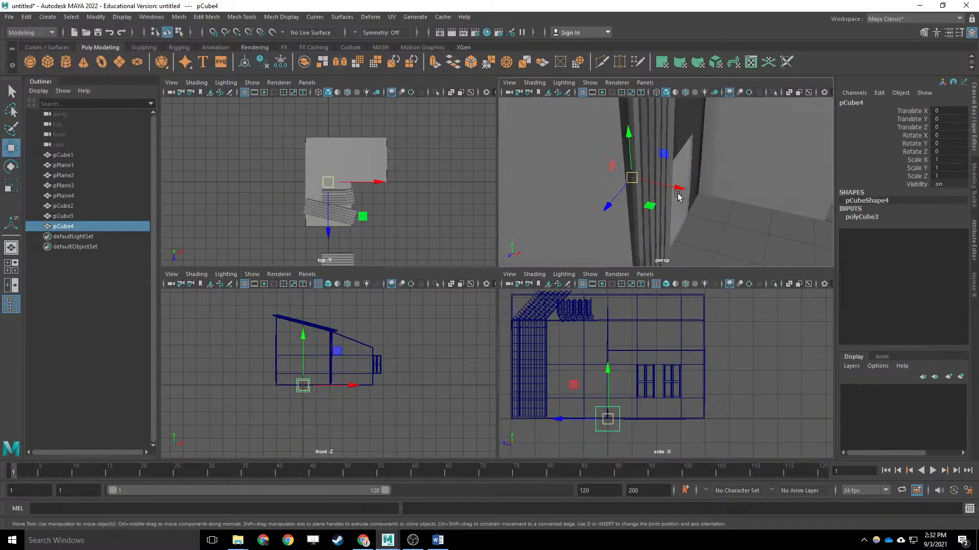
{"action": "left_click_drag", "start_coordinate": [662, 182], "coordinate": [750, 202]}
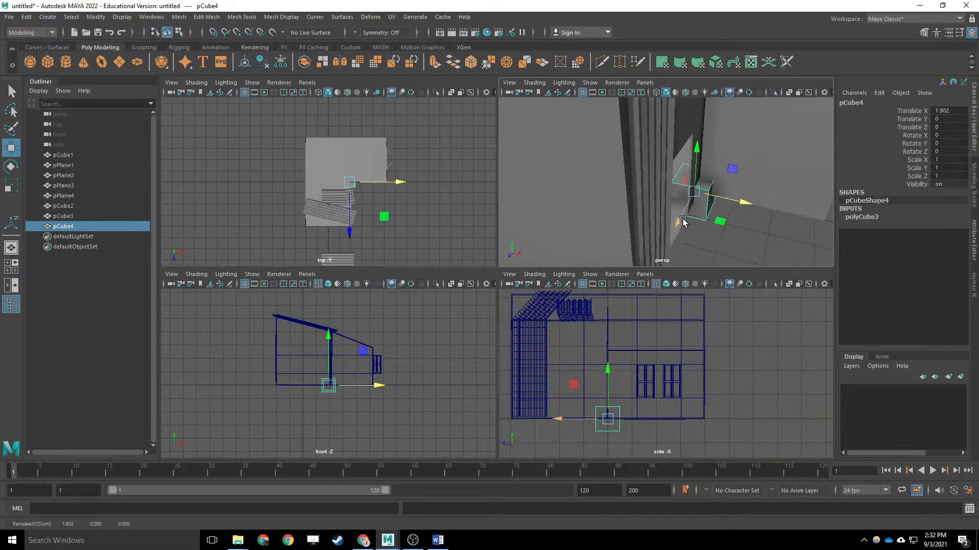
{"action": "left_click_drag", "start_coordinate": [683, 222], "coordinate": [659, 259]}
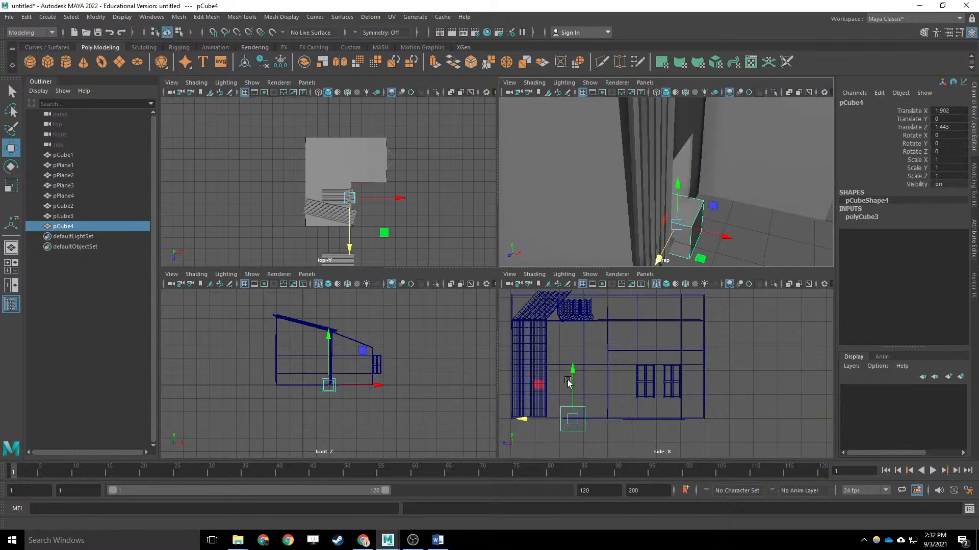
{"action": "left_click_drag", "start_coordinate": [568, 383], "coordinate": [568, 356]}
{"action": "key", "text": "f"}
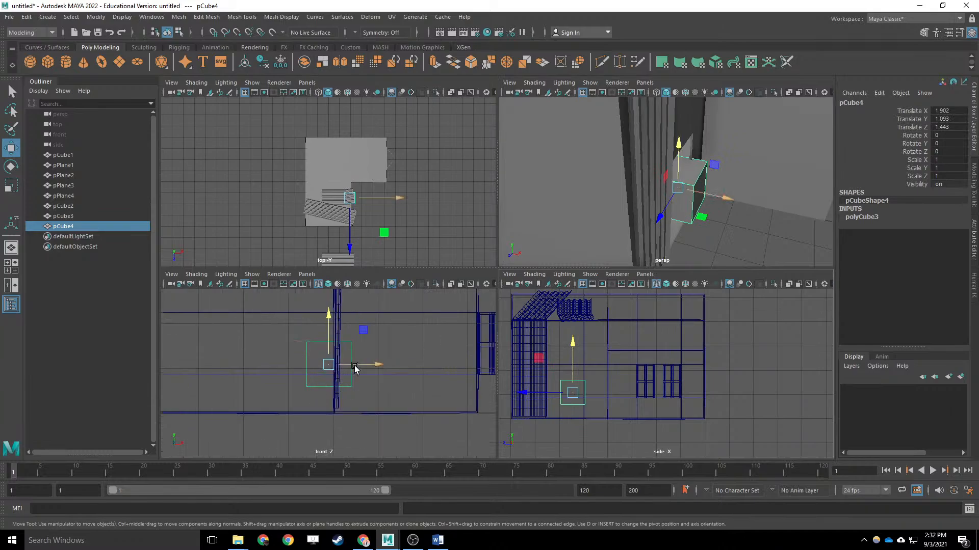
{"action": "left_click_drag", "start_coordinate": [355, 368], "coordinate": [369, 368]}
{"action": "left_click_drag", "start_coordinate": [333, 325], "coordinate": [333, 311]}
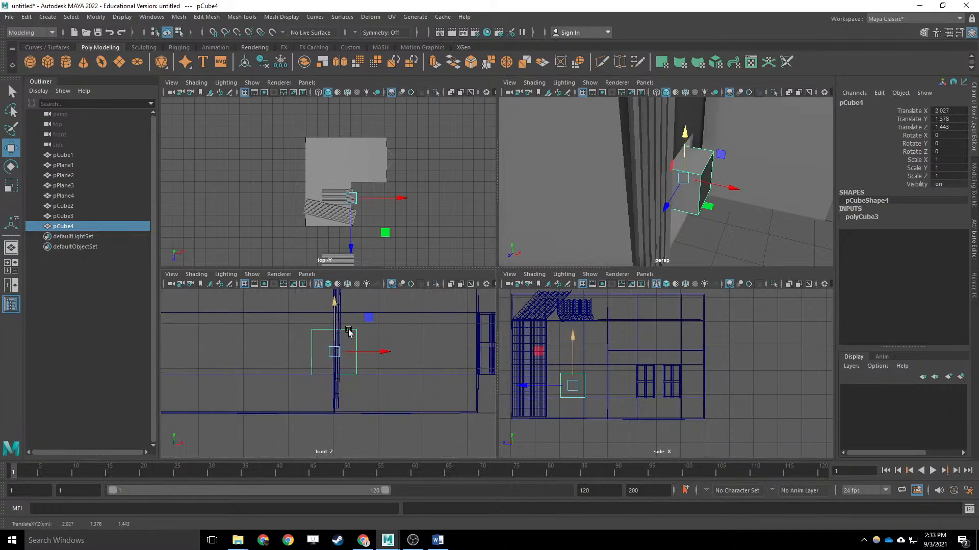
Shape the cube into a thin, tall door with Scale X 0.133 and Scale Y 2.188, positioned at X 2.073, Y 1.139.
{"action": "key", "text": "r"}
{"action": "mouse_move", "coordinate": [381, 352]}
{"action": "left_mouse_down"}
{"action": "mouse_move", "coordinate": [338, 353]}
{"action": "mouse_move", "coordinate": [363, 352]}
{"action": "left_mouse_up"}
{"action": "key", "text": "w"}
{"action": "key", "text": "r"}
{"action": "mouse_move", "coordinate": [334, 305]}
{"action": "left_mouse_down"}
{"action": "mouse_move", "coordinate": [338, 275]}
{"action": "mouse_move", "coordinate": [336, 309]}
{"action": "left_mouse_up"}
{"action": "key", "text": "w"}
{"action": "key", "text": "r"}
{"action": "left_click_drag", "start_coordinate": [723, 250], "coordinate": [677, 239], "text": "alt"}
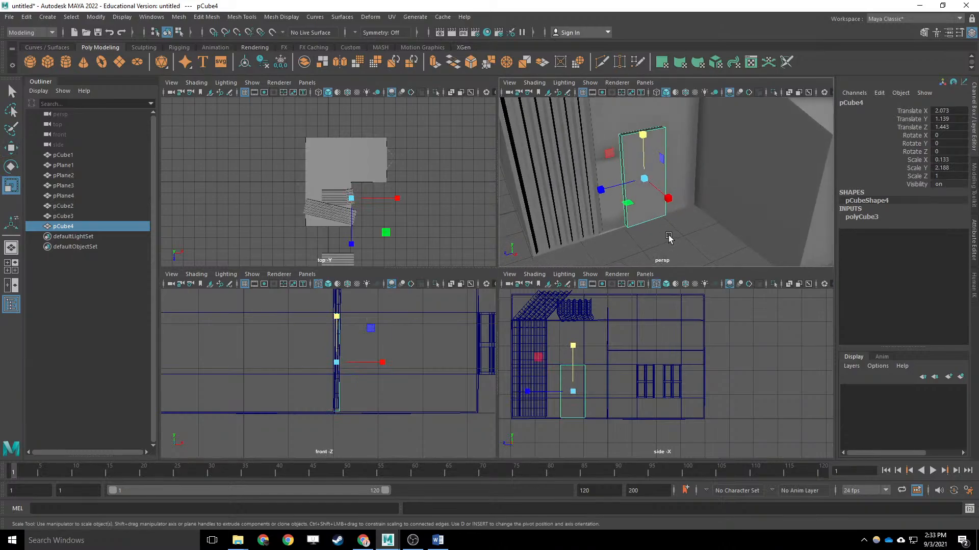
Widen the door panel to Scale Z 1.489 and shift it to Translate Z 1.777 so it meets the corrugated wall.
{"action": "key", "text": "w"}
{"action": "left_click_drag", "start_coordinate": [614, 188], "coordinate": [587, 189]}
{"action": "scroll", "coordinate": [567, 386], "scroll_direction": "up", "scroll_amount": 3}
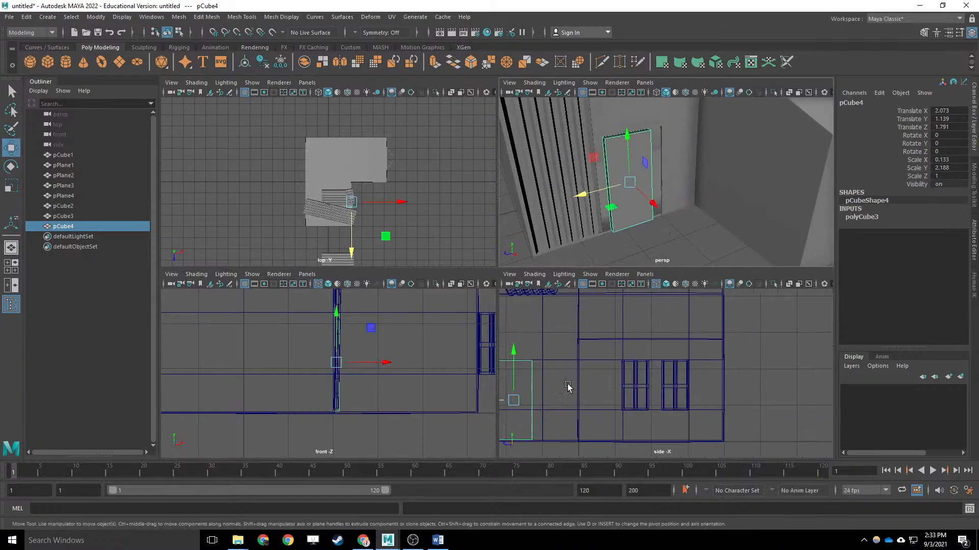
{"action": "middle_click_drag", "start_coordinate": [571, 386], "coordinate": [659, 381], "text": "alt"}
{"action": "key", "text": "r"}
{"action": "mouse_move", "coordinate": [555, 395]}
{"action": "left_mouse_down"}
{"action": "mouse_move", "coordinate": [532, 396]}
{"action": "mouse_move", "coordinate": [560, 397]}
{"action": "left_mouse_up"}
{"action": "key", "text": "w"}
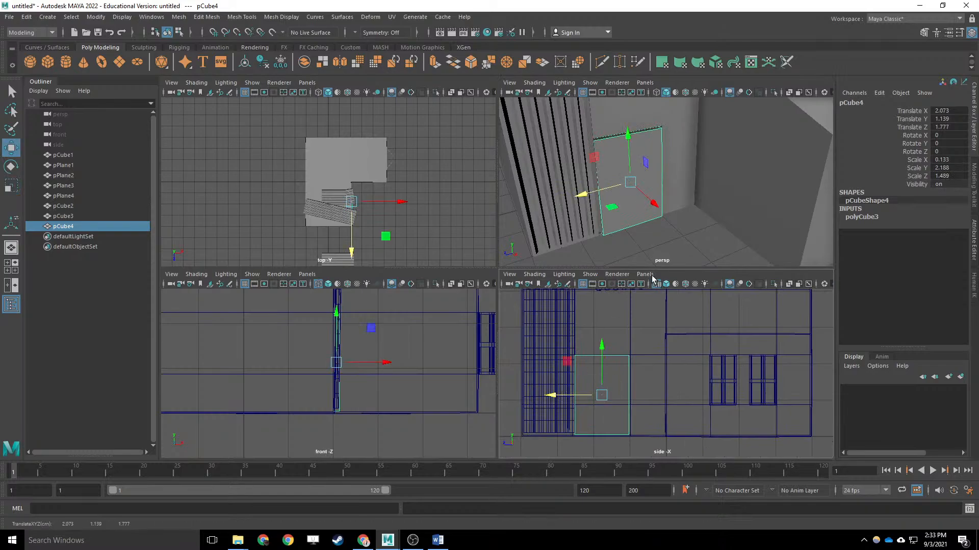
{"action": "left_click_drag", "start_coordinate": [673, 182], "coordinate": [734, 157], "text": "alt"}
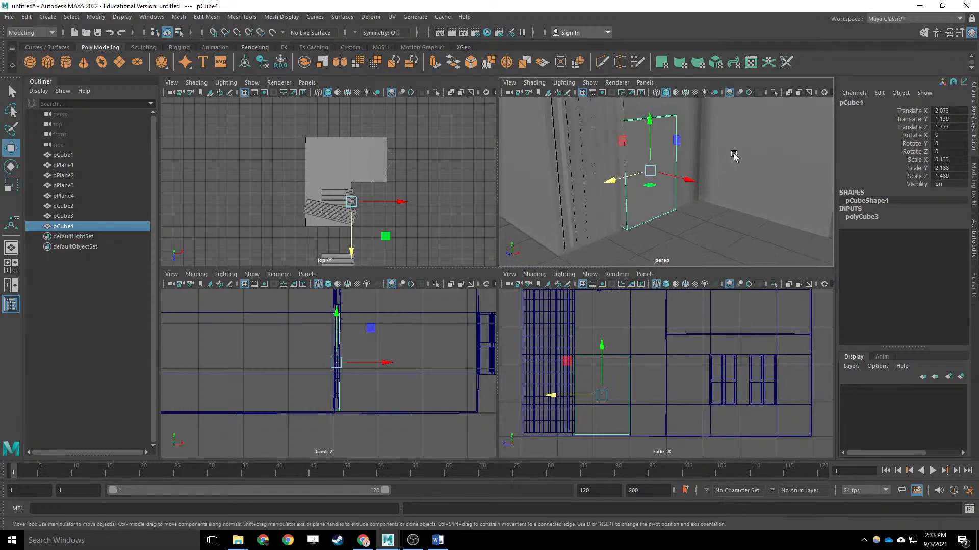
Duplicate the door panel and shrink the copy into a small backing plate for the door handle.
{"action": "left_click", "coordinate": [723, 231]}
{"action": "left_click_drag", "start_coordinate": [723, 230], "coordinate": [675, 195], "text": "alt"}
{"action": "left_click", "coordinate": [635, 149]}
{"action": "key", "text": "ctrl+d"}
{"action": "key", "text": "r"}
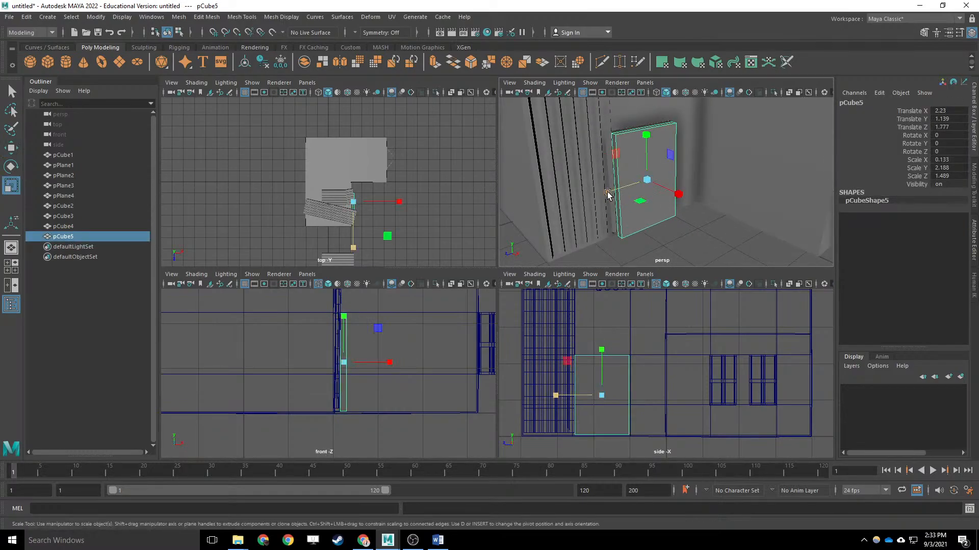
{"action": "left_click_drag", "start_coordinate": [607, 192], "coordinate": [637, 189]}
{"action": "left_click_drag", "start_coordinate": [646, 117], "coordinate": [620, 188]}
Fit the handle plate near the door's inner edge at about X 2.167, Y 1.133, Z 1.305, narrowed to Scale Z 0.289.
{"action": "key", "text": "w"}
{"action": "left_click_drag", "start_coordinate": [647, 138], "coordinate": [647, 151]}
{"action": "left_click_drag", "start_coordinate": [616, 202], "coordinate": [633, 197]}
{"action": "left_click_drag", "start_coordinate": [701, 203], "coordinate": [698, 204]}
{"action": "key", "text": "r"}
{"action": "left_click_drag", "start_coordinate": [622, 197], "coordinate": [646, 192]}
{"action": "key", "text": "w"}
{"action": "mouse_move", "coordinate": [660, 140]}
{"action": "left_mouse_down"}
{"action": "mouse_move", "coordinate": [661, 131]}
{"action": "mouse_move", "coordinate": [665, 150]}
{"action": "left_mouse_up"}
{"action": "key", "text": "r"}
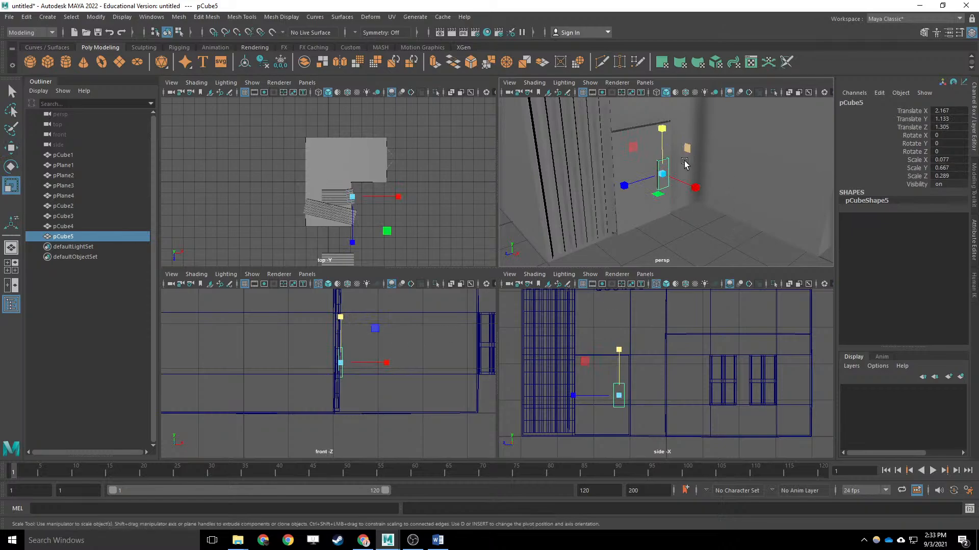
Switch to the Sketchfab reference in the browser, examine the door handle up close in Wireframe and Final Render, and return to Maya.
{"action": "left_click", "coordinate": [363, 540]}
{"action": "mouse_move", "coordinate": [512, 339]}
{"action": "left_mouse_down"}
{"action": "mouse_move", "coordinate": [425, 357]}
{"action": "mouse_move", "coordinate": [533, 334]}
{"action": "mouse_move", "coordinate": [619, 270]}
{"action": "mouse_move", "coordinate": [571, 265]}
{"action": "mouse_move", "coordinate": [535, 247]}
{"action": "mouse_move", "coordinate": [487, 395]}
{"action": "mouse_move", "coordinate": [504, 380]}
{"action": "left_mouse_up"}
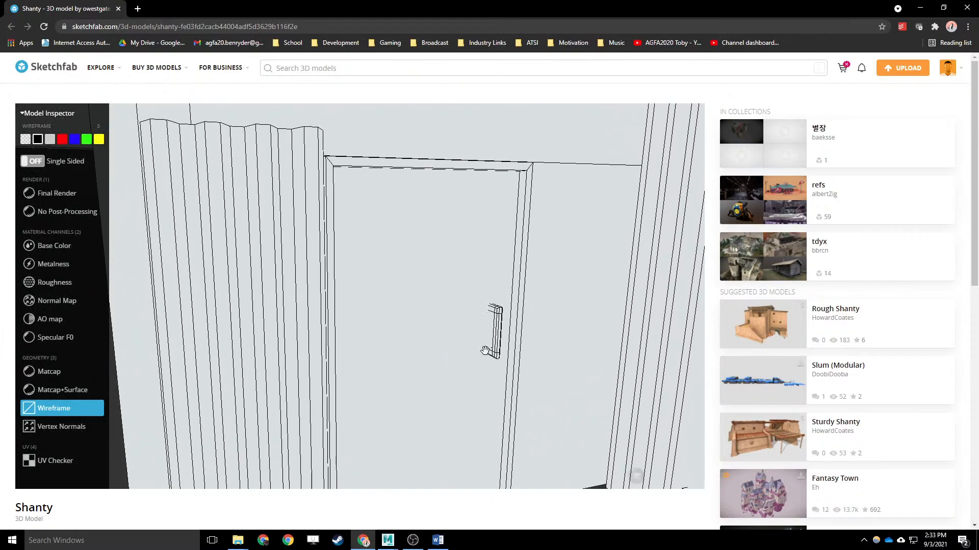
{"action": "scroll", "coordinate": [564, 335], "scroll_direction": "up", "scroll_amount": 3}
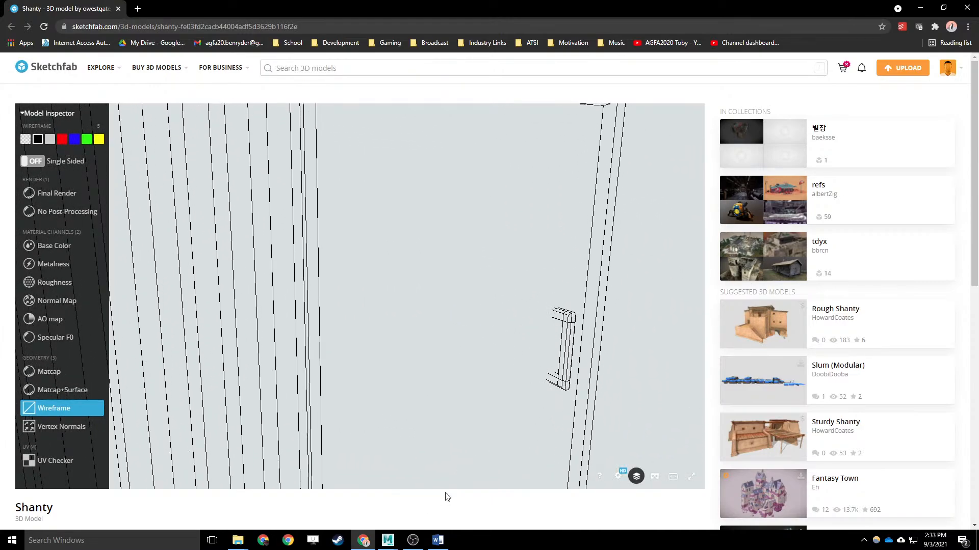
{"action": "left_click", "coordinate": [62, 194]}
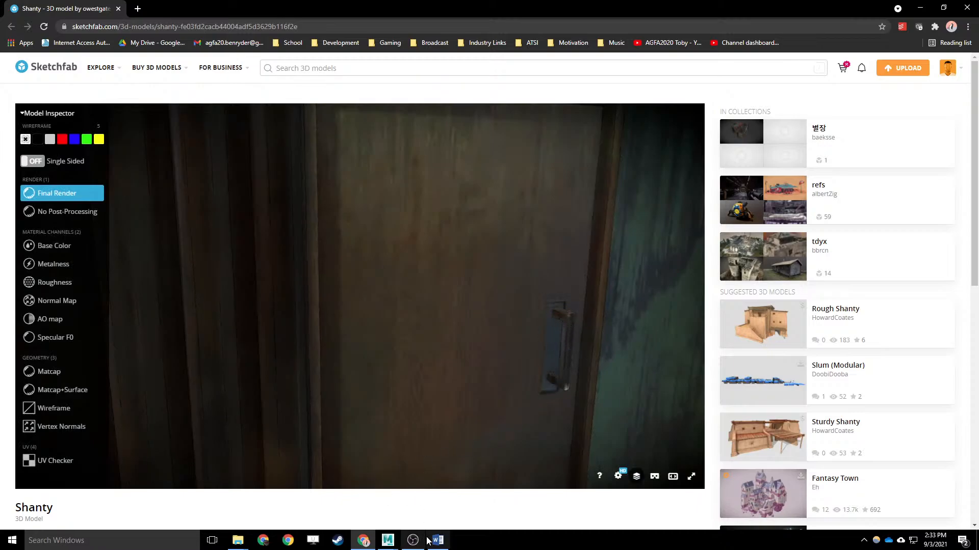
{"action": "left_click", "coordinate": [387, 540]}
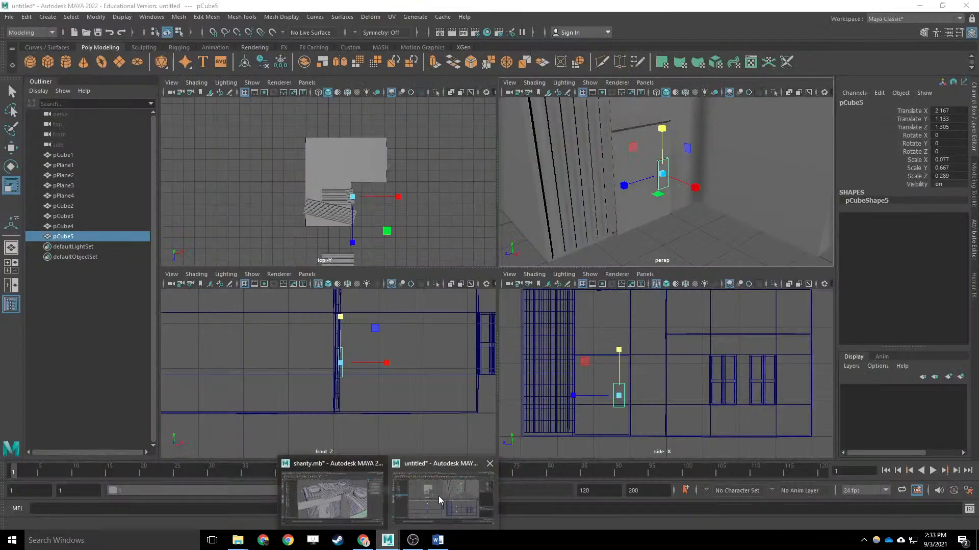
{"action": "left_click", "coordinate": [439, 497]}
Adjust the handle plate's thickness along X and deselect the plate.
{"action": "scroll", "coordinate": [695, 184], "scroll_direction": "up", "scroll_amount": 1}
{"action": "left_click_drag", "start_coordinate": [716, 159], "coordinate": [695, 177], "text": "alt"}
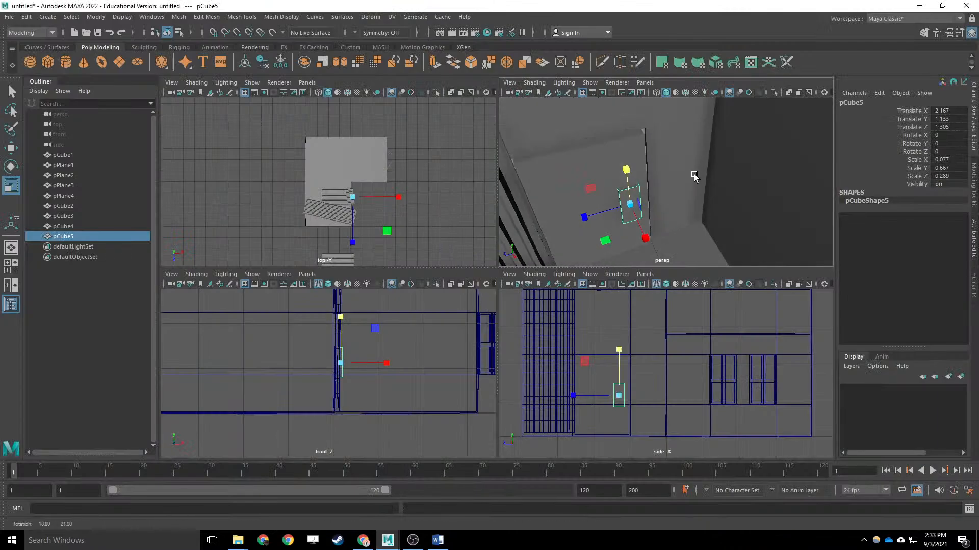
{"action": "mouse_move", "coordinate": [643, 236]}
{"action": "left_mouse_down"}
{"action": "mouse_move", "coordinate": [635, 220]}
{"action": "mouse_move", "coordinate": [643, 232]}
{"action": "left_mouse_up"}
{"action": "key", "text": "w"}
{"action": "left_click", "coordinate": [703, 224]}
Create a polygon cylinder for the handle and move it in front of the door at about X 2.076, Z 1.449.
{"action": "left_click_drag", "start_coordinate": [701, 224], "coordinate": [717, 168], "text": "alt"}
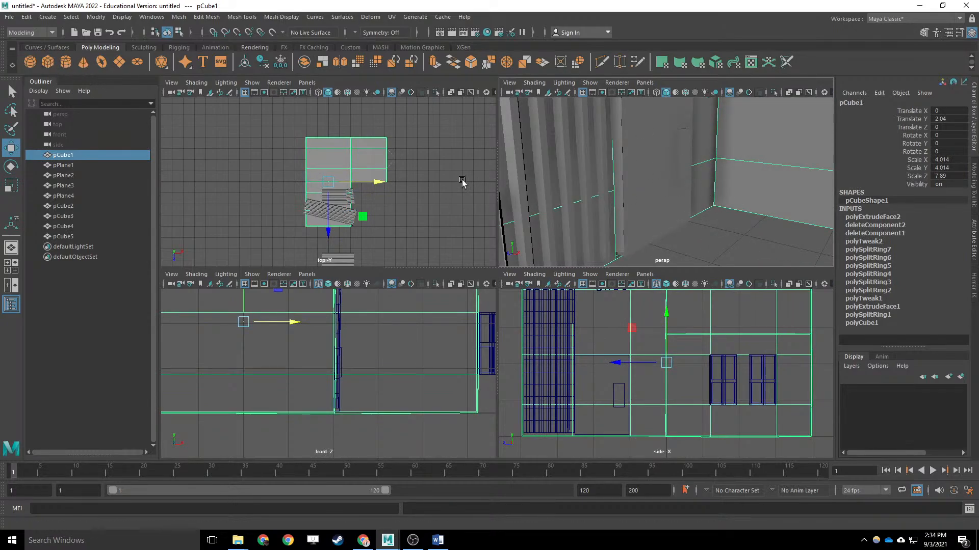
{"action": "left_click", "coordinate": [65, 62]}
{"action": "left_click_drag", "start_coordinate": [691, 204], "coordinate": [776, 228]}
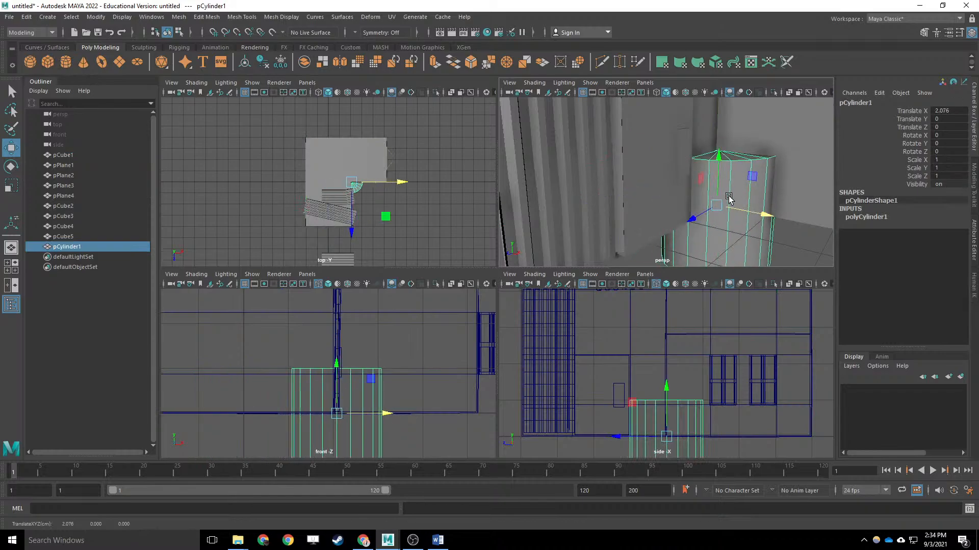
{"action": "left_click_drag", "start_coordinate": [691, 219], "coordinate": [637, 257]}
Set the cylinder's Subdivisions Axis to 10.
{"action": "left_click", "coordinate": [876, 217]}
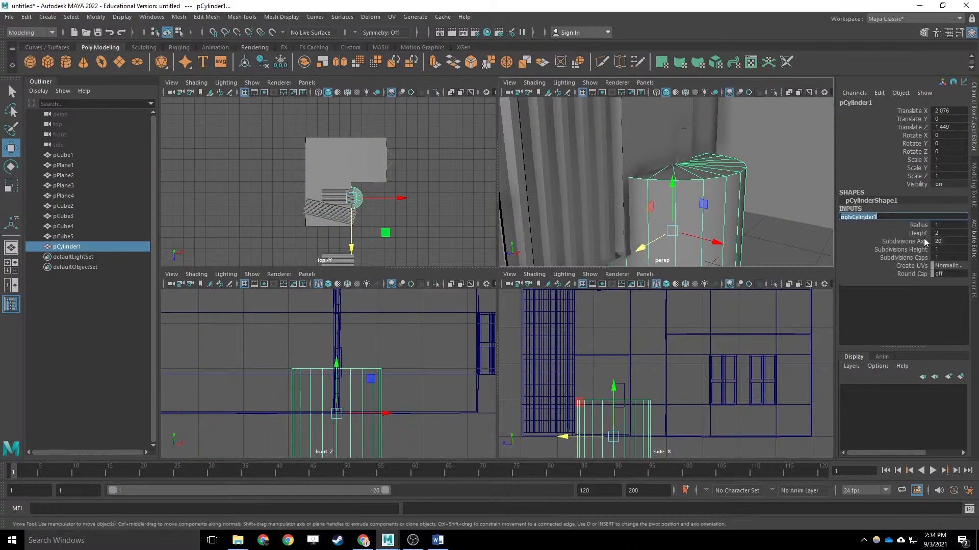
{"action": "left_click", "coordinate": [971, 33]}
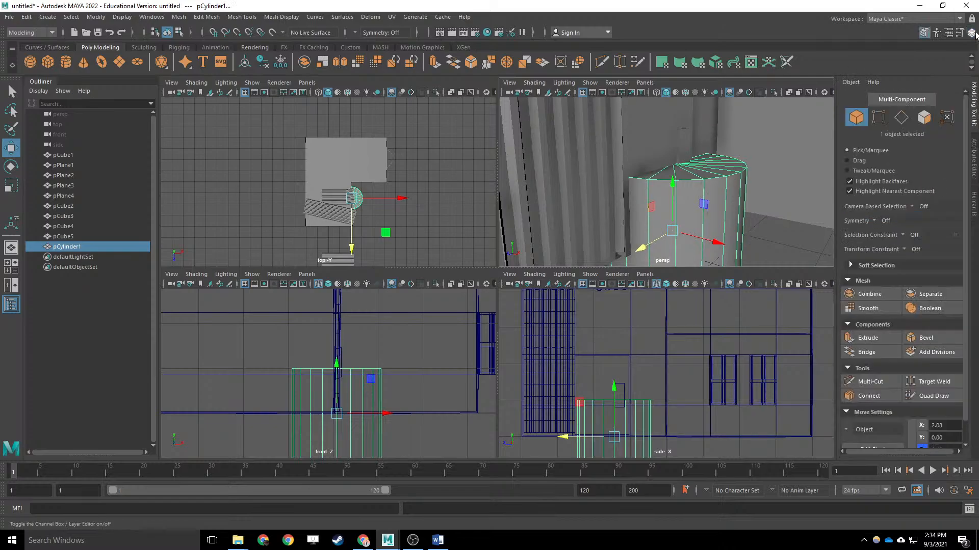
{"action": "left_click", "coordinate": [971, 32]}
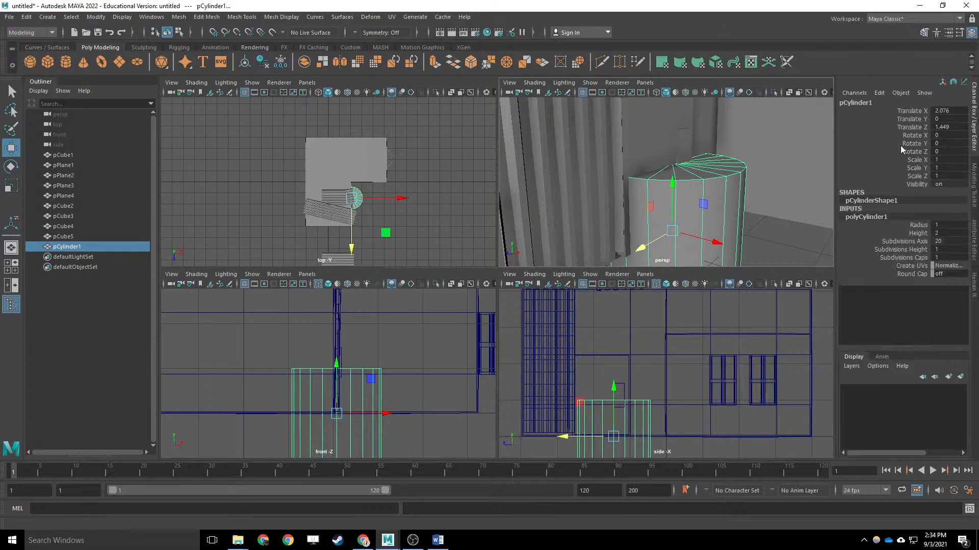
{"action": "left_click", "coordinate": [925, 243]}
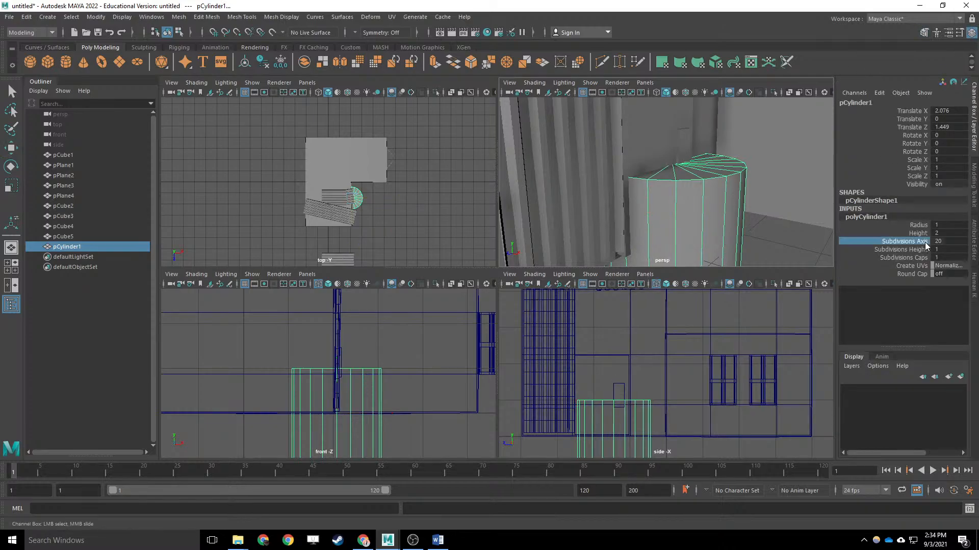
{"action": "left_click", "coordinate": [938, 242]}
{"action": "type", "text": "10"}
{"action": "key", "text": "Return"}
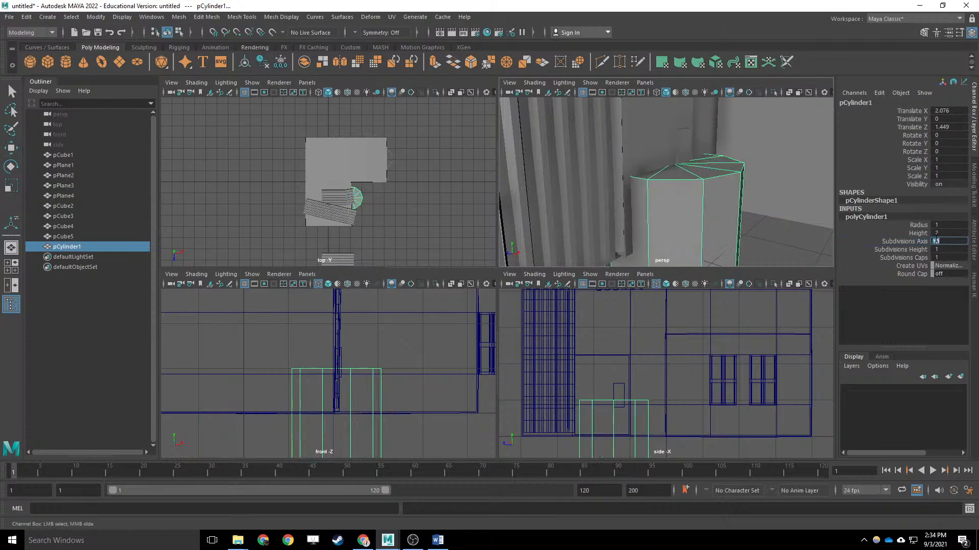
Shrink the cylinder uniformly to a scale of about 0.068 and move it clear of the door to X 2.439, Y 0.531.
{"action": "key", "text": "w"}
{"action": "left_click_drag", "start_coordinate": [673, 183], "coordinate": [596, 192]}
{"action": "key", "text": "r"}
{"action": "key", "text": "w"}
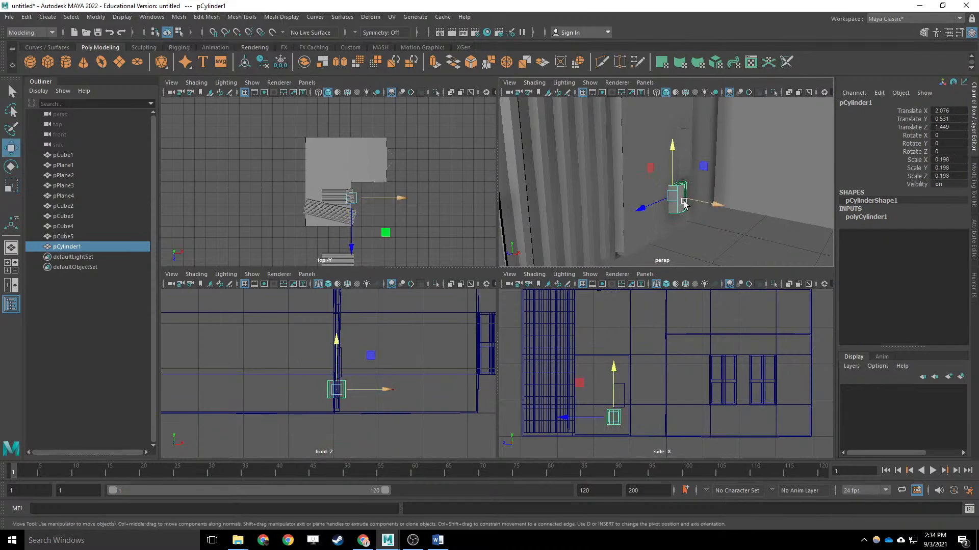
{"action": "left_click_drag", "start_coordinate": [706, 207], "coordinate": [679, 196]}
{"action": "key", "text": "r"}
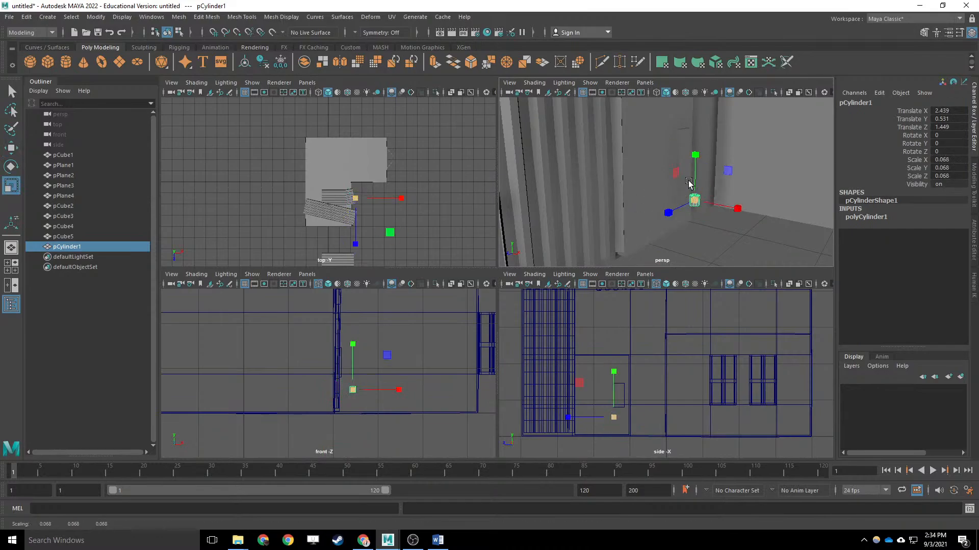
Stretch the cylinder into a thin bar with Scale X and Z 0.04 and Scale Y 0.286, raised to Y 1.16.
{"action": "left_click_drag", "start_coordinate": [697, 154], "coordinate": [699, 125]}
{"action": "key", "text": "w"}
{"action": "left_click_drag", "start_coordinate": [697, 196], "coordinate": [681, 165]}
{"action": "key", "text": "r"}
{"action": "left_click_drag", "start_coordinate": [696, 117], "coordinate": [696, 48]}
{"action": "key", "text": "w"}
{"action": "left_click_drag", "start_coordinate": [699, 119], "coordinate": [698, 112]}
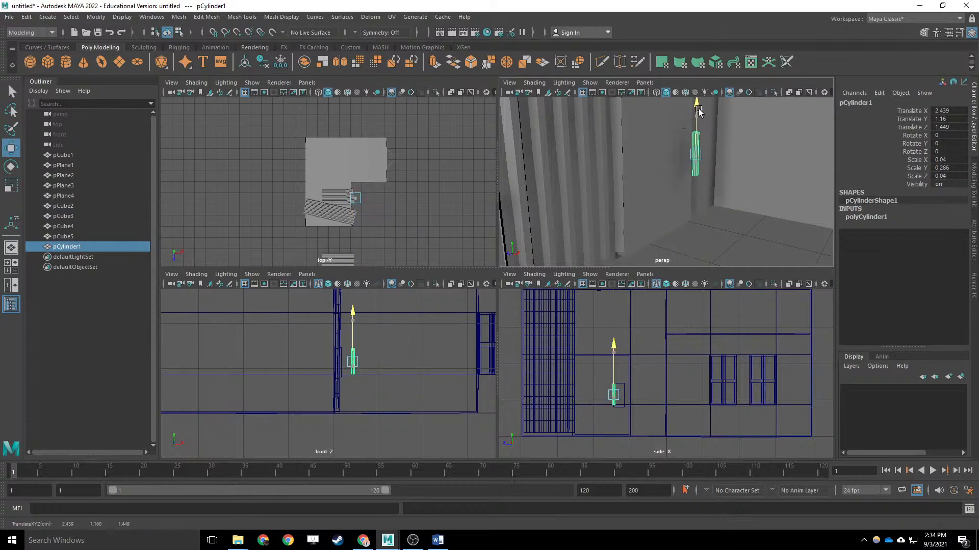
Position the handle bar just in front of the backing plate at about X 2.298, Y 1.144, Z 1.312.
{"action": "left_click_drag", "start_coordinate": [733, 156], "coordinate": [715, 157]}
{"action": "key", "text": "f"}
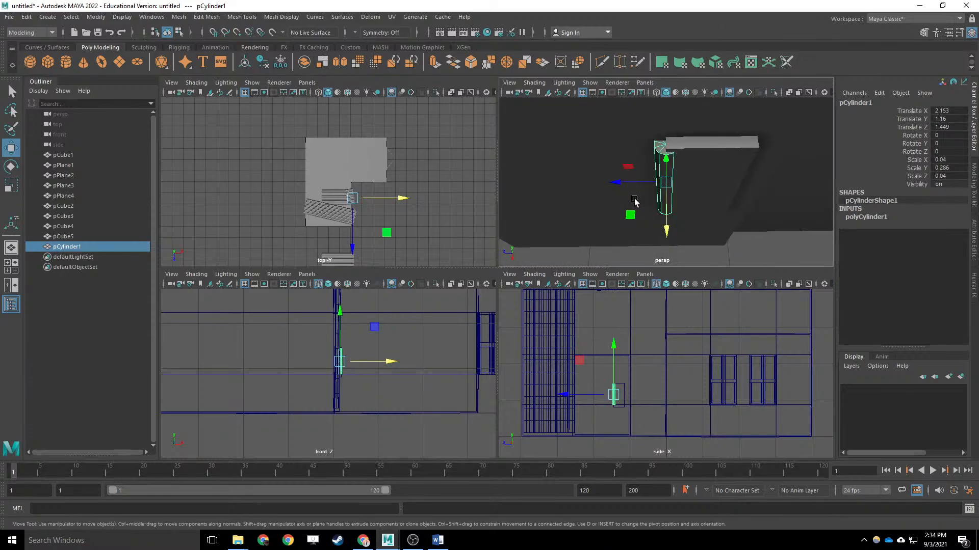
{"action": "left_click_drag", "start_coordinate": [632, 183], "coordinate": [758, 156]}
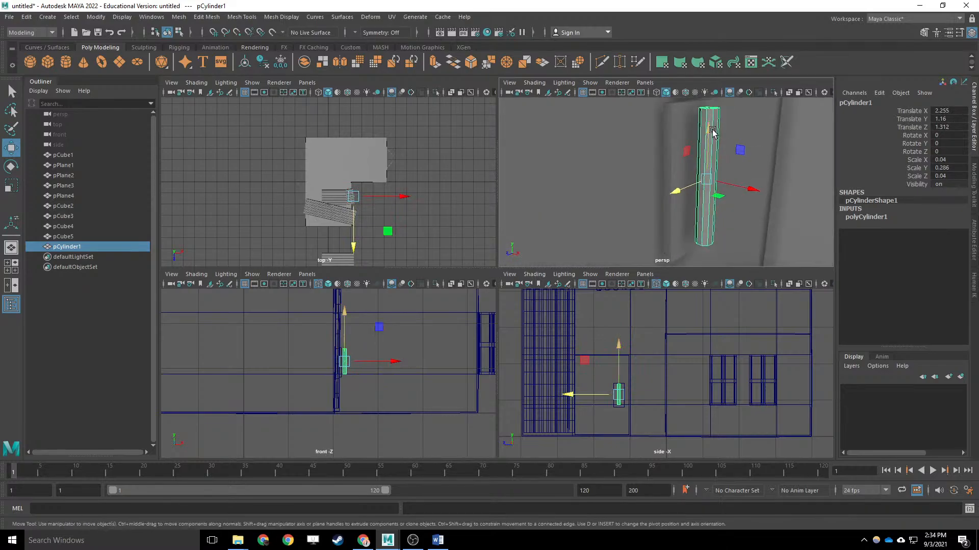
{"action": "left_click_drag", "start_coordinate": [710, 129], "coordinate": [710, 135]}
{"action": "left_click_drag", "start_coordinate": [731, 185], "coordinate": [743, 190]}
Shorten the handle bar to Scale Y 0.189 and lower it to Translate Y 1.101.
{"action": "key", "text": "r"}
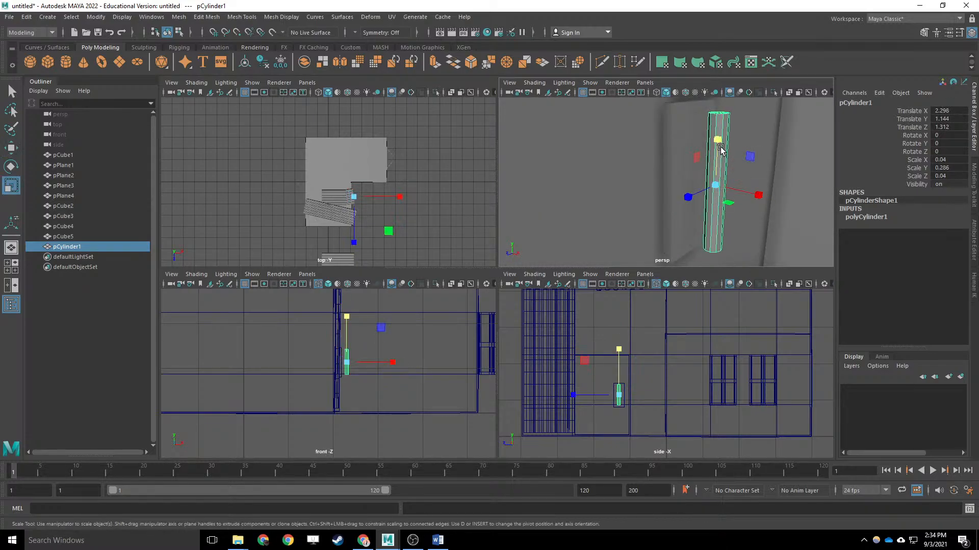
{"action": "left_click_drag", "start_coordinate": [720, 148], "coordinate": [794, 155]}
{"action": "key", "text": "w"}
{"action": "scroll", "coordinate": [437, 391], "scroll_direction": "up", "scroll_amount": 6}
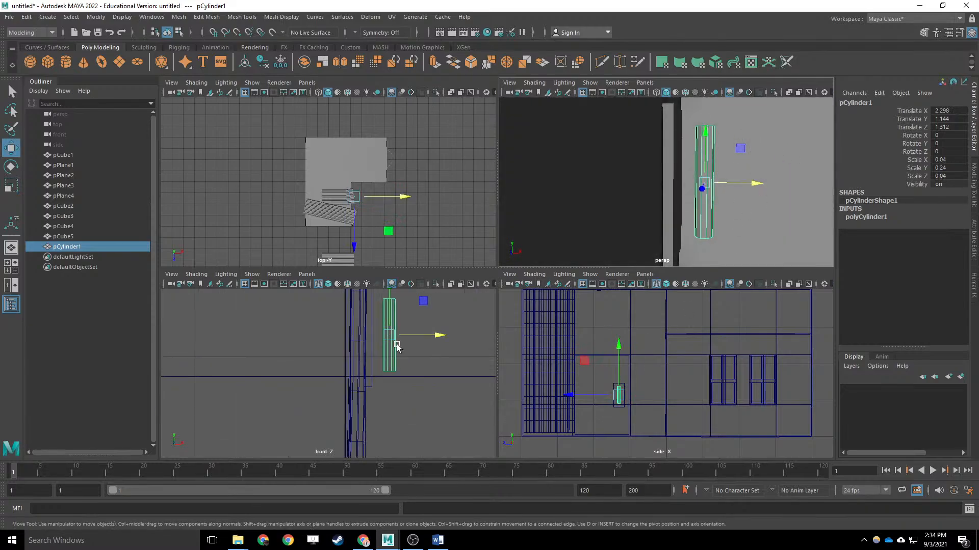
{"action": "middle_click_drag", "start_coordinate": [397, 347], "coordinate": [390, 355], "text": "alt"}
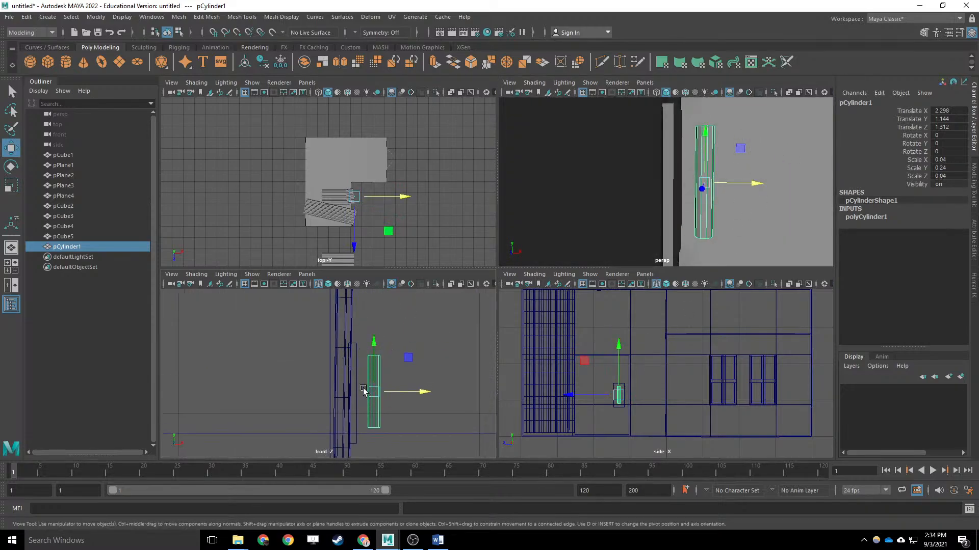
{"action": "scroll", "coordinate": [364, 389], "scroll_direction": "up", "scroll_amount": 3}
{"action": "key", "text": "r"}
{"action": "left_click_drag", "start_coordinate": [399, 354], "coordinate": [402, 365]}
{"action": "key", "text": "w"}
{"action": "middle_click_drag", "start_coordinate": [401, 366], "coordinate": [397, 288], "text": "alt"}
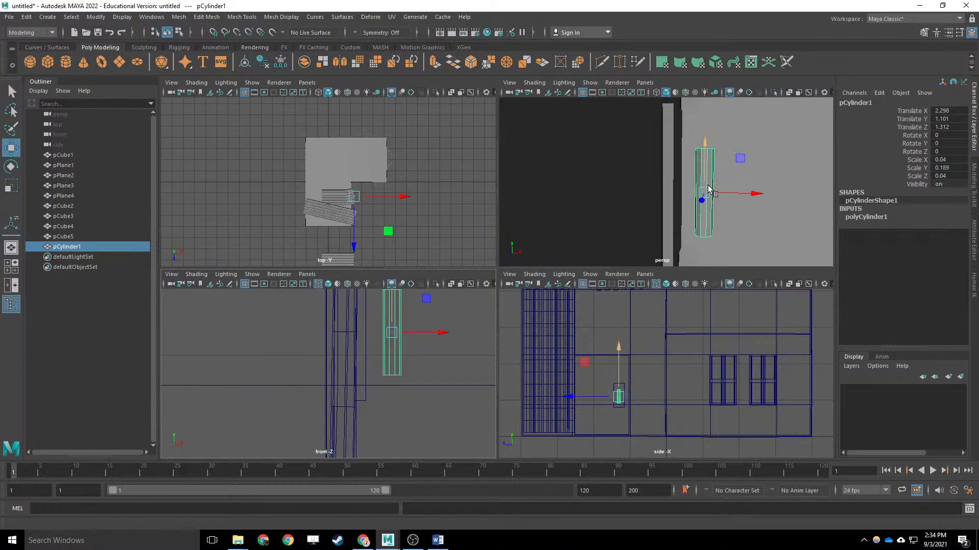
Select the top cap faces of the handle bar in face mode.
{"action": "scroll", "coordinate": [708, 186], "scroll_direction": "up", "scroll_amount": 3}
{"action": "middle_click_drag", "start_coordinate": [719, 180], "coordinate": [651, 213], "text": "alt"}
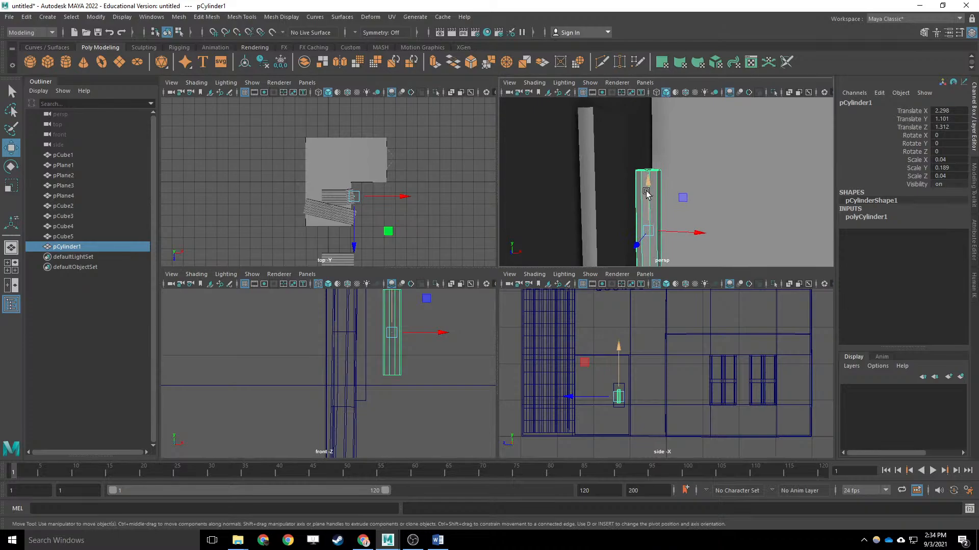
{"action": "middle_click_drag", "start_coordinate": [400, 326], "coordinate": [391, 351], "text": "alt"}
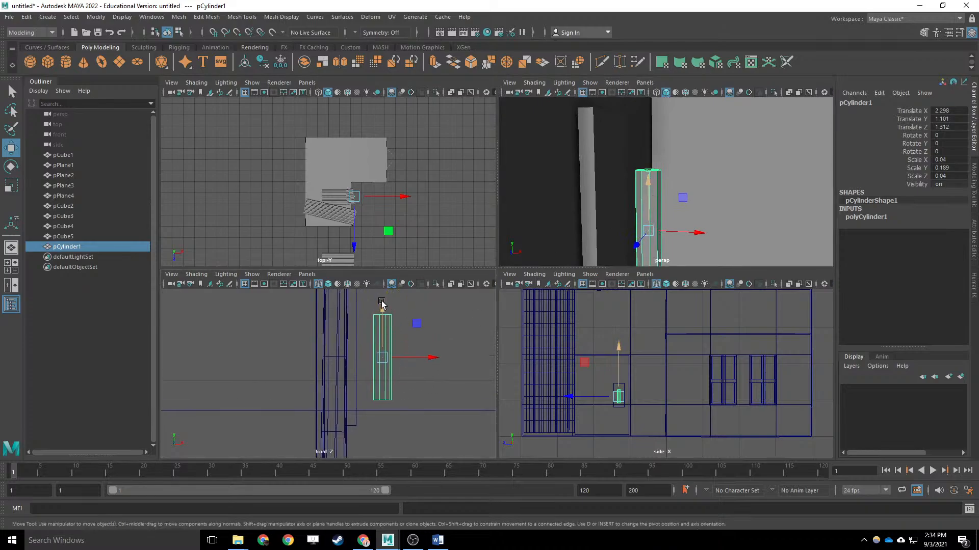
{"action": "left_click", "coordinate": [381, 300]}
{"action": "left_click_drag", "start_coordinate": [645, 184], "coordinate": [651, 190], "text": "alt"}
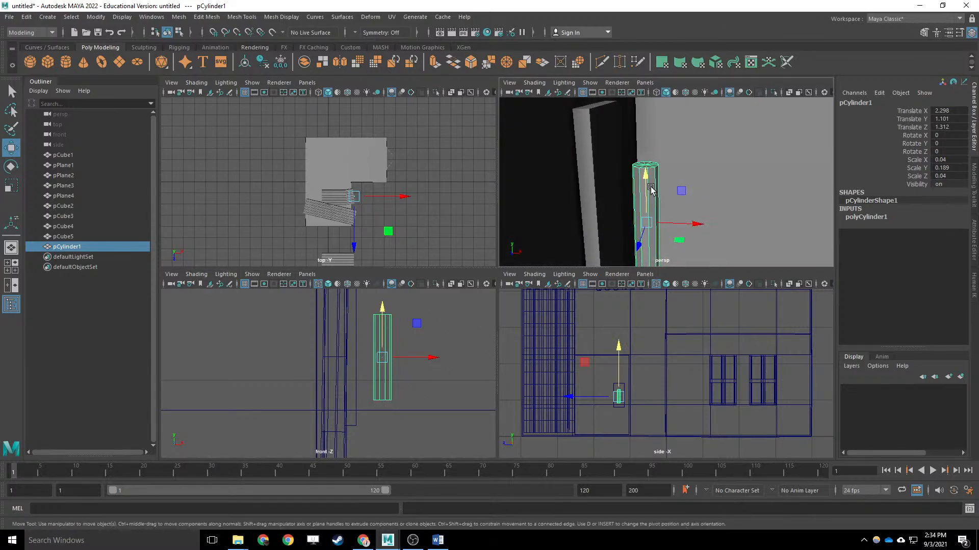
{"action": "right_click_drag", "start_coordinate": [651, 190], "coordinate": [645, 207]}
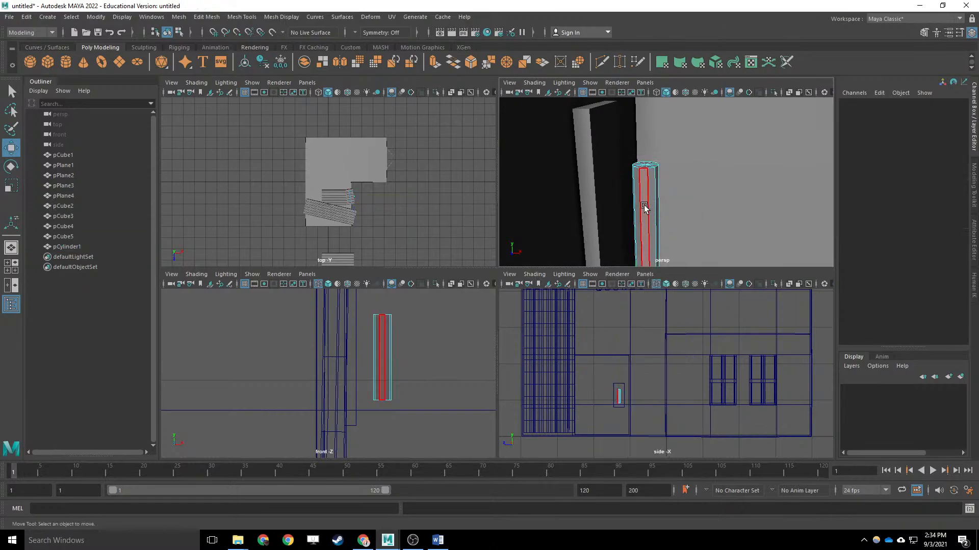
{"action": "left_click_drag", "start_coordinate": [645, 203], "coordinate": [638, 189], "text": "alt"}
{"action": "left_click_drag", "start_coordinate": [739, 131], "coordinate": [554, 245]}
{"action": "left_click_drag", "start_coordinate": [726, 185], "coordinate": [605, 229], "text": "alt"}
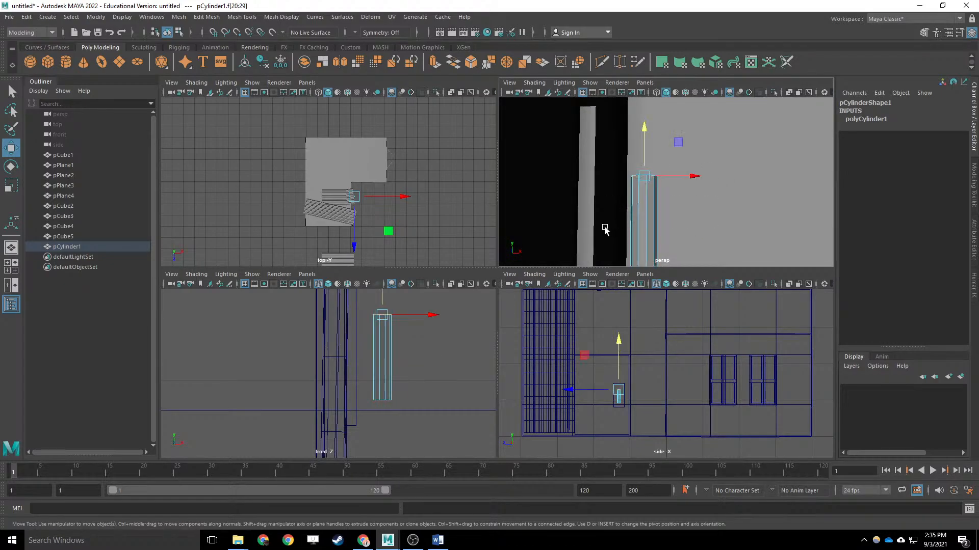
{"action": "left_click_drag", "start_coordinate": [704, 185], "coordinate": [662, 192], "text": "alt"}
{"action": "middle_click_drag", "start_coordinate": [444, 343], "coordinate": [435, 401], "text": "alt"}
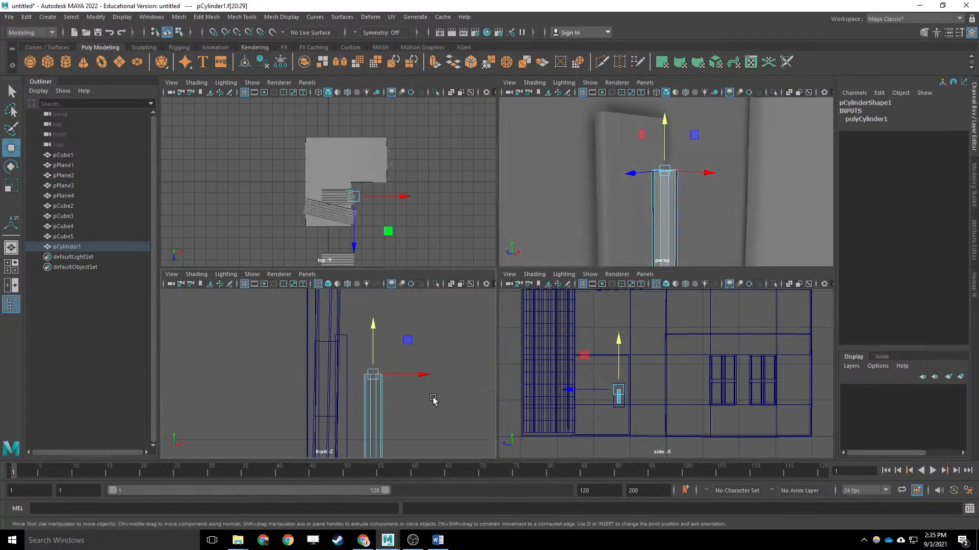
{"action": "scroll", "coordinate": [370, 415], "scroll_direction": "up", "scroll_amount": 2}
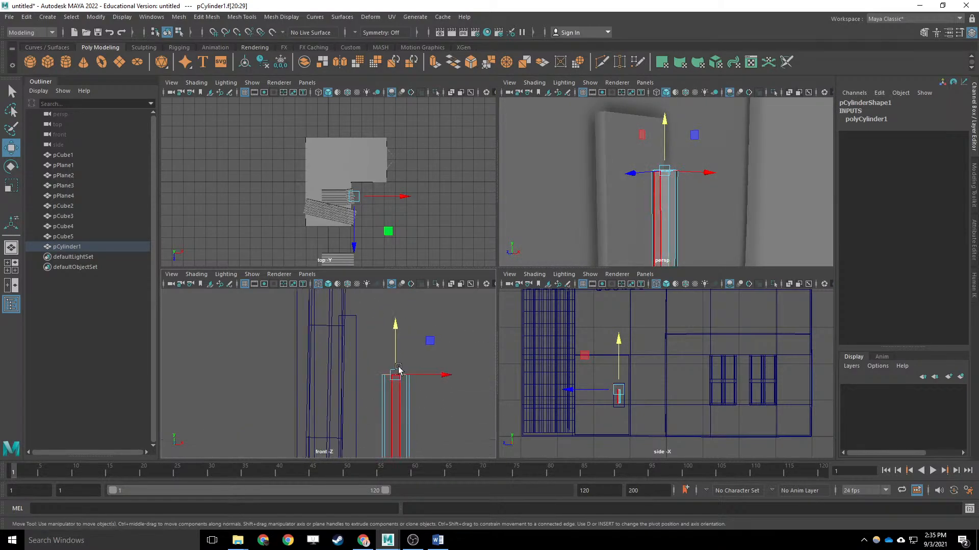
Extrude the handle bar's top cap upward and tilt it toward the door to begin the bend.
{"action": "key", "text": "ctrl+e"}
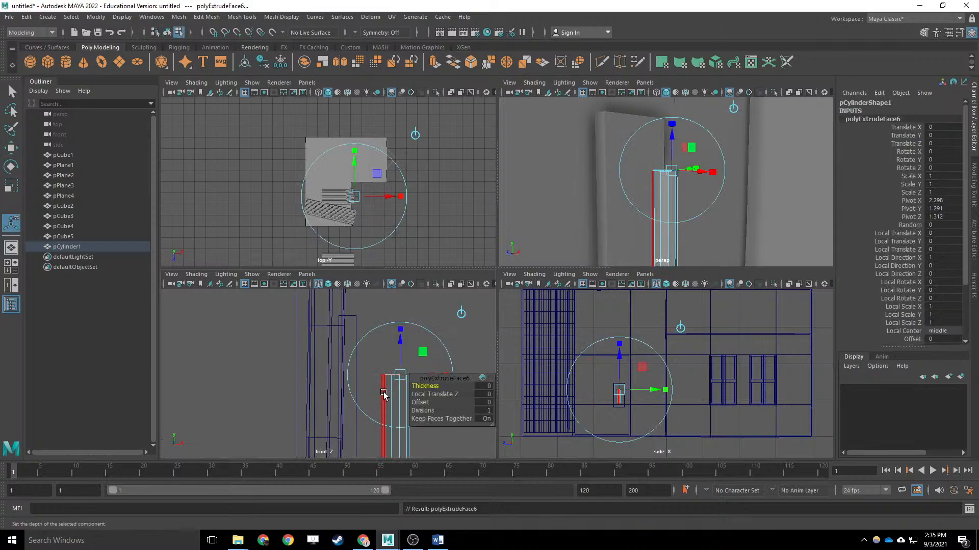
{"action": "left_click_drag", "start_coordinate": [400, 337], "coordinate": [399, 339]}
{"action": "left_click", "coordinate": [424, 320]}
{"action": "left_click_drag", "start_coordinate": [419, 319], "coordinate": [376, 313]}
Extrude the handle's tilted top end again toward the door and flatten the new end face along X.
{"action": "key", "text": "ctrl+e"}
{"action": "key", "text": "e"}
{"action": "key", "text": "w"}
{"action": "left_click_drag", "start_coordinate": [408, 343], "coordinate": [397, 343]}
{"action": "key", "text": "r"}
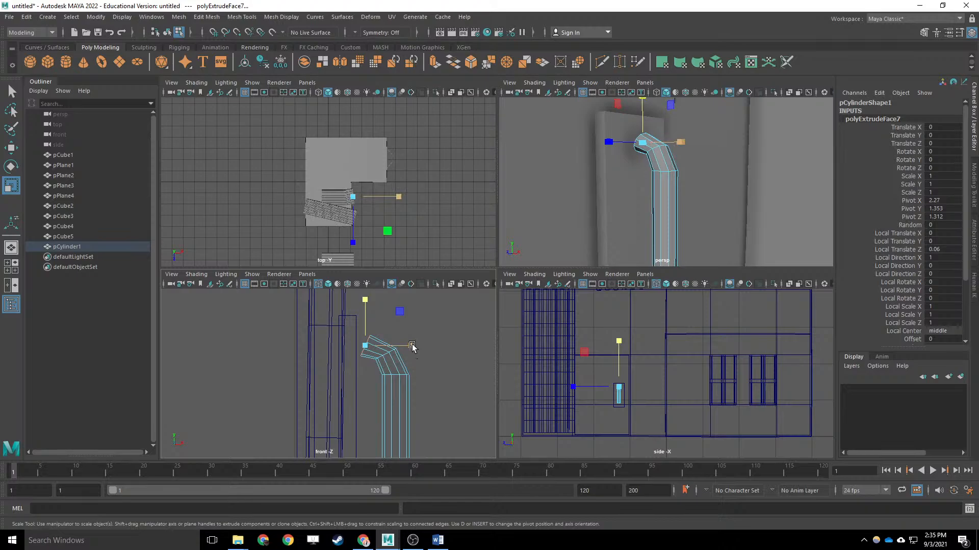
{"action": "left_click_drag", "start_coordinate": [412, 347], "coordinate": [326, 344]}
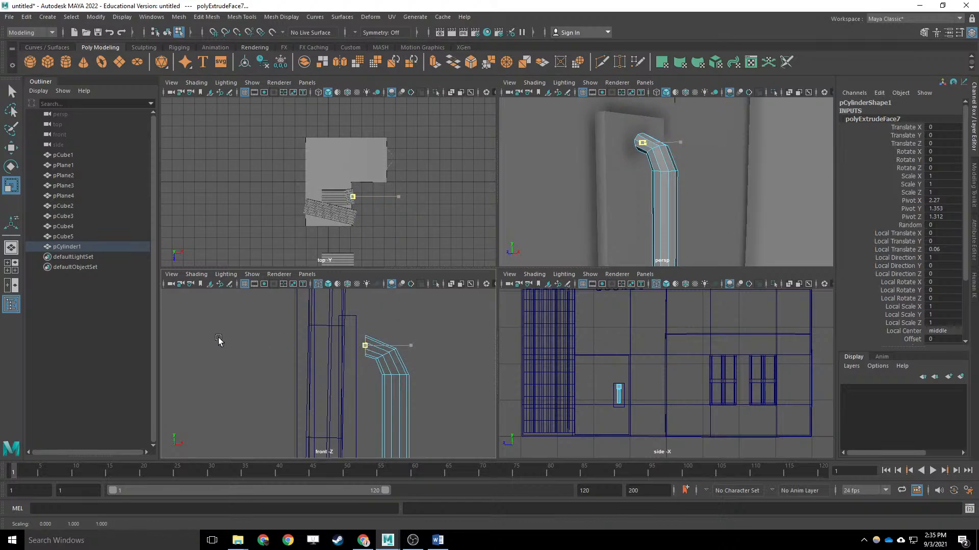
Move the flattened upper end of the handle closer to the backing plate and raise it slightly.
{"action": "key", "text": "w"}
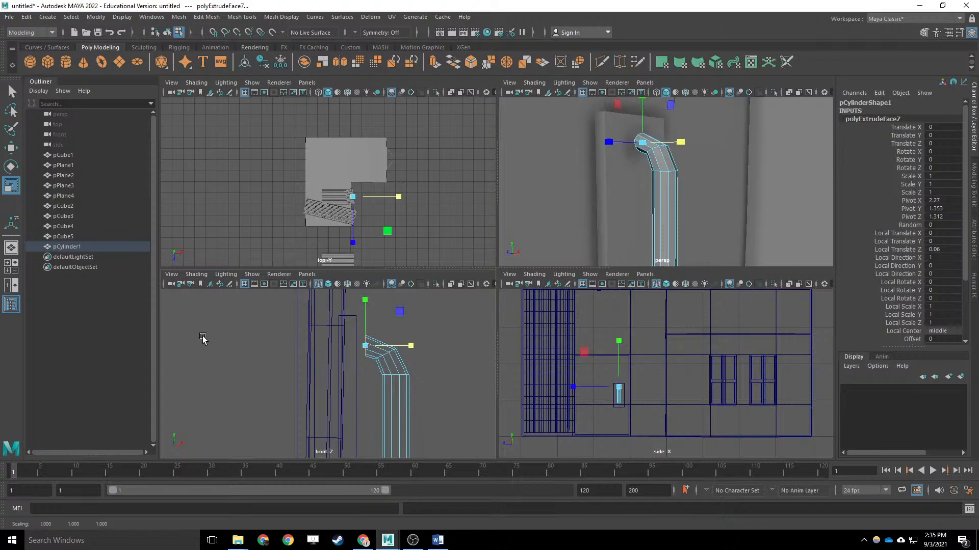
{"action": "left_click", "coordinate": [9, 148]}
{"action": "left_click_drag", "start_coordinate": [411, 347], "coordinate": [404, 350]}
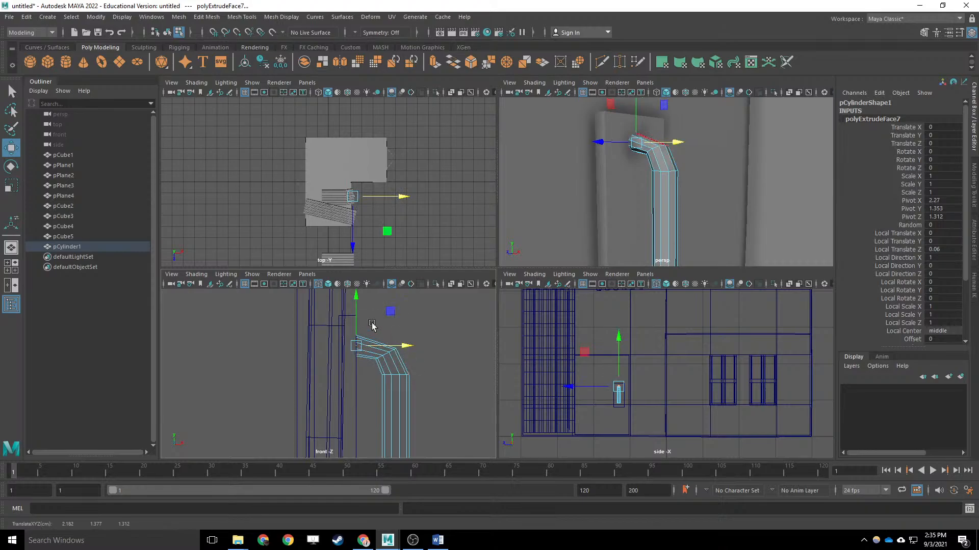
{"action": "left_click_drag", "start_coordinate": [356, 308], "coordinate": [355, 302]}
Select the bottom cap faces of the handle bar in face mode.
{"action": "middle_click_drag", "start_coordinate": [397, 387], "coordinate": [403, 315], "text": "alt"}
{"action": "key", "text": "q"}
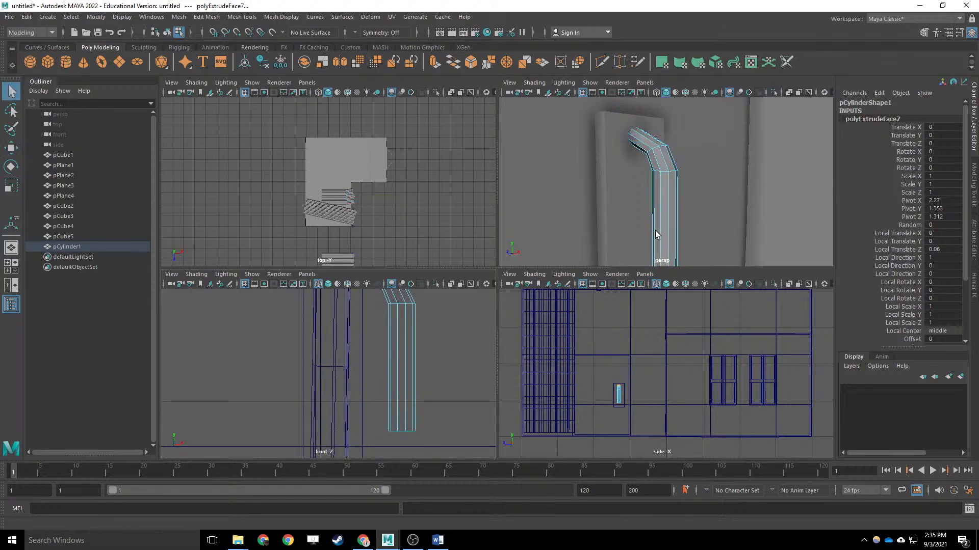
{"action": "left_click_drag", "start_coordinate": [635, 244], "coordinate": [679, 150], "text": "alt"}
{"action": "right_click_drag", "start_coordinate": [663, 174], "coordinate": [665, 202]}
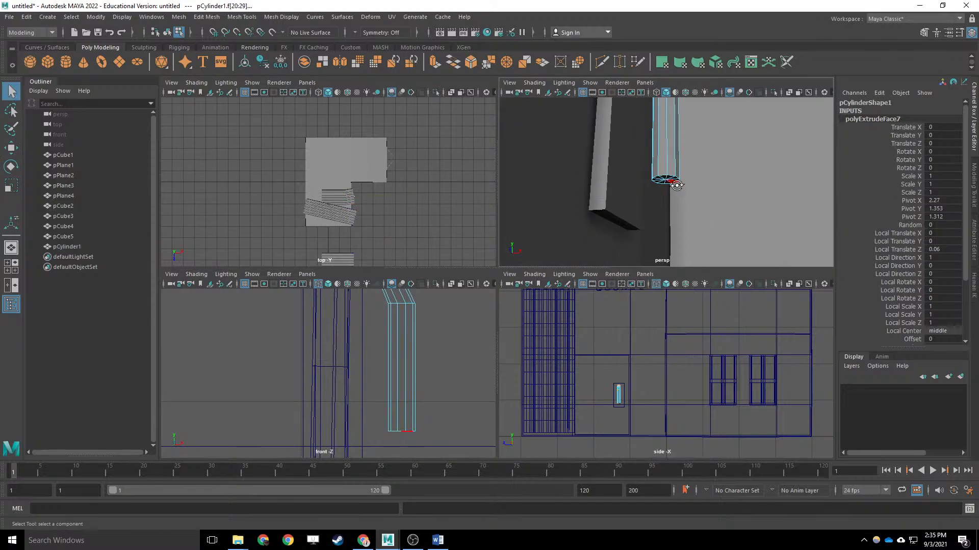
{"action": "mouse_move", "coordinate": [677, 185]}
{"action": "left_mouse_down", "text": "alt"}
{"action": "mouse_move", "coordinate": [726, 155]}
{"action": "mouse_move", "coordinate": [681, 182]}
{"action": "left_mouse_up", "text": "alt"}
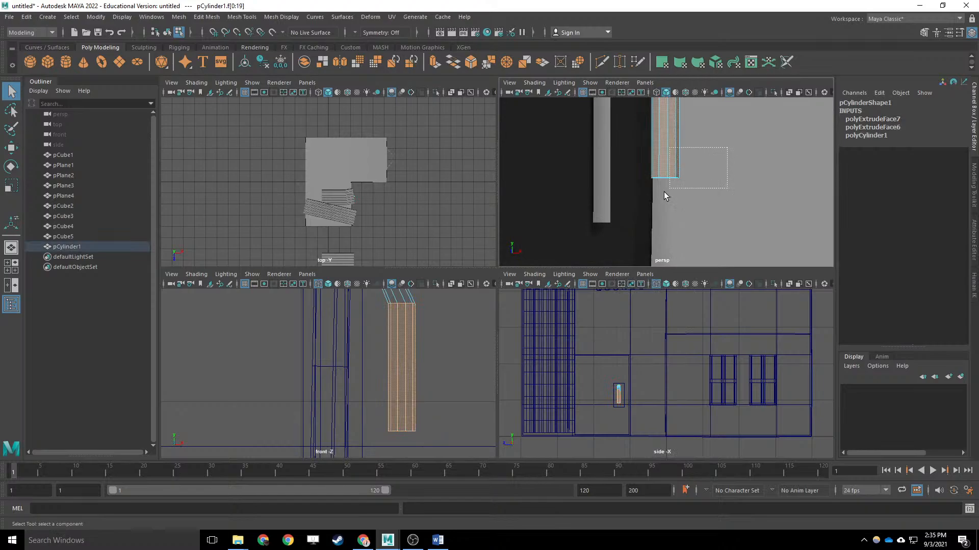
{"action": "left_click_drag", "start_coordinate": [751, 143], "coordinate": [632, 147]}
{"action": "left_click_drag", "start_coordinate": [722, 175], "coordinate": [649, 240], "text": "alt"}
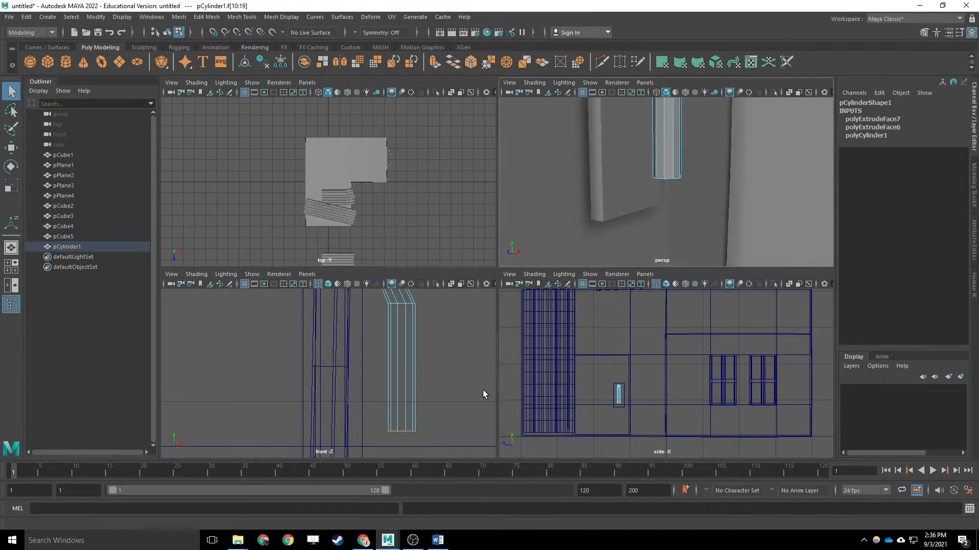
Extrude the handle's bottom cap downward by about 0.041 and tilt it toward the door.
{"action": "key", "text": "ctrl+e"}
{"action": "middle_click_drag", "start_coordinate": [440, 334], "coordinate": [438, 244], "text": "alt"}
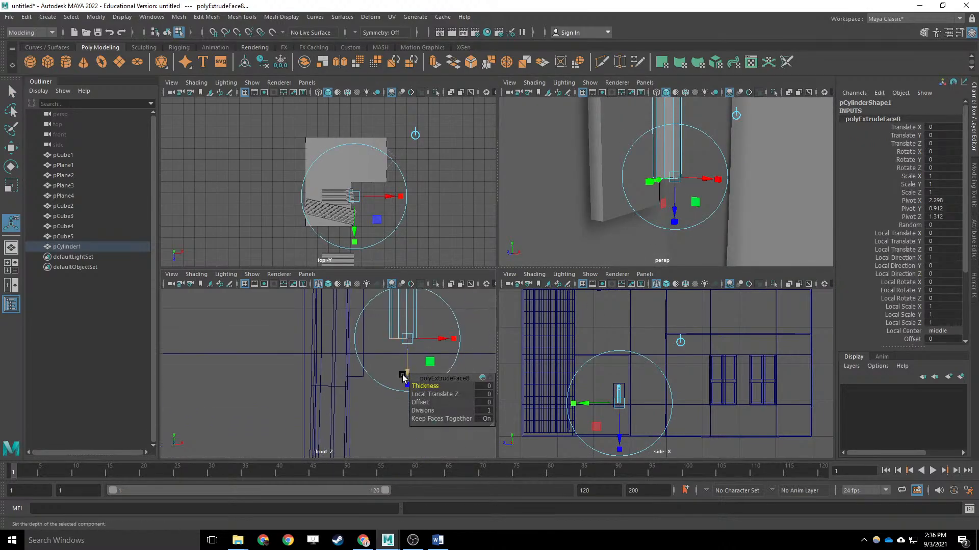
{"action": "left_click_drag", "start_coordinate": [405, 376], "coordinate": [405, 388]}
{"action": "key", "text": "e"}
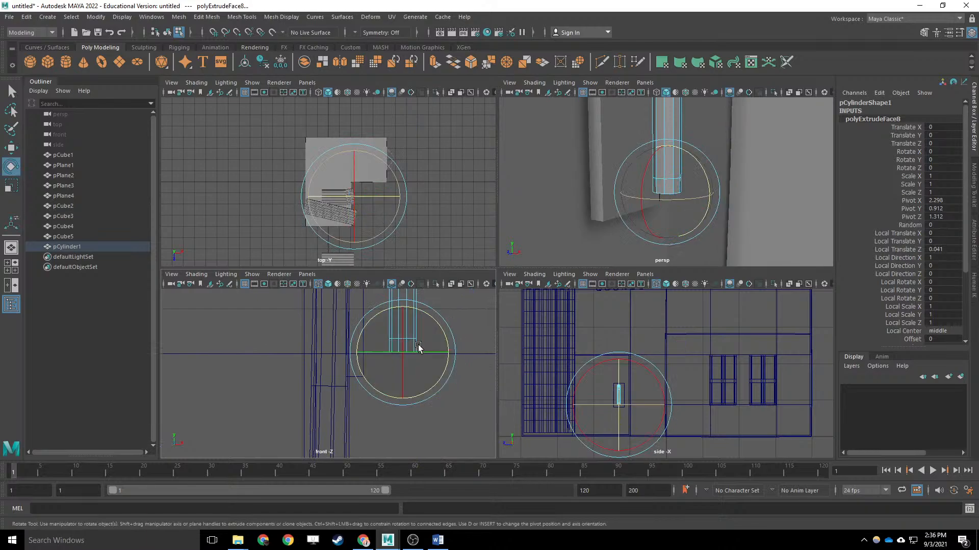
{"action": "left_click_drag", "start_coordinate": [440, 329], "coordinate": [441, 357]}
{"action": "key", "text": "w"}
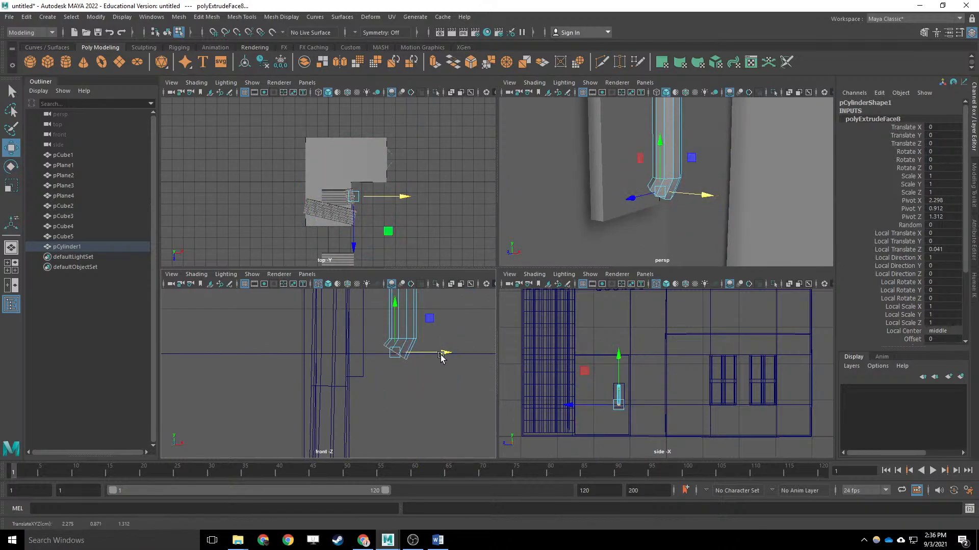
Extrude the handle's tilted bottom end again by about 0.049, rotate it toward the door and flatten the end along X.
{"action": "key", "text": "ctrl+e"}
{"action": "left_click_drag", "start_coordinate": [380, 383], "coordinate": [368, 390]}
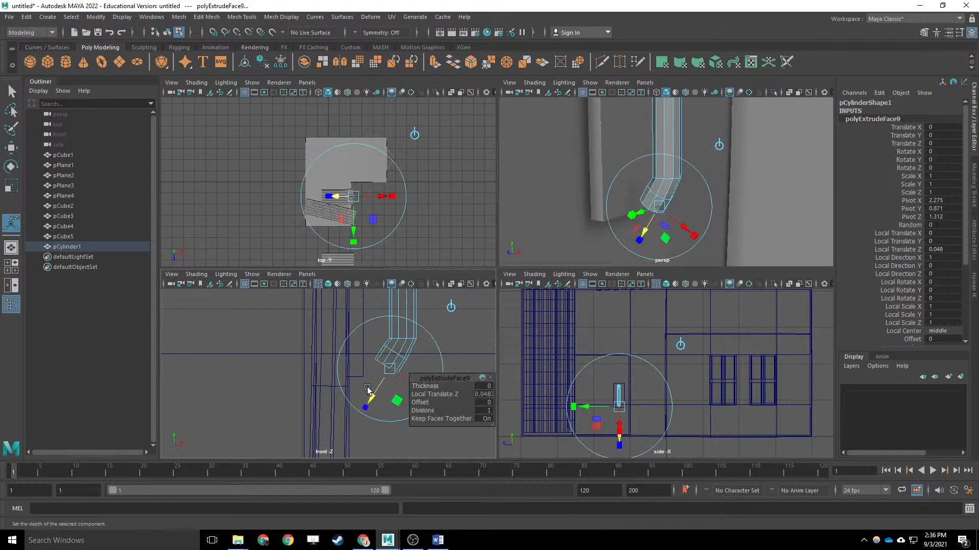
{"action": "key", "text": "e"}
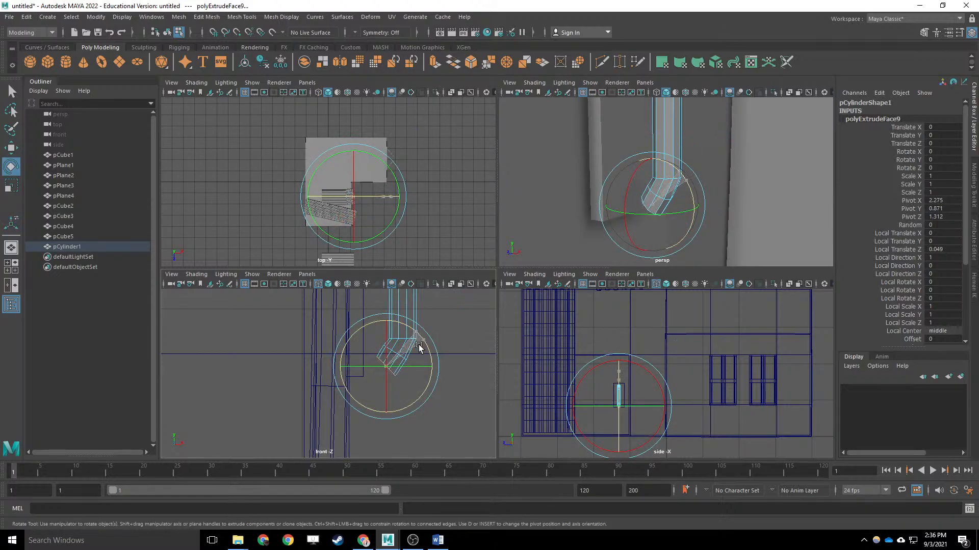
{"action": "mouse_move", "coordinate": [419, 348]}
{"action": "left_mouse_down"}
{"action": "mouse_move", "coordinate": [418, 371]}
{"action": "mouse_move", "coordinate": [396, 374]}
{"action": "mouse_move", "coordinate": [417, 366]}
{"action": "left_mouse_up"}
{"action": "key", "text": "w"}
{"action": "key", "text": "r"}
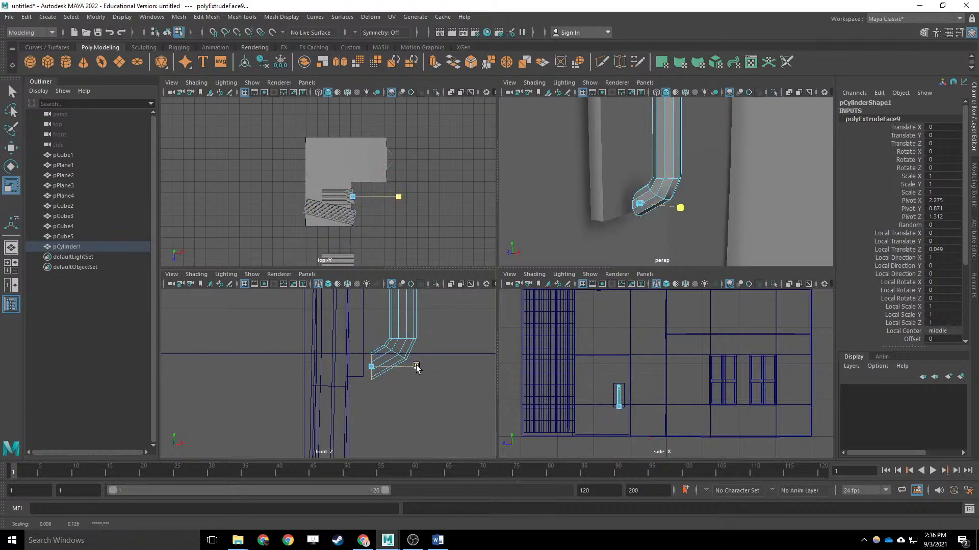
Raise the handle's flattened lower end slightly and move it toward the backing plate.
{"action": "key", "text": "w"}
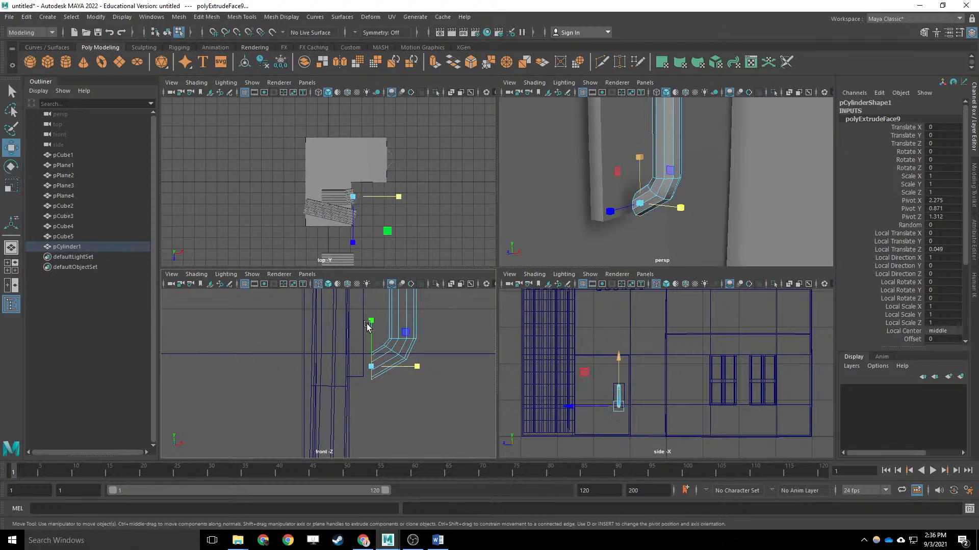
{"action": "left_click_drag", "start_coordinate": [370, 325], "coordinate": [371, 319]}
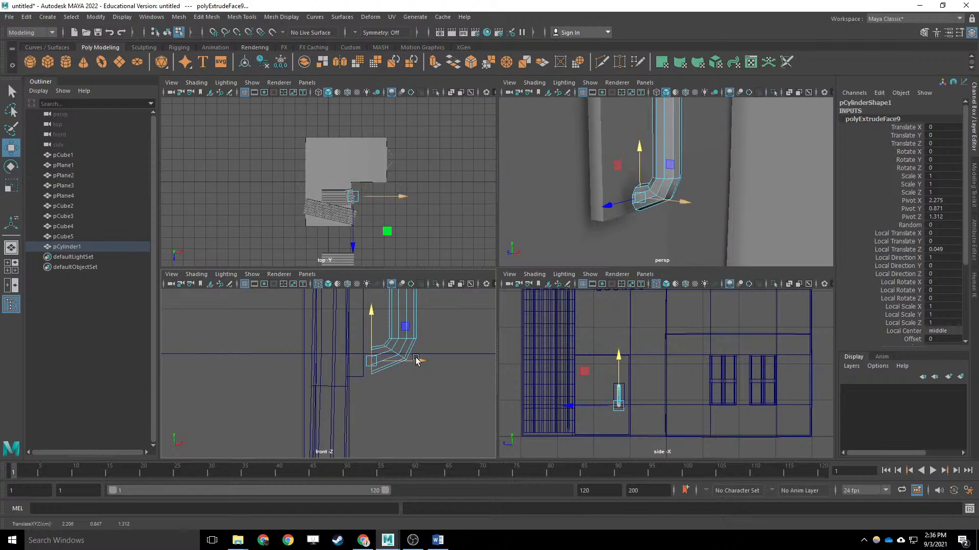
{"action": "left_click_drag", "start_coordinate": [418, 361], "coordinate": [410, 361]}
Raise the vertex rings at the handle's lower bend to reshape the curve.
{"action": "middle_click_drag", "start_coordinate": [415, 318], "coordinate": [406, 457], "text": "alt"}
{"action": "scroll", "coordinate": [414, 372], "scroll_direction": "down", "scroll_amount": 5}
{"action": "scroll", "coordinate": [364, 381], "scroll_direction": "up", "scroll_amount": 3}
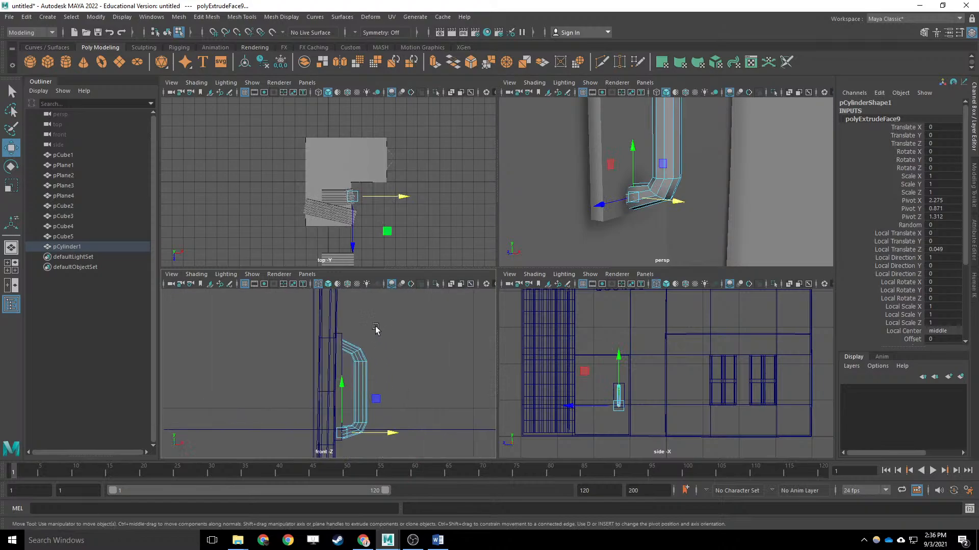
{"action": "middle_click_drag", "start_coordinate": [386, 394], "coordinate": [383, 357], "text": "alt"}
{"action": "right_click_drag", "start_coordinate": [369, 384], "coordinate": [337, 294]}
{"action": "left_click_drag", "start_coordinate": [387, 365], "coordinate": [367, 395]}
{"action": "key", "text": "q"}
{"action": "scroll", "coordinate": [359, 396], "scroll_direction": "up", "scroll_amount": 2}
{"action": "key", "text": "w"}
{"action": "middle_click_drag", "start_coordinate": [407, 327], "coordinate": [410, 406], "text": "alt"}
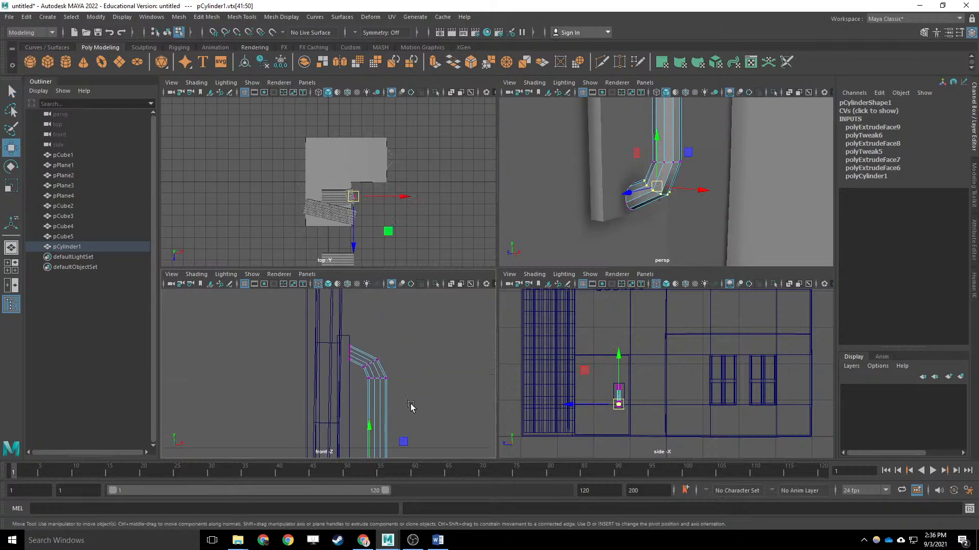
Adjust the vertex rings at the handle's upper bend to even out the curve.
{"action": "left_click_drag", "start_coordinate": [398, 341], "coordinate": [368, 367]}
{"action": "key", "text": "e"}
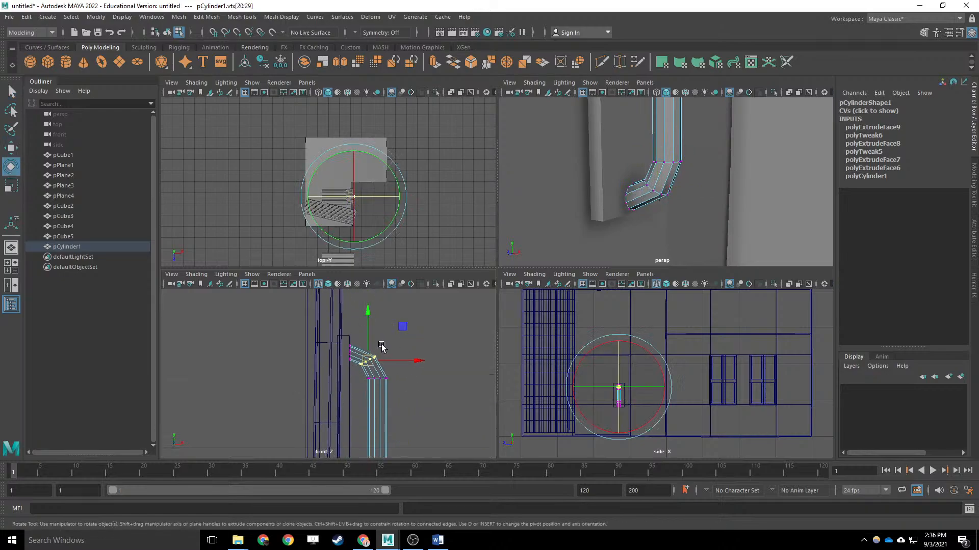
{"action": "key", "text": "r"}
{"action": "left_click_drag", "start_coordinate": [408, 392], "coordinate": [362, 370]}
{"action": "key", "text": "w"}
{"action": "middle_click_drag", "start_coordinate": [423, 415], "coordinate": [429, 357], "text": "alt"}
Return the finished handle from vertex editing to object mode.
{"action": "key", "text": "q"}
{"action": "left_click_drag", "start_coordinate": [684, 199], "coordinate": [638, 176], "text": "alt"}
{"action": "middle_click_drag", "start_coordinate": [638, 175], "coordinate": [619, 283], "text": "alt"}
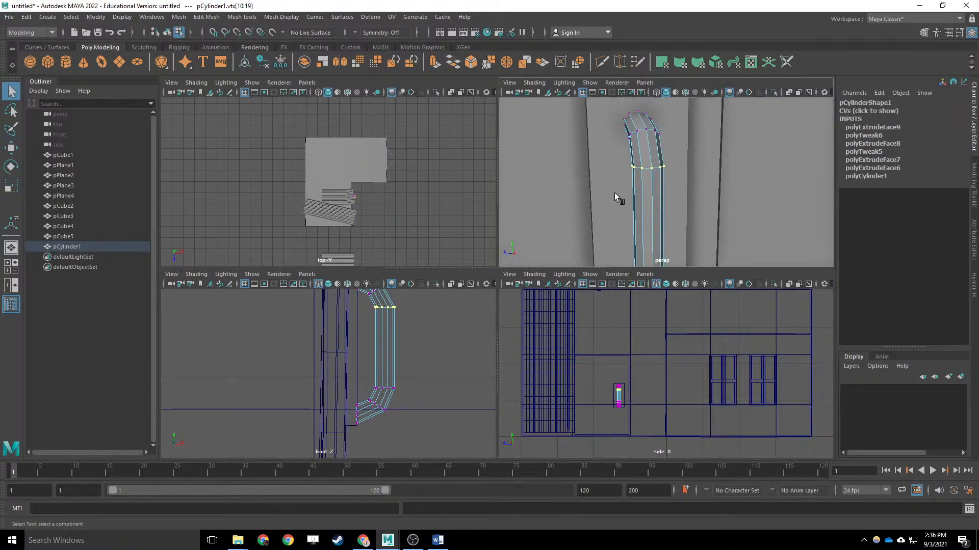
{"action": "scroll", "coordinate": [613, 196], "scroll_direction": "down", "scroll_amount": 6}
{"action": "left_click_drag", "start_coordinate": [613, 197], "coordinate": [647, 196], "text": "alt"}
{"action": "right_click_drag", "start_coordinate": [657, 184], "coordinate": [712, 168]}
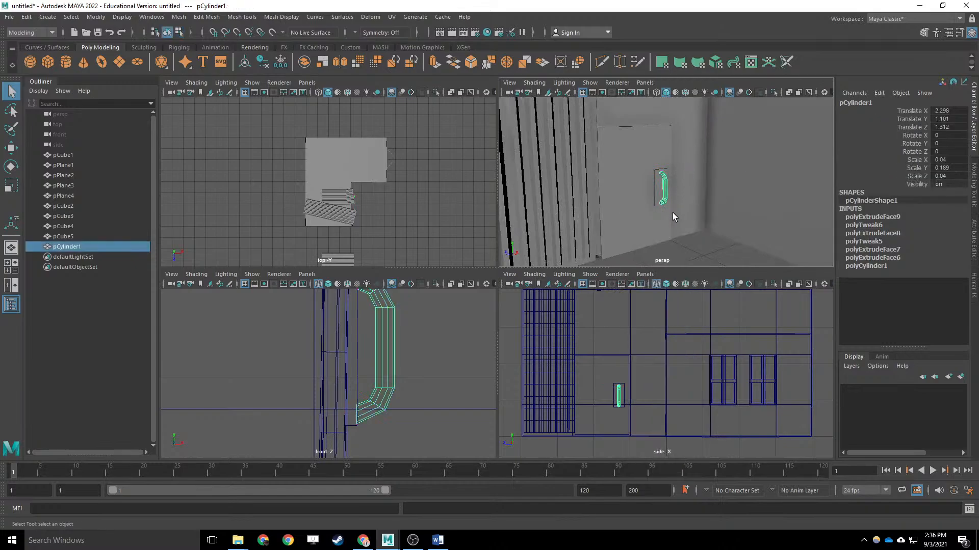
{"action": "left_click_drag", "start_coordinate": [672, 213], "coordinate": [693, 188], "text": "alt"}
{"action": "scroll", "coordinate": [701, 219], "scroll_direction": "down", "scroll_amount": 3}
{"action": "left_click", "coordinate": [702, 219]}
{"action": "scroll", "coordinate": [702, 217], "scroll_direction": "up", "scroll_amount": 8}
{"action": "left_click", "coordinate": [660, 170]}
{"action": "left_click", "coordinate": [622, 182]}
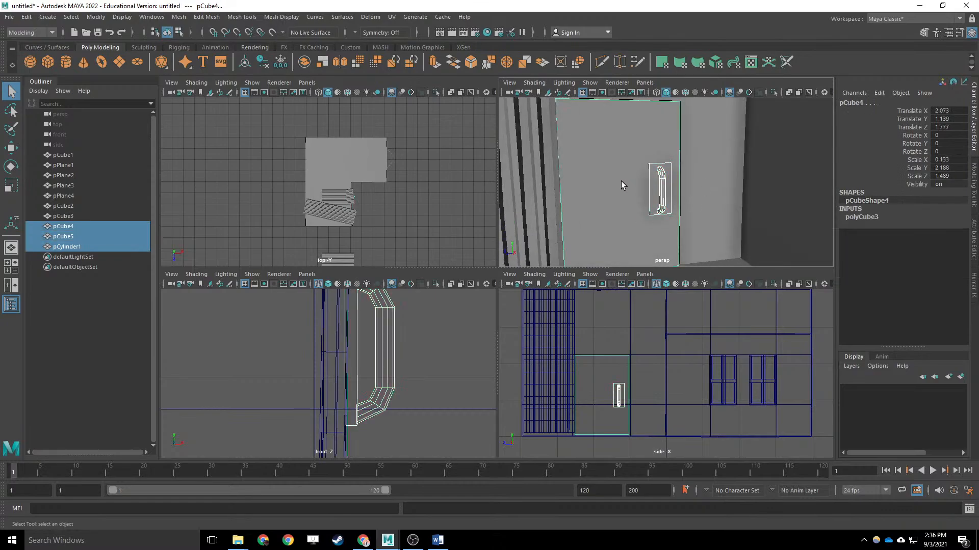
{"action": "key", "text": "w"}
{"action": "left_click_drag", "start_coordinate": [580, 193], "coordinate": [677, 208], "text": "alt"}
{"action": "key", "text": "q"}
Select the handle, its backing plate and the door panel, and combine them into one mesh.
{"action": "left_click", "coordinate": [666, 182]}
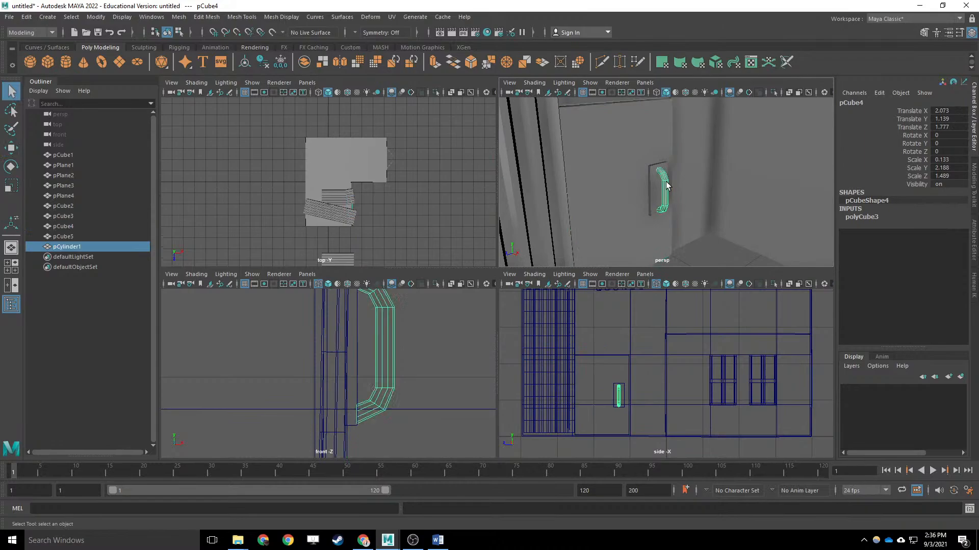
{"action": "left_click", "coordinate": [661, 184], "text": "shift"}
{"action": "left_click", "coordinate": [665, 180], "text": "shift"}
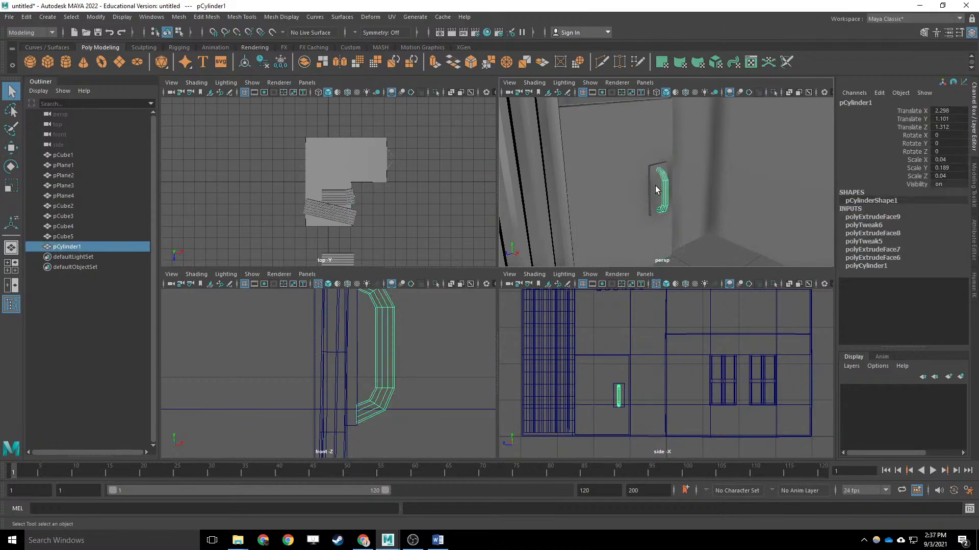
{"action": "left_click", "coordinate": [655, 190], "text": "shift"}
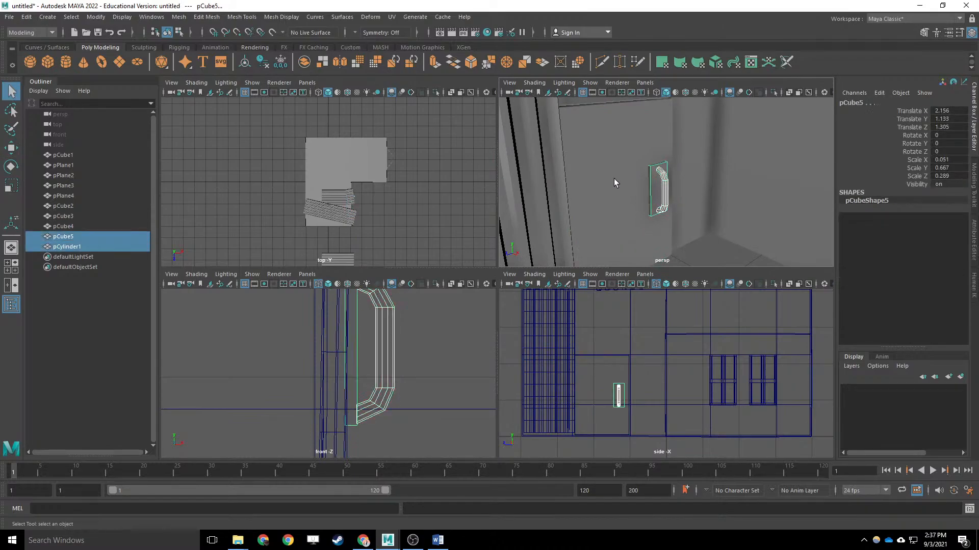
{"action": "left_click", "coordinate": [615, 165], "text": "shift"}
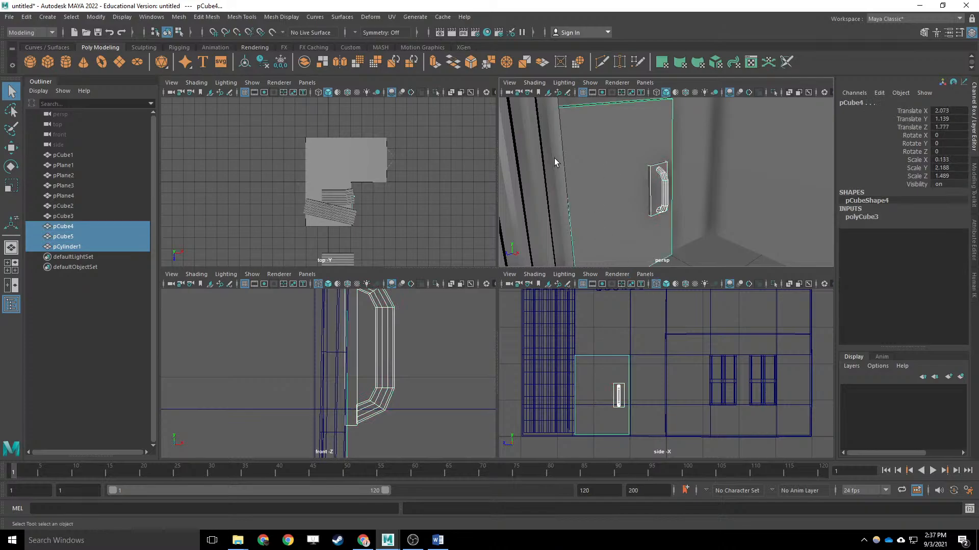
{"action": "left_click", "coordinate": [177, 18]}
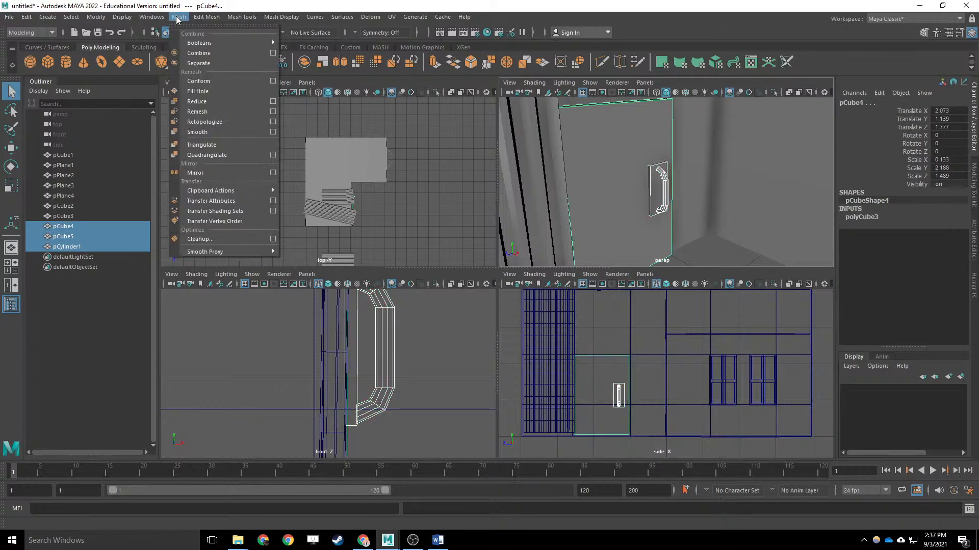
{"action": "left_click", "coordinate": [199, 53]}
Move the combined door's pivot to its hinge edge beside the corrugated panel and rotate the door open outward.
{"action": "key", "text": "w"}
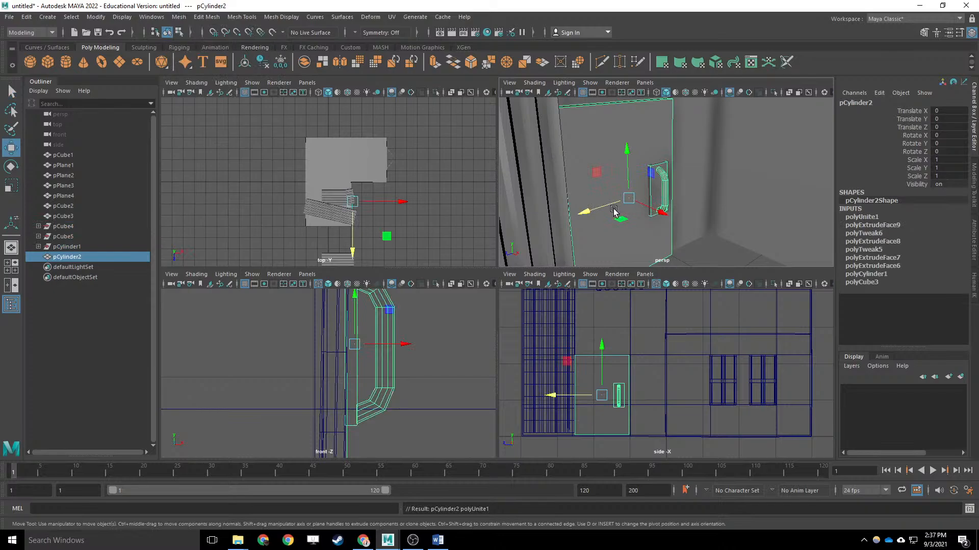
{"action": "key", "text": "d"}
{"action": "left_click_drag", "start_coordinate": [614, 211], "coordinate": [519, 238]}
{"action": "key", "text": "e"}
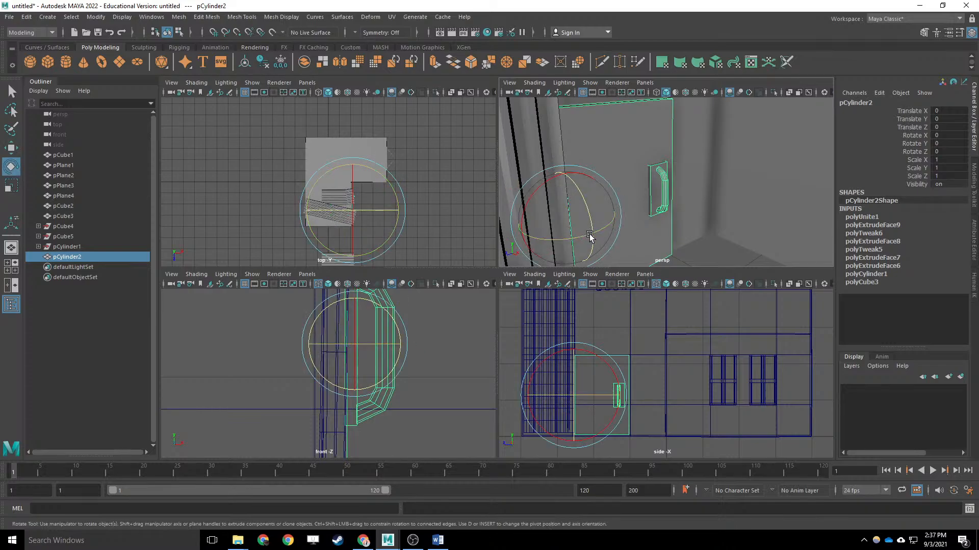
{"action": "left_click_drag", "start_coordinate": [590, 236], "coordinate": [519, 252]}
Examine the building with its opened door, windows and roof panels from several angles.
{"action": "mouse_move", "coordinate": [663, 210]}
{"action": "left_mouse_down", "text": "alt"}
{"action": "mouse_move", "coordinate": [561, 209]}
{"action": "mouse_move", "coordinate": [666, 218]}
{"action": "mouse_move", "coordinate": [611, 229]}
{"action": "mouse_move", "coordinate": [651, 224]}
{"action": "left_mouse_up", "text": "alt"}
{"action": "scroll", "coordinate": [641, 211], "scroll_direction": "down", "scroll_amount": 5}
{"action": "left_click", "coordinate": [662, 212]}
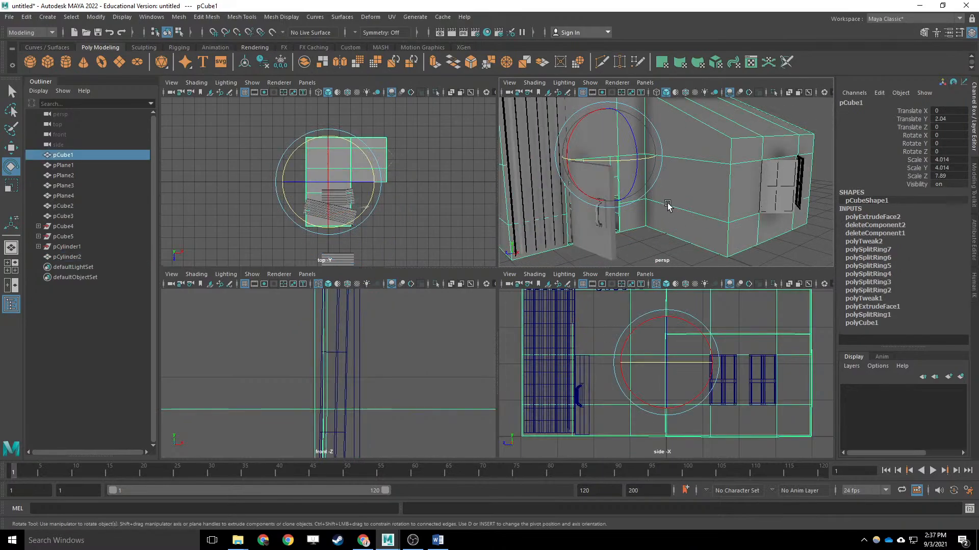
{"action": "left_click", "coordinate": [805, 106]}
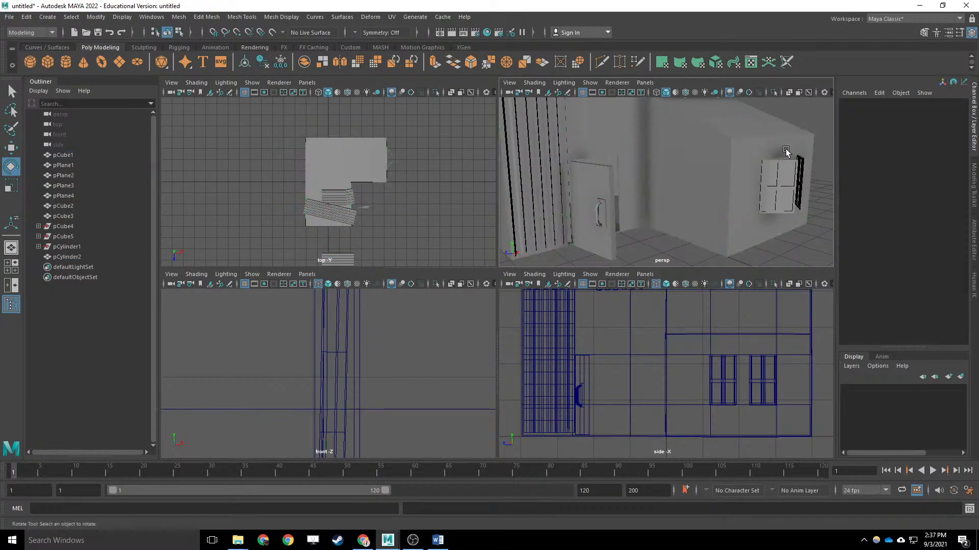
{"action": "left_click_drag", "start_coordinate": [787, 150], "coordinate": [765, 174], "text": "alt"}
{"action": "middle_click_drag", "start_coordinate": [779, 117], "coordinate": [781, 124], "text": "alt"}
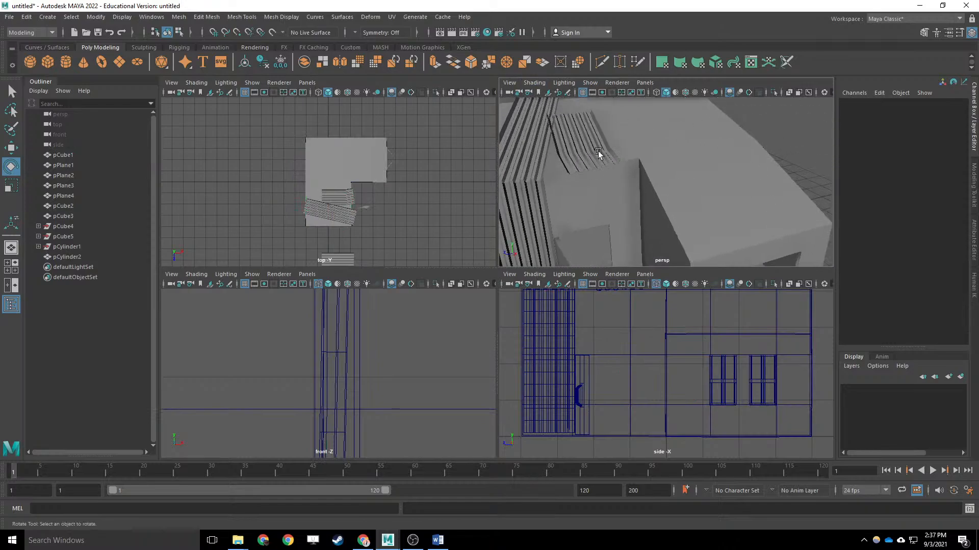
{"action": "scroll", "coordinate": [595, 186], "scroll_direction": "down", "scroll_amount": 10}
{"action": "left_click_drag", "start_coordinate": [638, 225], "coordinate": [601, 204], "text": "alt"}
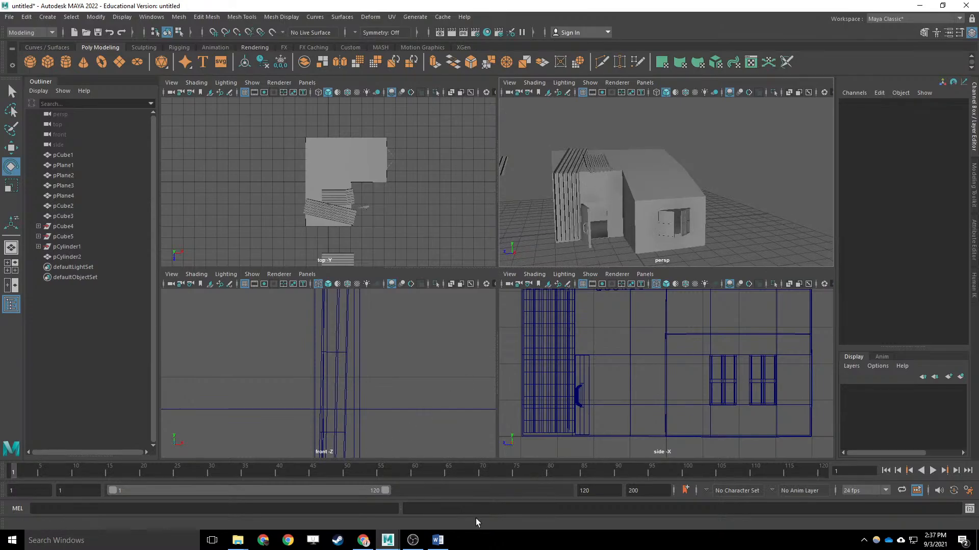
{"action": "left_click_drag", "start_coordinate": [601, 194], "coordinate": [651, 192], "text": "alt"}
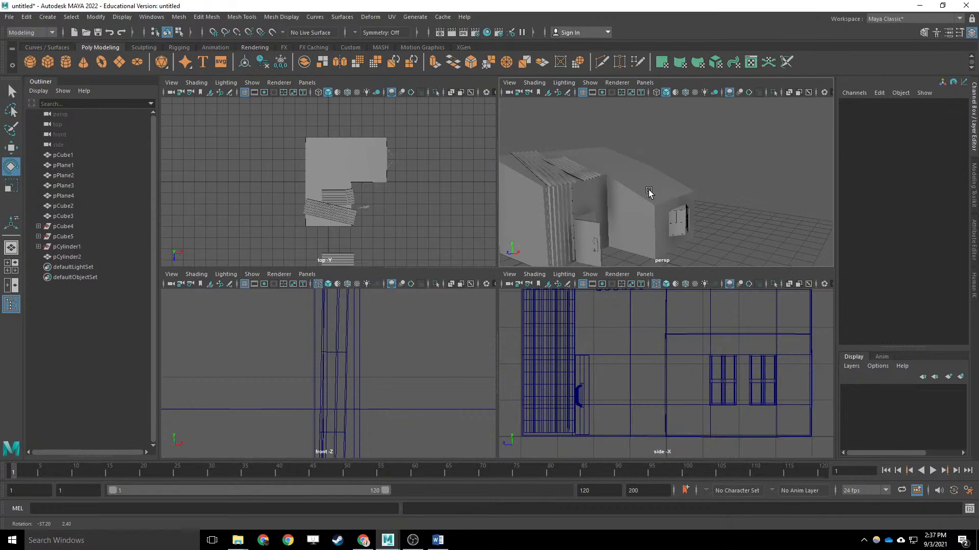
Select the upright corrugated panel beside the open door and examine the building's roof, door and window from several angles.
{"action": "left_click", "coordinate": [573, 172]}
{"action": "left_click", "coordinate": [563, 220]}
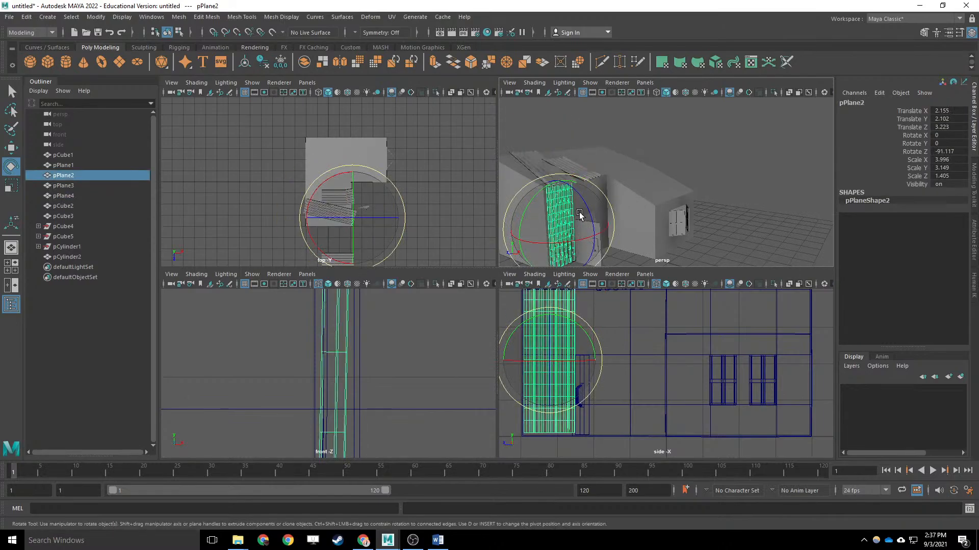
{"action": "key", "text": "w"}
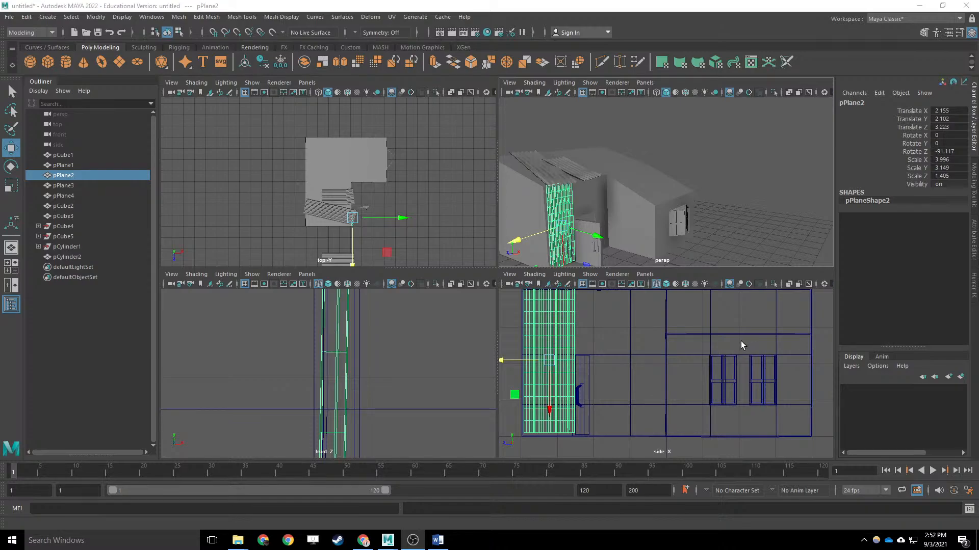
{"action": "left_click_drag", "start_coordinate": [746, 185], "coordinate": [665, 163], "text": "alt"}
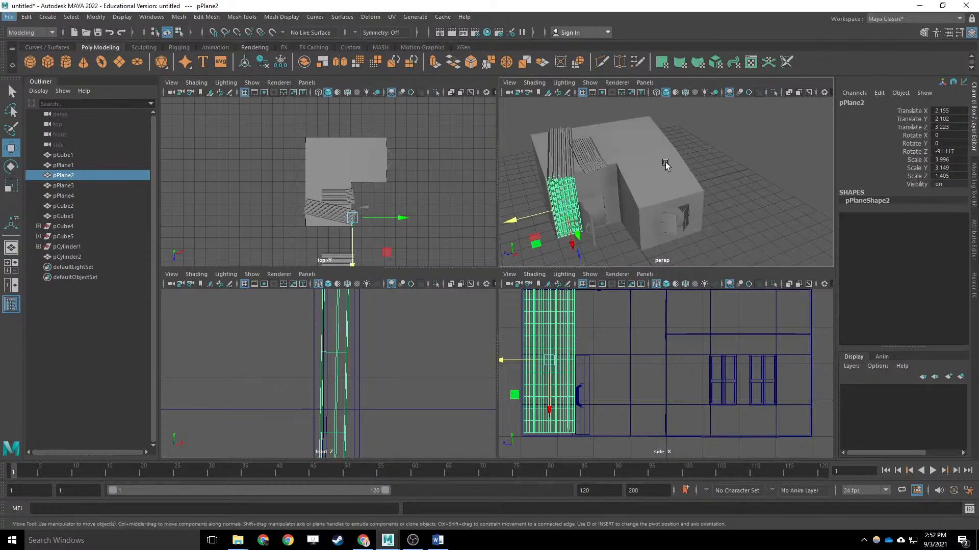
{"action": "scroll", "coordinate": [671, 168], "scroll_direction": "up", "scroll_amount": 5}
{"action": "middle_click_drag", "start_coordinate": [681, 194], "coordinate": [702, 194], "text": "alt"}
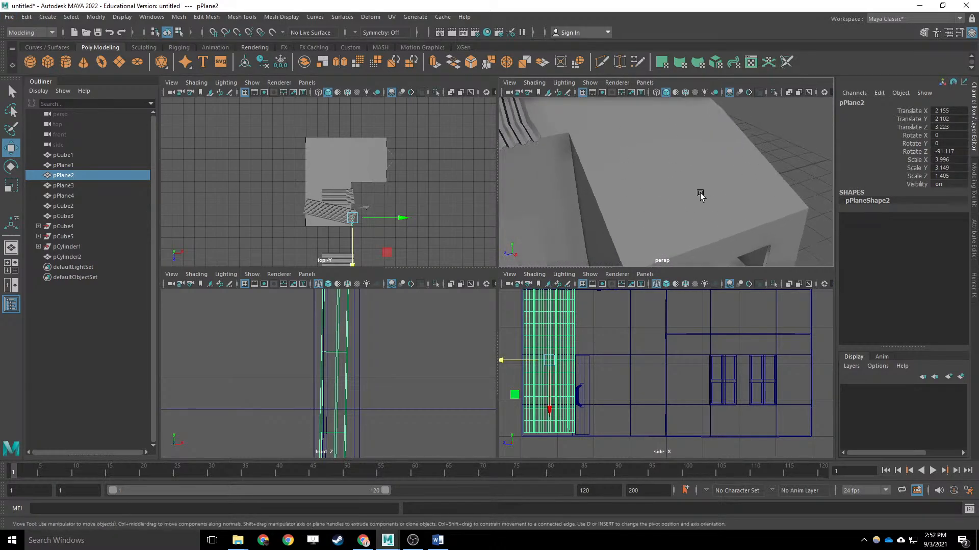
{"action": "scroll", "coordinate": [700, 194], "scroll_direction": "down", "scroll_amount": 3}
{"action": "left_click_drag", "start_coordinate": [698, 203], "coordinate": [707, 156], "text": "alt"}
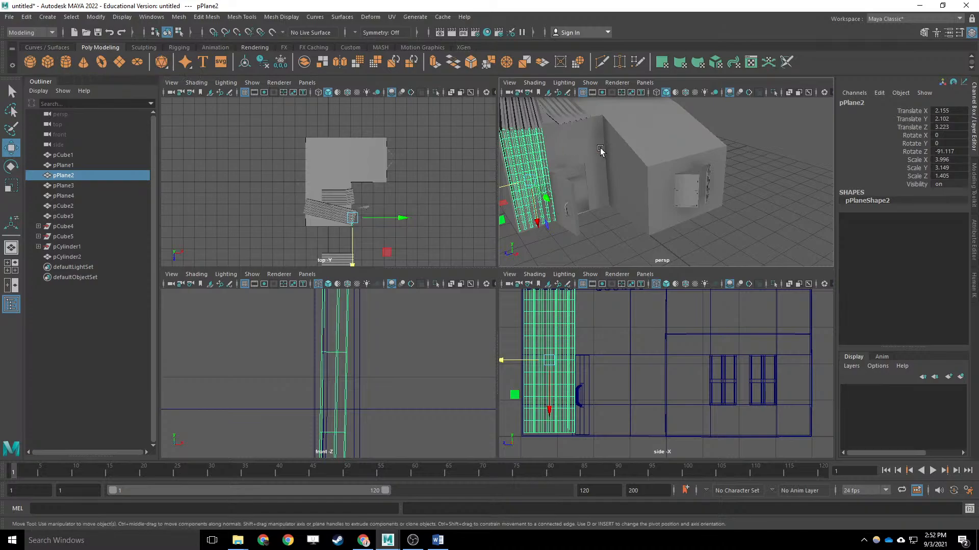
Create a polygon pipe, move it outside the building to about X 7.758 and frame it.
{"action": "left_click", "coordinate": [52, 19]}
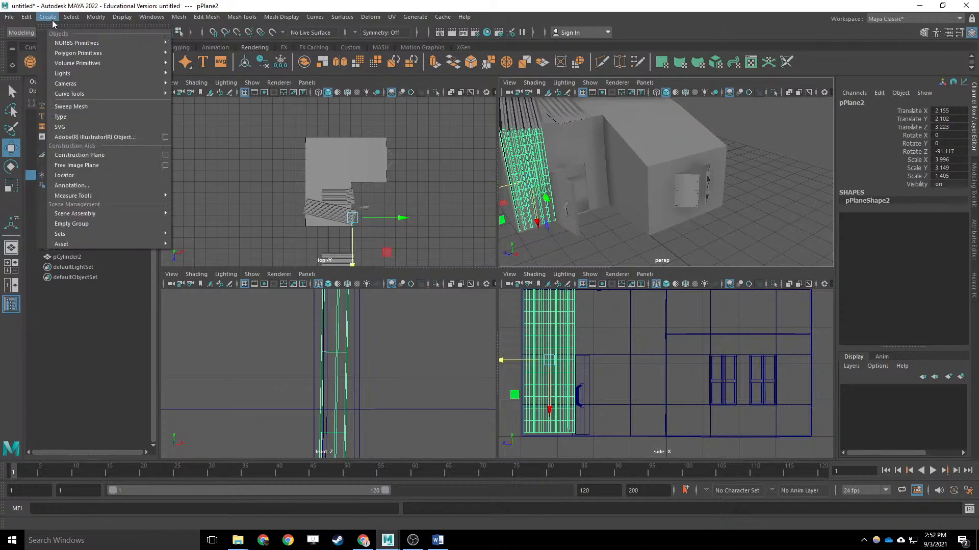
{"action": "mouse_move", "coordinate": [66, 57]}
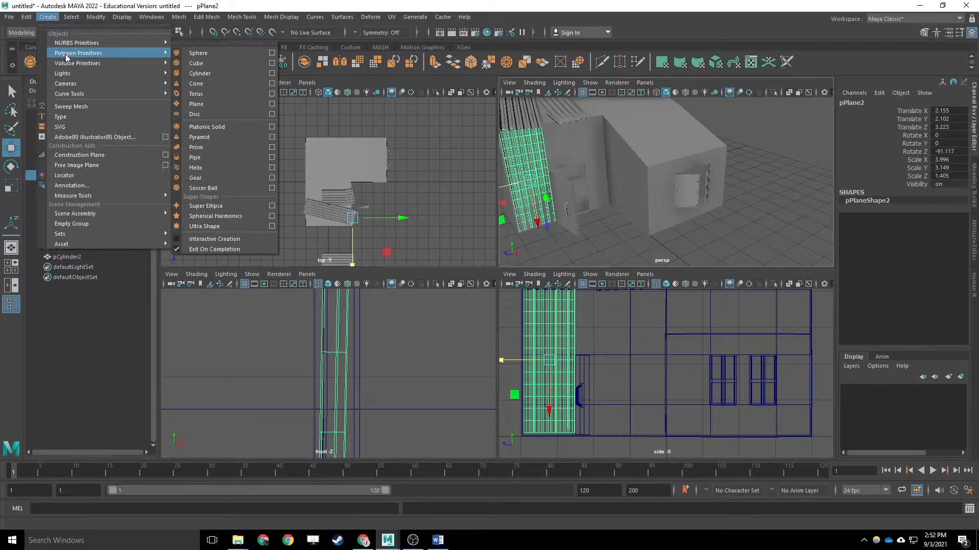
{"action": "left_click", "coordinate": [220, 159]}
{"action": "left_click_drag", "start_coordinate": [618, 216], "coordinate": [755, 242]}
{"action": "key", "text": "f"}
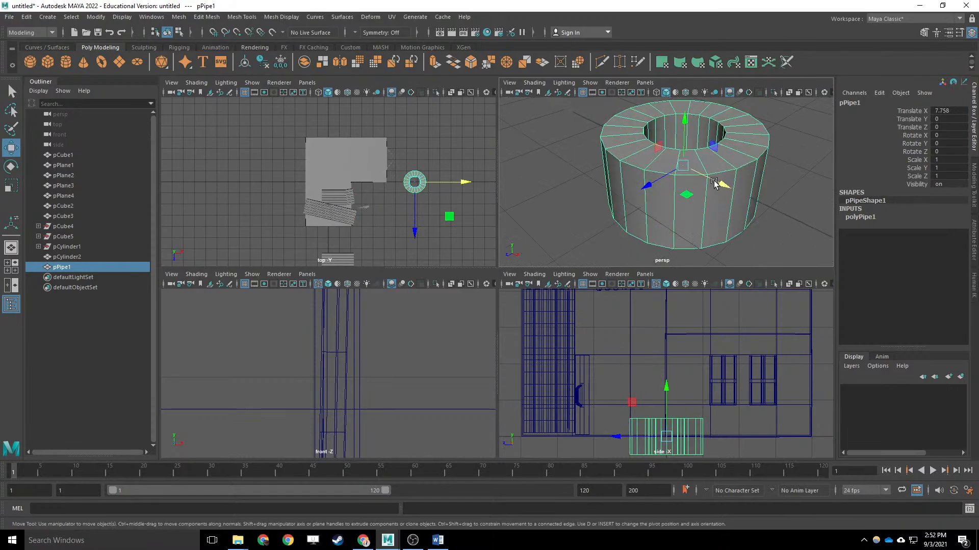
Flatten the pipe vertically to a Y scale of about 0.5.
{"action": "key", "text": "r"}
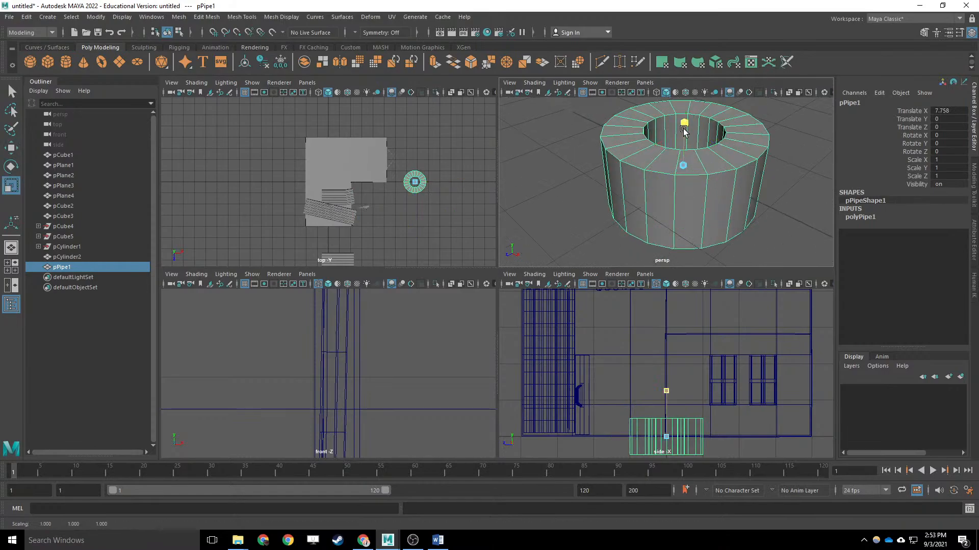
{"action": "left_click_drag", "start_coordinate": [684, 131], "coordinate": [684, 153]}
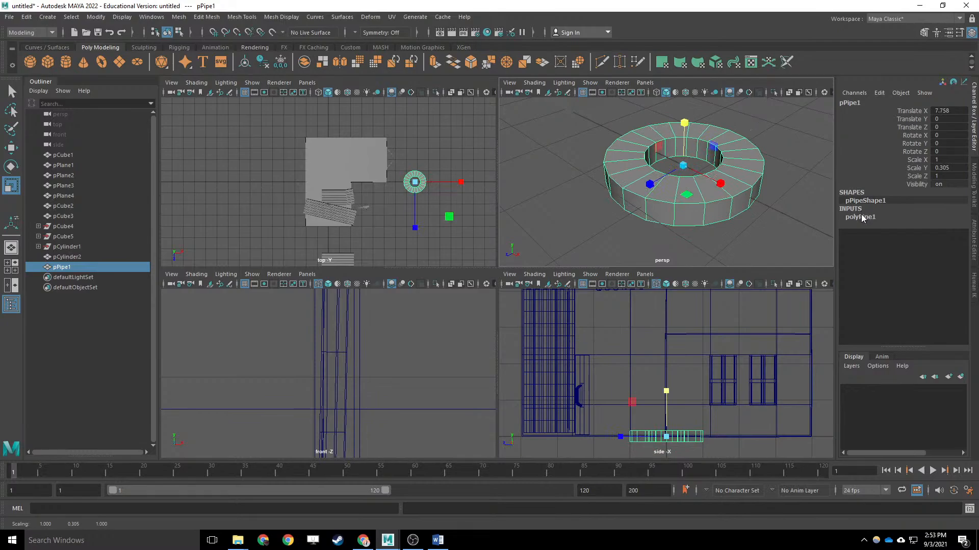
{"action": "left_click", "coordinate": [861, 218]}
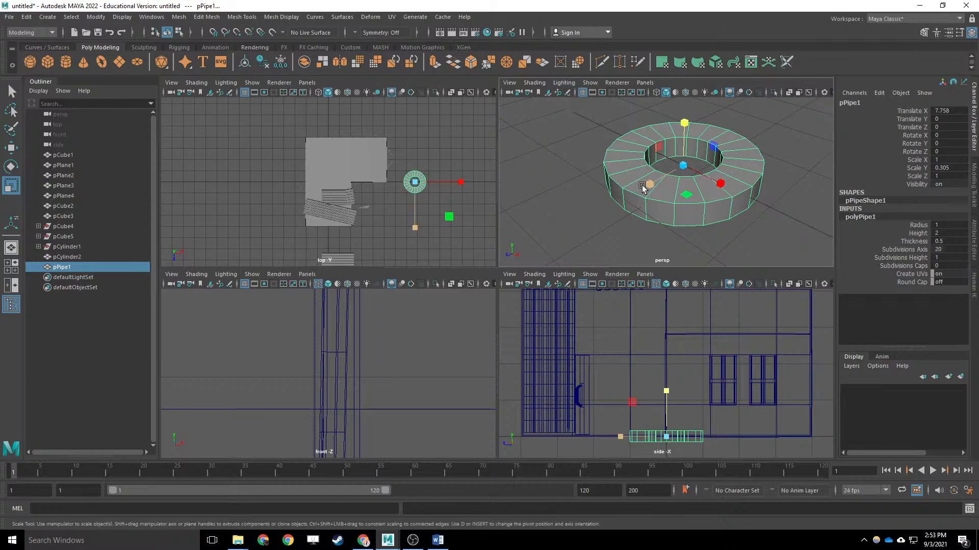
{"action": "left_click_drag", "start_coordinate": [684, 124], "coordinate": [684, 96]}
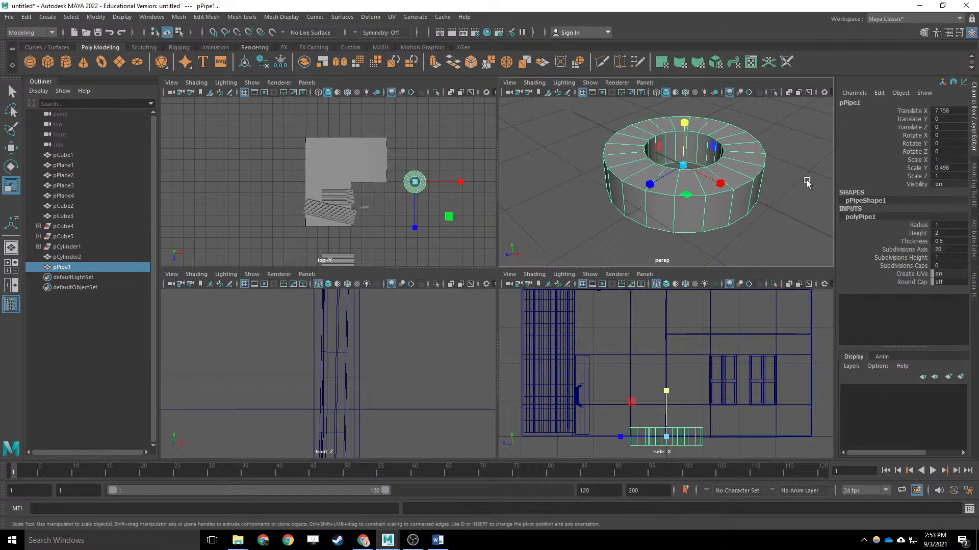
{"action": "right_click_drag", "start_coordinate": [704, 175], "coordinate": [704, 193]}
{"action": "left_click", "coordinate": [747, 206]}
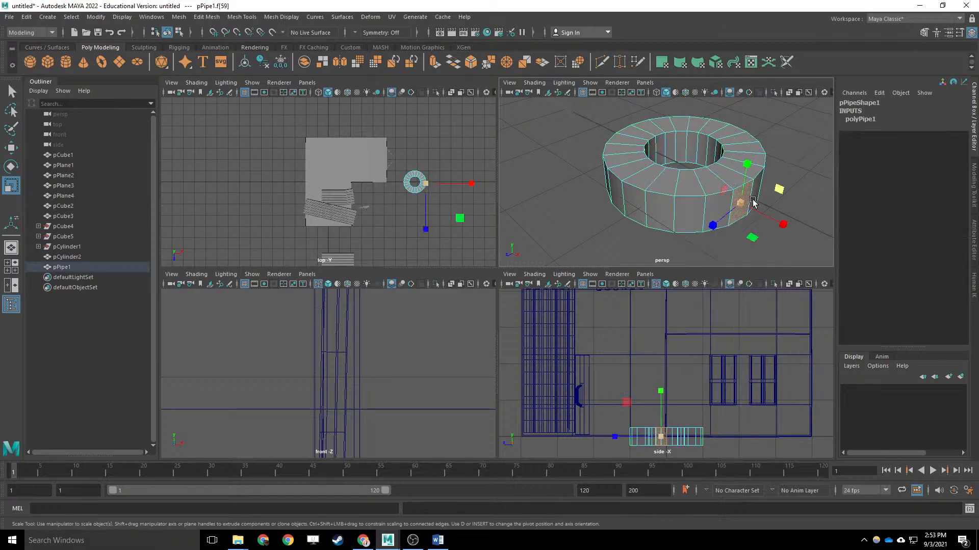
{"action": "key", "text": "Delete"}
{"action": "key", "text": "F8"}
{"action": "left_click", "coordinate": [858, 225]}
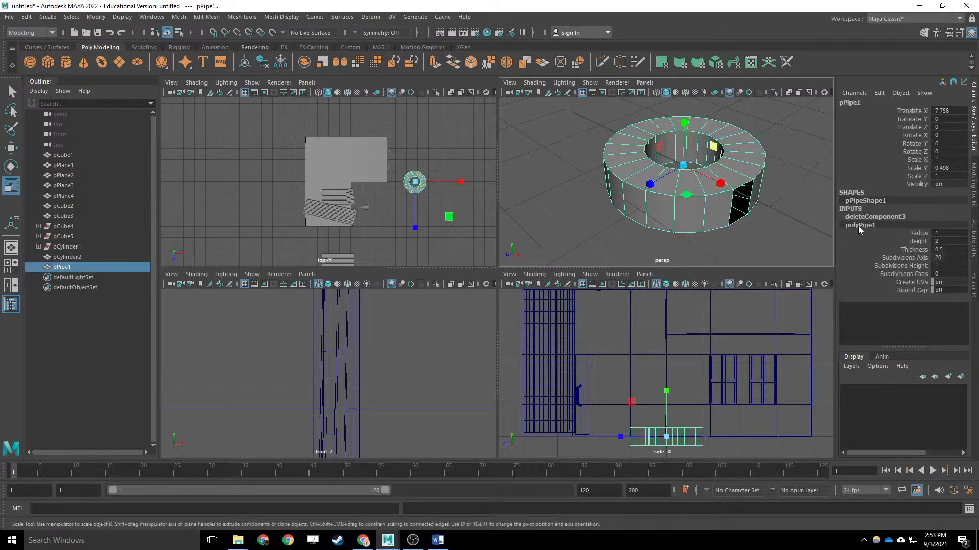
{"action": "left_click", "coordinate": [913, 250]}
{"action": "mouse_move", "coordinate": [732, 218]}
{"action": "middle_mouse_down"}
{"action": "mouse_move", "coordinate": [710, 222]}
{"action": "mouse_move", "coordinate": [745, 211]}
{"action": "middle_mouse_up"}
{"action": "key", "text": "ctrl+z"}
{"action": "key", "text": "ctrl+z"}
{"action": "key", "text": "ctrl+z"}
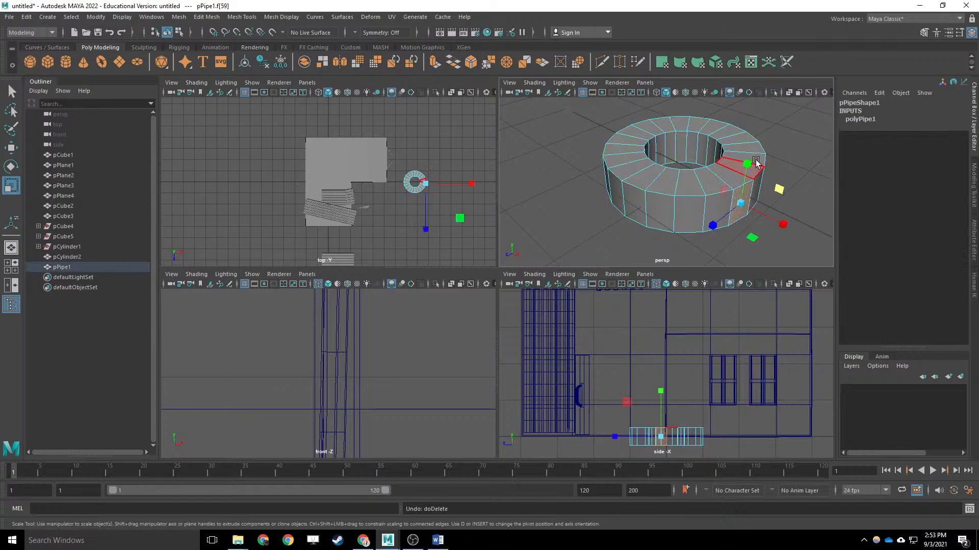
{"action": "right_click_drag", "start_coordinate": [756, 161], "coordinate": [791, 155]}
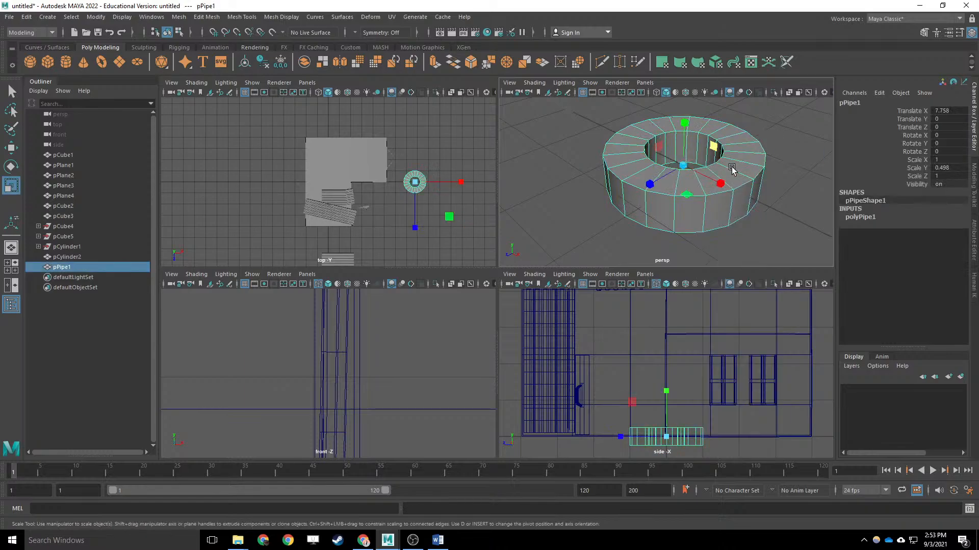
Set the pipe's construction radius to 1.4 and its height to 2.2.
{"action": "left_click", "coordinate": [855, 218]}
{"action": "left_click", "coordinate": [918, 225]}
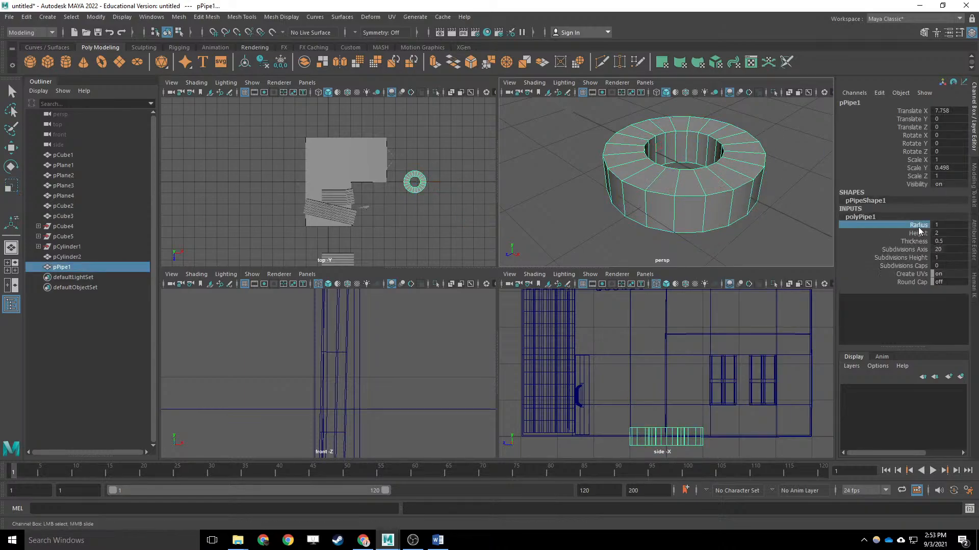
{"action": "middle_click_drag", "start_coordinate": [762, 206], "coordinate": [758, 203]}
{"action": "left_click", "coordinate": [918, 233]}
{"action": "left_click", "coordinate": [914, 241]}
{"action": "mouse_move", "coordinate": [772, 205]}
{"action": "left_mouse_down", "text": "alt"}
{"action": "mouse_move", "coordinate": [802, 189]}
{"action": "mouse_move", "coordinate": [785, 202]}
{"action": "left_mouse_up", "text": "alt"}
Switch to the Sketchfab shanty reference, examine the tire lying on the corrugated roof and return to the untitled Maya scene.
{"action": "left_click", "coordinate": [363, 540]}
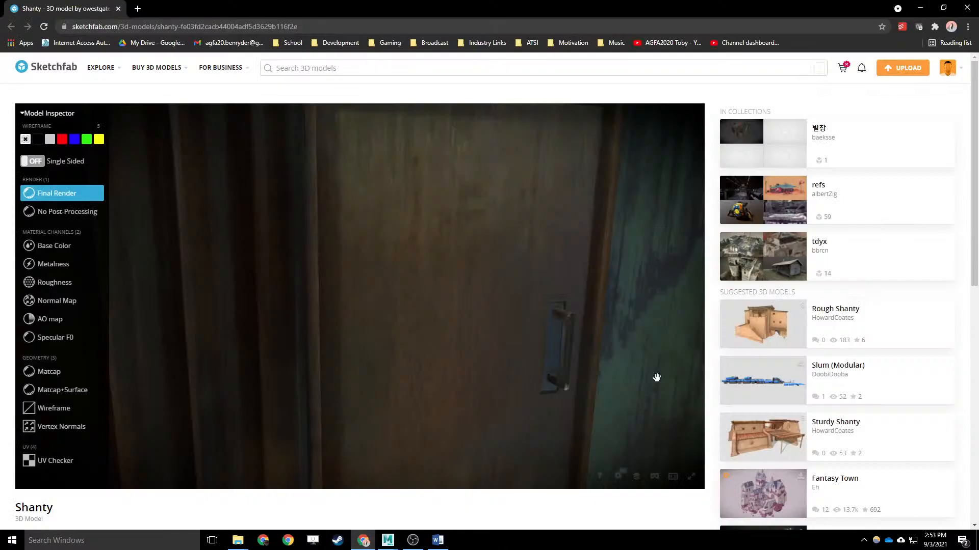
{"action": "mouse_move", "coordinate": [594, 240]}
{"action": "left_mouse_down"}
{"action": "mouse_move", "coordinate": [572, 260]}
{"action": "mouse_move", "coordinate": [572, 279]}
{"action": "mouse_move", "coordinate": [456, 255]}
{"action": "mouse_move", "coordinate": [506, 273]}
{"action": "mouse_move", "coordinate": [484, 335]}
{"action": "mouse_move", "coordinate": [490, 276]}
{"action": "mouse_move", "coordinate": [421, 354]}
{"action": "mouse_move", "coordinate": [449, 301]}
{"action": "mouse_move", "coordinate": [421, 354]}
{"action": "left_mouse_up"}
{"action": "scroll", "coordinate": [421, 354], "scroll_direction": "down", "scroll_amount": 4}
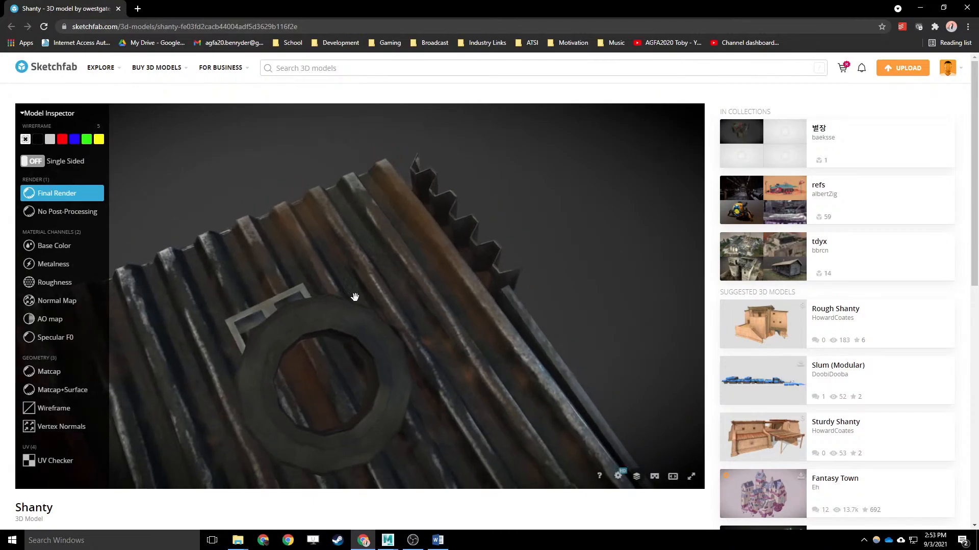
{"action": "left_click", "coordinate": [387, 540]}
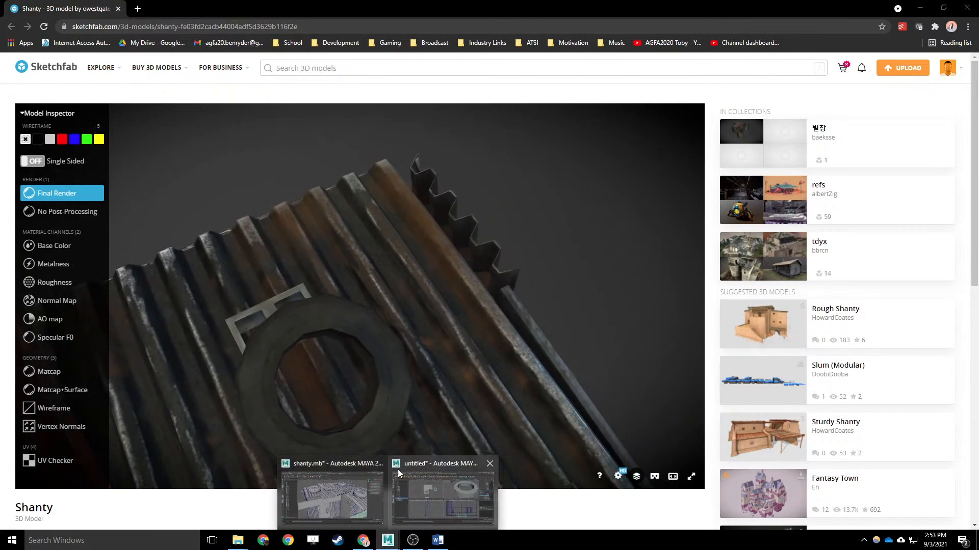
{"action": "left_click", "coordinate": [439, 495]}
Keep the pipe's thickness at 0.5 and turn on its Round Cap option.
{"action": "middle_click_drag", "start_coordinate": [754, 193], "coordinate": [759, 192]}
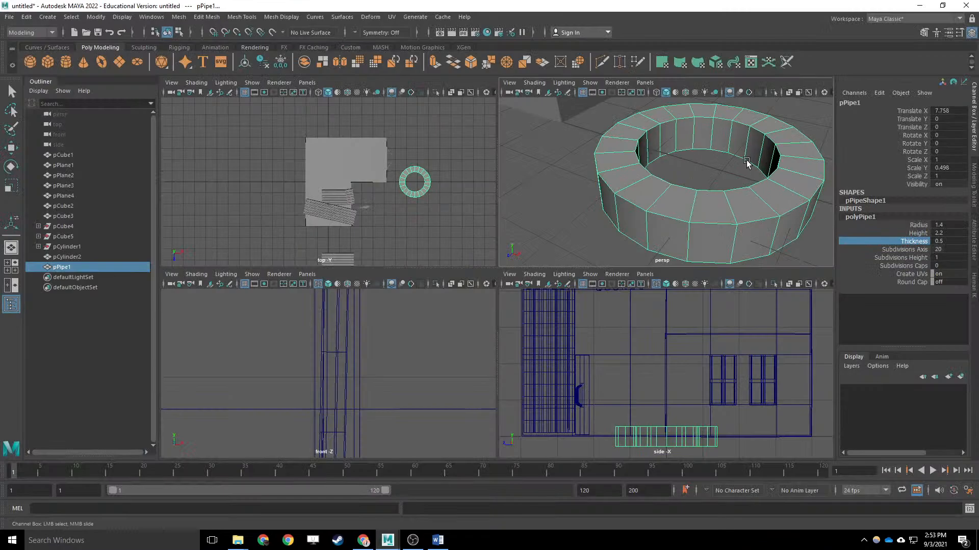
{"action": "double_click", "coordinate": [939, 283]}
{"action": "type", "text": "on"}
{"action": "key", "text": "Return"}
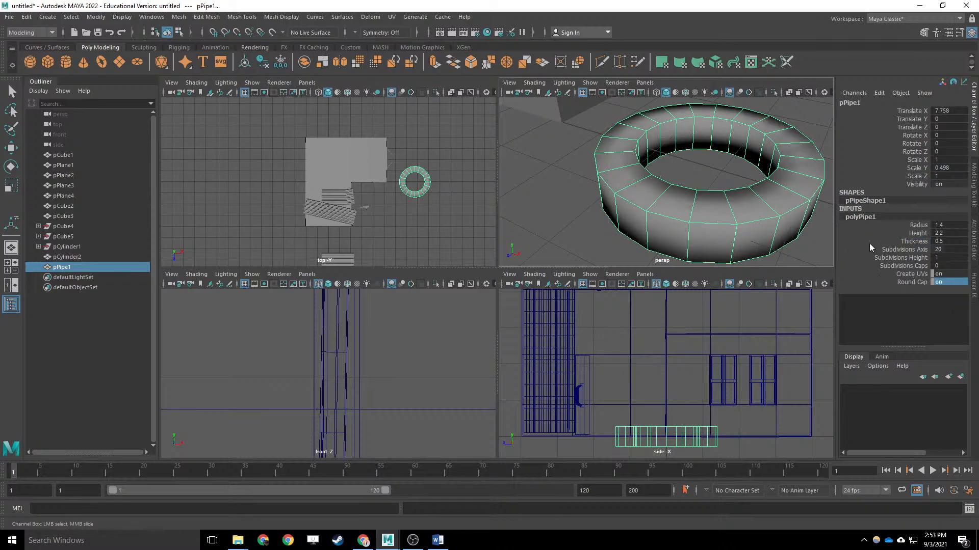
Set the pipe's height subdivisions to 2 and its cap subdivisions to 3.
{"action": "left_click", "coordinate": [894, 257]}
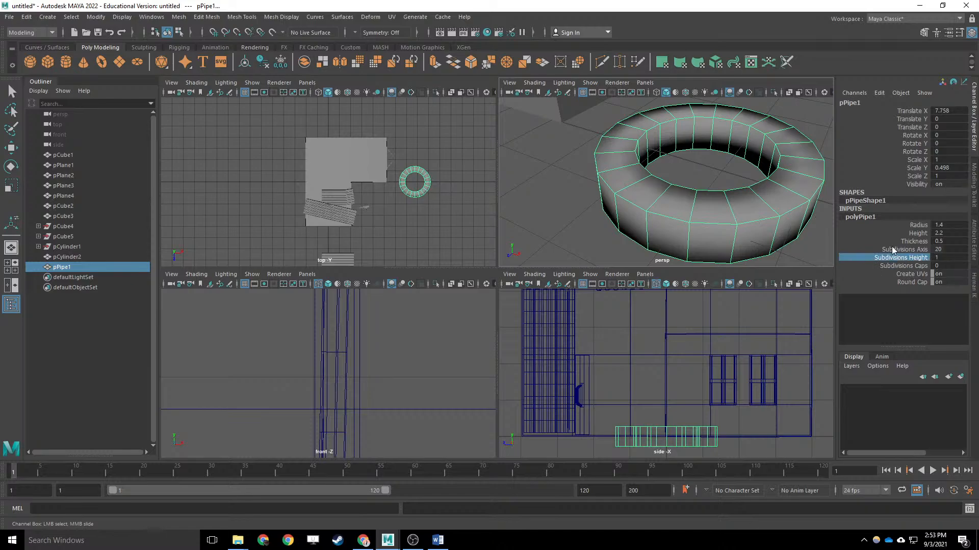
{"action": "mouse_move", "coordinate": [777, 195]}
{"action": "middle_mouse_down"}
{"action": "mouse_move", "coordinate": [789, 195]}
{"action": "mouse_move", "coordinate": [767, 183]}
{"action": "middle_mouse_up"}
{"action": "left_click", "coordinate": [912, 266]}
{"action": "left_click_drag", "start_coordinate": [742, 137], "coordinate": [683, 167], "text": "alt"}
{"action": "scroll", "coordinate": [683, 167], "scroll_direction": "up", "scroll_amount": 5}
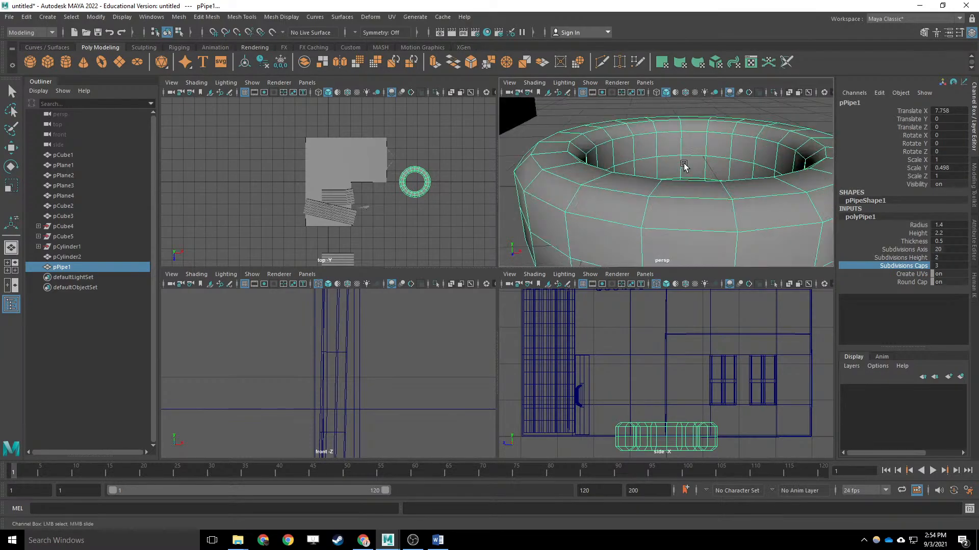
Switch the pipe to face selection, then examine the reference tire's hollow interior up close in Sketchfab and return to Maya.
{"action": "right_click_drag", "start_coordinate": [714, 167], "coordinate": [706, 203]}
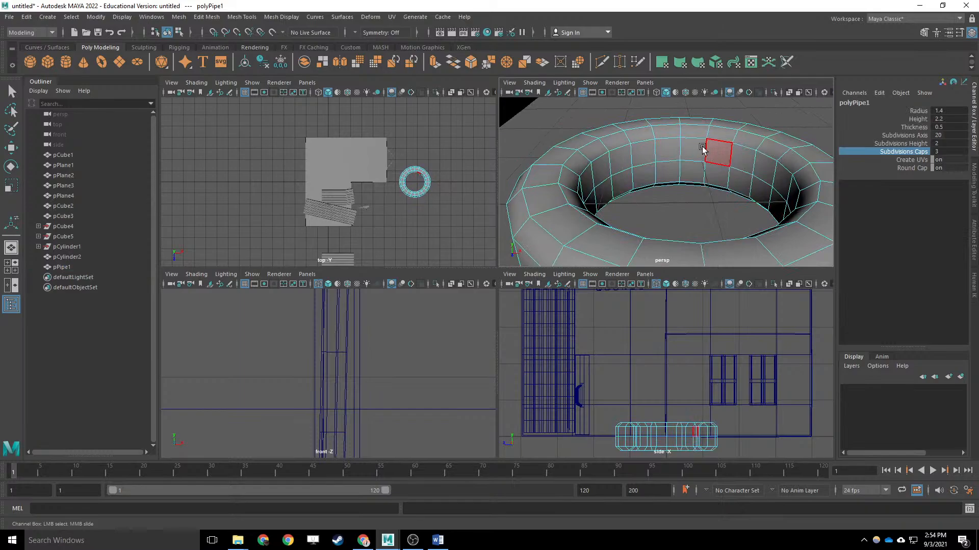
{"action": "left_click", "coordinate": [363, 545]}
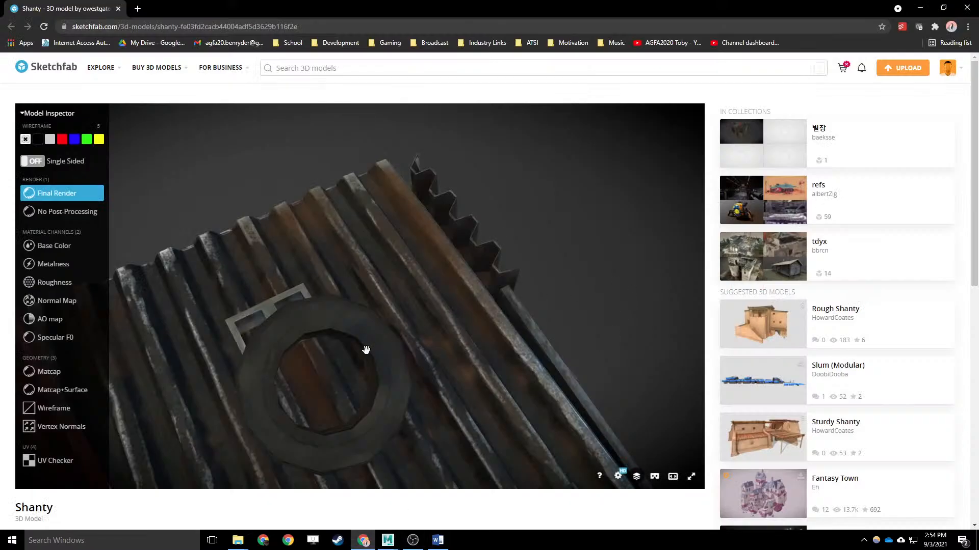
{"action": "mouse_move", "coordinate": [364, 350]}
{"action": "left_mouse_down"}
{"action": "mouse_move", "coordinate": [404, 328]}
{"action": "mouse_move", "coordinate": [544, 179]}
{"action": "mouse_move", "coordinate": [511, 238]}
{"action": "left_mouse_up"}
{"action": "scroll", "coordinate": [511, 238], "scroll_direction": "up", "scroll_amount": 5}
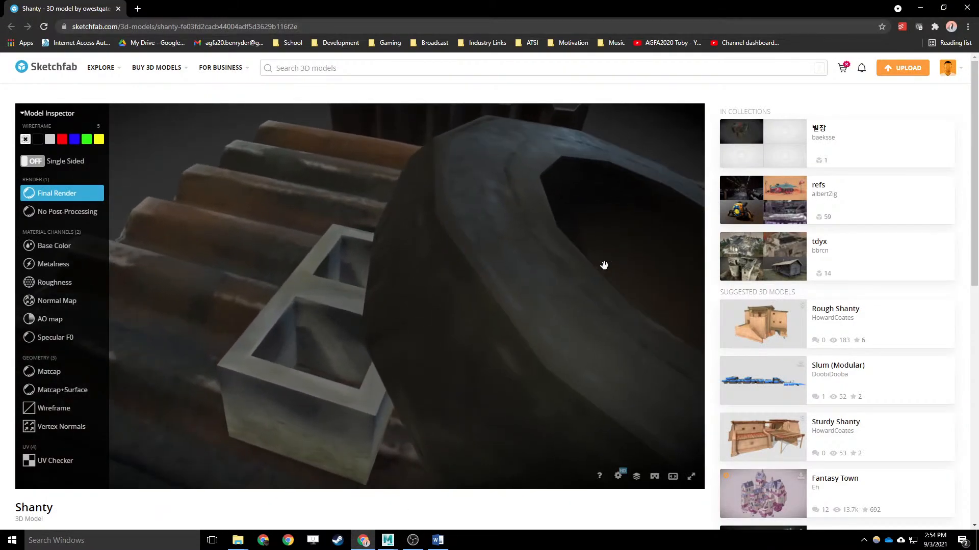
{"action": "double_click", "coordinate": [603, 265]}
{"action": "scroll", "coordinate": [485, 298], "scroll_direction": "down", "scroll_amount": 5}
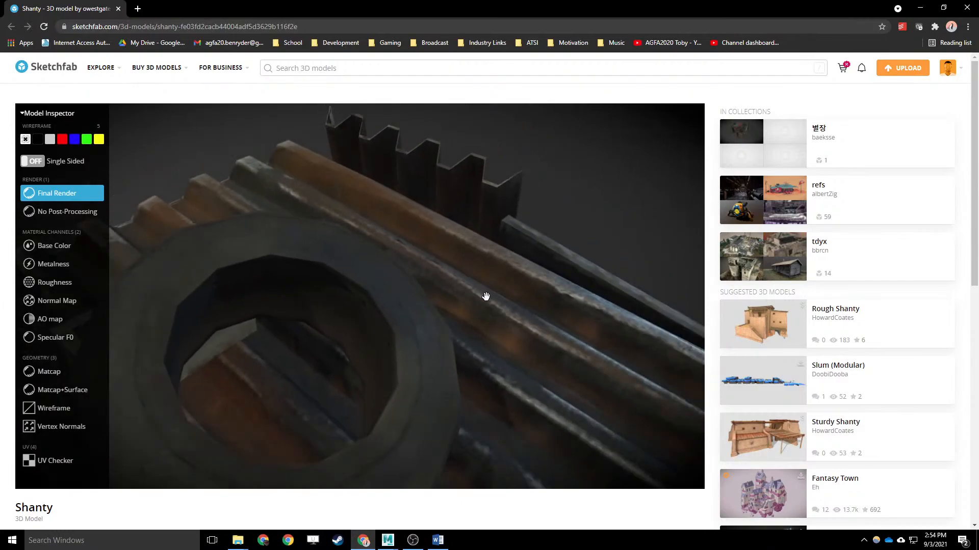
{"action": "left_click", "coordinate": [919, 8]}
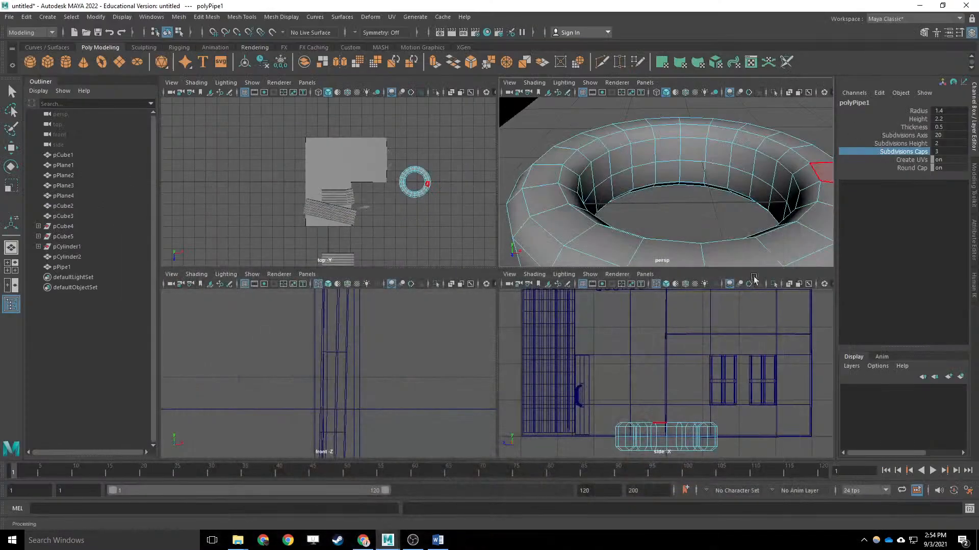
Select the ring of faces along the pipe's inner wall, delete it and return to object mode.
{"action": "right_click_drag", "start_coordinate": [760, 164], "coordinate": [752, 200]}
{"action": "left_click", "coordinate": [764, 169]}
{"action": "key", "text": "r"}
{"action": "left_click", "coordinate": [764, 169]}
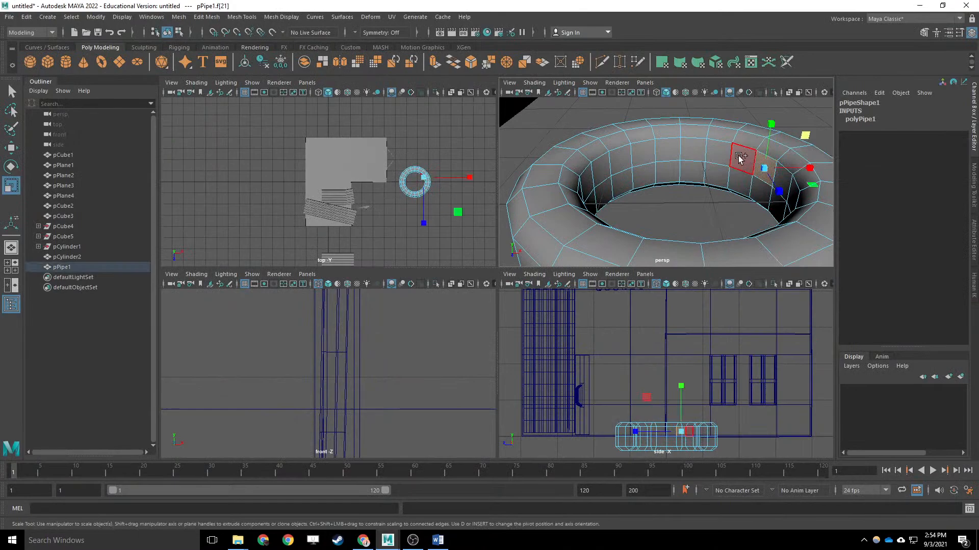
{"action": "double_click", "coordinate": [740, 159]}
{"action": "key", "text": "q"}
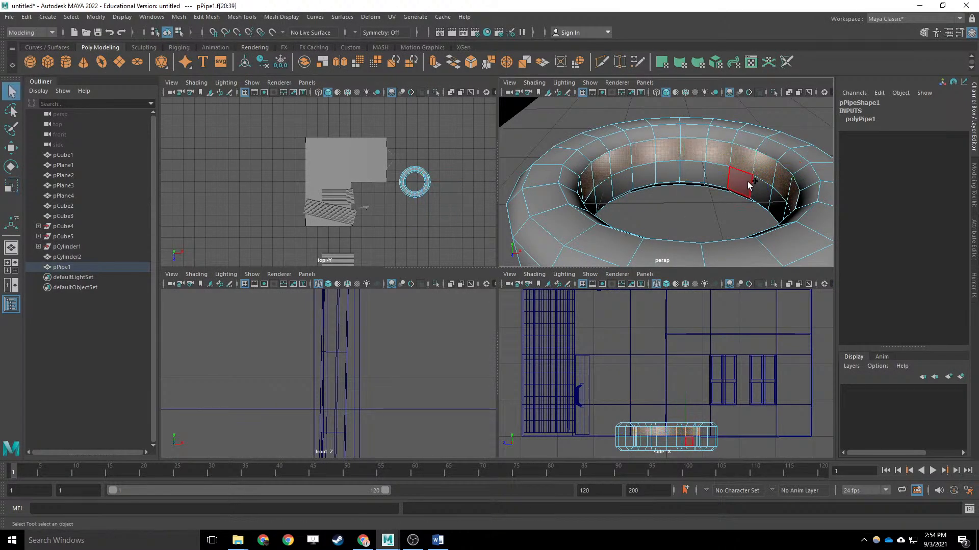
{"action": "key", "text": "Delete"}
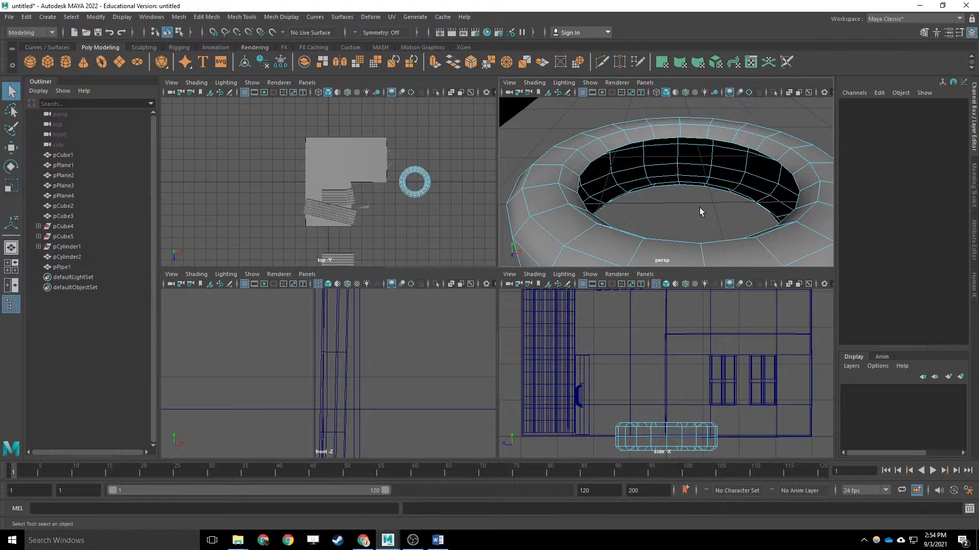
{"action": "right_click_drag", "start_coordinate": [699, 207], "coordinate": [720, 153]}
Extrude all faces of the open tire shell outward by about 0.048 in local Z to give it thickness.
{"action": "left_click_drag", "start_coordinate": [720, 153], "coordinate": [677, 178], "text": "alt"}
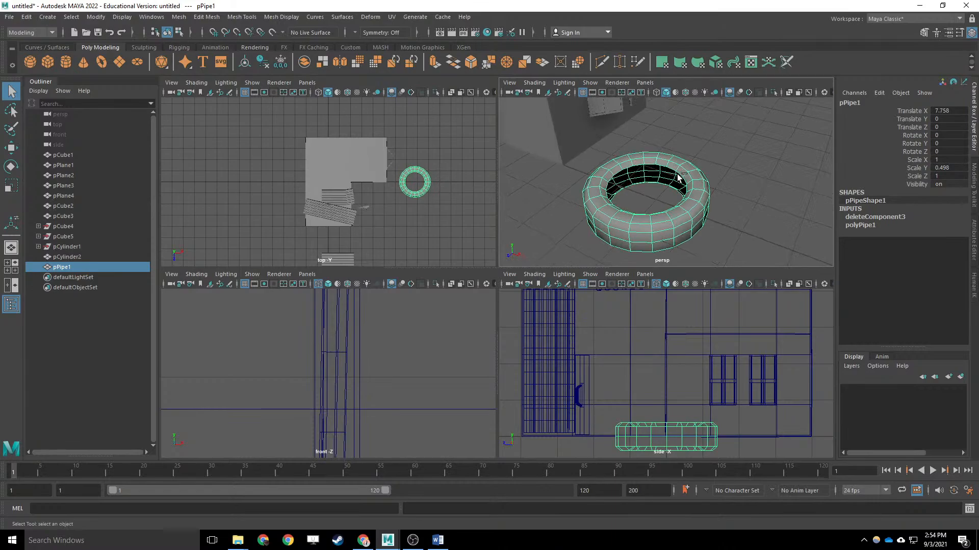
{"action": "key", "text": "ctrl+e"}
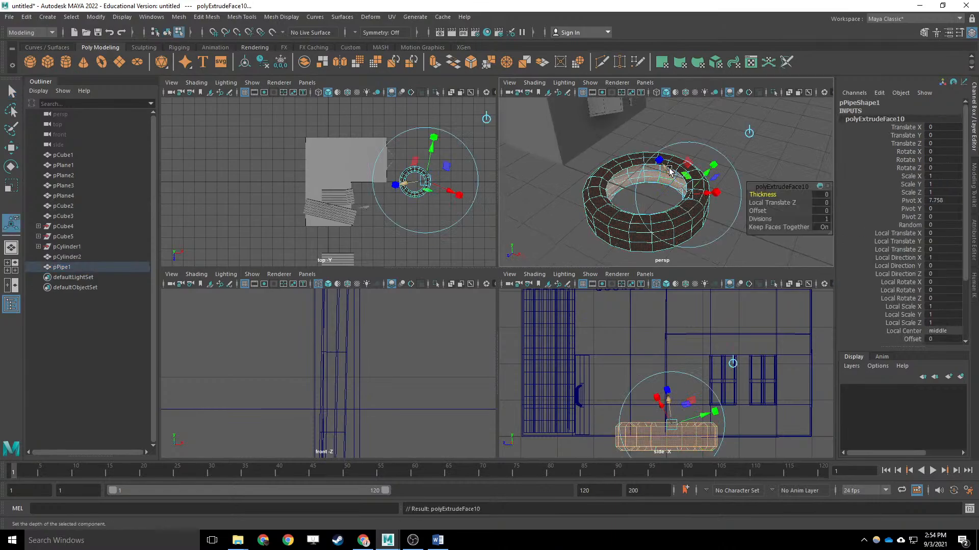
{"action": "left_click_drag", "start_coordinate": [670, 171], "coordinate": [665, 170]}
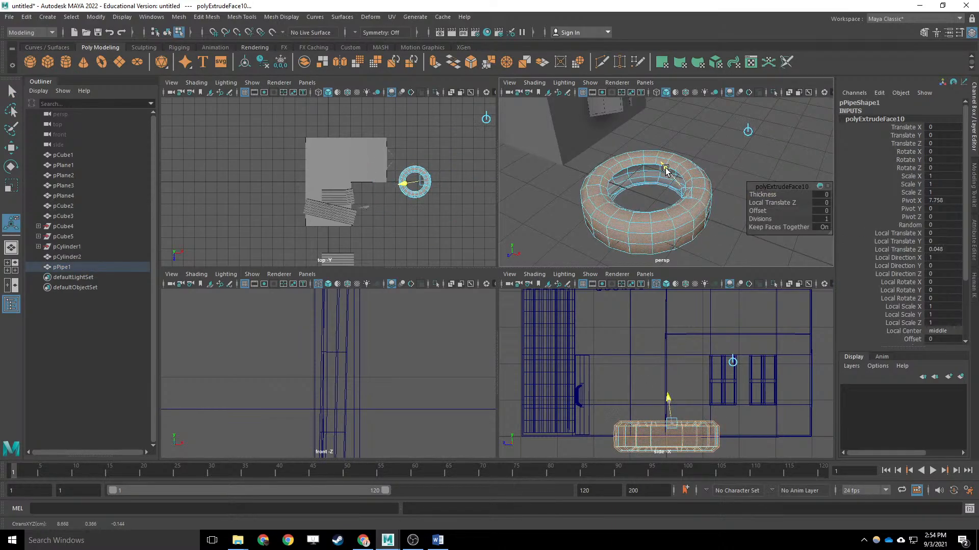
Return to object mode and scale the whole tire uniformly down to about 0.513 in X and Z and 0.255 in Y.
{"action": "key", "text": "q"}
{"action": "key", "text": "F8"}
{"action": "left_click", "coordinate": [756, 170]}
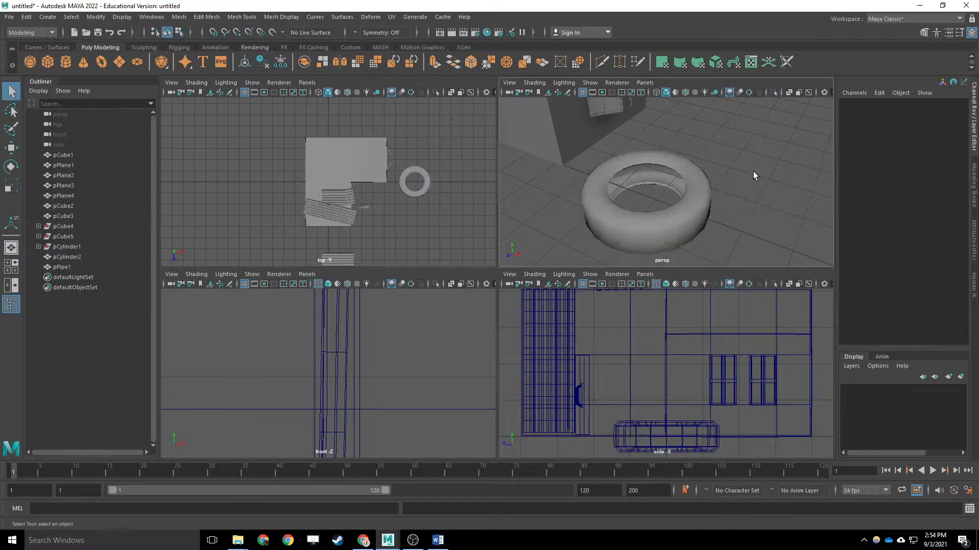
{"action": "left_click_drag", "start_coordinate": [754, 176], "coordinate": [734, 160], "text": "alt"}
{"action": "left_click", "coordinate": [683, 196]}
{"action": "key", "text": "r"}
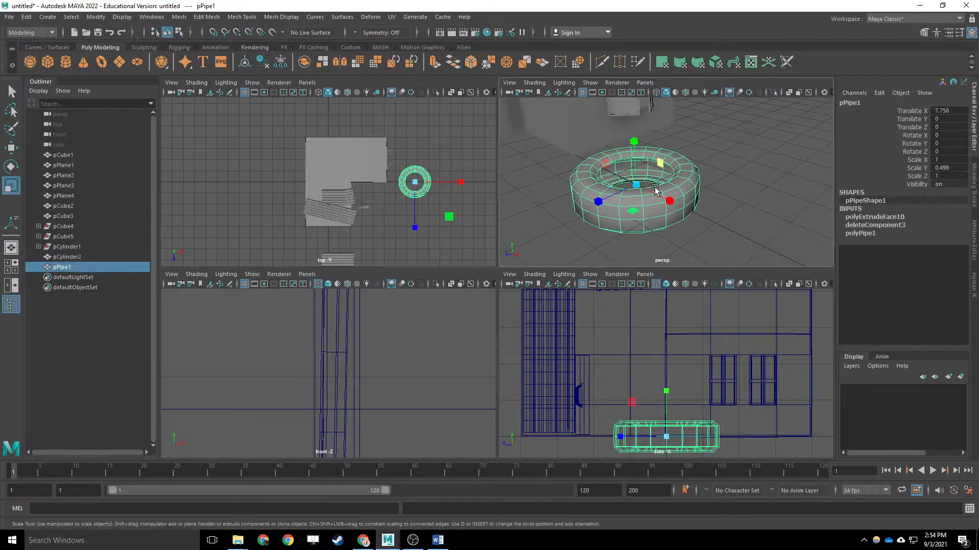
{"action": "left_click_drag", "start_coordinate": [640, 183], "coordinate": [632, 25]}
Move the tire onto the corrugated roof sheet at about X 0.395, Y 4.836, Z 1.811, tilting it about -20 degrees in Z.
{"action": "key", "text": "w"}
{"action": "scroll", "coordinate": [682, 123], "scroll_direction": "down", "scroll_amount": 6}
{"action": "left_click_drag", "start_coordinate": [688, 143], "coordinate": [597, 207]}
{"action": "key", "text": "f"}
{"action": "key", "text": "e"}
{"action": "key", "text": "w"}
{"action": "scroll", "coordinate": [622, 225], "scroll_direction": "down", "scroll_amount": 5}
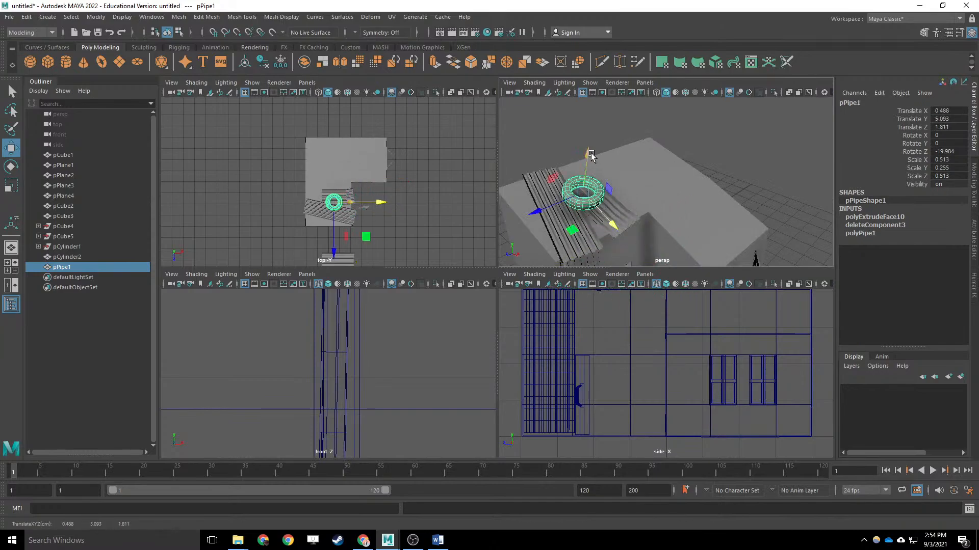
{"action": "left_click_drag", "start_coordinate": [591, 155], "coordinate": [590, 163]}
{"action": "key", "text": "f"}
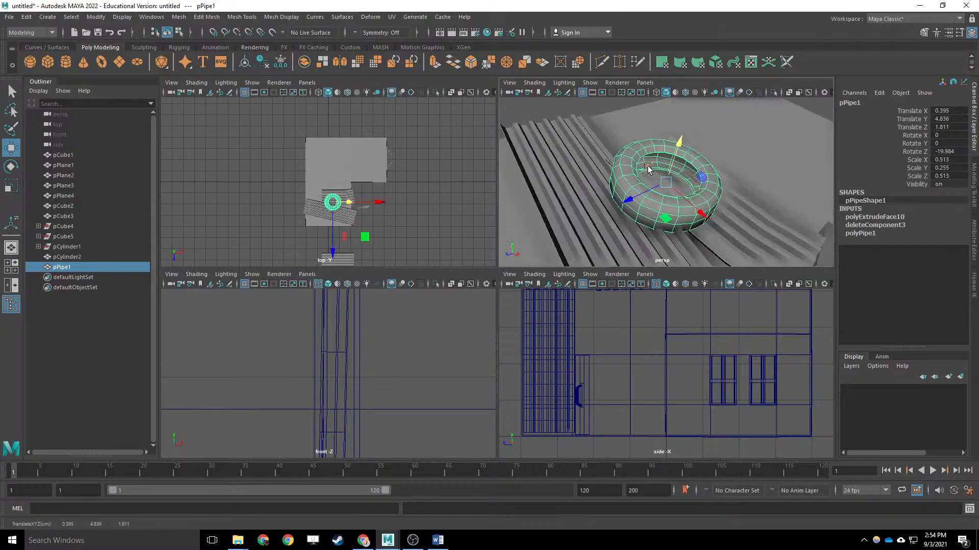
Examine how the tire sits on the corrugated roof, as well as the building's door and window side, from several angles.
{"action": "left_click_drag", "start_coordinate": [668, 216], "coordinate": [706, 245], "text": "alt"}
{"action": "left_click", "coordinate": [736, 215]}
{"action": "right_click_drag", "start_coordinate": [706, 245], "coordinate": [690, 239], "text": "alt"}
{"action": "left_click", "coordinate": [633, 210]}
{"action": "left_click_drag", "start_coordinate": [643, 210], "coordinate": [573, 164], "text": "alt"}
{"action": "left_click", "coordinate": [634, 213]}
{"action": "left_click_drag", "start_coordinate": [648, 188], "coordinate": [699, 160], "text": "alt"}
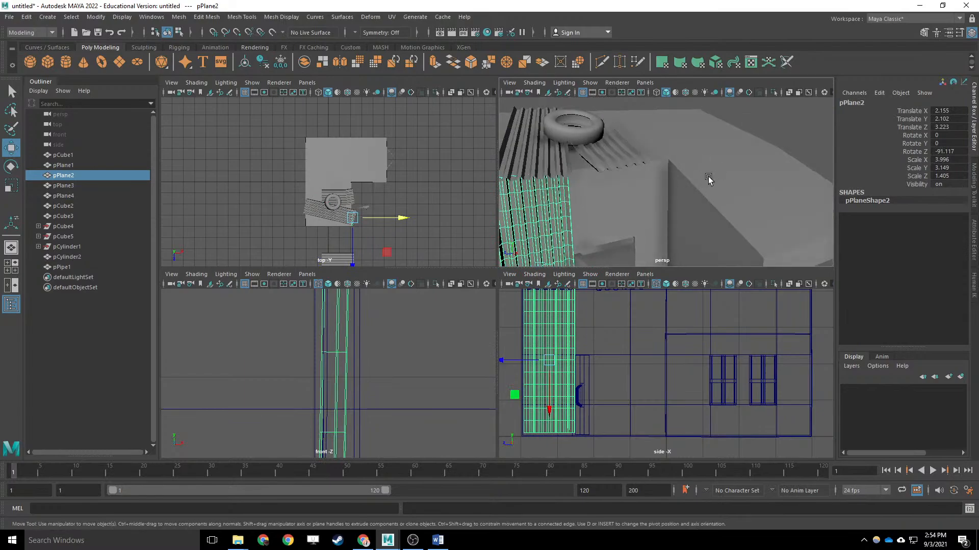
{"action": "scroll", "coordinate": [708, 178], "scroll_direction": "down", "scroll_amount": 3}
{"action": "middle_click_drag", "start_coordinate": [709, 203], "coordinate": [643, 203], "text": "alt"}
{"action": "middle_click_drag", "start_coordinate": [695, 206], "coordinate": [698, 188], "text": "alt"}
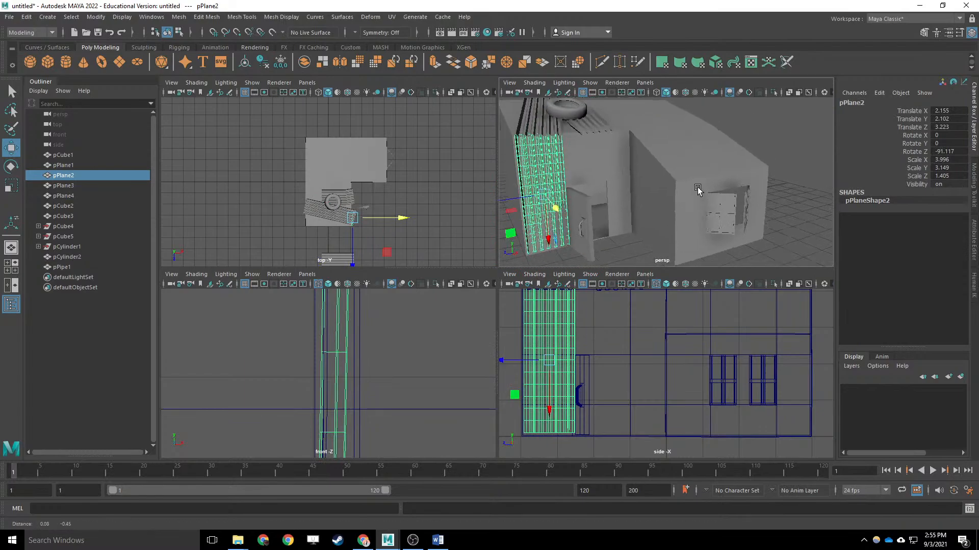
{"action": "scroll", "coordinate": [698, 189], "scroll_direction": "up", "scroll_amount": 5}
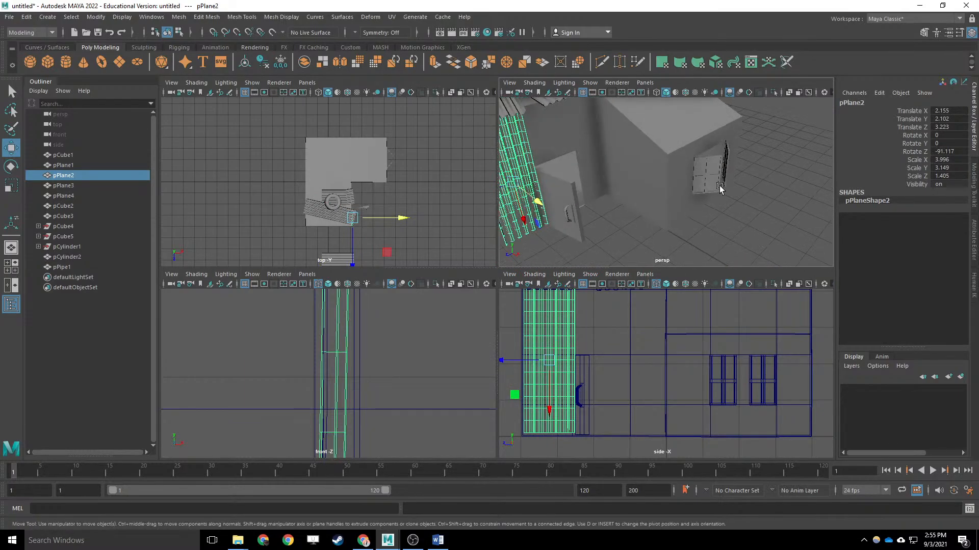
Create a polygon cube and move it clear of the building to about 8.709 in X.
{"action": "left_click", "coordinate": [47, 65]}
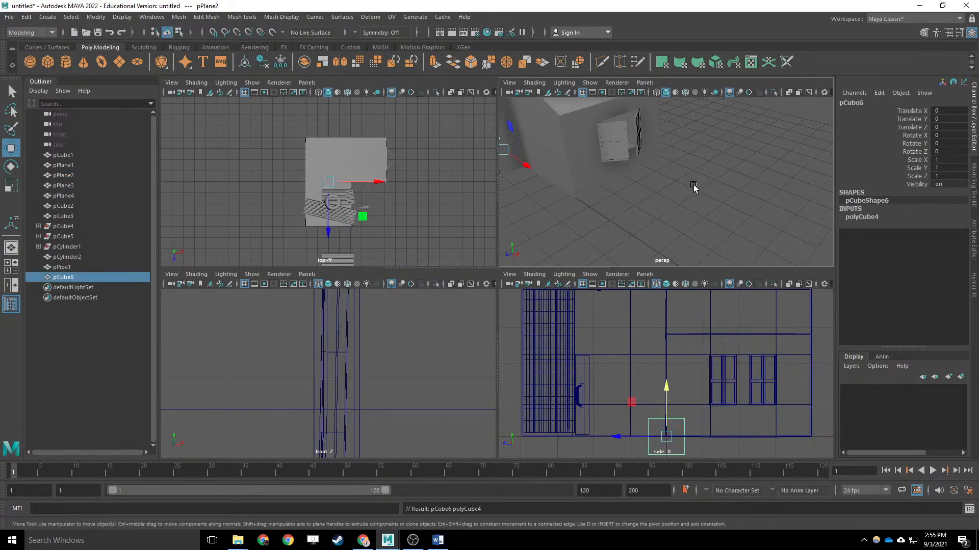
{"action": "scroll", "coordinate": [572, 169], "scroll_direction": "down", "scroll_amount": 4}
{"action": "left_click_drag", "start_coordinate": [578, 172], "coordinate": [715, 209]}
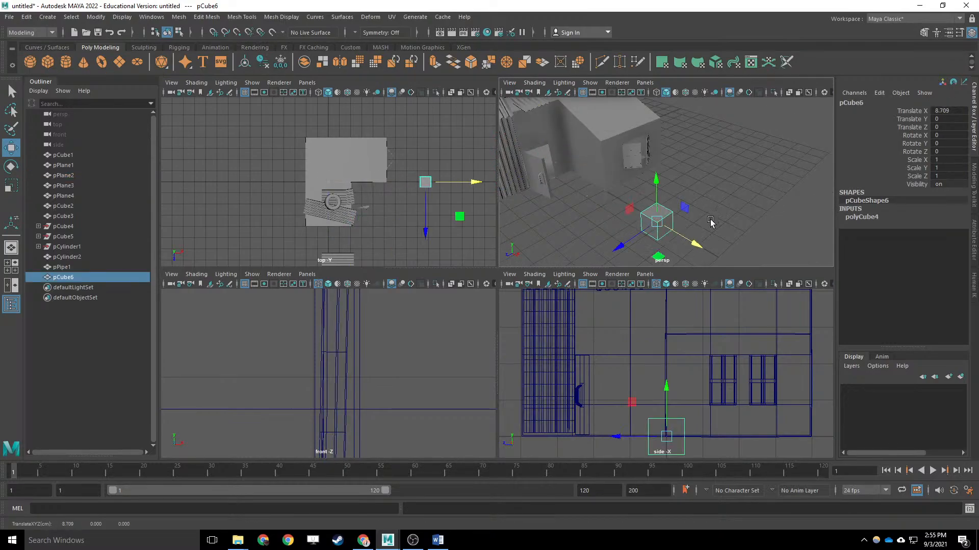
{"action": "key", "text": "f"}
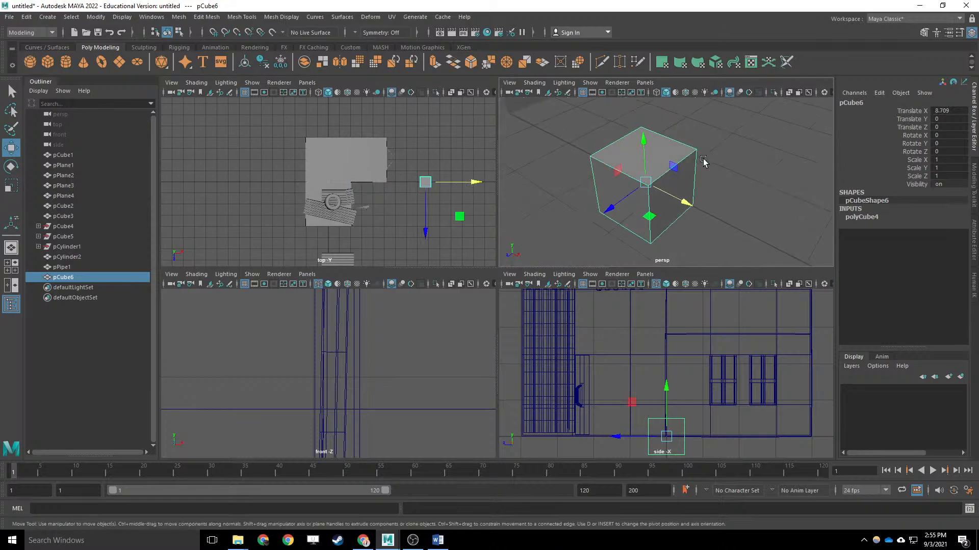
{"action": "key", "text": "q"}
{"action": "scroll", "coordinate": [684, 154], "scroll_direction": "down", "scroll_amount": 3}
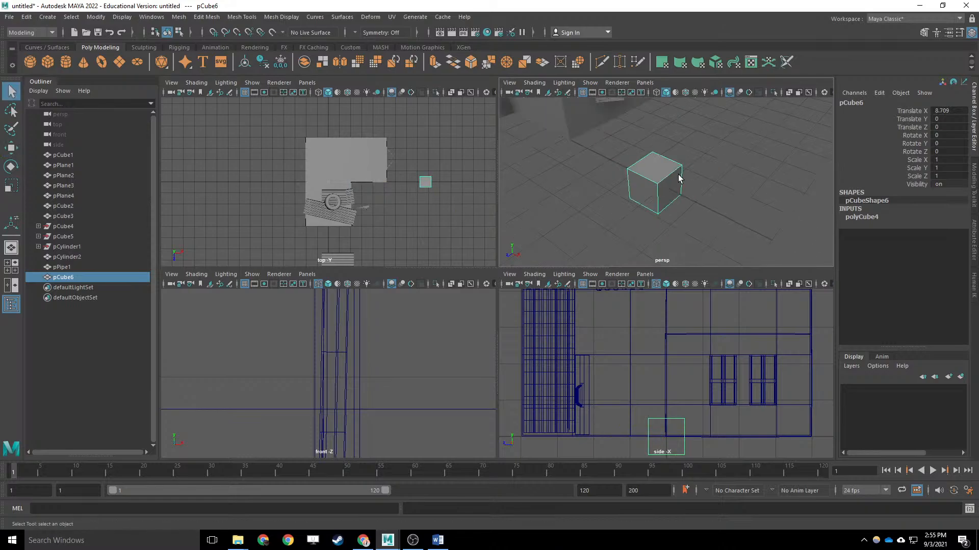
Extrude the cube's top and bottom faces in place, scaling them inward to about 0.645 by 0.746.
{"action": "right_click_drag", "start_coordinate": [658, 159], "coordinate": [661, 184]}
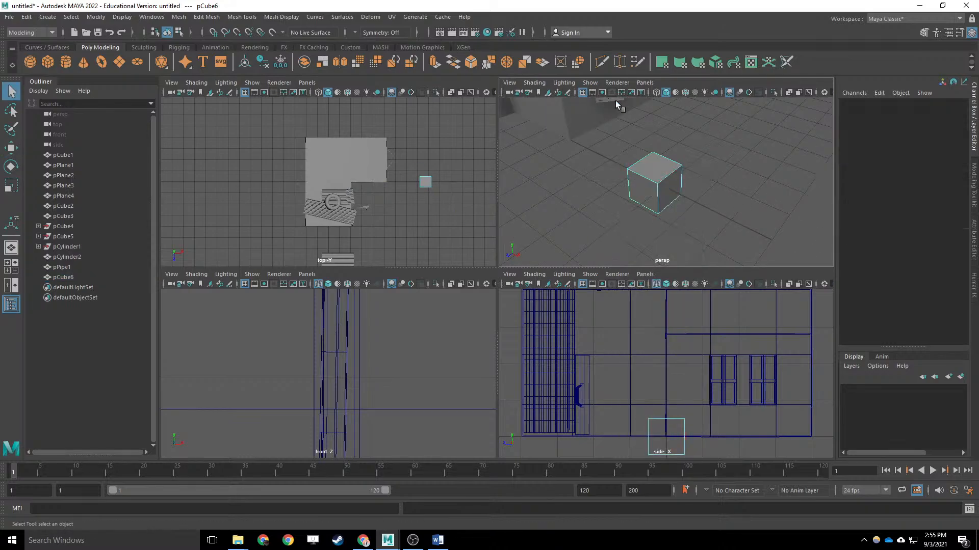
{"action": "left_click", "coordinate": [654, 166]}
{"action": "left_click_drag", "start_coordinate": [701, 170], "coordinate": [692, 127], "text": "alt"}
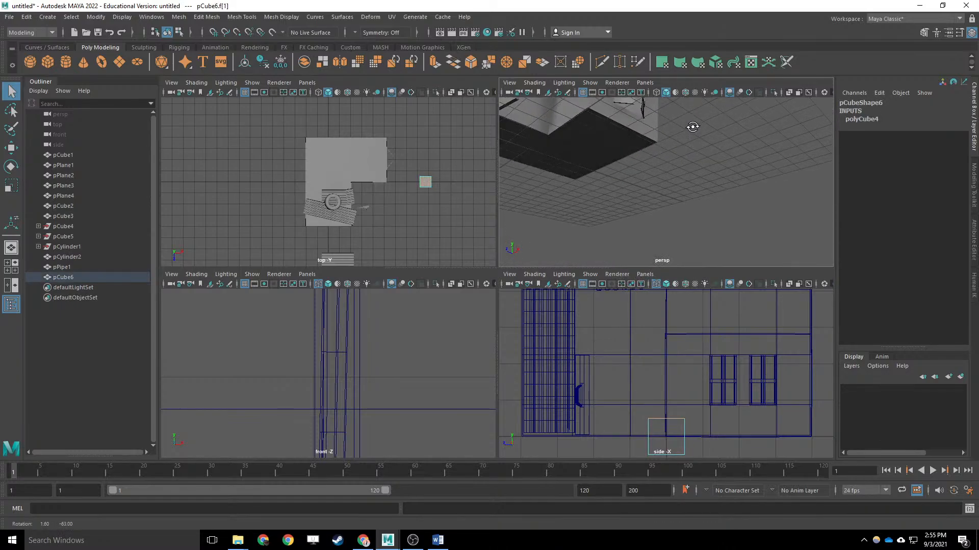
{"action": "middle_click_drag", "start_coordinate": [692, 127], "coordinate": [690, 196], "text": "alt"}
{"action": "left_click_drag", "start_coordinate": [690, 195], "coordinate": [686, 157], "text": "alt"}
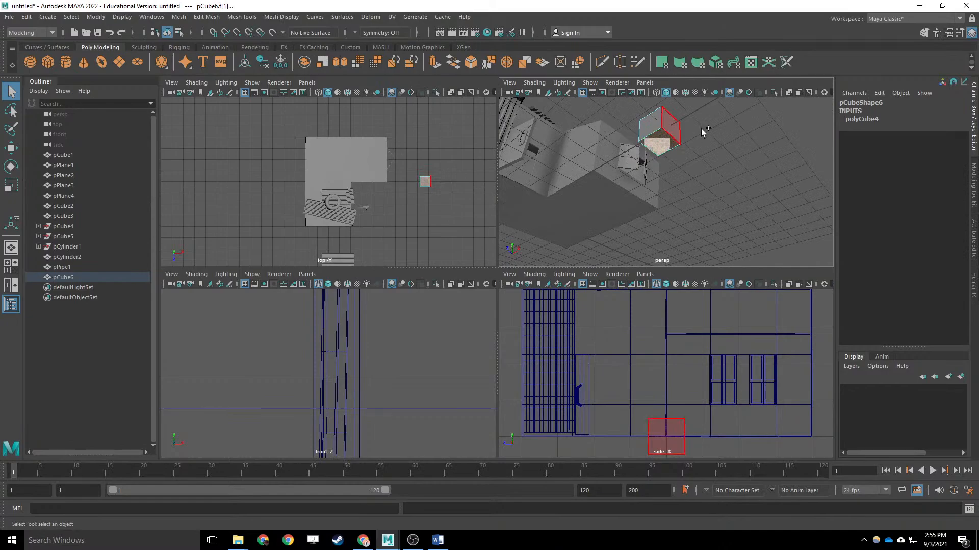
{"action": "left_click_drag", "start_coordinate": [665, 142], "coordinate": [718, 183], "text": "alt"}
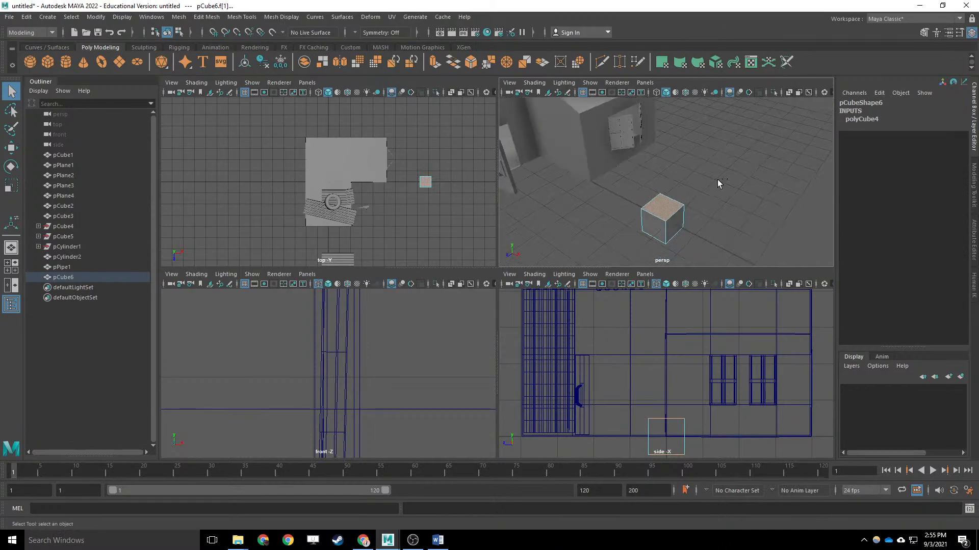
{"action": "key", "text": "ctrl+e"}
{"action": "left_click_drag", "start_coordinate": [704, 228], "coordinate": [685, 224]}
{"action": "left_click_drag", "start_coordinate": [691, 183], "coordinate": [681, 190]}
{"action": "middle_click_drag", "start_coordinate": [672, 182], "coordinate": [663, 131], "text": "alt"}
{"action": "left_click_drag", "start_coordinate": [662, 131], "coordinate": [677, 137], "text": "alt"}
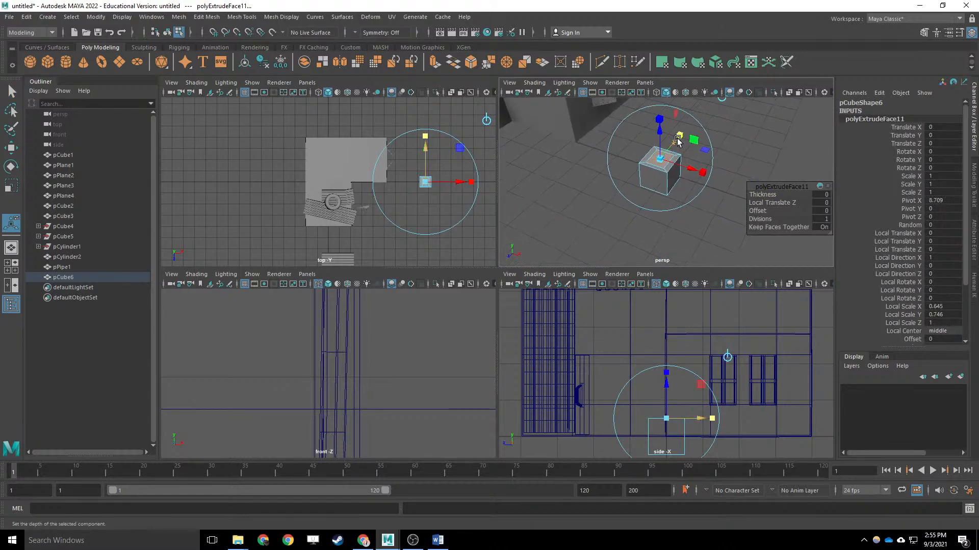
{"action": "scroll", "coordinate": [678, 137], "scroll_direction": "up", "scroll_amount": 3}
Delete the two inset faces and bridge the edges of the top and bottom openings to form inner walls.
{"action": "key", "text": "q"}
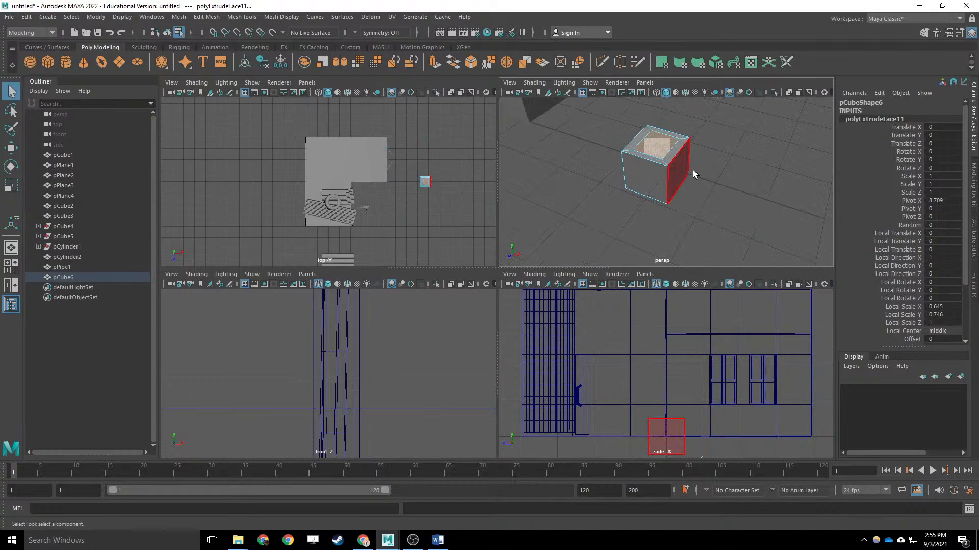
{"action": "key", "text": "Delete"}
{"action": "left_click_drag", "start_coordinate": [690, 164], "coordinate": [674, 149], "text": "alt"}
{"action": "right_click_drag", "start_coordinate": [675, 148], "coordinate": [671, 137]}
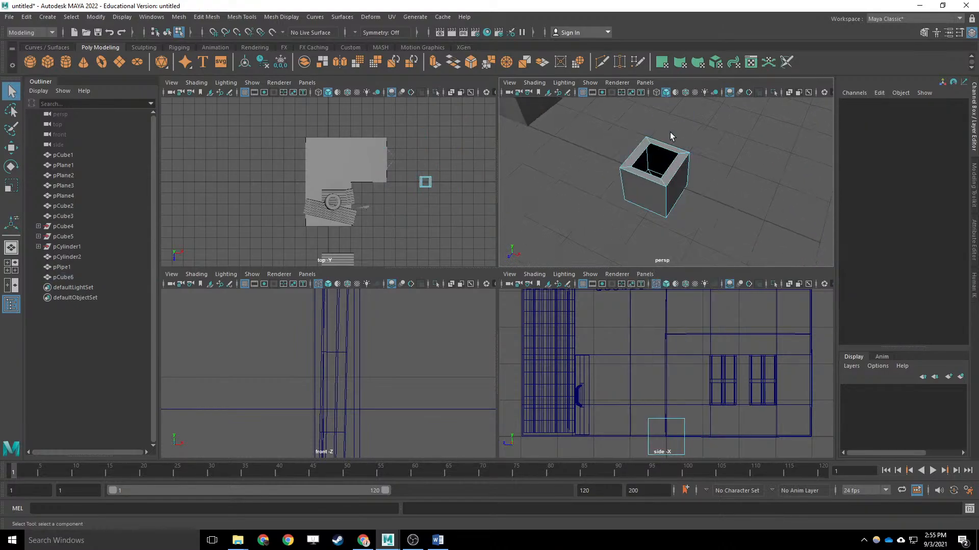
{"action": "left_click", "coordinate": [665, 157]}
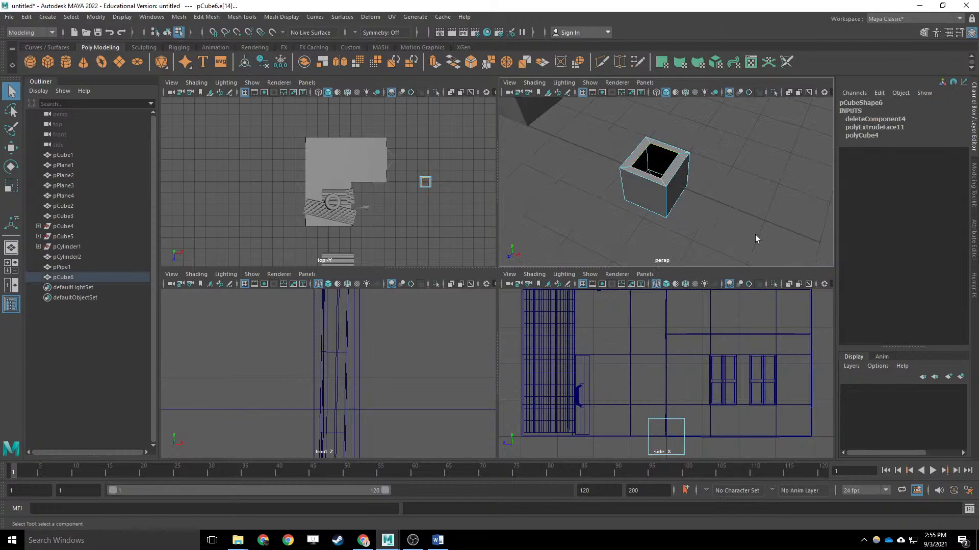
{"action": "left_click_drag", "start_coordinate": [708, 206], "coordinate": [688, 162], "text": "alt"}
{"action": "left_click", "coordinate": [218, 19]}
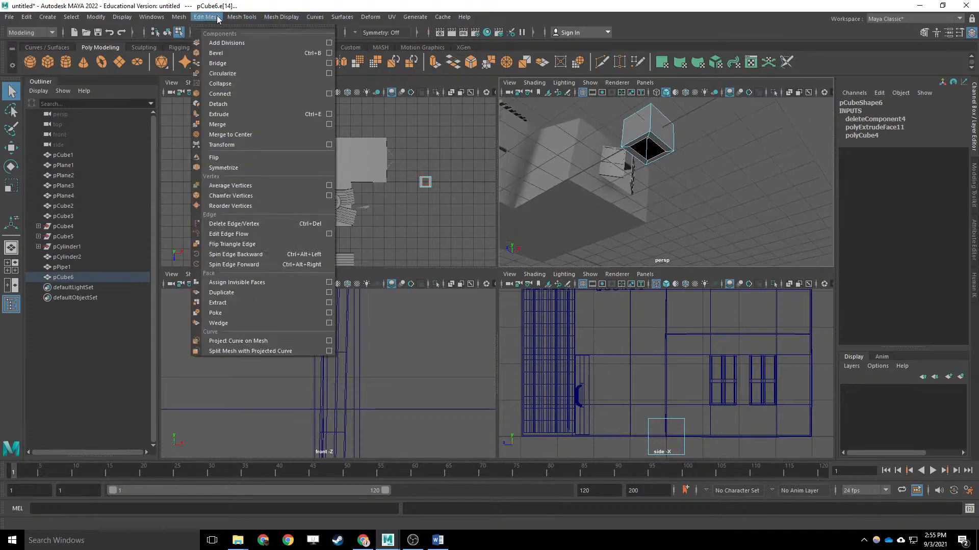
{"action": "left_click", "coordinate": [217, 64]}
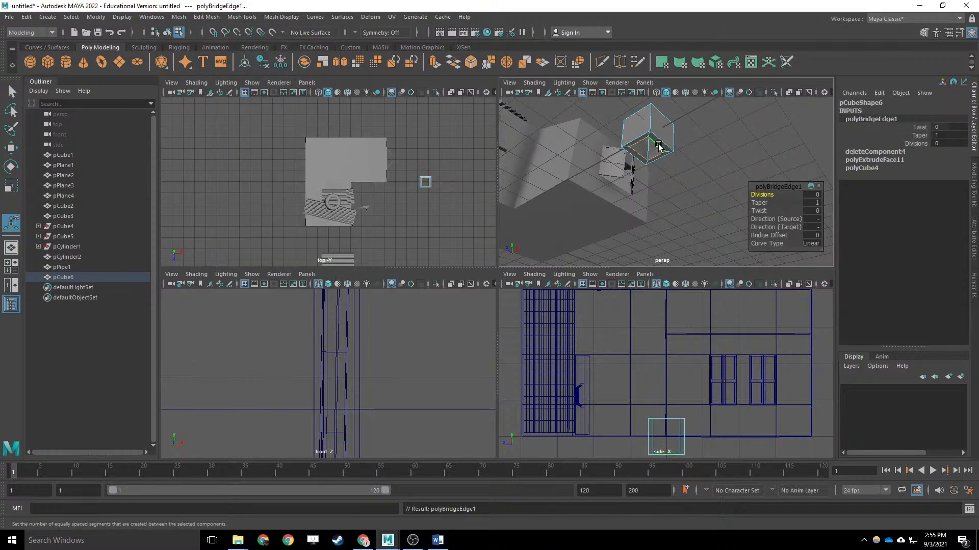
{"action": "mouse_move", "coordinate": [658, 147]}
{"action": "left_mouse_down", "text": "alt"}
{"action": "mouse_move", "coordinate": [668, 203]}
{"action": "mouse_move", "coordinate": [786, 195]}
{"action": "mouse_move", "coordinate": [721, 161]}
{"action": "mouse_move", "coordinate": [670, 160]}
{"action": "left_mouse_up", "text": "alt"}
{"action": "key", "text": "q"}
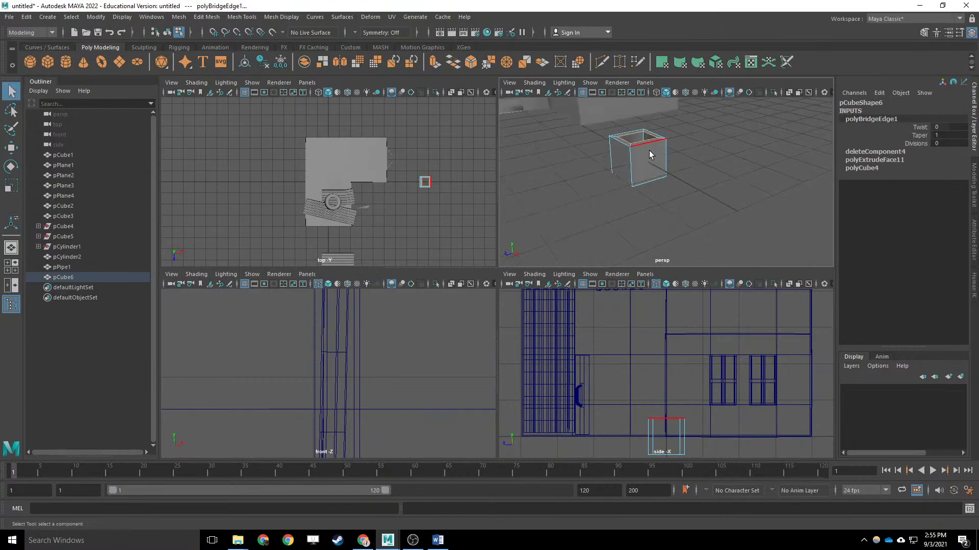
Delete the hollow cube's outer side face on the +X side.
{"action": "right_click_drag", "start_coordinate": [650, 152], "coordinate": [683, 140]}
{"action": "key", "text": "w"}
{"action": "left_click", "coordinate": [657, 153]}
{"action": "key", "text": "Delete"}
Move the cube's pivot to its open side and mirror a duplicate across it with an X scale of about -1.12.
{"action": "left_click_drag", "start_coordinate": [688, 162], "coordinate": [734, 179], "text": "alt"}
{"action": "key", "text": "d"}
{"action": "left_click_drag", "start_coordinate": [718, 180], "coordinate": [738, 185]}
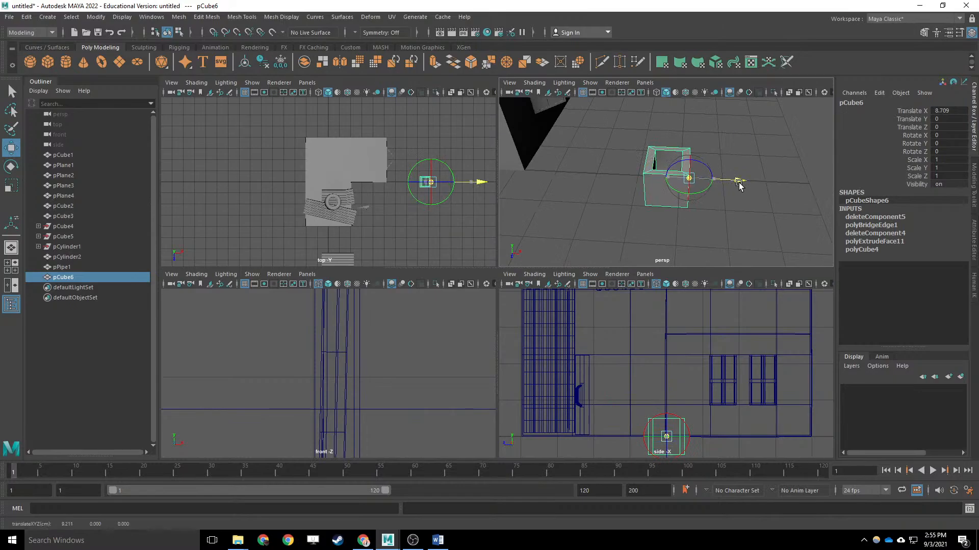
{"action": "key", "text": "d"}
{"action": "key", "text": "ctrl+d"}
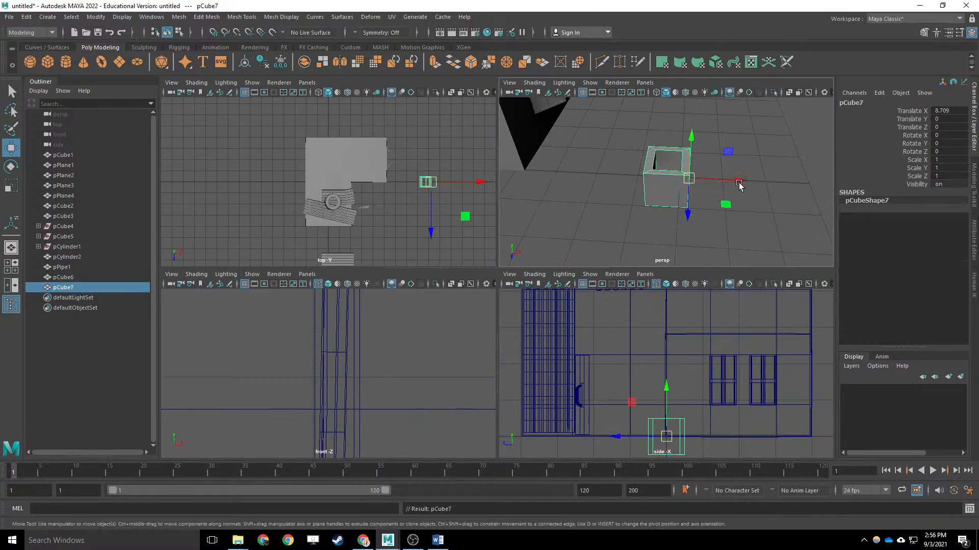
{"action": "key", "text": "r"}
{"action": "left_click_drag", "start_coordinate": [737, 184], "coordinate": [637, 177]}
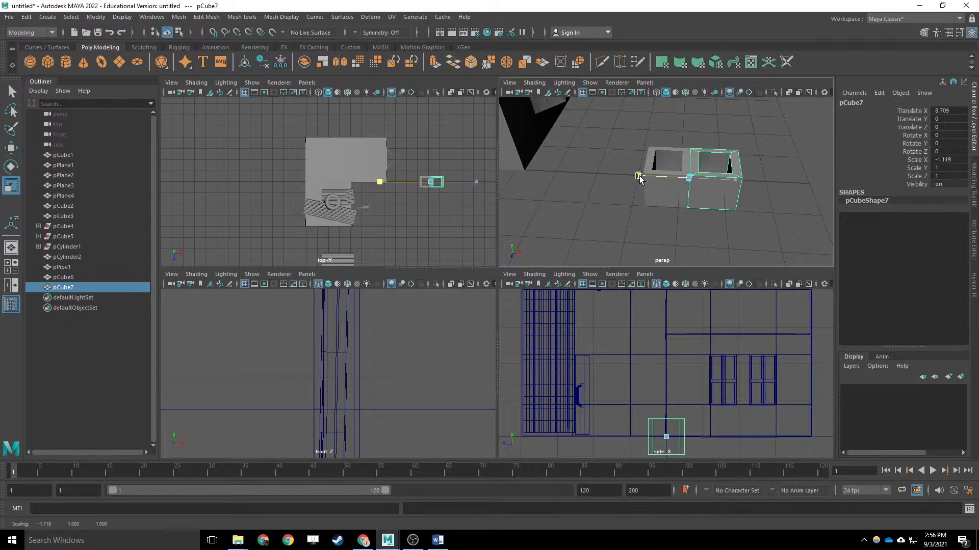
Combine the two hollow cube halves into a single cinder block mesh.
{"action": "key", "text": "q"}
{"action": "left_click", "coordinate": [676, 184], "text": "shift"}
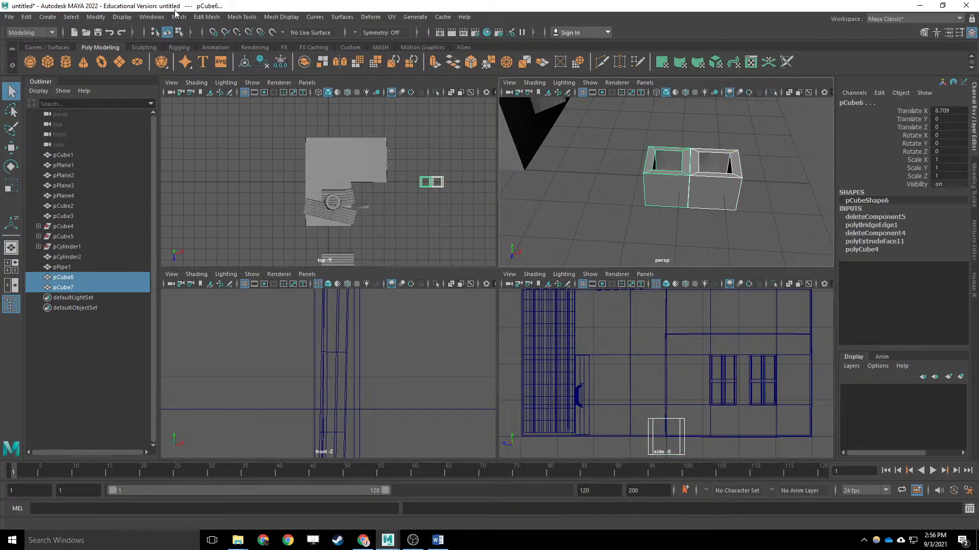
{"action": "left_click", "coordinate": [176, 16]}
{"action": "left_click", "coordinate": [204, 53]}
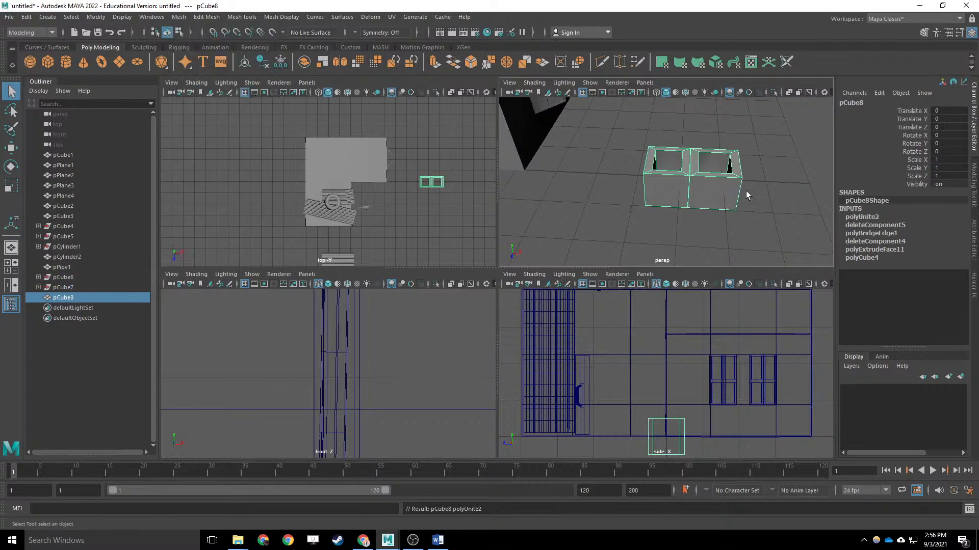
Scale the cinder block uniformly to about 0.641 and place it on the roof at about X -8.195, Y 4.614.
{"action": "key", "text": "w"}
{"action": "left_click_drag", "start_coordinate": [691, 148], "coordinate": [672, 117]}
{"action": "key", "text": "r"}
{"action": "left_click_drag", "start_coordinate": [708, 168], "coordinate": [643, 155], "text": "alt"}
{"action": "scroll", "coordinate": [670, 191], "scroll_direction": "down", "scroll_amount": 5}
{"action": "key", "text": "w"}
{"action": "left_click_drag", "start_coordinate": [638, 114], "coordinate": [635, 97]}
{"action": "key", "text": "f"}
{"action": "left_click_drag", "start_coordinate": [691, 175], "coordinate": [763, 138], "text": "alt"}
{"action": "left_click_drag", "start_coordinate": [667, 135], "coordinate": [642, 260]}
Try tilting the cinder block about -18.5 degrees in Z to follow the roof slope.
{"action": "key", "text": "e"}
{"action": "scroll", "coordinate": [746, 197], "scroll_direction": "down", "scroll_amount": 5}
{"action": "left_click_drag", "start_coordinate": [747, 196], "coordinate": [694, 188], "text": "alt"}
{"action": "key", "text": "ctrl+z"}
{"action": "scroll", "coordinate": [693, 184], "scroll_direction": "down", "scroll_amount": 4}
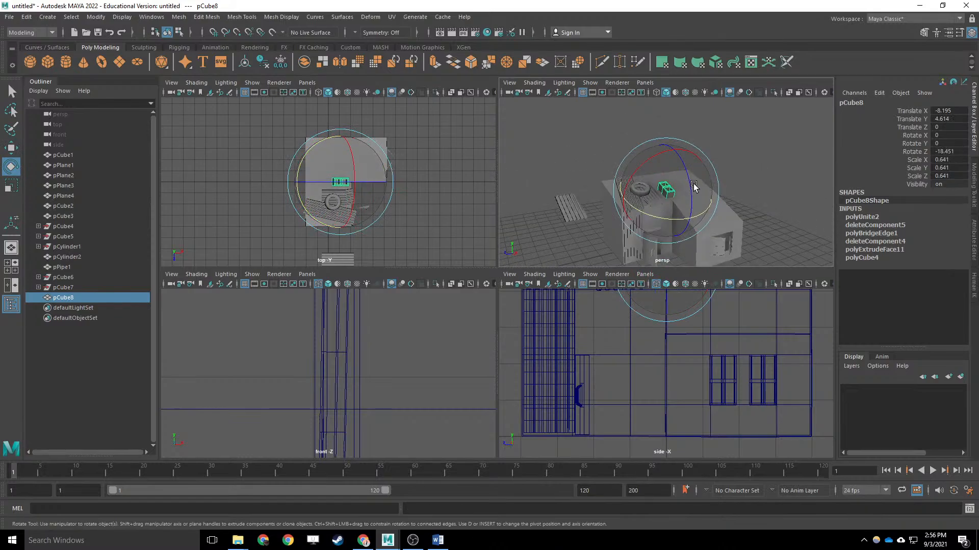
{"action": "key", "text": "ctrl+z"}
Duplicate the unrotated cinder block and move the copy off the building to about 9 in Z.
{"action": "key", "text": "w"}
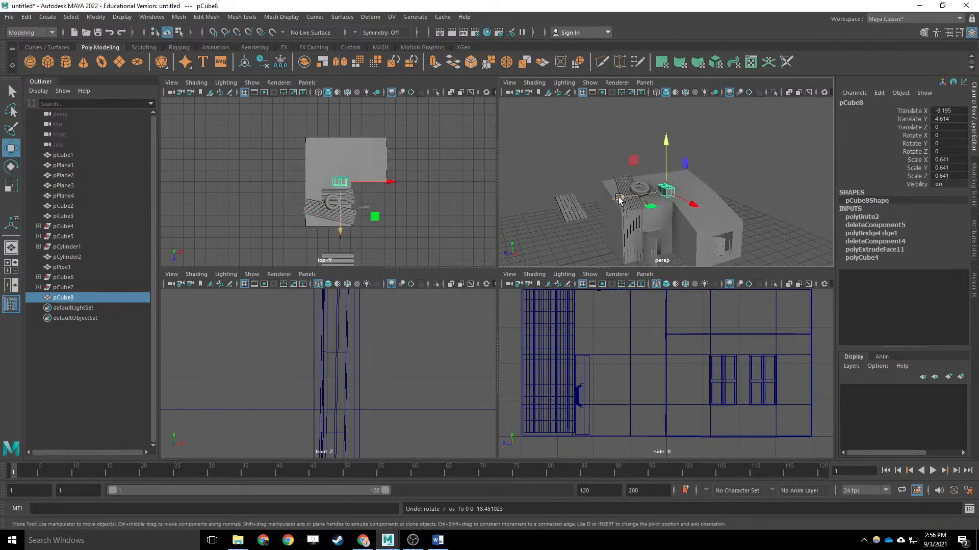
{"action": "key", "text": "ctrl+d"}
{"action": "left_click_drag", "start_coordinate": [618, 199], "coordinate": [468, 221]}
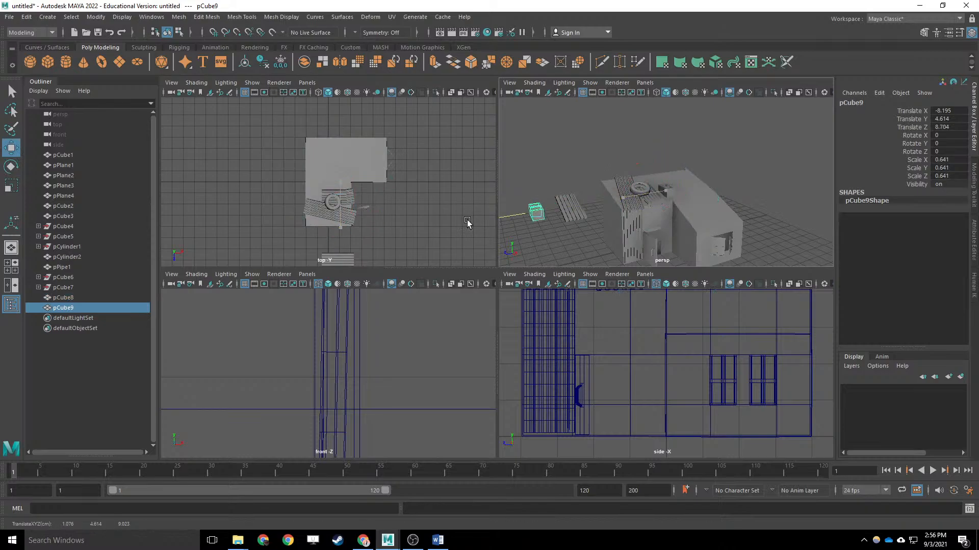
Rotate the original cinder block on the roof so that it rests at an angle.
{"action": "left_click", "coordinate": [667, 190]}
{"action": "key", "text": "e"}
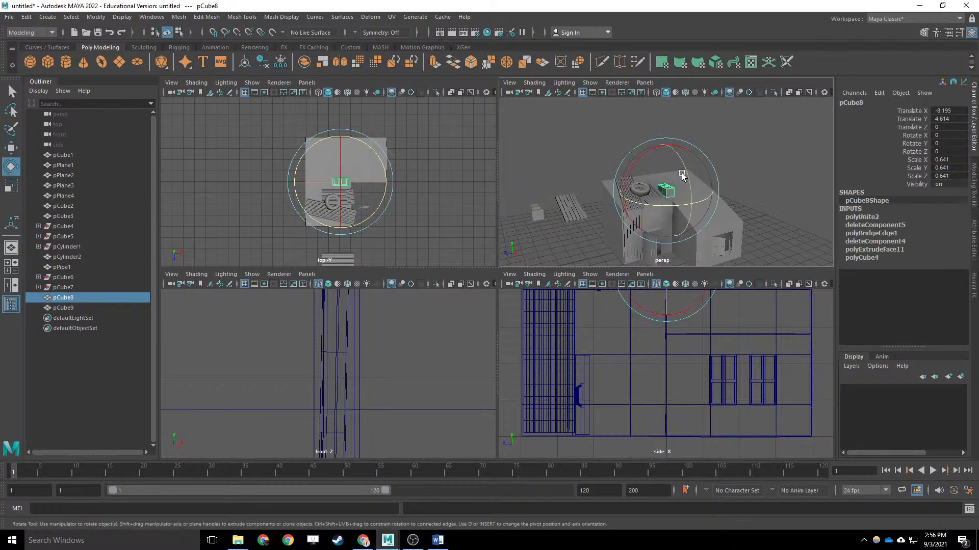
{"action": "left_click_drag", "start_coordinate": [682, 178], "coordinate": [716, 176]}
{"action": "key", "text": "r"}
Duplicate the roof block to about X -5.105, Y 3.576, Z -2.12, rotating the copy about 13.3, -56.2 and -23 degrees.
{"action": "key", "text": "ctrl+d"}
{"action": "key", "text": "w"}
{"action": "key", "text": "e"}
{"action": "key", "text": "w"}
{"action": "key", "text": "e"}
{"action": "key", "text": "w"}
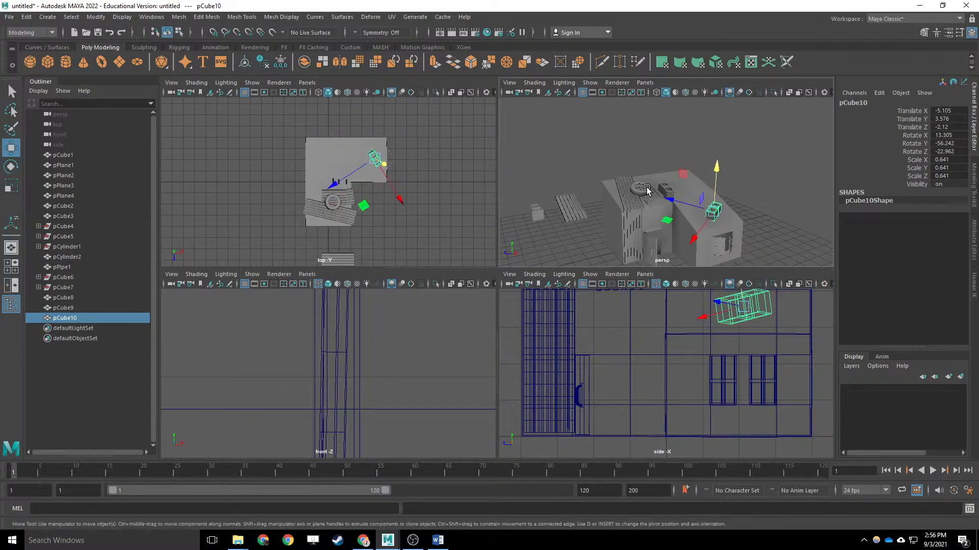
Duplicate the roof tire and move the copy along Z to about -2.678.
{"action": "left_click", "coordinate": [640, 190]}
{"action": "key", "text": "ctrl+d"}
{"action": "left_click_drag", "start_coordinate": [620, 196], "coordinate": [668, 190]}
{"action": "key", "text": "q"}
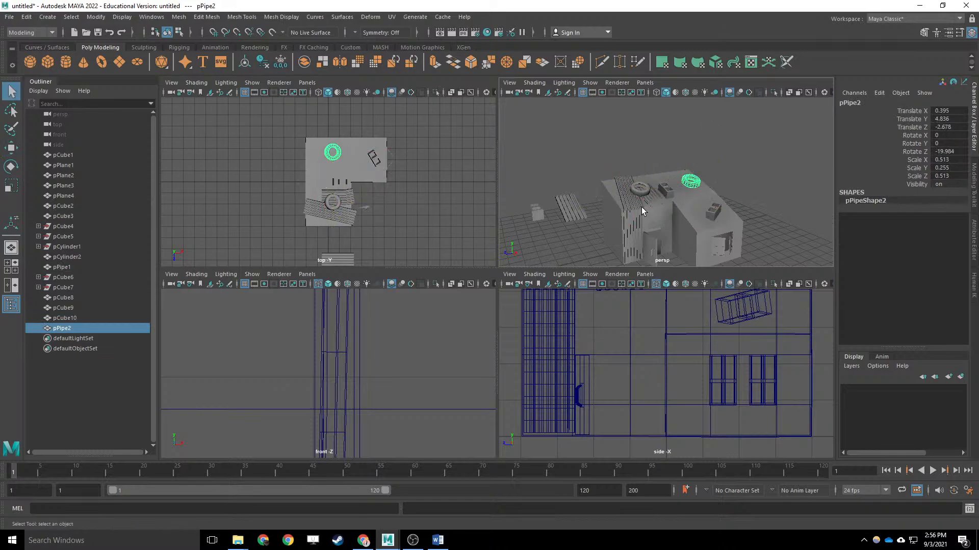
Duplicate the corrugated sheet under the front roof tire, move the copy to about -2.679 in Z and scale it to about 4.648, 4.893, 2.182.
{"action": "left_click", "coordinate": [649, 203]}
{"action": "key", "text": "ctrl+d"}
{"action": "key", "text": "w"}
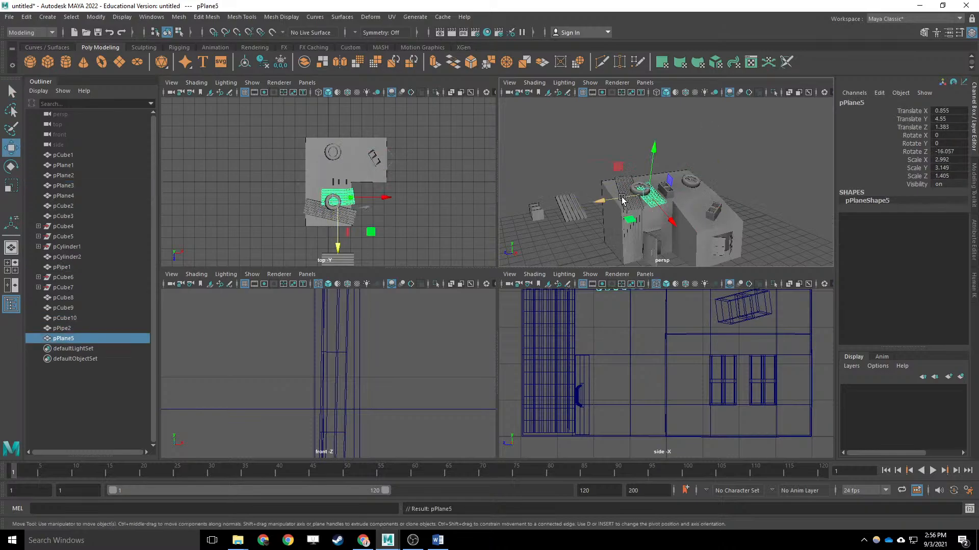
{"action": "left_click_drag", "start_coordinate": [650, 197], "coordinate": [710, 185]}
{"action": "key", "text": "r"}
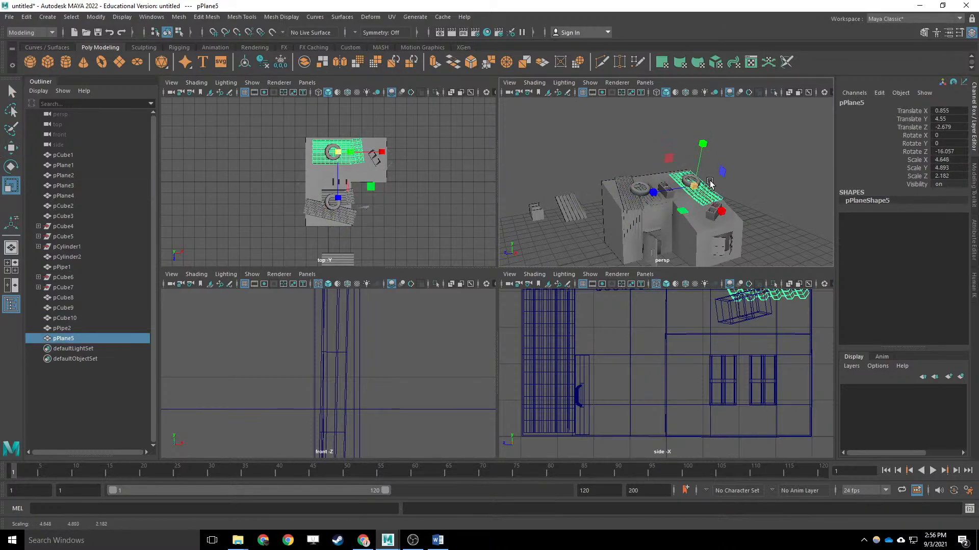
{"action": "key", "text": "w"}
{"action": "key", "text": "shift+d"}
{"action": "key", "text": "Delete"}
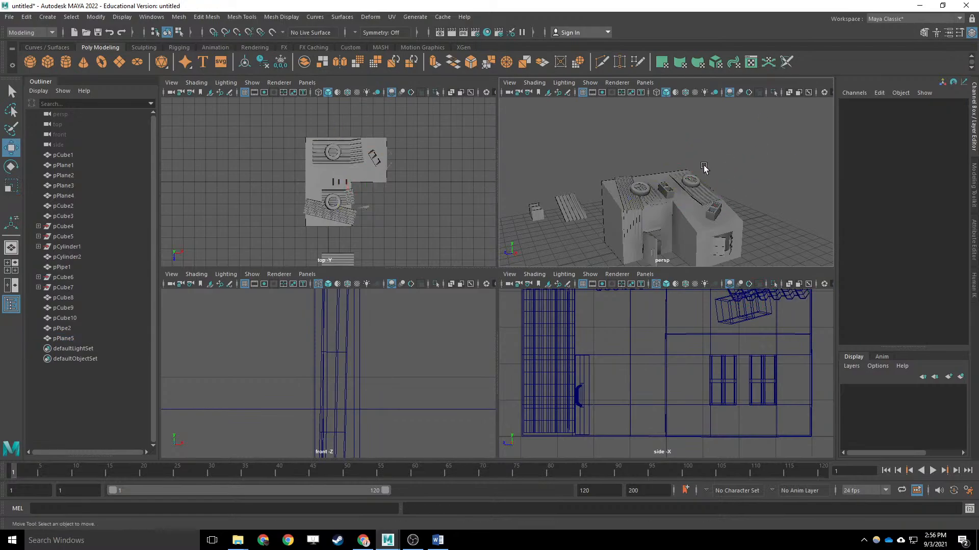
Duplicate the enlarged roof sheet and place the copy between the two tires at about X 0.096, Y 4.768, Z -0.616.
{"action": "left_click", "coordinate": [698, 194]}
{"action": "key", "text": "ctrl+d"}
{"action": "left_click_drag", "start_coordinate": [712, 176], "coordinate": [676, 202]}
{"action": "key", "text": "e"}
{"action": "key", "text": "w"}
{"action": "left_click", "coordinate": [753, 206]}
Duplicate the corrugated wall panel beside the door and move the copy along Z to about 0.321.
{"action": "left_click_drag", "start_coordinate": [753, 205], "coordinate": [682, 157], "text": "alt"}
{"action": "scroll", "coordinate": [678, 198], "scroll_direction": "up", "scroll_amount": 4}
{"action": "left_click", "coordinate": [592, 164]}
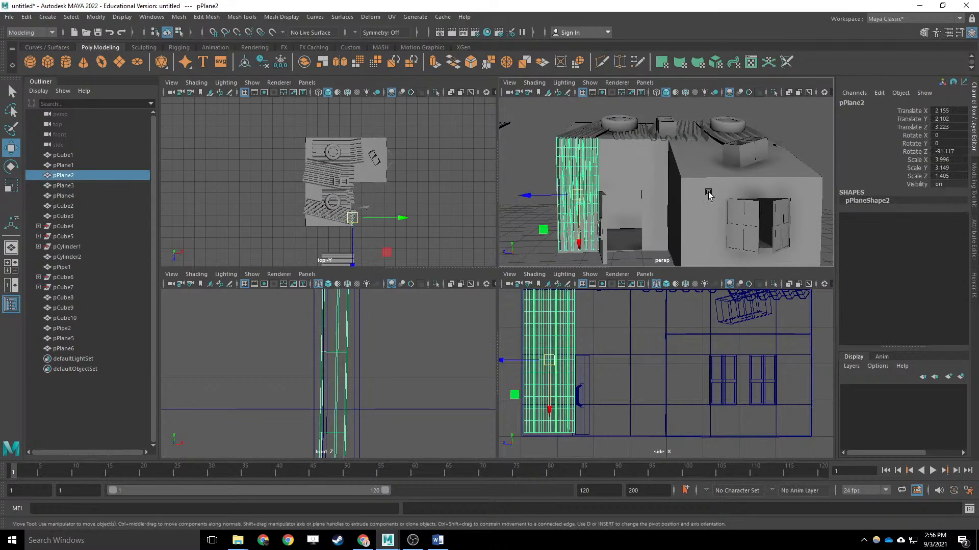
{"action": "key", "text": "ctrl+d"}
{"action": "left_click_drag", "start_coordinate": [530, 195], "coordinate": [664, 206]}
Duplicate the original wall panel for the adjoining wall, rotating it about 85.4 degrees in X, scaling Z to about 2.236 and moving it to X 1.033, Z 4.112.
{"action": "left_click", "coordinate": [598, 211]}
{"action": "left_click_drag", "start_coordinate": [598, 210], "coordinate": [632, 189], "text": "alt"}
{"action": "key", "text": "ctrl+d"}
{"action": "key", "text": "e"}
{"action": "key", "text": "w"}
{"action": "key", "text": "e"}
{"action": "key", "text": "r"}
{"action": "left_click_drag", "start_coordinate": [582, 162], "coordinate": [564, 155]}
{"action": "key", "text": "w"}
{"action": "left_click_drag", "start_coordinate": [551, 203], "coordinate": [680, 204], "text": "alt"}
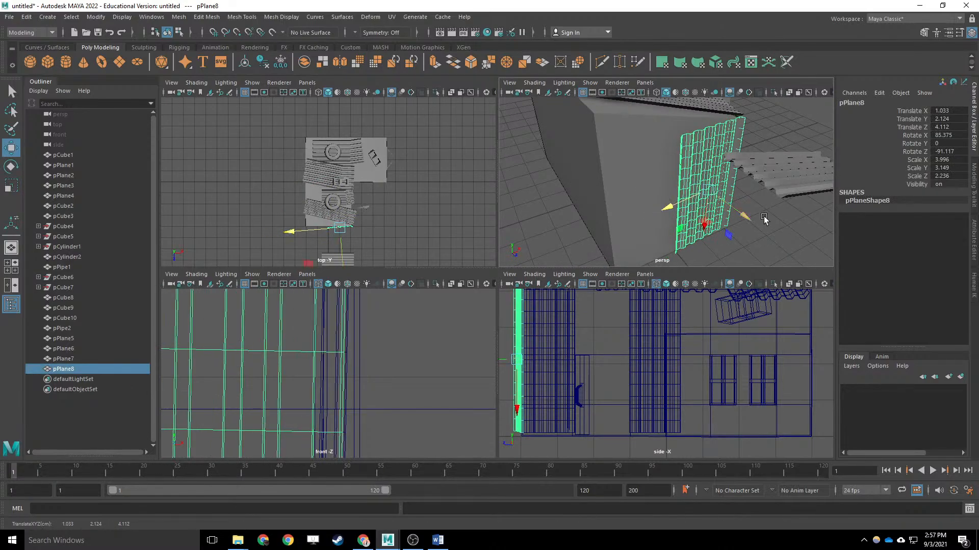
{"action": "left_click", "coordinate": [766, 224]}
Examine the placement of the roof sheets, cinder blocks and corrugated wall panels from several angles.
{"action": "left_click_drag", "start_coordinate": [786, 227], "coordinate": [716, 239], "text": "alt"}
{"action": "left_click", "coordinate": [666, 140]}
{"action": "middle_click_drag", "start_coordinate": [747, 185], "coordinate": [694, 255], "text": "alt"}
{"action": "left_click", "coordinate": [639, 169]}
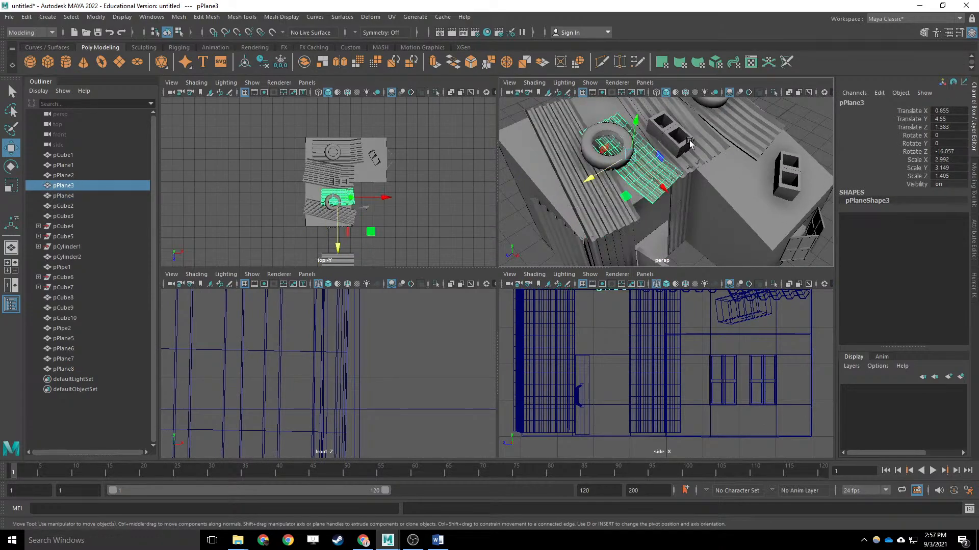
{"action": "left_click", "coordinate": [687, 140]}
{"action": "middle_click_drag", "start_coordinate": [775, 187], "coordinate": [707, 190], "text": "alt"}
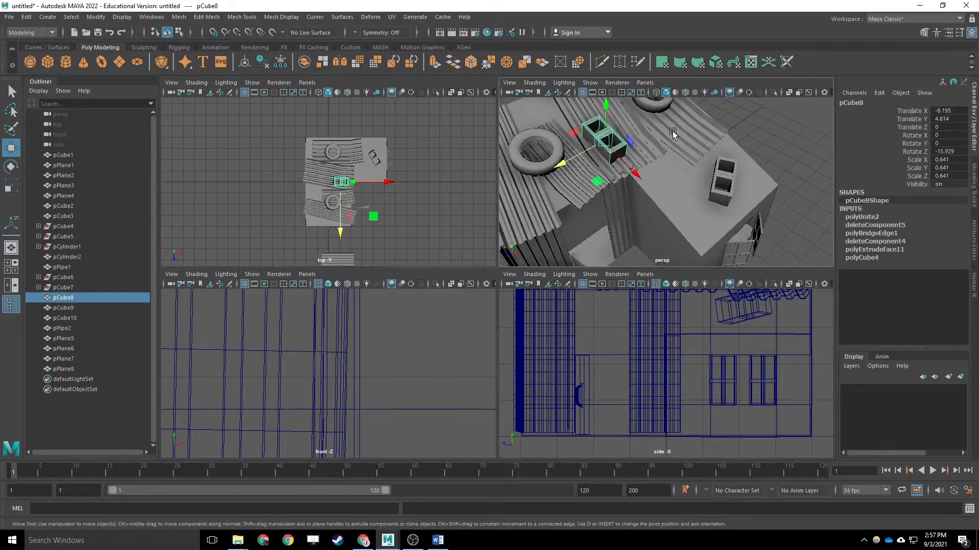
{"action": "left_click", "coordinate": [672, 130]}
{"action": "left_click", "coordinate": [650, 157]}
{"action": "left_click", "coordinate": [732, 197]}
{"action": "left_click_drag", "start_coordinate": [733, 196], "coordinate": [755, 176], "text": "alt"}
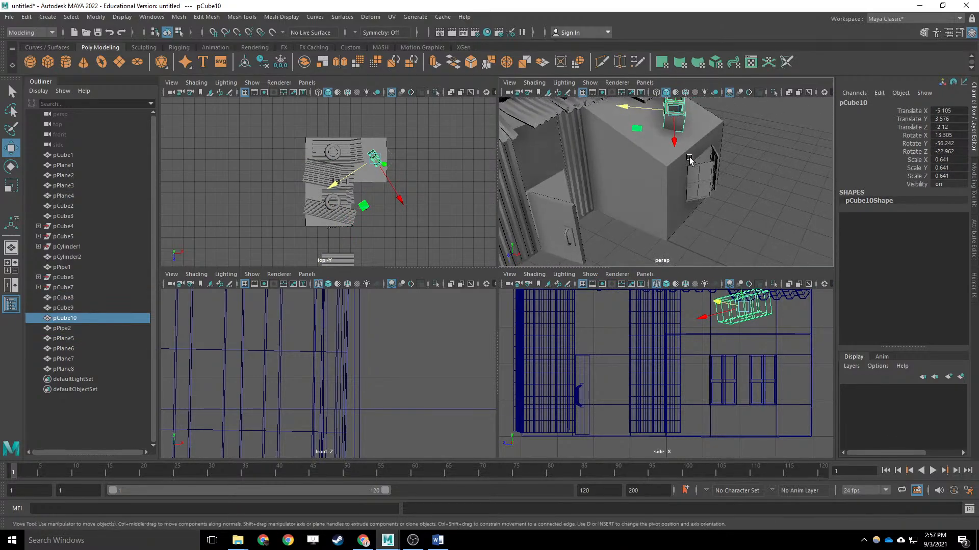
{"action": "left_click", "coordinate": [591, 154]}
{"action": "left_click", "coordinate": [582, 136]}
{"action": "left_click_drag", "start_coordinate": [582, 136], "coordinate": [632, 151], "text": "alt"}
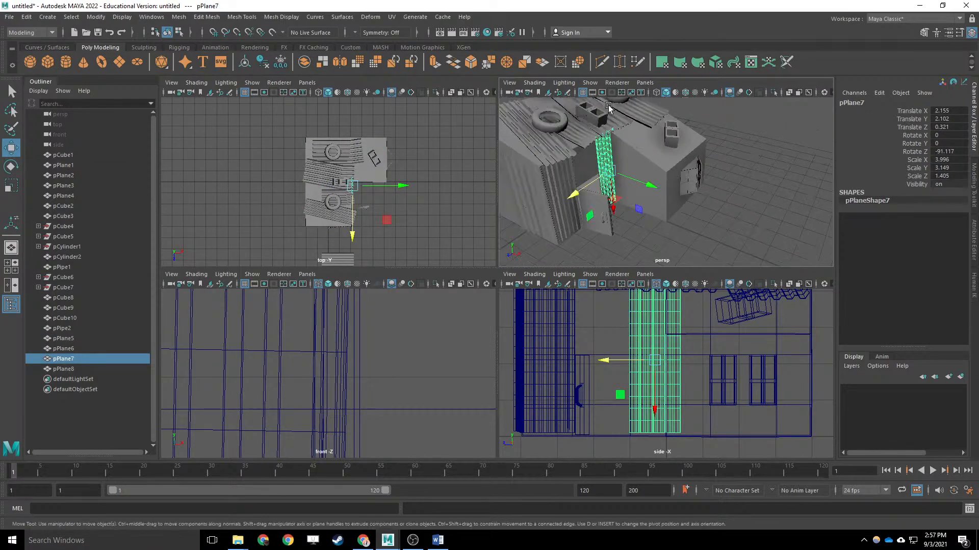
{"action": "left_click_drag", "start_coordinate": [608, 107], "coordinate": [676, 143], "text": "alt"}
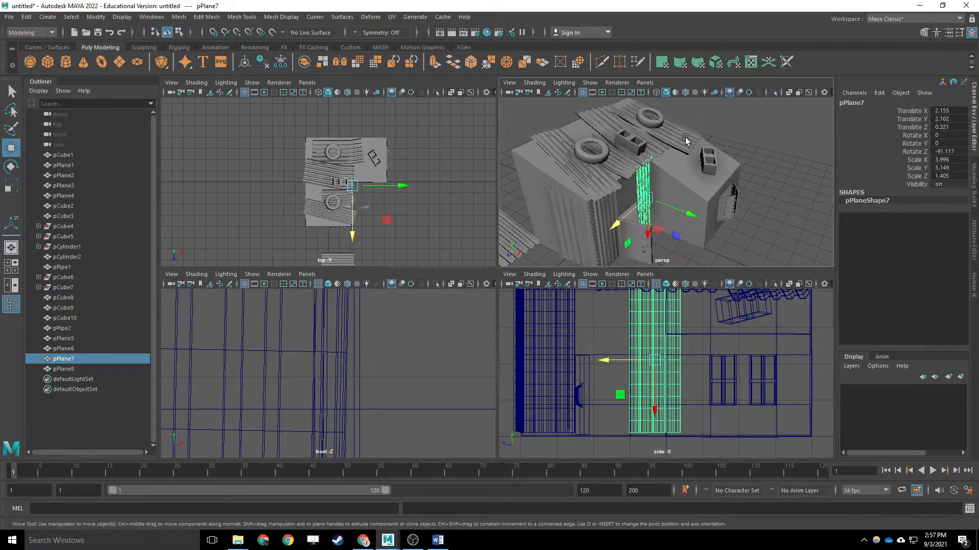
{"action": "left_click", "coordinate": [741, 129]}
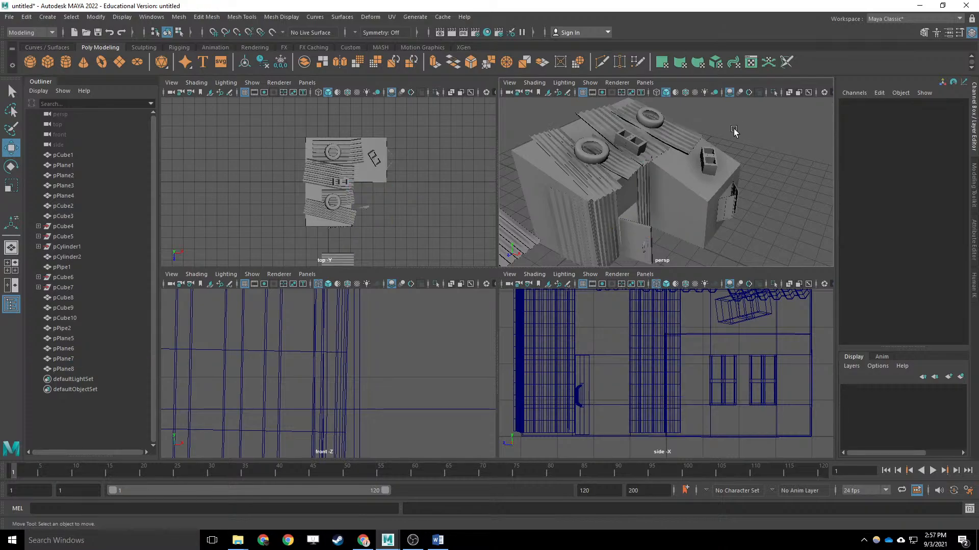
Rotate the middle corrugated roof sheet to about 6.679 degrees in Y.
{"action": "left_click_drag", "start_coordinate": [756, 132], "coordinate": [677, 134], "text": "alt"}
{"action": "left_click", "coordinate": [668, 132]}
{"action": "left_click", "coordinate": [700, 147]}
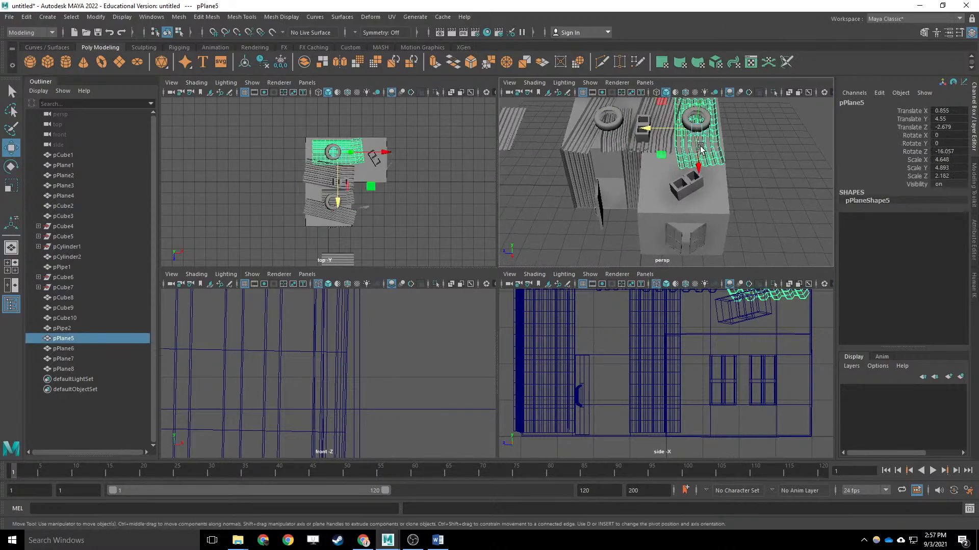
{"action": "middle_click_drag", "start_coordinate": [721, 151], "coordinate": [726, 189], "text": "alt"}
{"action": "left_click", "coordinate": [653, 175]}
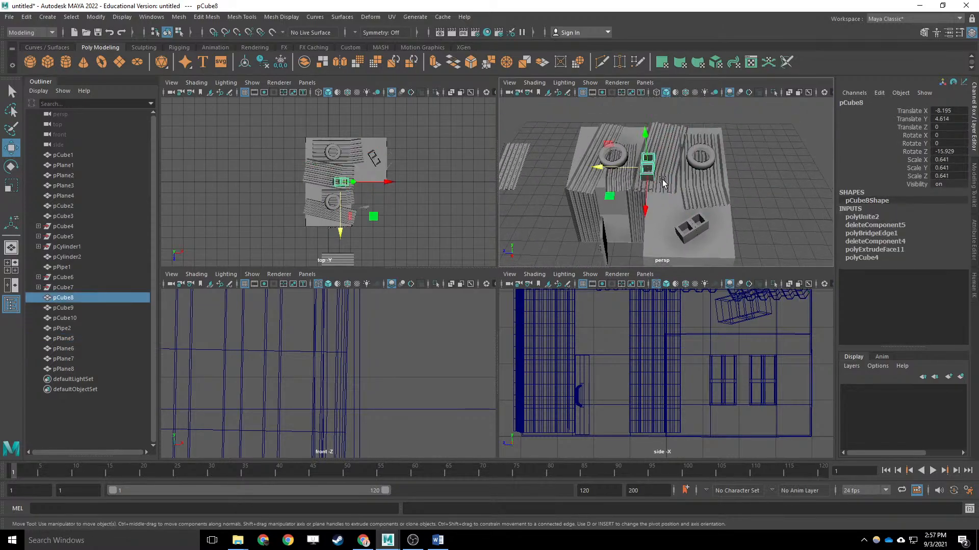
{"action": "left_click", "coordinate": [661, 191]}
{"action": "key", "text": "e"}
{"action": "left_click_drag", "start_coordinate": [660, 193], "coordinate": [680, 194]}
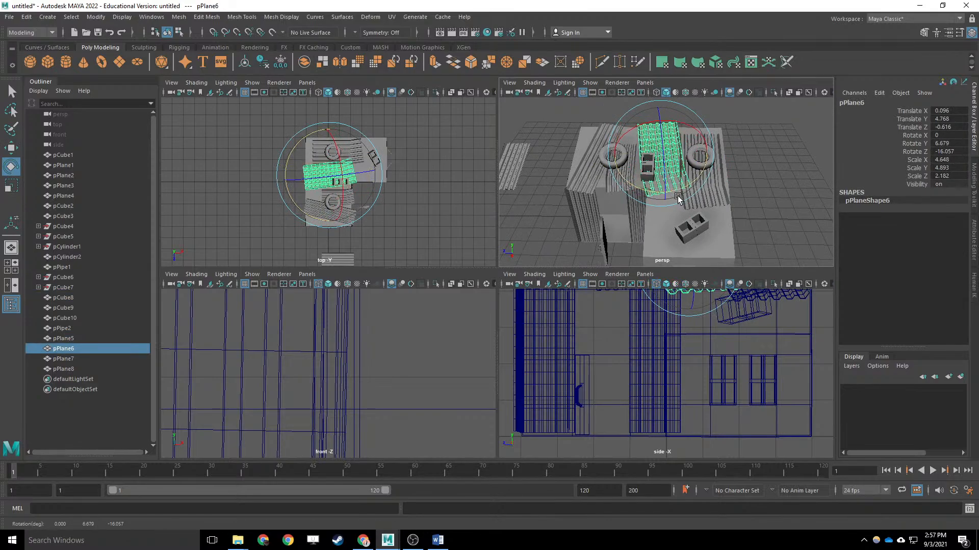
Move the cinder block in the middle of the roof along Z to about 0.308.
{"action": "key", "text": "w"}
{"action": "left_click_drag", "start_coordinate": [661, 140], "coordinate": [639, 140]}
{"action": "left_click", "coordinate": [645, 173]}
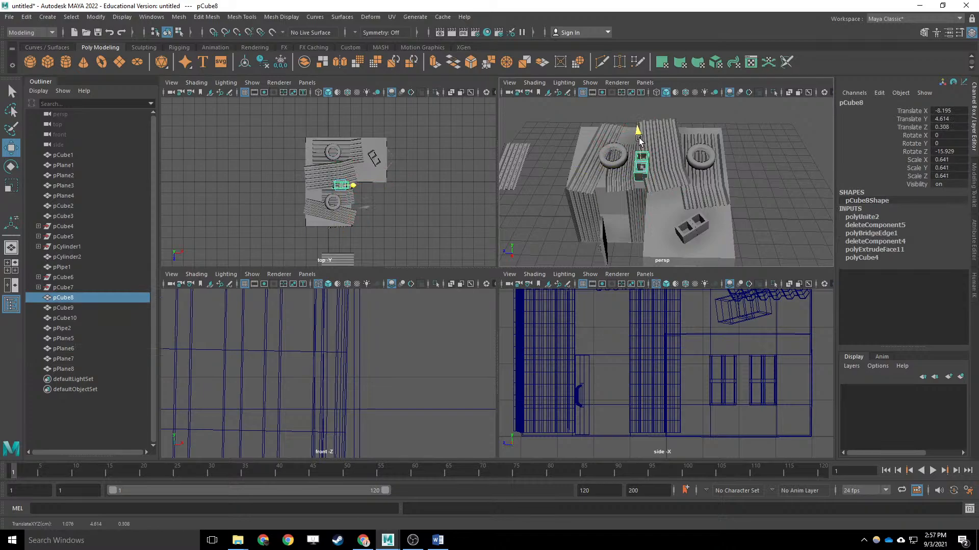
{"action": "left_click", "coordinate": [751, 147]}
{"action": "left_click_drag", "start_coordinate": [748, 151], "coordinate": [772, 140], "text": "alt"}
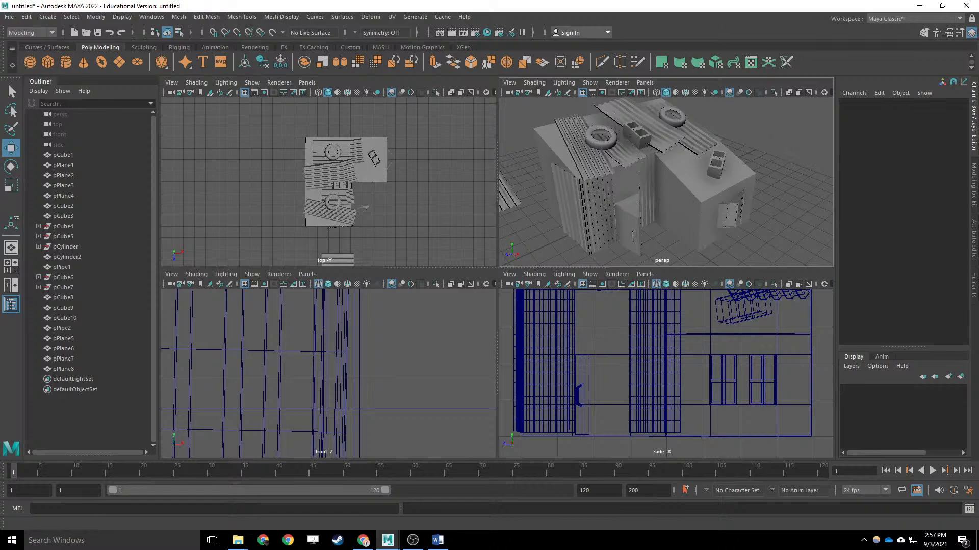
Switch to the Sketchfab page in Chrome, open the Shanty author's profile, browse the other models there and return to Maya.
{"action": "mouse_move", "coordinate": [614, 222]}
{"action": "left_mouse_down", "text": "alt"}
{"action": "mouse_move", "coordinate": [619, 203]}
{"action": "mouse_move", "coordinate": [564, 205]}
{"action": "mouse_move", "coordinate": [540, 245]}
{"action": "left_mouse_up", "text": "alt"}
{"action": "left_click", "coordinate": [363, 541]}
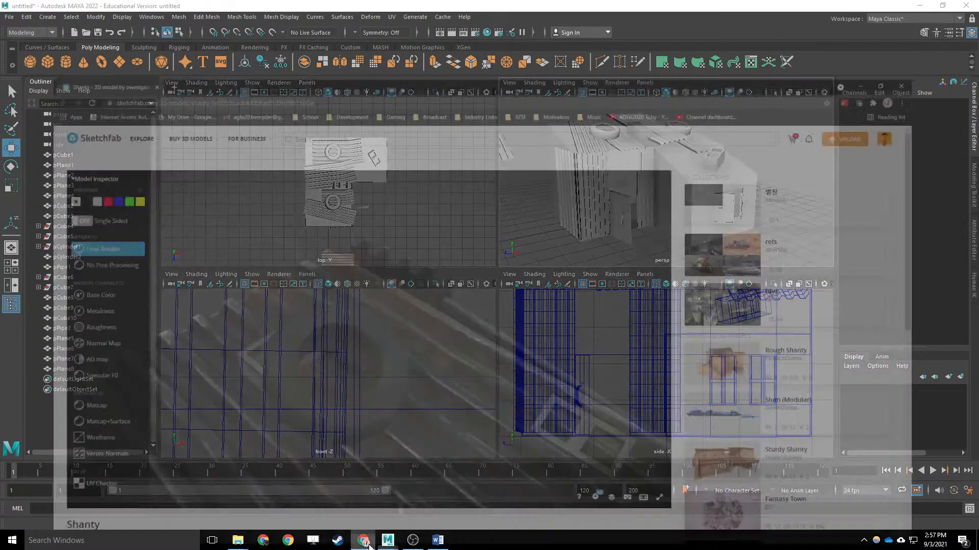
{"action": "left_click_drag", "start_coordinate": [373, 317], "coordinate": [377, 414]}
{"action": "scroll", "coordinate": [395, 515], "scroll_direction": "down", "scroll_amount": 3}
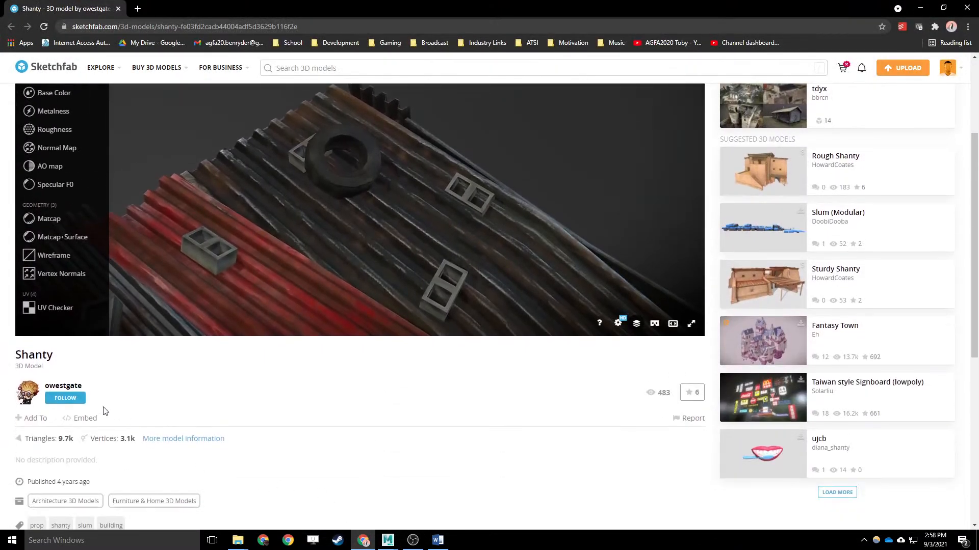
{"action": "left_click", "coordinate": [68, 388]}
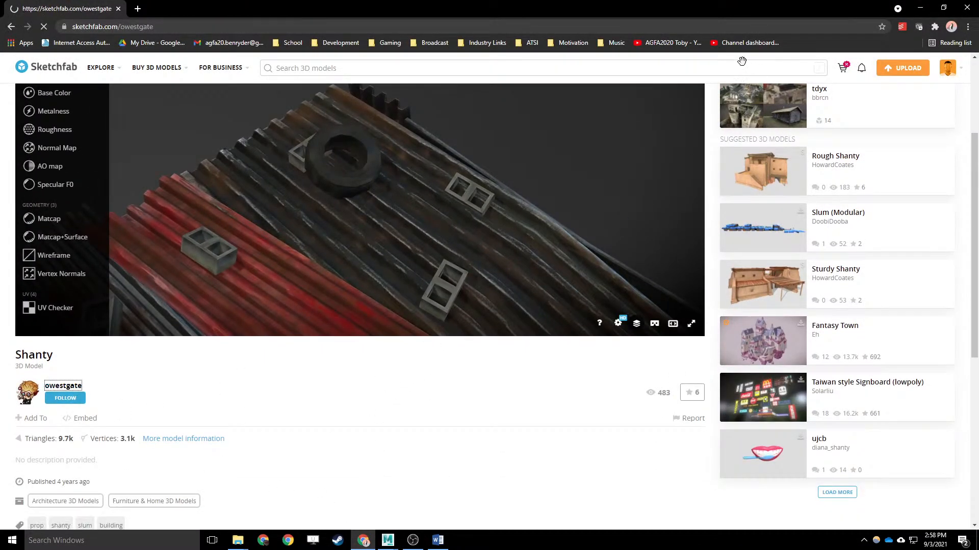
{"action": "scroll", "coordinate": [637, 294], "scroll_direction": "down", "scroll_amount": 15}
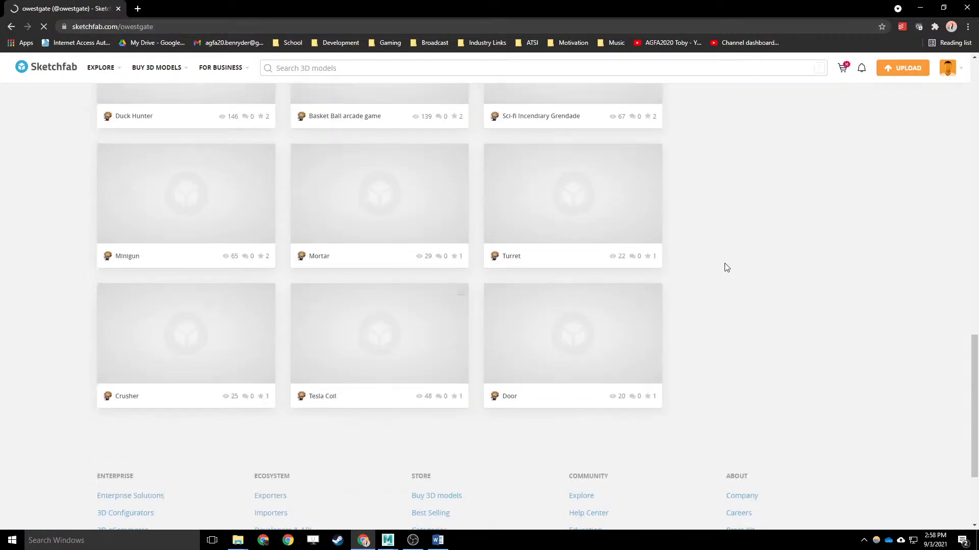
{"action": "scroll", "coordinate": [734, 270], "scroll_direction": "down", "scroll_amount": 5}
{"action": "scroll", "coordinate": [734, 270], "scroll_direction": "down", "scroll_amount": 7}
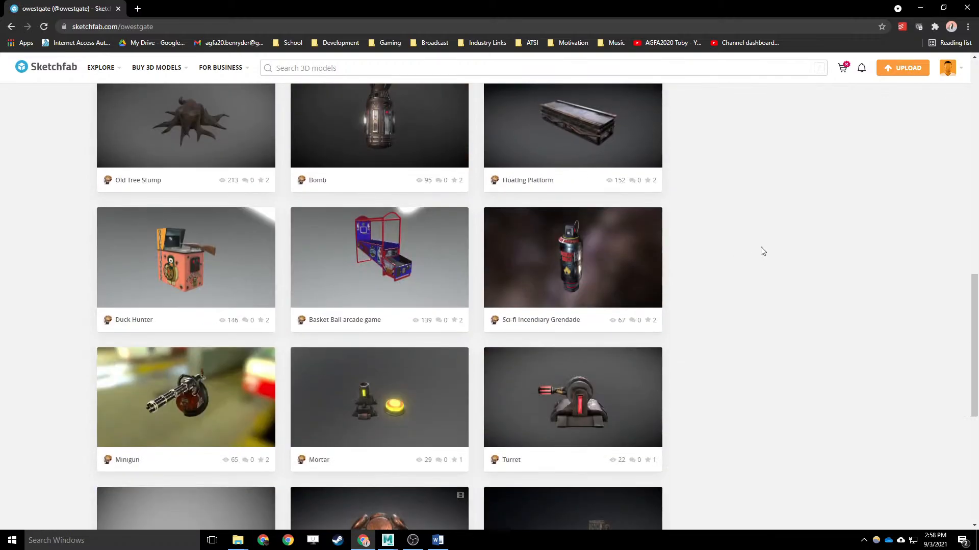
{"action": "left_click", "coordinate": [919, 9]}
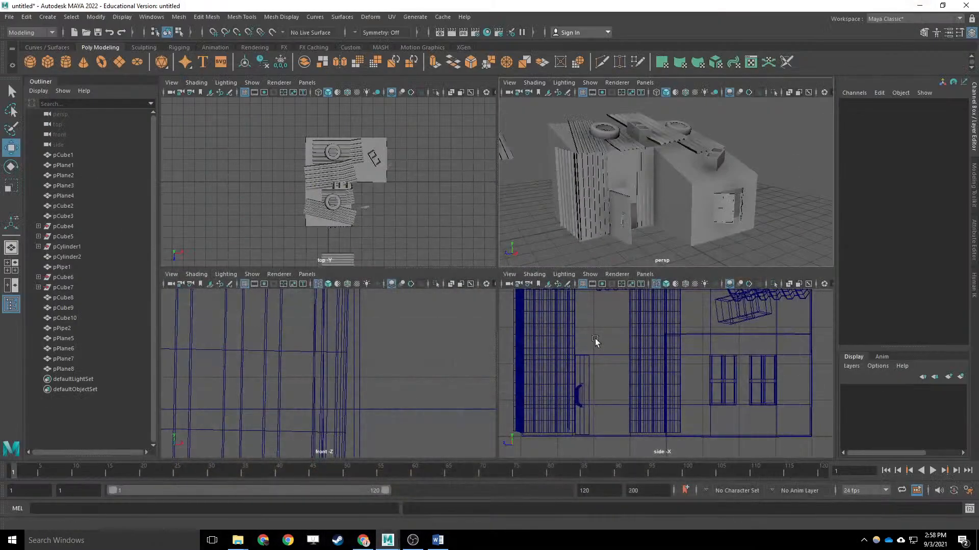
Switch back to Chrome, open the Duck Hunter model from the author's profile and view it from several angles.
{"action": "left_click", "coordinate": [704, 200]}
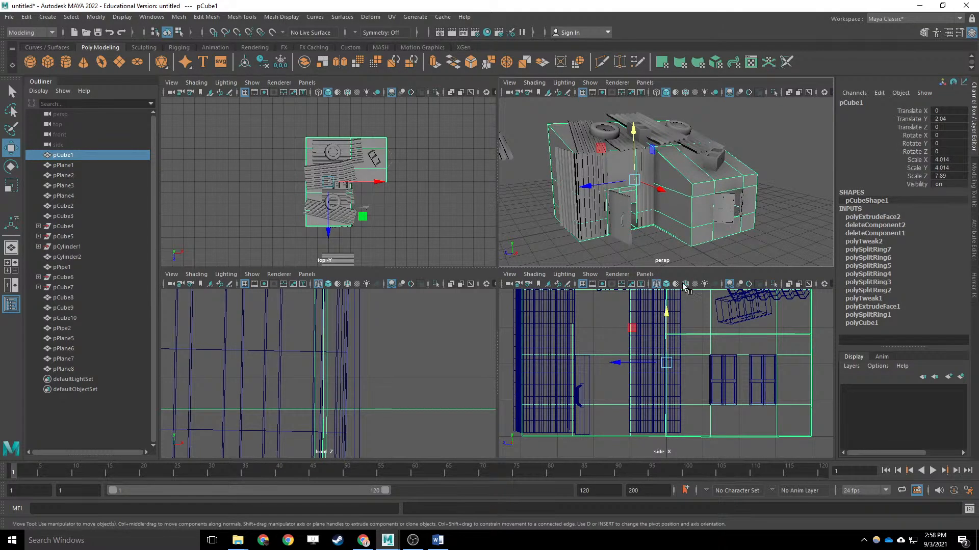
{"action": "left_click", "coordinate": [375, 541]}
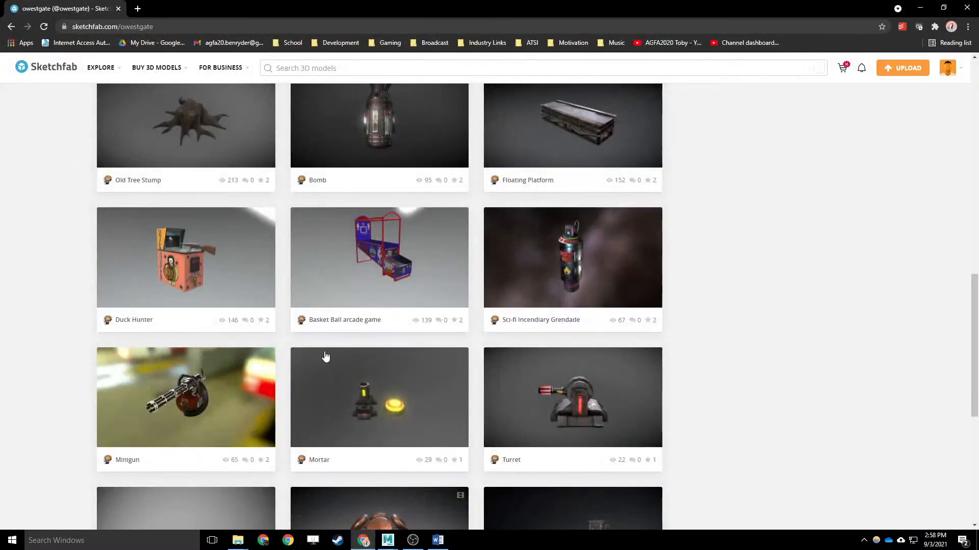
{"action": "left_click", "coordinate": [218, 284]}
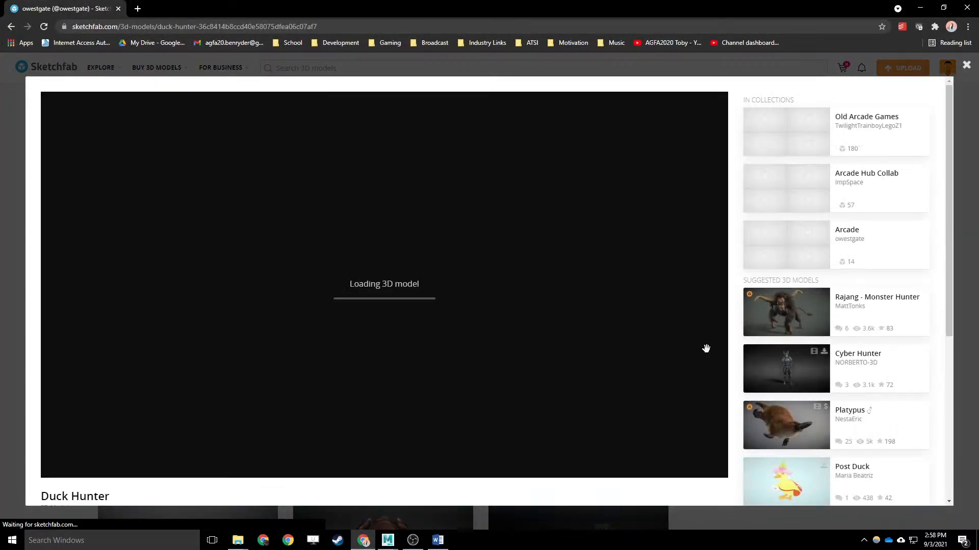
{"action": "scroll", "coordinate": [565, 495], "scroll_direction": "down", "scroll_amount": 1}
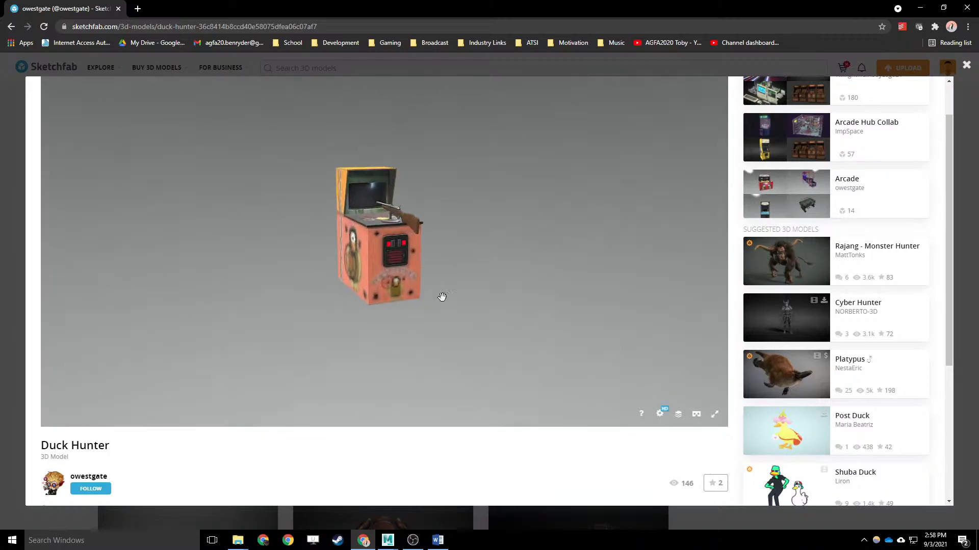
{"action": "left_click_drag", "start_coordinate": [441, 295], "coordinate": [467, 314]}
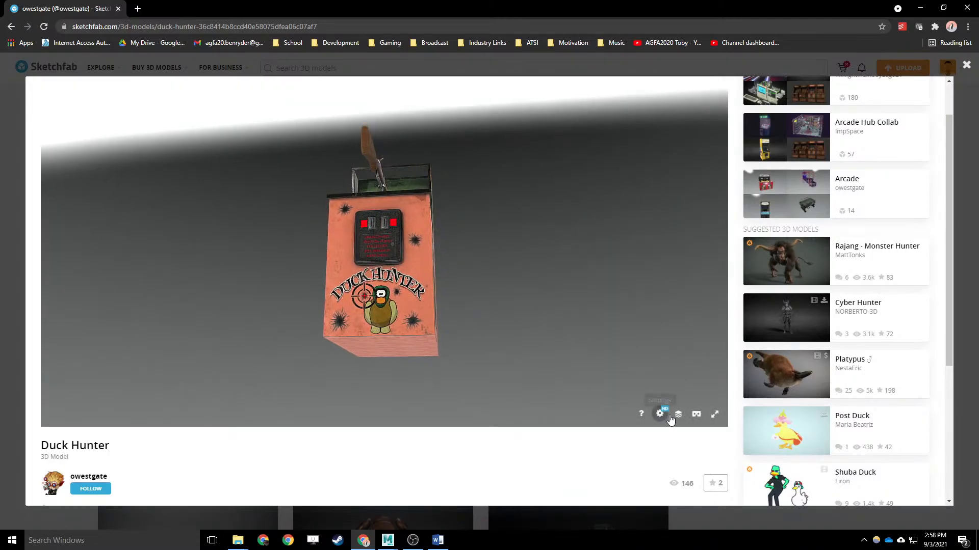
Display the Duck Hunter model as Wireframe in the model inspector, examine its geometry and close the model.
{"action": "left_click", "coordinate": [677, 415]}
{"action": "left_click", "coordinate": [87, 365]}
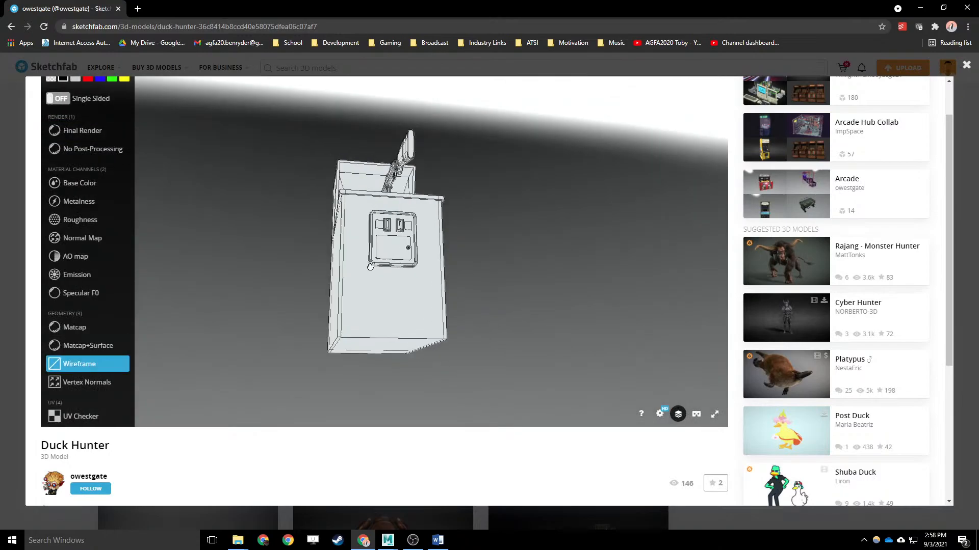
{"action": "mouse_move", "coordinate": [371, 267]}
{"action": "left_mouse_down"}
{"action": "mouse_move", "coordinate": [338, 327]}
{"action": "mouse_move", "coordinate": [437, 273]}
{"action": "mouse_move", "coordinate": [377, 253]}
{"action": "left_mouse_up"}
{"action": "mouse_move", "coordinate": [373, 289]}
{"action": "left_mouse_down"}
{"action": "mouse_move", "coordinate": [637, 224]}
{"action": "mouse_move", "coordinate": [732, 70]}
{"action": "left_mouse_up"}
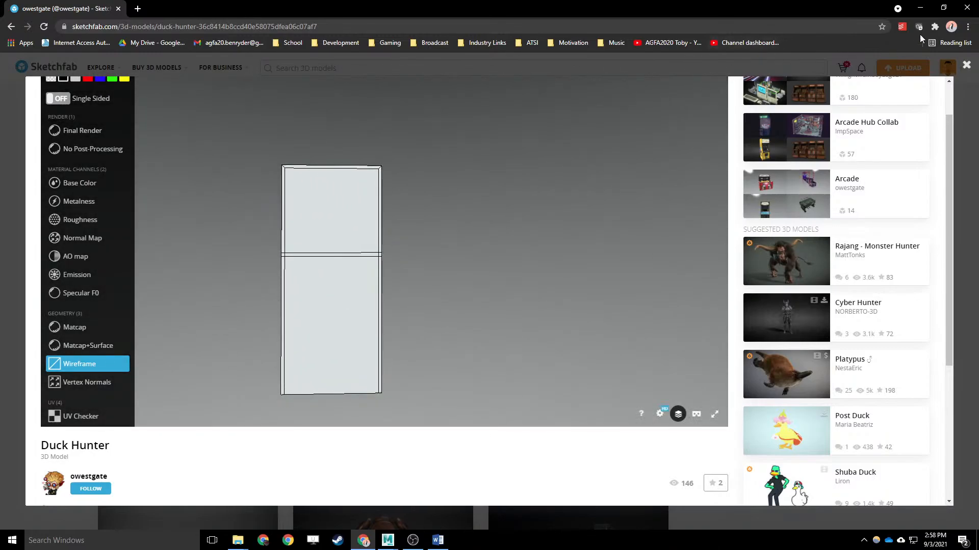
{"action": "left_click", "coordinate": [966, 68]}
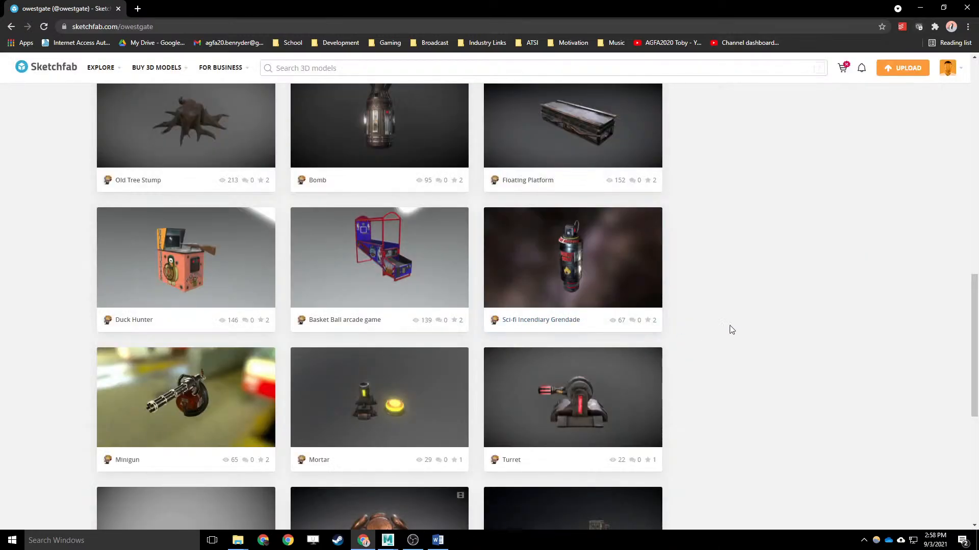
Look through the remaining models on the author's profile, then return to Maya and view the shanty.
{"action": "scroll", "coordinate": [635, 321], "scroll_direction": "down", "scroll_amount": 5}
{"action": "scroll", "coordinate": [638, 317], "scroll_direction": "up", "scroll_amount": 8}
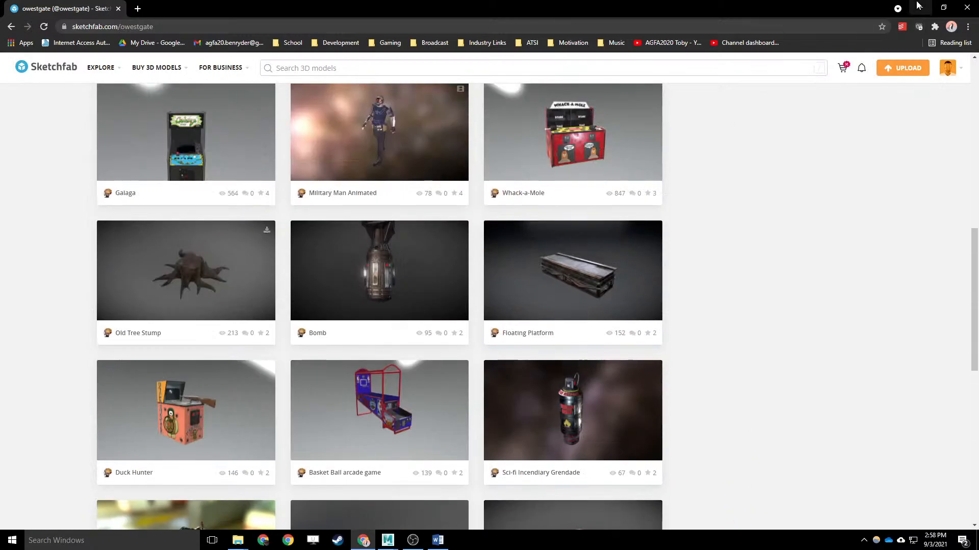
{"action": "left_click", "coordinate": [917, 6]}
{"action": "left_click", "coordinate": [775, 218]}
{"action": "mouse_move", "coordinate": [728, 234]}
{"action": "left_mouse_down", "text": "alt"}
{"action": "mouse_move", "coordinate": [785, 224]}
{"action": "mouse_move", "coordinate": [731, 229]}
{"action": "mouse_move", "coordinate": [765, 227]}
{"action": "mouse_move", "coordinate": [726, 240]}
{"action": "mouse_move", "coordinate": [734, 250]}
{"action": "left_mouse_up", "text": "alt"}
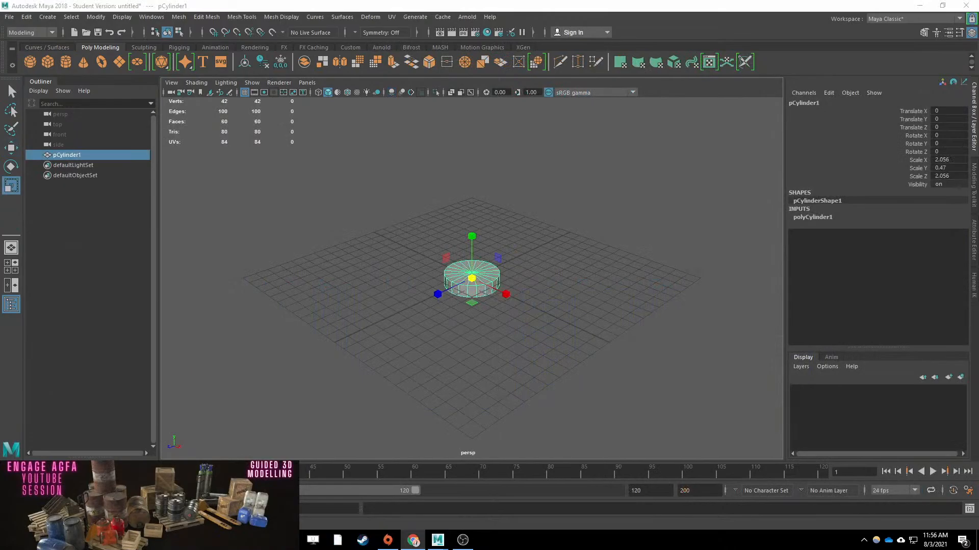
Set the cylinder's axis subdivisions to 18 and flatten it along Y into a thin disc.
{"action": "double_click", "coordinate": [952, 241]}
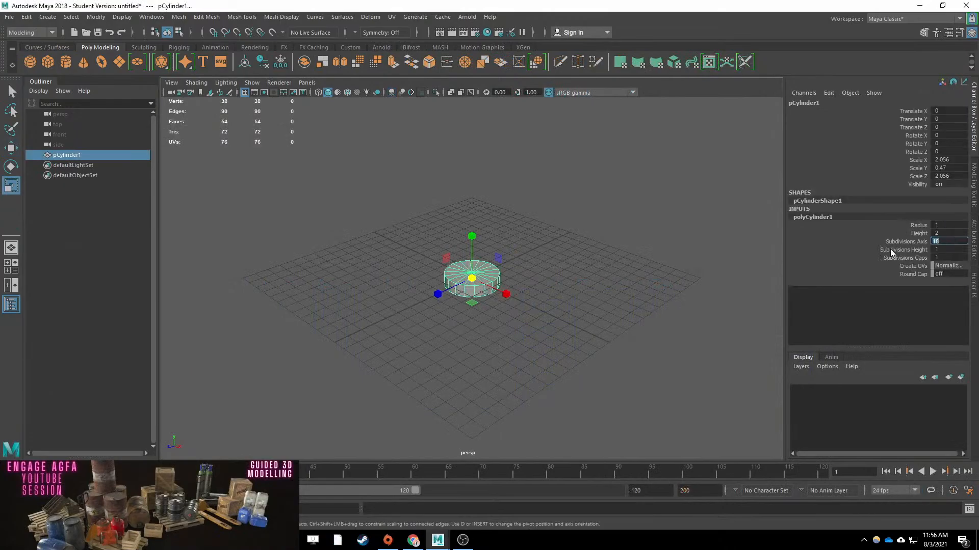
{"action": "left_click_drag", "start_coordinate": [472, 236], "coordinate": [472, 257]}
{"action": "key", "text": "q"}
Switch the cylinder to face selection and select the faces around its cap.
{"action": "right_click_drag", "start_coordinate": [496, 260], "coordinate": [491, 296]}
{"action": "left_click_drag", "start_coordinate": [459, 266], "coordinate": [485, 327]}
{"action": "scroll", "coordinate": [483, 279], "scroll_direction": "up", "scroll_amount": 5}
{"action": "left_click", "coordinate": [151, 17]}
{"action": "mouse_move", "coordinate": [199, 113]}
{"action": "left_click", "coordinate": [301, 191]}
{"action": "left_click", "coordinate": [768, 217]}
{"action": "left_click", "coordinate": [151, 17]}
{"action": "left_click", "coordinate": [328, 159]}
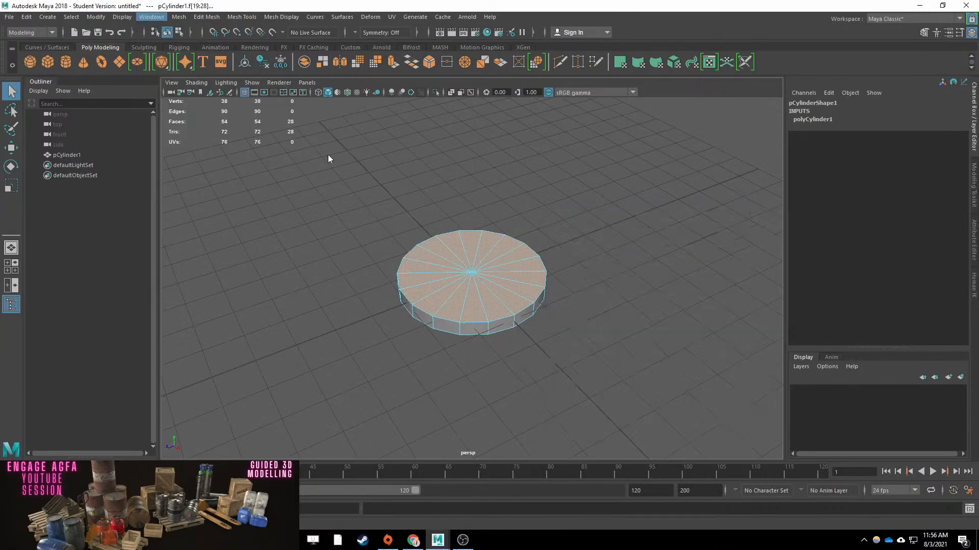
Reselect only the 18 top cap faces of the disc and extrude them, scaling inward to leave an outer rim.
{"action": "left_click", "coordinate": [226, 271]}
{"action": "left_click", "coordinate": [336, 343]}
{"action": "mouse_move", "coordinate": [458, 263]}
{"action": "left_mouse_down"}
{"action": "mouse_move", "coordinate": [472, 283]}
{"action": "mouse_move", "coordinate": [450, 273]}
{"action": "left_mouse_up"}
{"action": "key", "text": "ctrl+e"}
{"action": "key", "text": "ctrl+r"}
{"action": "key", "text": "Escape"}
{"action": "key", "text": "r"}
{"action": "key", "text": "w"}
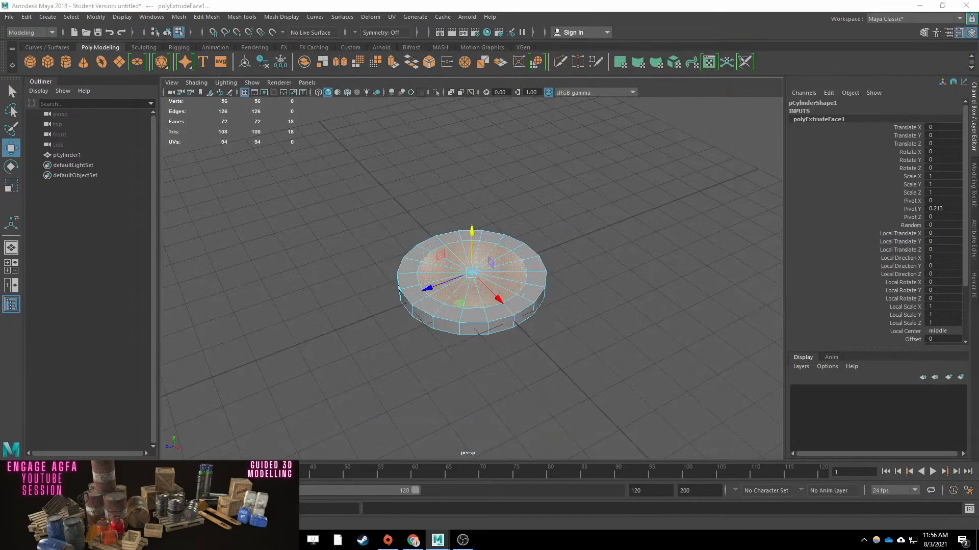
Extrude the disc's top cap faces repeatedly, raising and narrowing them into a stepped, domed base.
{"action": "key", "text": "r"}
{"action": "key", "text": "ctrl+e"}
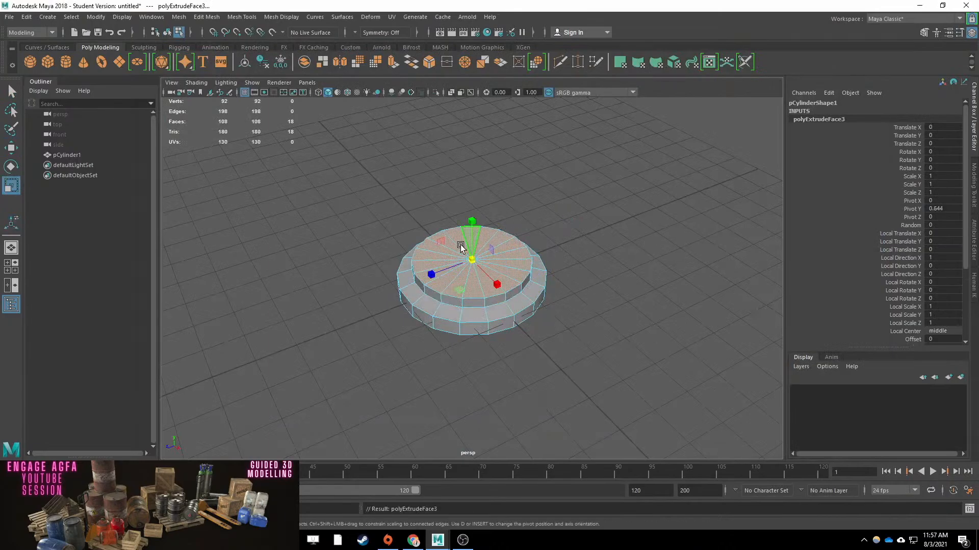
{"action": "key", "text": "r"}
{"action": "key", "text": "ctrl+e"}
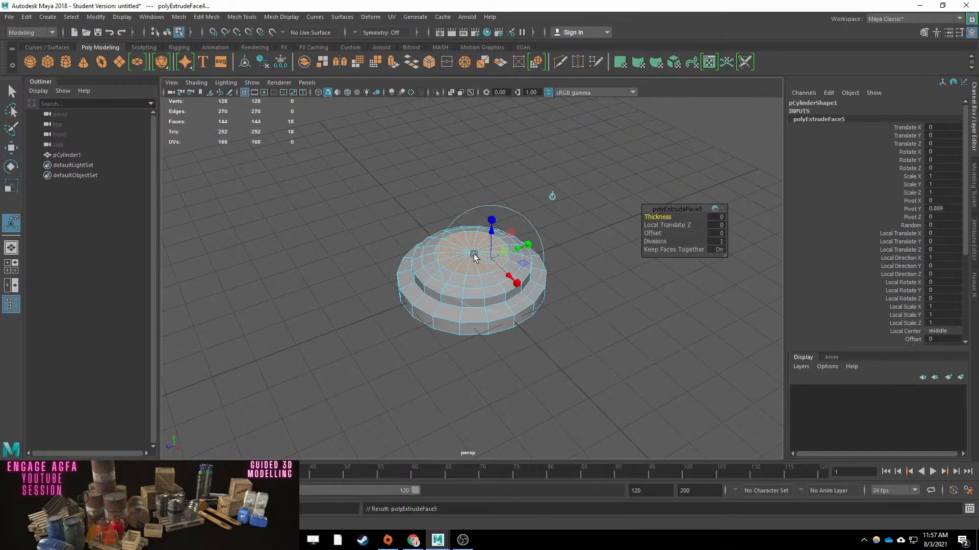
{"action": "key", "text": "w"}
{"action": "key", "text": "w"}
{"action": "key", "text": "ctrl+e"}
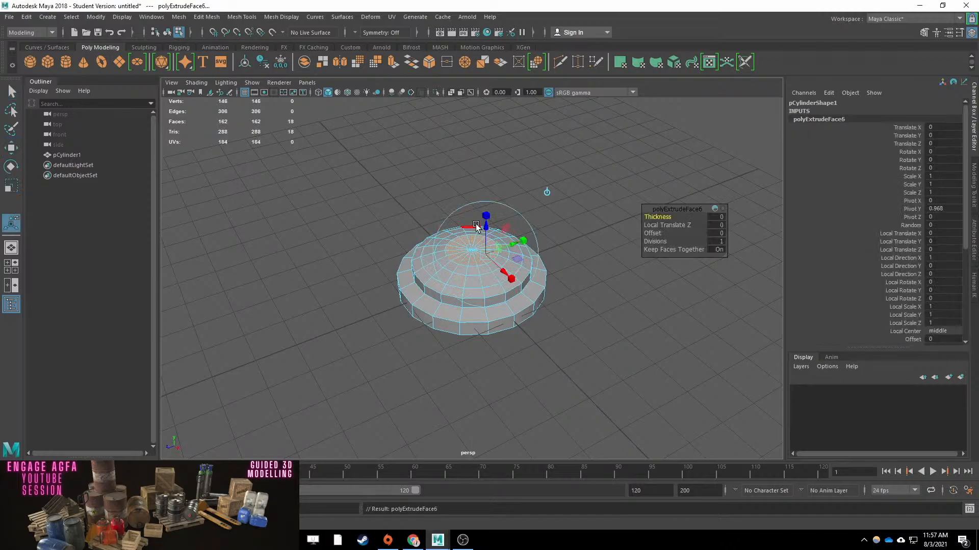
{"action": "key", "text": "ctrl+e"}
{"action": "key", "text": "r"}
{"action": "left_click_drag", "start_coordinate": [472, 249], "coordinate": [452, 247]}
Extrude the dome's top faces upward into a pinched neck and a straight cylindrical column.
{"action": "key", "text": "w"}
{"action": "key", "text": "ctrl+e"}
{"action": "key", "text": "r"}
{"action": "key", "text": "w"}
{"action": "left_click_drag", "start_coordinate": [469, 198], "coordinate": [471, 164]}
{"action": "key", "text": "ctrl+e"}
{"action": "key", "text": "w"}
{"action": "key", "text": "ctrl+e"}
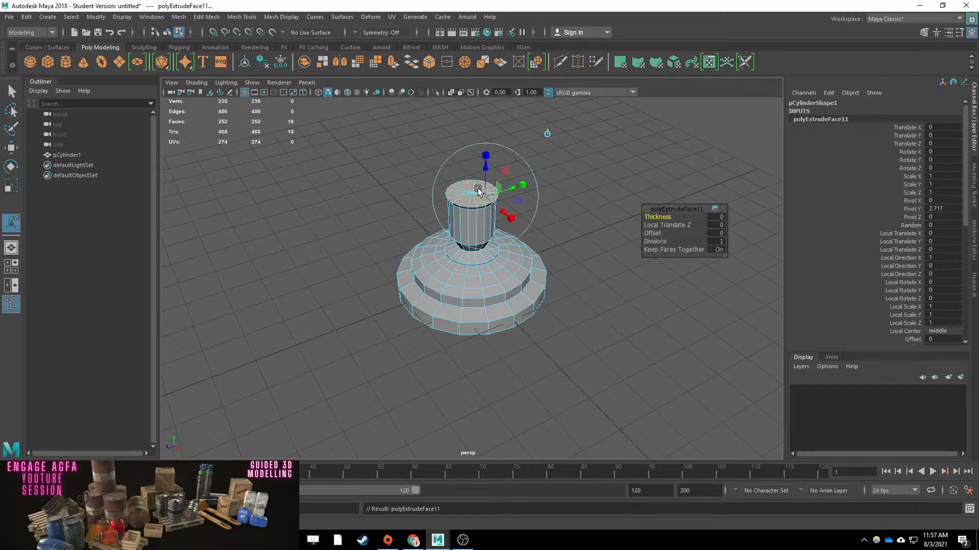
Extrude and scale the column's top faces outward into a flared collar with a thin lip, viewed from the front.
{"action": "key", "text": "r"}
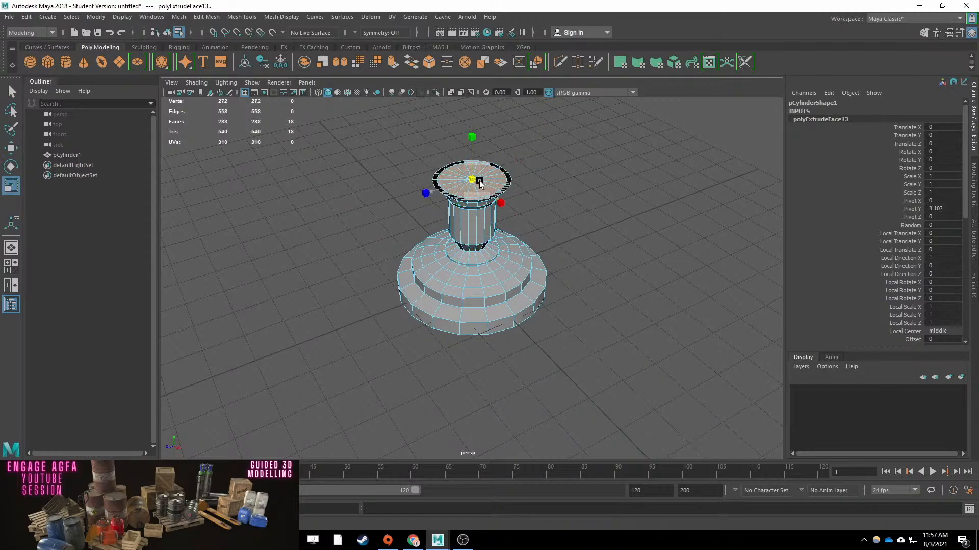
{"action": "key", "text": "ctrl+e"}
{"action": "key", "text": "w"}
{"action": "left_click_drag", "start_coordinate": [472, 160], "coordinate": [473, 156]}
{"action": "key", "text": "space"}
{"action": "key", "text": "space"}
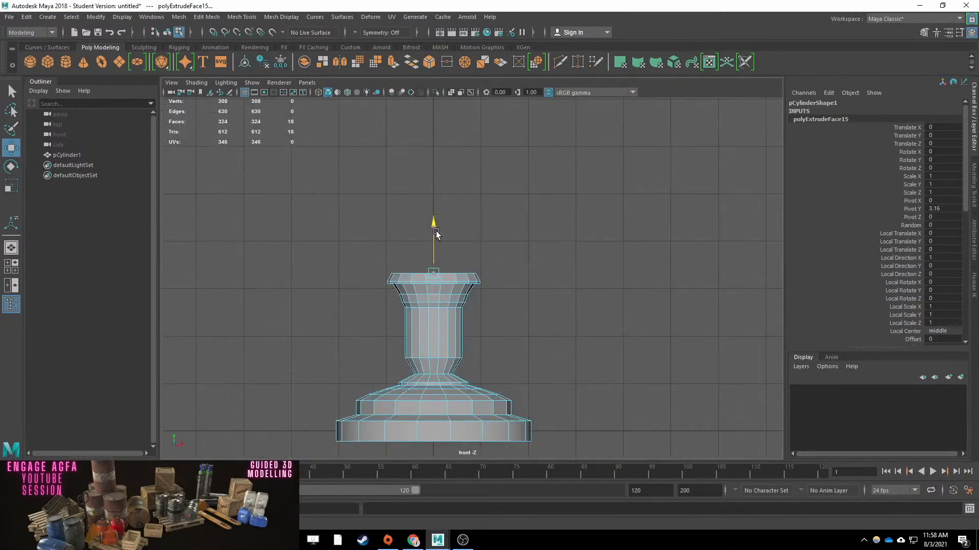
Extrude the collar's top faces upward in shrinking stages to form a rounded bulb.
{"action": "key", "text": "ctrl+e"}
{"action": "key", "text": "w"}
{"action": "left_click_drag", "start_coordinate": [433, 278], "coordinate": [423, 260]}
{"action": "key", "text": "ctrl+e"}
{"action": "key", "text": "w"}
{"action": "key", "text": "r"}
{"action": "key", "text": "ctrl+e"}
{"action": "key", "text": "w"}
{"action": "left_click_drag", "start_coordinate": [434, 243], "coordinate": [423, 255]}
{"action": "key", "text": "r"}
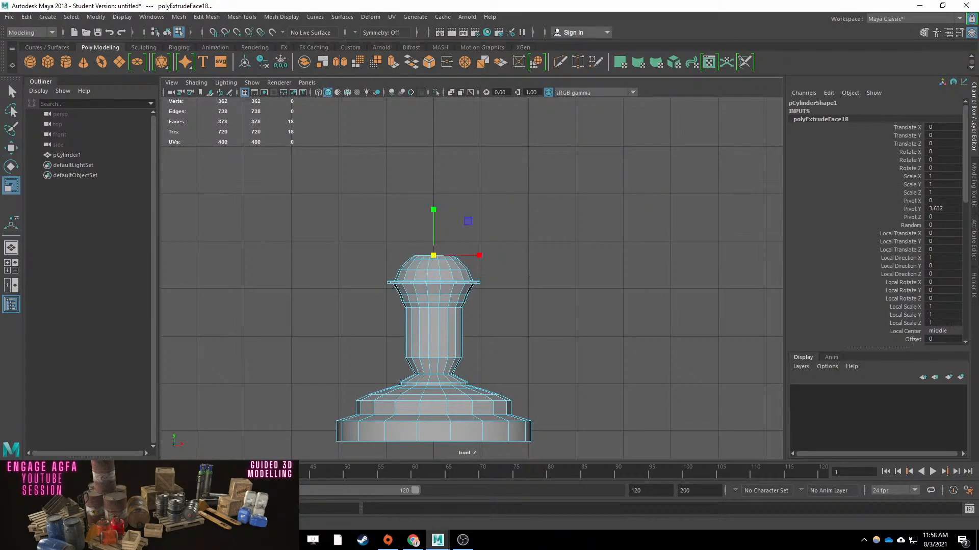
Extrude a narrow straight shaft from the top of the bulb and finish it with a tapered tip.
{"action": "left_click", "coordinate": [432, 263]}
{"action": "key", "text": "w"}
{"action": "left_click_drag", "start_coordinate": [435, 216], "coordinate": [435, 164]}
{"action": "key", "text": "ctrl+z"}
{"action": "key", "text": "ctrl+e"}
{"action": "key", "text": "w"}
{"action": "key", "text": "ctrl+e"}
{"action": "key", "text": "r"}
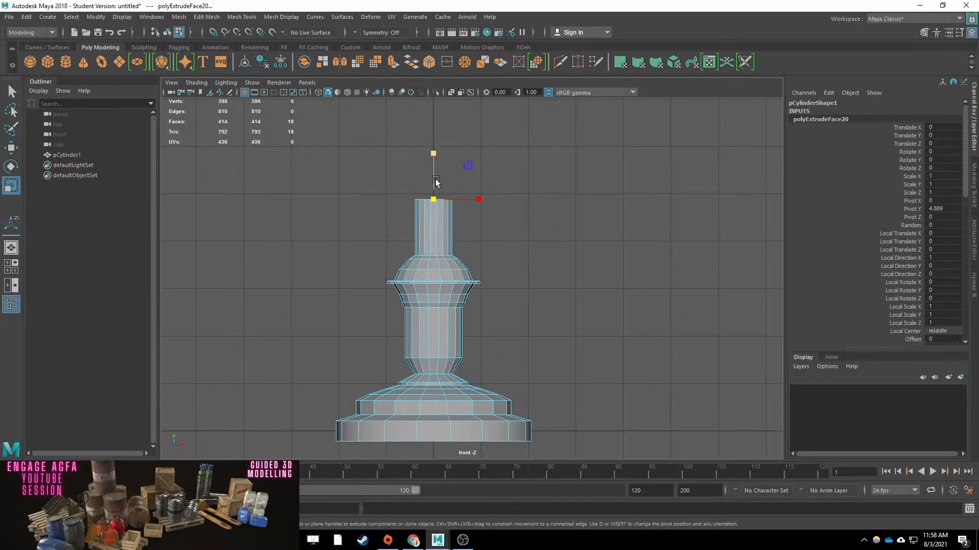
{"action": "key", "text": "q"}
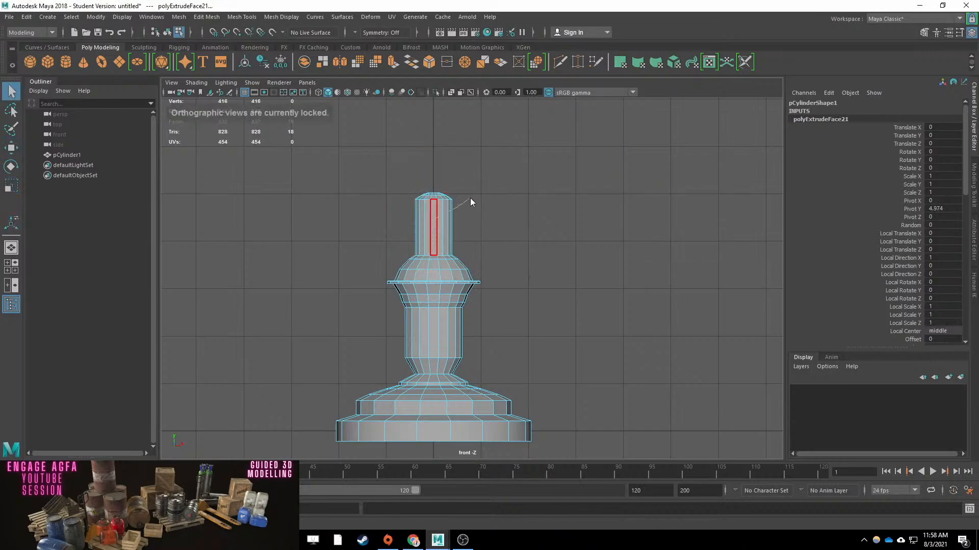
Return to object mode, create a second cylinder and raise it to about Y 9.449 above the pedestal.
{"action": "key", "text": "F8"}
{"action": "left_click", "coordinate": [65, 62]}
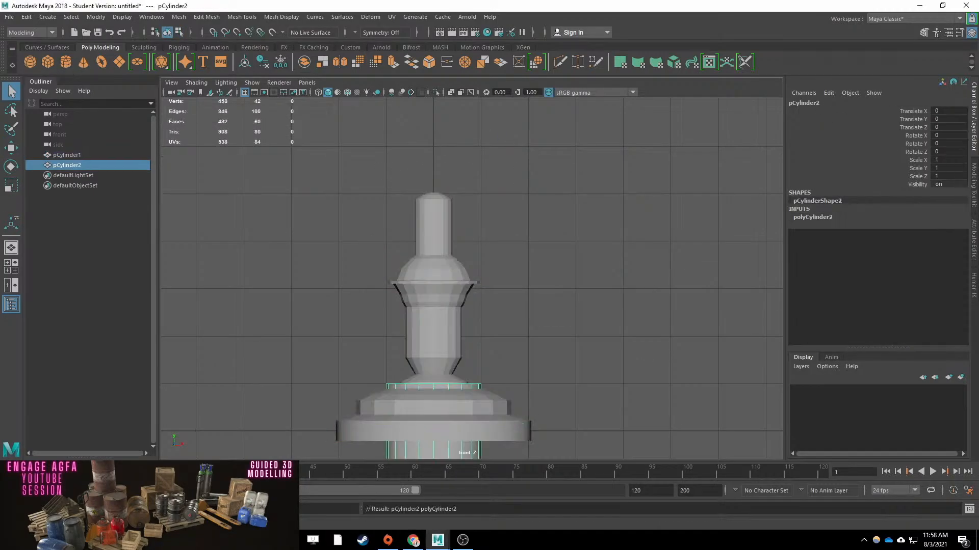
{"action": "scroll", "coordinate": [471, 278], "scroll_direction": "down", "scroll_amount": 5}
{"action": "left_click", "coordinate": [812, 217]}
{"action": "key", "text": "w"}
{"action": "left_click_drag", "start_coordinate": [448, 326], "coordinate": [448, 99]}
{"action": "middle_click_drag", "start_coordinate": [477, 199], "coordinate": [473, 272], "text": "alt"}
Rotate the new cylinder 90 degrees about X and scale it up uniformly to about 1.404.
{"action": "left_click", "coordinate": [945, 151]}
{"action": "type", "text": "9+"}
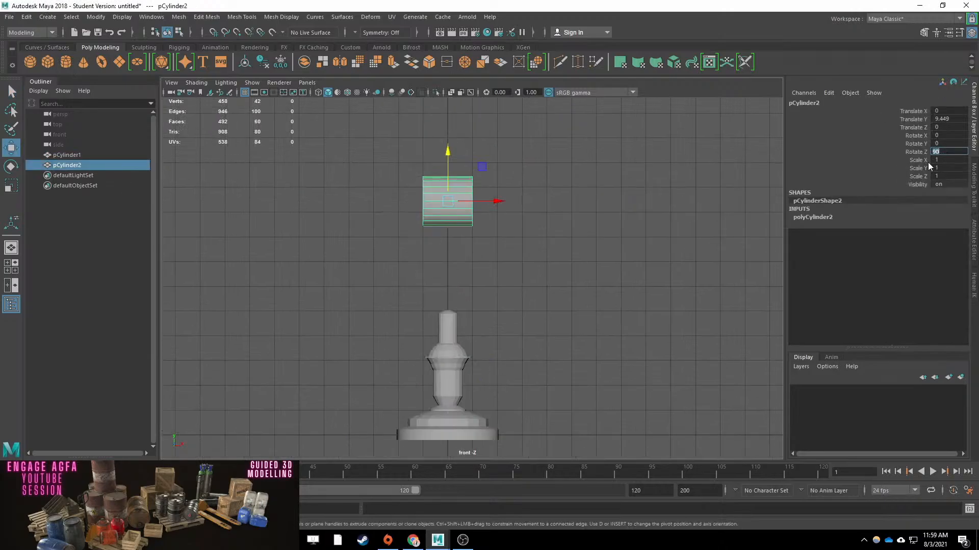
{"action": "type", "text": "90"}
{"action": "key", "text": "Return"}
{"action": "key", "text": "q"}
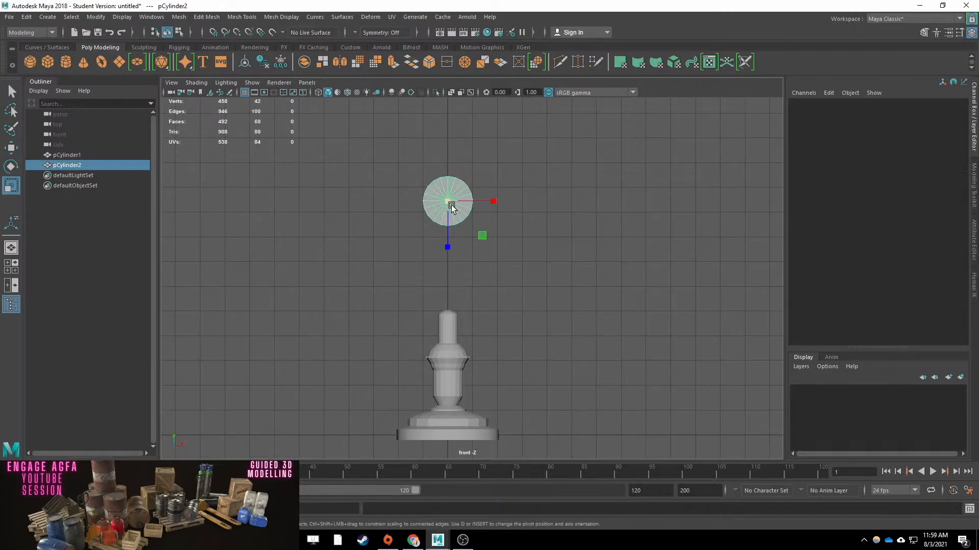
Delete the lower half of the cylinder's faces to leave a horizontal half-cylinder shell.
{"action": "left_click", "coordinate": [502, 212]}
{"action": "key", "text": "Delete"}
{"action": "right_click_drag", "start_coordinate": [436, 185], "coordinate": [479, 175]}
{"action": "key", "text": "space"}
{"action": "left_click_drag", "start_coordinate": [612, 202], "coordinate": [649, 212], "text": "alt"}
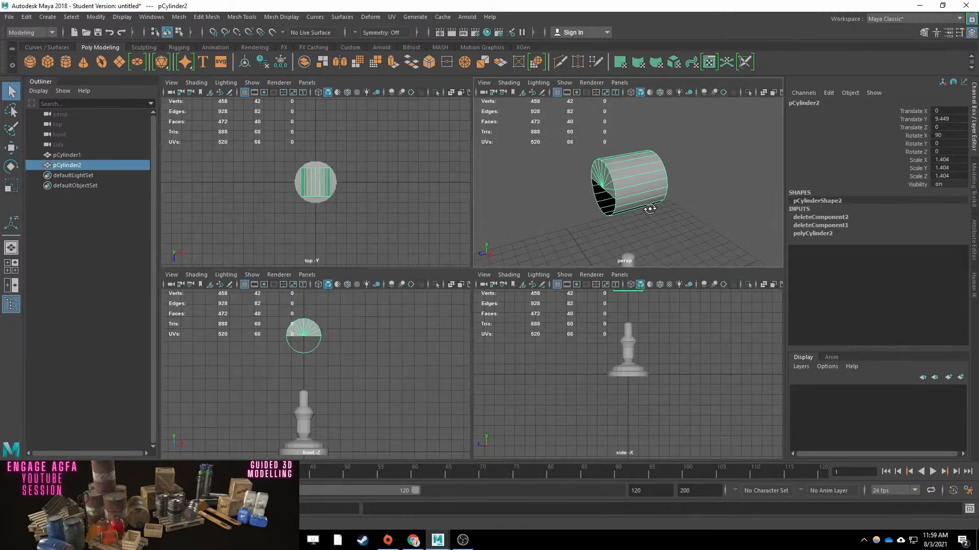
{"action": "right_click_drag", "start_coordinate": [627, 192], "coordinate": [627, 222]}
{"action": "left_click_drag", "start_coordinate": [685, 191], "coordinate": [476, 249]}
{"action": "key", "text": "Delete"}
{"action": "right_click_drag", "start_coordinate": [628, 192], "coordinate": [671, 180]}
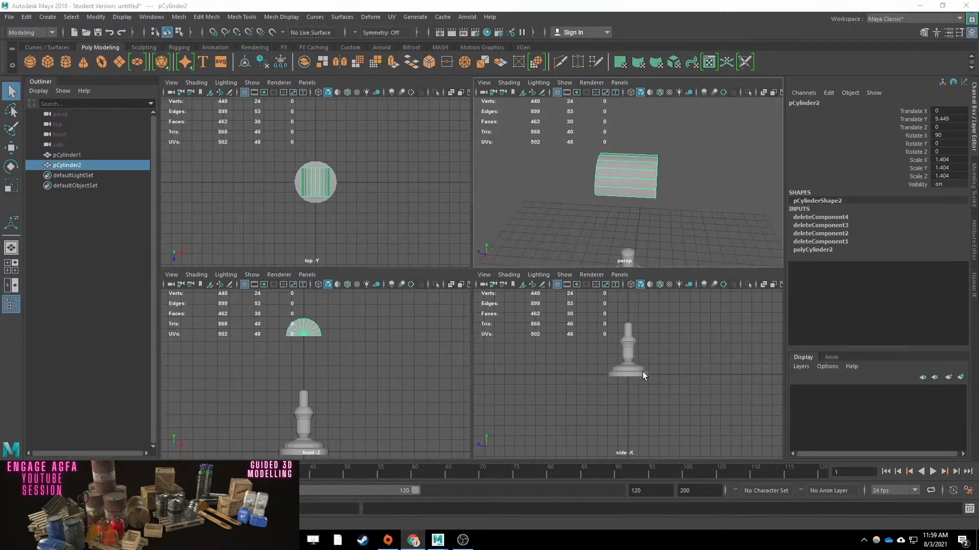
Lower the half cylinder to about Y 8.656 and stretch it lengthwise to a Y scale of about 1.732.
{"action": "middle_click_drag", "start_coordinate": [642, 372], "coordinate": [651, 429], "text": "alt"}
{"action": "scroll", "coordinate": [650, 429], "scroll_direction": "up", "scroll_amount": 1}
{"action": "key", "text": "w"}
{"action": "left_click_drag", "start_coordinate": [635, 301], "coordinate": [635, 311]}
{"action": "key", "text": "r"}
{"action": "left_click_drag", "start_coordinate": [592, 331], "coordinate": [582, 331]}
{"action": "key", "text": "e"}
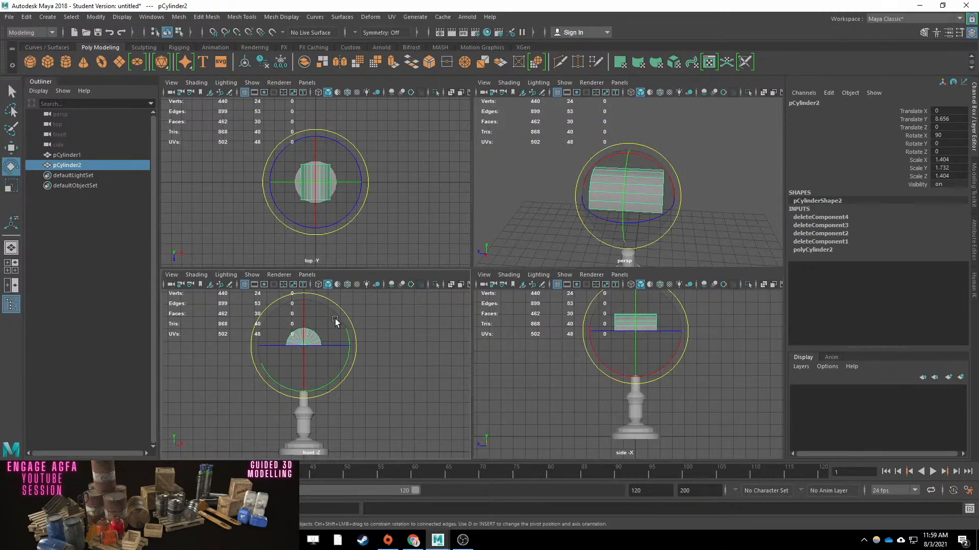
Insert edge loops across the half cylinder near both of its ends.
{"action": "key", "text": "w"}
{"action": "left_click", "coordinate": [242, 17]}
{"action": "left_click", "coordinate": [258, 92]}
{"action": "left_click", "coordinate": [599, 174]}
{"action": "left_click", "coordinate": [605, 175]}
{"action": "left_click", "coordinate": [651, 178]}
{"action": "key", "text": "q"}
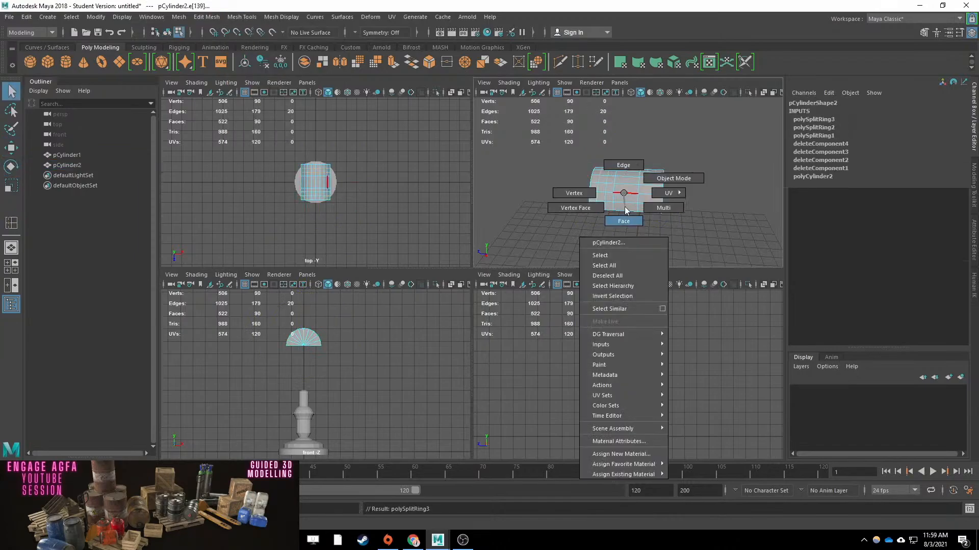
Try to bulge the half cylinder's middle band of faces using soft selection, and undo the change.
{"action": "right_click_drag", "start_coordinate": [625, 192], "coordinate": [624, 221]}
{"action": "key", "text": "r"}
{"action": "key", "text": "b"}
{"action": "left_click_drag", "start_coordinate": [583, 181], "coordinate": [555, 181]}
{"action": "key", "text": "w"}
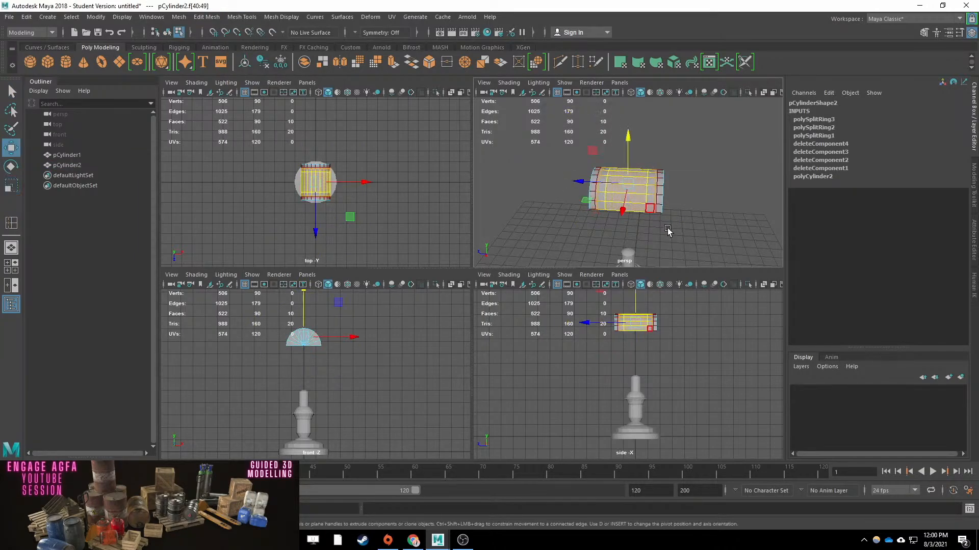
{"action": "left_click_drag", "start_coordinate": [666, 229], "coordinate": [632, 224], "text": "alt"}
{"action": "key", "text": "r"}
{"action": "left_click_drag", "start_coordinate": [629, 185], "coordinate": [637, 184]}
{"action": "key", "text": "w"}
{"action": "left_click_drag", "start_coordinate": [626, 159], "coordinate": [624, 157]}
{"action": "key", "text": "q"}
{"action": "right_click_drag", "start_coordinate": [624, 157], "coordinate": [678, 160], "text": "alt"}
{"action": "key", "text": "ctrl+z"}
{"action": "key", "text": "ctrl+z"}
{"action": "key", "text": "ctrl+z"}
Scale up the middle band of faces on the half cylinder and raise it slightly.
{"action": "left_click_drag", "start_coordinate": [663, 169], "coordinate": [623, 184], "text": "alt"}
{"action": "right_click_drag", "start_coordinate": [623, 184], "coordinate": [624, 214]}
{"action": "key", "text": "w"}
{"action": "key", "text": "r"}
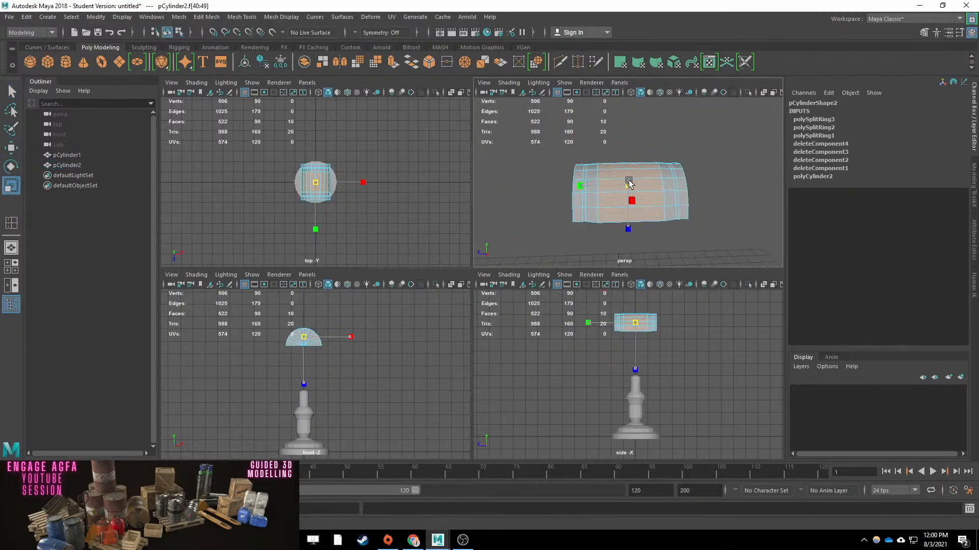
{"action": "left_click_drag", "start_coordinate": [629, 184], "coordinate": [637, 183]}
{"action": "key", "text": "w"}
{"action": "left_click_drag", "start_coordinate": [628, 155], "coordinate": [585, 185]}
Select the two face bands flanking the middle one and scale them along the shell's length.
{"action": "left_click", "coordinate": [590, 214]}
{"action": "double_click", "coordinate": [591, 198], "text": "shift"}
{"action": "double_click", "coordinate": [671, 204], "text": "shift"}
{"action": "key", "text": "r"}
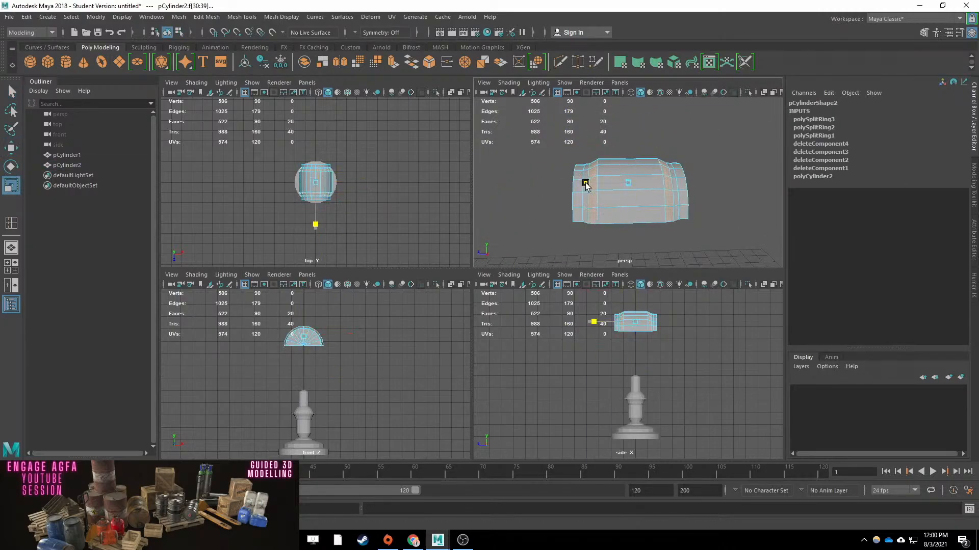
Select the vertices at one end of the shell, then scale and lower them to round the end.
{"action": "key", "text": "q"}
{"action": "right_click_drag", "start_coordinate": [622, 162], "coordinate": [561, 184]}
{"action": "left_click_drag", "start_coordinate": [555, 154], "coordinate": [580, 230]}
{"action": "key", "text": "r"}
{"action": "left_click_drag", "start_coordinate": [573, 192], "coordinate": [563, 192]}
{"action": "key", "text": "w"}
{"action": "left_click_drag", "start_coordinate": [575, 142], "coordinate": [574, 148]}
{"action": "key", "text": "q"}
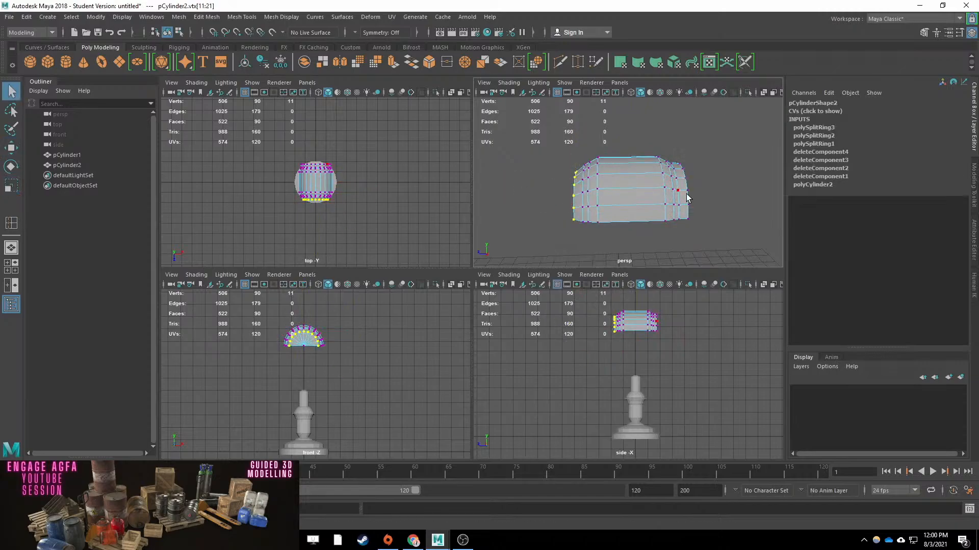
Select the vertices along the shell's bottom edge in the side view and flatten them to one level.
{"action": "middle_click_drag", "start_coordinate": [704, 321], "coordinate": [695, 363], "text": "alt"}
{"action": "scroll", "coordinate": [694, 362], "scroll_direction": "up", "scroll_amount": 5}
{"action": "key", "text": "w"}
{"action": "key", "text": "q"}
{"action": "scroll", "coordinate": [688, 365], "scroll_direction": "up", "scroll_amount": 1}
{"action": "left_click", "coordinate": [683, 367], "text": "alt"}
{"action": "double_click", "coordinate": [678, 367], "text": "shift"}
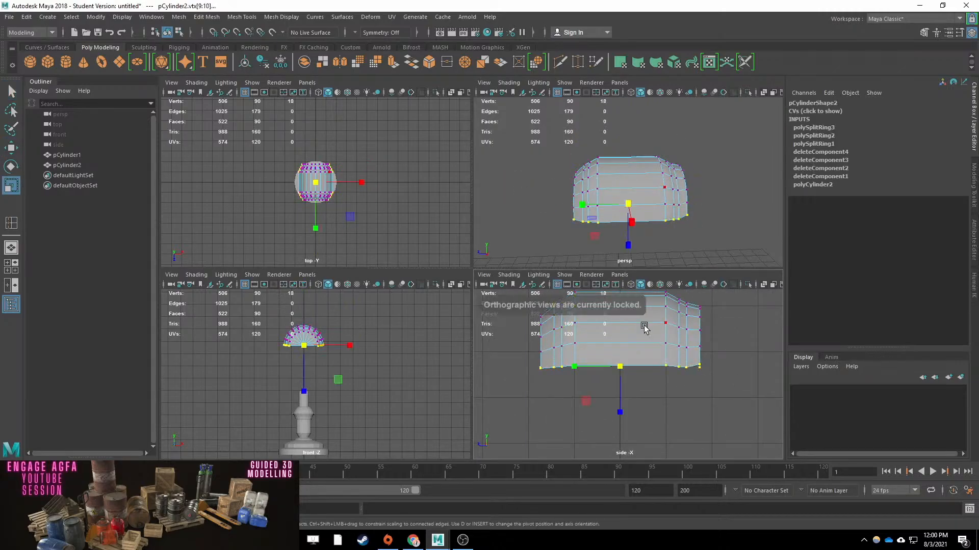
{"action": "left_click_drag", "start_coordinate": [619, 411], "coordinate": [620, 322]}
{"action": "key", "text": "w"}
{"action": "key", "text": "q"}
{"action": "middle_click_drag", "start_coordinate": [624, 336], "coordinate": [594, 357], "text": "alt"}
Insert a single edge loop across the middle of the shell.
{"action": "left_click_drag", "start_coordinate": [683, 315], "coordinate": [665, 382]}
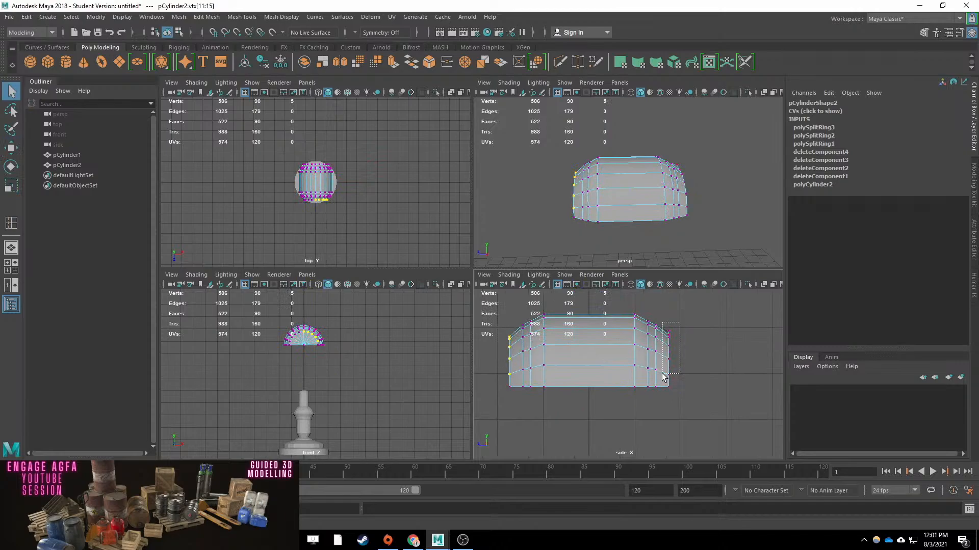
{"action": "key", "text": "g"}
{"action": "key", "text": "ctrl+z"}
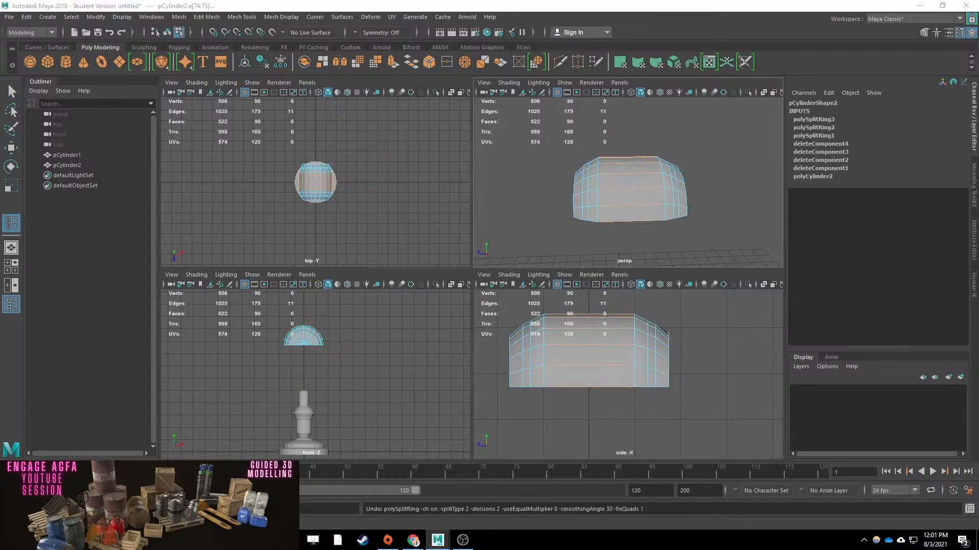
{"action": "left_click", "coordinate": [623, 338]}
{"action": "left_click", "coordinate": [613, 412]}
{"action": "key", "text": "ctrl+z"}
{"action": "key", "text": "q"}
Delete the faces on one side of the middle edge loop and duplicate the remaining half.
{"action": "right_click", "coordinate": [596, 325]}
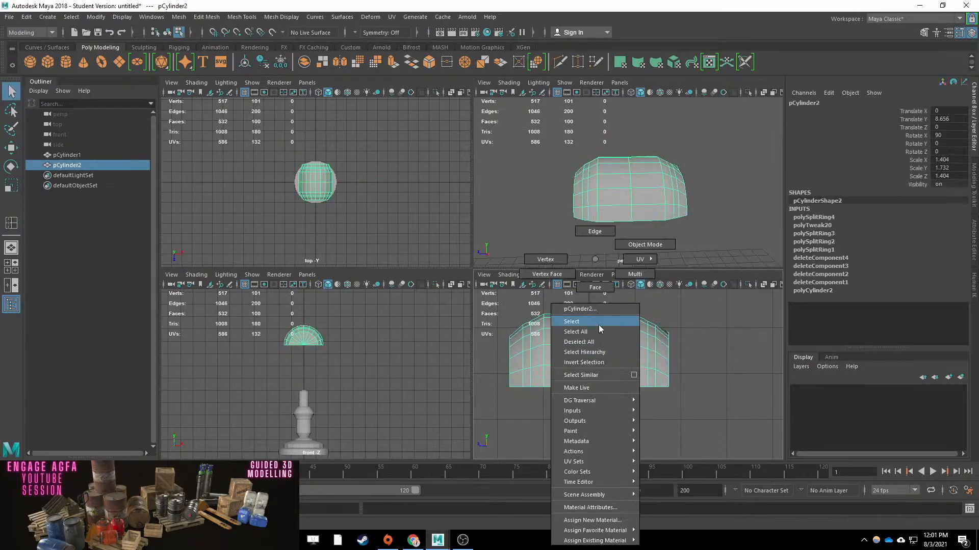
{"action": "right_click_drag", "start_coordinate": [598, 329], "coordinate": [595, 288]}
{"action": "key", "text": "Delete"}
{"action": "key", "text": "ctrl+d"}
{"action": "key", "text": "w"}
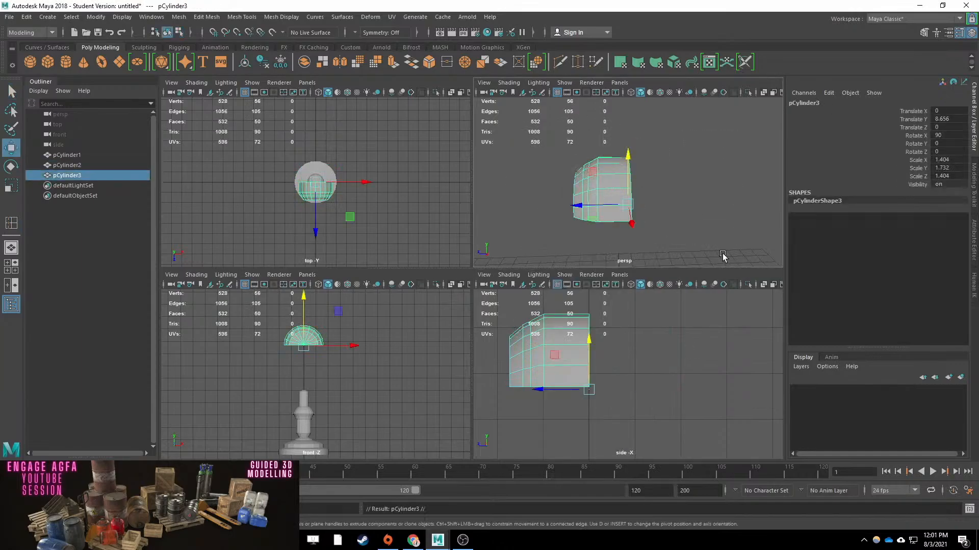
Try to mirror the half shell by setting its Scale Z to -1.404, and undo it.
{"action": "left_click", "coordinate": [947, 174]}
{"action": "key", "text": "Left"}
{"action": "left_click", "coordinate": [943, 175]}
{"action": "type", "text": "-"}
{"action": "key", "text": "Return"}
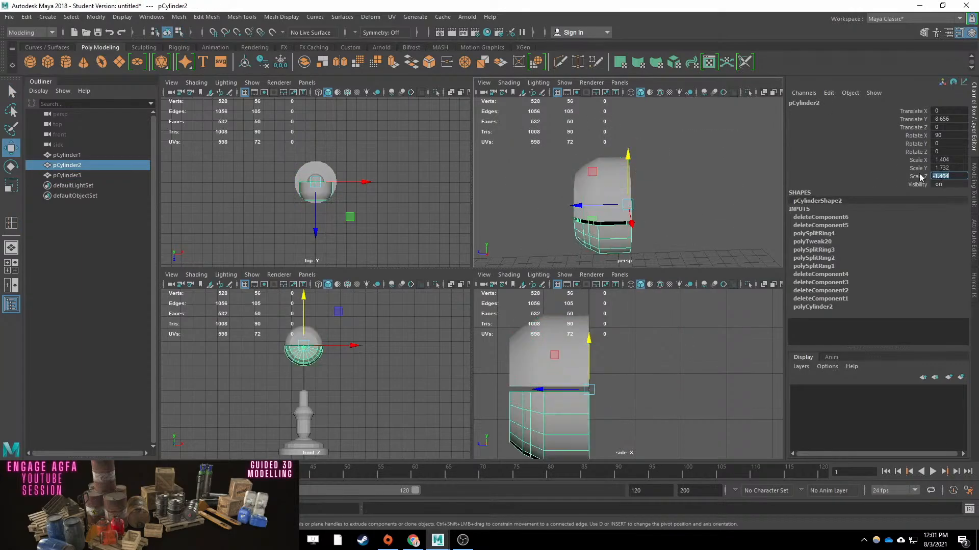
{"action": "key", "text": "ctrl+z"}
Mirror one half shell across the cut with a negative lengthwise scale and combine both halves into one mesh.
{"action": "left_click", "coordinate": [938, 160]}
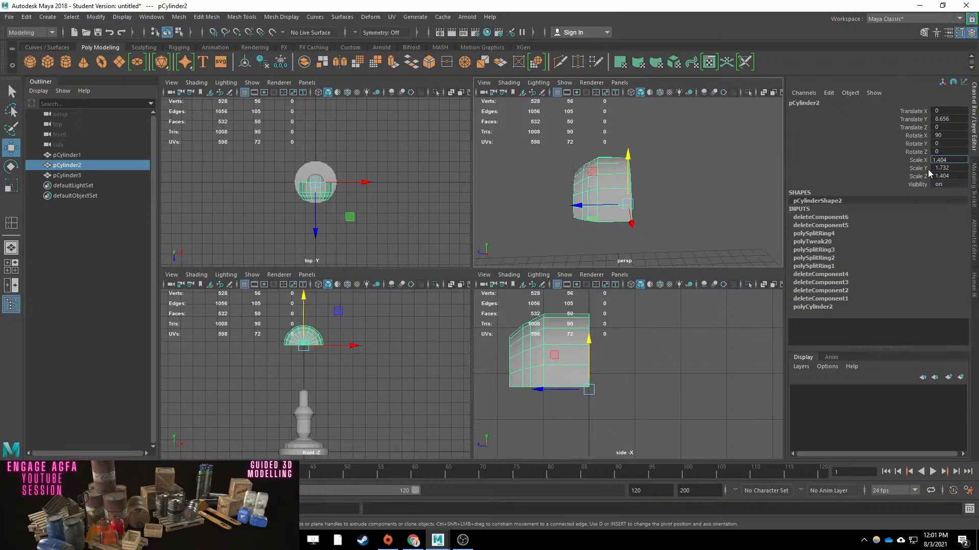
{"action": "key", "text": "Return"}
{"action": "left_click", "coordinate": [690, 183]}
{"action": "left_click_drag", "start_coordinate": [690, 184], "coordinate": [601, 214]}
{"action": "left_click", "coordinate": [179, 17]}
{"action": "left_click", "coordinate": [202, 53]}
Stretch the combined shell to a Z scale of about 1.099 and extrude its faces to give it thickness.
{"action": "key", "text": "r"}
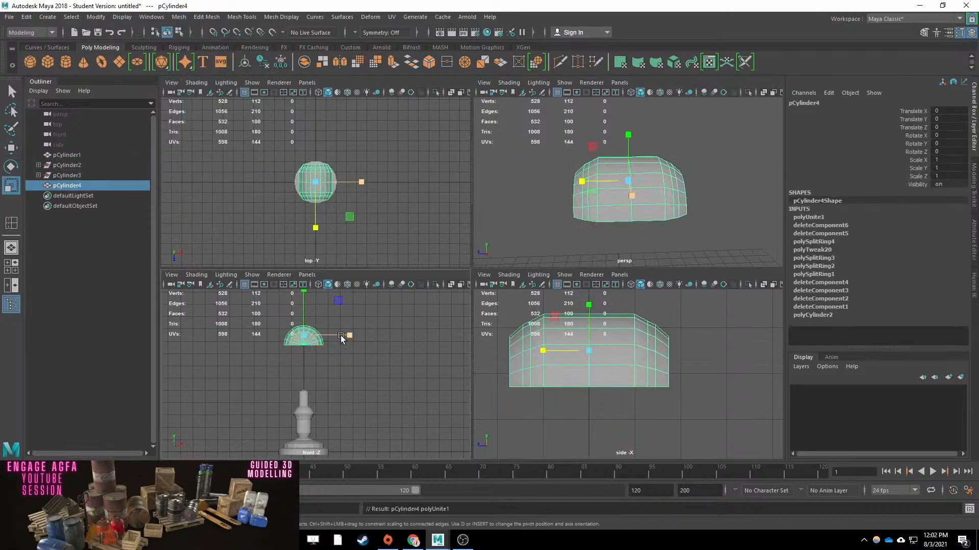
{"action": "left_click_drag", "start_coordinate": [525, 350], "coordinate": [518, 349]}
{"action": "key", "text": "q"}
{"action": "key", "text": "ctrl+e"}
{"action": "key", "text": "r"}
Return the thickened shell to object mode and turn on its smooth mesh preview.
{"action": "left_click_drag", "start_coordinate": [641, 197], "coordinate": [632, 178], "text": "alt"}
{"action": "right_click_drag", "start_coordinate": [633, 178], "coordinate": [662, 160]}
{"action": "key", "text": "q"}
{"action": "key", "text": "3"}
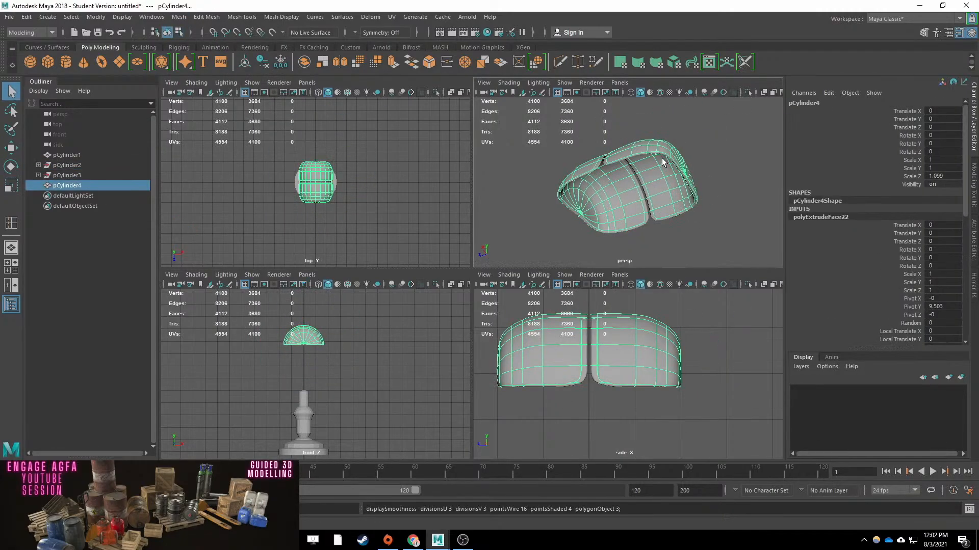
Turn off the shell's smooth preview, tilt it to a Z rotation of about -39.8 and shift it to about X 0.33.
{"action": "key", "text": "1"}
{"action": "key", "text": "e"}
{"action": "left_click_drag", "start_coordinate": [344, 362], "coordinate": [316, 382]}
{"action": "key", "text": "w"}
{"action": "left_click_drag", "start_coordinate": [354, 335], "coordinate": [358, 335]}
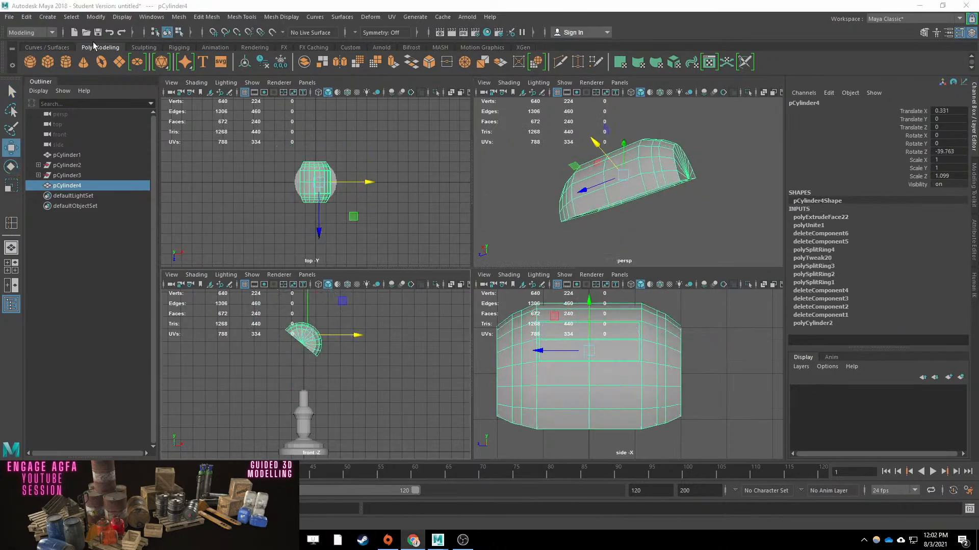
Draw an EP curve in the top view, curving from the shell's end around to its middle.
{"action": "left_click", "coordinate": [47, 17]}
{"action": "mouse_move", "coordinate": [68, 94]}
{"action": "left_click", "coordinate": [202, 104]}
{"action": "scroll", "coordinate": [269, 125], "scroll_direction": "up", "scroll_amount": 4}
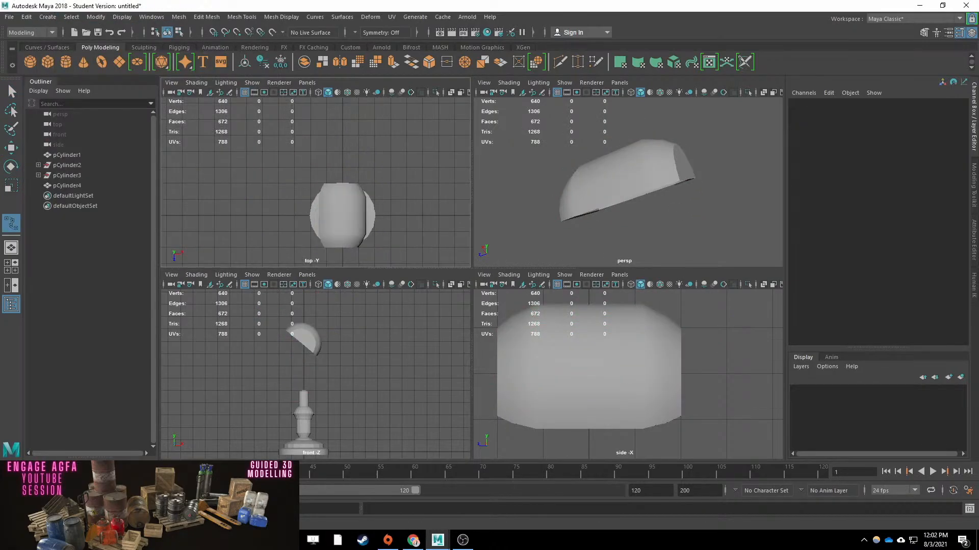
{"action": "left_click", "coordinate": [339, 177]}
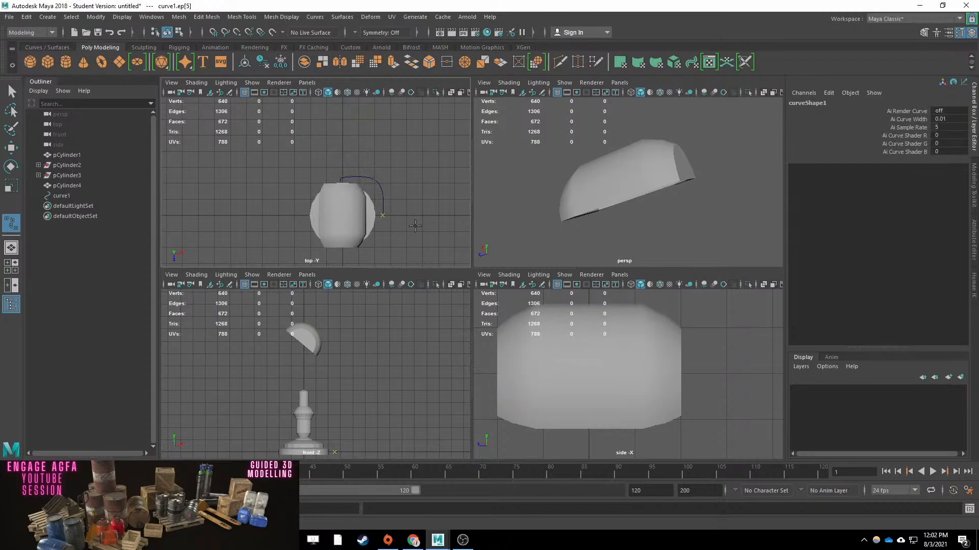
{"action": "key", "text": "Return"}
Raise the curve to the shell's height at about Y 9.4 and shift it to about X 0.19.
{"action": "left_click_drag", "start_coordinate": [673, 219], "coordinate": [723, 219], "text": "alt"}
{"action": "key", "text": "w"}
{"action": "scroll", "coordinate": [663, 209], "scroll_direction": "down", "scroll_amount": 5}
{"action": "left_click_drag", "start_coordinate": [629, 192], "coordinate": [629, 137]}
{"action": "key", "text": "f"}
{"action": "left_click_drag", "start_coordinate": [528, 199], "coordinate": [627, 188], "text": "alt"}
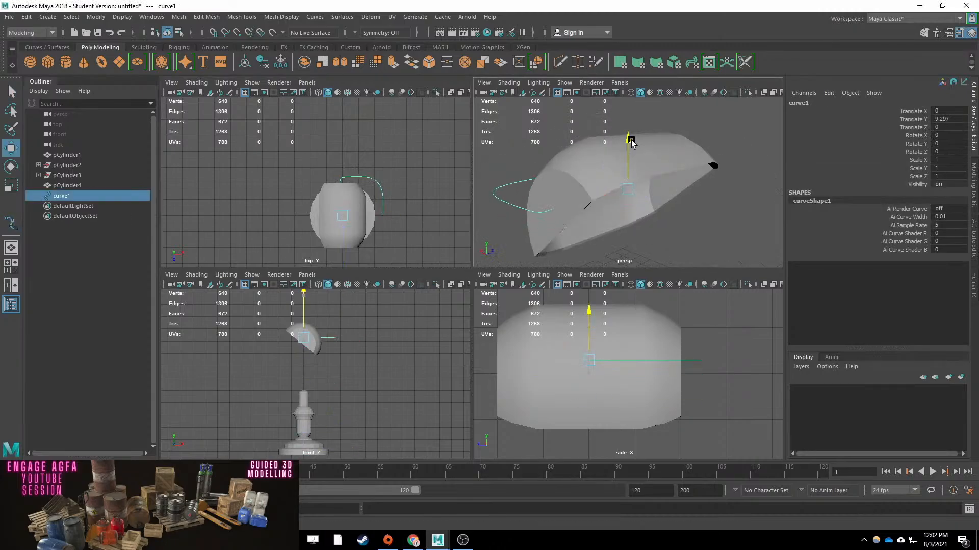
{"action": "left_click", "coordinate": [318, 284]}
{"action": "scroll", "coordinate": [350, 371], "scroll_direction": "up", "scroll_amount": 4}
{"action": "left_click_drag", "start_coordinate": [349, 372], "coordinate": [353, 369]}
Create a polygon cylinder near the shell with 8 axis subdivisions and set its Rotate X to 90.
{"action": "left_click_drag", "start_coordinate": [632, 183], "coordinate": [613, 204], "text": "alt"}
{"action": "right_click_drag", "start_coordinate": [614, 204], "coordinate": [614, 223], "text": "shift"}
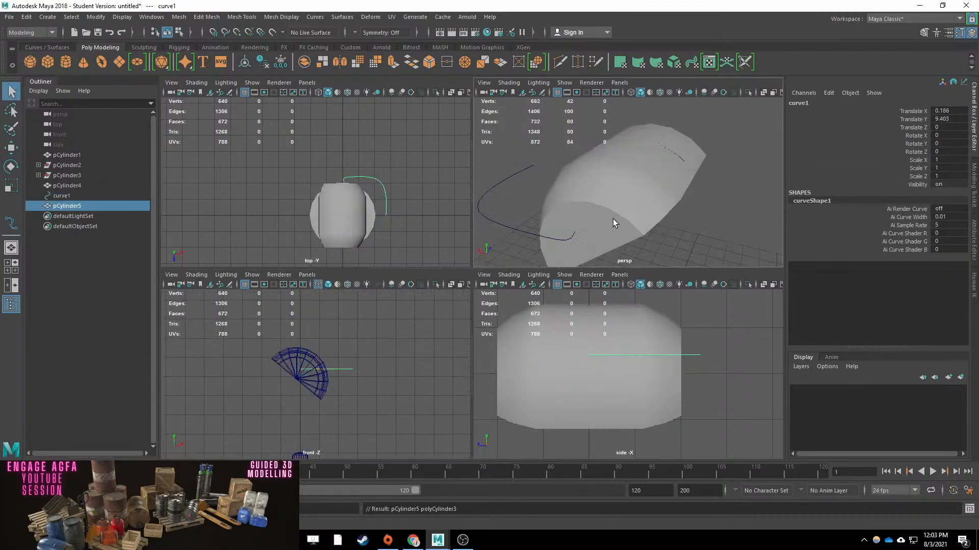
{"action": "scroll", "coordinate": [614, 223], "scroll_direction": "down", "scroll_amount": 5}
{"action": "left_click_drag", "start_coordinate": [628, 239], "coordinate": [628, 148]}
{"action": "left_click", "coordinate": [952, 241]}
{"action": "type", "text": "8"}
{"action": "key", "text": "Return"}
{"action": "left_click", "coordinate": [939, 135]}
{"action": "type", "text": "9"}
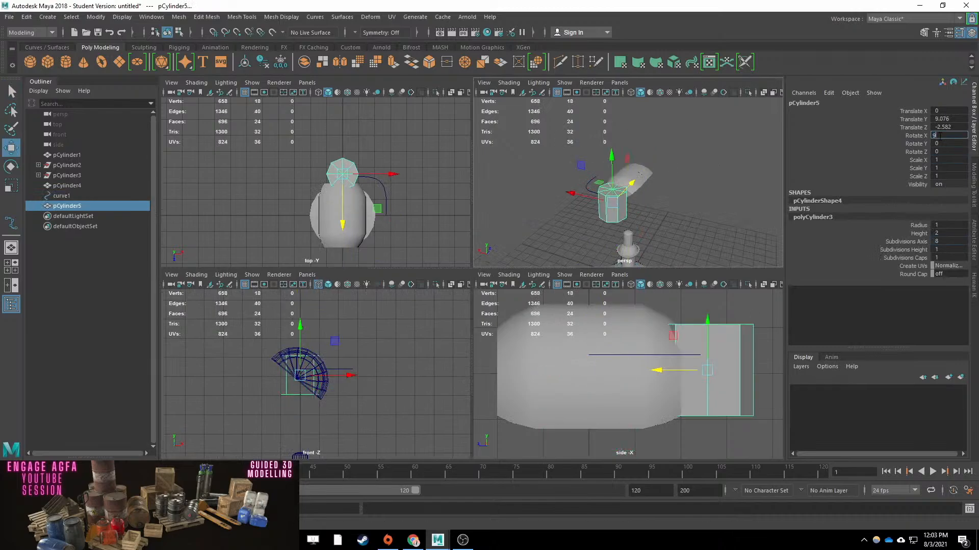
{"action": "type", "text": "0"}
{"action": "key", "text": "Return"}
Scale the cylinder down uniformly to about 0.173 and position it on the shell's end where the curve starts.
{"action": "left_click_drag", "start_coordinate": [662, 371], "coordinate": [636, 371]}
{"action": "left_click_drag", "start_coordinate": [681, 328], "coordinate": [680, 311]}
{"action": "key", "text": "r"}
{"action": "left_click_drag", "start_coordinate": [681, 354], "coordinate": [614, 350]}
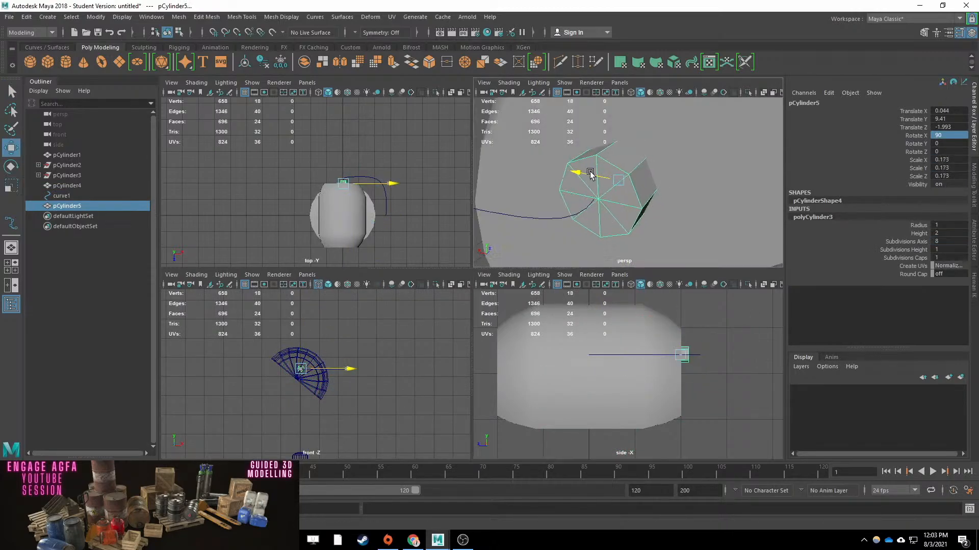
{"action": "left_click_drag", "start_coordinate": [590, 172], "coordinate": [587, 172]}
{"action": "left_click_drag", "start_coordinate": [615, 141], "coordinate": [614, 145]}
Try to extrude the small cylinder's end faces along the curve with more divisions, and undo it.
{"action": "key", "text": "q"}
{"action": "right_click_drag", "start_coordinate": [612, 173], "coordinate": [606, 221]}
{"action": "left_click_drag", "start_coordinate": [607, 221], "coordinate": [580, 190]}
{"action": "left_click", "coordinate": [553, 219], "text": "shift"}
{"action": "scroll", "coordinate": [537, 223], "scroll_direction": "down", "scroll_amount": 5}
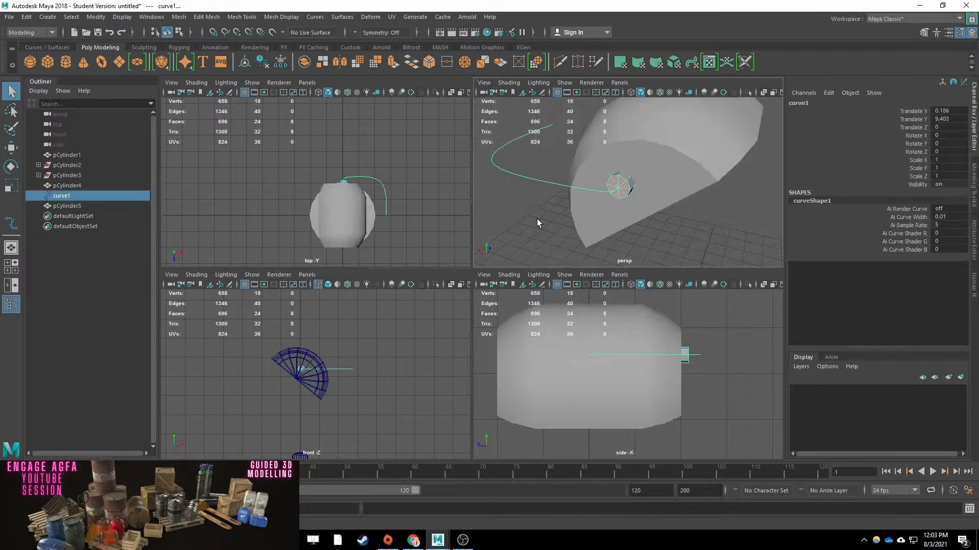
{"action": "key", "text": "ctrl+e"}
{"action": "left_click_drag", "start_coordinate": [706, 171], "coordinate": [734, 170]}
{"action": "key", "text": "q"}
{"action": "mouse_move", "coordinate": [650, 173]}
{"action": "left_mouse_down", "text": "alt"}
{"action": "mouse_move", "coordinate": [586, 164]}
{"action": "mouse_move", "coordinate": [658, 158]}
{"action": "left_mouse_up", "text": "alt"}
{"action": "left_click", "coordinate": [720, 148]}
{"action": "key", "text": "ctrl+z"}
{"action": "key", "text": "ctrl+z"}
{"action": "key", "text": "ctrl+z"}
{"action": "key", "text": "ctrl+z"}
{"action": "key", "text": "ctrl+z"}
Extrude the cylinder's end faces along the curve and increase the divisions to form a smoothly bent arm.
{"action": "left_click_drag", "start_coordinate": [721, 148], "coordinate": [590, 197], "text": "alt"}
{"action": "key", "text": "r"}
{"action": "right_click_drag", "start_coordinate": [632, 189], "coordinate": [636, 225]}
{"action": "left_click", "coordinate": [625, 219], "text": "shift"}
{"action": "scroll", "coordinate": [632, 219], "scroll_direction": "down", "scroll_amount": 5}
{"action": "key", "text": "ctrl+e"}
{"action": "left_click_drag", "start_coordinate": [706, 170], "coordinate": [734, 170]}
{"action": "left_click_drag", "start_coordinate": [663, 179], "coordinate": [617, 192], "text": "alt"}
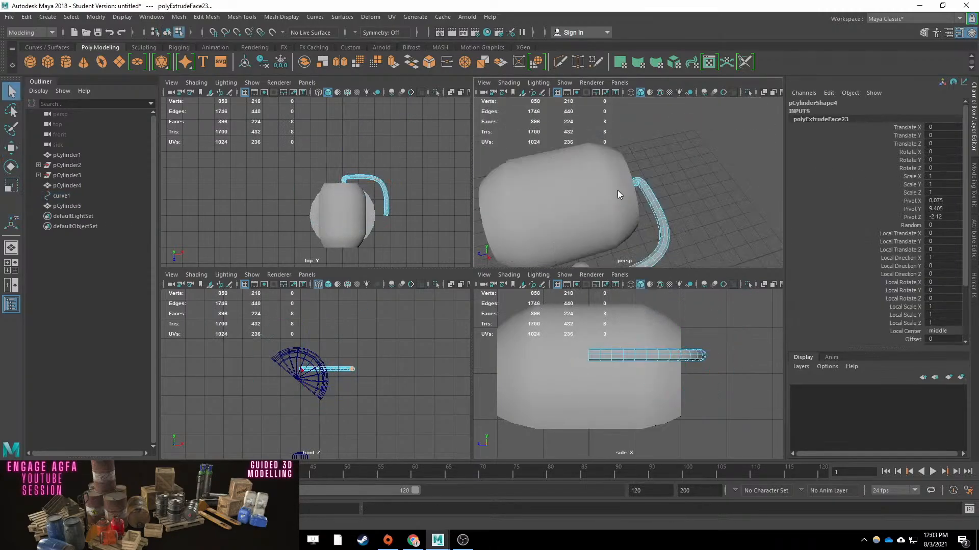
Duplicate the bent arm, group the copy and set the group's Scale Z to -1 to mirror it across the shell.
{"action": "right_click_drag", "start_coordinate": [635, 192], "coordinate": [663, 164]}
{"action": "scroll", "coordinate": [627, 193], "scroll_direction": "down", "scroll_amount": 5}
{"action": "key", "text": "w"}
{"action": "middle_click_drag", "start_coordinate": [426, 205], "coordinate": [424, 185], "text": "alt"}
{"action": "key", "text": "ctrl+d"}
{"action": "key", "text": "ctrl+g"}
{"action": "left_click", "coordinate": [948, 176]}
{"action": "type", "text": "-1"}
{"action": "key", "text": "Return"}
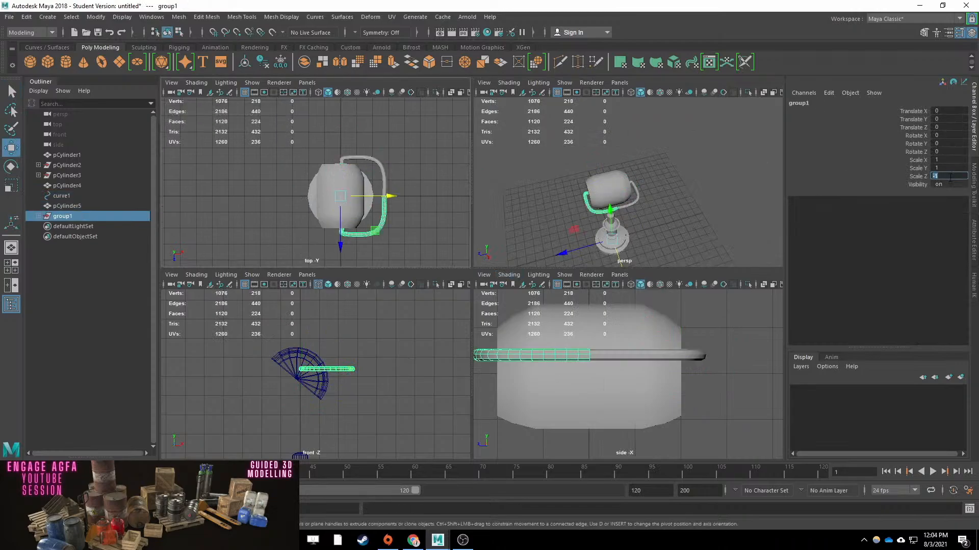
Create a polygon cube and move it to the point where the two arms meet, at about X 2.77, Y 9.43.
{"action": "left_click", "coordinate": [690, 224]}
{"action": "left_click", "coordinate": [47, 61]}
{"action": "left_click_drag", "start_coordinate": [610, 209], "coordinate": [609, 162]}
{"action": "mouse_move", "coordinate": [349, 369]}
{"action": "left_mouse_down"}
{"action": "mouse_move", "coordinate": [403, 370]}
{"action": "mouse_move", "coordinate": [332, 369]}
{"action": "left_mouse_up"}
Smooth the joint cube into a ball and scale it uniformly to about 0.894.
{"action": "left_click", "coordinate": [178, 17]}
{"action": "left_click", "coordinate": [197, 111]}
{"action": "key", "text": "r"}
{"action": "left_click_drag", "start_coordinate": [628, 235], "coordinate": [643, 236], "text": "alt"}
{"action": "key", "text": "q"}
{"action": "key", "text": "r"}
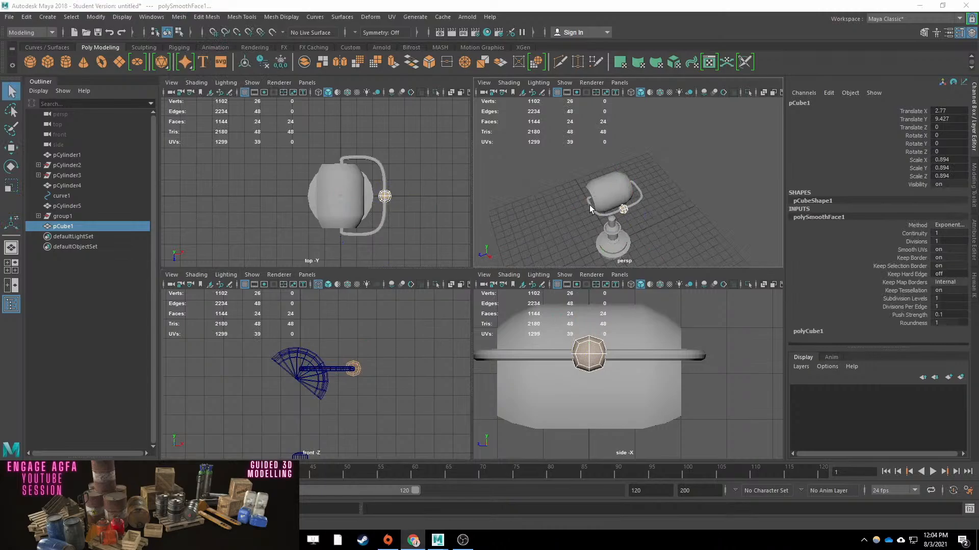
Draw an EP curve in the front view from just above the pedestal up to the joint ball.
{"action": "middle_click_drag", "start_coordinate": [352, 408], "coordinate": [360, 374], "text": "alt"}
{"action": "left_click", "coordinate": [360, 375]}
{"action": "left_click", "coordinate": [47, 17]}
{"action": "mouse_move", "coordinate": [92, 93]}
{"action": "left_click", "coordinate": [192, 113]}
{"action": "middle_click_drag", "start_coordinate": [312, 418], "coordinate": [312, 397], "text": "alt"}
{"action": "left_click", "coordinate": [316, 388]}
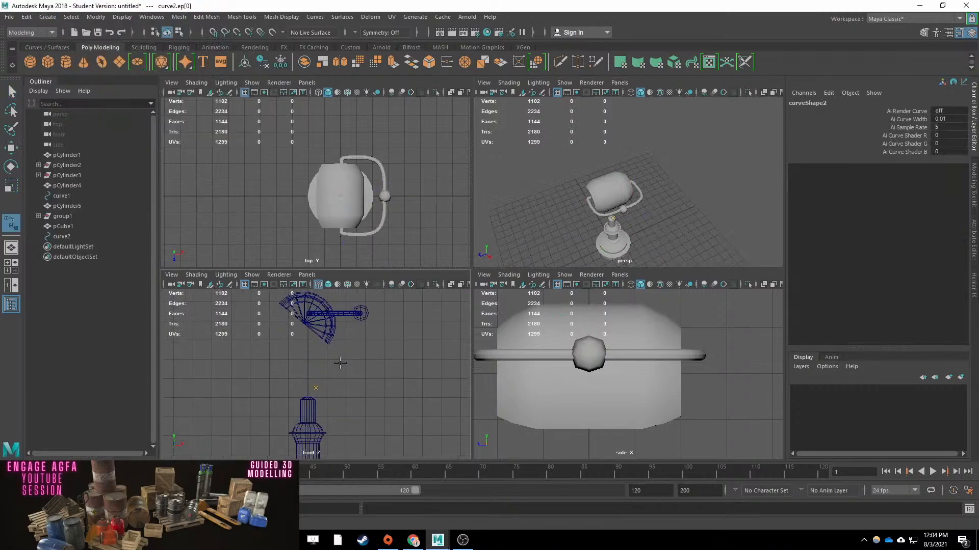
{"action": "left_click", "coordinate": [362, 314]}
{"action": "key", "text": "Return"}
Create a polygon cylinder above the pedestal, scale it uniformly to about 0.154 and give it 8 axis subdivisions.
{"action": "left_click", "coordinate": [65, 62]}
{"action": "left_click_drag", "start_coordinate": [612, 212], "coordinate": [610, 176]}
{"action": "left_click_drag", "start_coordinate": [307, 386], "coordinate": [270, 386]}
{"action": "left_click", "coordinate": [818, 217]}
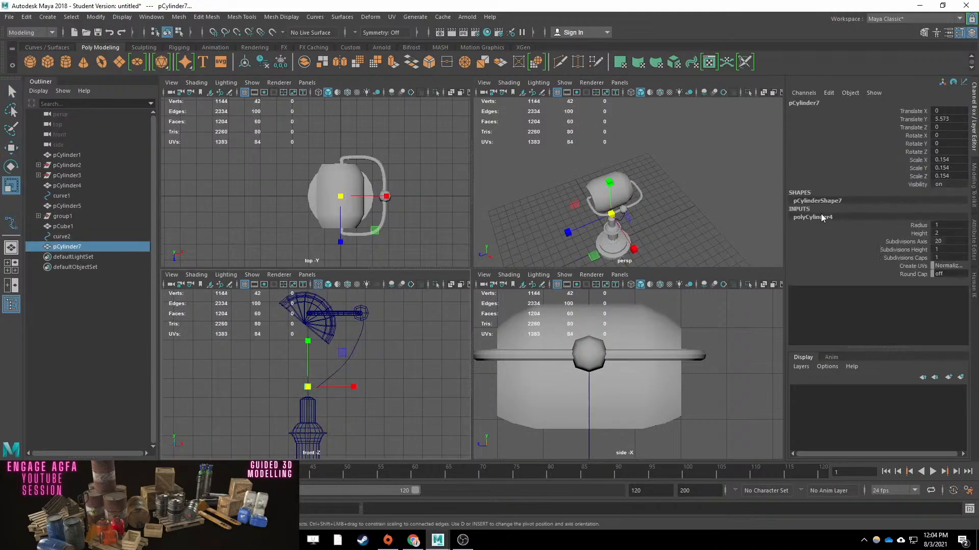
{"action": "left_click", "coordinate": [948, 241]}
{"action": "type", "text": "8"}
Move the cylinder to the new curve's lower end, rotate it to about -53.9 in Z and adjust its scale.
{"action": "middle_click_drag", "start_coordinate": [381, 406], "coordinate": [393, 382], "text": "alt"}
{"action": "scroll", "coordinate": [380, 393], "scroll_direction": "up", "scroll_amount": 4}
{"action": "key", "text": "w"}
{"action": "left_click_drag", "start_coordinate": [325, 350], "coordinate": [340, 357]}
{"action": "key", "text": "e"}
{"action": "left_click_drag", "start_coordinate": [358, 405], "coordinate": [306, 413]}
{"action": "key", "text": "w"}
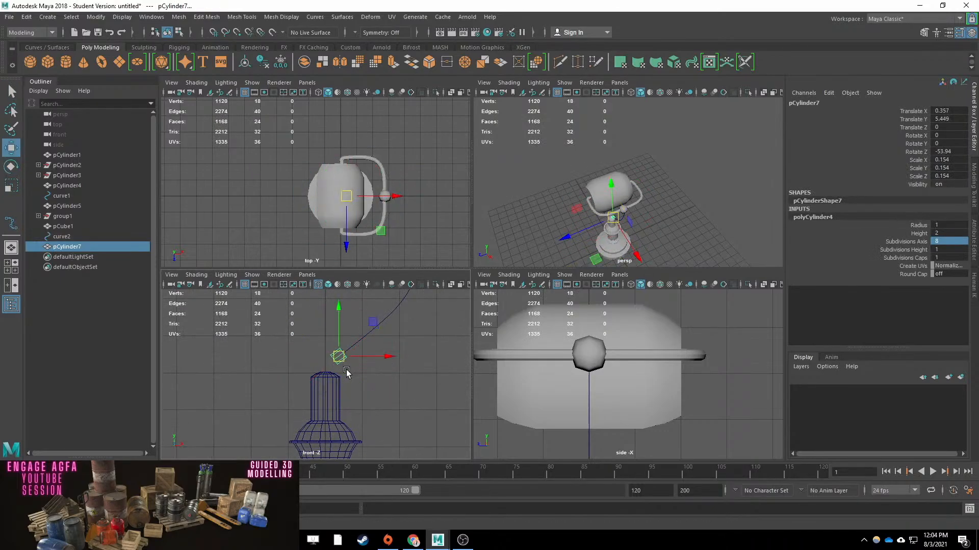
{"action": "scroll", "coordinate": [347, 369], "scroll_direction": "up", "scroll_amount": 6}
{"action": "left_click_drag", "start_coordinate": [627, 214], "coordinate": [663, 224], "text": "alt"}
{"action": "scroll", "coordinate": [677, 234], "scroll_direction": "up", "scroll_amount": 6}
{"action": "middle_click_drag", "start_coordinate": [678, 234], "coordinate": [643, 168], "text": "alt"}
{"action": "key", "text": "r"}
{"action": "left_click_drag", "start_coordinate": [384, 322], "coordinate": [396, 324]}
Extrude the cylinder's upper end faces along the curve with 7 divisions to build the supporting neck.
{"action": "key", "text": "q"}
{"action": "right_click_drag", "start_coordinate": [407, 302], "coordinate": [407, 347]}
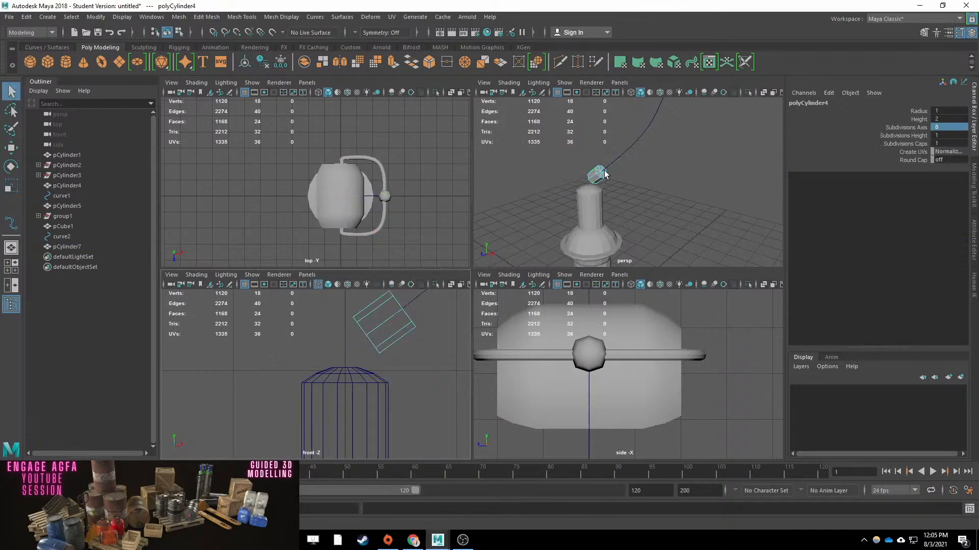
{"action": "scroll", "coordinate": [548, 175], "scroll_direction": "up", "scroll_amount": 6}
{"action": "middle_click_drag", "start_coordinate": [549, 175], "coordinate": [591, 211], "text": "alt"}
{"action": "left_click_drag", "start_coordinate": [496, 165], "coordinate": [530, 201]}
{"action": "left_click", "coordinate": [552, 136], "text": "shift"}
{"action": "key", "text": "ctrl+e"}
{"action": "scroll", "coordinate": [556, 138], "scroll_direction": "down", "scroll_amount": 8}
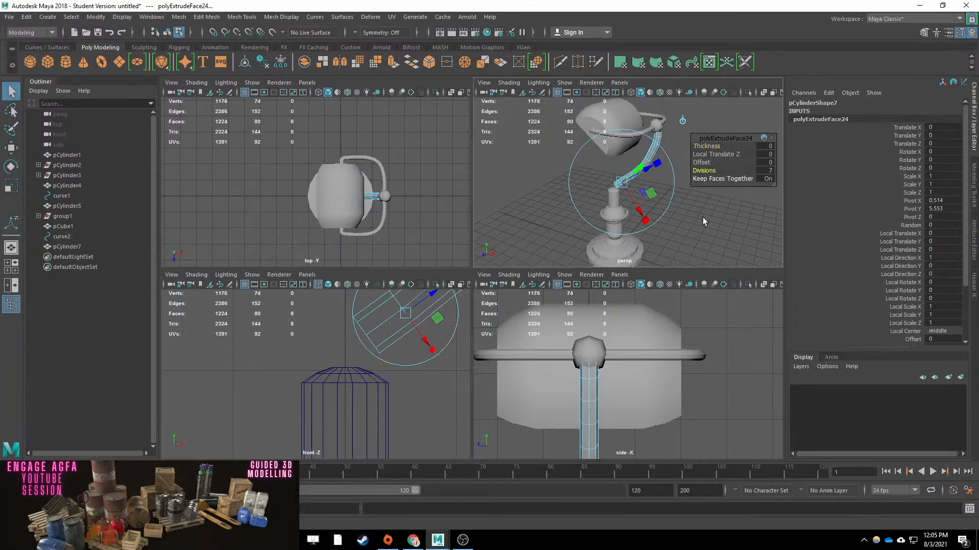
Create a polygon cube on top of the pedestal at about Y 5.38 and smooth it into a ball covering the neck's base.
{"action": "left_click", "coordinate": [47, 62]}
{"action": "key", "text": "w"}
{"action": "left_click_drag", "start_coordinate": [613, 199], "coordinate": [613, 131]}
{"action": "left_click", "coordinate": [177, 17]}
{"action": "left_click", "coordinate": [193, 112]}
{"action": "key", "text": "r"}
{"action": "left_click_drag", "start_coordinate": [669, 209], "coordinate": [739, 224], "text": "alt"}
{"action": "key", "text": "q"}
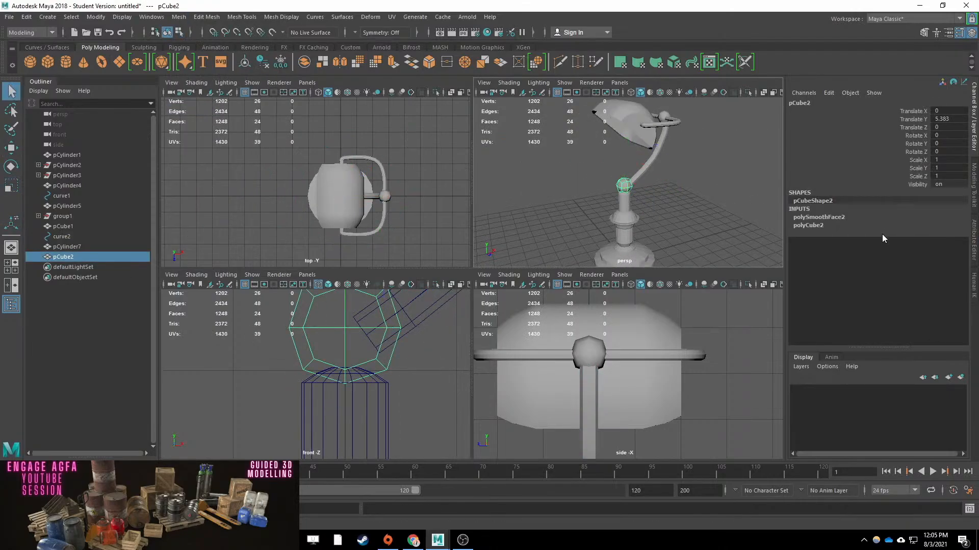
Create a polygon cylinder, move it up to the shell and set its Rotate X to 90.
{"action": "left_click_drag", "start_coordinate": [642, 143], "coordinate": [713, 145], "text": "alt"}
{"action": "left_click", "coordinate": [65, 62]}
{"action": "scroll", "coordinate": [632, 179], "scroll_direction": "down", "scroll_amount": 6}
{"action": "key", "text": "w"}
{"action": "left_click_drag", "start_coordinate": [632, 171], "coordinate": [576, 136]}
{"action": "type", "text": "90"}
{"action": "key", "text": "Return"}
Scale the cylinder uniformly to about 0.439 and position it inside the shell near one end, at about Z 1.53.
{"action": "scroll", "coordinate": [635, 162], "scroll_direction": "up", "scroll_amount": 6}
{"action": "key", "text": "r"}
{"action": "key", "text": "w"}
{"action": "left_click_drag", "start_coordinate": [669, 136], "coordinate": [739, 139]}
{"action": "key", "text": "f"}
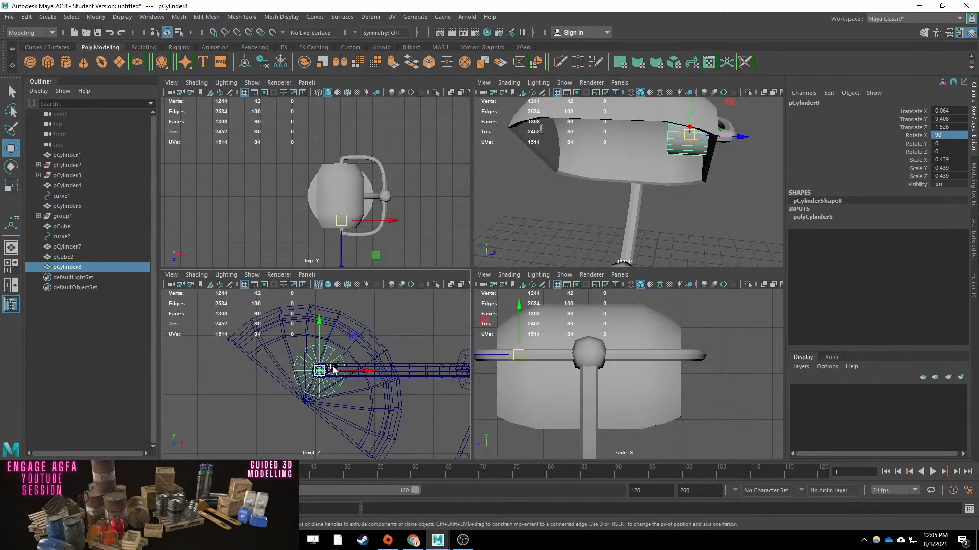
Set the inner cylinder's axis subdivisions to 10 and adjust its size as a lamp socket.
{"action": "scroll", "coordinate": [333, 369], "scroll_direction": "up", "scroll_amount": 4}
{"action": "left_click", "coordinate": [812, 218]}
{"action": "left_click", "coordinate": [947, 241]}
{"action": "type", "text": "10"}
{"action": "key", "text": "Return"}
{"action": "left_click_drag", "start_coordinate": [678, 158], "coordinate": [735, 119], "text": "alt"}
{"action": "key", "text": "r"}
Duplicate the socket cylinder and place a narrower copy beside it, pointing into the shell.
{"action": "key", "text": "ctrl+d"}
{"action": "key", "text": "w"}
{"action": "key", "text": "r"}
{"action": "mouse_move", "coordinate": [698, 119]}
{"action": "left_mouse_down"}
{"action": "mouse_move", "coordinate": [685, 120]}
{"action": "mouse_move", "coordinate": [728, 121]}
{"action": "mouse_move", "coordinate": [694, 121]}
{"action": "left_mouse_up"}
{"action": "key", "text": "w"}
Duplicate the narrow cylinder, move the copy toward the shell's middle and scale it to about 0.308, 0.558, 0.308.
{"action": "key", "text": "ctrl+d"}
{"action": "key", "text": "w"}
{"action": "key", "text": "r"}
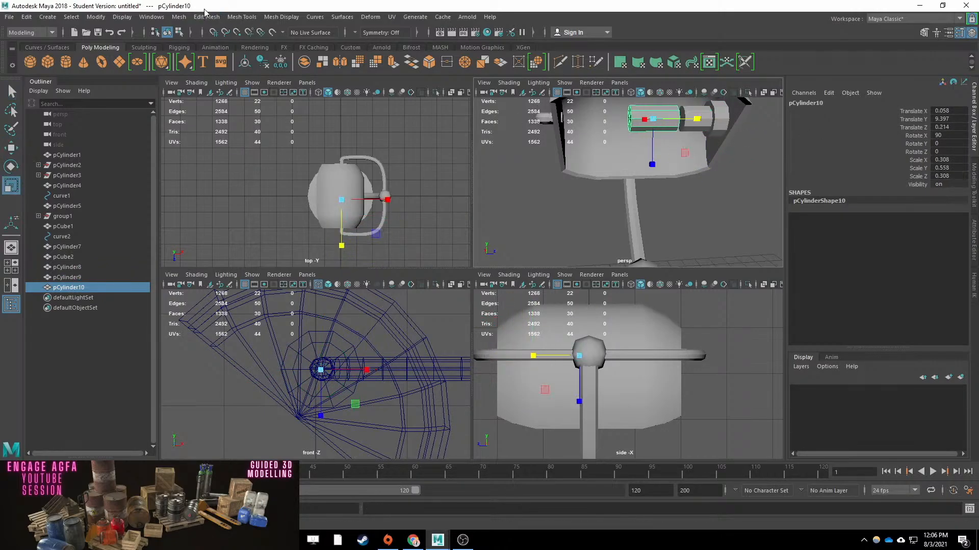
Insert multiple edge loops along the length of the bulb cylinder.
{"action": "right_click_drag", "start_coordinate": [201, 128], "coordinate": [198, 207], "text": "shift"}
{"action": "left_click", "coordinate": [645, 113]}
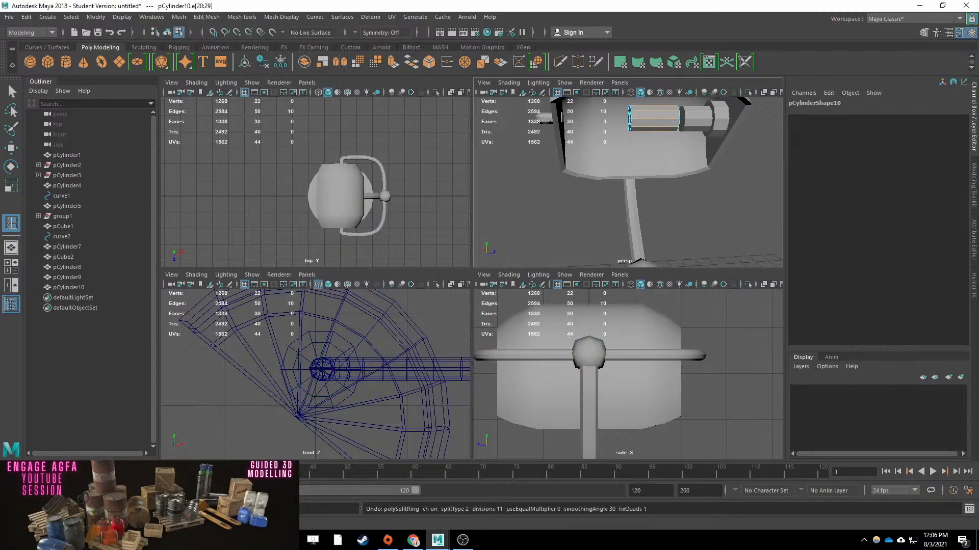
{"action": "left_click", "coordinate": [645, 119]}
Scale down the end vertex rings of the bulb cylinder and offset them to round its tip.
{"action": "key", "text": "q"}
{"action": "right_click_drag", "start_coordinate": [629, 122], "coordinate": [602, 124]}
{"action": "middle_click_drag", "start_coordinate": [629, 122], "coordinate": [632, 191], "text": "alt"}
{"action": "scroll", "coordinate": [633, 191], "scroll_direction": "up", "scroll_amount": 5}
{"action": "left_click", "coordinate": [645, 222]}
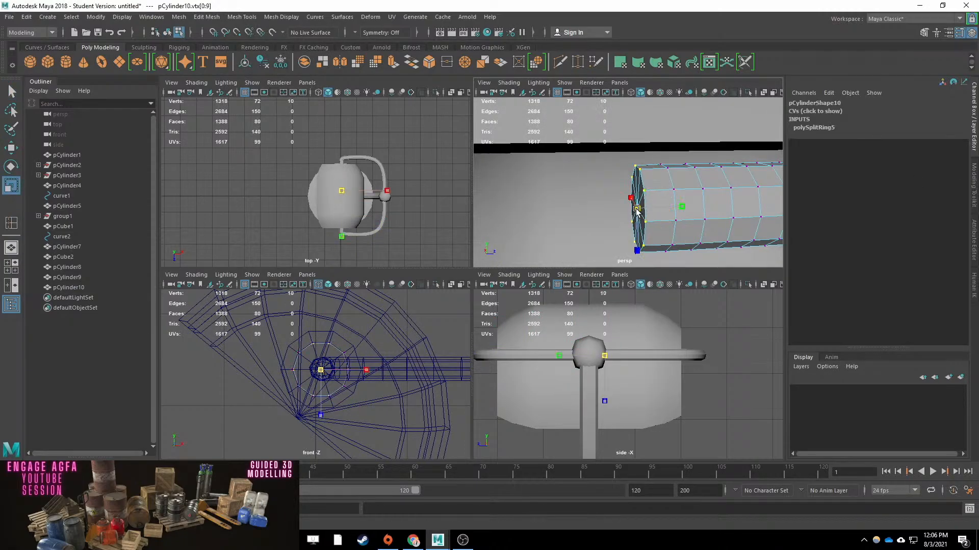
{"action": "double_click", "coordinate": [674, 189], "text": "shift"}
{"action": "key", "text": "r"}
{"action": "middle_click_drag", "start_coordinate": [637, 407], "coordinate": [632, 374], "text": "alt"}
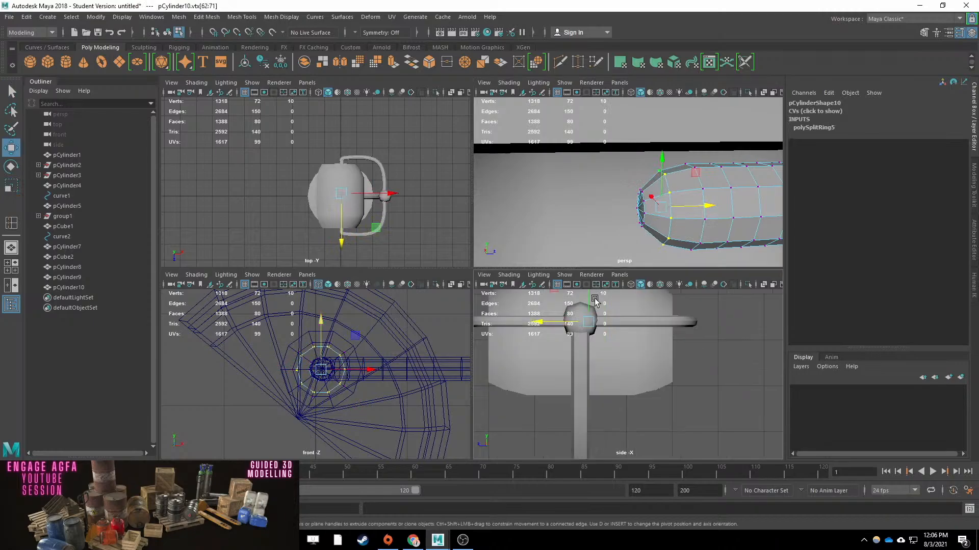
{"action": "key", "text": "4"}
{"action": "scroll", "coordinate": [631, 401], "scroll_direction": "up", "scroll_amount": 5}
{"action": "scroll", "coordinate": [672, 192], "scroll_direction": "down", "scroll_amount": 6}
Return to object mode and isolate the bulb in the perspective and side views.
{"action": "key", "text": "q"}
{"action": "right_click_drag", "start_coordinate": [672, 191], "coordinate": [708, 162]}
{"action": "left_click", "coordinate": [676, 198]}
{"action": "key", "text": "ctrl+1"}
{"action": "key", "text": "ctrl+1"}
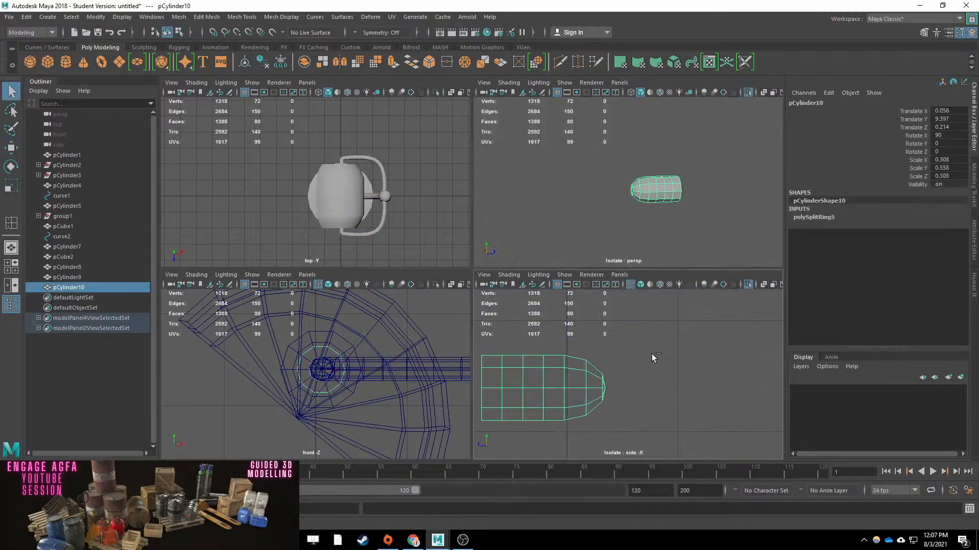
Narrow the vertex loops at the bulb's socket end to form a tapered neck.
{"action": "right_click_drag", "start_coordinate": [579, 342], "coordinate": [538, 343]}
{"action": "left_click", "coordinate": [564, 368]}
{"action": "key", "text": "w"}
{"action": "key", "text": "q"}
{"action": "left_click_drag", "start_coordinate": [488, 394], "coordinate": [508, 389]}
{"action": "key", "text": "w"}
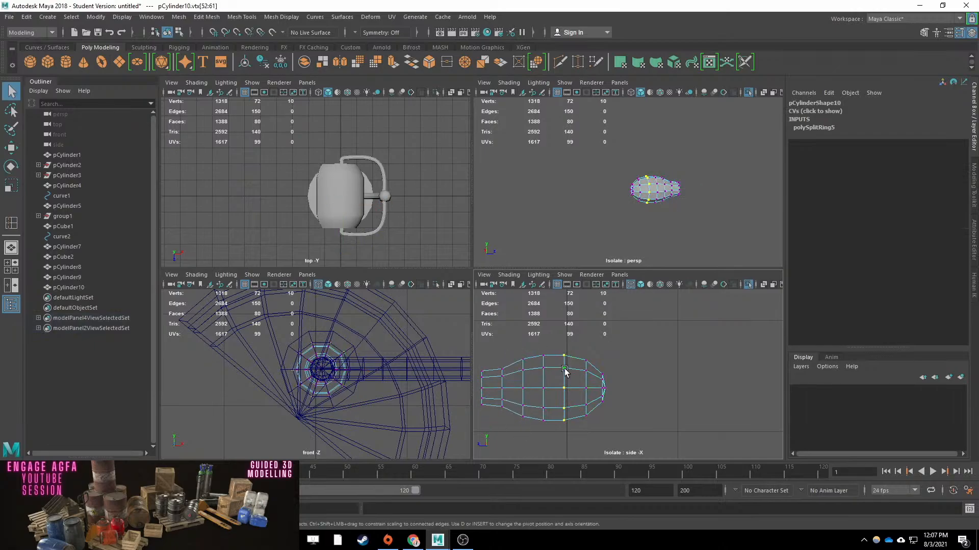
Widen and reposition the bulb's middle vertex loops for a fuller body, undoing the stray vertex move.
{"action": "key", "text": "q"}
{"action": "double_click", "coordinate": [543, 407], "text": "shift"}
{"action": "key", "text": "w"}
{"action": "key", "text": "q"}
{"action": "left_click_drag", "start_coordinate": [631, 337], "coordinate": [514, 433]}
{"action": "key", "text": "w"}
{"action": "key", "text": "ctrl+z"}
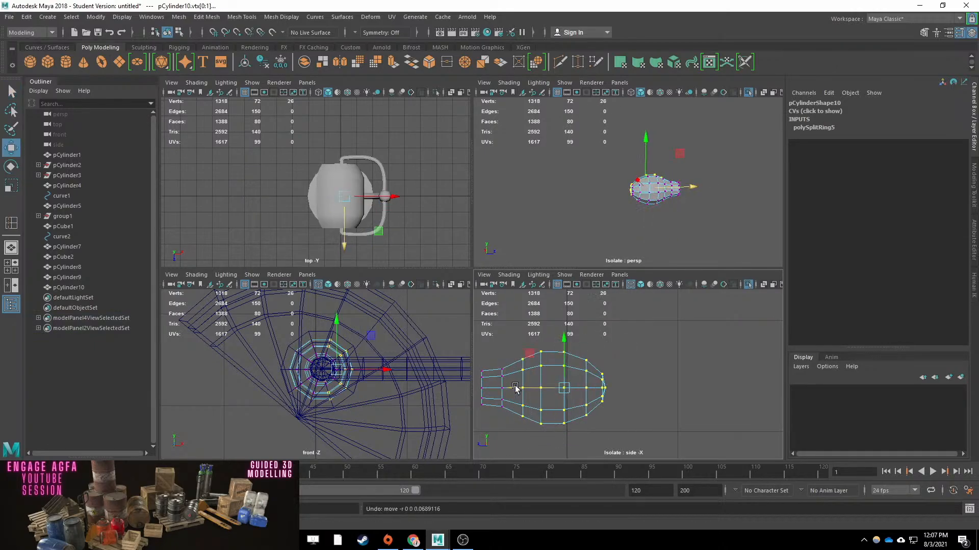
{"action": "key", "text": "w"}
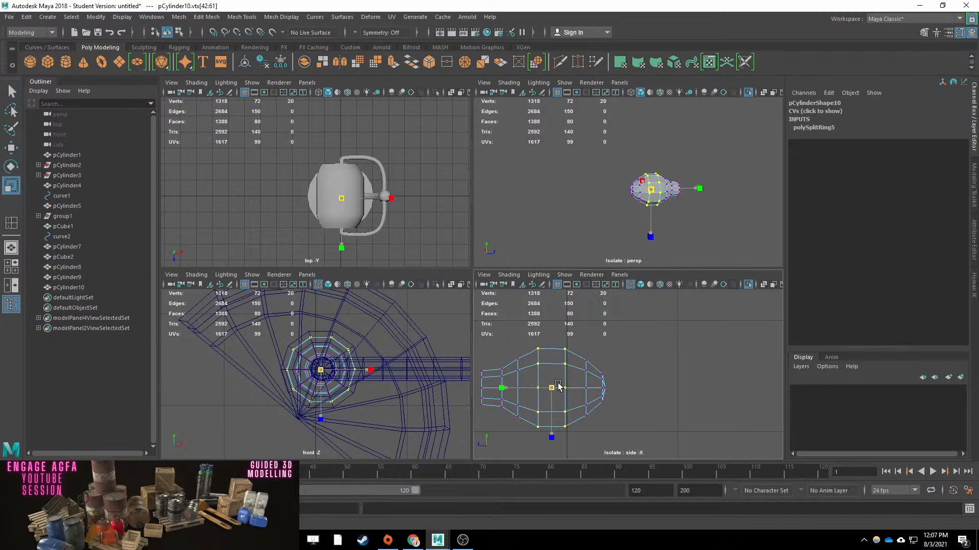
Turn on smooth preview for the bulb and adjust the vertices at its rounded tip and neck end along its length.
{"action": "key", "text": "q"}
{"action": "key", "text": "3"}
{"action": "left_click_drag", "start_coordinate": [621, 346], "coordinate": [572, 413]}
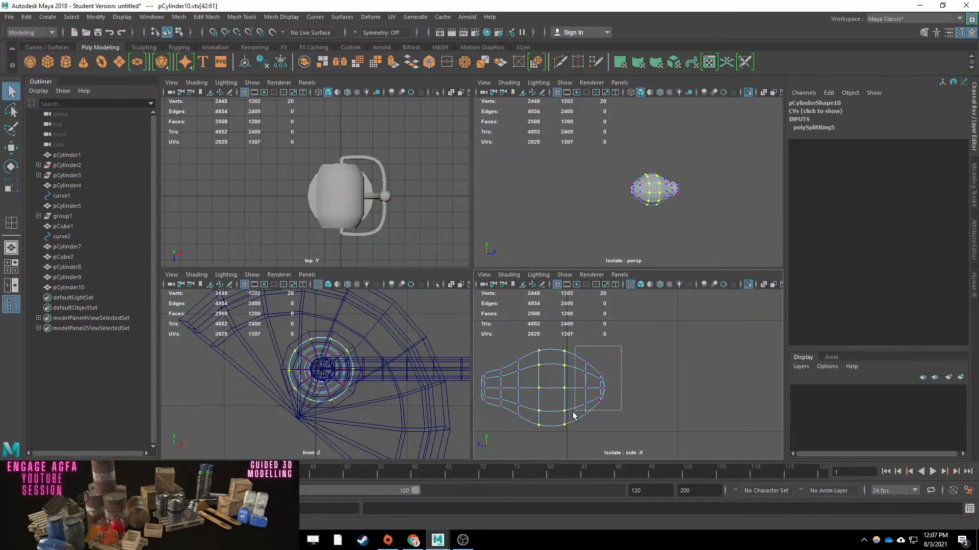
{"action": "left_click", "coordinate": [597, 388], "text": "shift"}
{"action": "key", "text": "w"}
{"action": "left_click_drag", "start_coordinate": [550, 389], "coordinate": [544, 389]}
{"action": "left_click", "coordinate": [481, 389]}
{"action": "key", "text": "w"}
{"action": "middle_click_drag", "start_coordinate": [481, 391], "coordinate": [520, 397], "text": "alt"}
{"action": "key", "text": "q"}
Extrude the end faces of the bulb's neck and pull them outward to lengthen its base.
{"action": "left_click_drag", "start_coordinate": [703, 199], "coordinate": [641, 214], "text": "alt"}
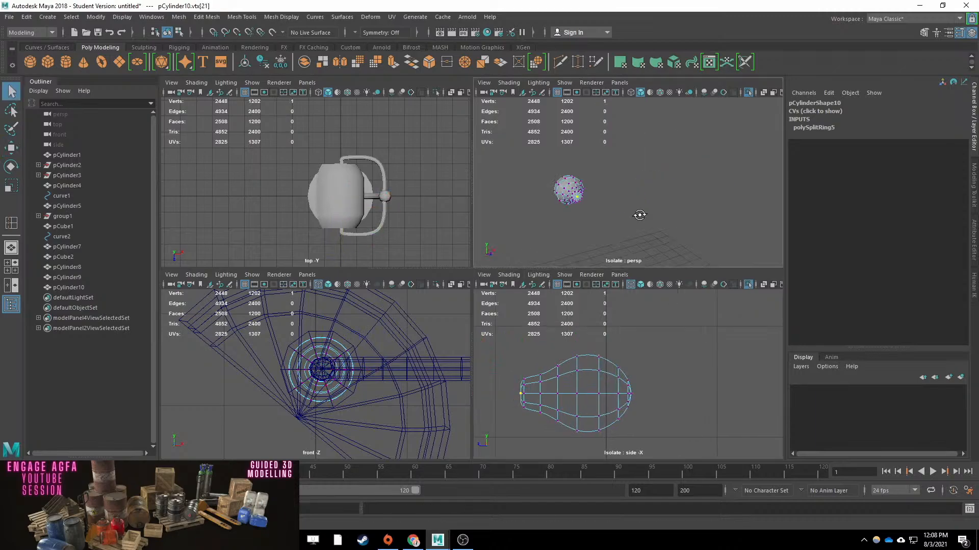
{"action": "scroll", "coordinate": [568, 188], "scroll_direction": "up", "scroll_amount": 5}
{"action": "key", "text": "F11"}
{"action": "left_click", "coordinate": [596, 222]}
{"action": "left_click", "coordinate": [610, 217], "text": "shift"}
{"action": "key", "text": "ctrl+e"}
{"action": "key", "text": "w"}
{"action": "key", "text": "r"}
{"action": "left_click_drag", "start_coordinate": [523, 393], "coordinate": [517, 393]}
{"action": "key", "text": "w"}
{"action": "key", "text": "q"}
{"action": "key", "text": "F8"}
End the bulb's isolation in the perspective view and move the bulb to Z 0.268 so its neck enters the socket.
{"action": "key", "text": "ctrl+1"}
{"action": "left_click_drag", "start_coordinate": [714, 218], "coordinate": [764, 204], "text": "alt"}
{"action": "key", "text": "w"}
{"action": "left_click_drag", "start_coordinate": [703, 155], "coordinate": [713, 156]}
{"action": "key", "text": "q"}
{"action": "left_click_drag", "start_coordinate": [713, 168], "coordinate": [734, 204], "text": "alt"}
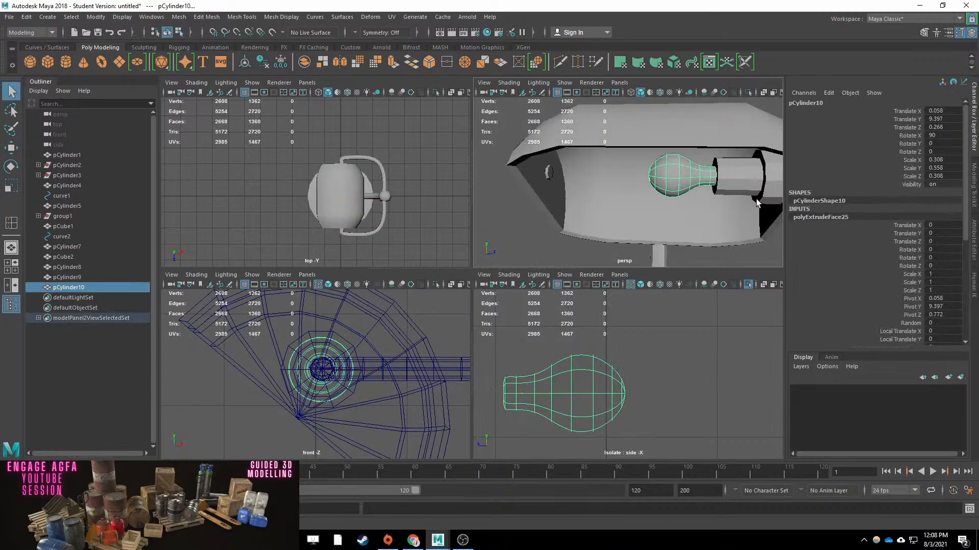
Create a polygon cylinder and move it up beside the shade to about Y 8.257, Z 1.41.
{"action": "right_click_drag", "start_coordinate": [745, 212], "coordinate": [720, 212], "text": "alt"}
{"action": "scroll", "coordinate": [720, 212], "scroll_direction": "down", "scroll_amount": 3}
{"action": "left_click", "coordinate": [66, 62]}
{"action": "key", "text": "w"}
{"action": "left_click_drag", "start_coordinate": [626, 252], "coordinate": [598, 181]}
{"action": "left_click_drag", "start_coordinate": [675, 184], "coordinate": [690, 184]}
Scale the new cylinder into a thin vertical rod of about 0.037, 1.207, 0.037 and align it with the socket.
{"action": "middle_click_drag", "start_coordinate": [603, 399], "coordinate": [680, 323], "text": "alt"}
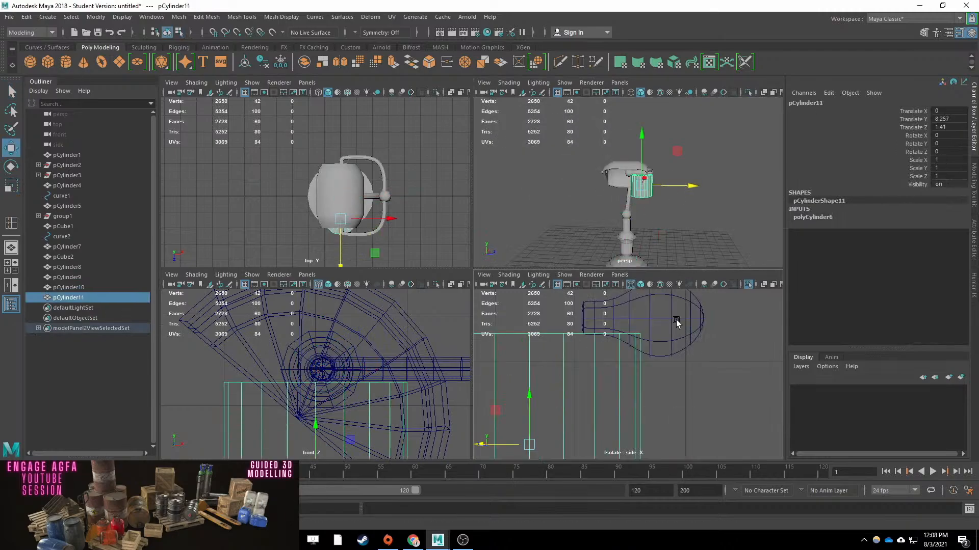
{"action": "key", "text": "ctrl+1"}
{"action": "left_click_drag", "start_coordinate": [660, 397], "coordinate": [642, 357]}
{"action": "key", "text": "r"}
{"action": "left_click_drag", "start_coordinate": [642, 357], "coordinate": [505, 355]}
{"action": "key", "text": "w"}
{"action": "left_click_drag", "start_coordinate": [640, 348], "coordinate": [639, 359]}
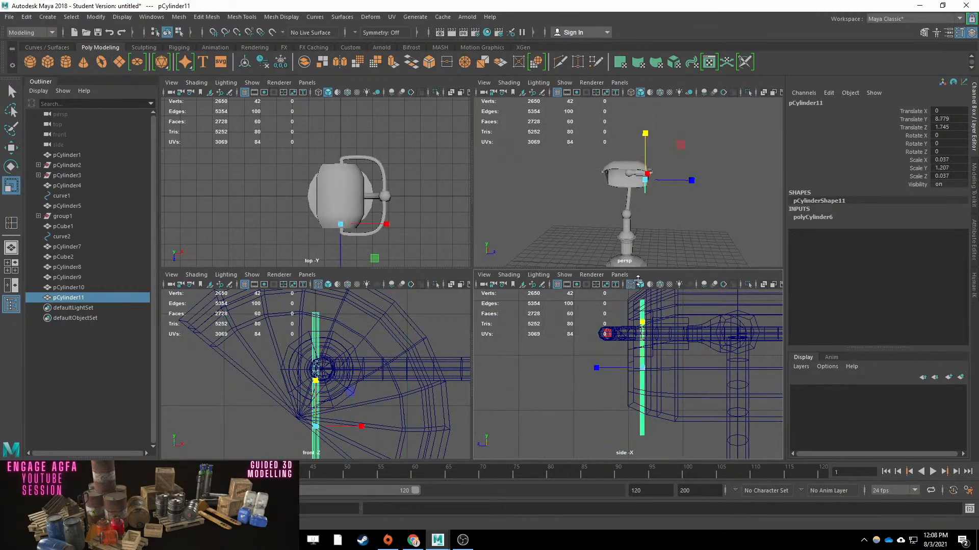
Lengthen the rod to a Y scale of about 1.26 and lower it to about Y 7.9 to hang beneath the socket.
{"action": "key", "text": "w"}
{"action": "middle_click_drag", "start_coordinate": [360, 397], "coordinate": [393, 287], "text": "alt"}
{"action": "scroll", "coordinate": [377, 306], "scroll_direction": "down", "scroll_amount": 8}
{"action": "left_click_drag", "start_coordinate": [321, 316], "coordinate": [321, 334]}
{"action": "key", "text": "r"}
{"action": "key", "text": "w"}
{"action": "left_click_drag", "start_coordinate": [321, 336], "coordinate": [322, 331]}
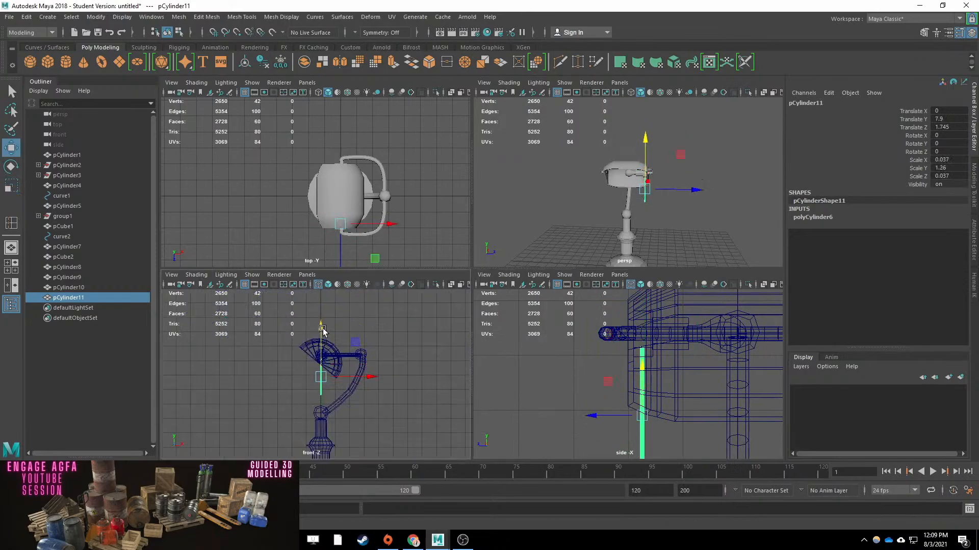
{"action": "key", "text": "q"}
Create a polygon cube near the rod's lower end at about Y 6.242, Z 1.382 and smooth it with one division.
{"action": "left_click_drag", "start_coordinate": [657, 214], "coordinate": [618, 140], "text": "alt"}
{"action": "left_click", "coordinate": [48, 62]}
{"action": "key", "text": "w"}
{"action": "left_click_drag", "start_coordinate": [666, 203], "coordinate": [671, 203]}
{"action": "left_click_drag", "start_coordinate": [670, 204], "coordinate": [638, 258], "text": "alt"}
{"action": "scroll", "coordinate": [637, 257], "scroll_direction": "up", "scroll_amount": 5}
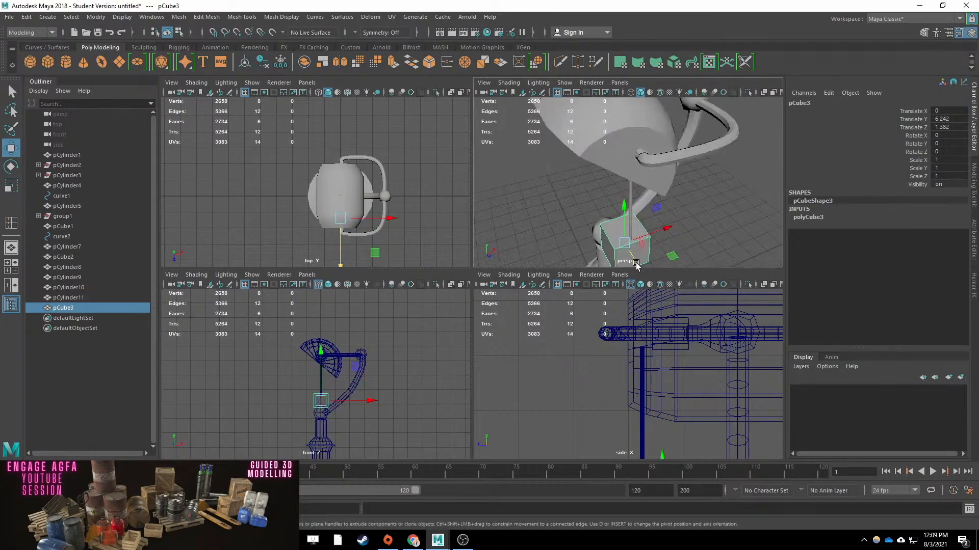
{"action": "left_click", "coordinate": [178, 16]}
{"action": "left_click", "coordinate": [197, 112]}
Move the smoothed cube onto the rod's lower end and scale it down to a small pull-cord ball.
{"action": "middle_click_drag", "start_coordinate": [654, 254], "coordinate": [661, 201], "text": "alt"}
{"action": "left_click_drag", "start_coordinate": [662, 222], "coordinate": [664, 224]}
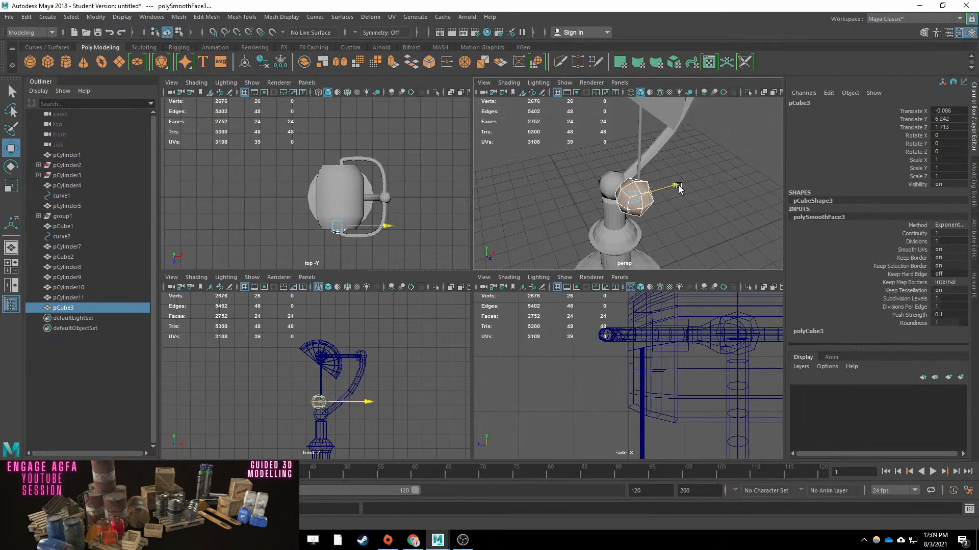
{"action": "left_click_drag", "start_coordinate": [678, 187], "coordinate": [681, 186]}
{"action": "left_click_drag", "start_coordinate": [643, 202], "coordinate": [693, 188], "text": "alt"}
{"action": "left_click", "coordinate": [683, 190]}
{"action": "left_click", "coordinate": [640, 188]}
{"action": "scroll", "coordinate": [640, 188], "scroll_direction": "down", "scroll_amount": 5}
{"action": "key", "text": "r"}
{"action": "left_click_drag", "start_coordinate": [627, 182], "coordinate": [627, 155]}
{"action": "key", "text": "f"}
{"action": "scroll", "coordinate": [670, 135], "scroll_direction": "down", "scroll_amount": 6}
Turn on smooth preview for the ball joint above the pedestal.
{"action": "left_click", "coordinate": [591, 220]}
{"action": "key", "text": "3"}
{"action": "left_click_drag", "start_coordinate": [592, 220], "coordinate": [626, 211], "text": "alt"}
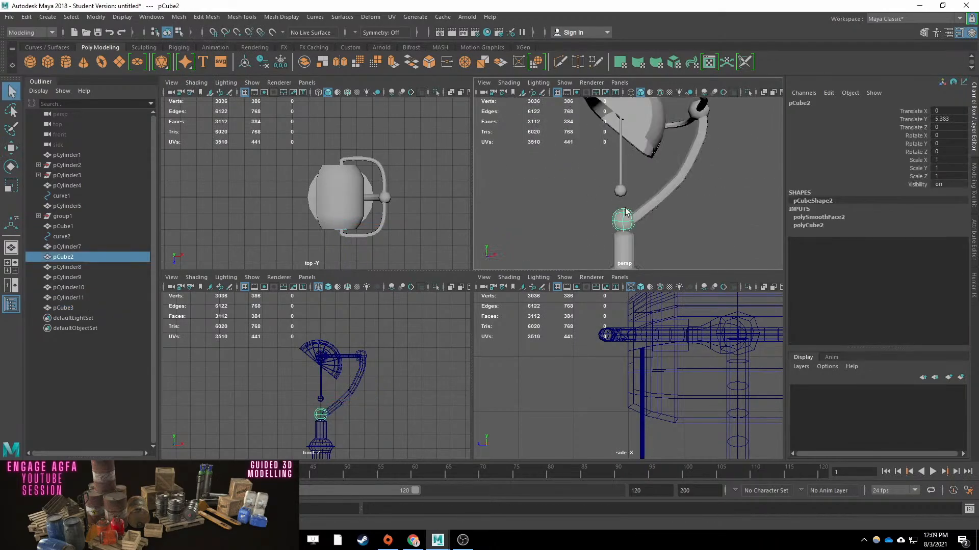
Select the vertex rings at the pedestal's top and adjust their height against the ball joint.
{"action": "middle_click_drag", "start_coordinate": [632, 251], "coordinate": [629, 232], "text": "alt"}
{"action": "left_click", "coordinate": [629, 232]}
{"action": "key", "text": "F9"}
{"action": "scroll", "coordinate": [619, 209], "scroll_direction": "up", "scroll_amount": 7}
{"action": "key", "text": "ctrl+z"}
{"action": "key", "text": "4"}
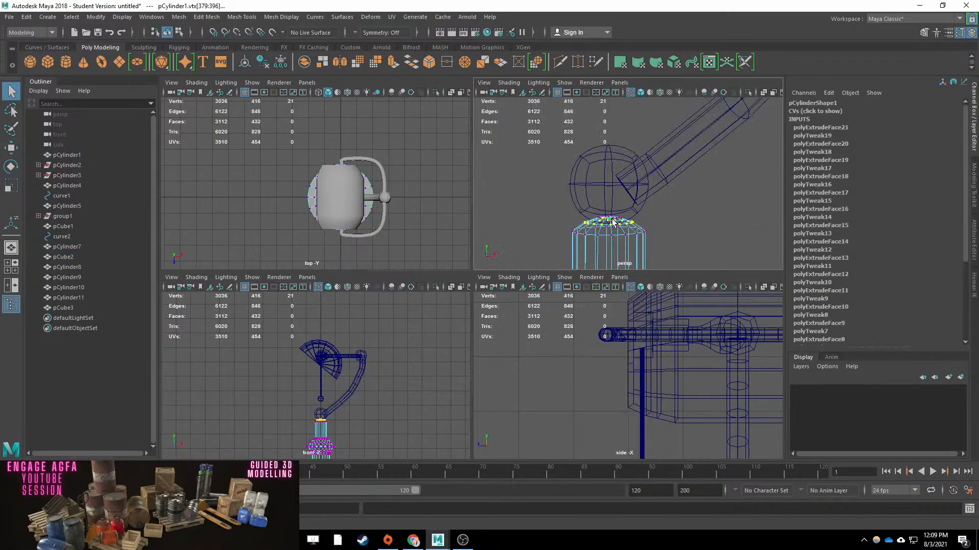
{"action": "double_click", "coordinate": [613, 222], "text": "shift"}
{"action": "left_click_drag", "start_coordinate": [613, 223], "coordinate": [619, 173], "text": "alt"}
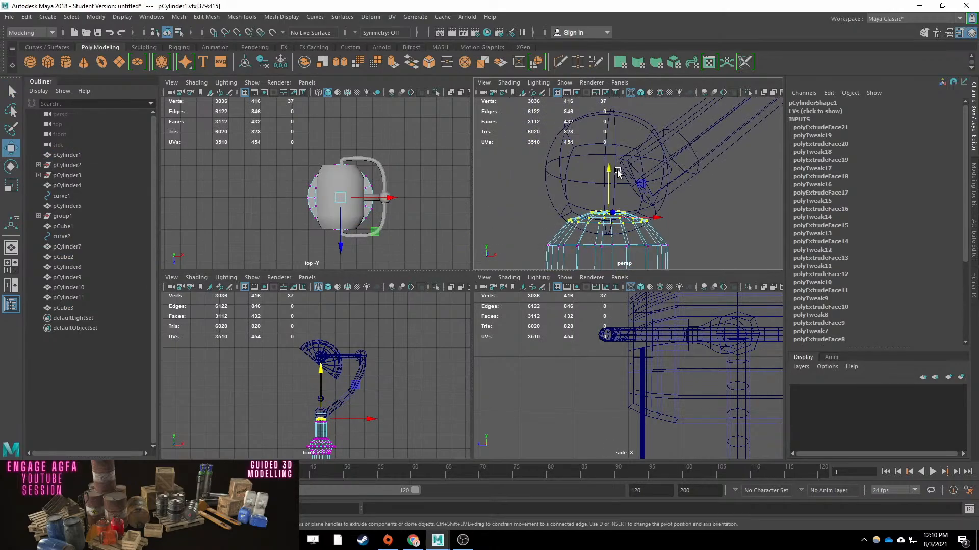
Leave vertex editing and select the whole pedestal.
{"action": "key", "text": "F8"}
{"action": "left_click", "coordinate": [644, 216]}
{"action": "scroll", "coordinate": [644, 216], "scroll_direction": "down", "scroll_amount": 5}
{"action": "middle_click_drag", "start_coordinate": [645, 216], "coordinate": [632, 102], "text": "alt"}
{"action": "left_click", "coordinate": [570, 169]}
{"action": "key", "text": "f"}
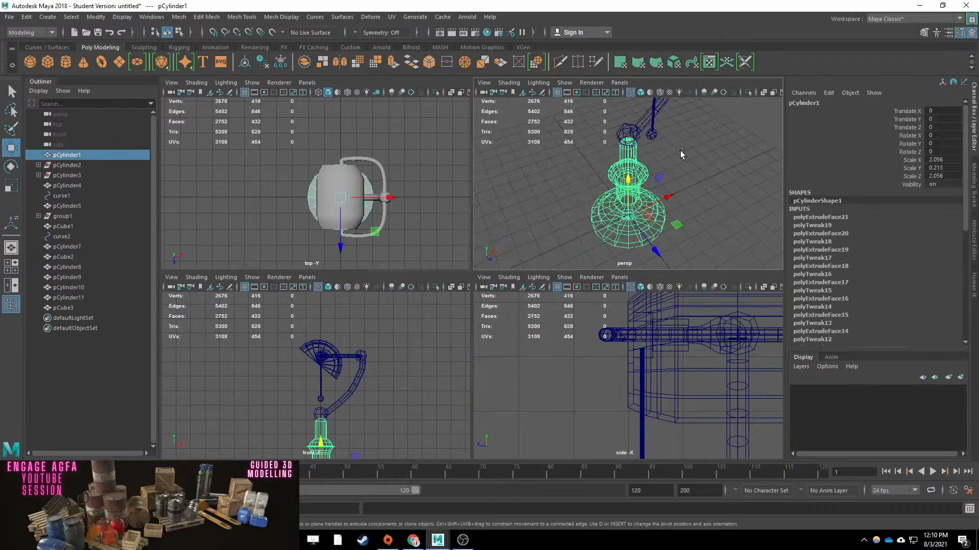